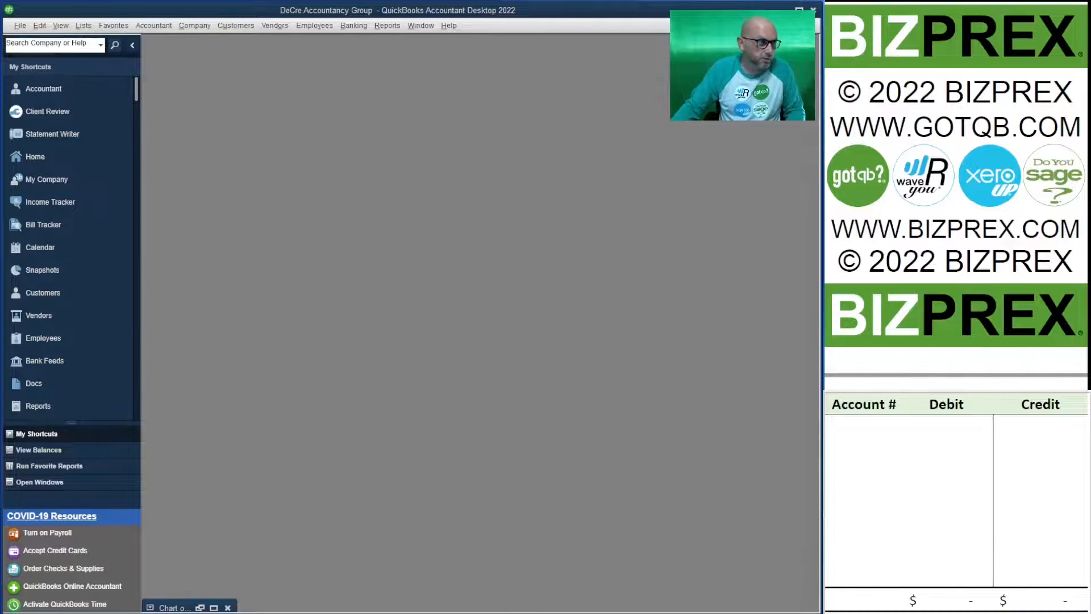
Open the Employee Center and view the first listed employee's record without changing it
click(386, 26)
click(386, 26)
click(235, 26)
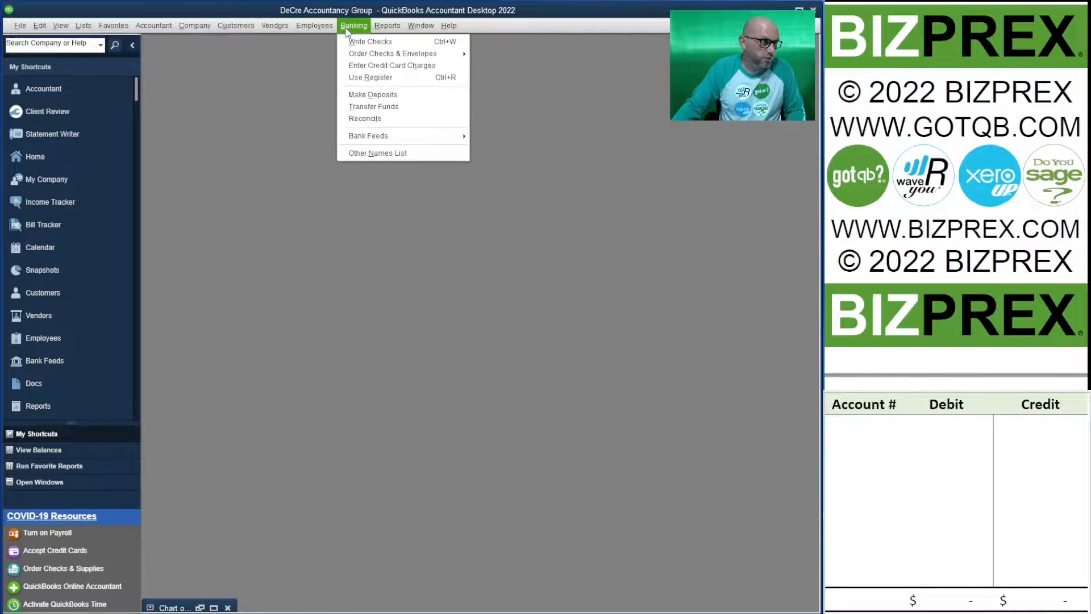
click(329, 42)
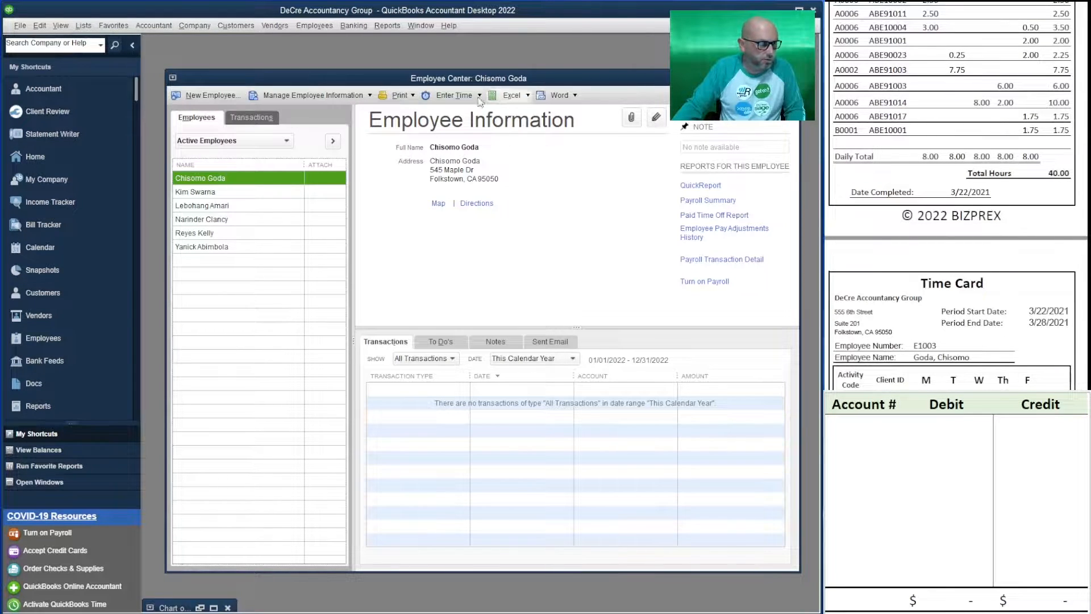
double_click(260, 181)
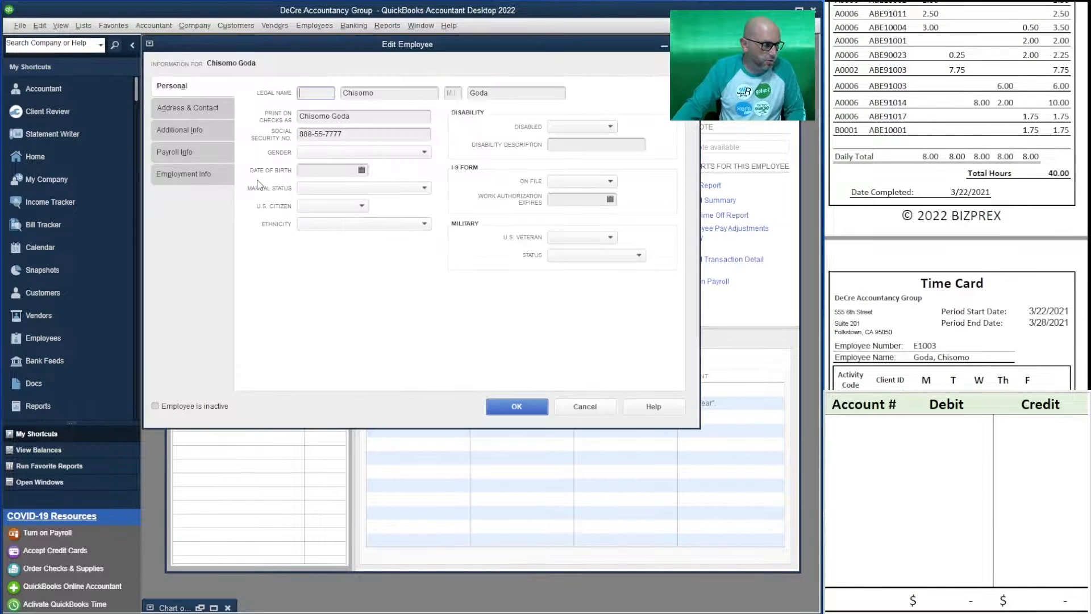
click(588, 406)
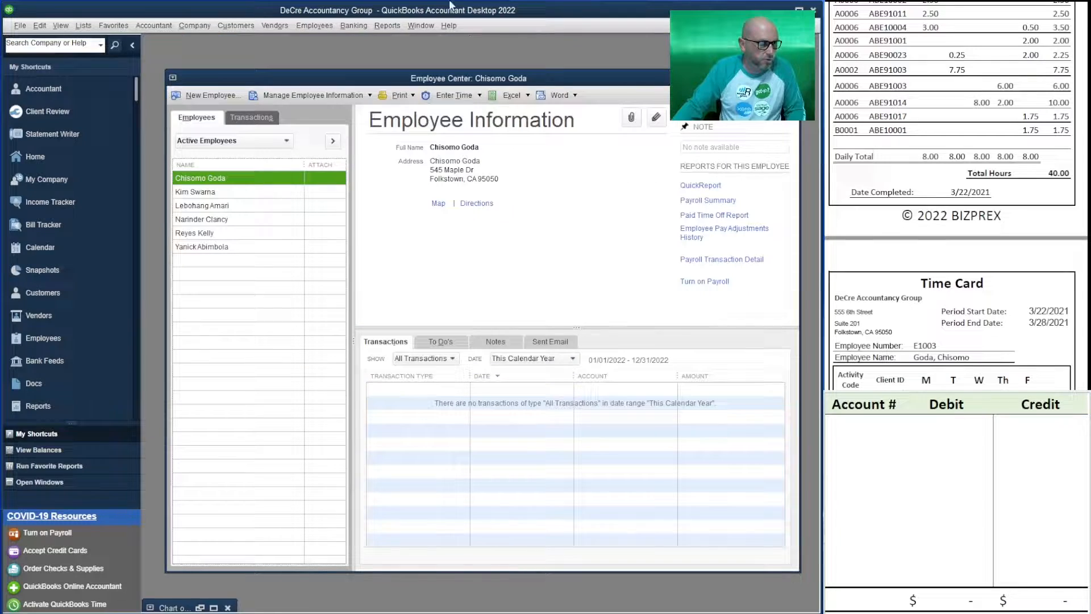
Open the first listed employee's weekly timesheet and go back to the week of Mar 22 to Mar 28, 2021
click(454, 96)
click(467, 111)
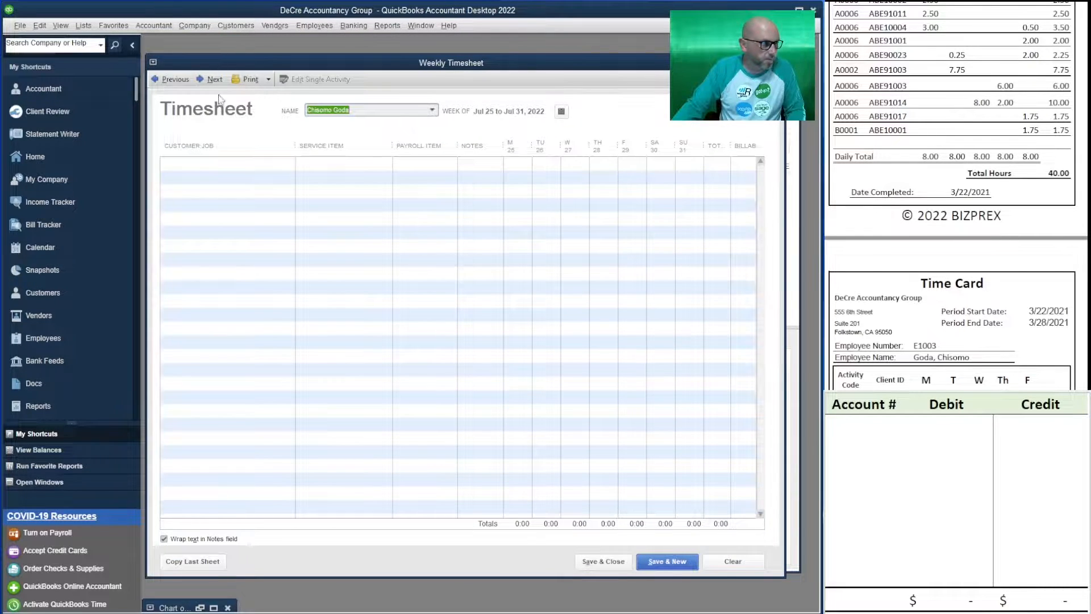
click(175, 80)
click(175, 80)
click(175, 80)
click(175, 80)
click(175, 80)
click(175, 80)
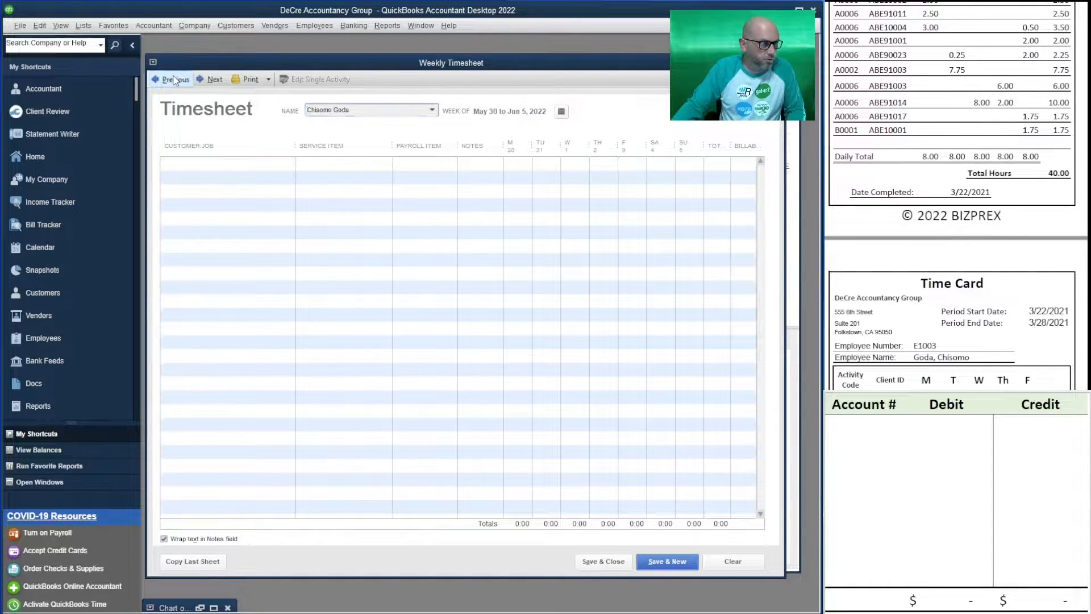
click(174, 81)
click(174, 80)
click(175, 80)
click(175, 80)
click(176, 80)
click(176, 80)
click(177, 80)
click(177, 80)
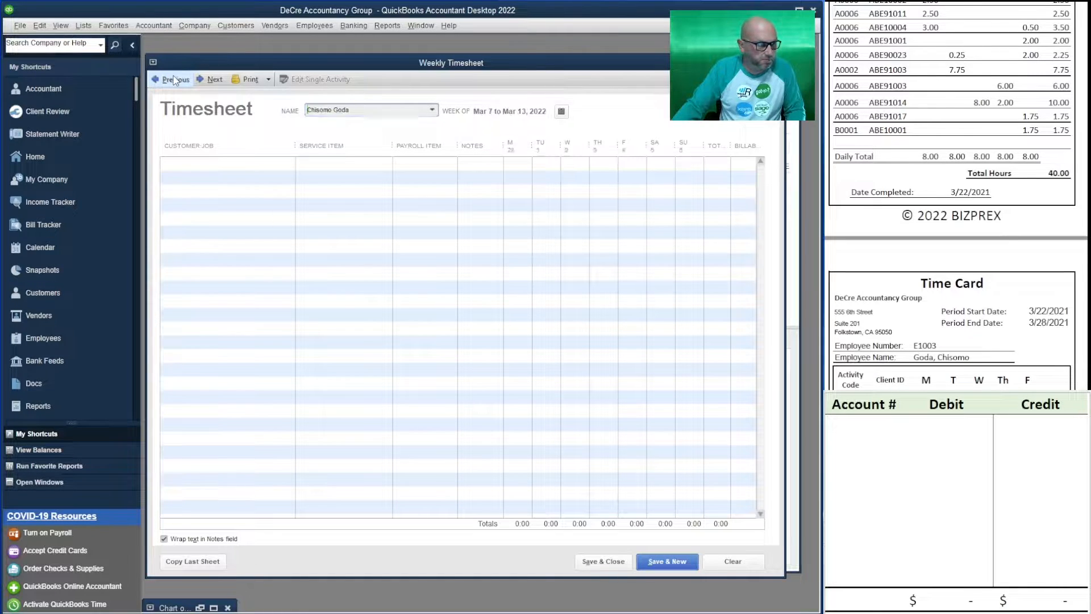
click(177, 80)
click(178, 80)
click(177, 80)
click(176, 80)
click(176, 79)
click(176, 79)
click(177, 79)
click(176, 77)
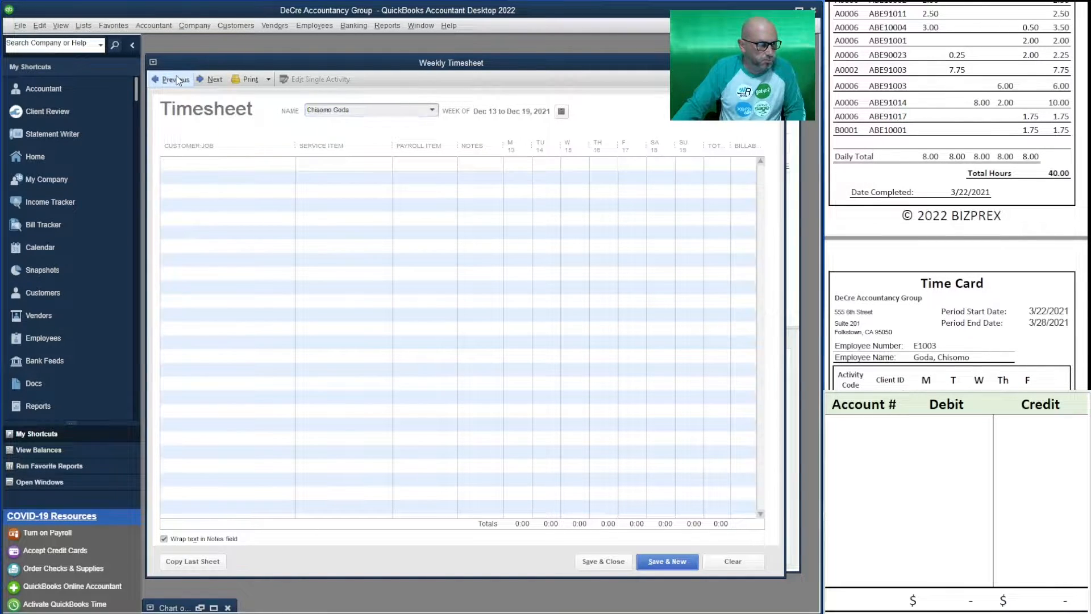
click(176, 77)
click(175, 76)
click(176, 77)
click(176, 77)
click(176, 77)
click(176, 78)
click(177, 79)
click(176, 79)
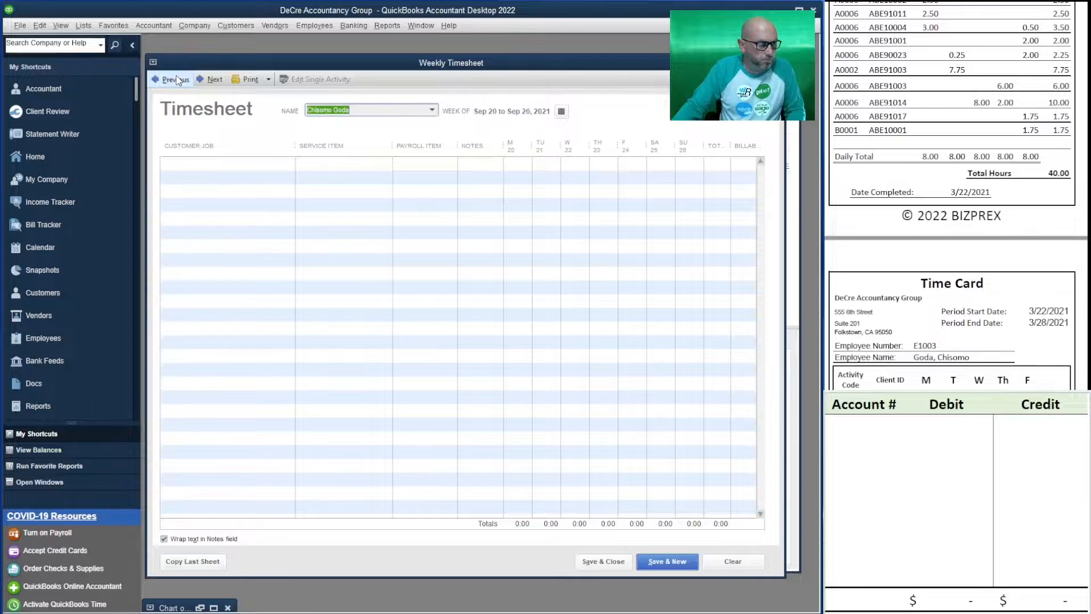
click(177, 80)
click(178, 81)
click(176, 80)
click(176, 80)
click(177, 80)
click(177, 81)
click(178, 81)
click(177, 80)
click(178, 80)
click(178, 81)
click(178, 80)
click(178, 80)
click(178, 80)
click(178, 80)
click(177, 80)
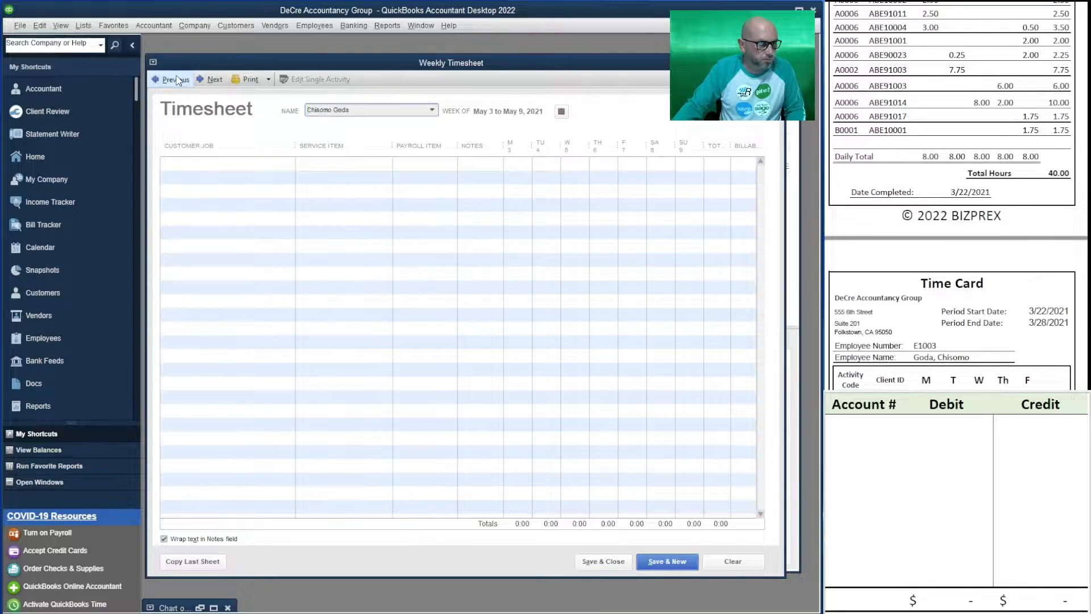
click(177, 80)
click(178, 80)
click(178, 80)
click(178, 80)
click(177, 80)
click(177, 80)
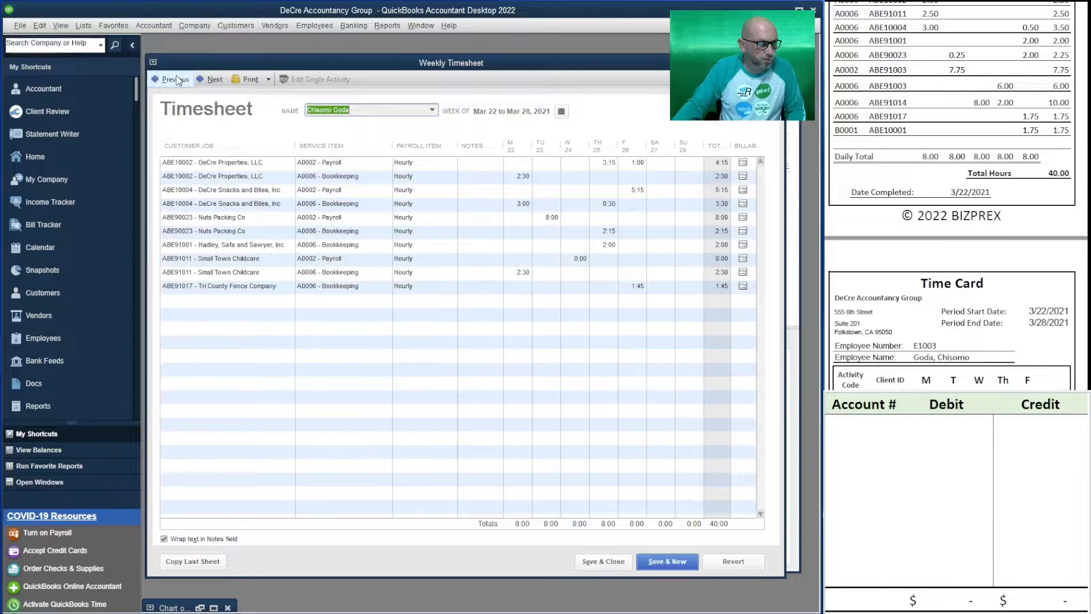
Check the timesheet against the employee's time card, then show the timesheet for the week of Mar 15 to Mar 21, 2021
scroll(956, 194, up, 6)
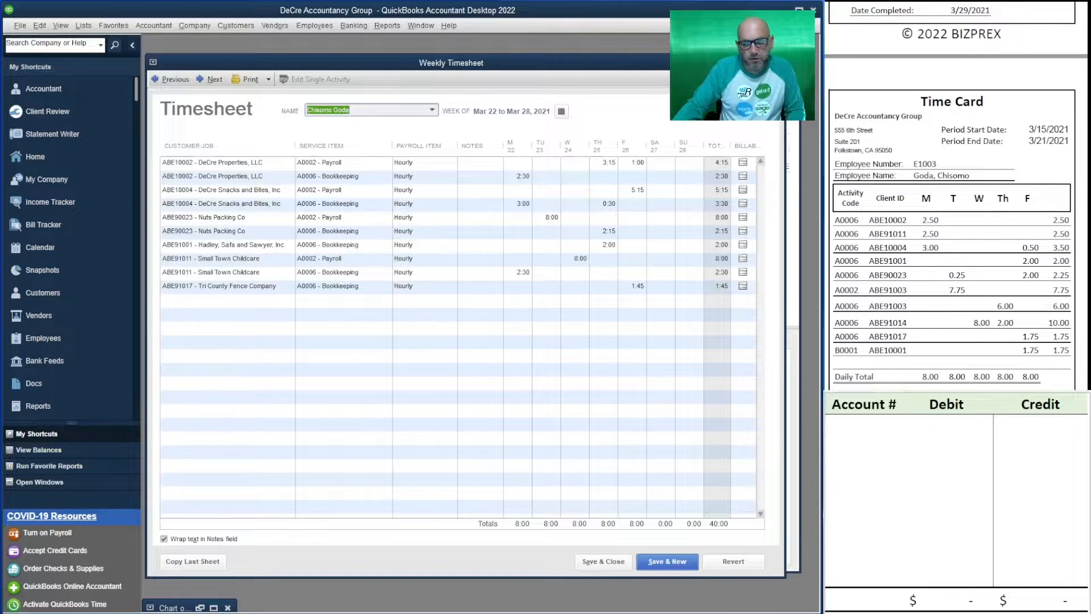
scroll(955, 195, down, 5)
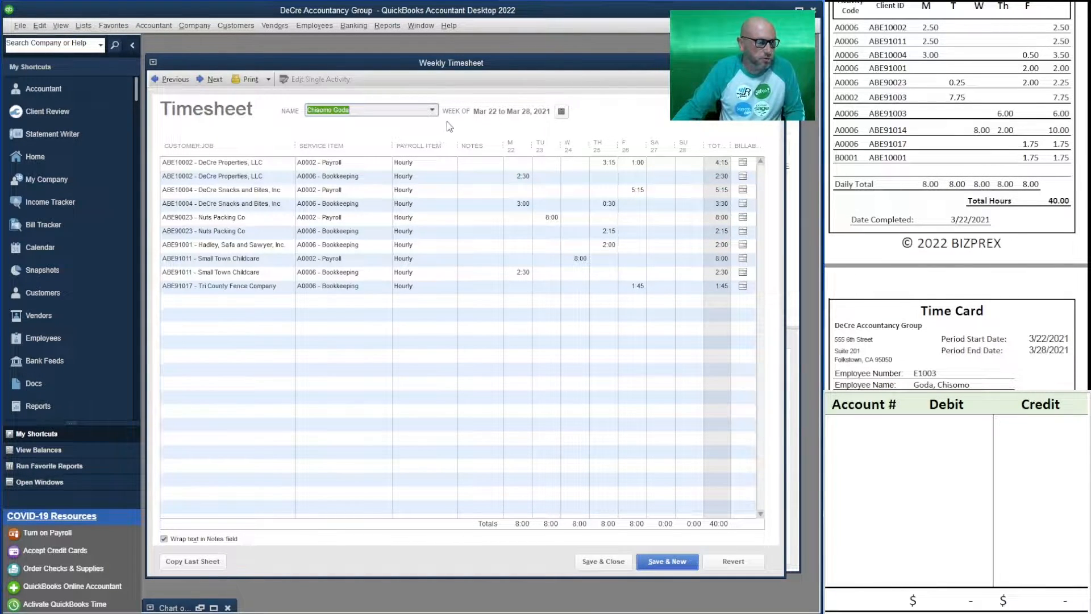
click(168, 80)
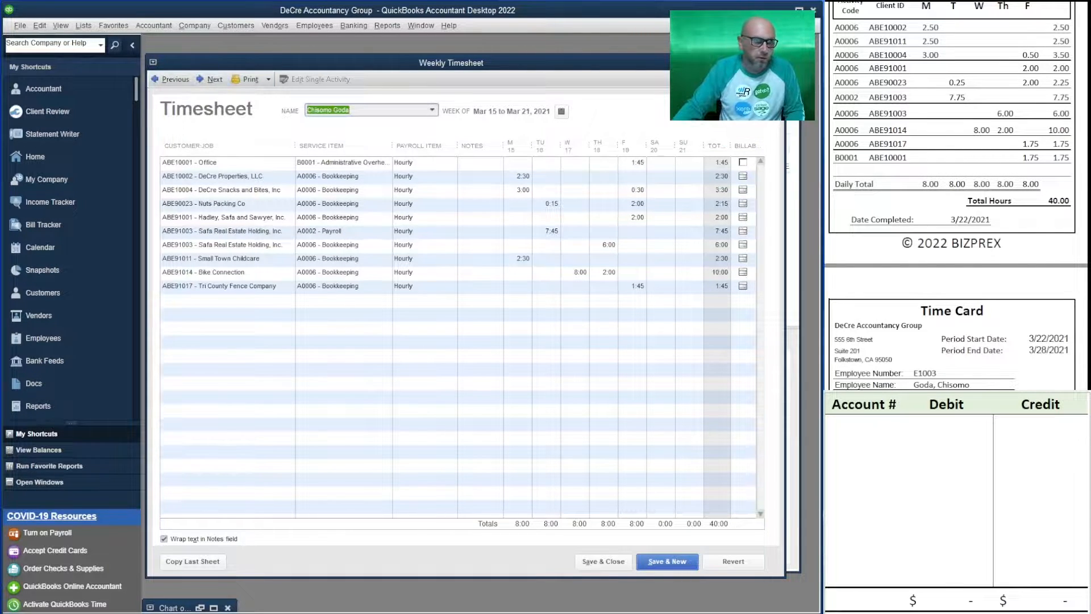
Bring the Payroll Report dated 4/2/2021 into view and close the timesheet and the Employee Center
scroll(955, 199, down, 10)
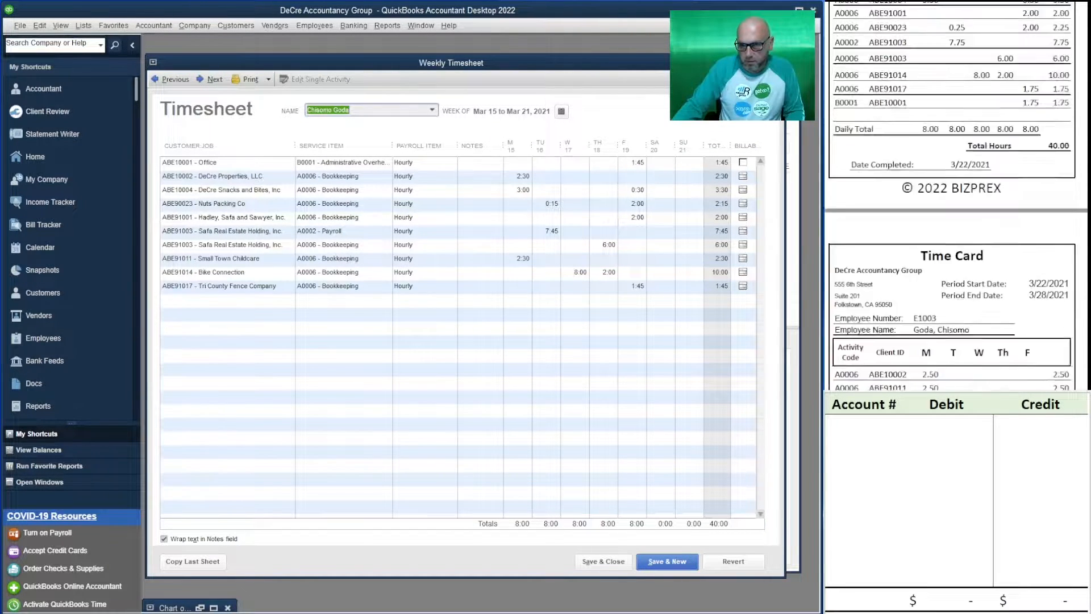
scroll(954, 199, down, 10)
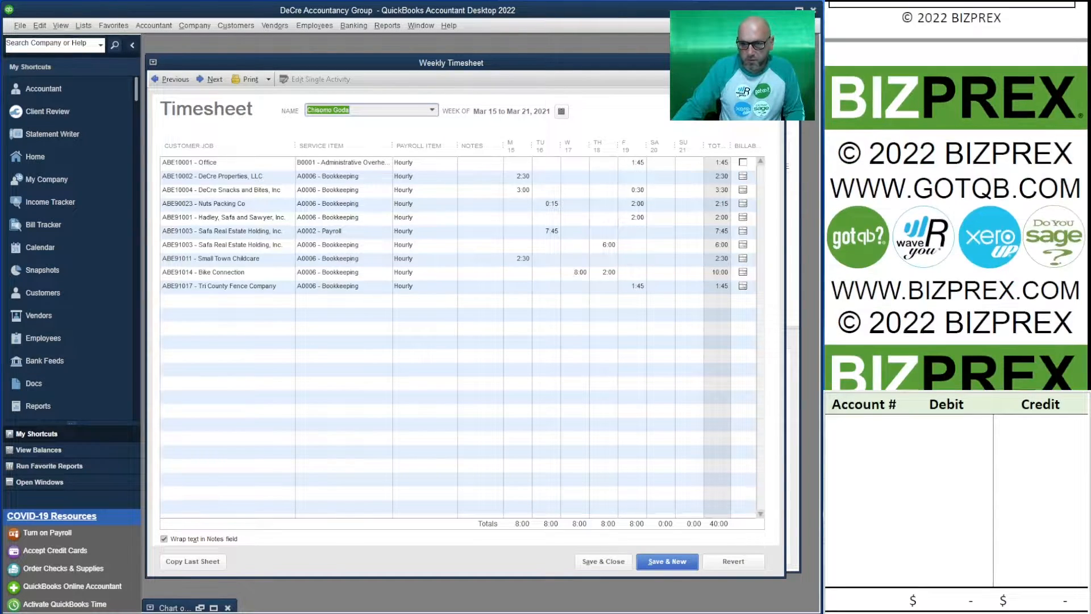
scroll(955, 199, down, 5)
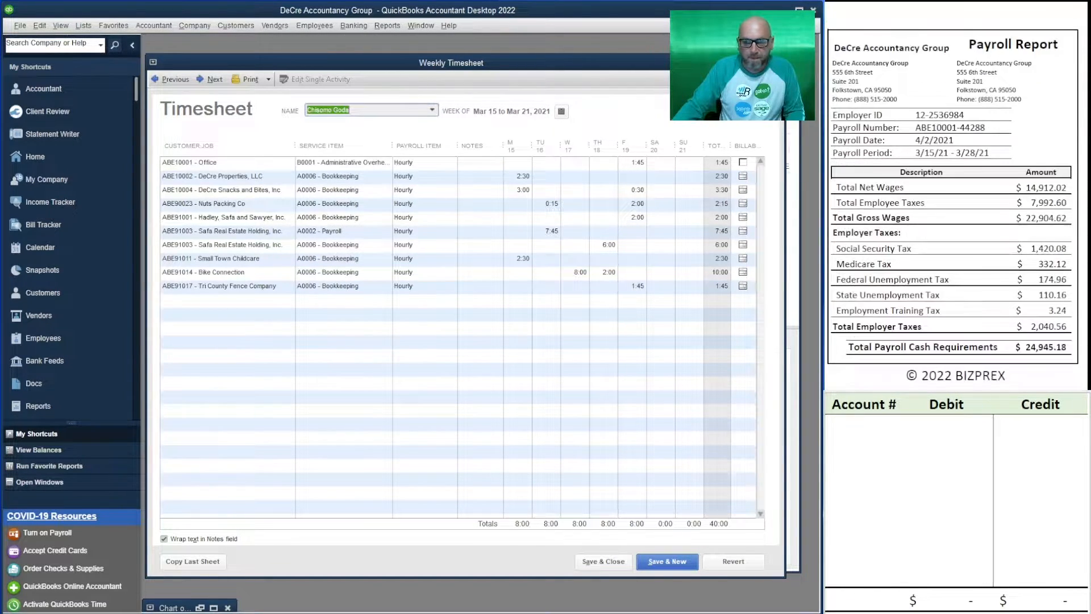
click(778, 62)
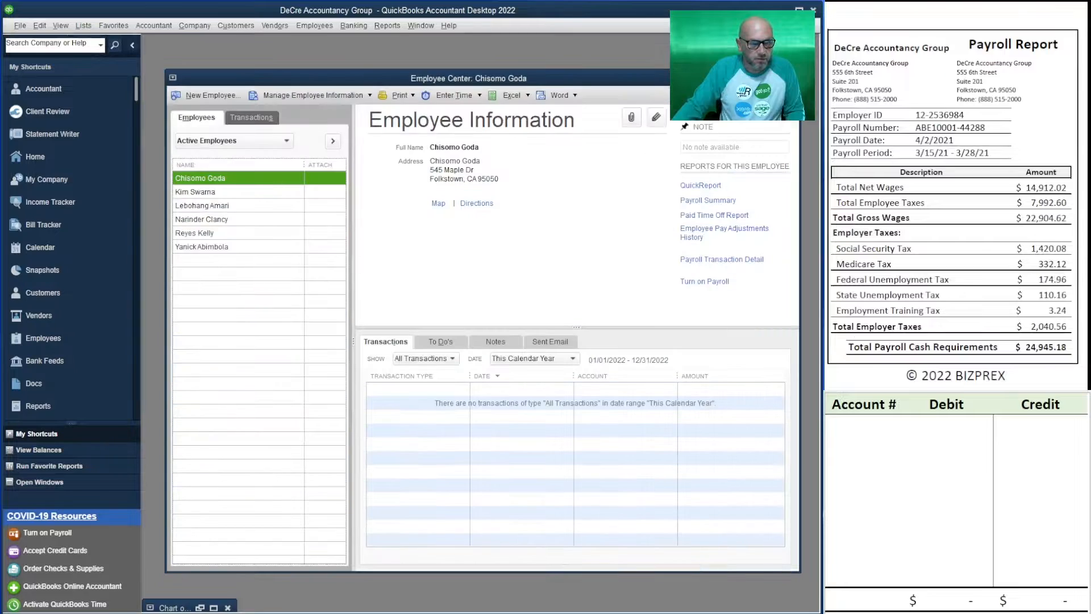
click(792, 83)
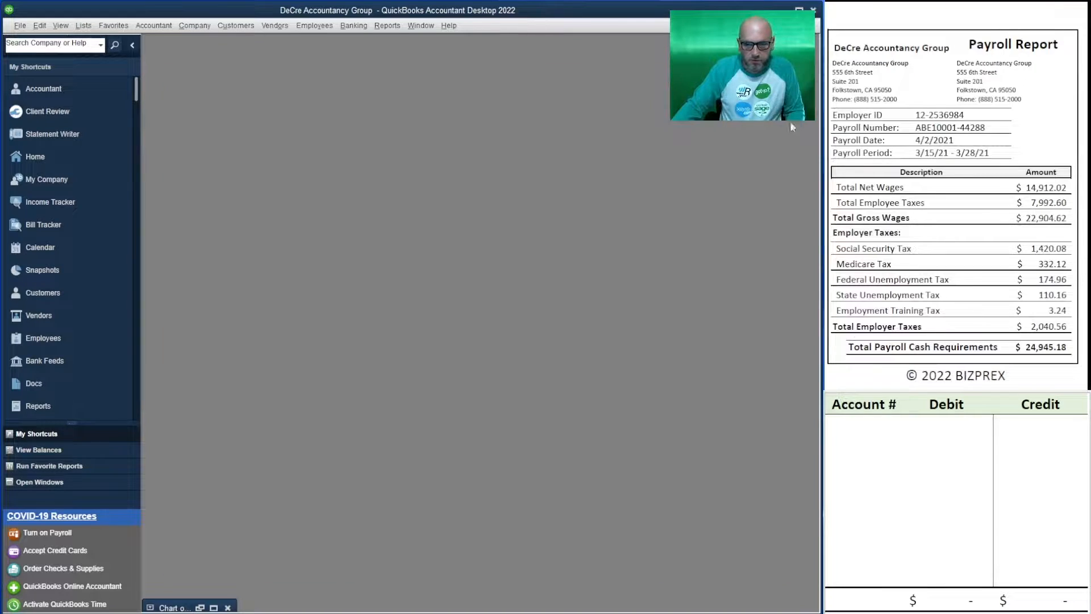
Start a payroll run for the pay period ending 03/28/2021 and set the check date to 04/02/2021
click(312, 26)
click(391, 78)
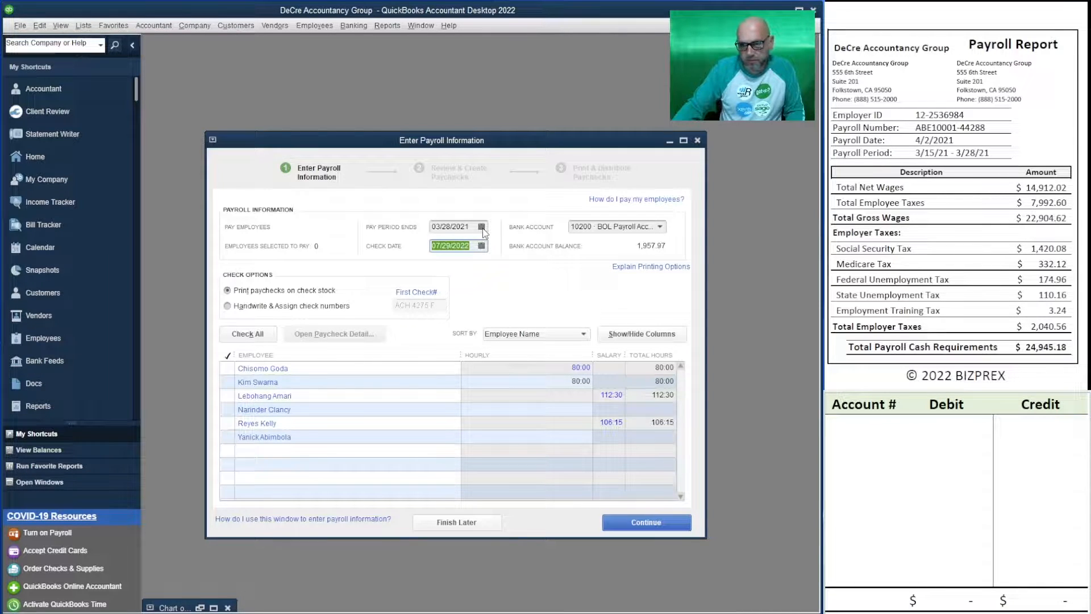
click(481, 227)
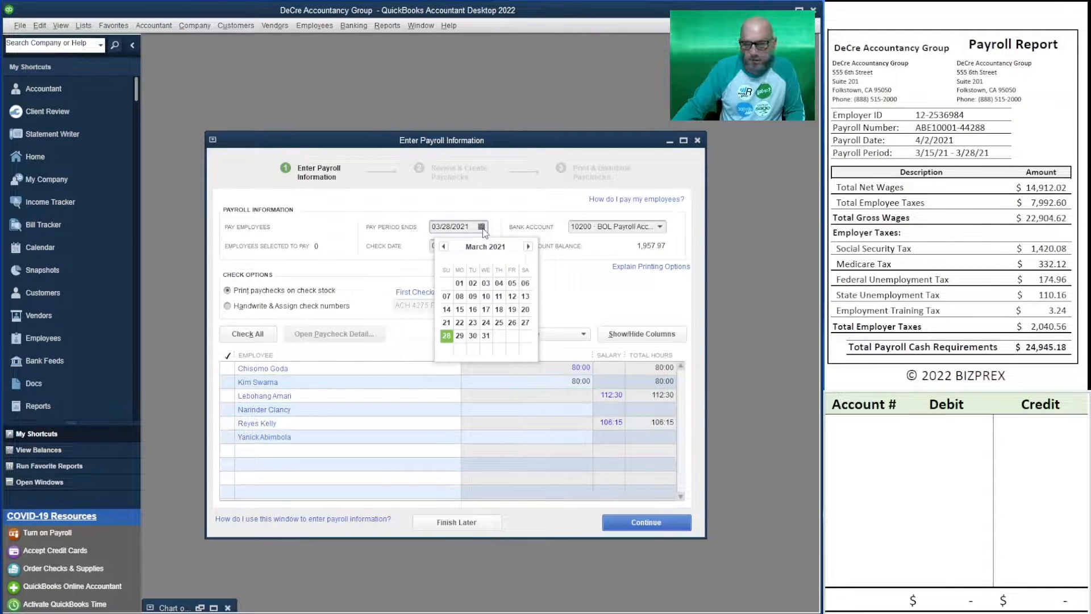
click(482, 227)
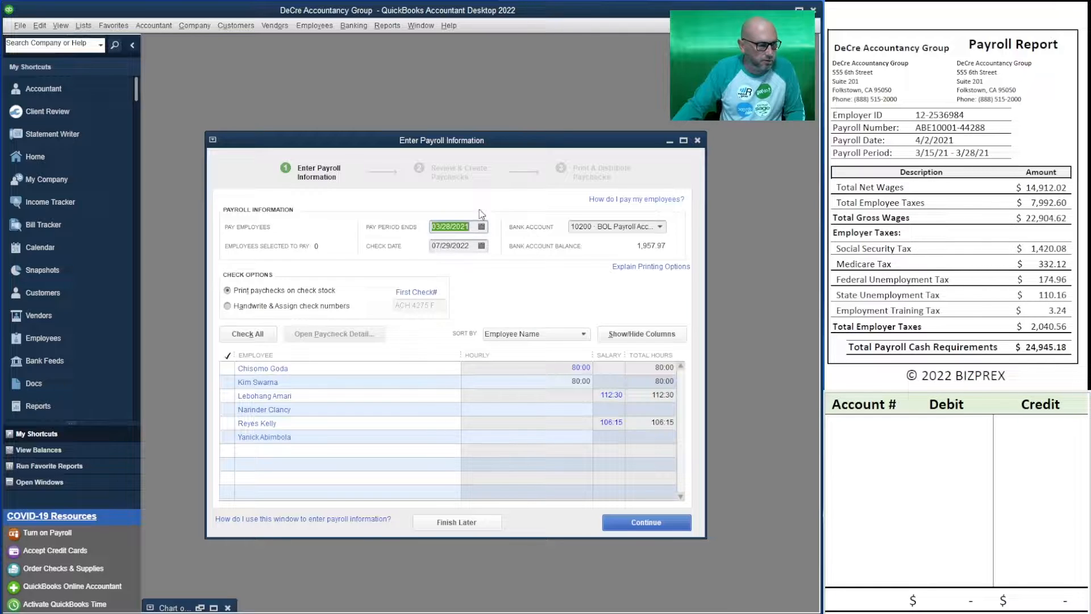
click(475, 246)
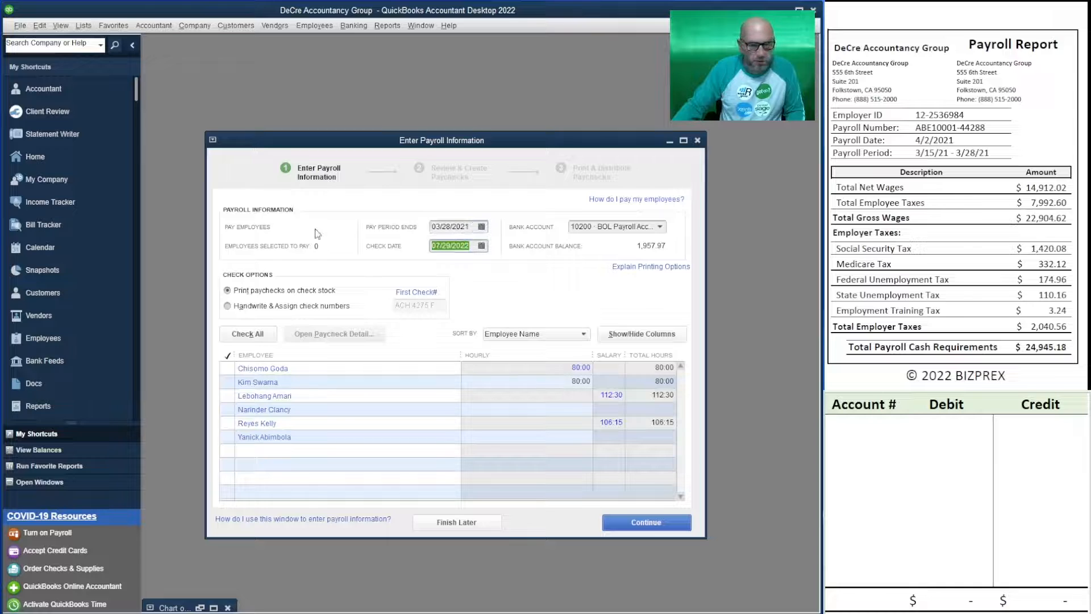
text(04/2)
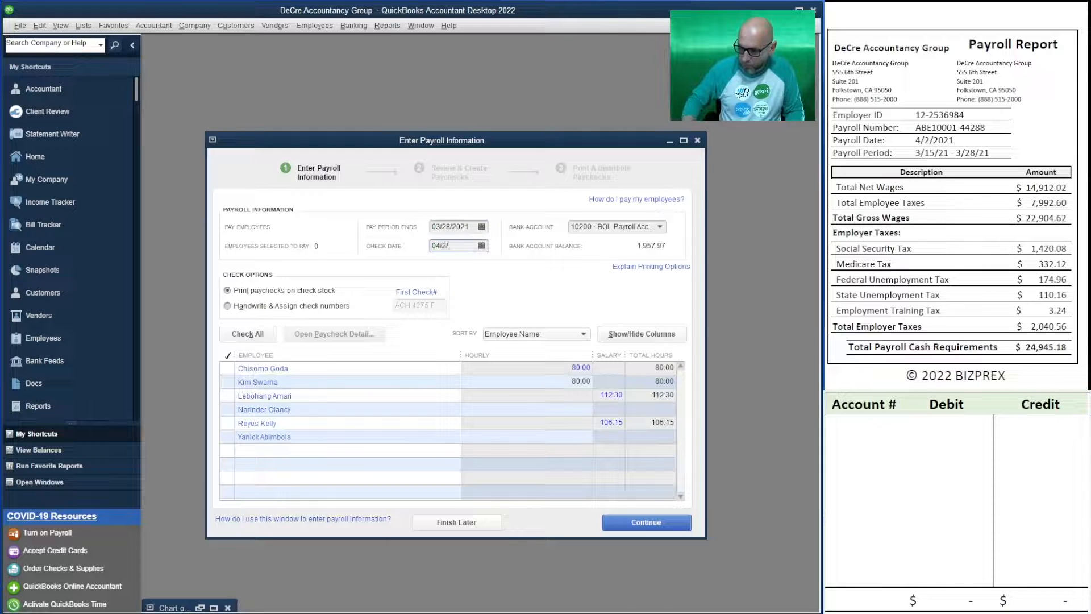
text(/2021)
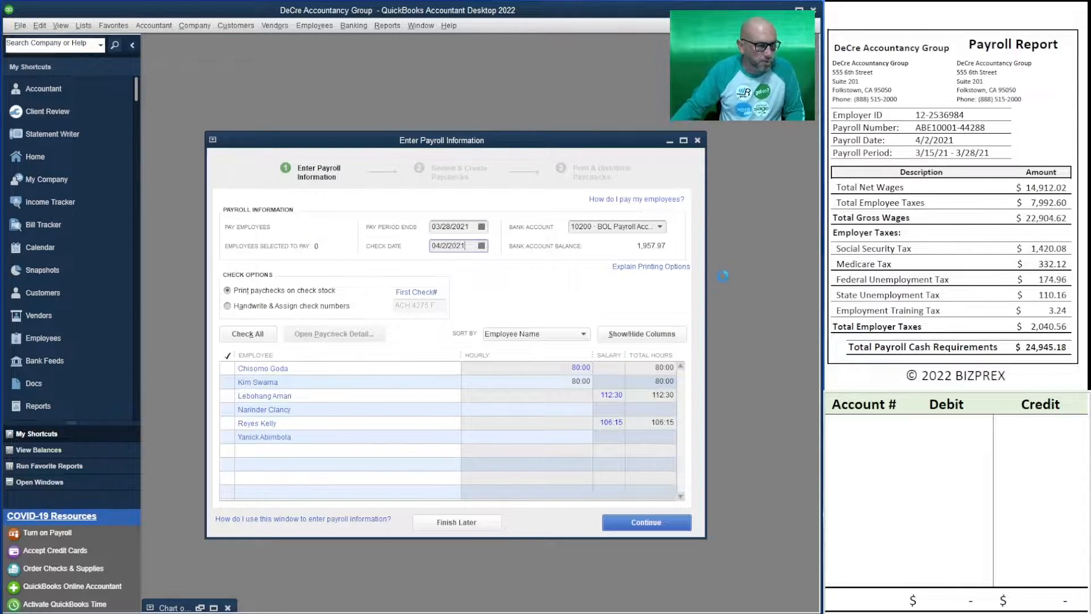
key(Tab)
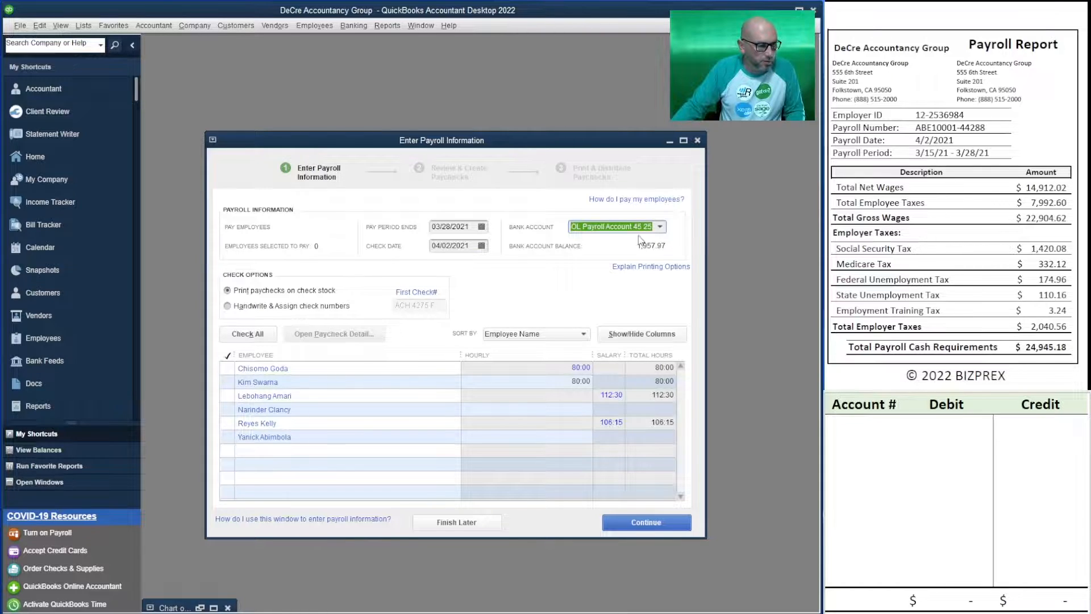
Select the four employees with recorded hours for payment and continue to the paycheck review
click(227, 368)
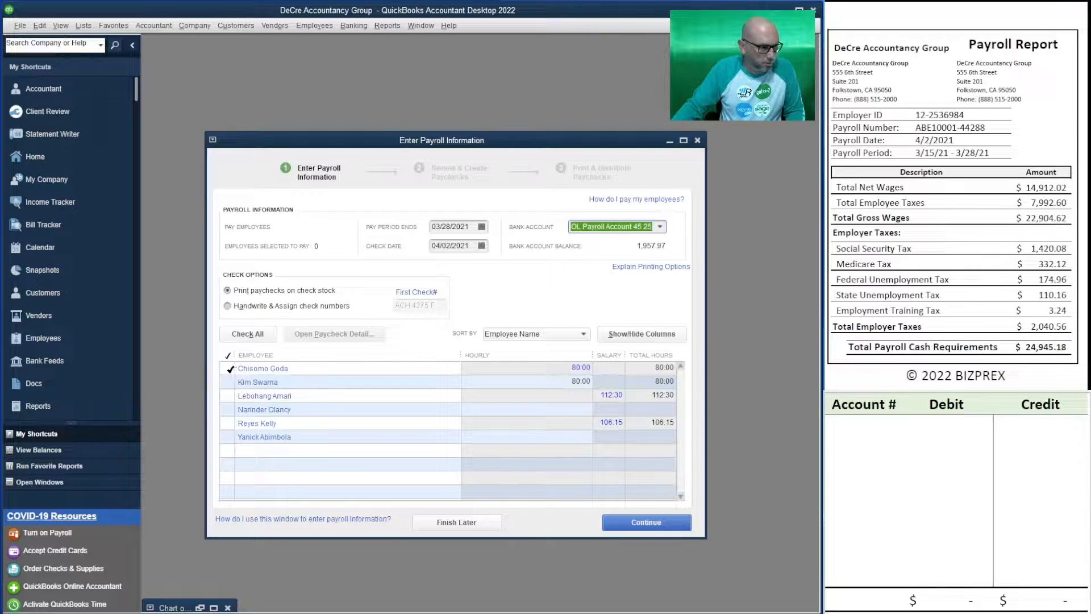
click(227, 382)
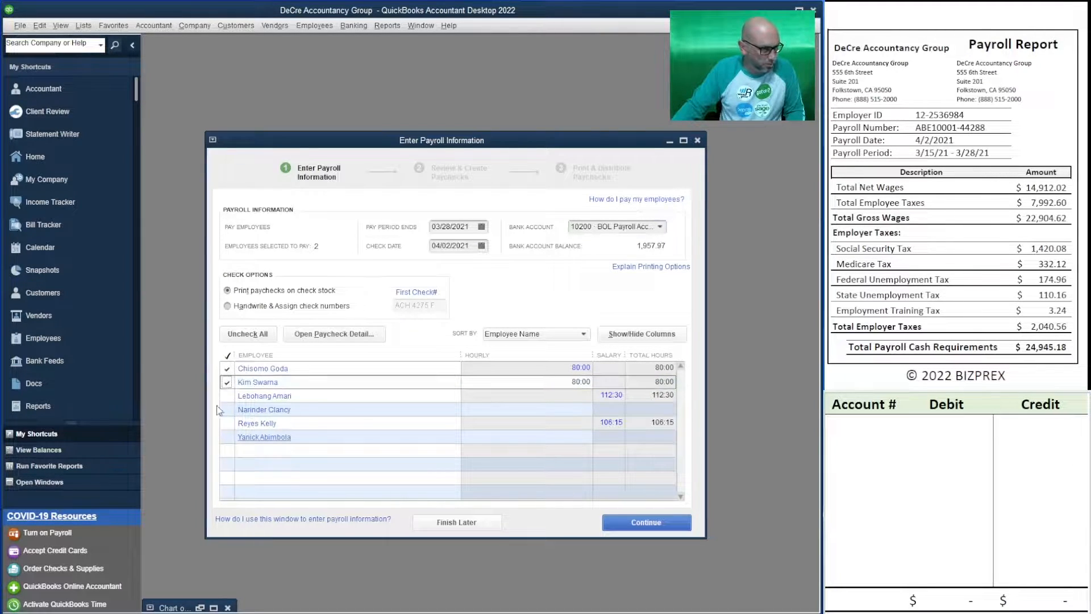
click(228, 395)
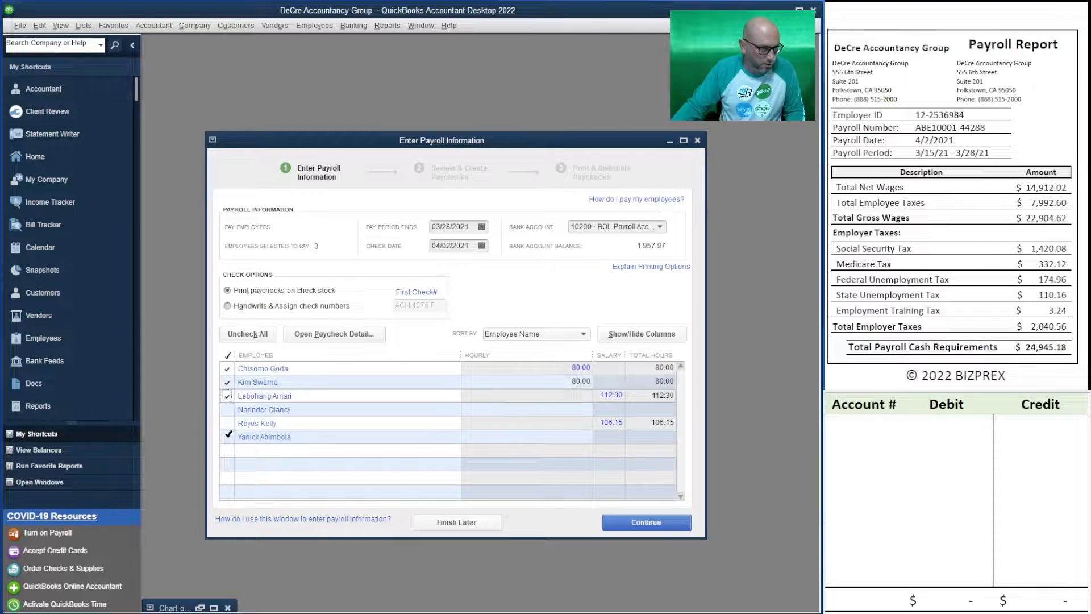
click(227, 422)
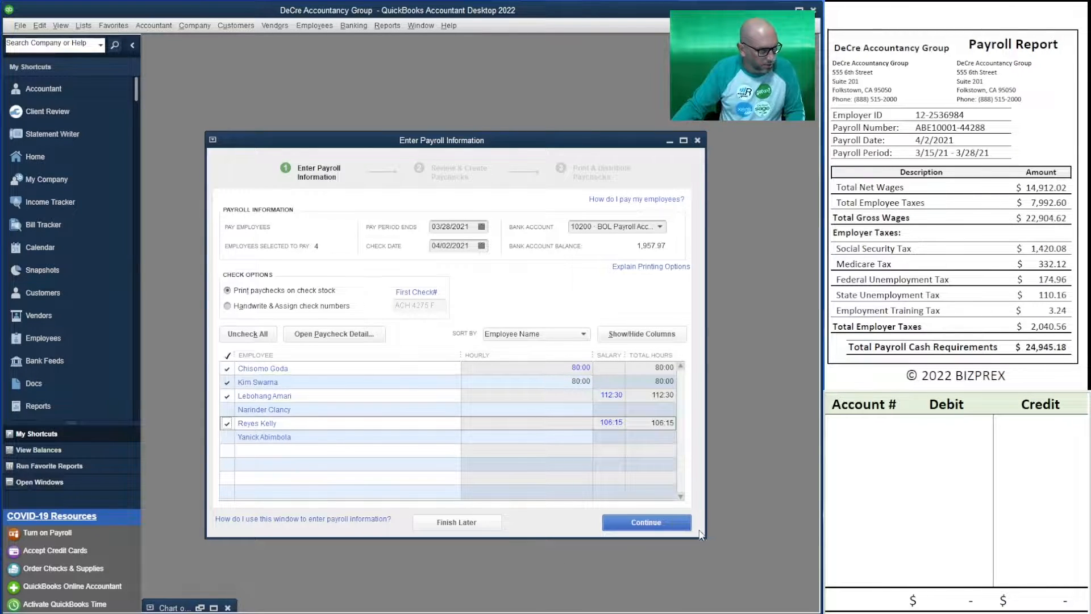
click(648, 522)
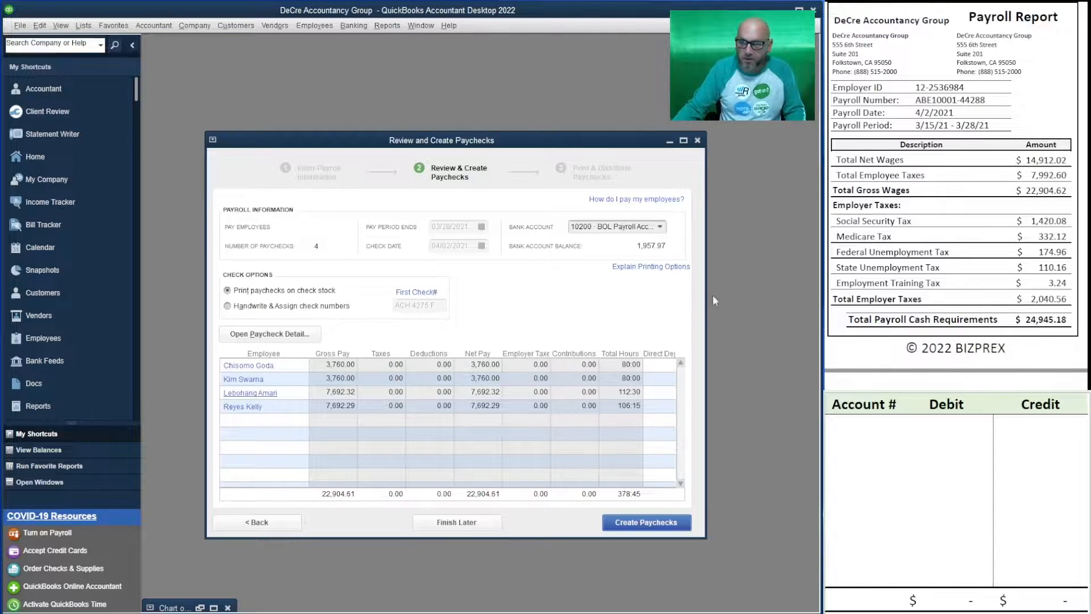
Open the first listed employee's paycheck preview and show its employee tax items alongside that employee's employer taxes in the Payroll Report
scroll(954, 196, up, 1)
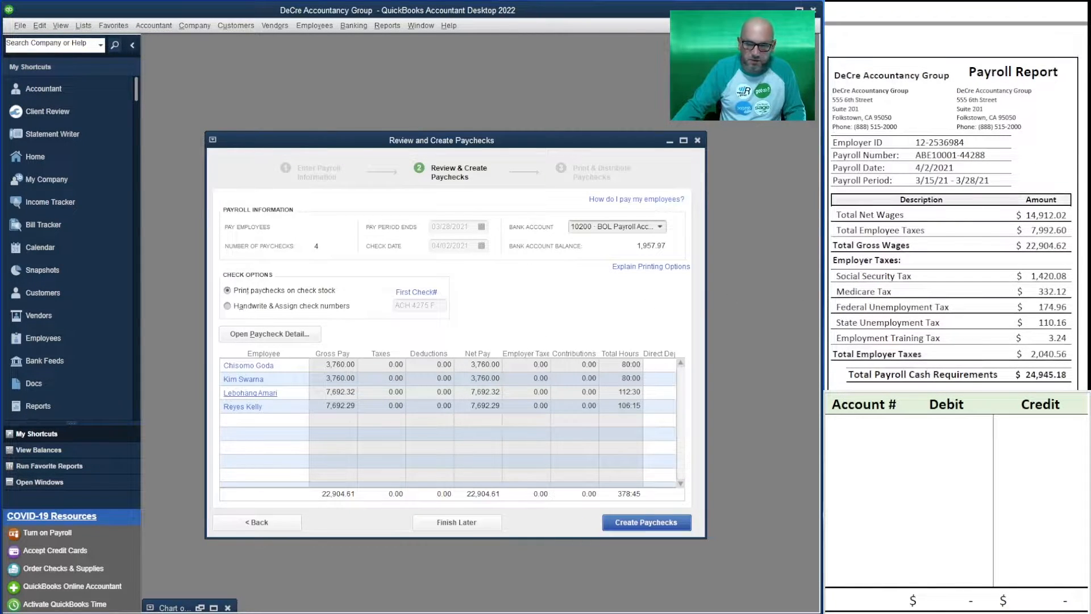
scroll(954, 227, down, 5)
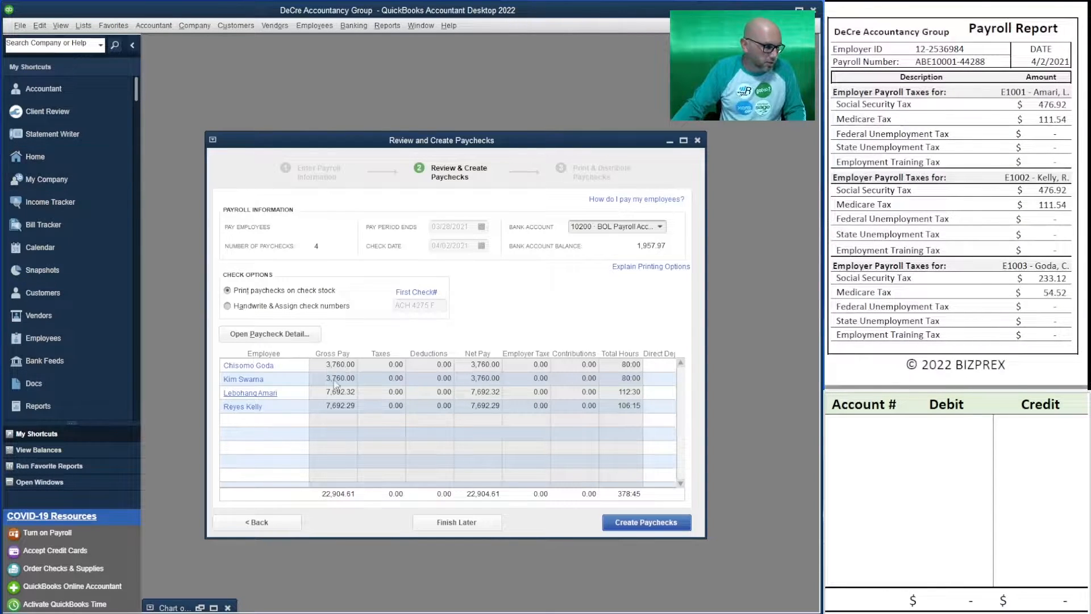
click(243, 366)
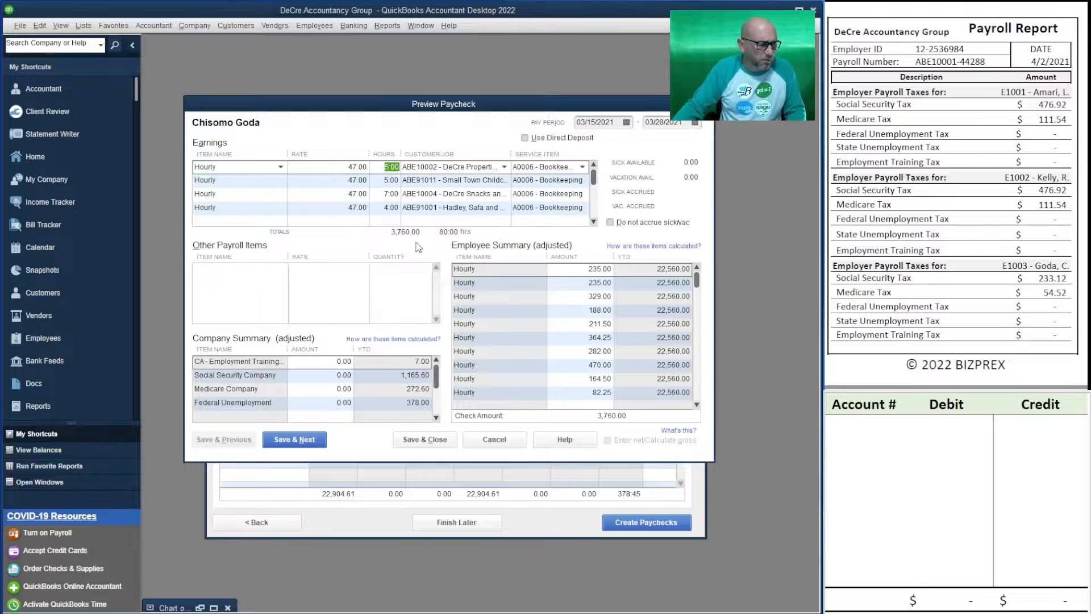
scroll(954, 228, up, 4)
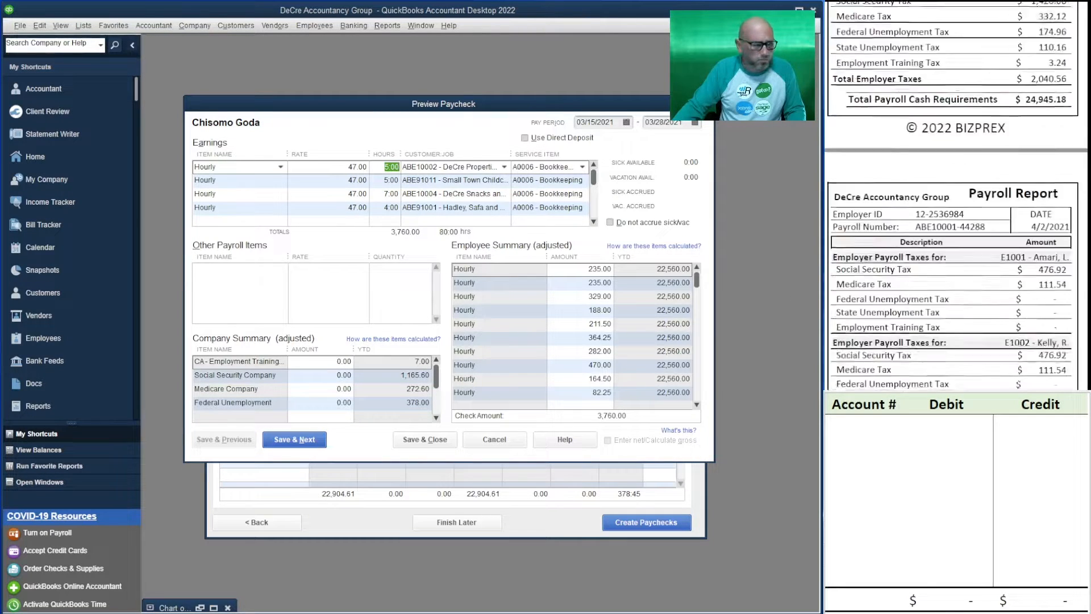
scroll(955, 228, down, 10)
scroll(954, 196, up, 5)
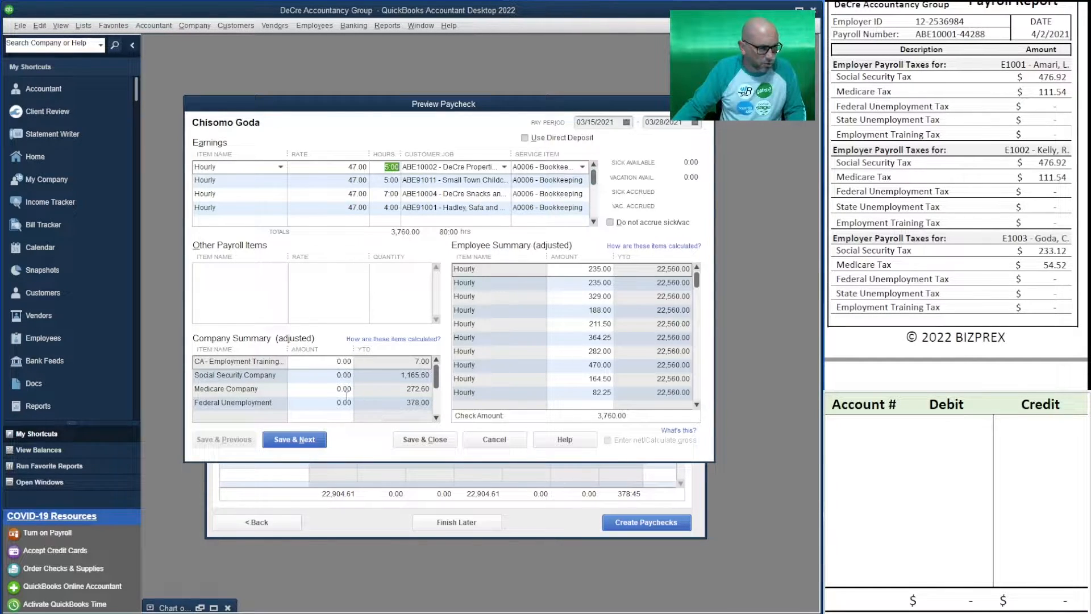
drag(697, 284, 696, 414)
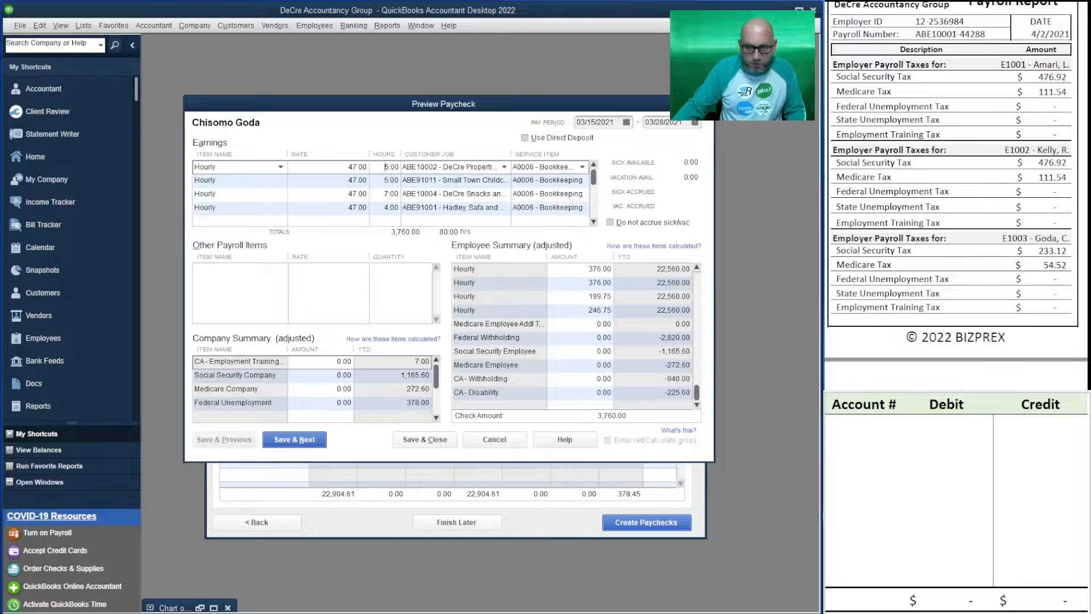
Set the paycheck's employer taxes to 233.12 for Social Security Company and 54.52 for Medicare Company
click(313, 375)
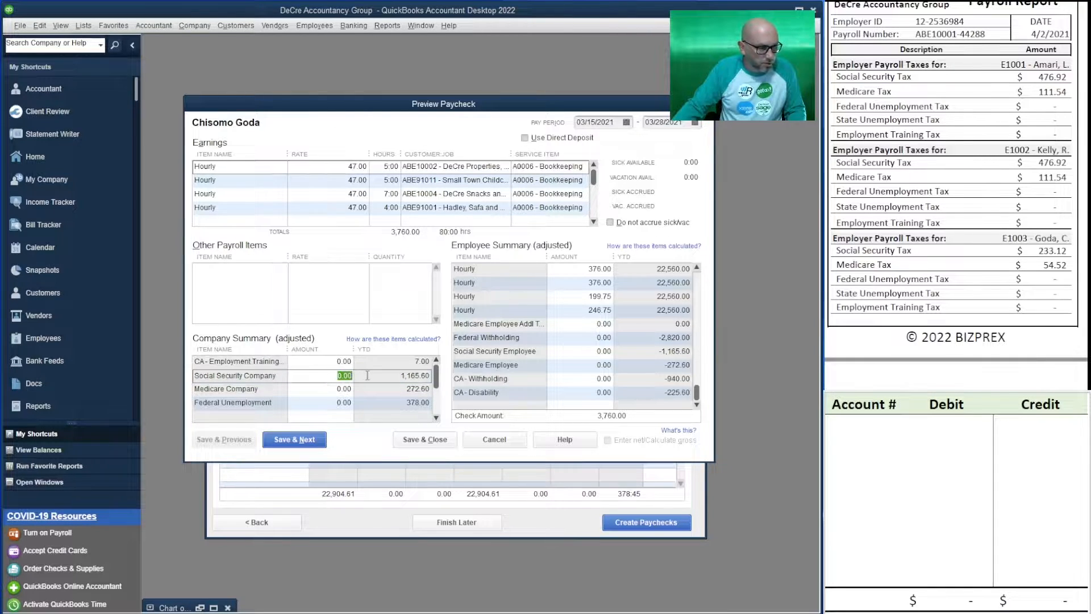
text(233)
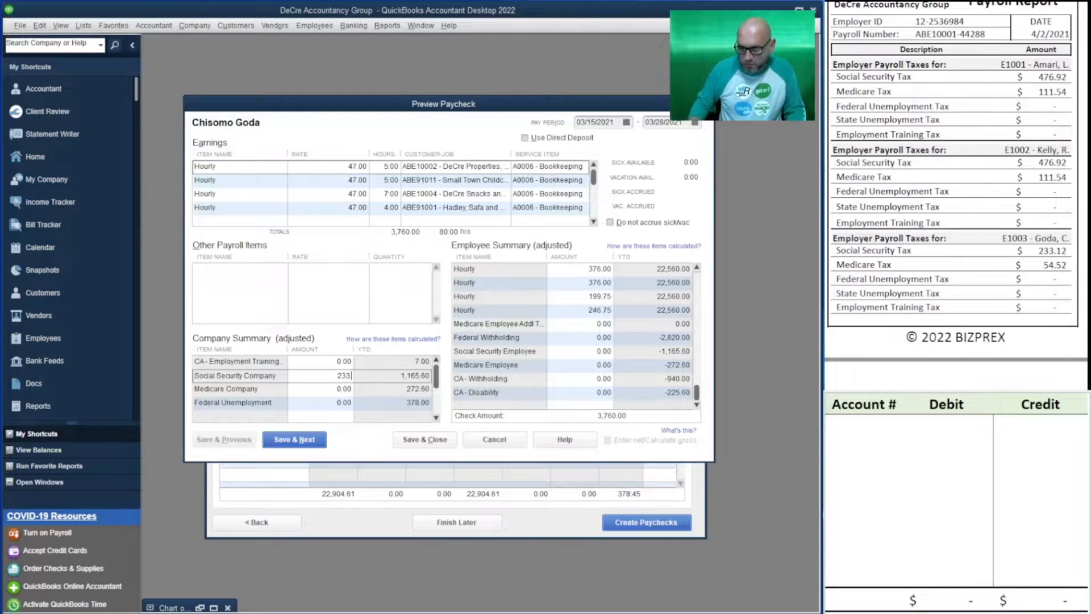
text(.12)
key(Tab)
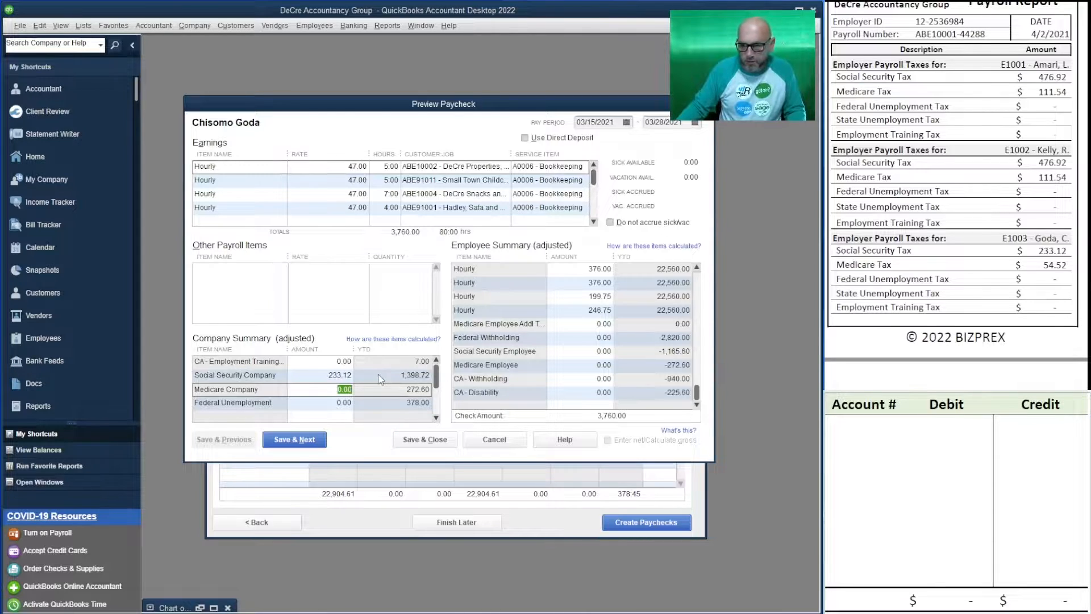
text(54.52)
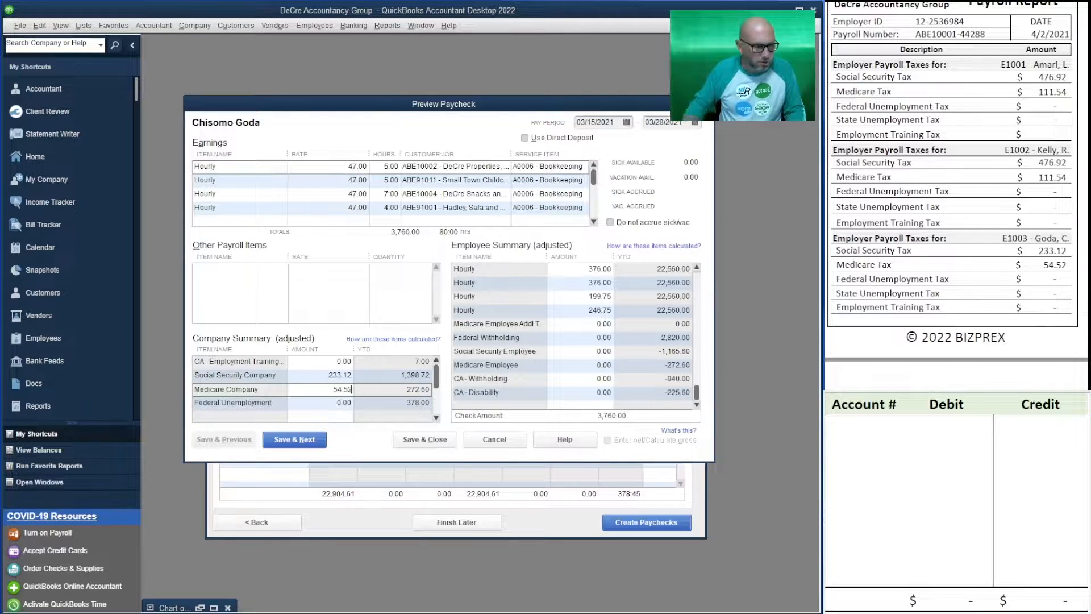
key(Tab)
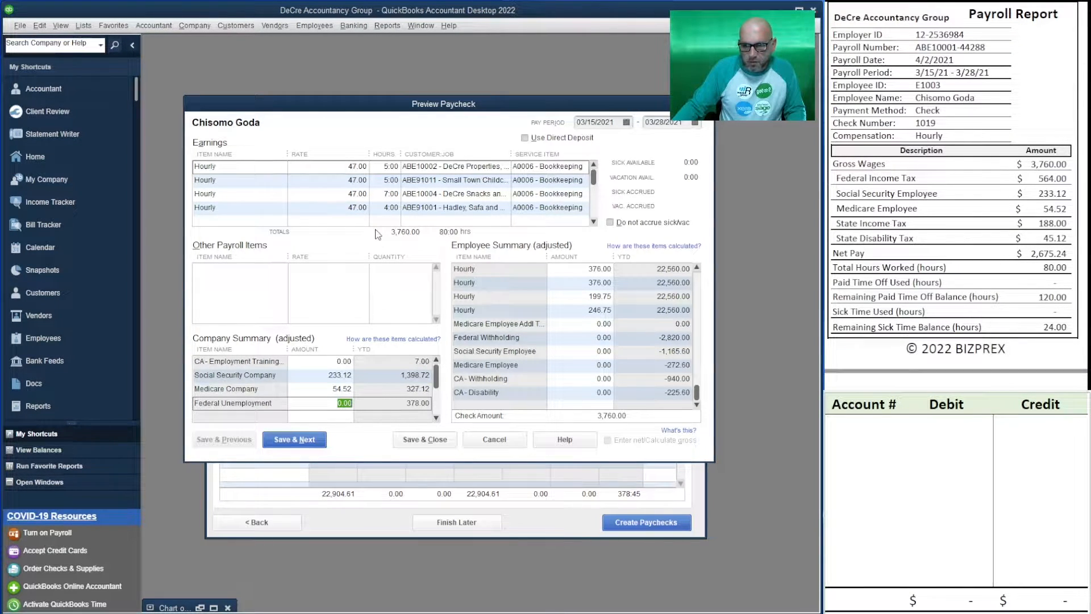
Set the paycheck's Federal Withholding to 564.00, Social Security Employee to 233.12 and Medicare Employee to 54.52, following the employee's Payroll Report page
click(564, 335)
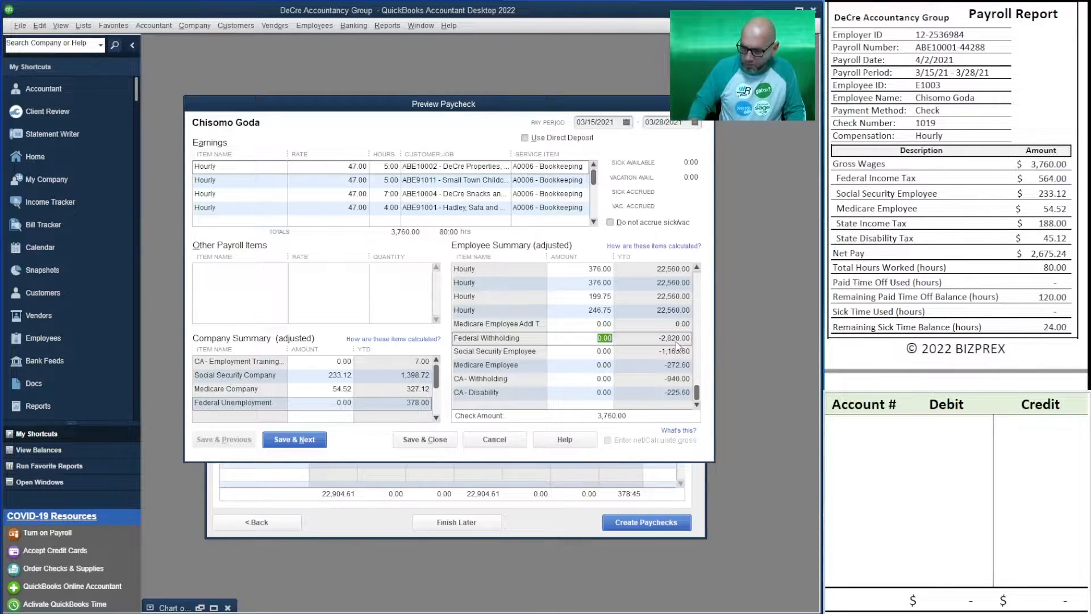
text(564)
key(Tab)
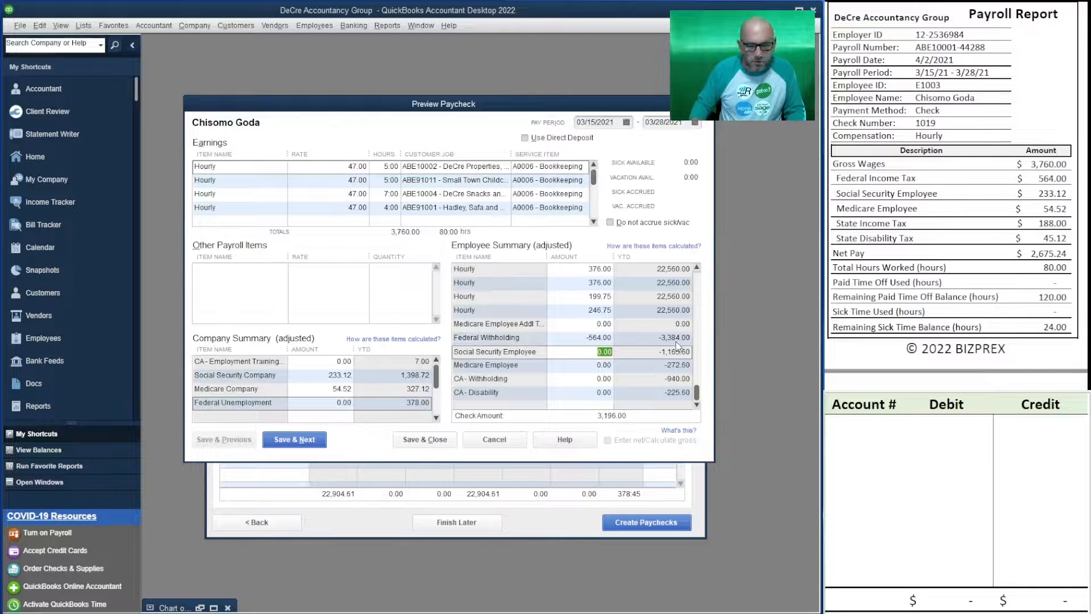
text(233.12)
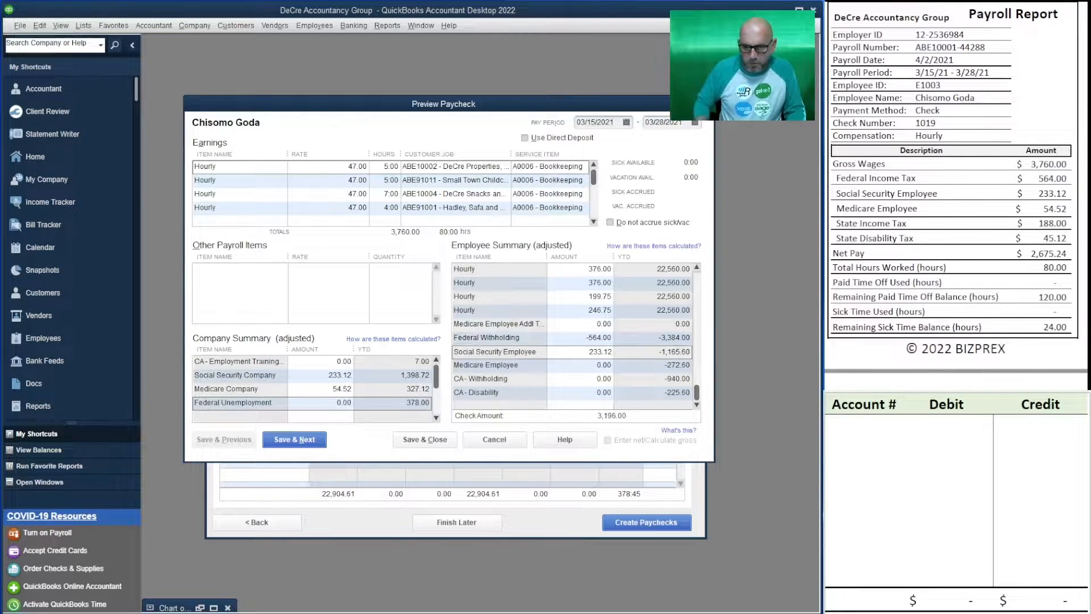
key(Tab)
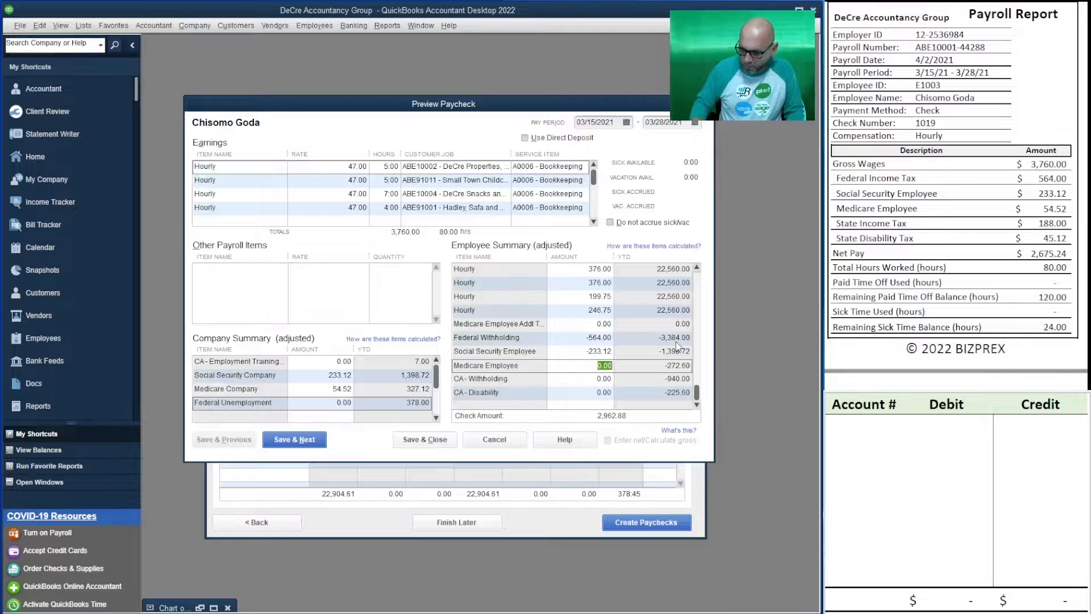
text(54.52)
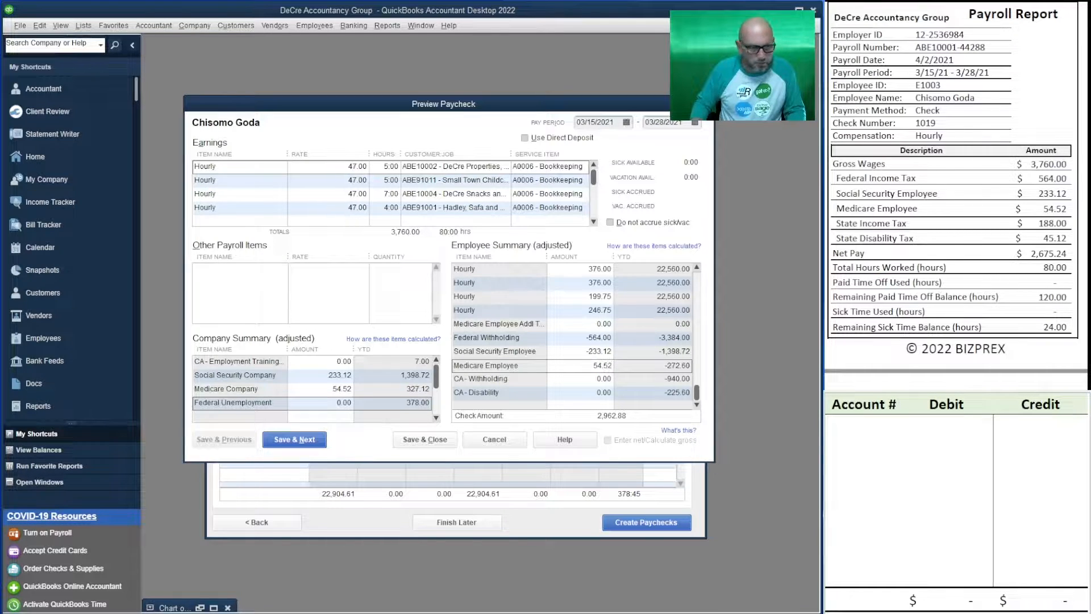
key(Tab)
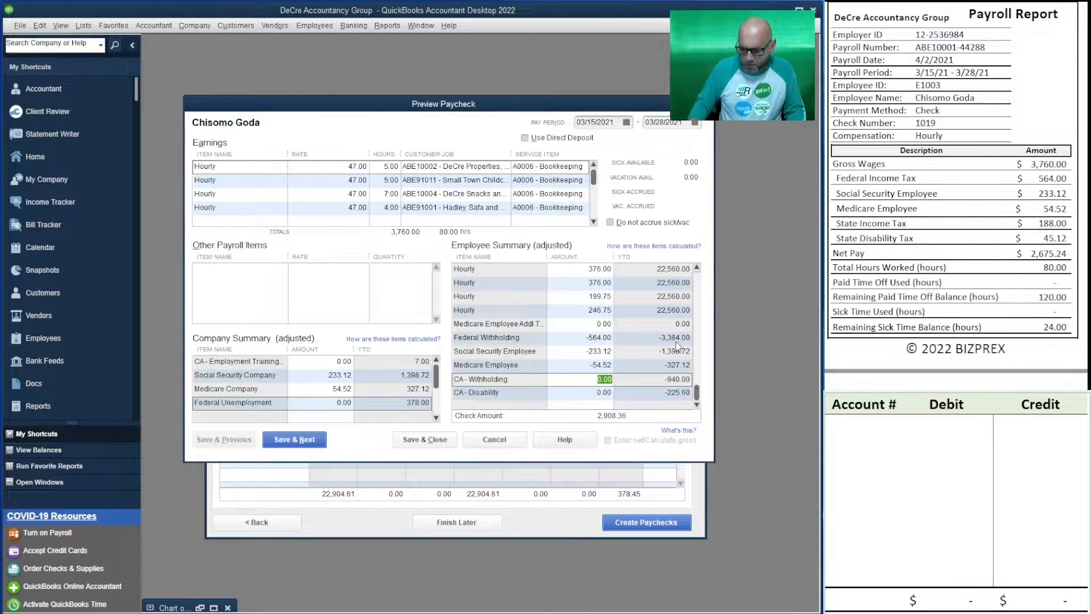
Set the paycheck's CA - Withholding to 188.00 and CA - Disability to 45.12 in the employee summary
text(188)
key(Tab)
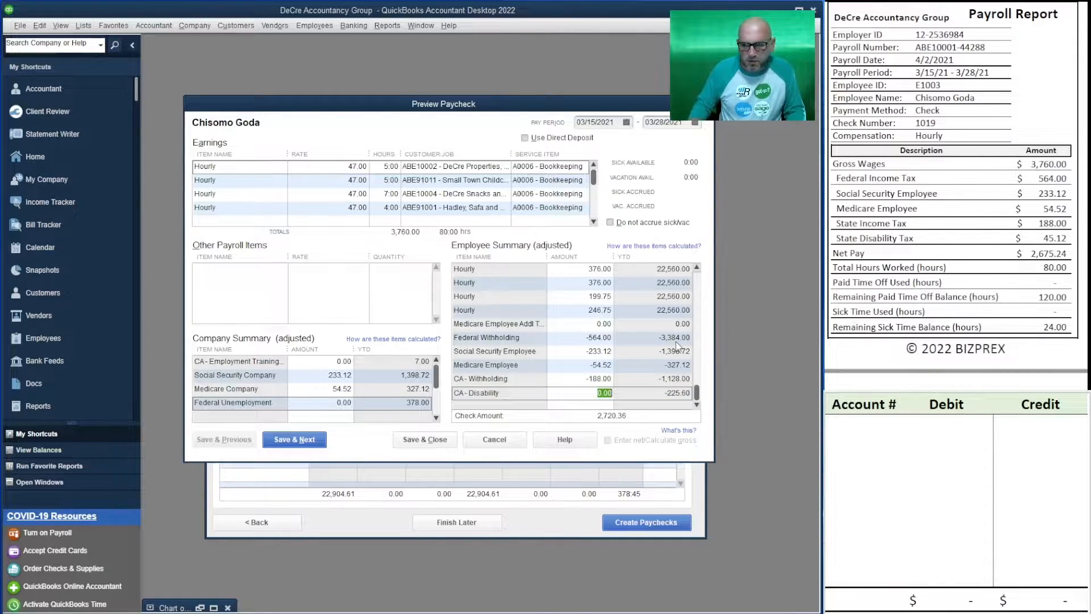
text(45)
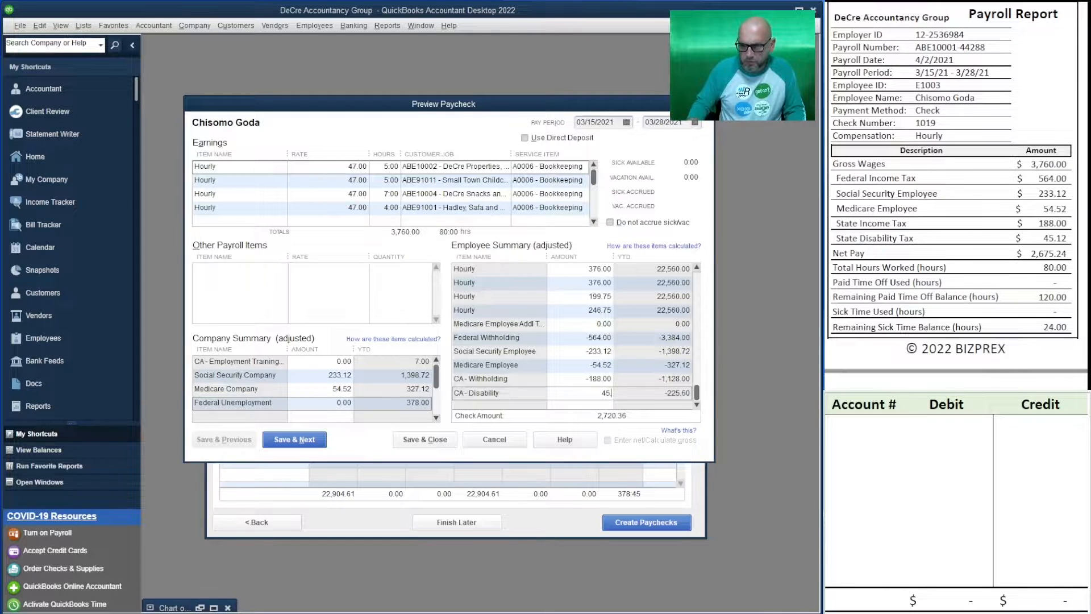
text(.12)
key(Tab)
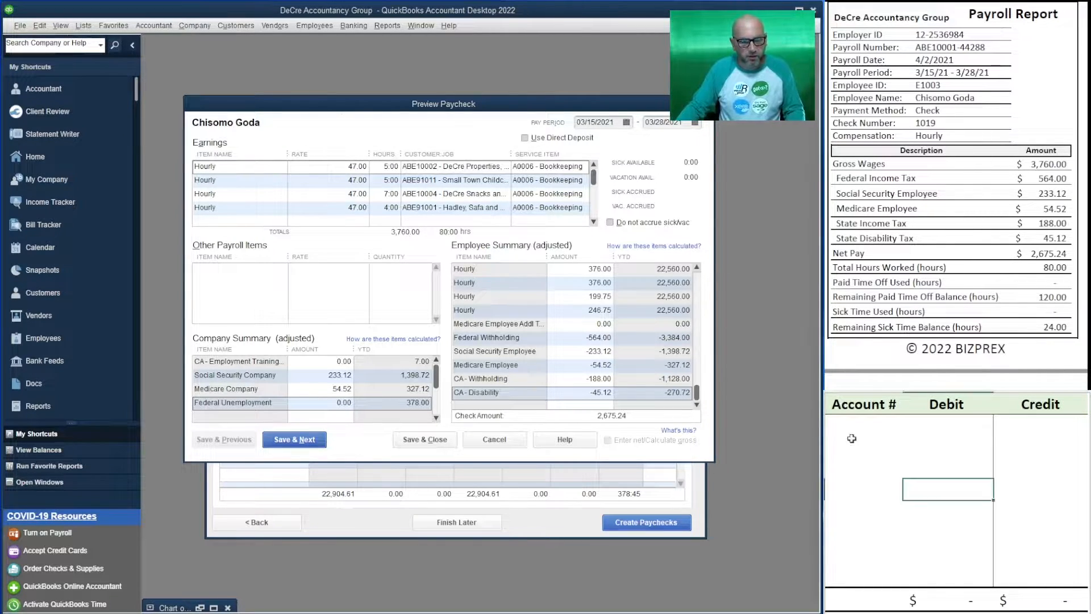
Record the gross wages on the first row of the debit and credit worksheet as a 3,760.00 debit to ledger account 66100
click(864, 424)
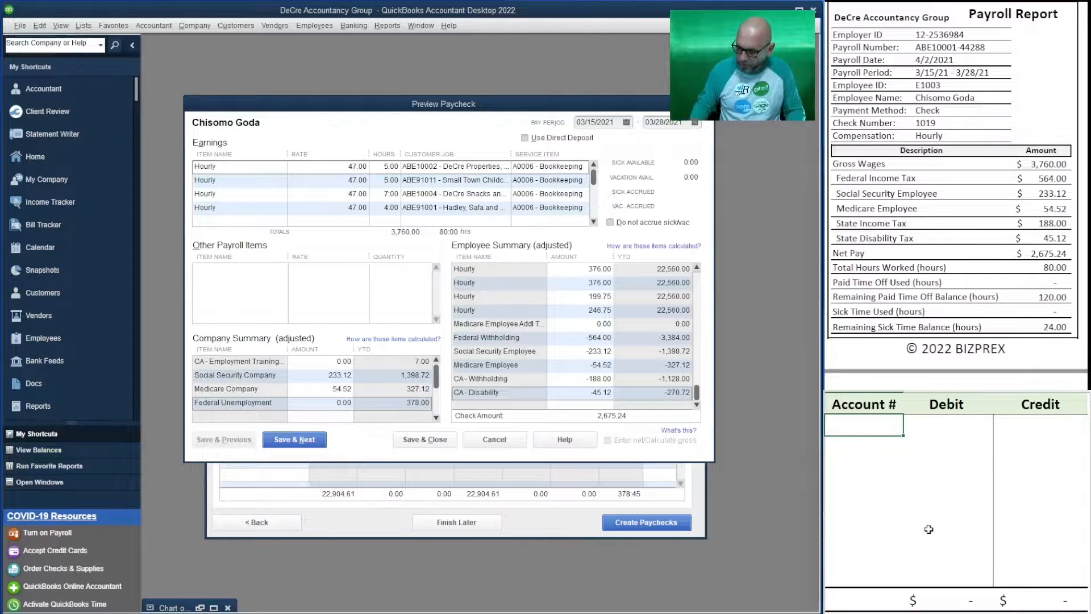
text(66100)
key(Tab)
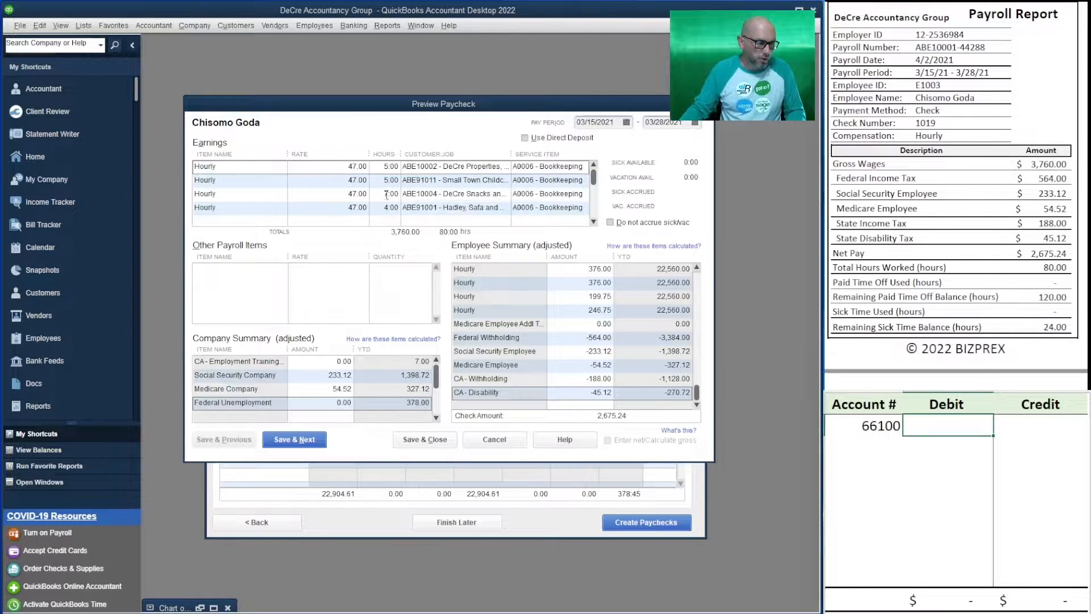
text(3760)
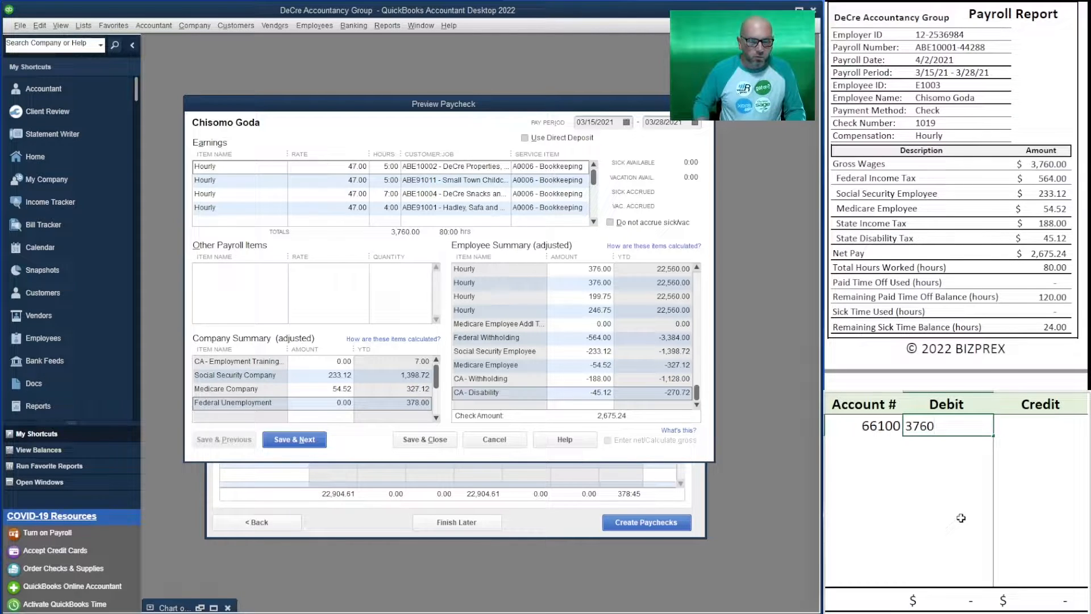
key(Return)
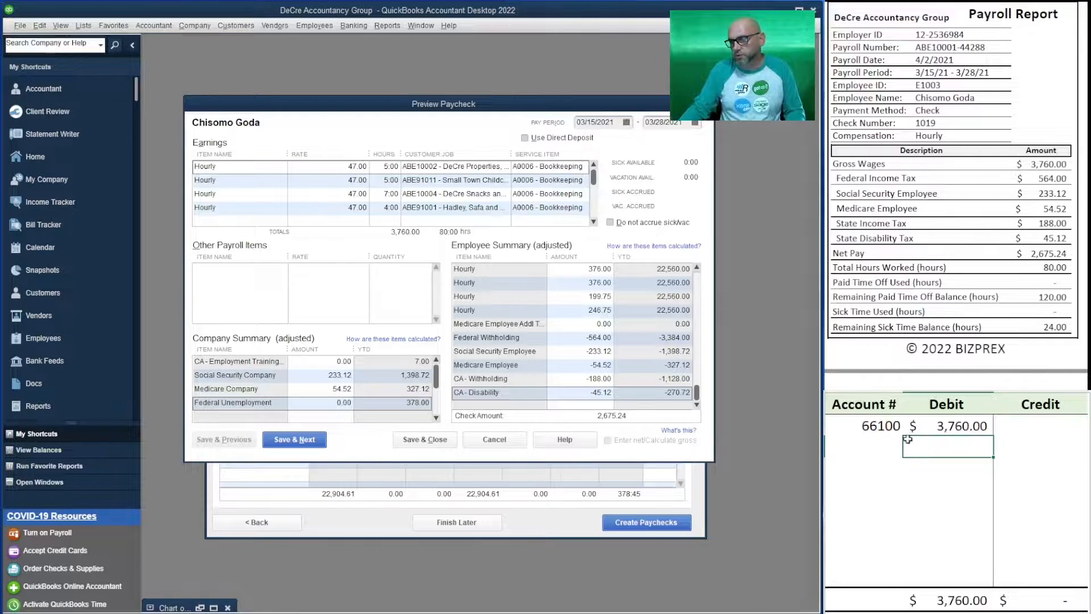
Consult the Chart of Accounts and record the employer Social Security tax on the second worksheet row as a 233.12 debit to ledger account 66200
click(875, 444)
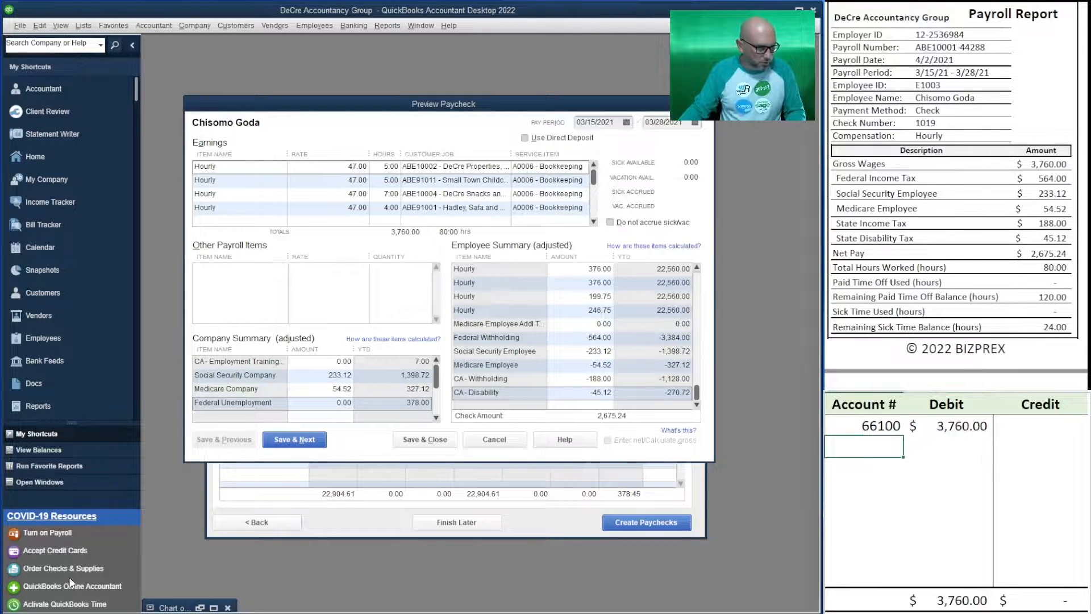
click(200, 608)
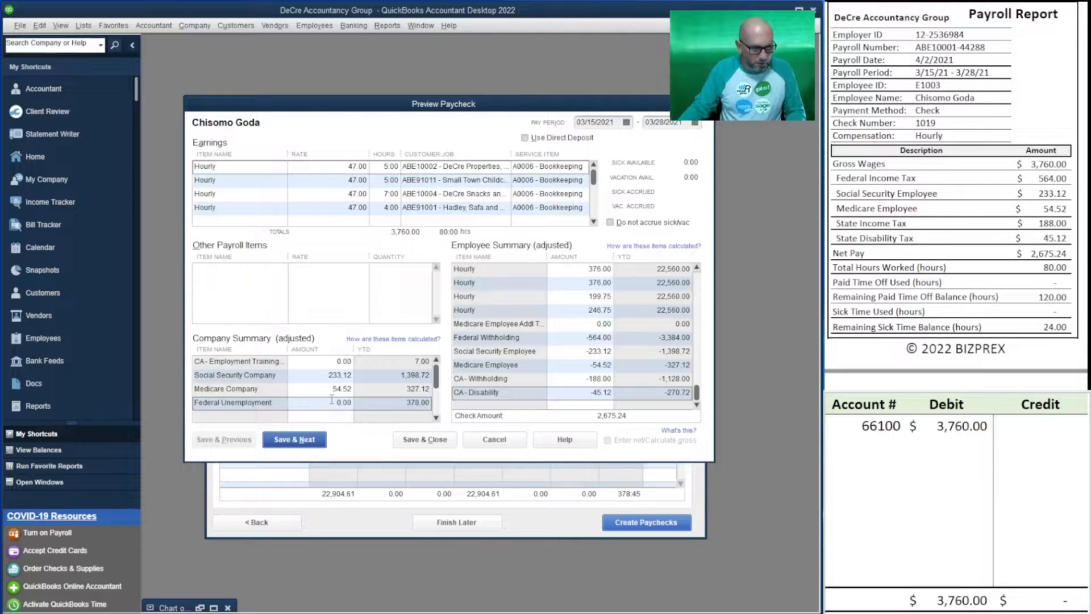
click(872, 443)
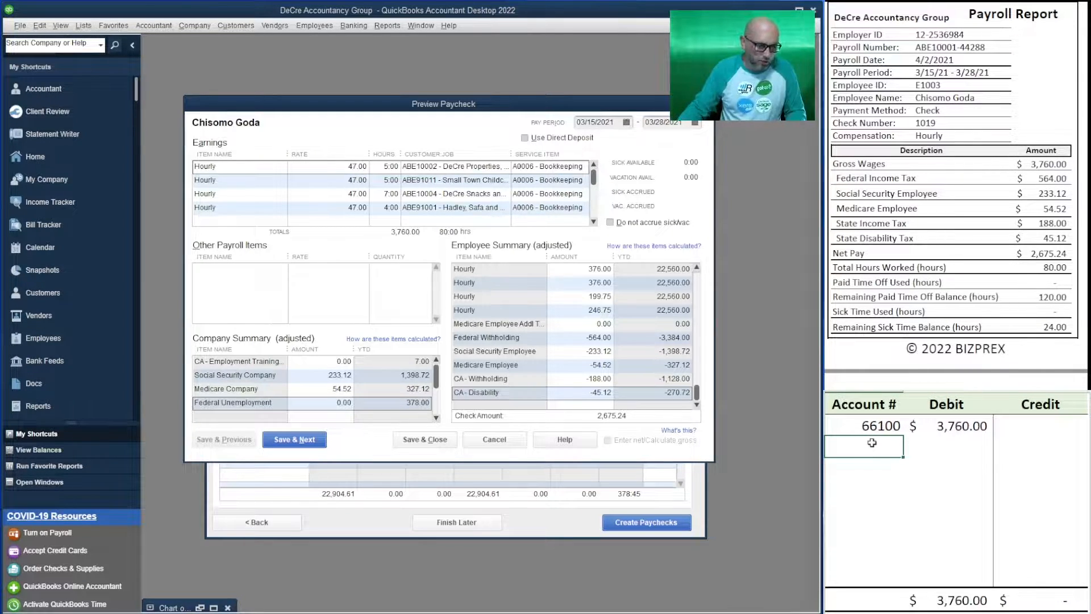
text(66200)
key(Tab)
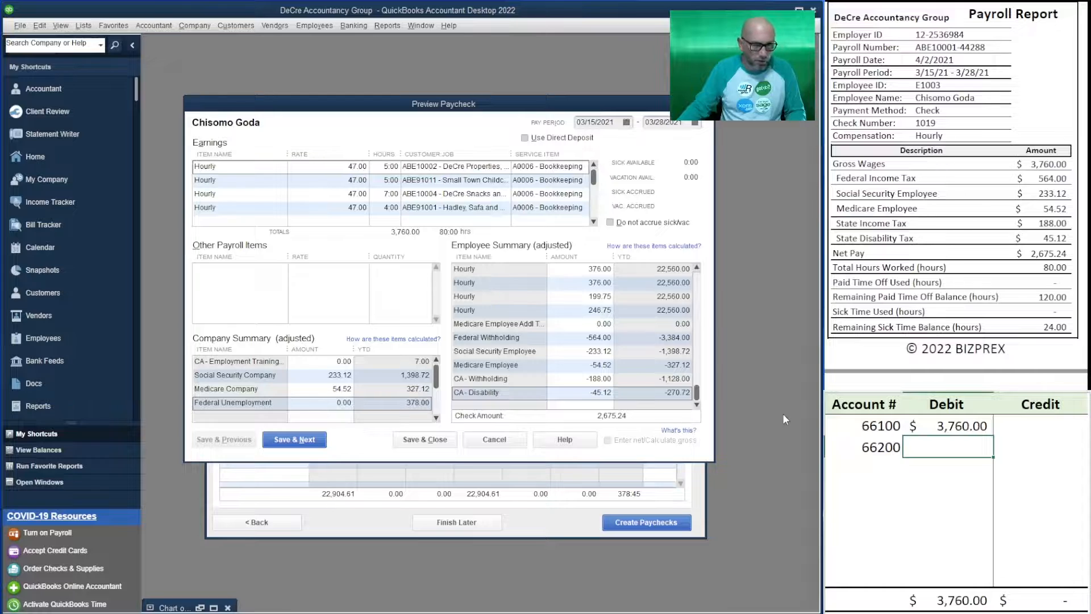
text(233.12)
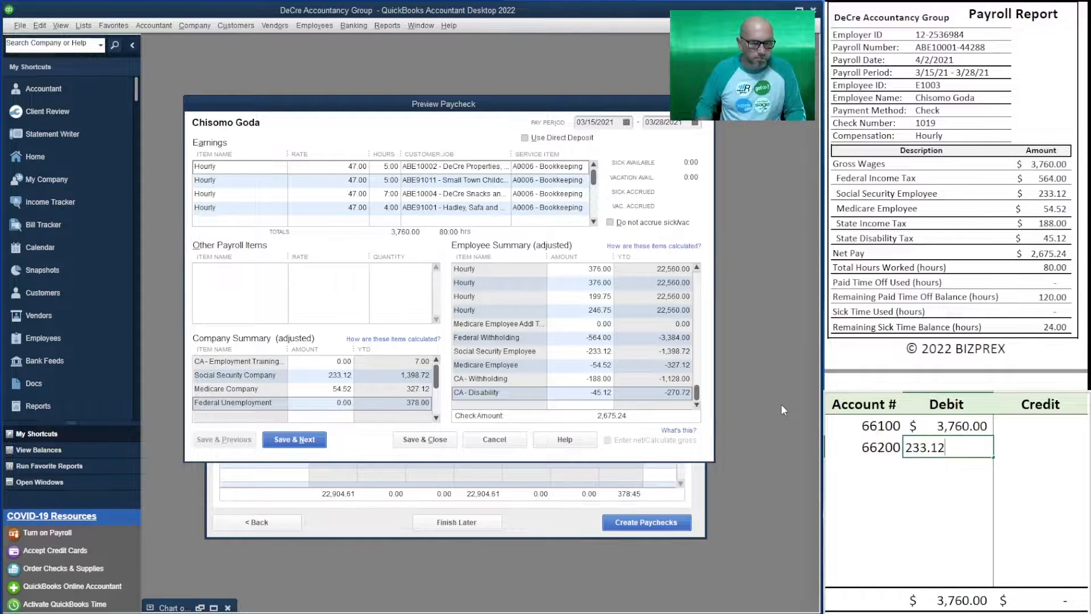
key(Return)
Record the employer Medicare tax on the third worksheet row as a 54.52 debit to ledger account 66200
text(66200)
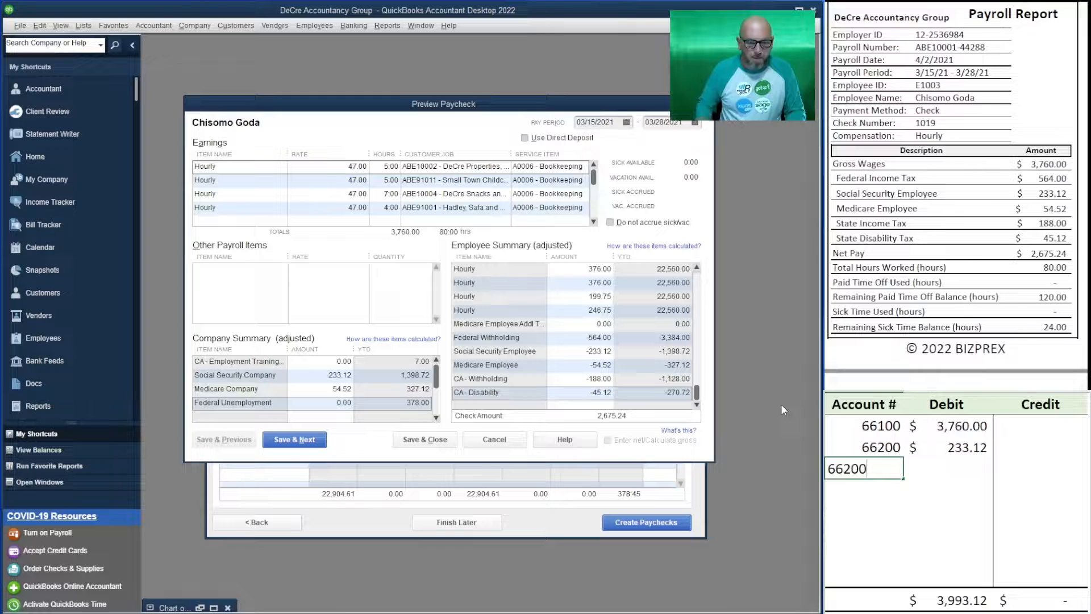
key(Tab)
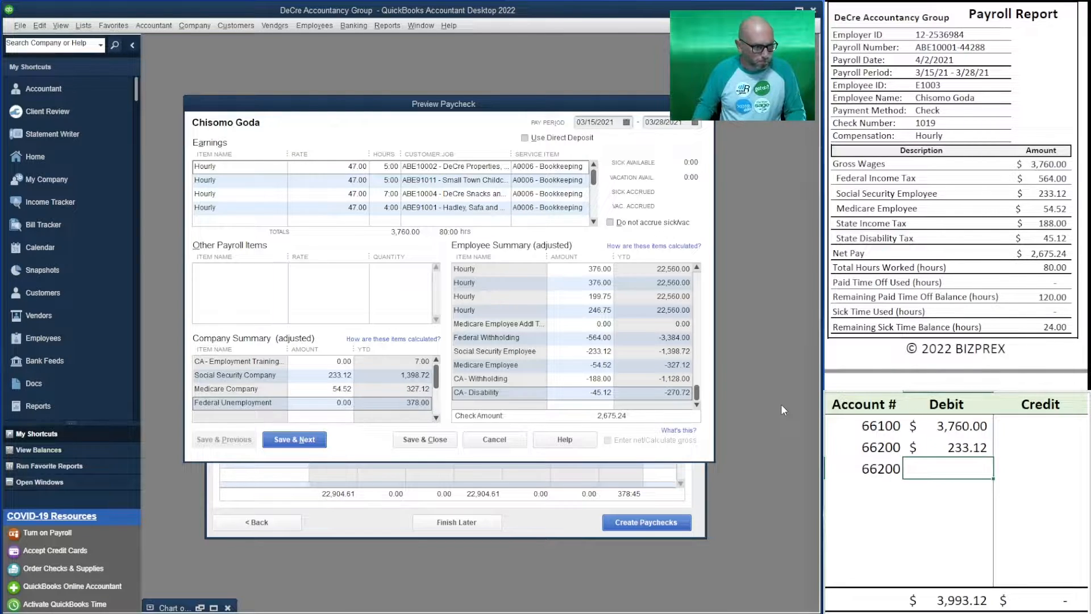
text(54.52)
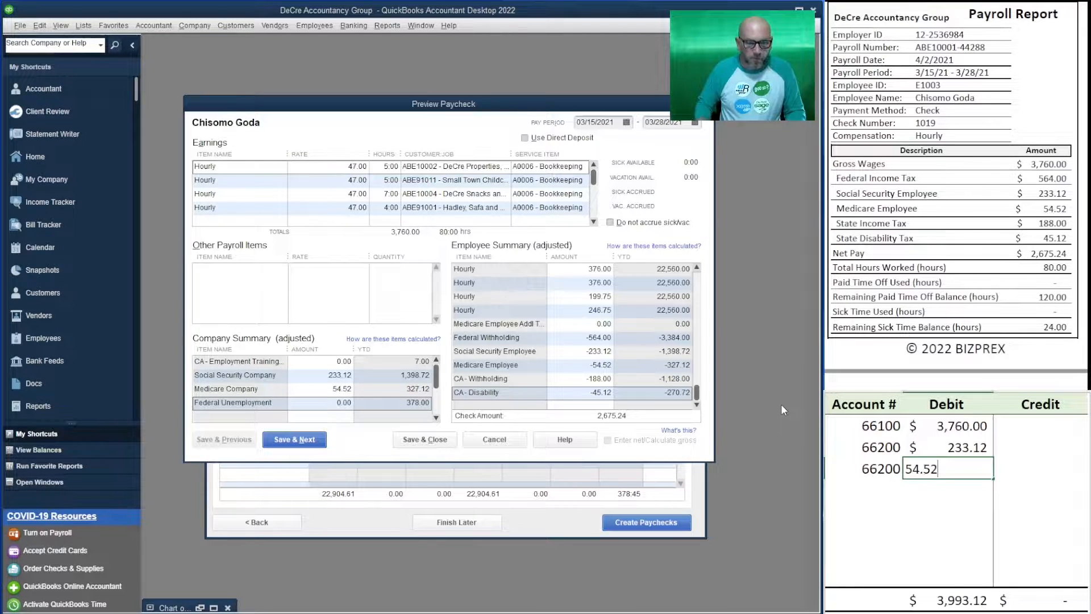
key(Return)
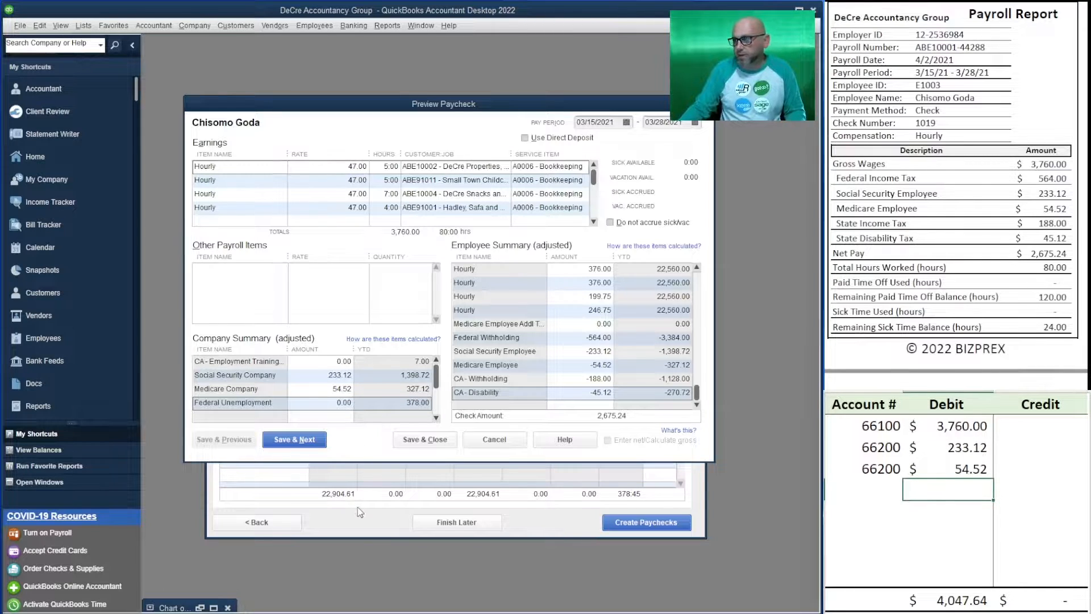
Record the net pay on the fourth worksheet row as a 2,675.24 credit to ledger account 10200
click(875, 492)
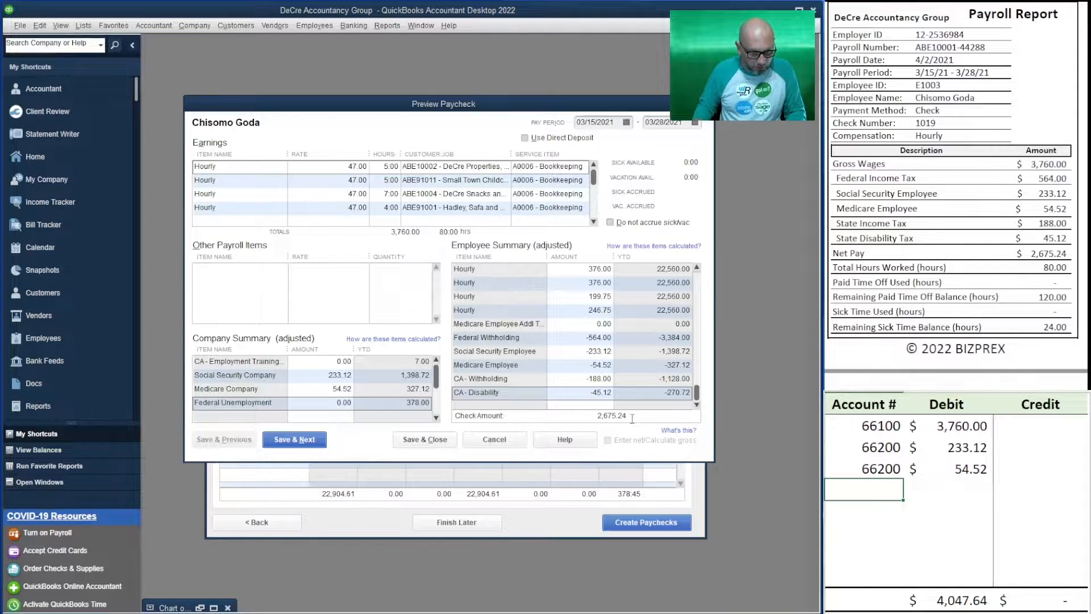
text(10200)
key(Return)
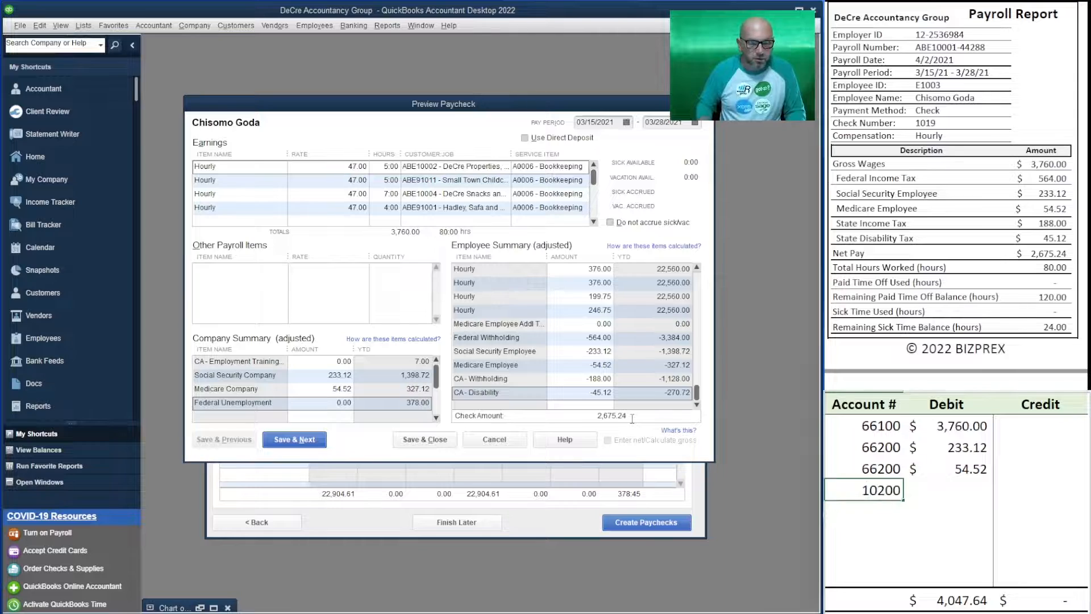
key(Tab)
key(Tab)
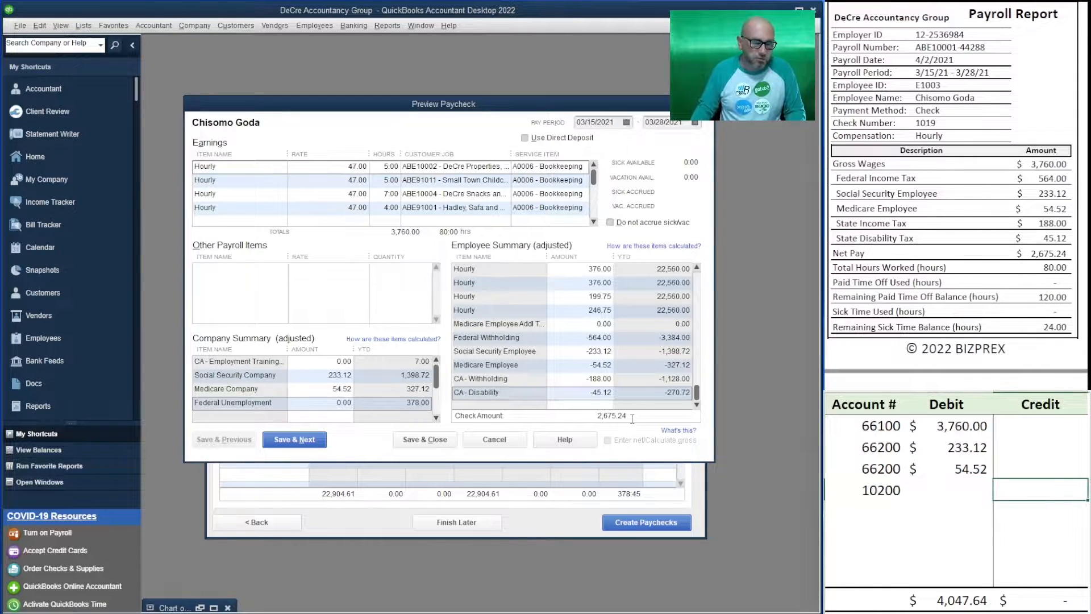
text(2)
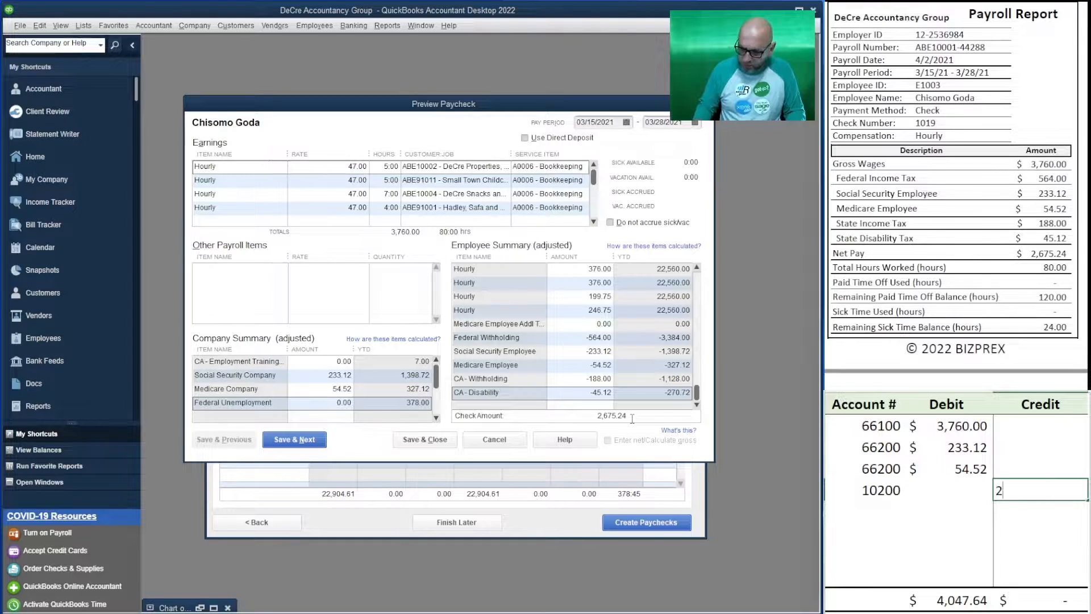
text(,675.24)
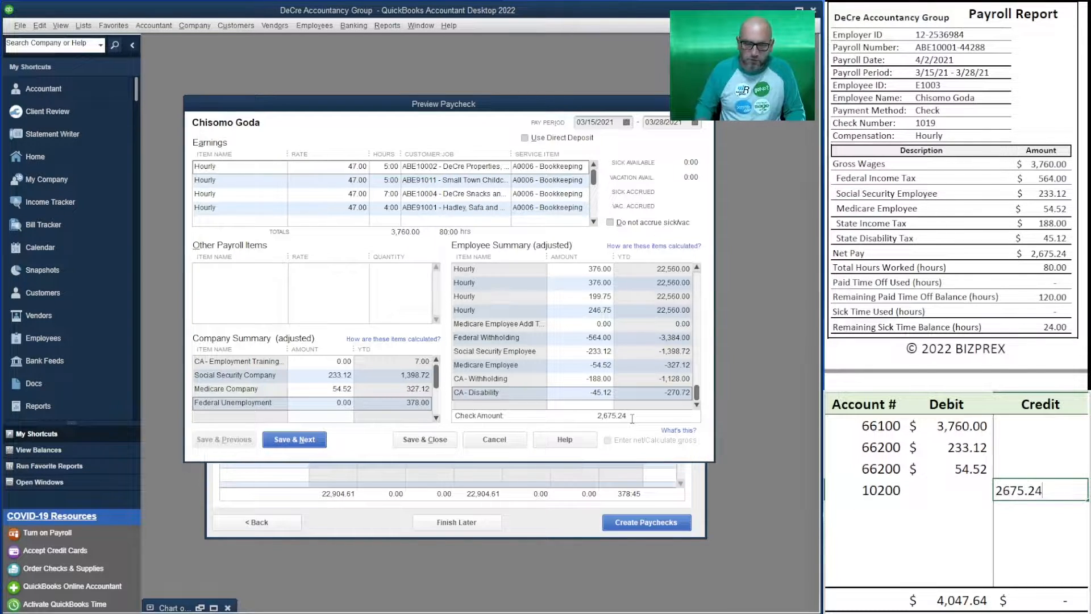
key(Return)
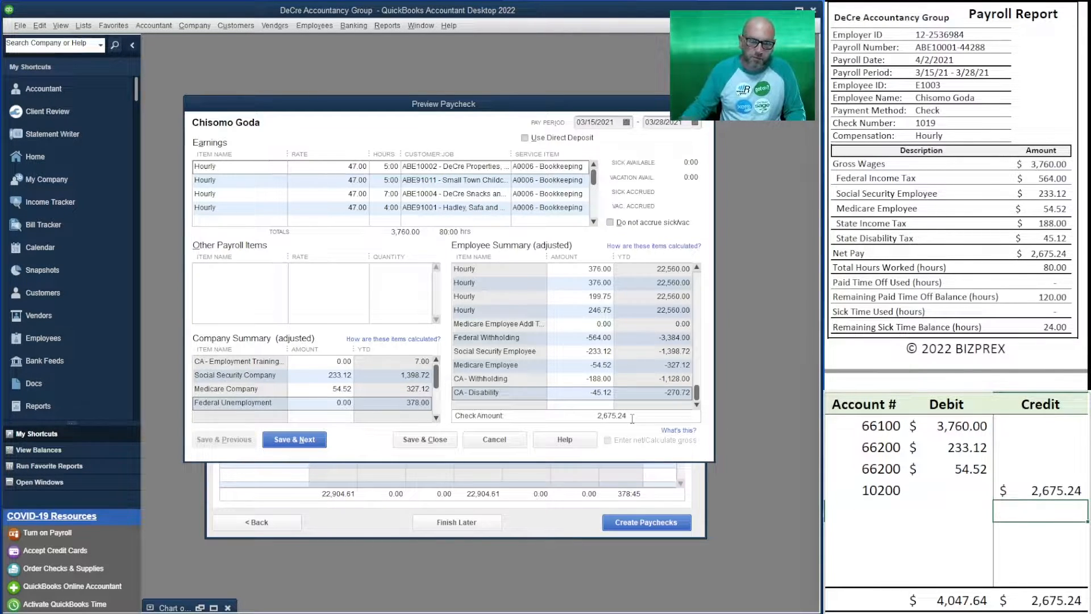
Record the employee withholdings on the fifth worksheet row as a credit to ledger account 24000, calculated as 564+233.12+54.52+188+45.12
click(867, 506)
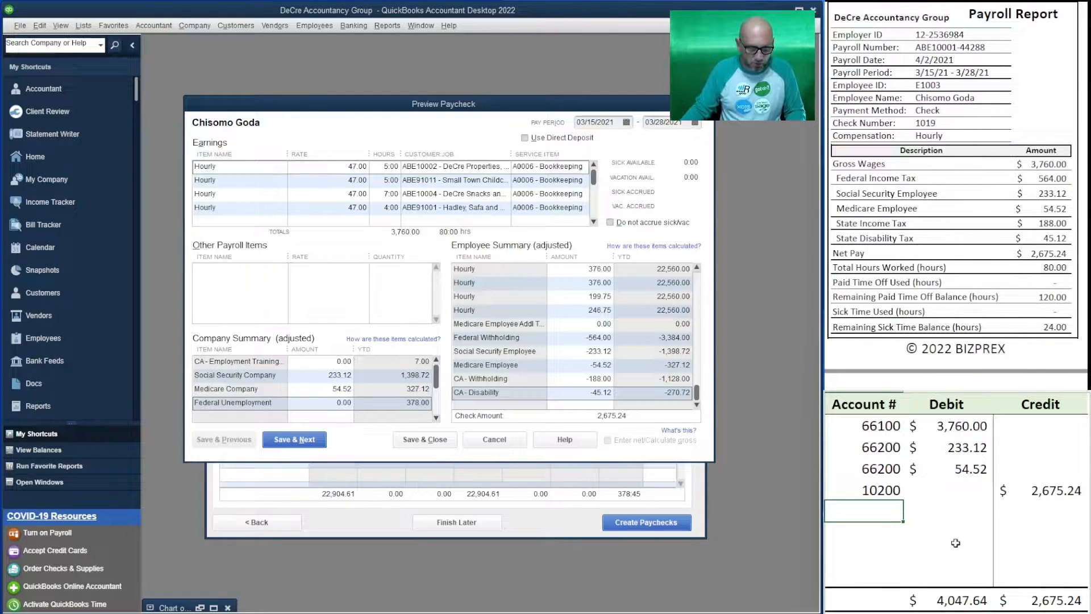
text(24000)
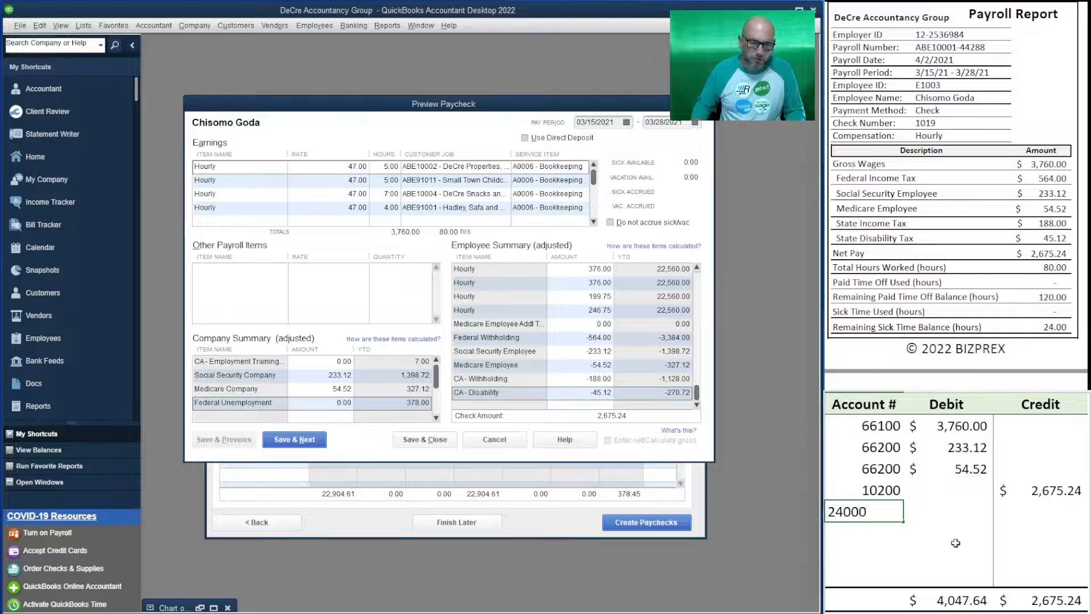
key(Tab)
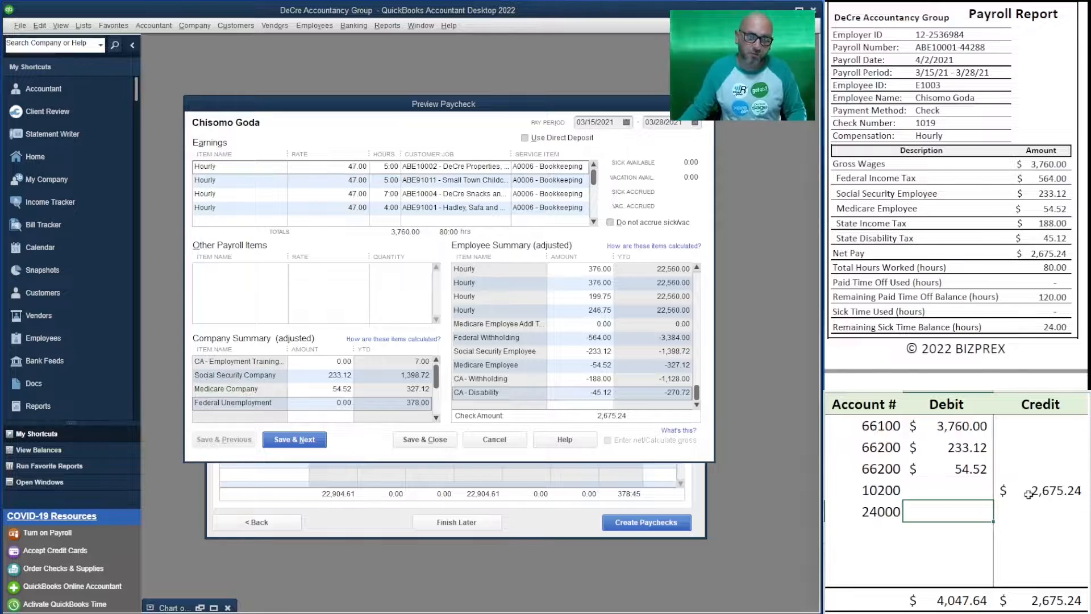
click(1054, 512)
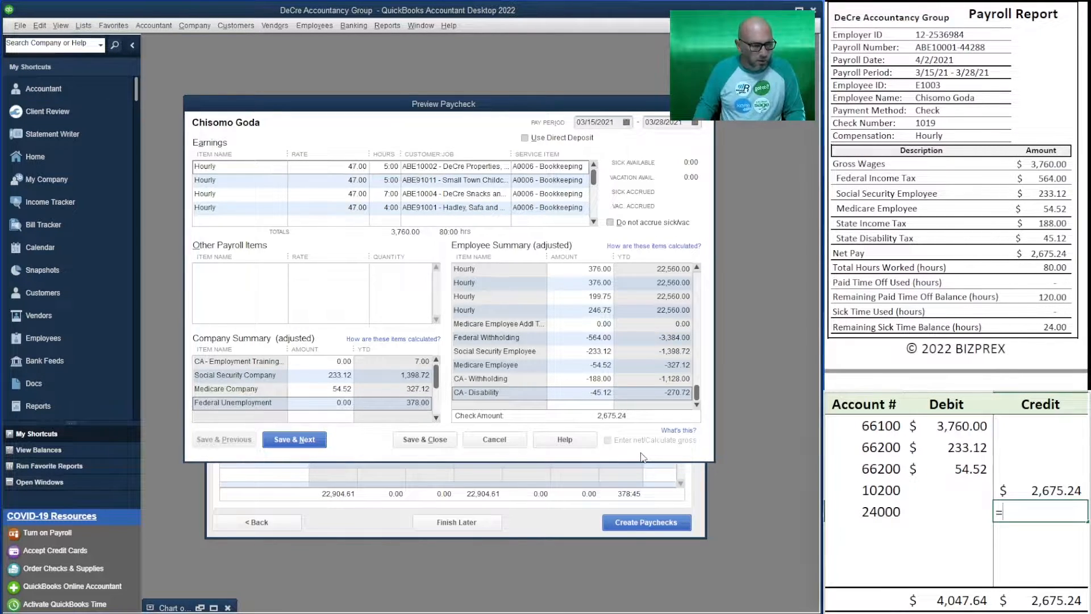
text(564)
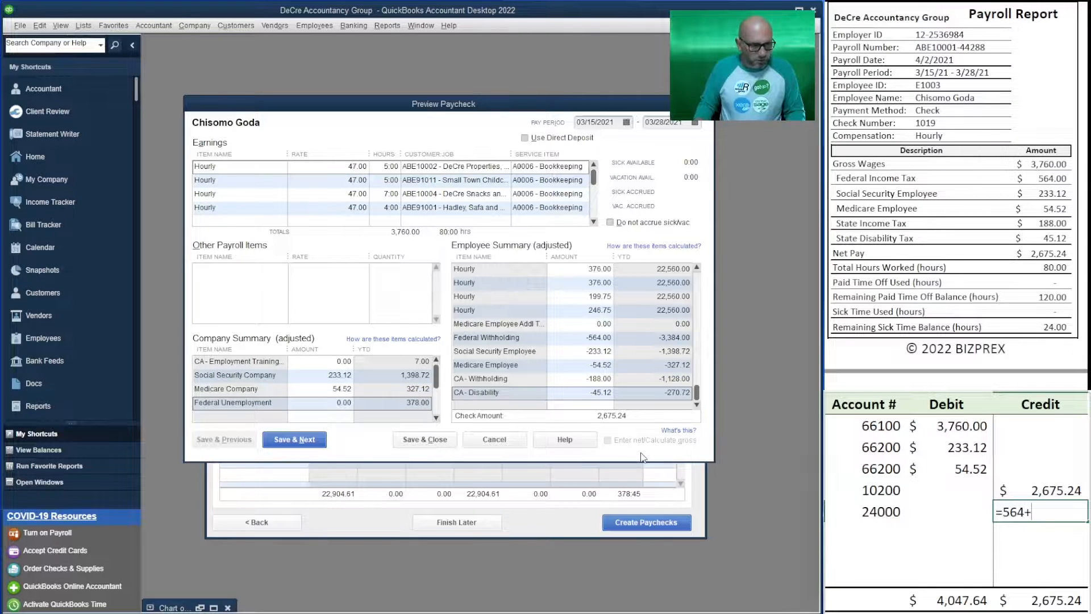
text(+233.12)
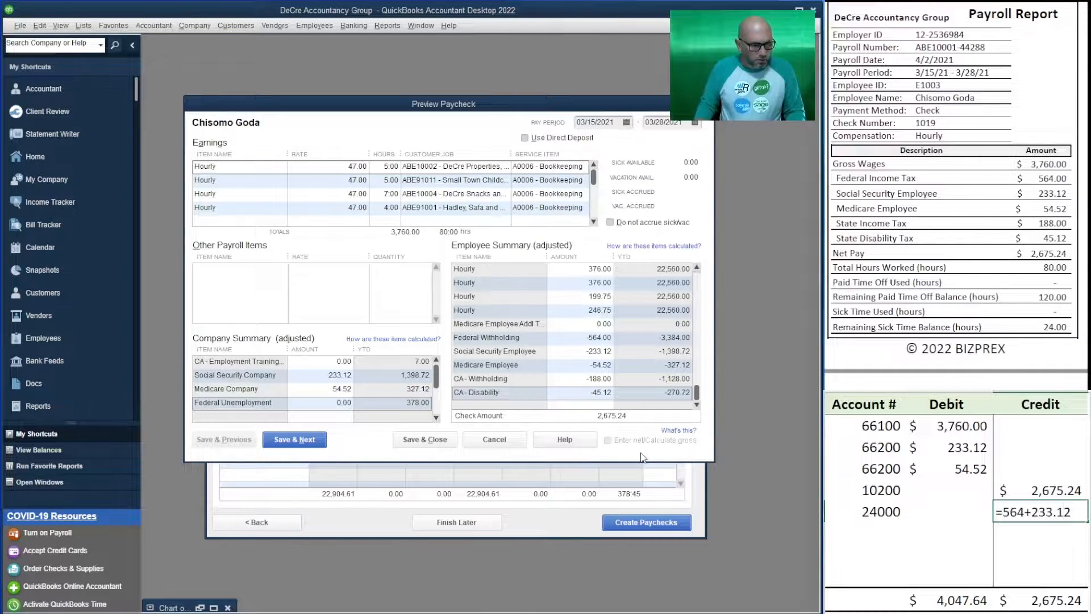
text(+54.52)
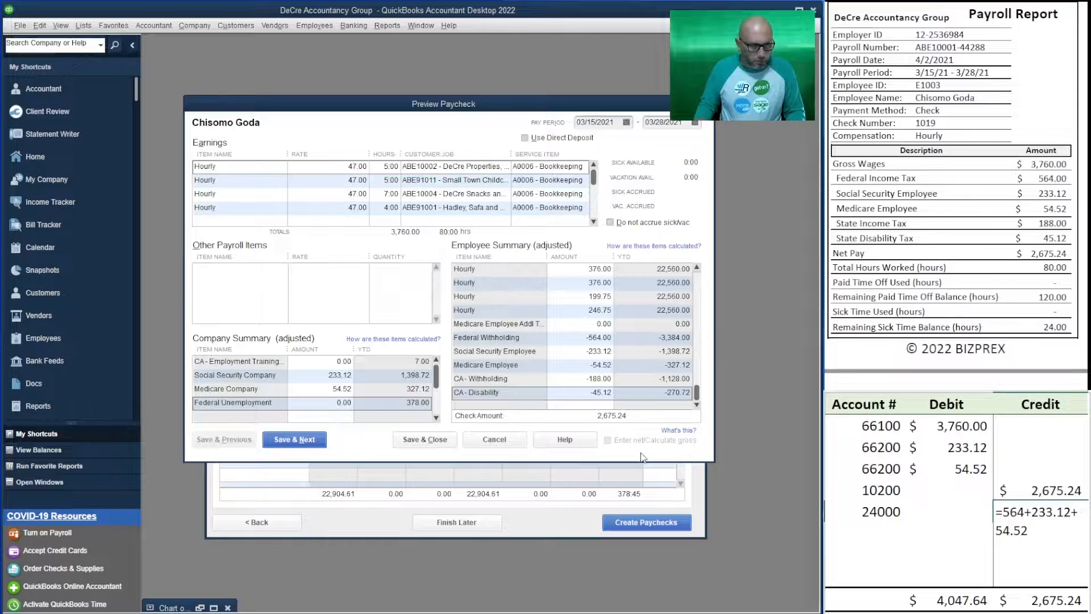
text(+188)
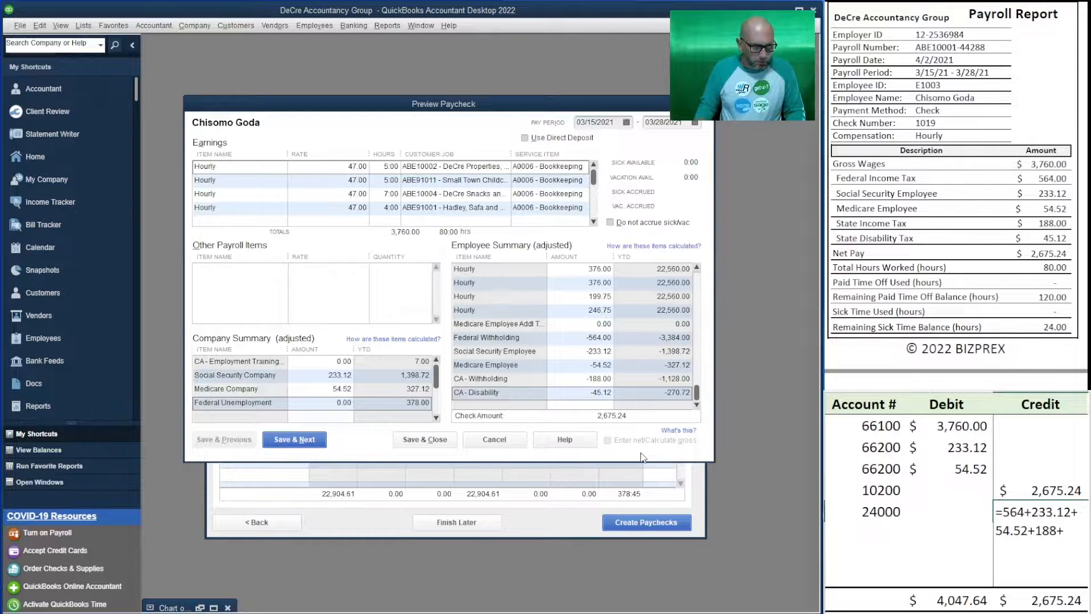
text(+45.12)
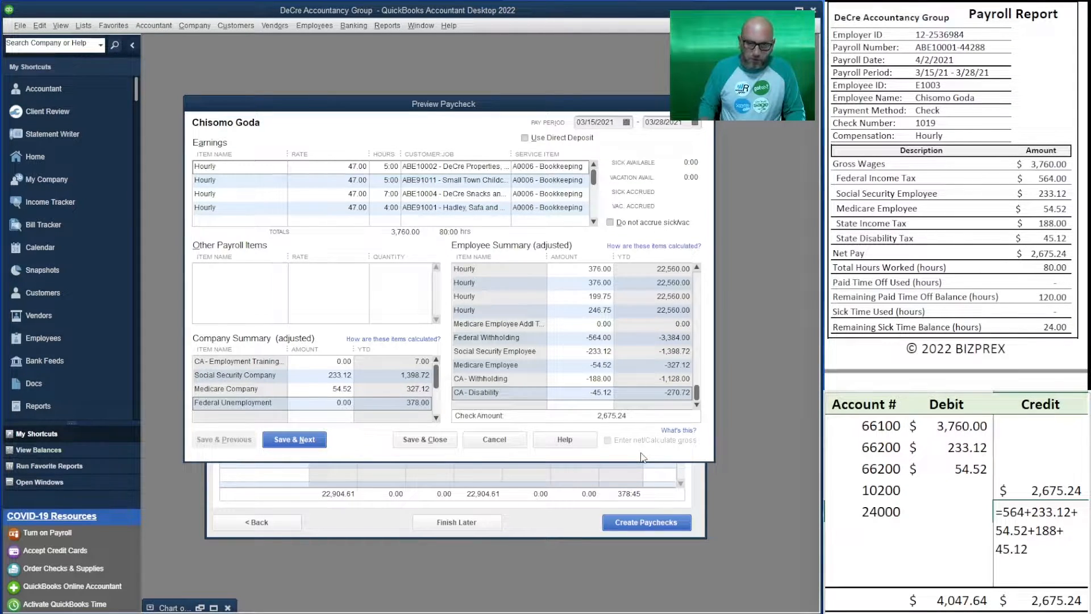
key(Return)
Record the employer payroll taxes on the sixth worksheet row as a credit to ledger account 24000, calculated as 233.12+54.52
key(Left)
key(Left)
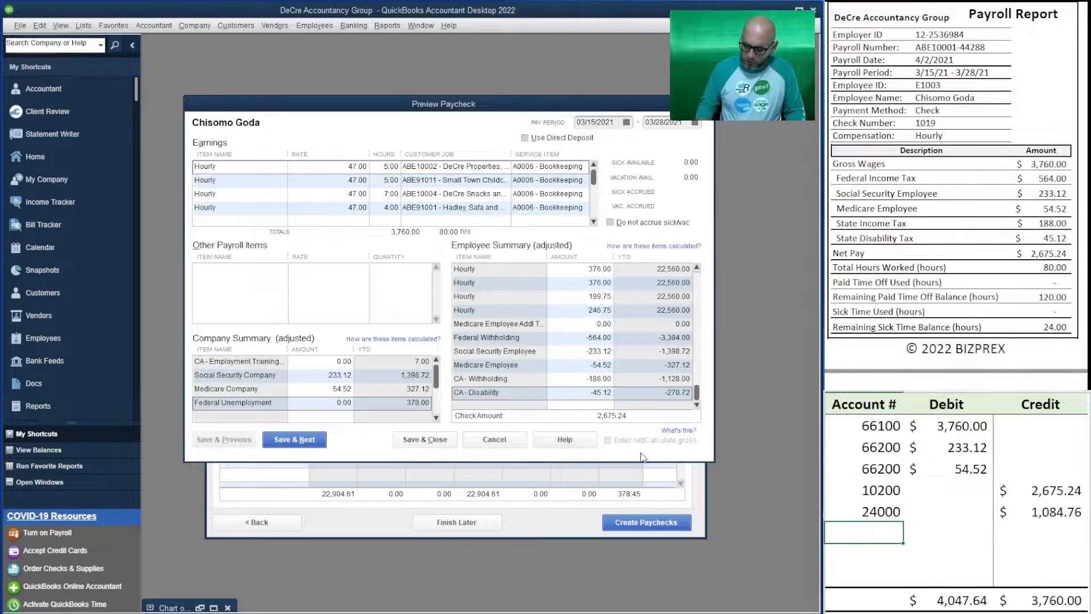
text(2400)
key(Right)
key(Right)
key(Left)
key(Left)
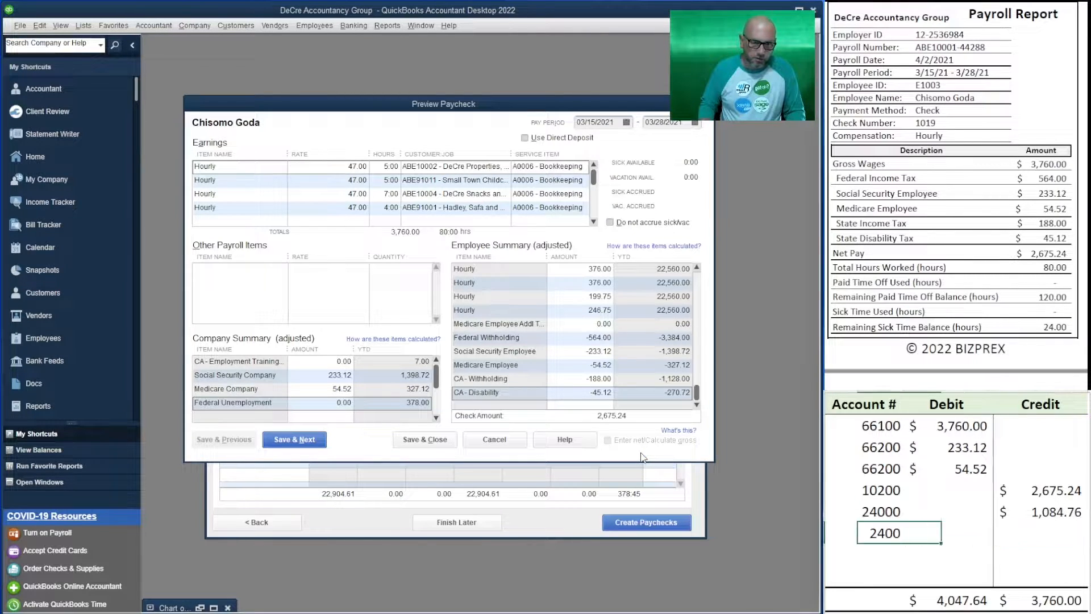
text(24000)
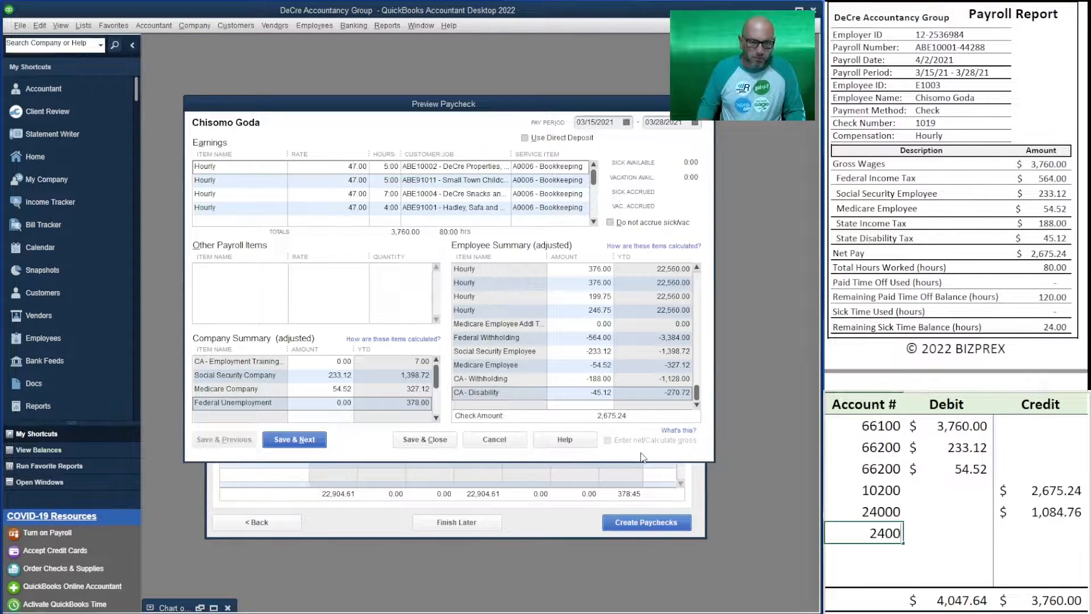
key(Right)
key(Right)
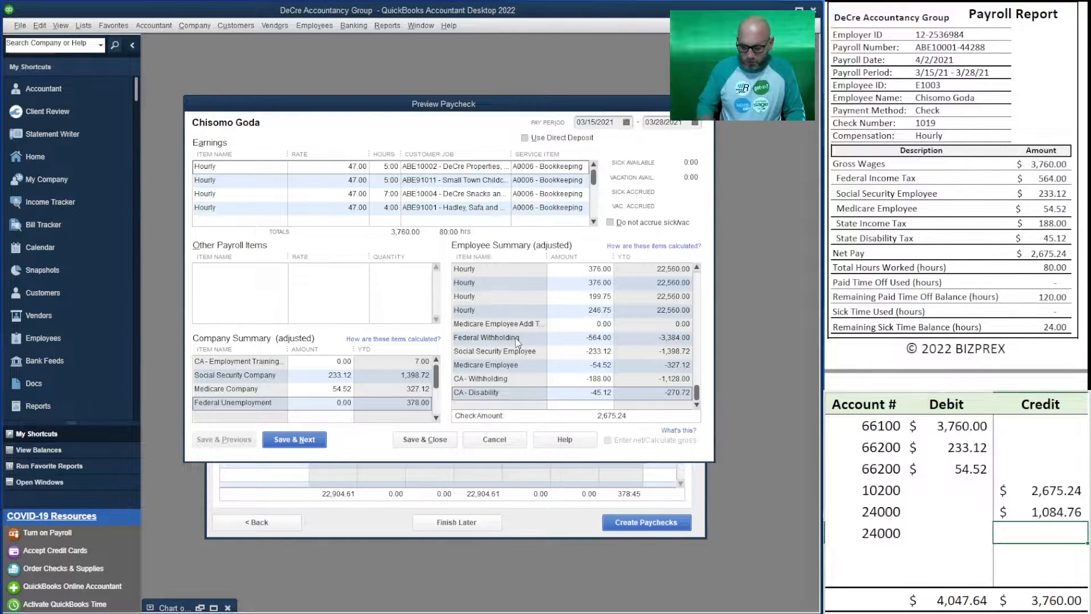
text(=23)
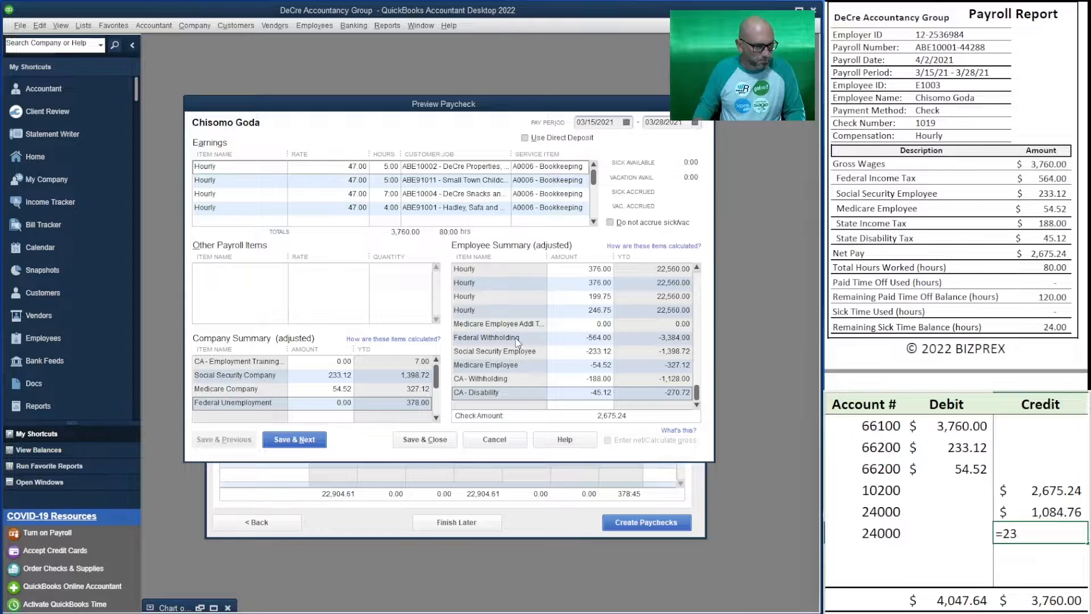
text(3.12+)
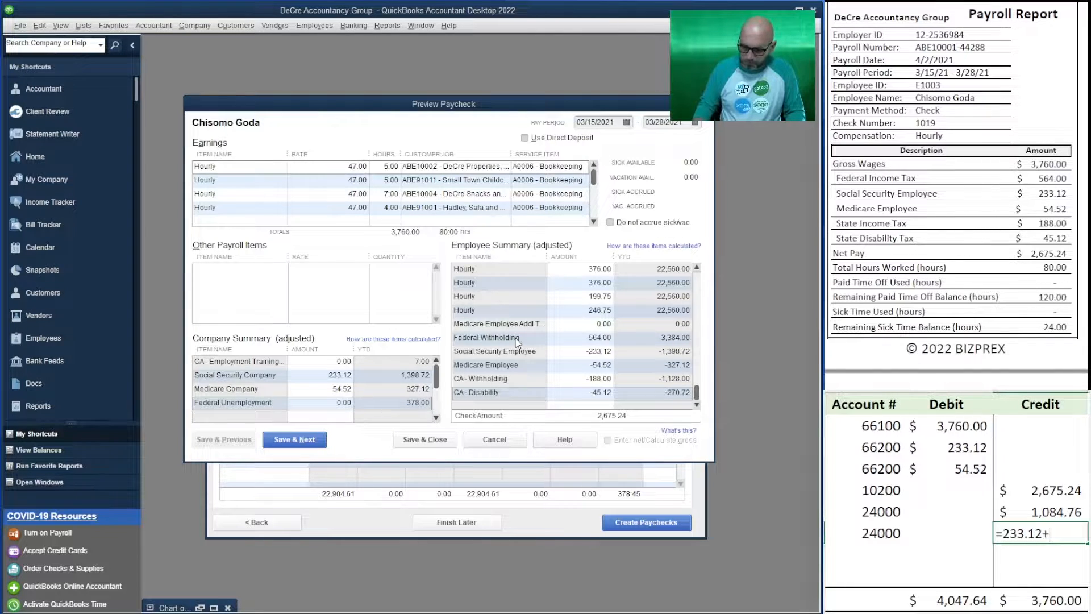
text(54.52)
key(Return)
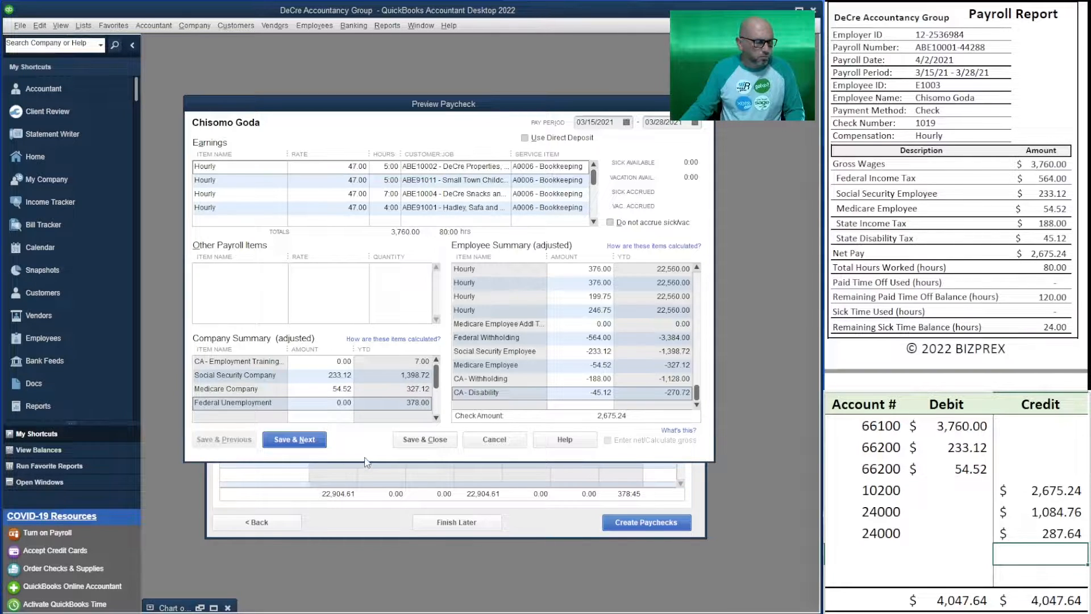
Save this paycheck, advance to the next employee's, and clear the worksheet's debit and credit amounts while keeping the account numbers
click(296, 440)
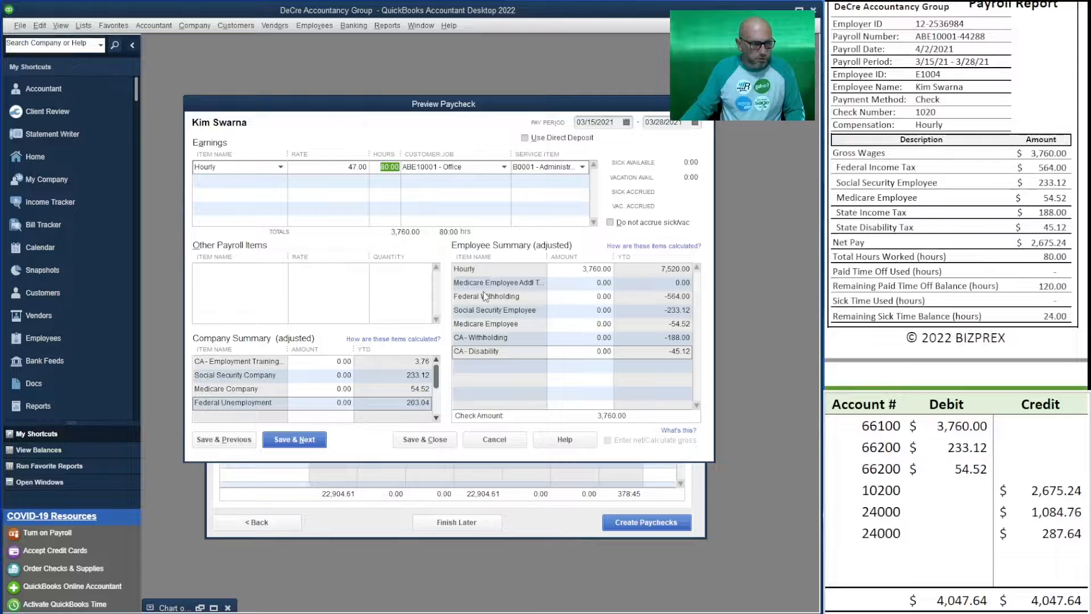
drag(1045, 533, 969, 426)
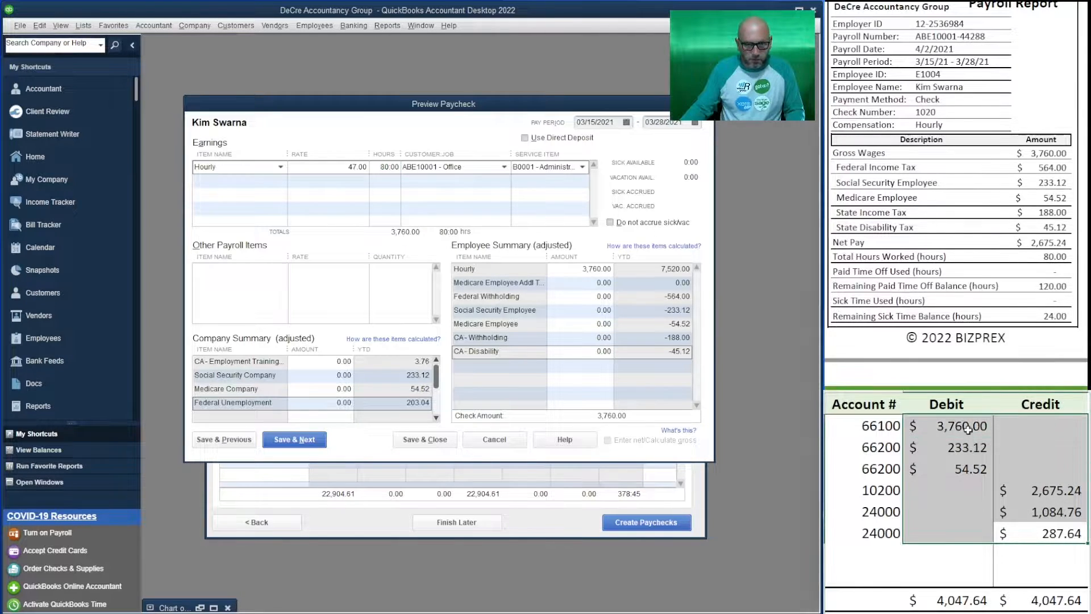
key(Delete)
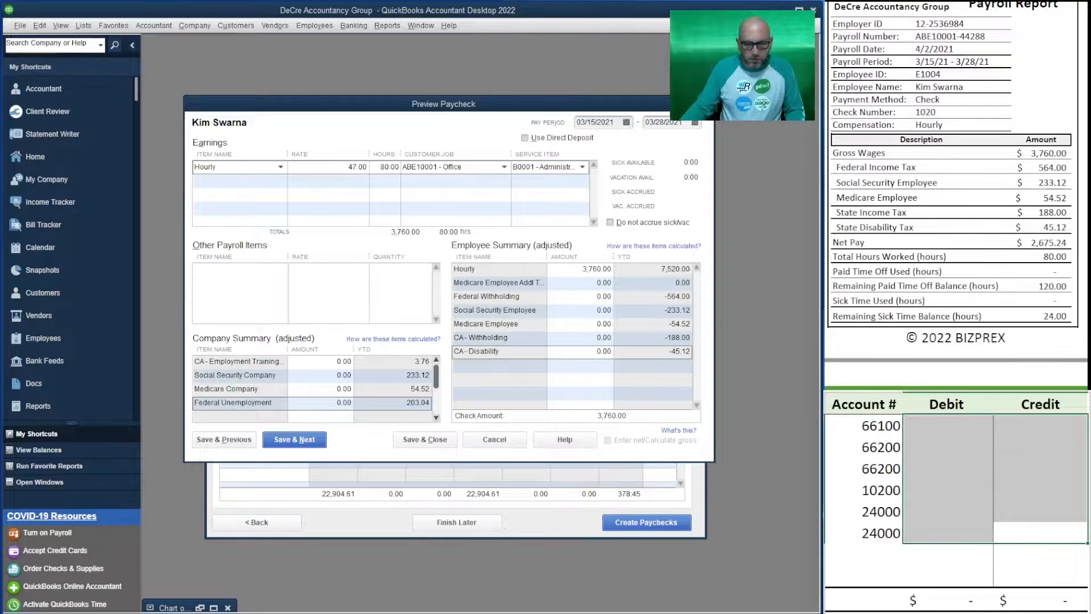
Enter the new paycheck's gross wages of 3760 as the debit for ledger account 66100 on the worksheet
click(948, 468)
click(930, 432)
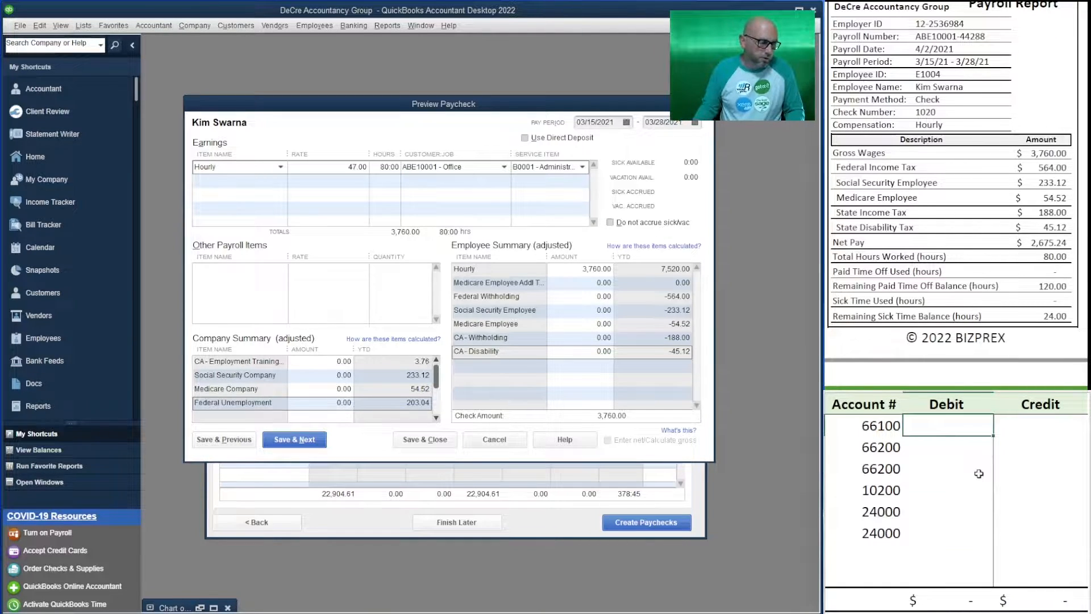
text(3760)
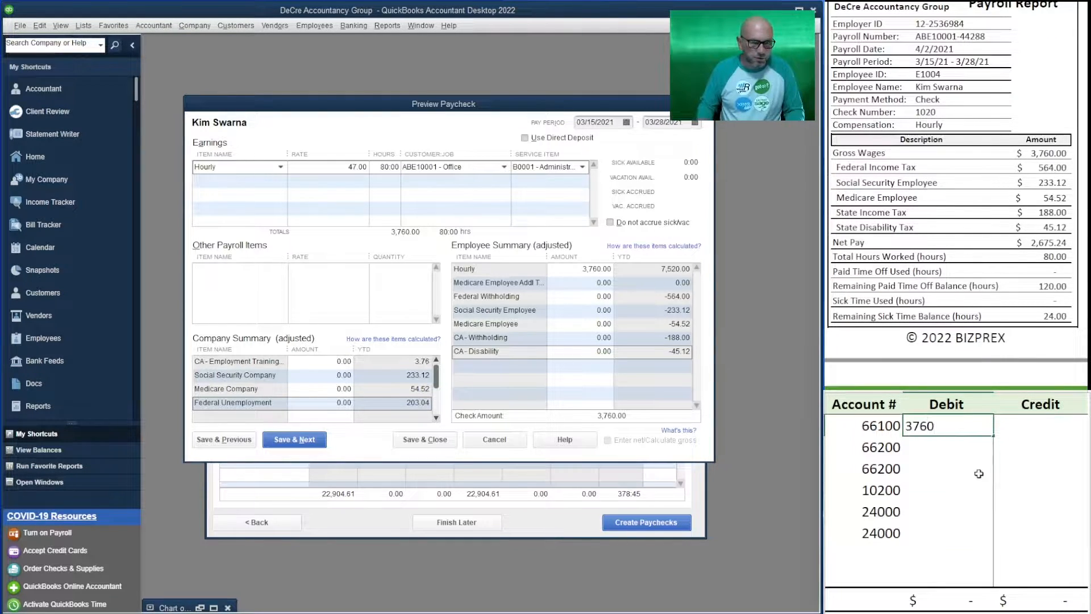
key(Return)
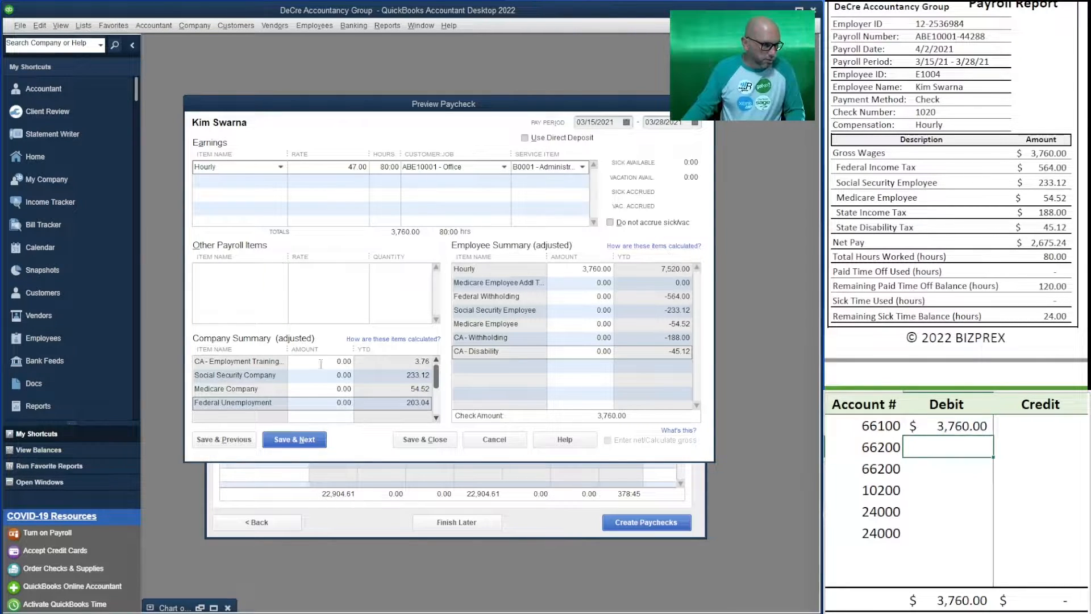
Consult employee E1004's employer payroll taxes in the Payroll Report and set Social Security Company to 233.12 in the company summary
scroll(436, 384, down, 1)
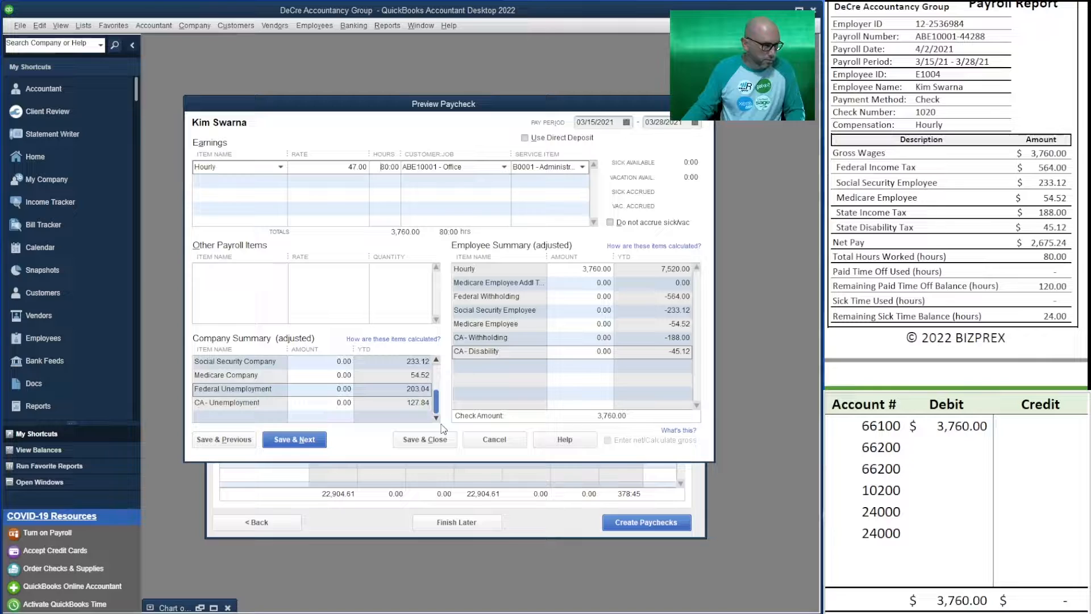
drag(444, 429, 455, 493)
scroll(956, 196, down, 3)
scroll(956, 196, down, 10)
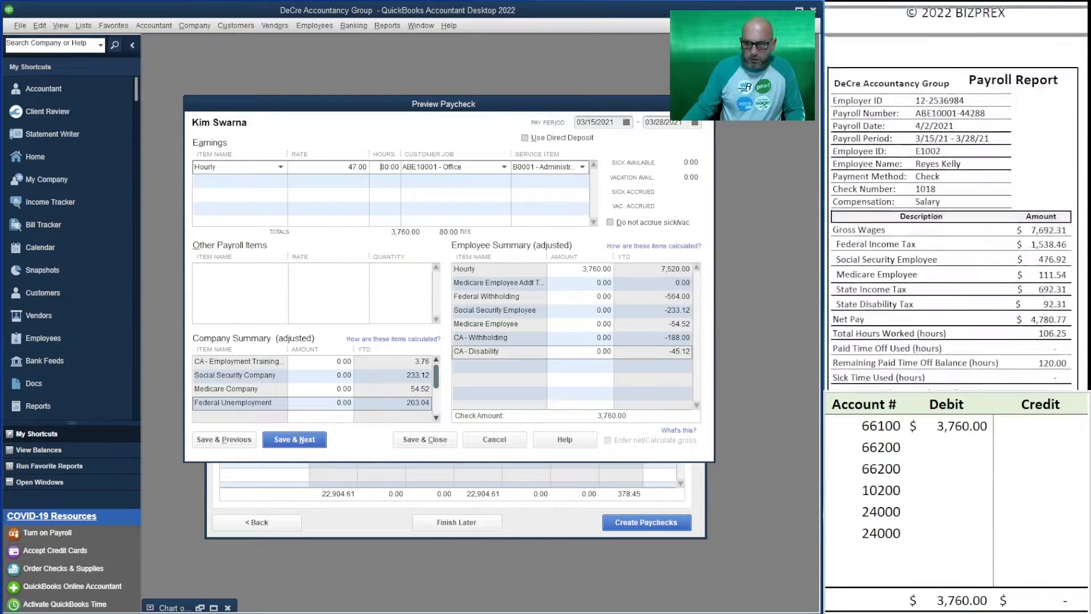
scroll(955, 196, down, 10)
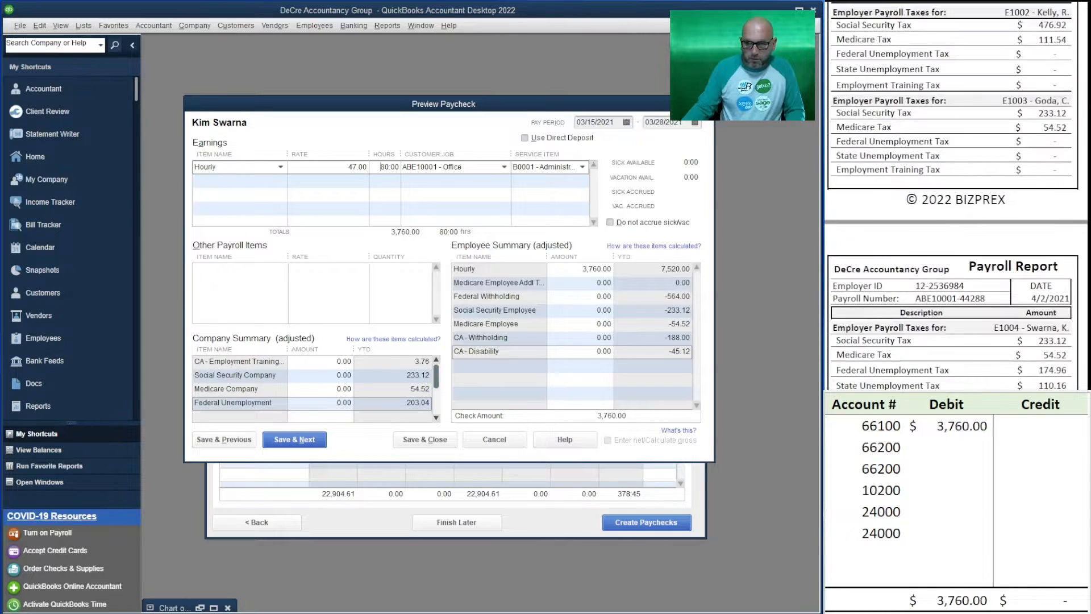
scroll(955, 196, down, 5)
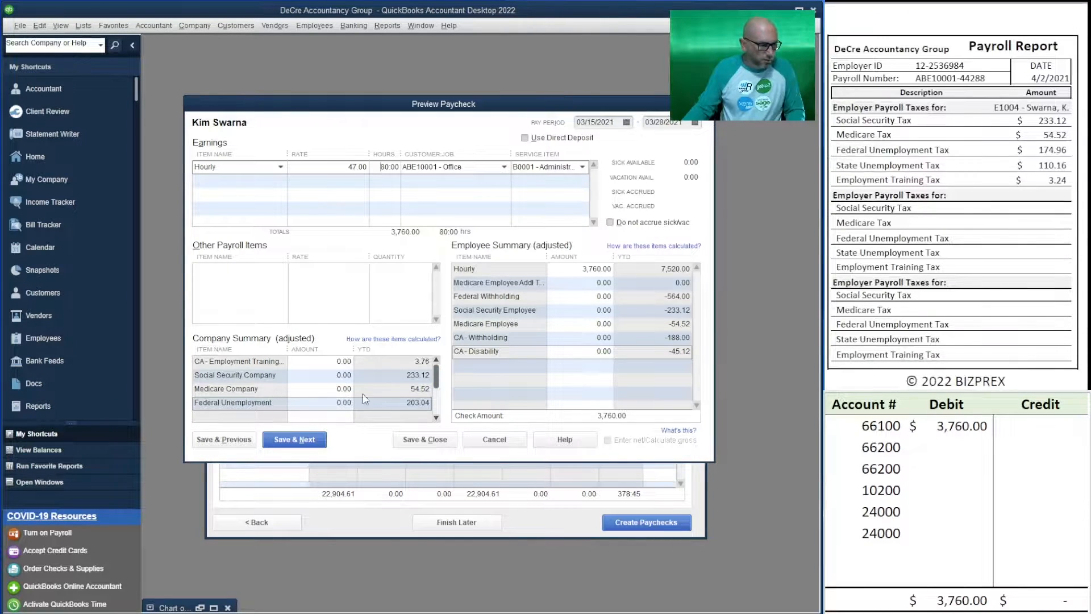
click(318, 364)
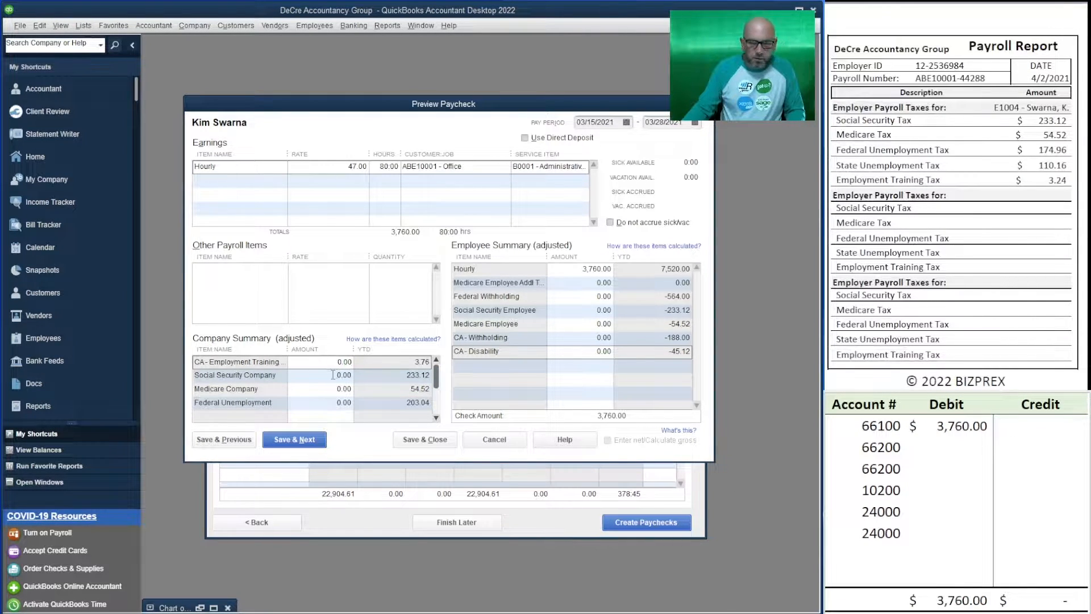
double_click(319, 378)
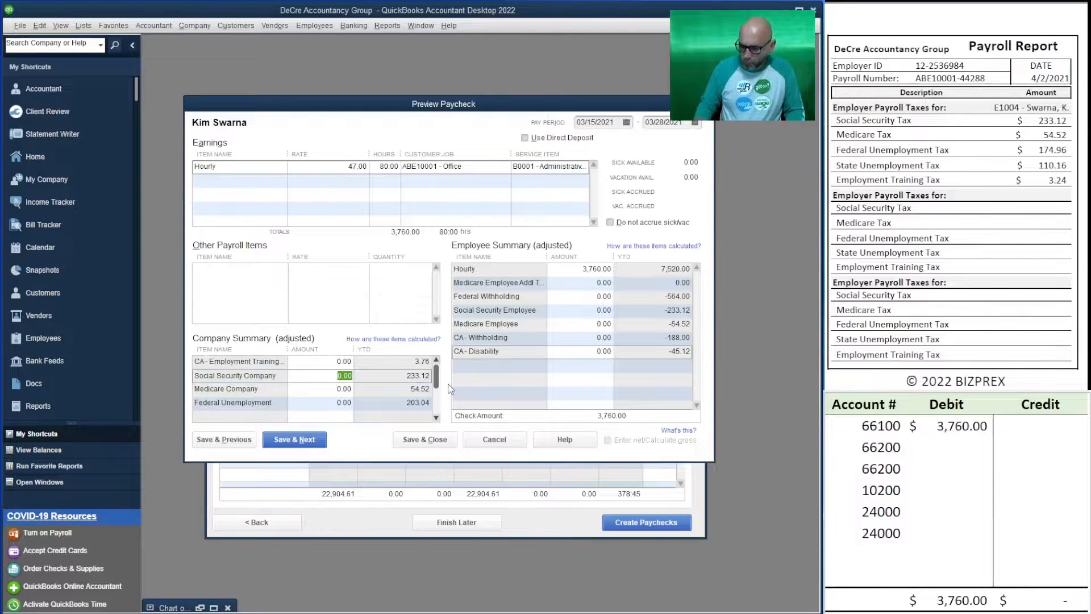
text(233.12)
key(Tab)
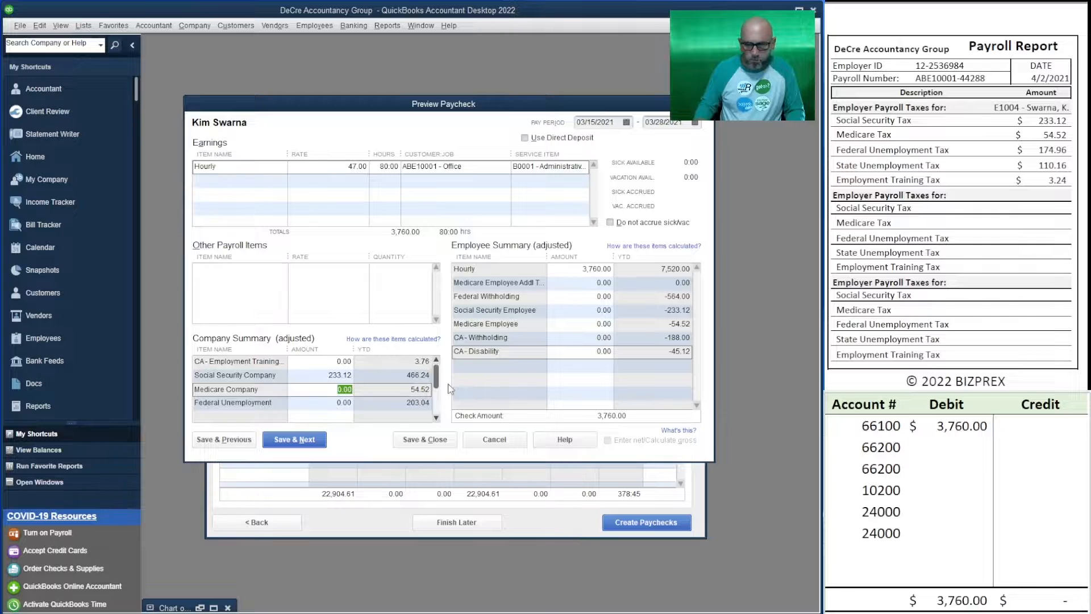
In the company summary, set Medicare Company to 54.52, Federal Unemployment to 174.96 and CA - Unemployment to 110.16
text(54.52)
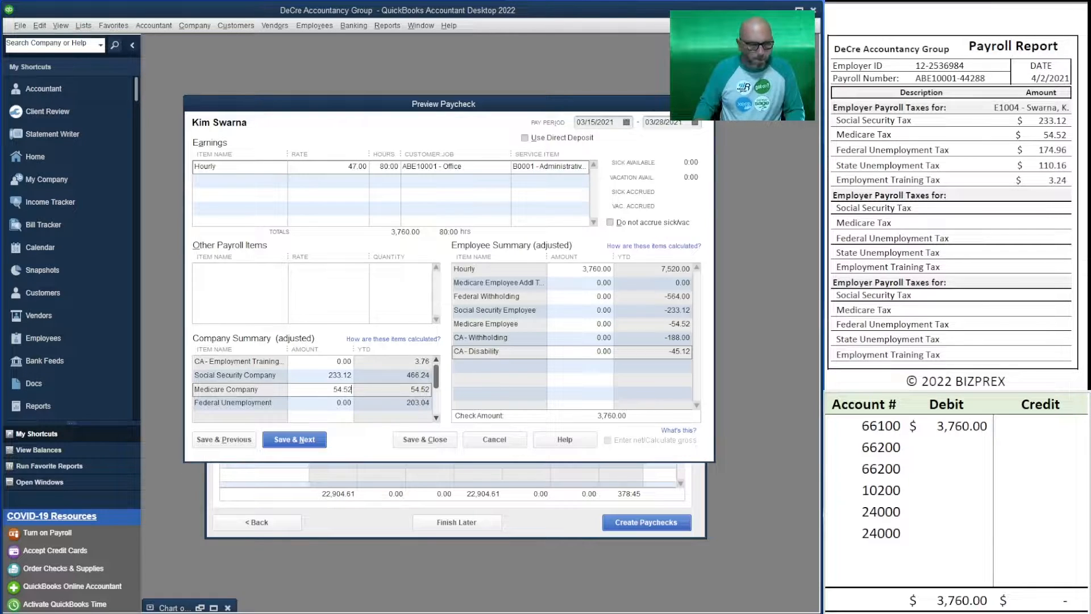
key(Tab)
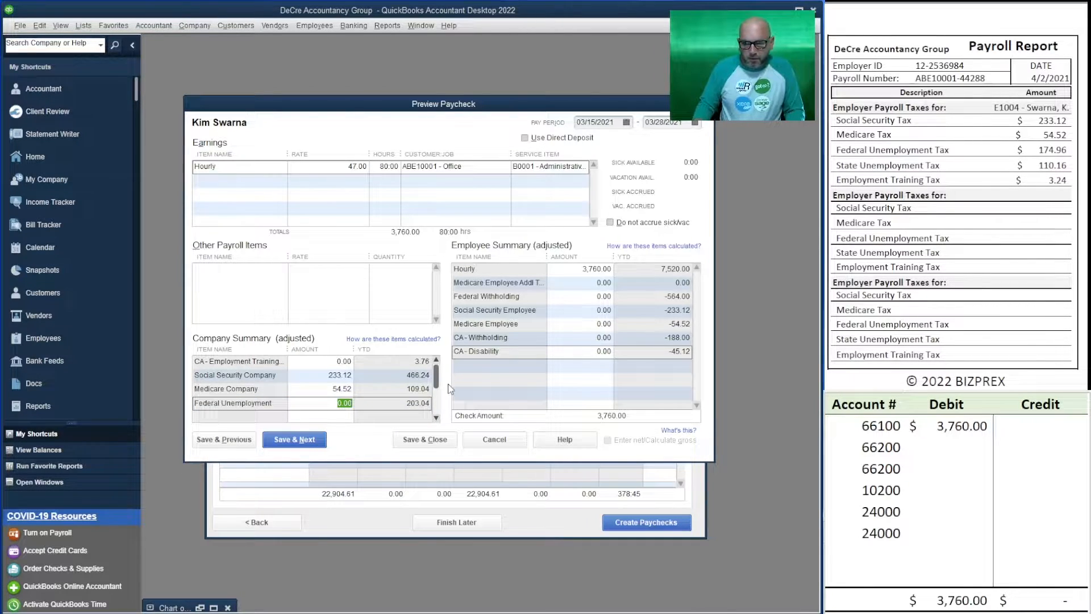
text(174)
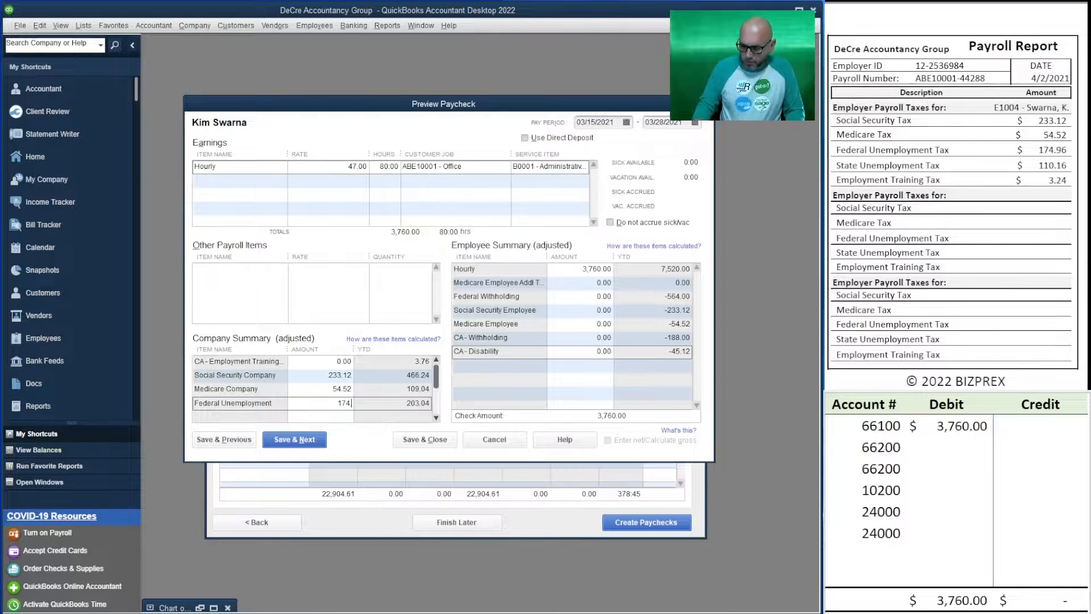
text(.96)
key(Tab)
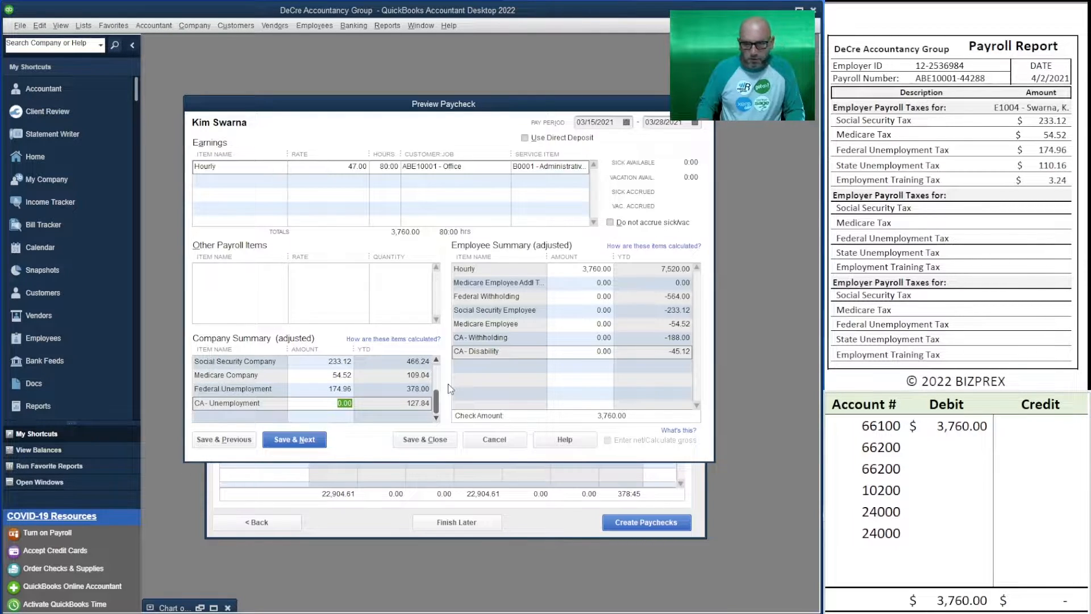
text(110.16)
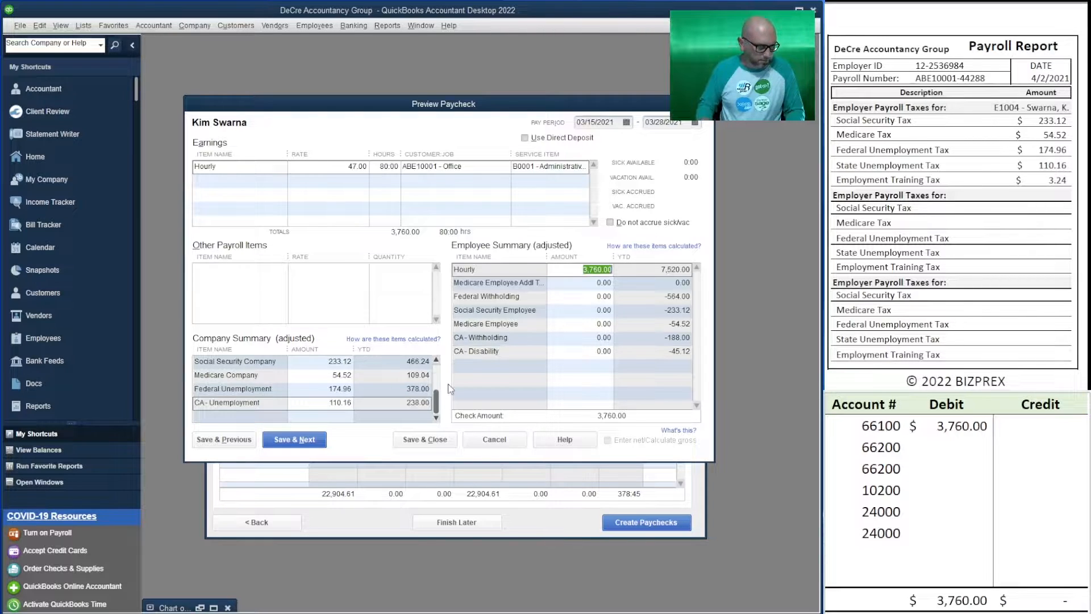
key(Tab)
Set the CA - Employment Training tax in the company summary to 3.24
key(Down)
key(Down)
key(Down)
key(Down)
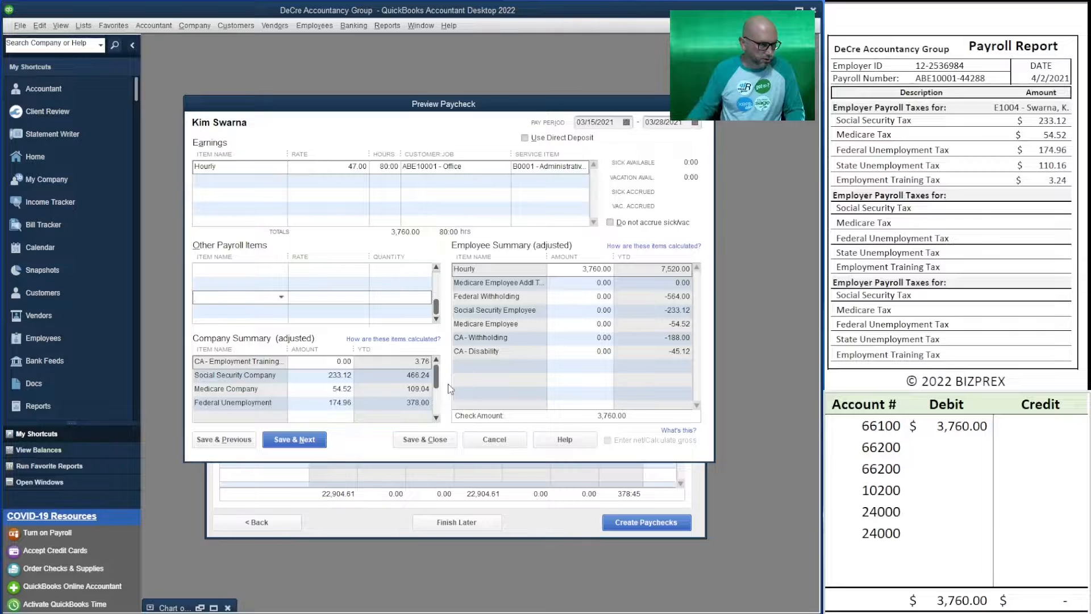
click(345, 361)
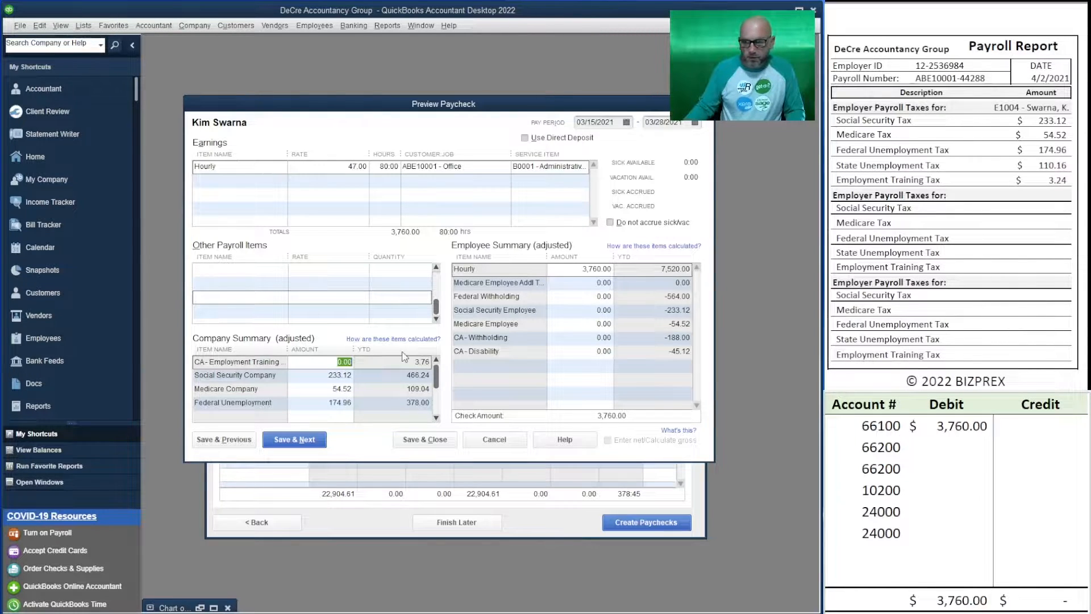
text(3.2)
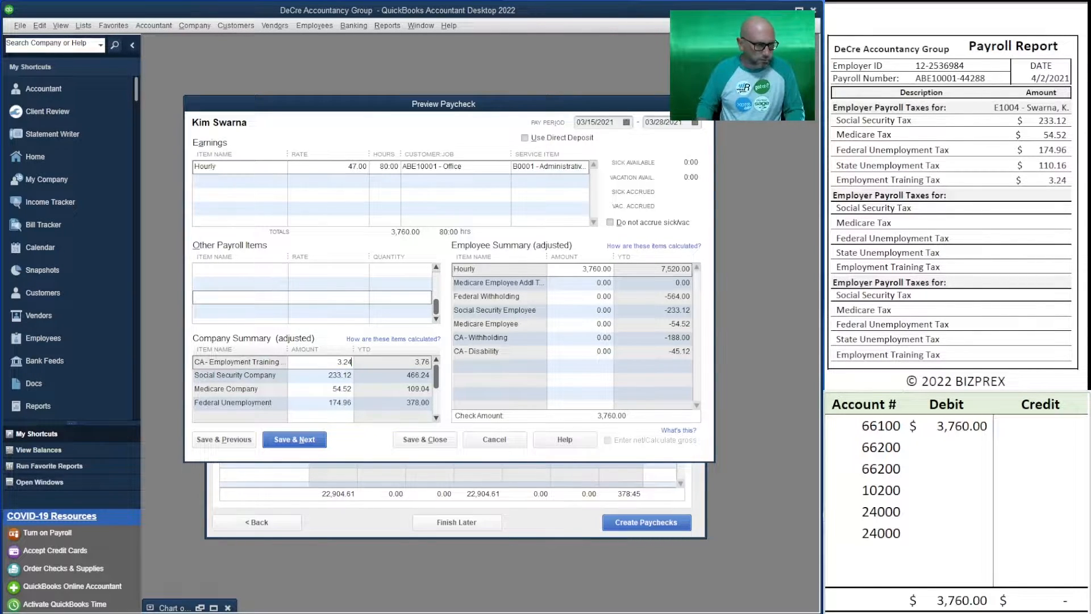
text(4)
key(Tab)
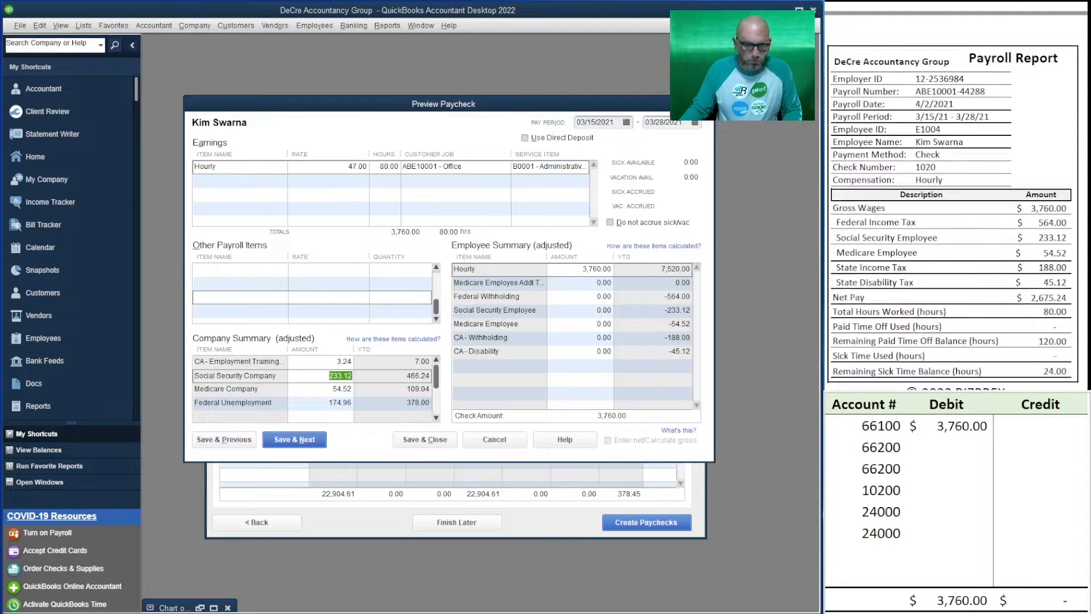
In the employee summary, set Federal Withholding to 564 and Social Security Employee to 233.12
click(587, 287)
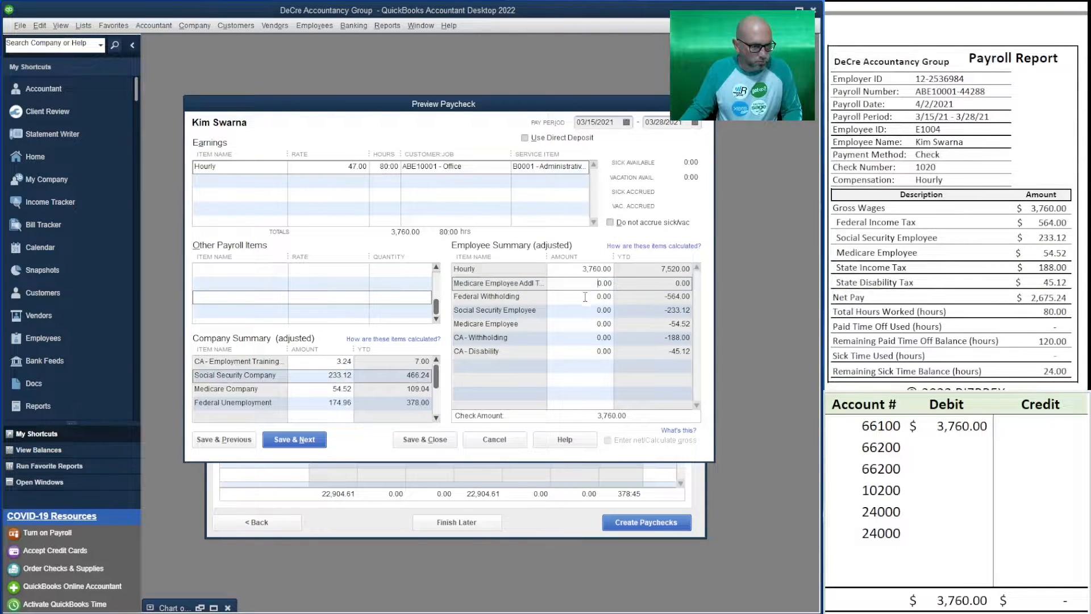
click(585, 297)
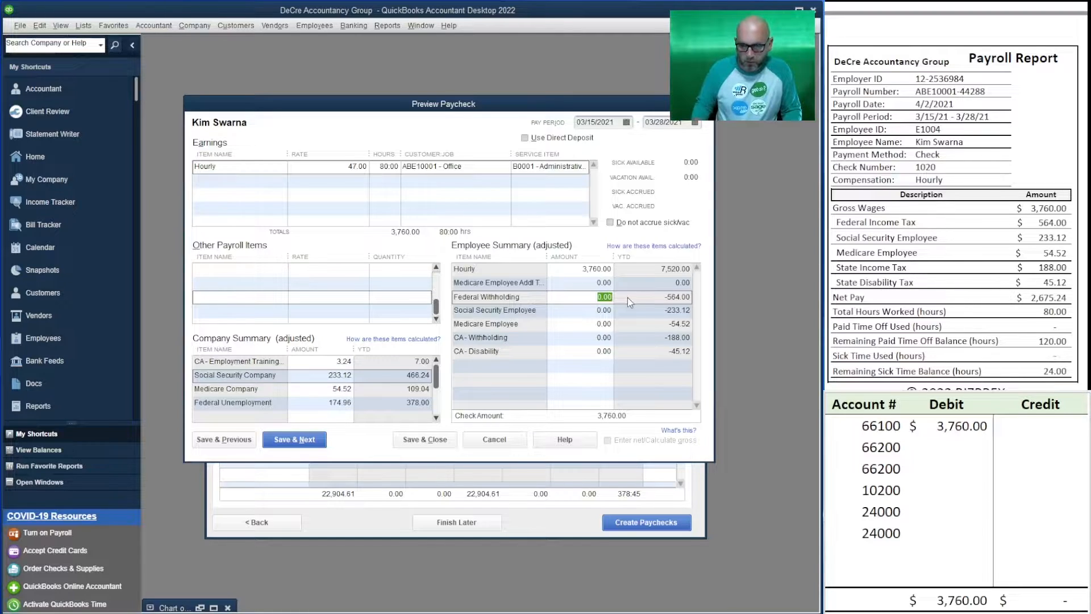
text(564)
key(Tab)
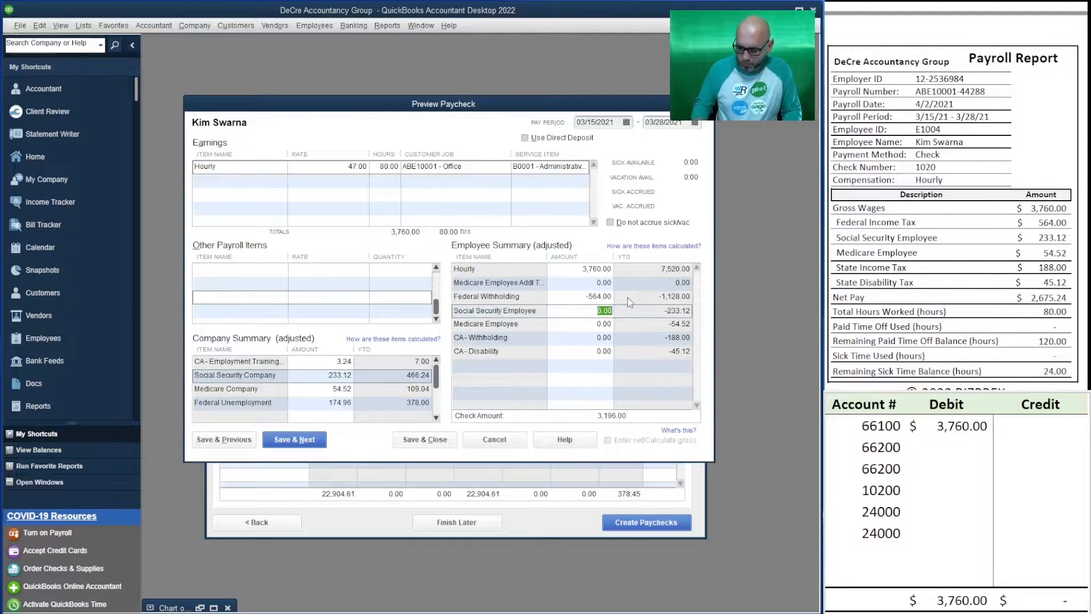
text(233.12)
key(Tab)
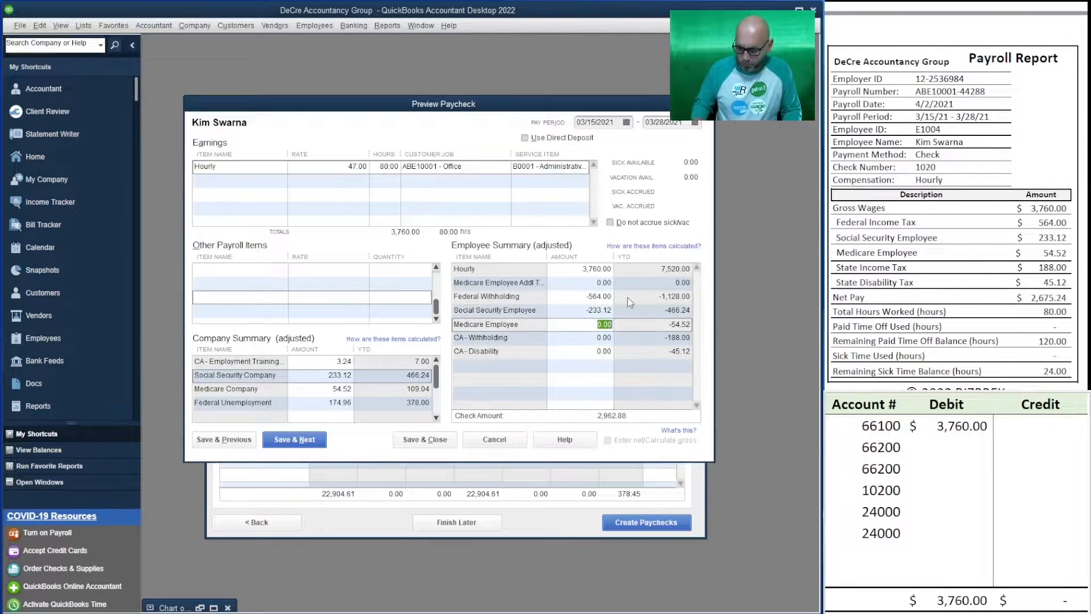
Set Medicare Employee to 54.52, CA - Withholding to 188 and CA - Disability to 45.12 in the employee summary
text(54.52)
key(Tab)
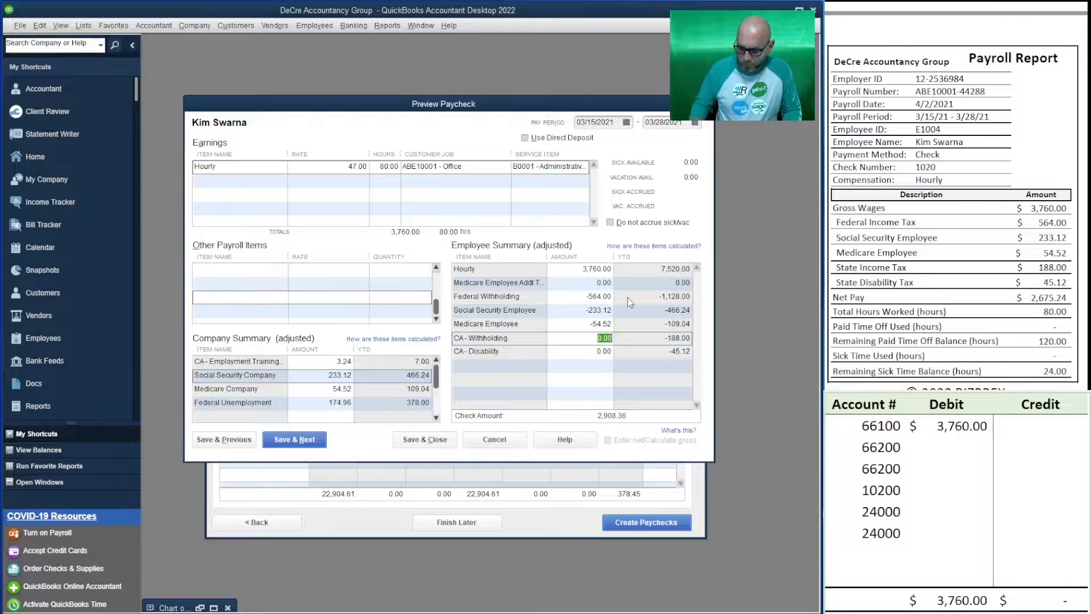
text(188)
key(Tab)
text(45.12)
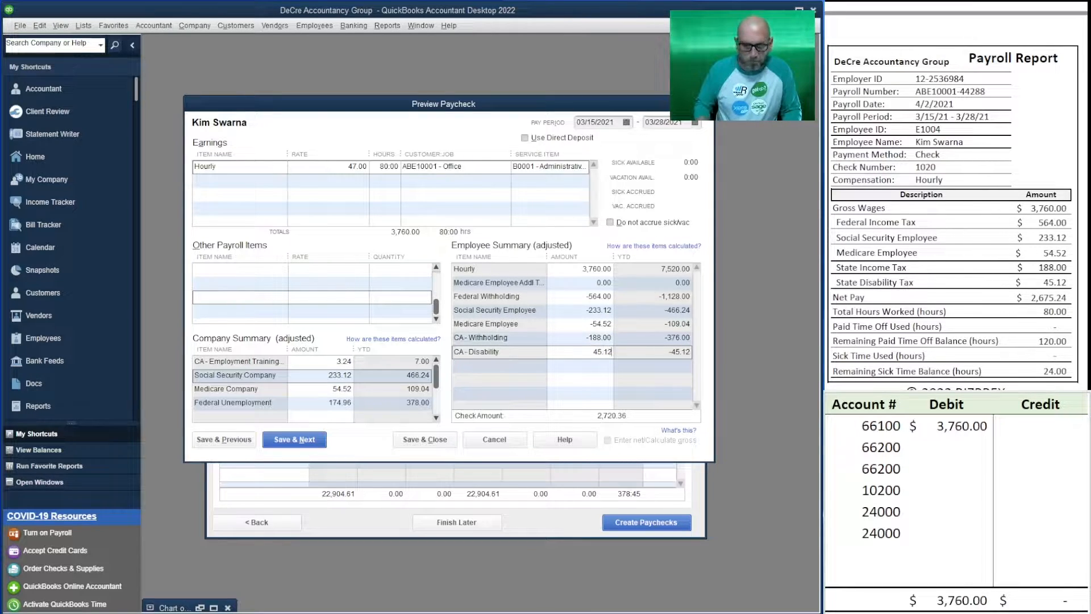
key(Tab)
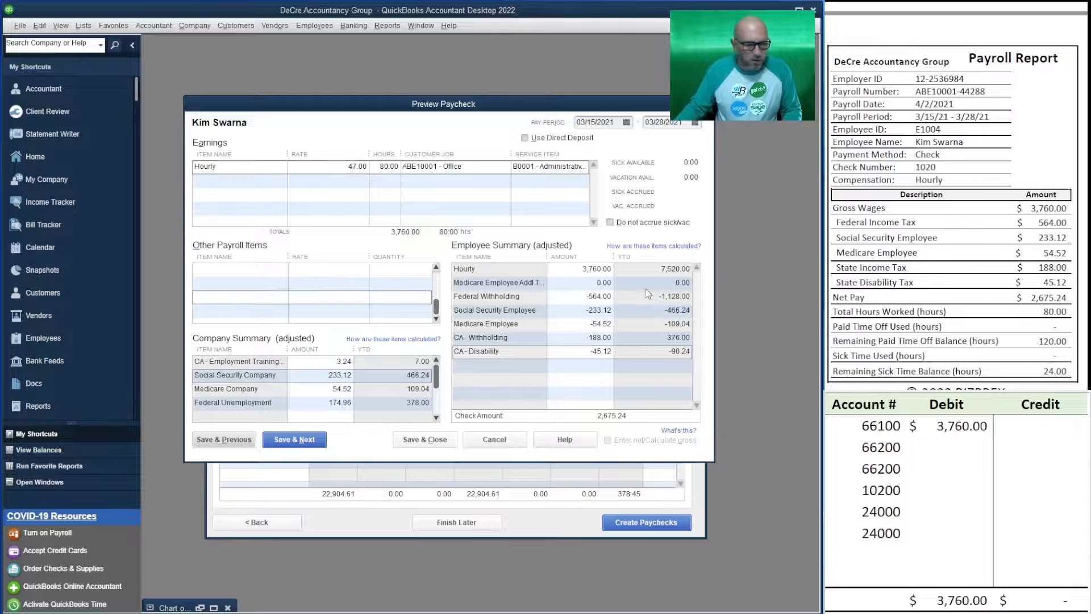
Clear the worksheet's account numbers from the third row down, keeping only ledger account 66100 and the first 66200
click(951, 452)
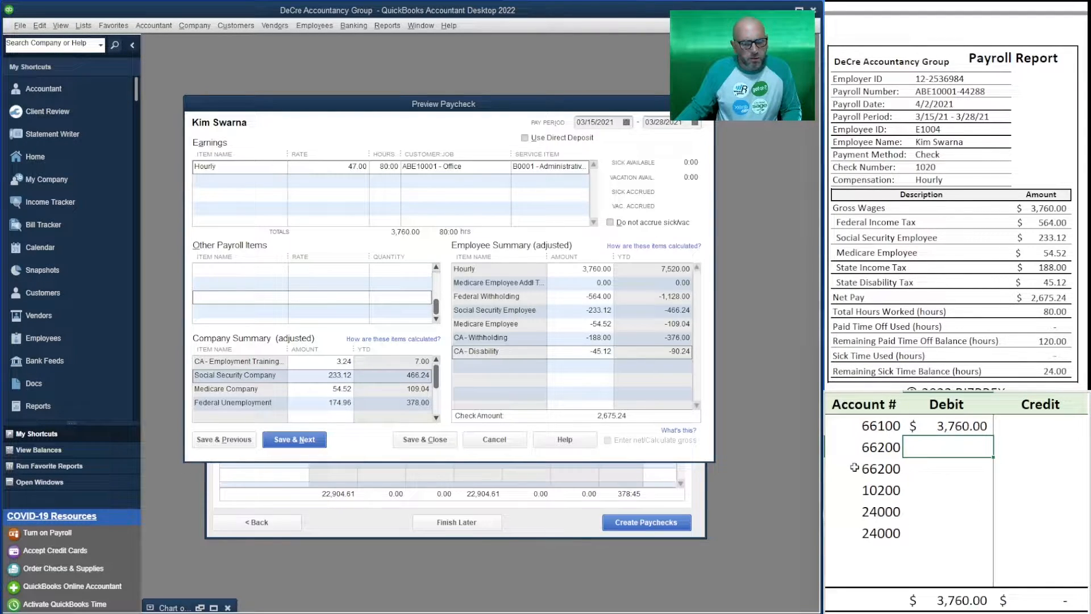
click(884, 476)
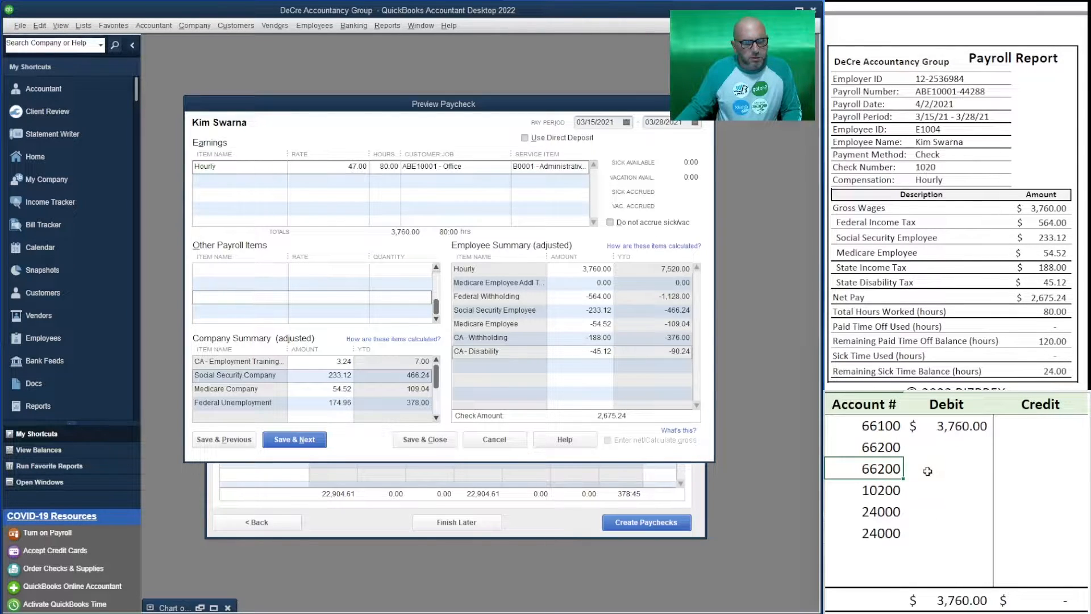
click(946, 449)
click(881, 471)
click(948, 450)
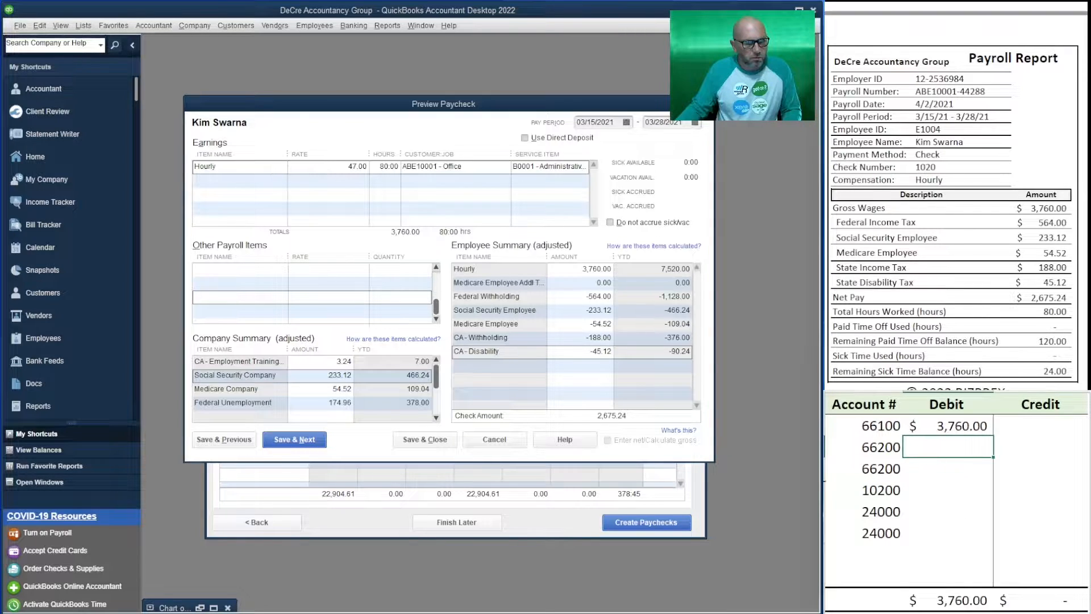
click(856, 466)
key(Delete)
key(Down)
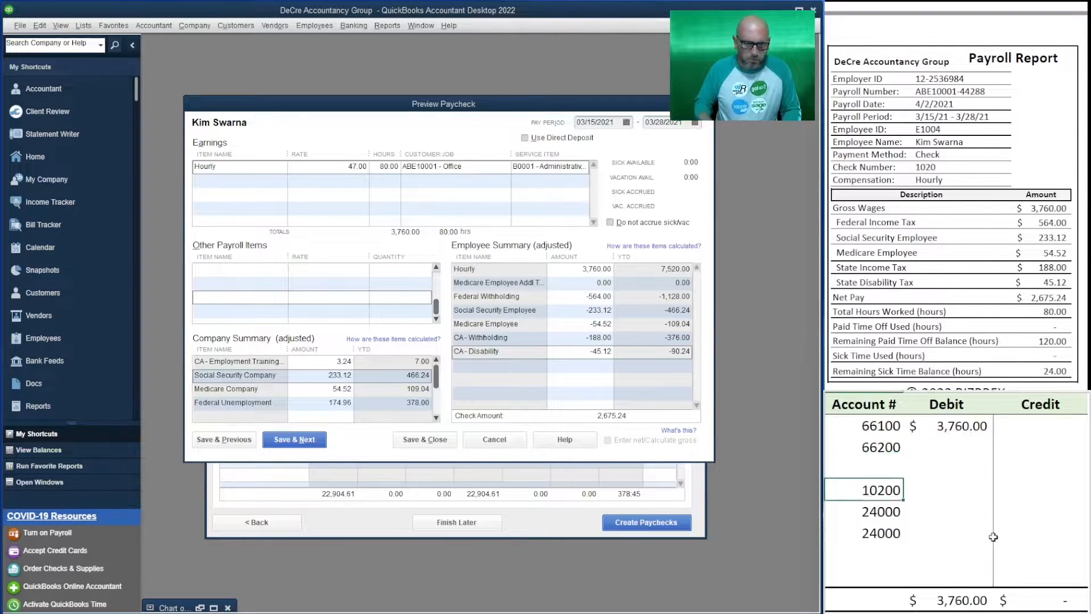
key(Delete)
key(Down)
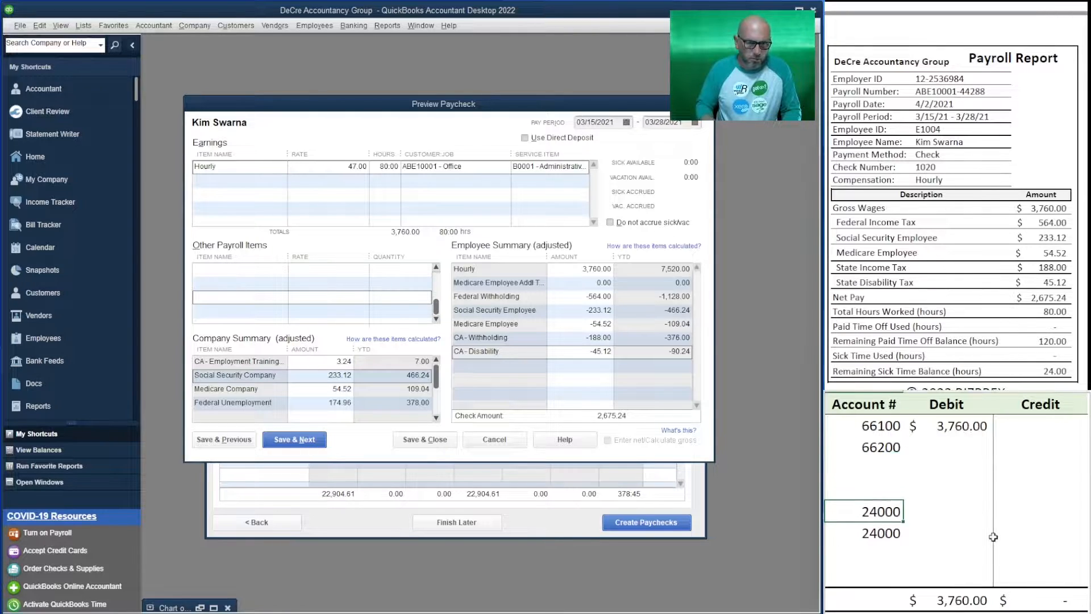
key(Delete)
key(Down)
key(Delete)
key(Down)
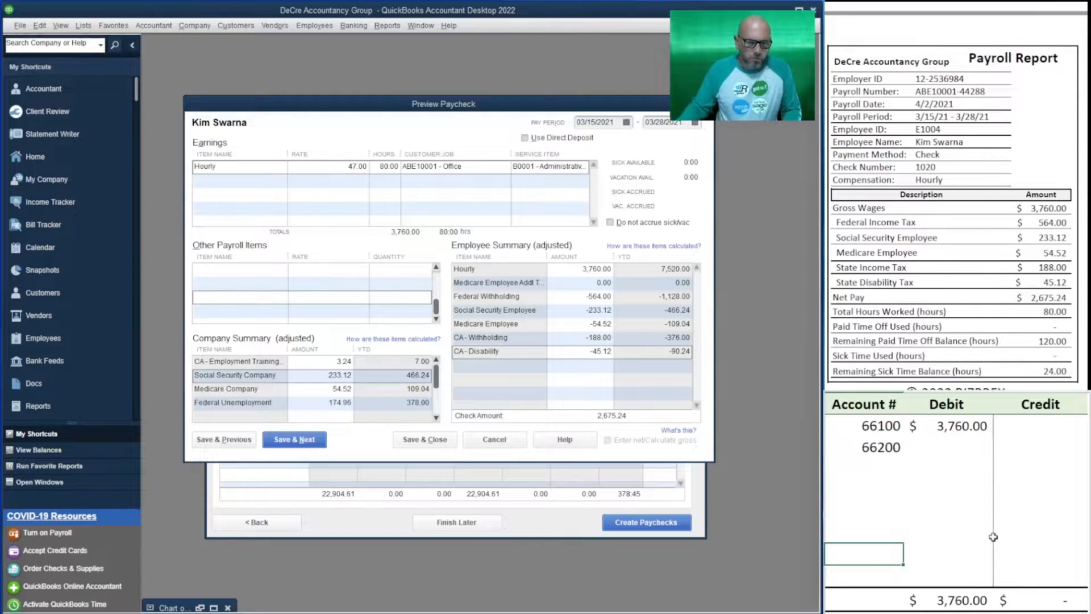
Record the total employer payroll taxes as the debit for ledger account 66200, calculated as 3.24+233.12+54.52+174.96+110.16
click(934, 446)
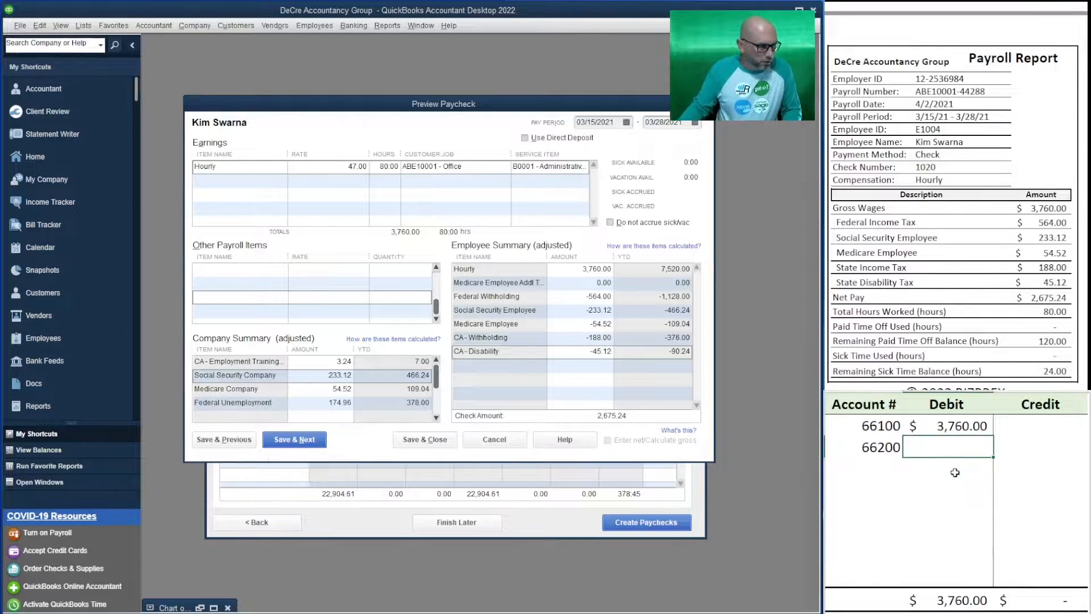
text(=)
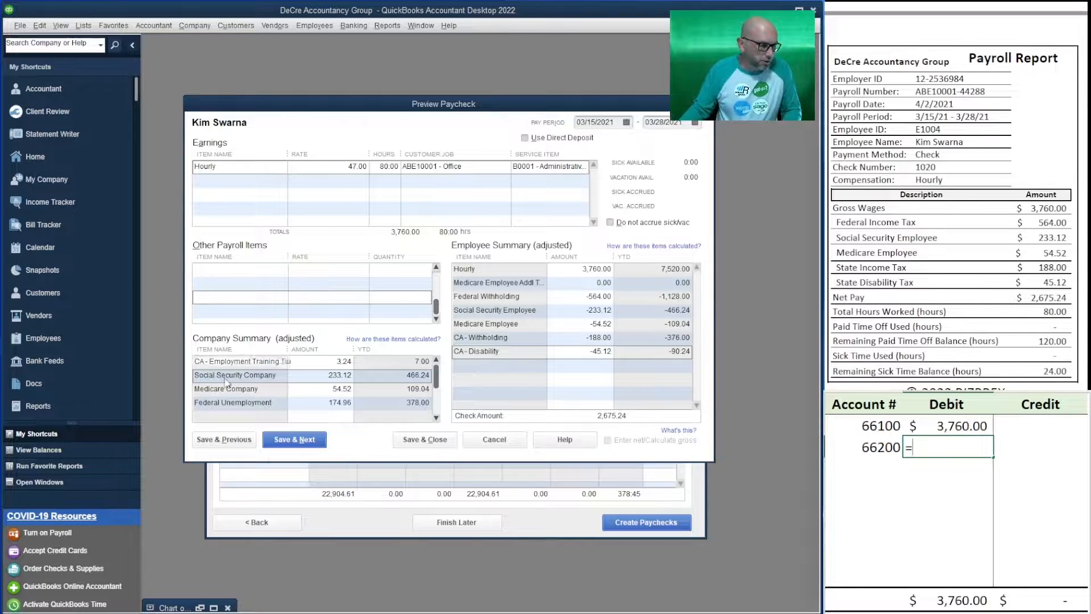
text(3)
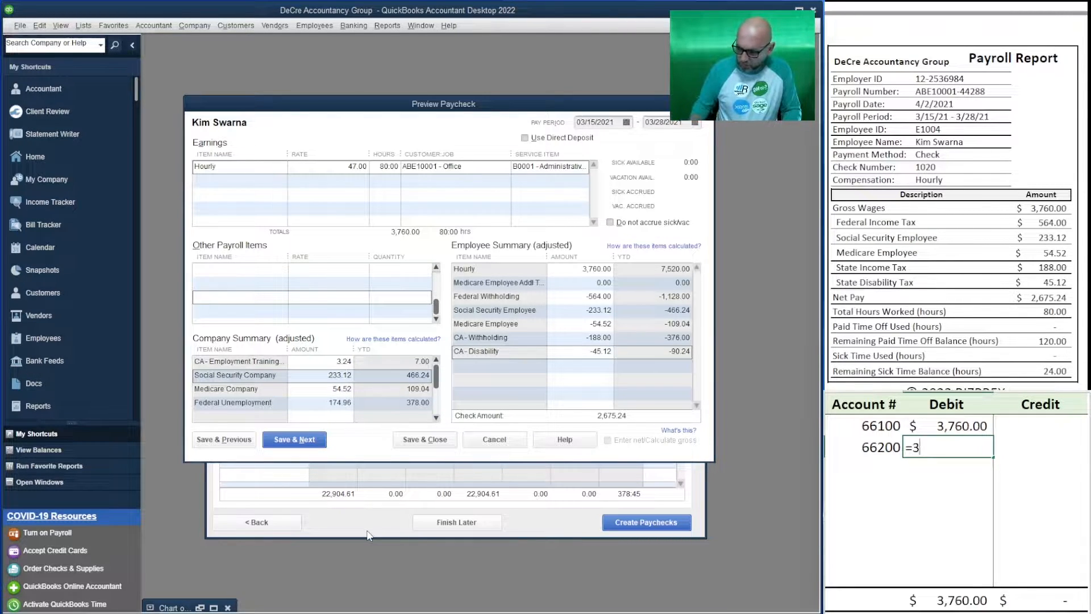
text(.24+233.12+)
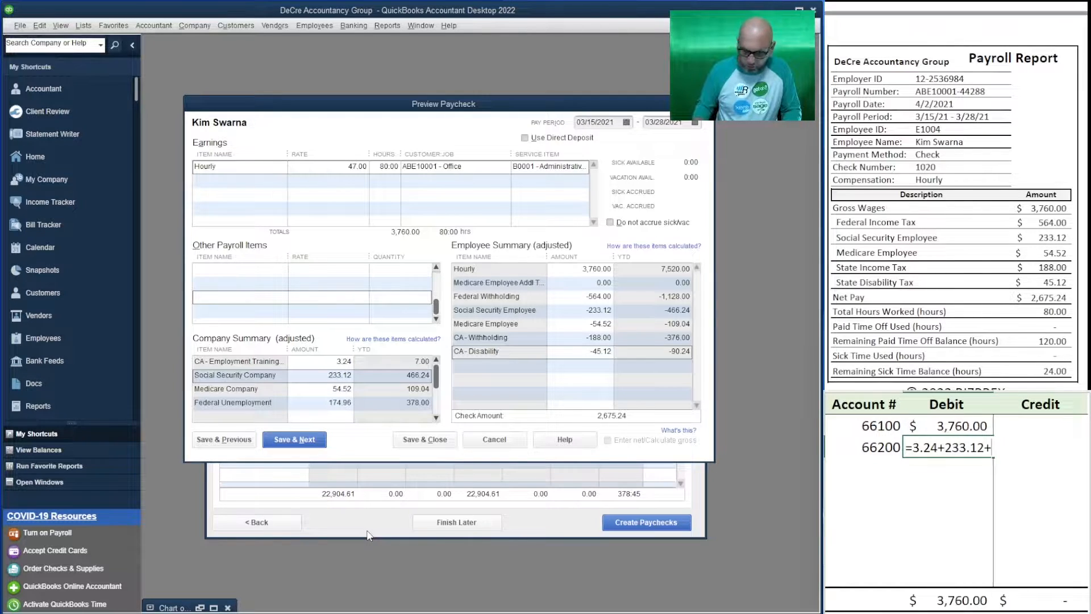
text(54.52+)
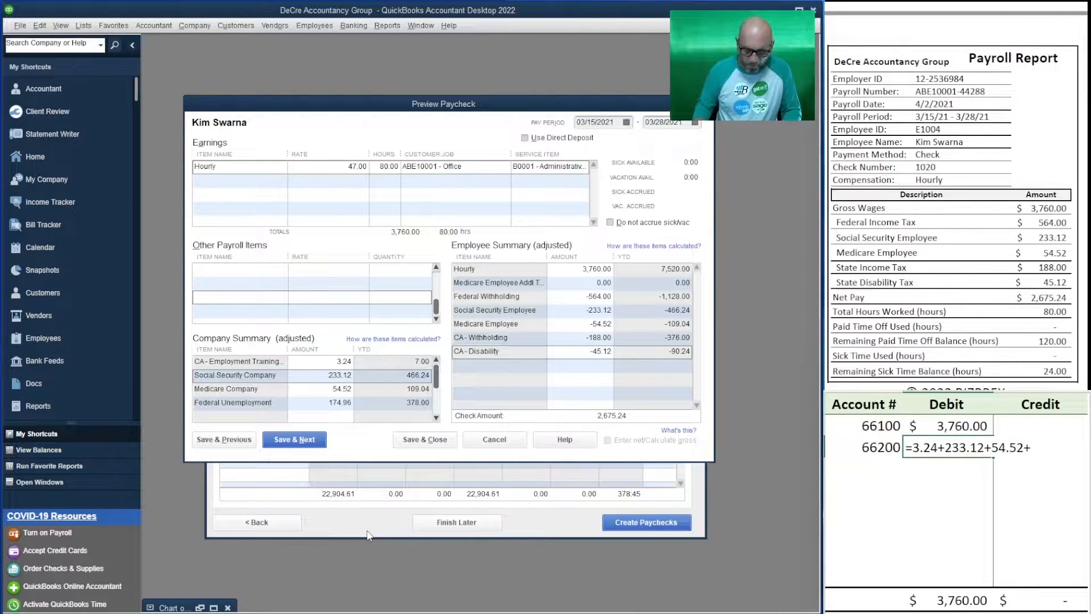
text(174.96)
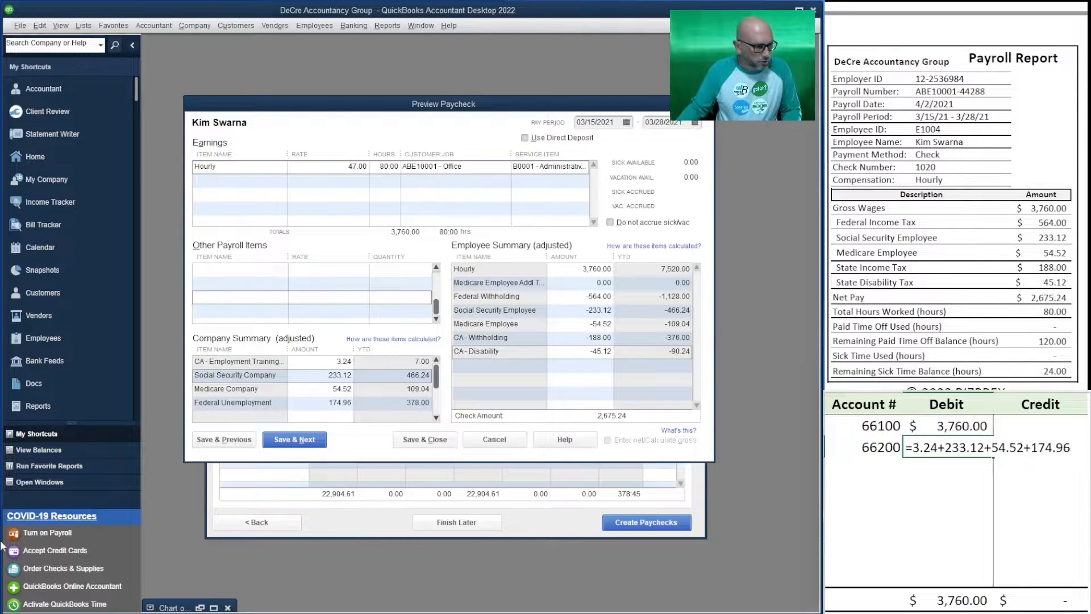
click(436, 418)
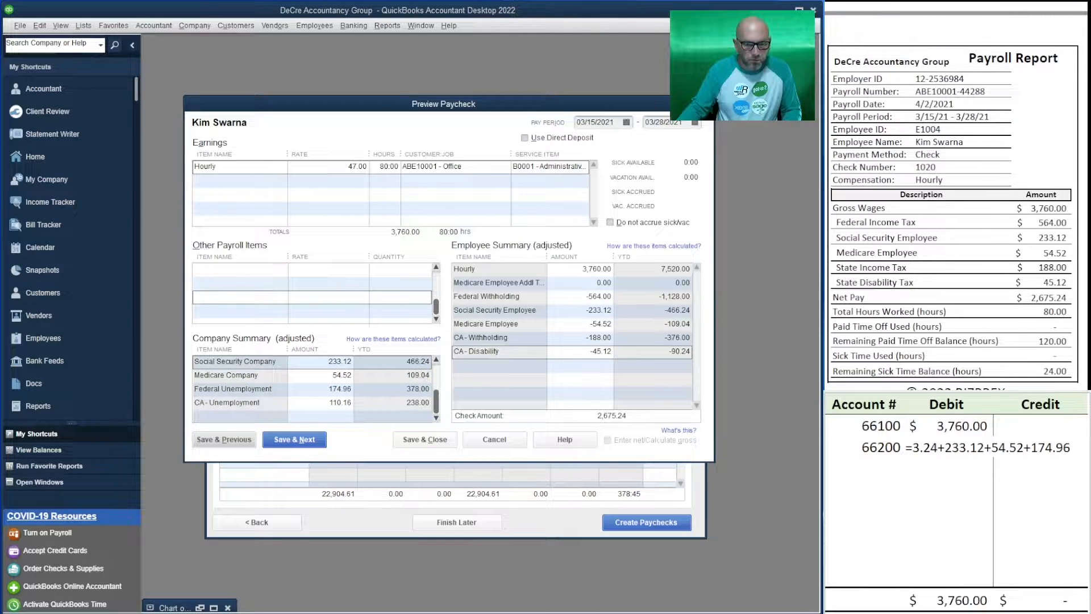
click(1069, 447)
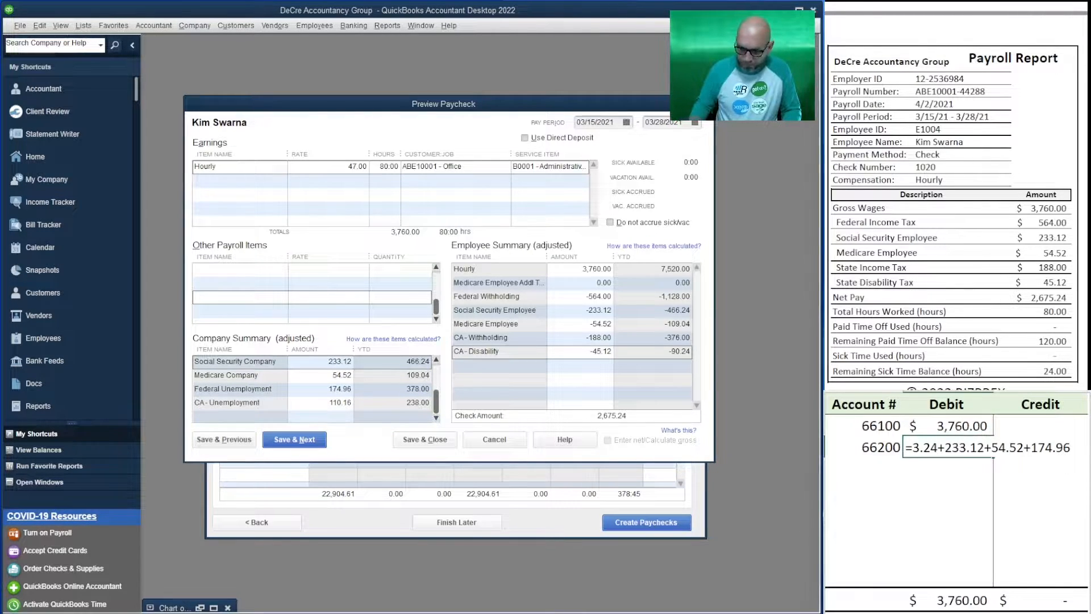
text(110.16)
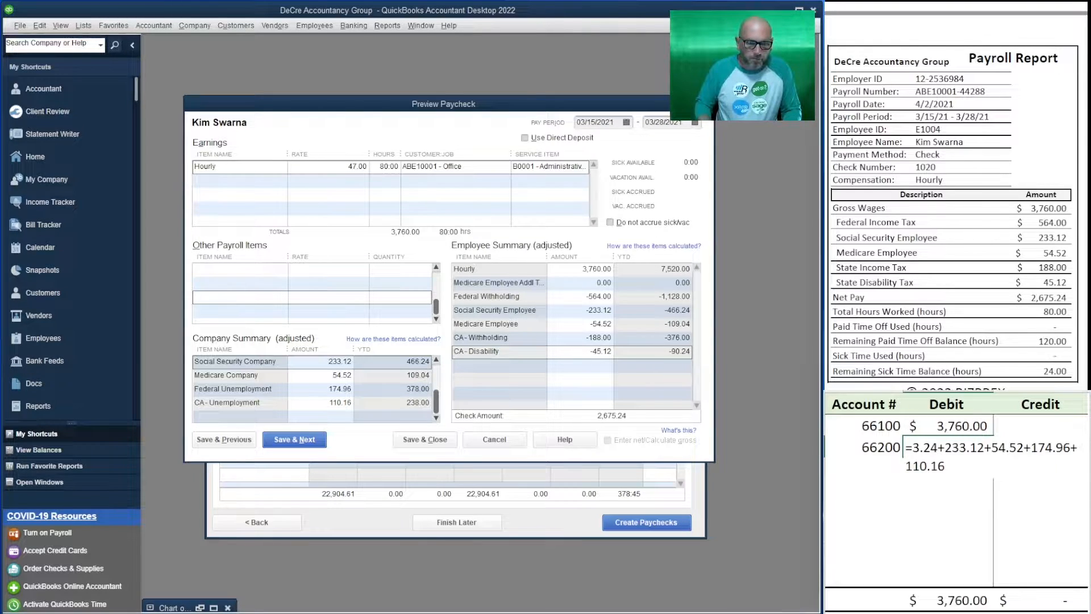
key(ctrl+Return)
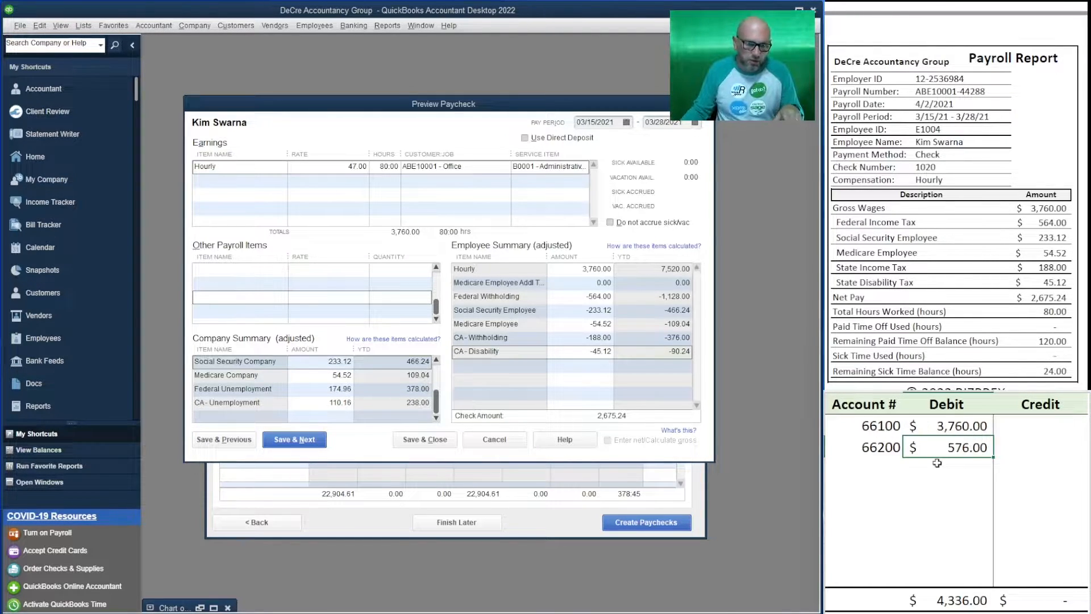
Add ledger account 10200 to the worksheet's third row with the net pay of 2,675.24 as its credit
click(871, 466)
text(1)
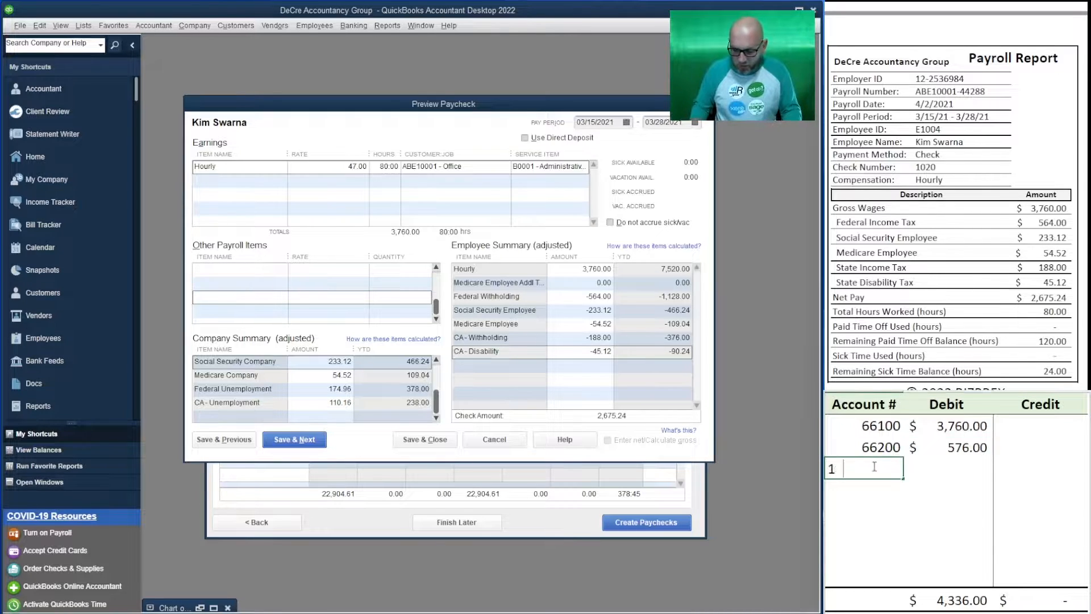
text(0200)
key(Tab)
key(Tab)
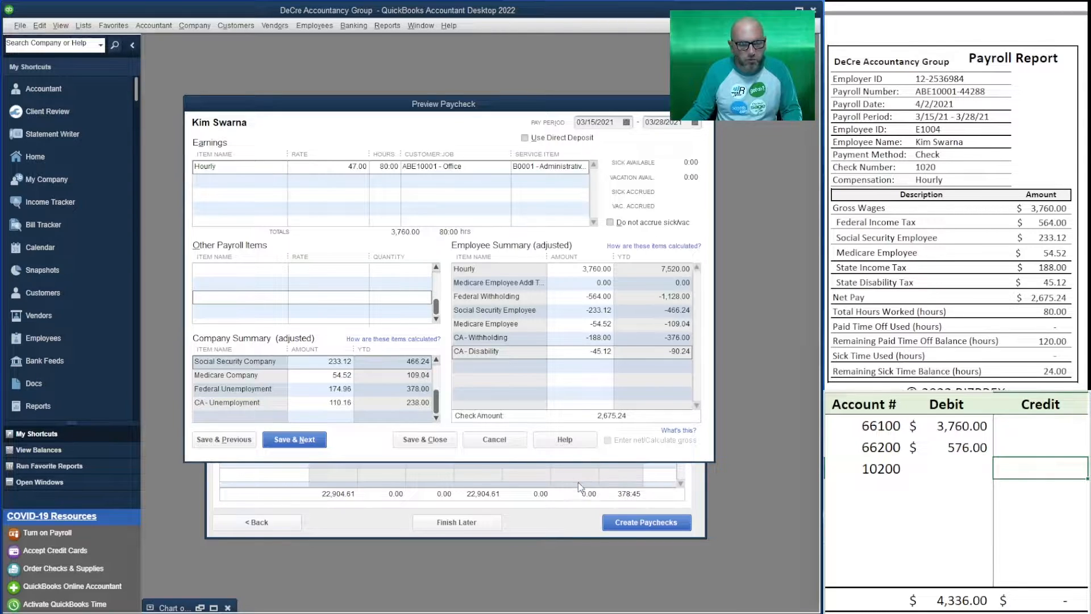
text(2)
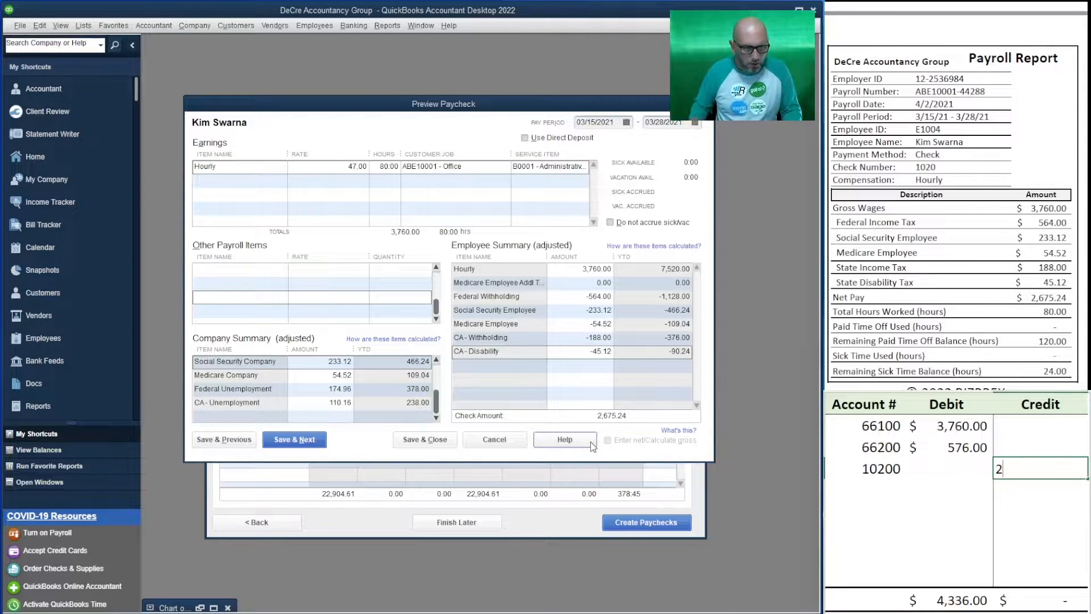
text(,67)
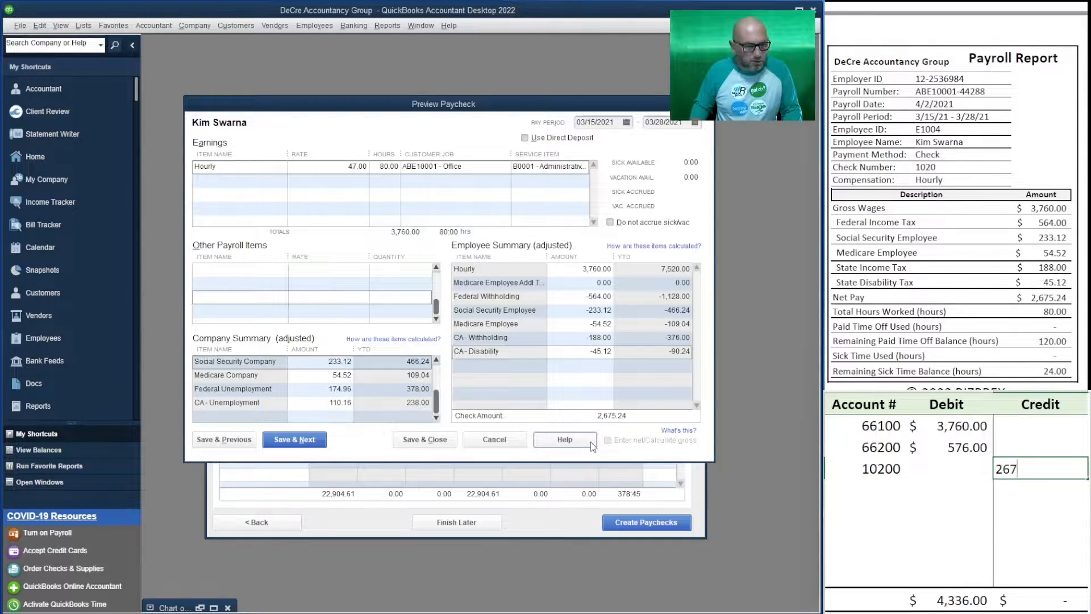
text(5.24)
key(Return)
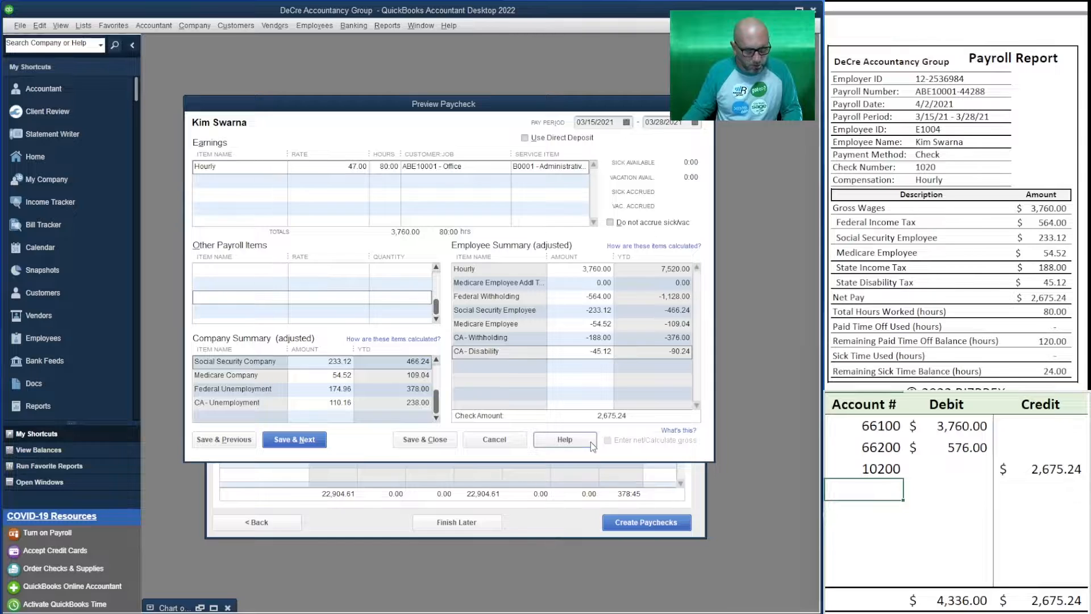
Add ledger account 24000 in the next worksheet row with the employer payroll taxes of 576 as its credit
text(24000)
key(Tab)
key(Tab)
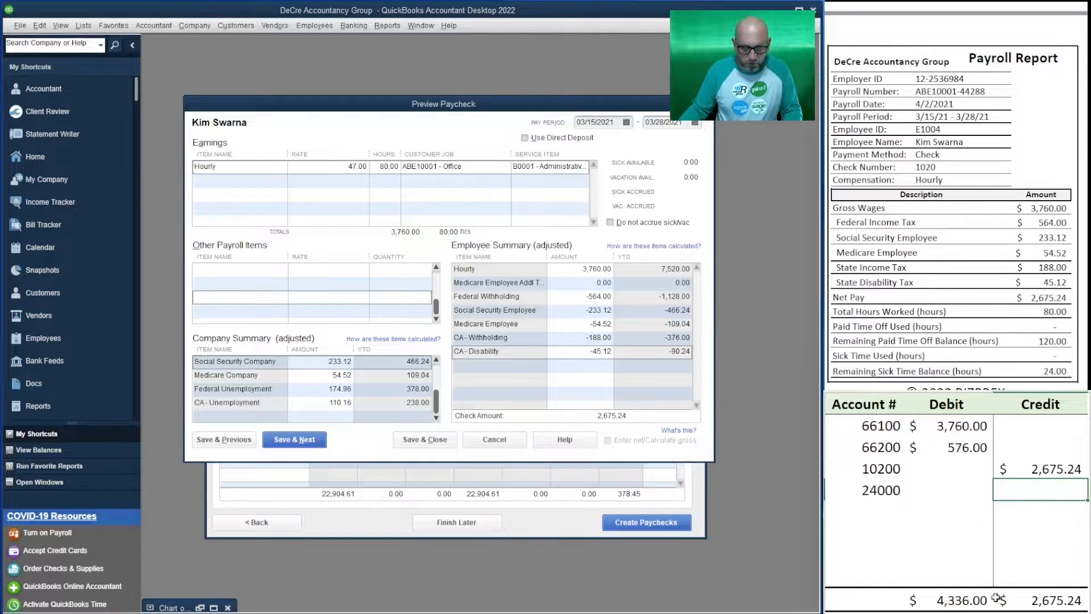
text(576)
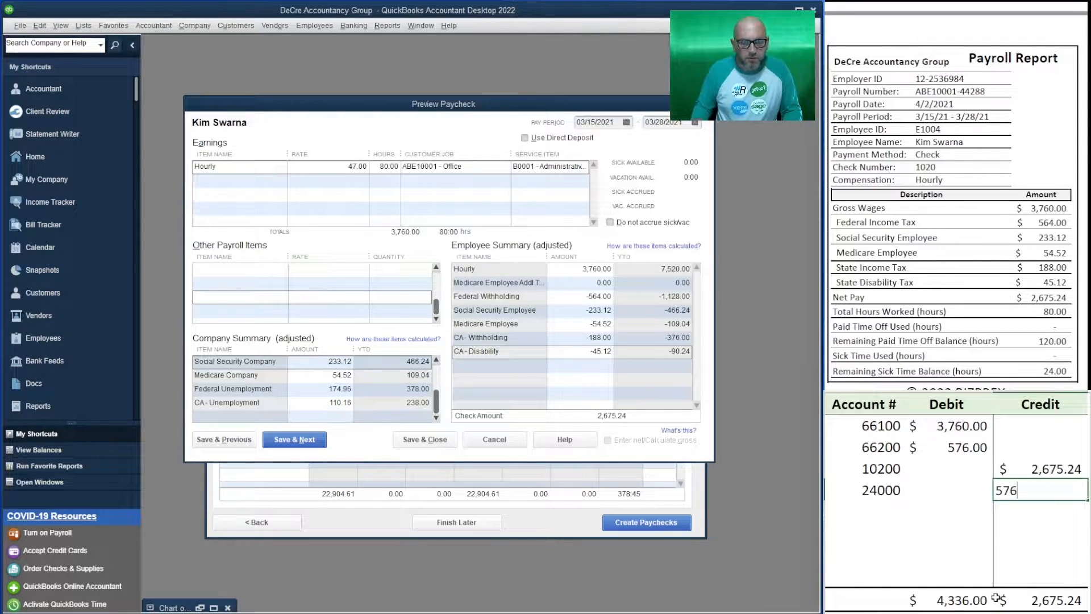
key(Return)
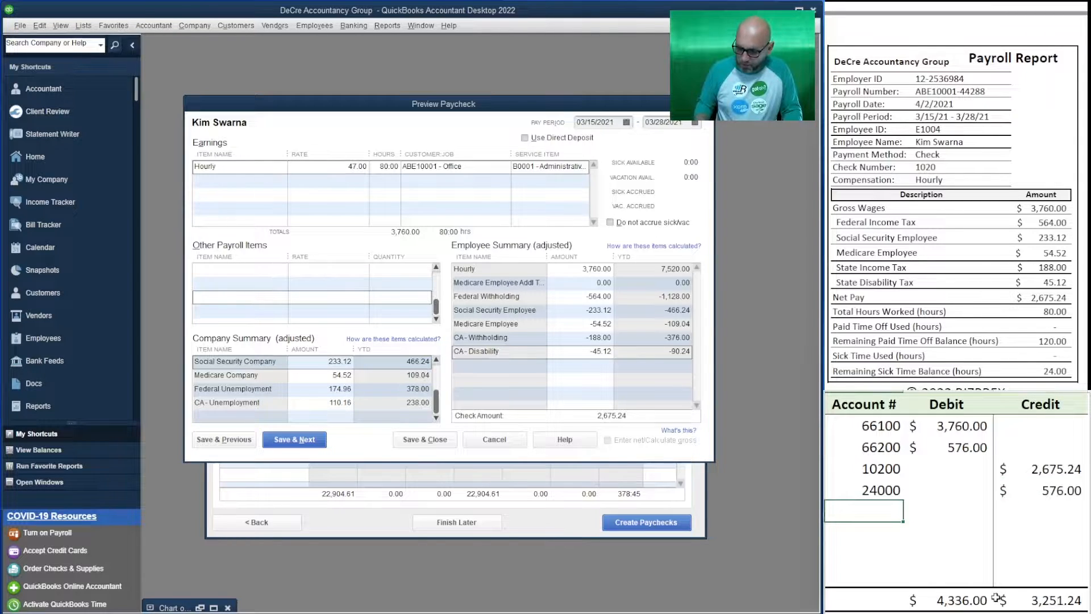
Add a second ledger account 24000 row crediting the employee withholdings, calculated as 564+233.12+54.52+188+45.12
text(24000)
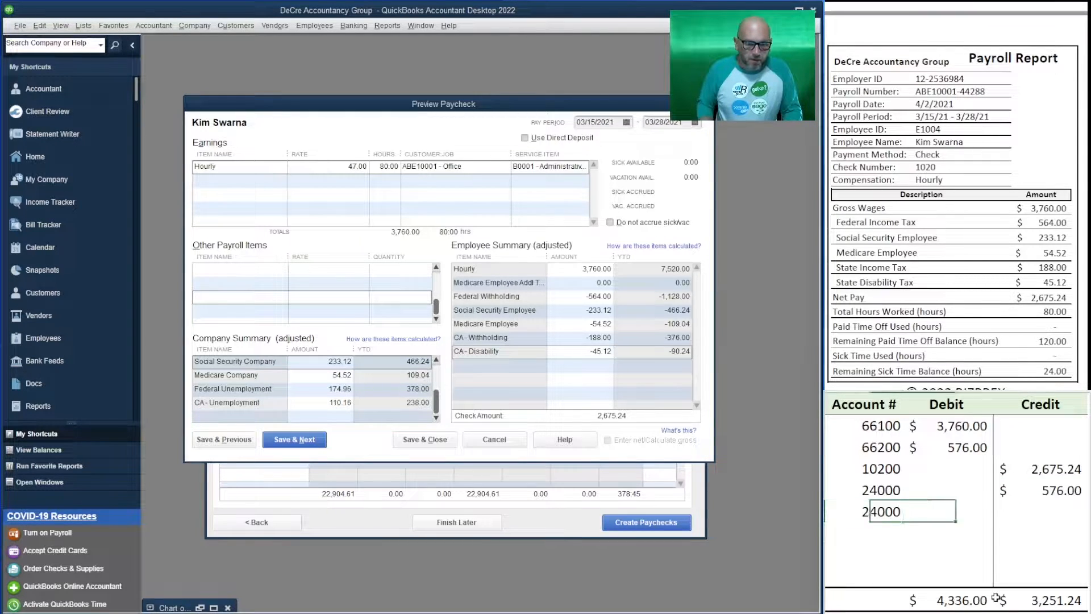
key(Tab)
key(Tab)
text(=)
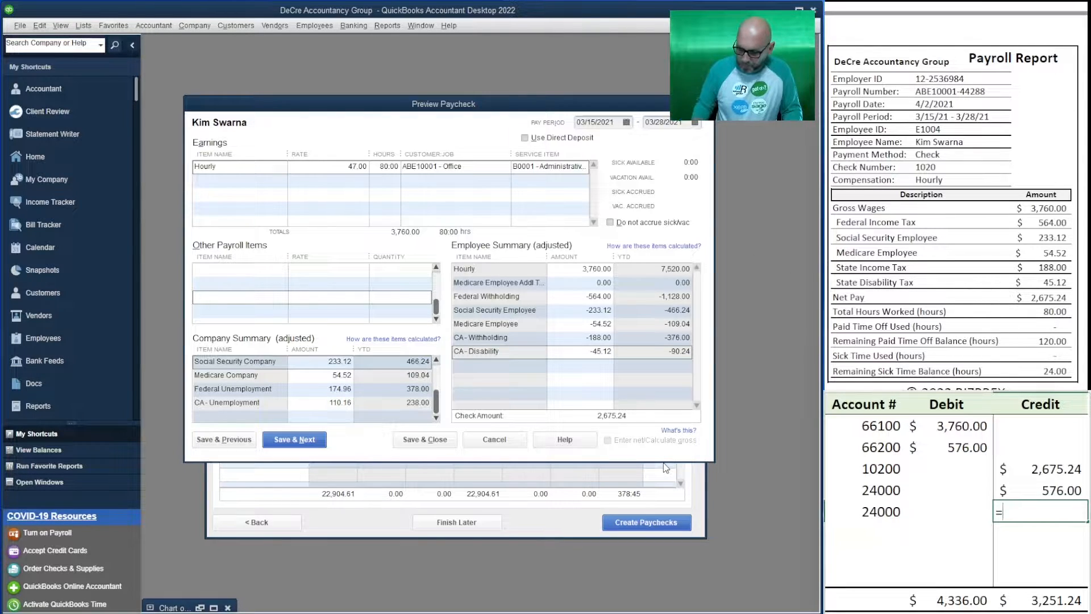
text(564)
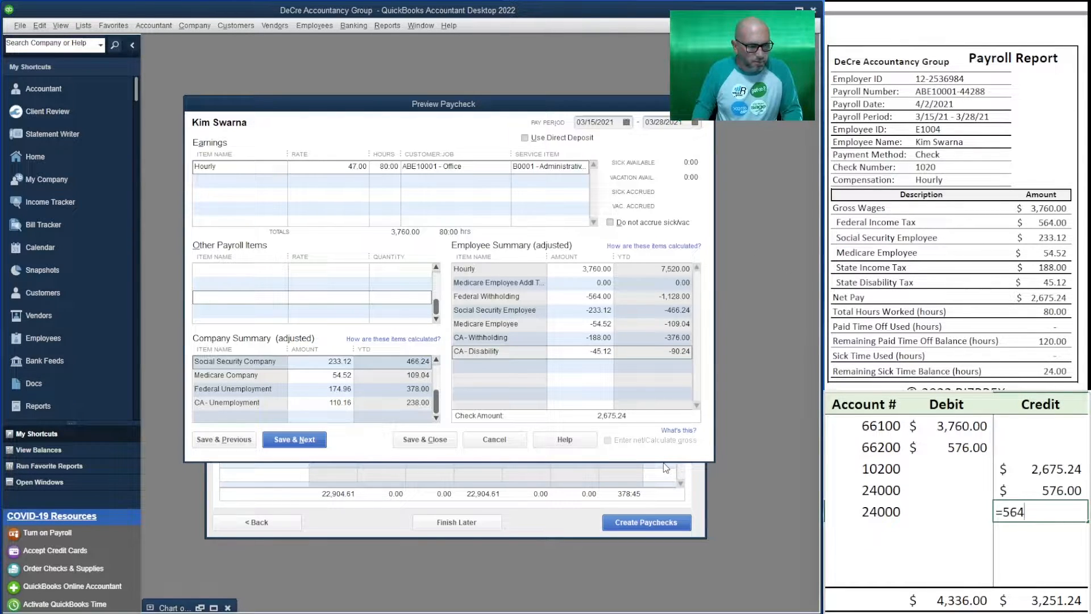
text(+233.)
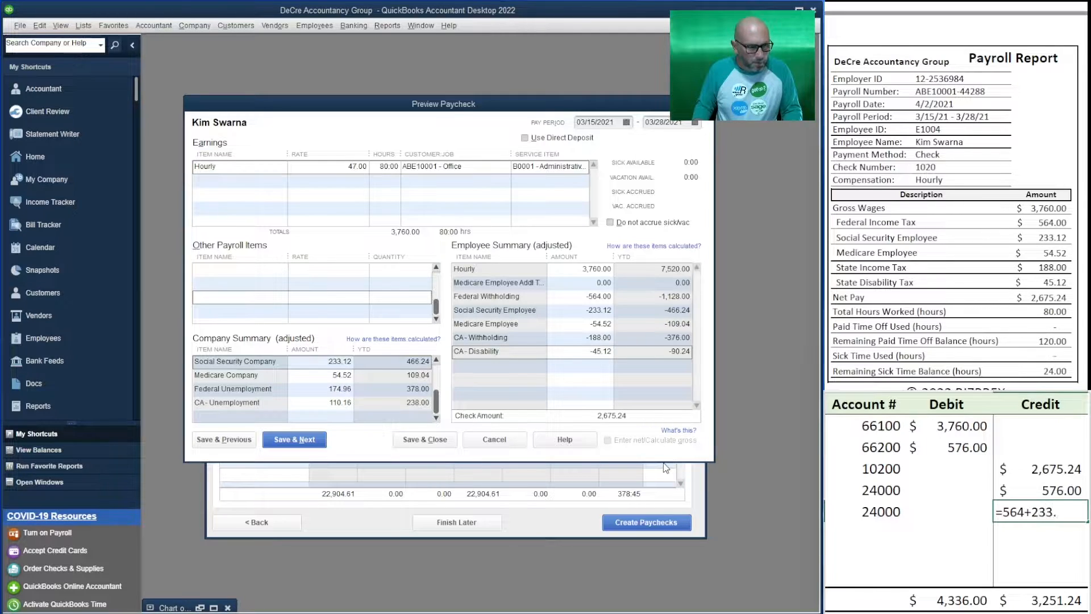
text(12+54.)
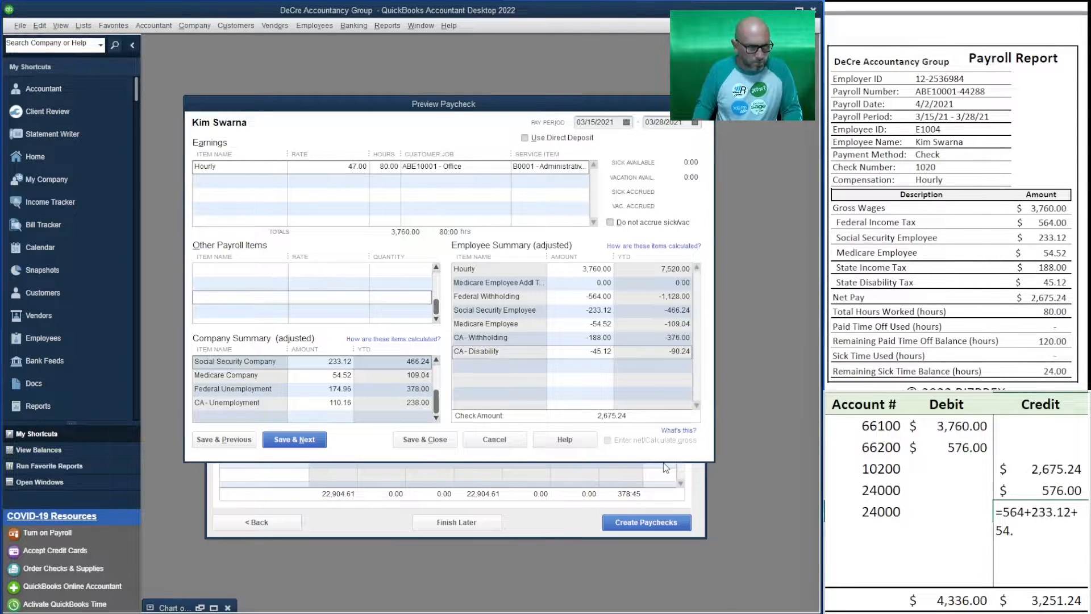
text(52+1)
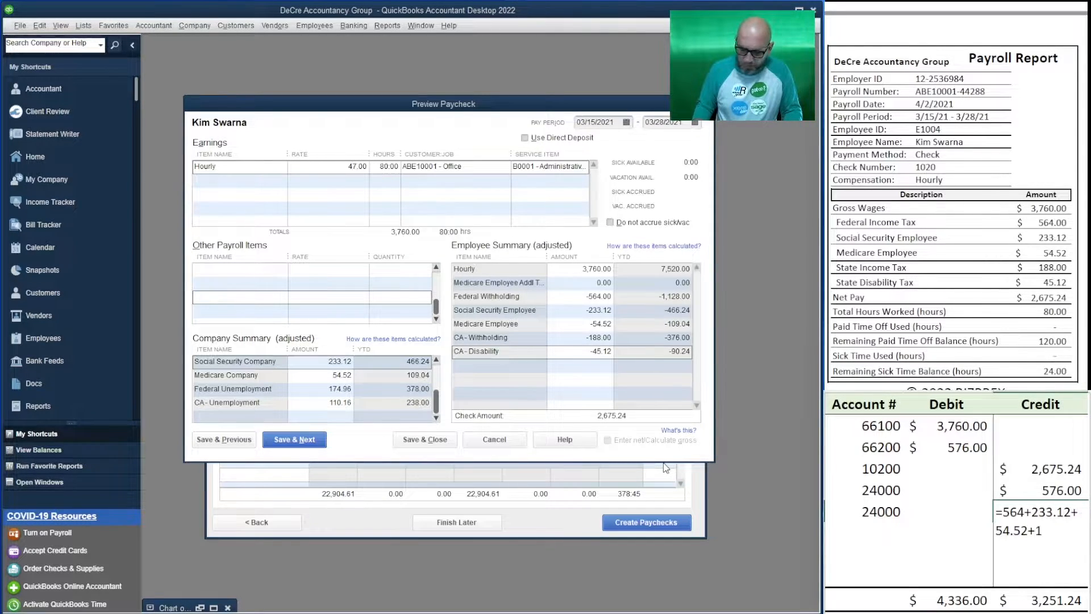
text(88+45.12)
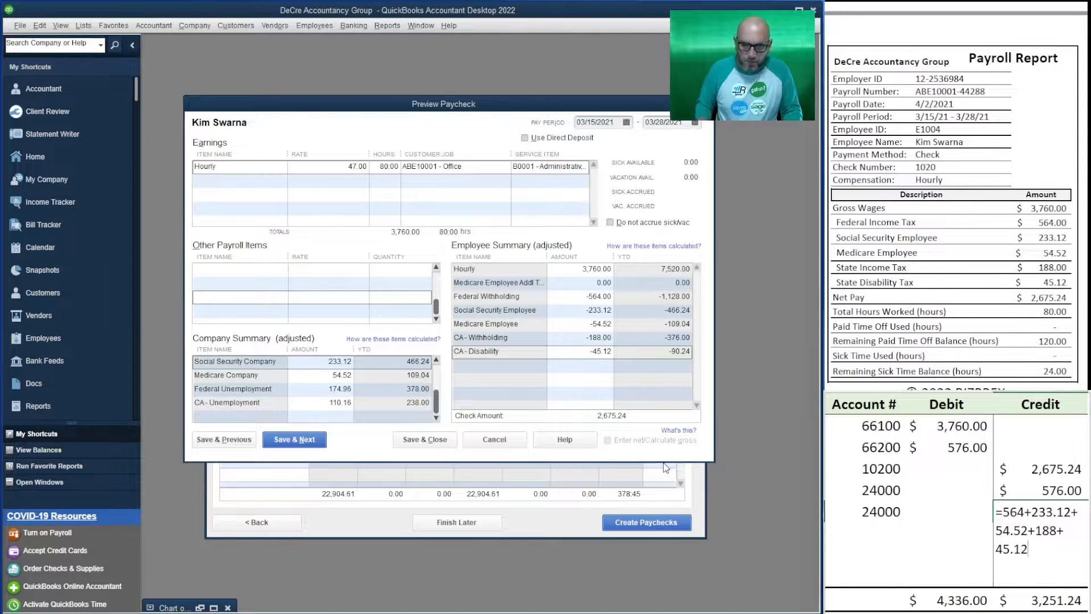
key(Return)
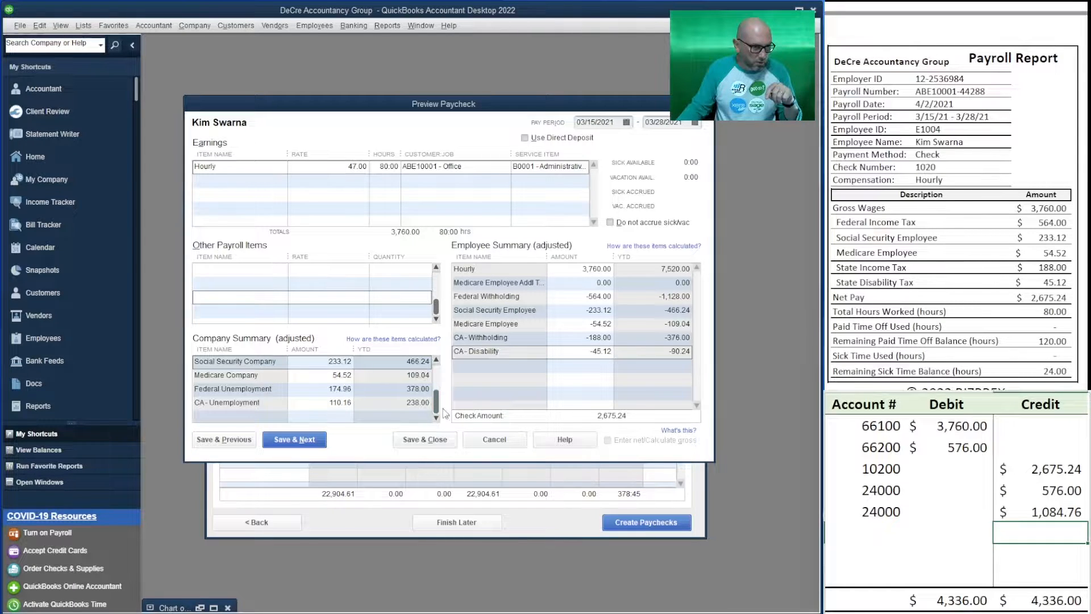
Check the company summary amounts, save the hourly employee's paycheck and open the next employee's paycheck
drag(436, 404, 436, 375)
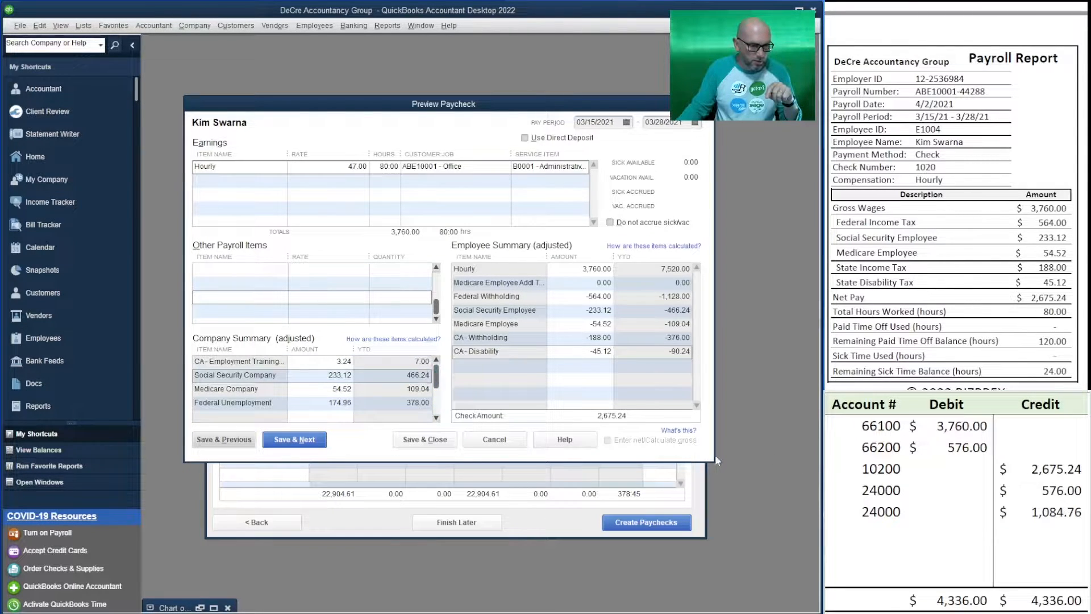
mouse_move(437, 376)
mouse_down()
mouse_move(436, 402)
mouse_move(437, 363)
mouse_up()
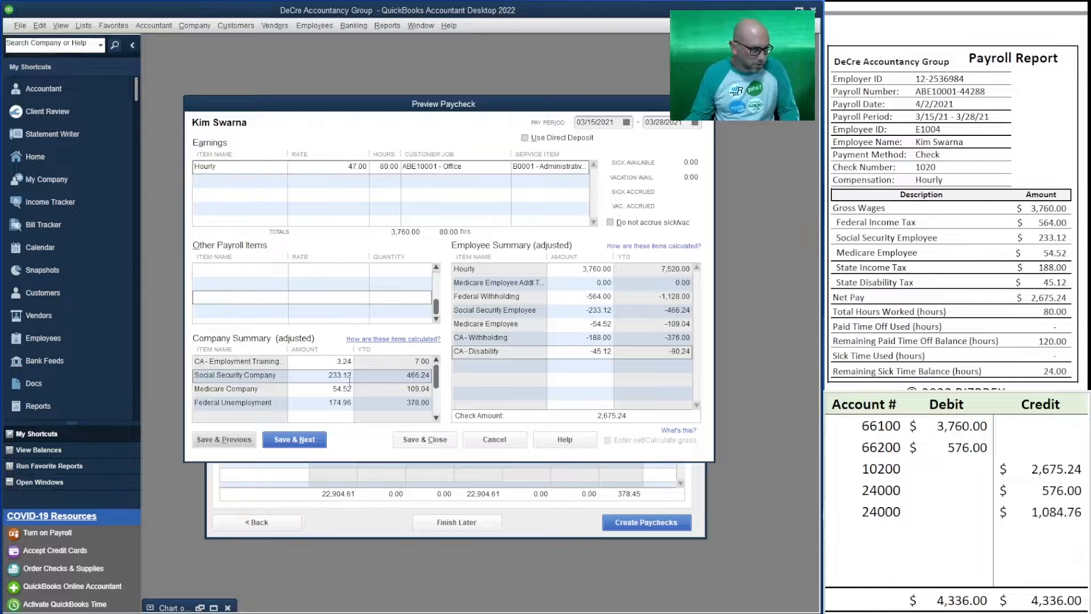
click(294, 442)
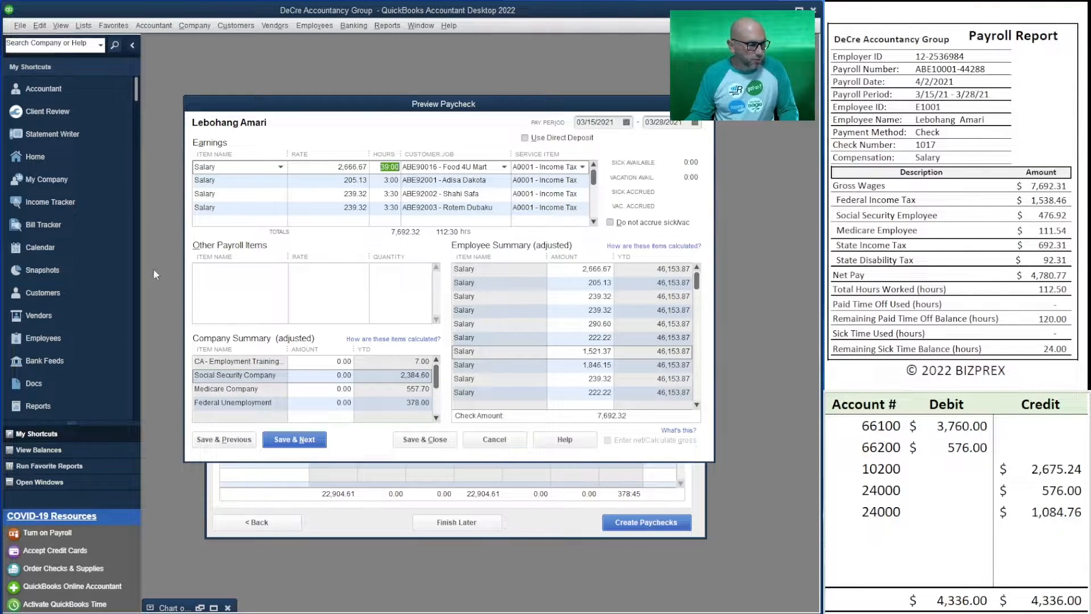
Add the other payroll item Salary Rounding Adj Add with a rate of -0.01 to the salaried employee's paycheck
click(251, 271)
click(282, 270)
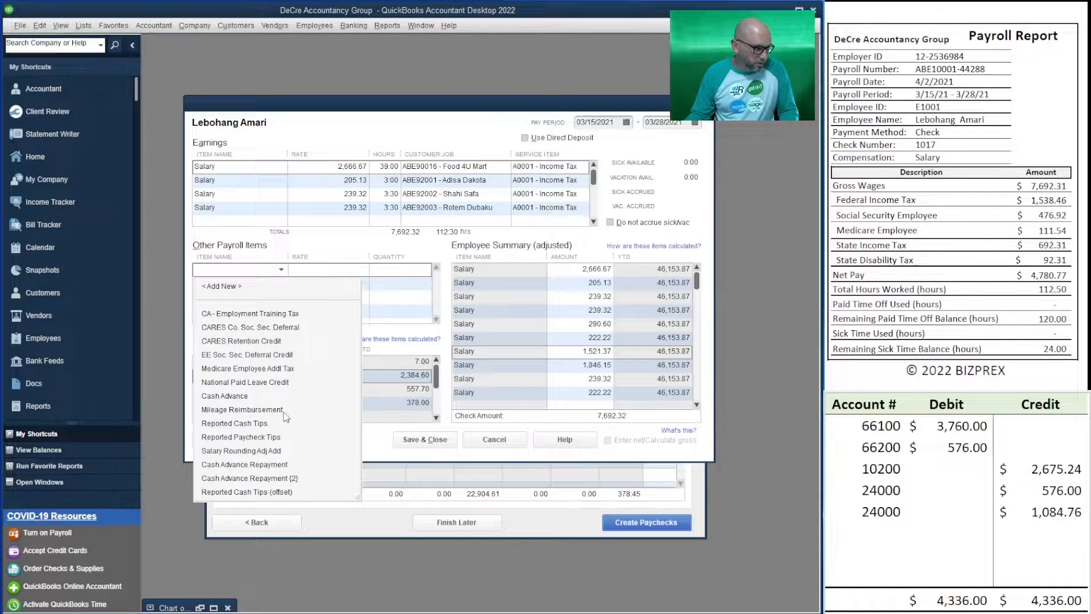
click(287, 450)
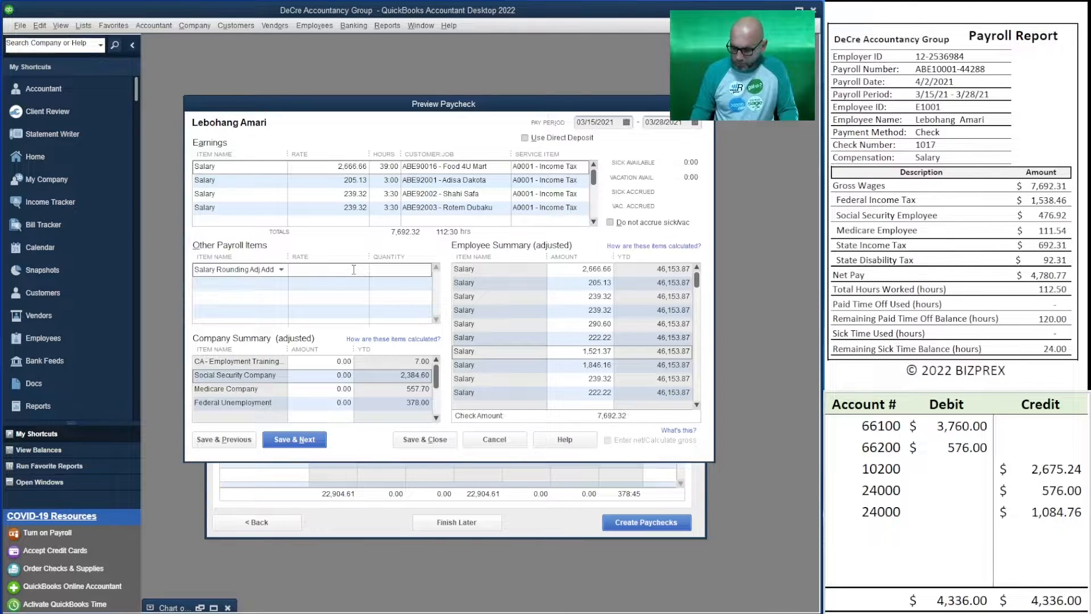
text(-0.01)
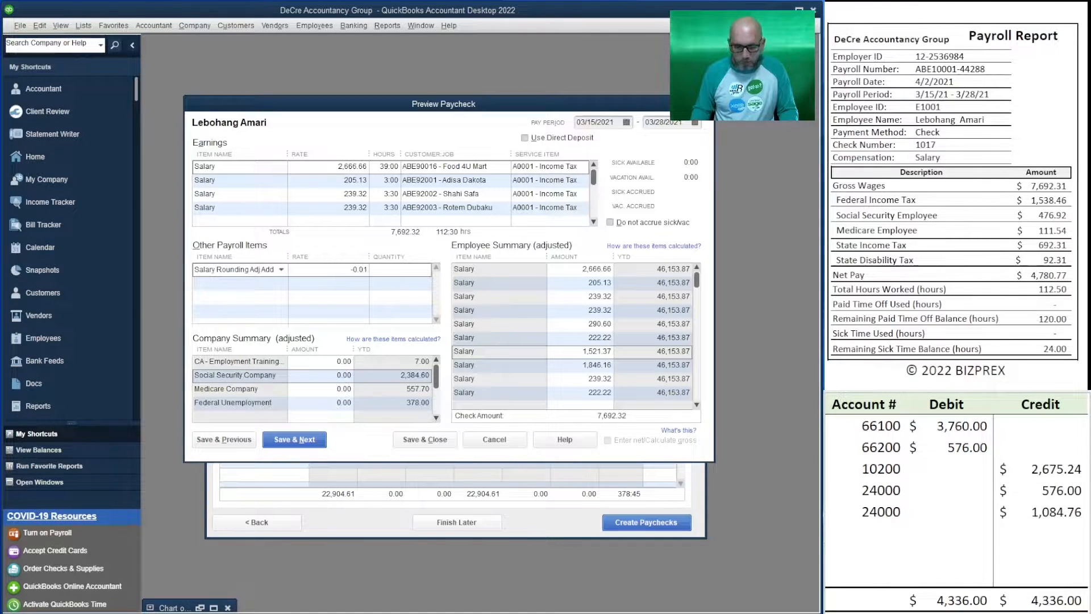
key(Down)
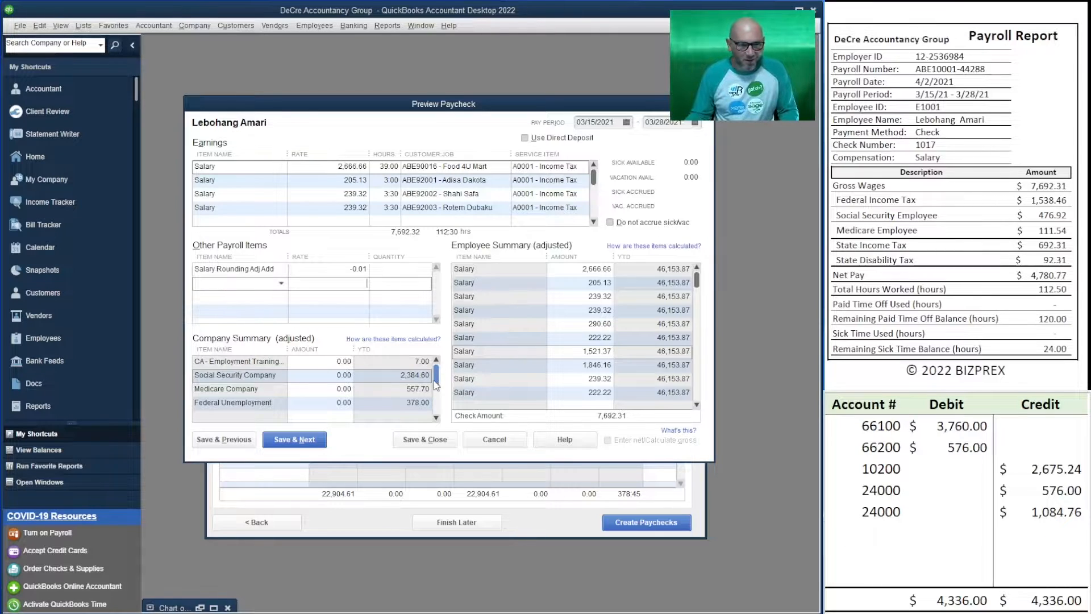
Clear all debit and credit amounts from the worksheet, keeping the ledger account numbers
click(1043, 508)
drag(1043, 509, 961, 429)
key(Delete)
click(966, 488)
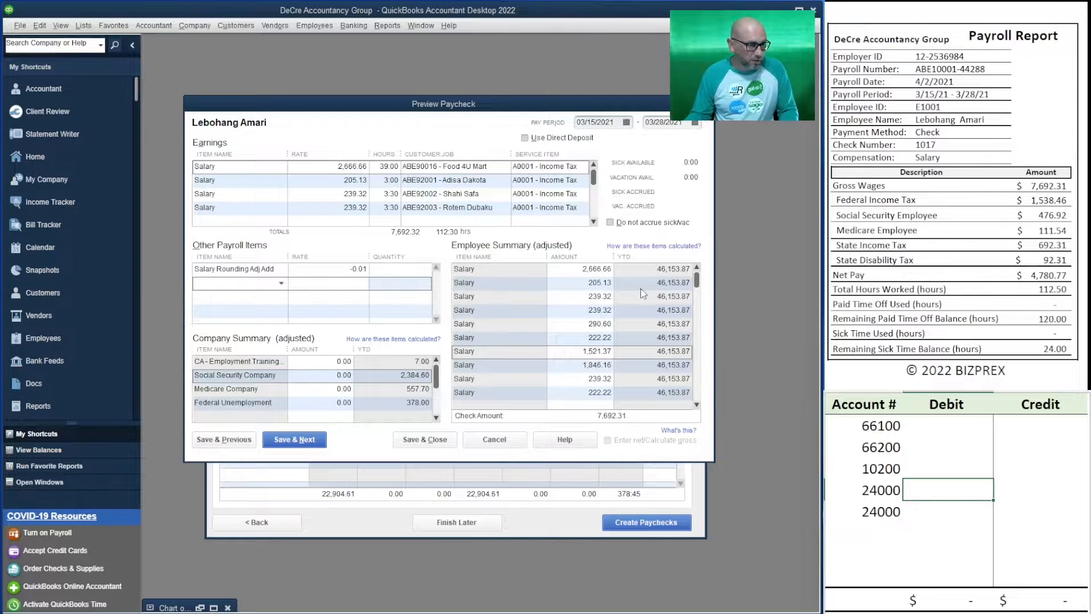
In the employee summary, set Federal Withholding to 1,538.46 and Social Security Employee to 476.92
drag(697, 278, 718, 418)
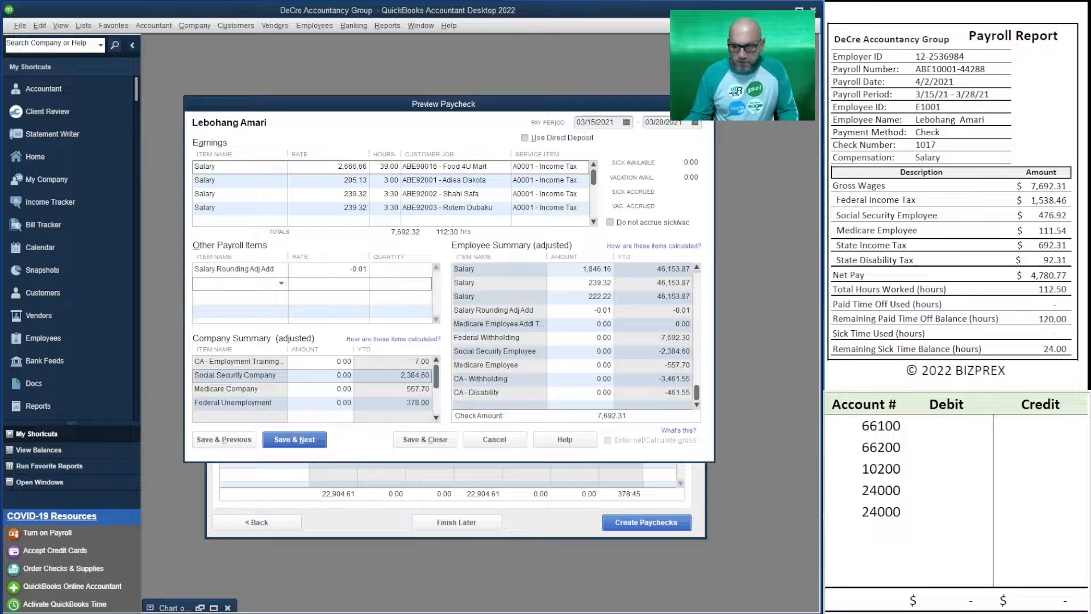
click(586, 337)
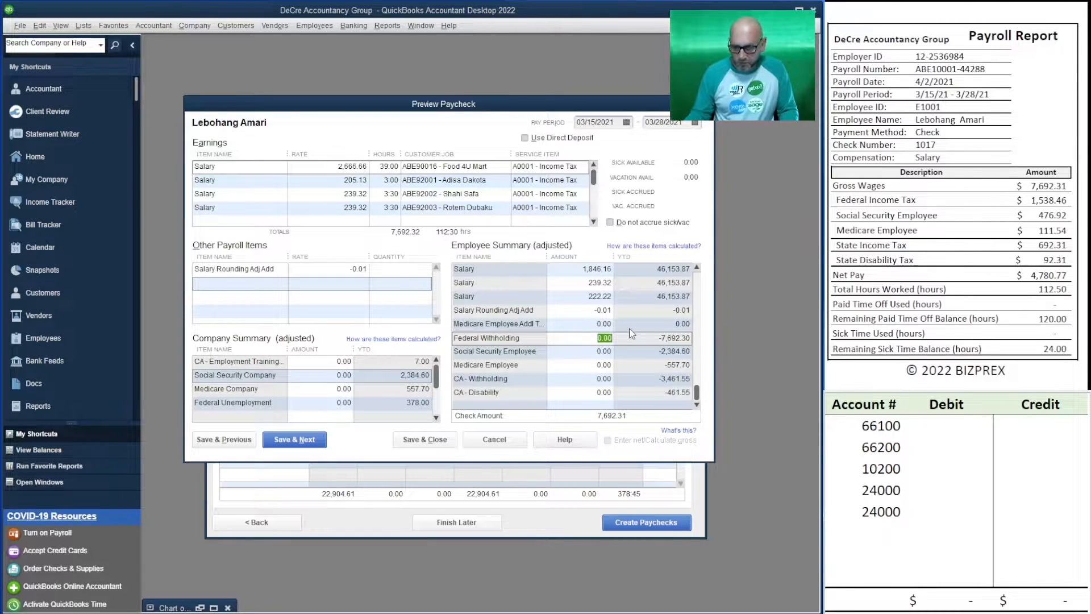
text(1,538.46)
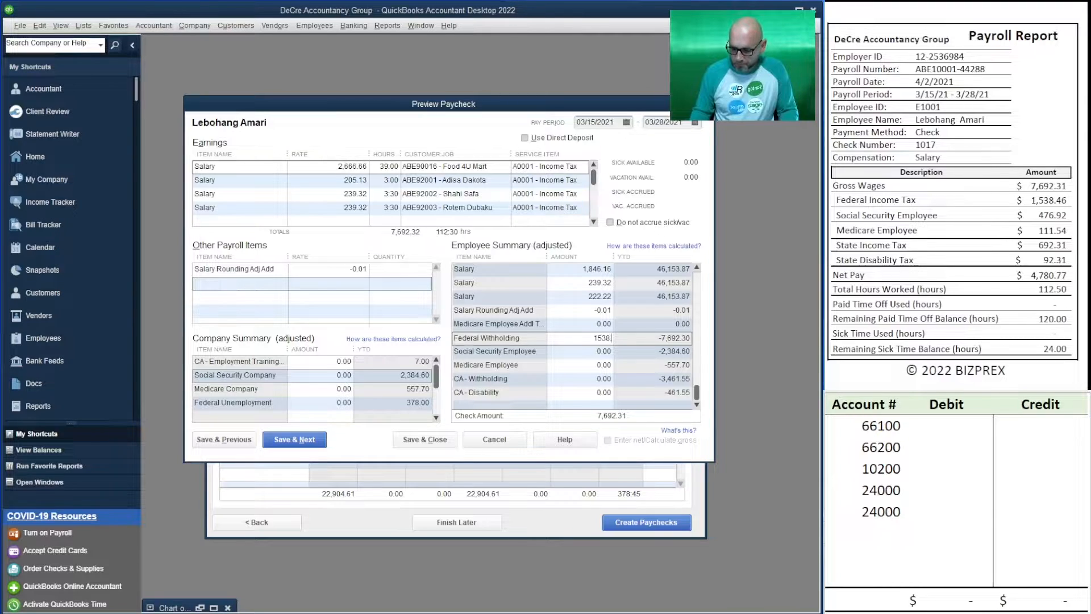
key(Tab)
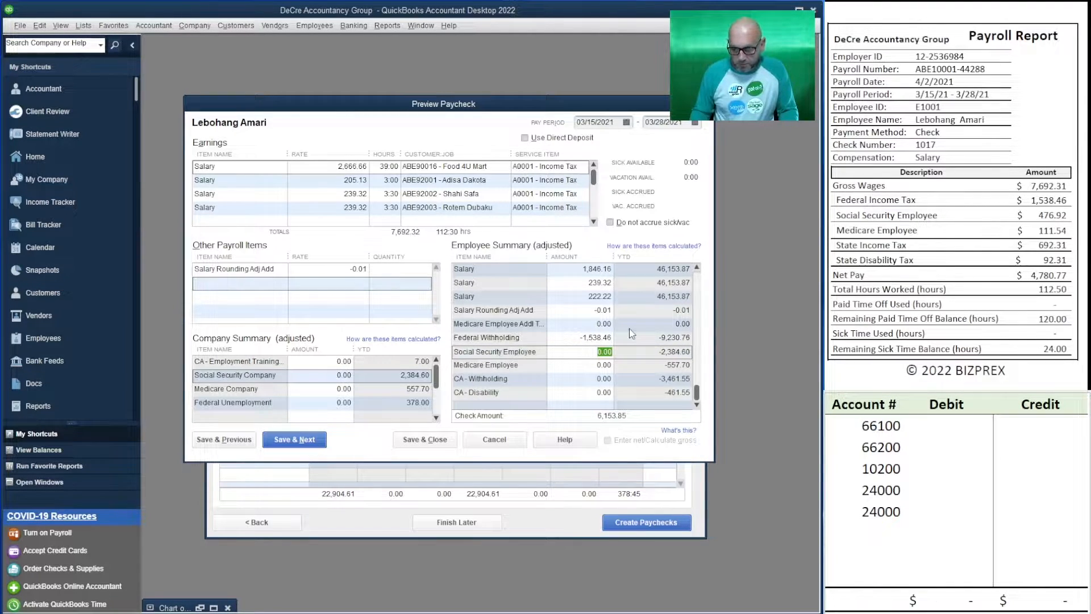
text(476.92)
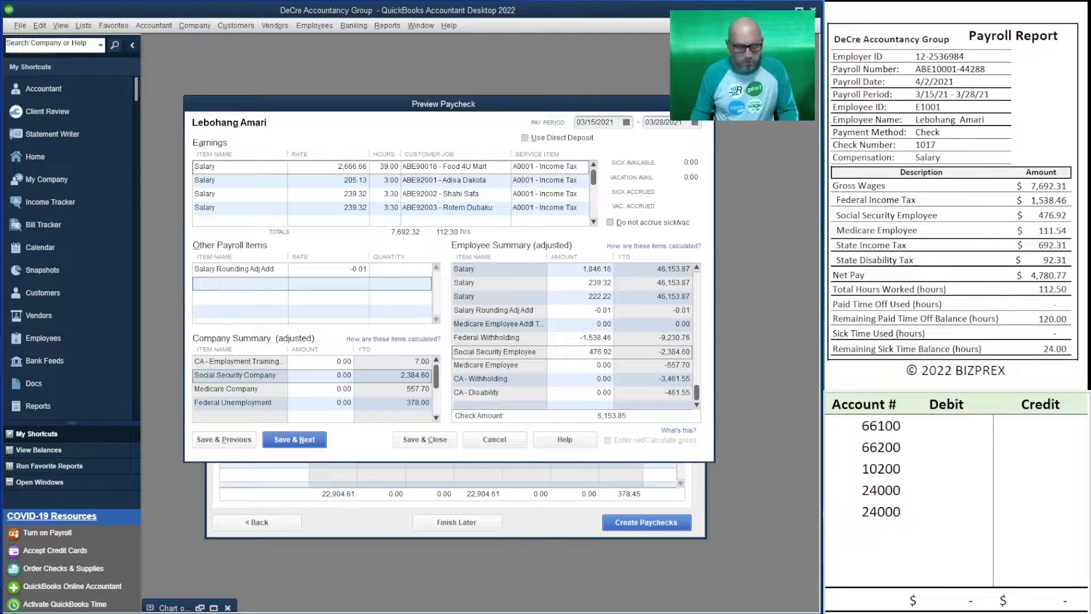
key(Tab)
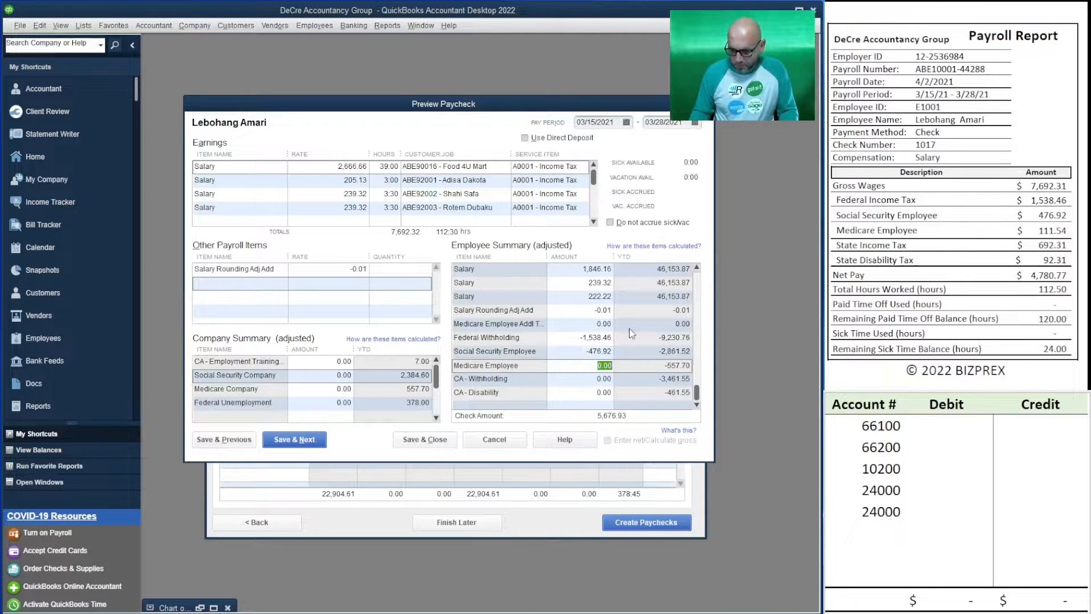
Set Medicare Employee to 111.54, CA - Withholding to 692.31 and CA - Disability to 92.31 in the employee summary
text(111.54)
key(Tab)
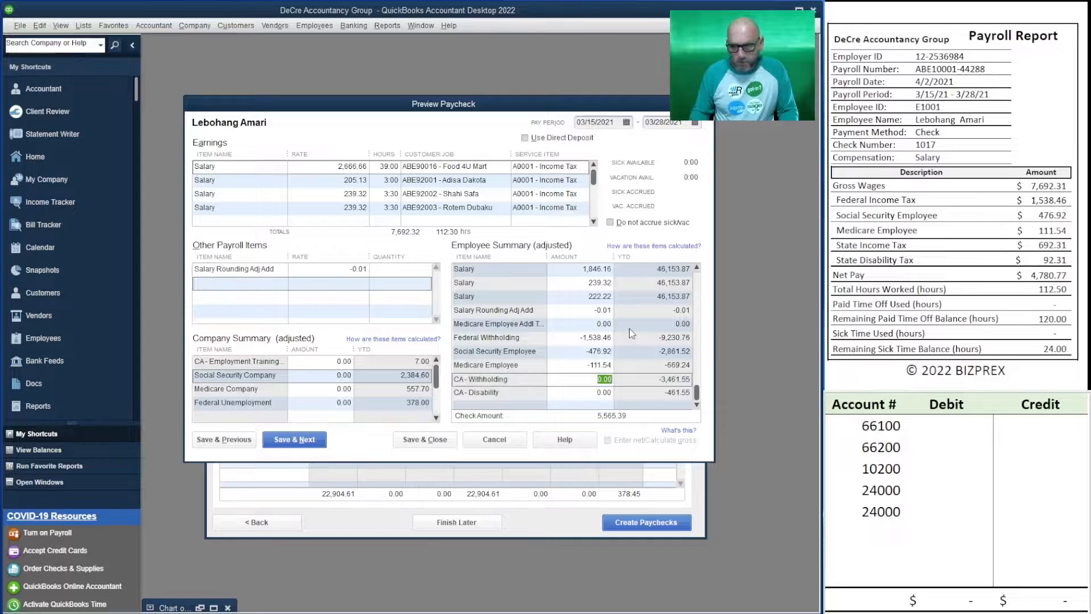
text(692.31)
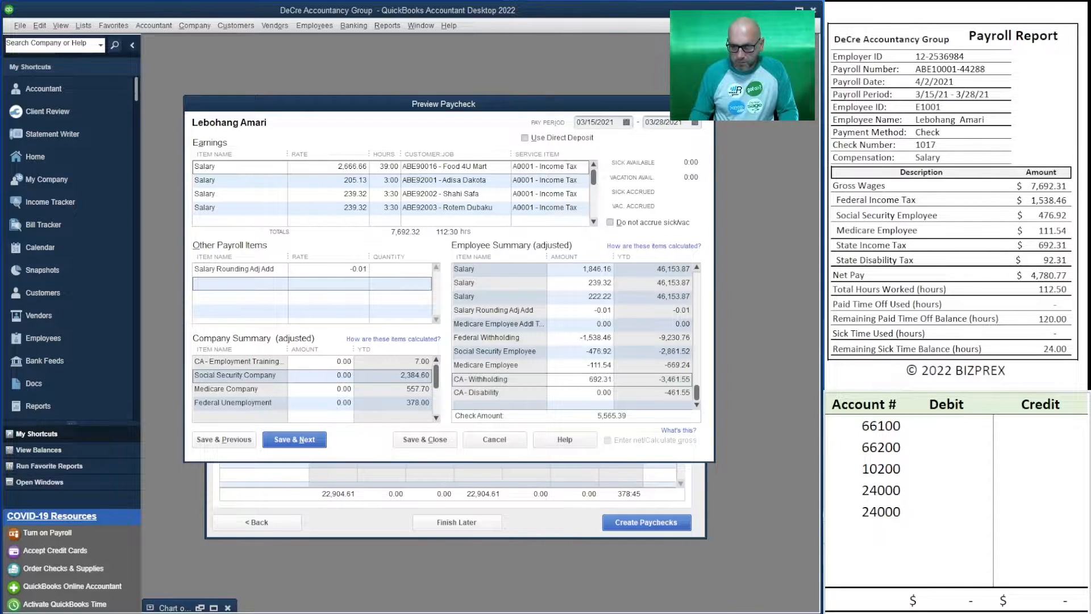
key(Tab)
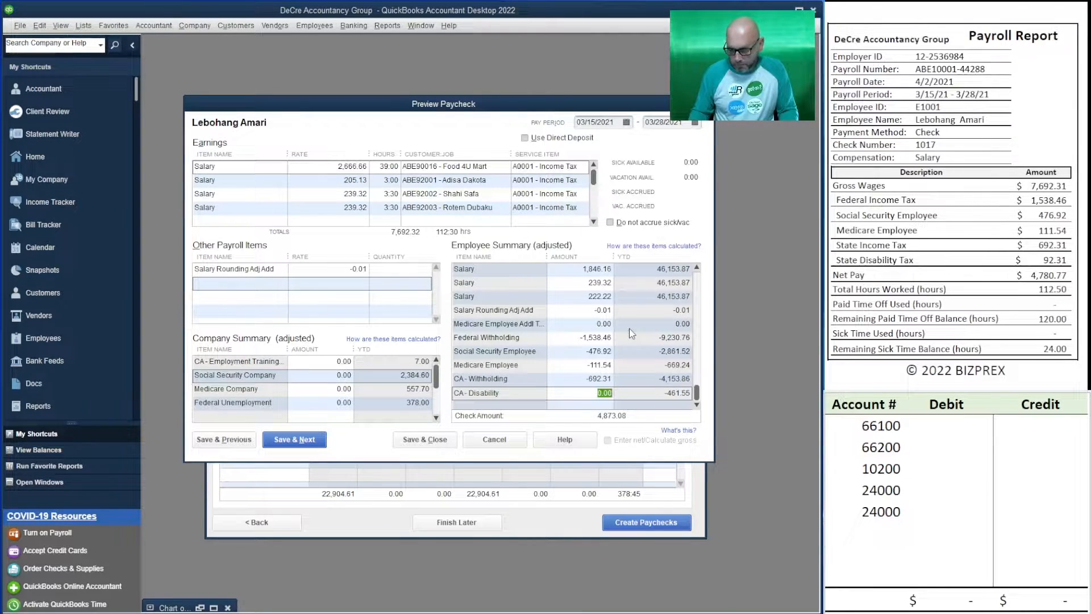
text(92.31)
key(Tab)
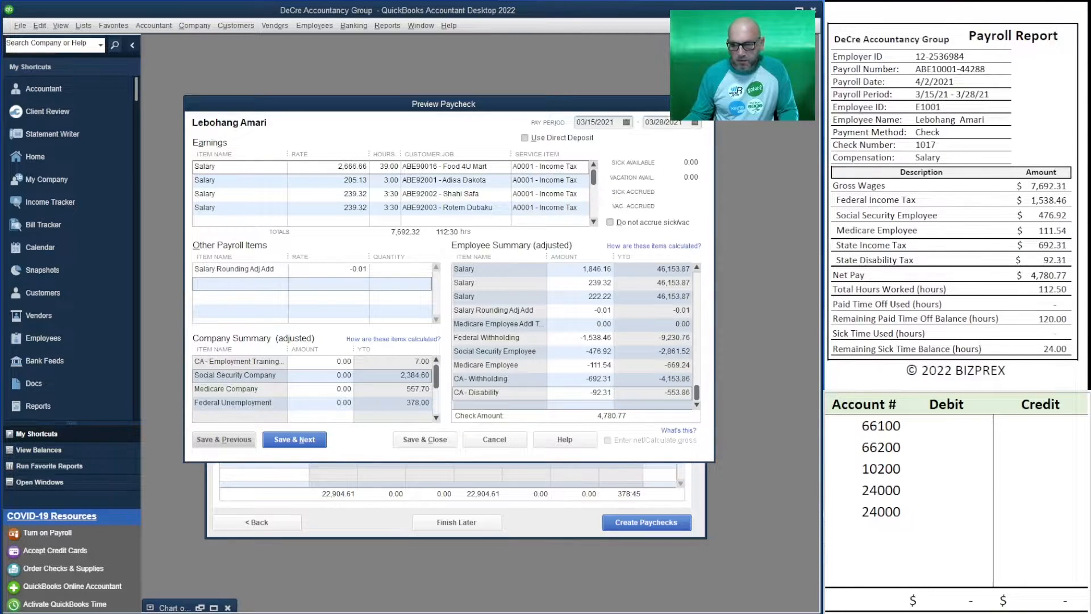
In the company summary, set Social Security Company to 476.92 and Medicare Company to 111.54 from the Payroll Report's employer taxes
scroll(912, 243, down, 10)
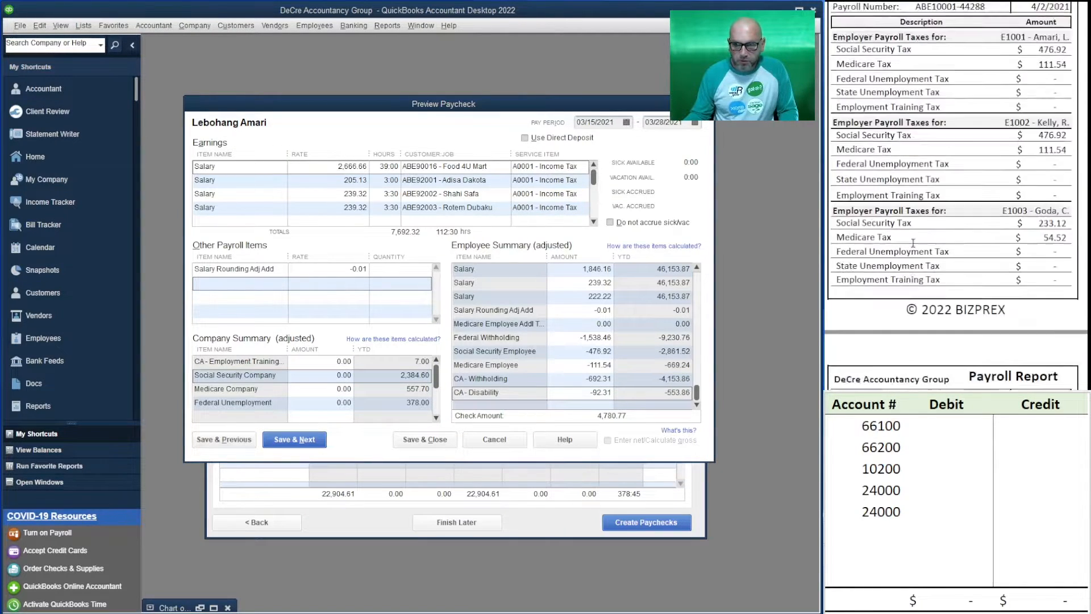
scroll(913, 243, up, 3)
scroll(1037, 118, down, 1)
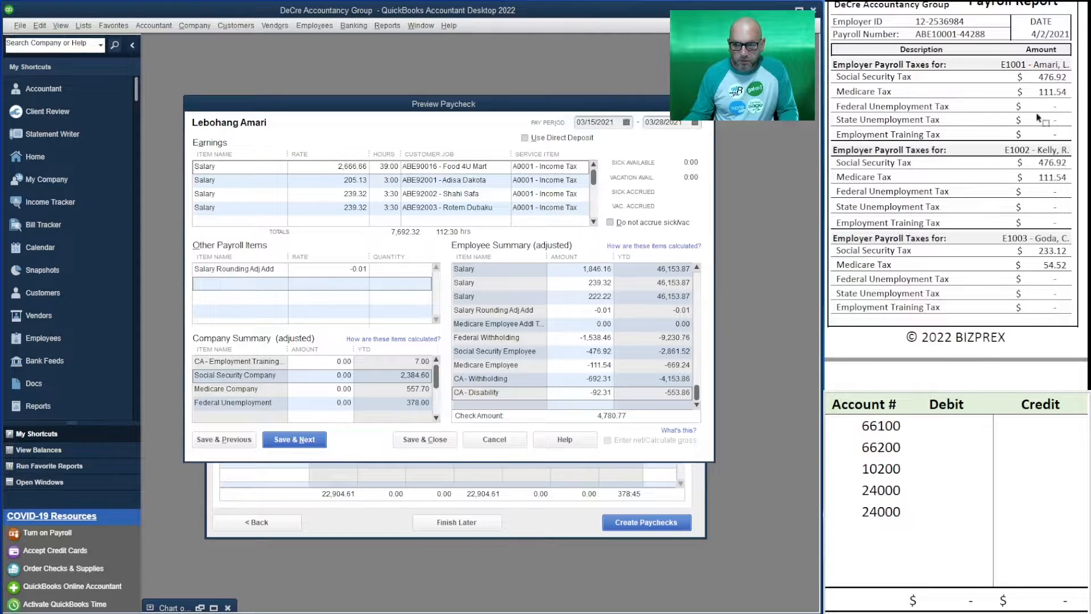
click(335, 375)
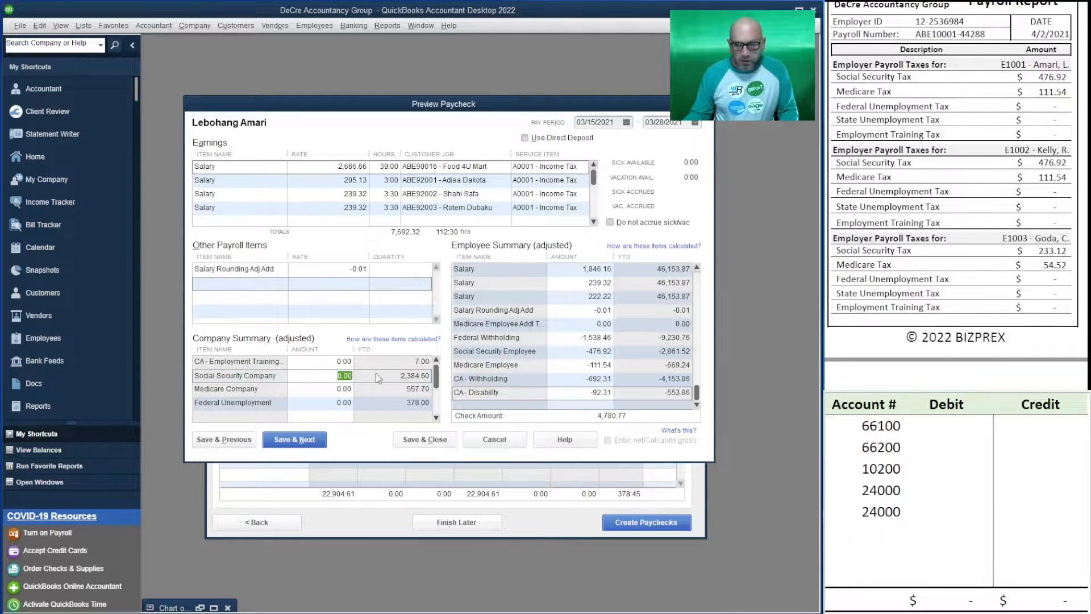
text(476.92)
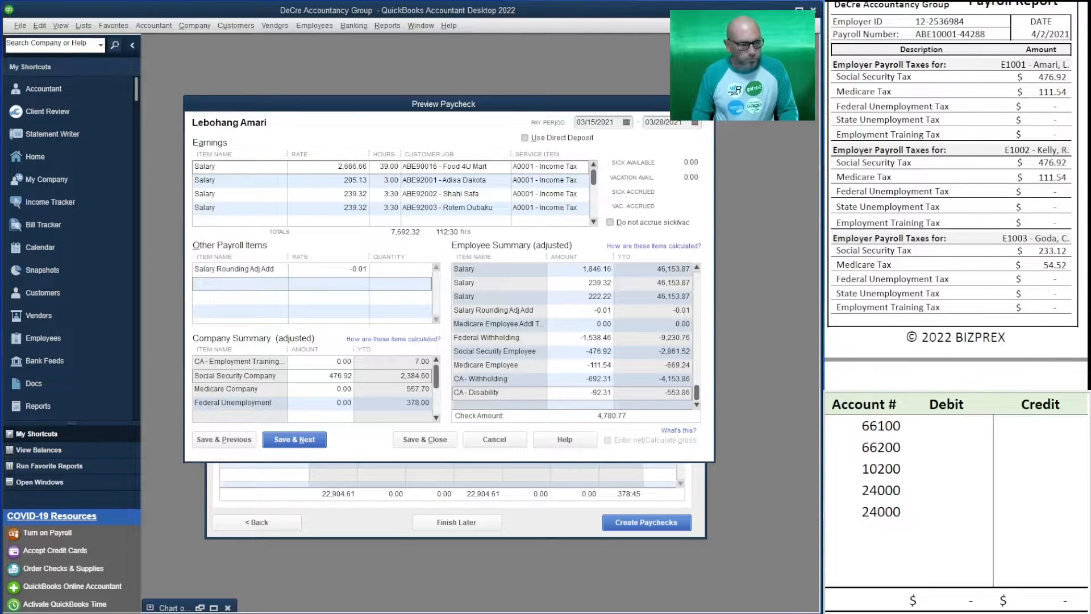
key(Tab)
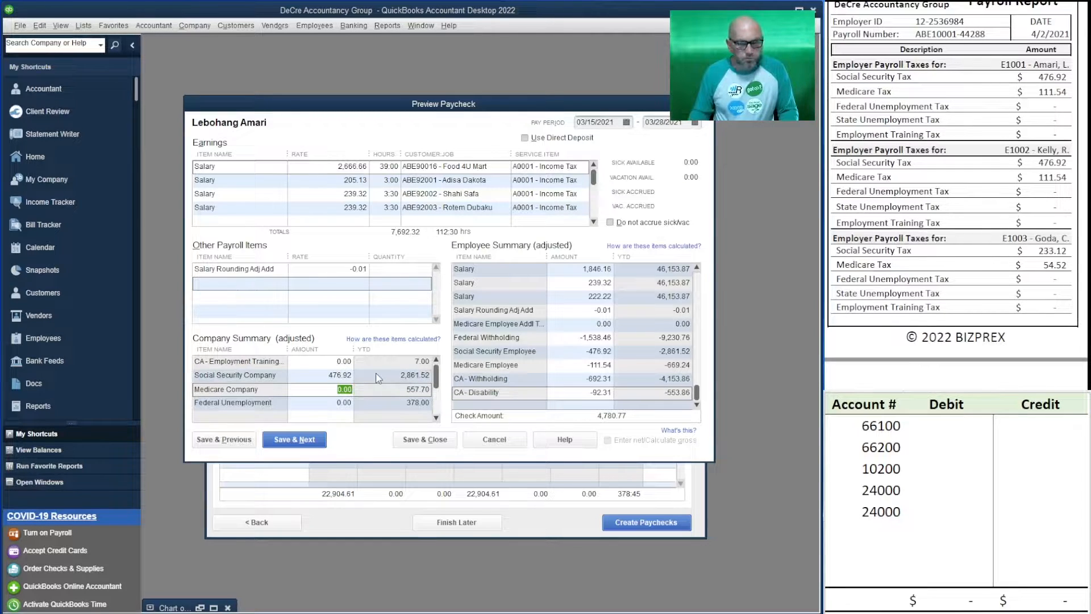
text(111.54)
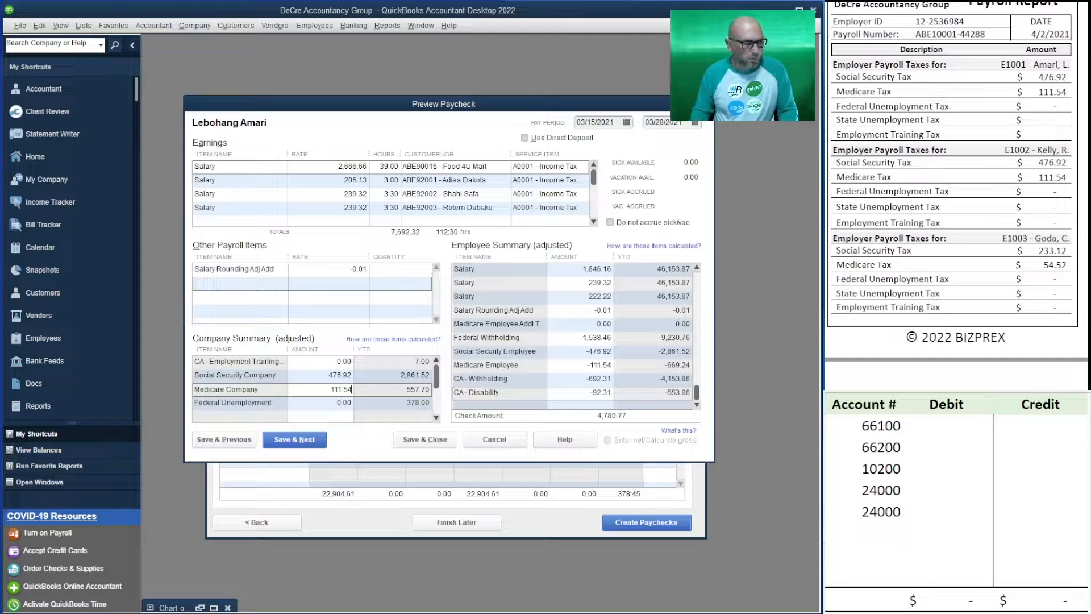
key(Tab)
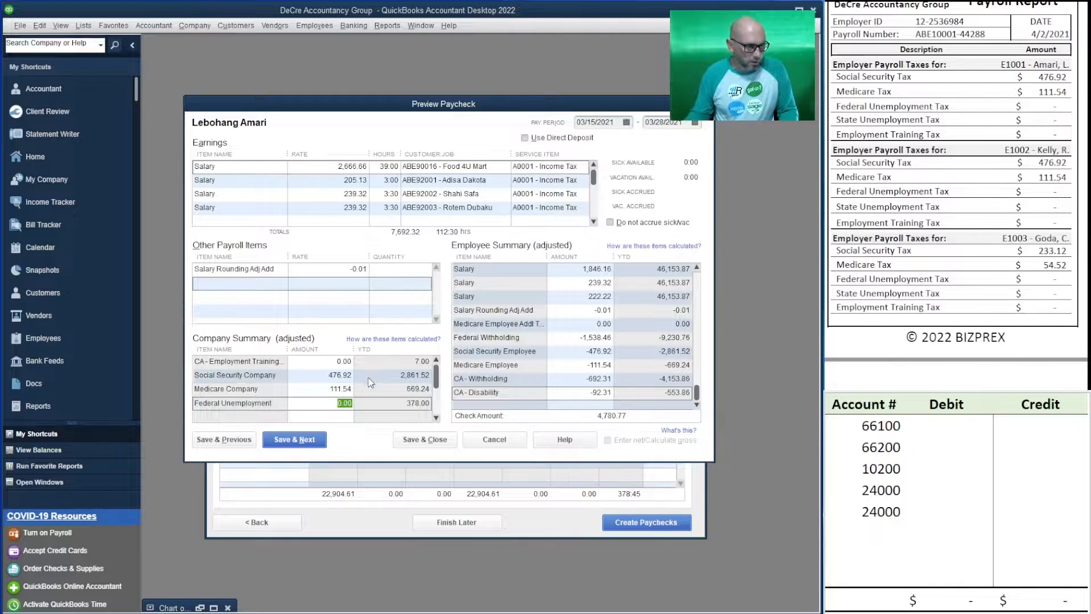
In the worksheet, enter the gross wages debit for account 66100 as a formula subtracting .01 from 7692.32
click(960, 490)
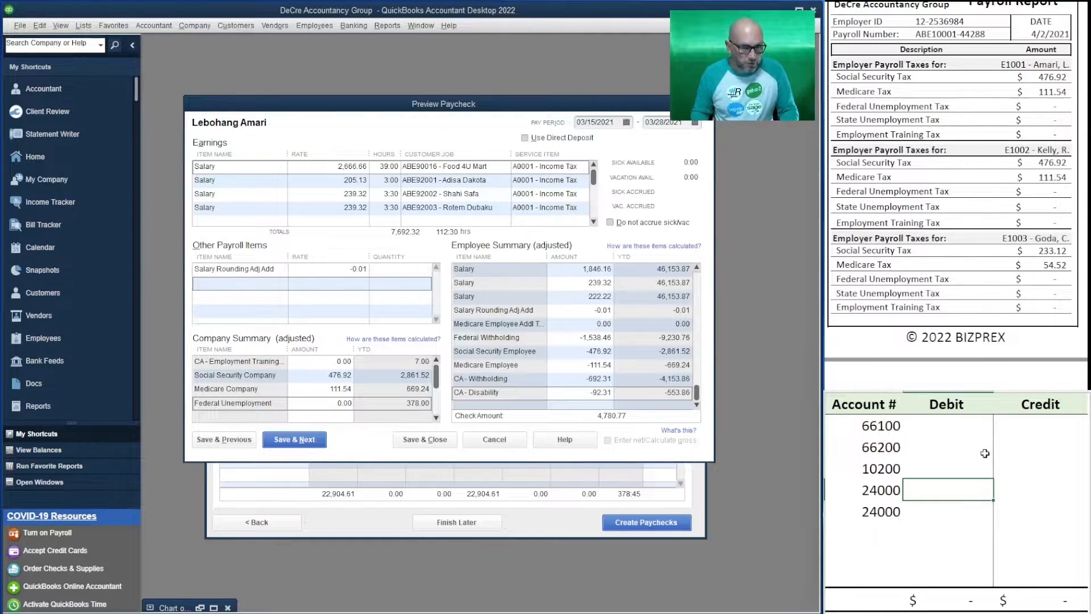
key(Up)
key(Up)
key(Up)
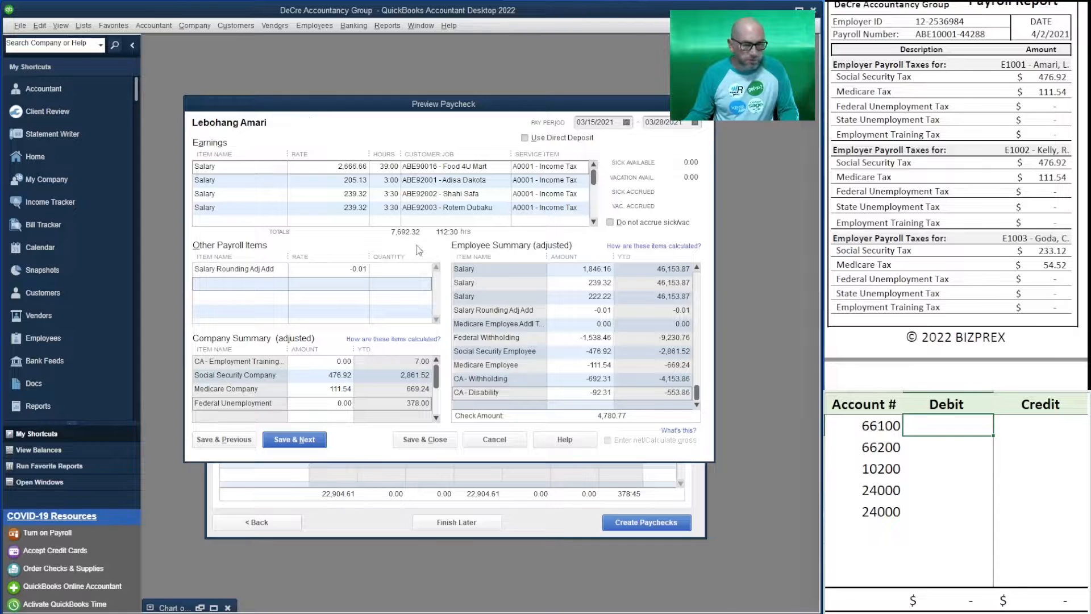
text(=)
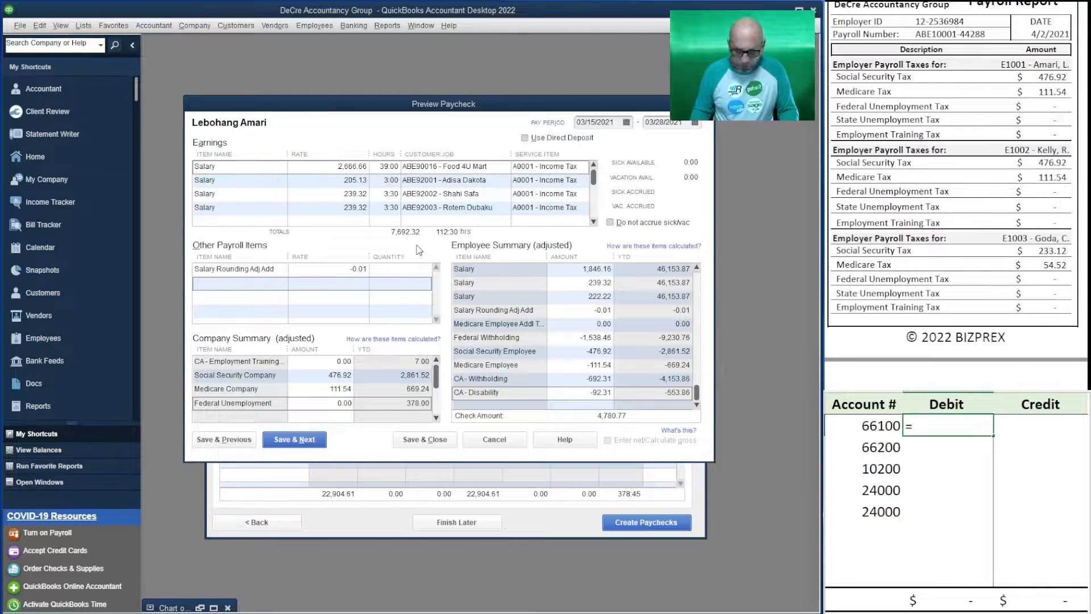
text(7)
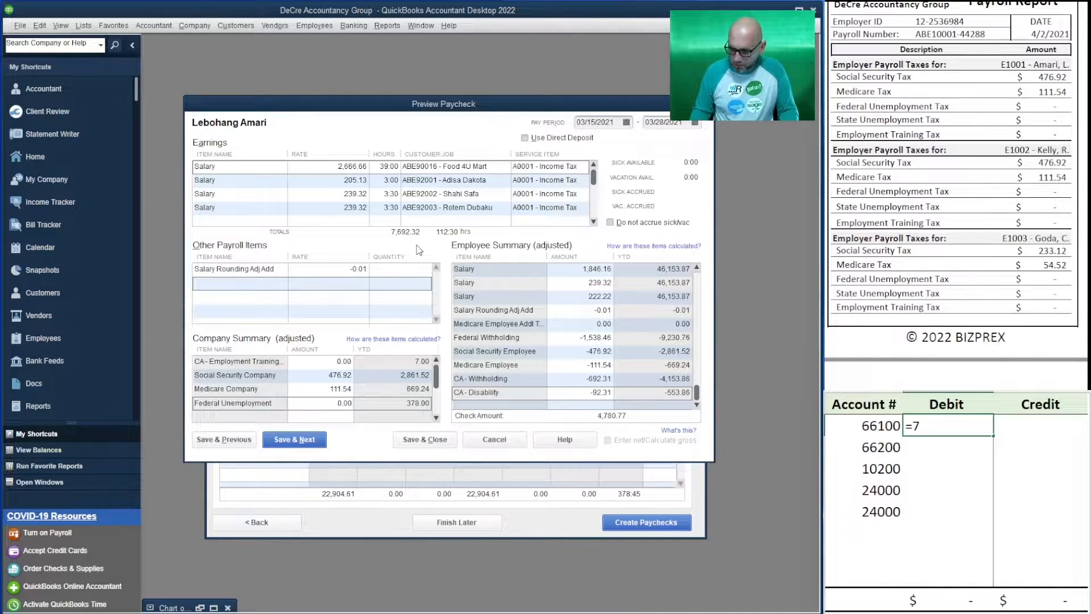
text(692.32-.01)
key(Return)
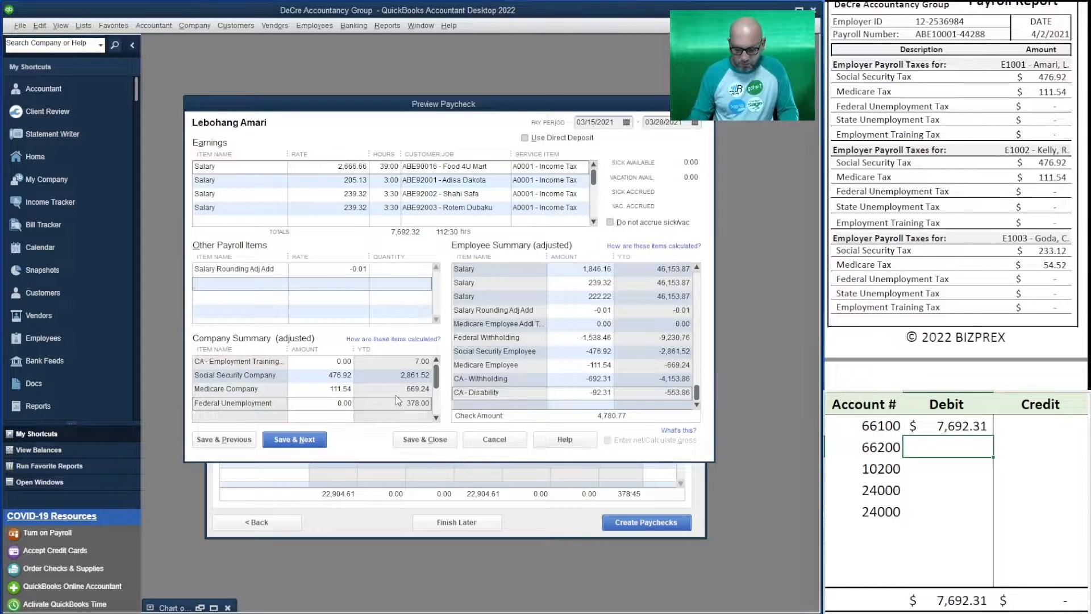
Enter the employer tax debit for account 66200 as the formula =476.92+111.54
text(=476.92)
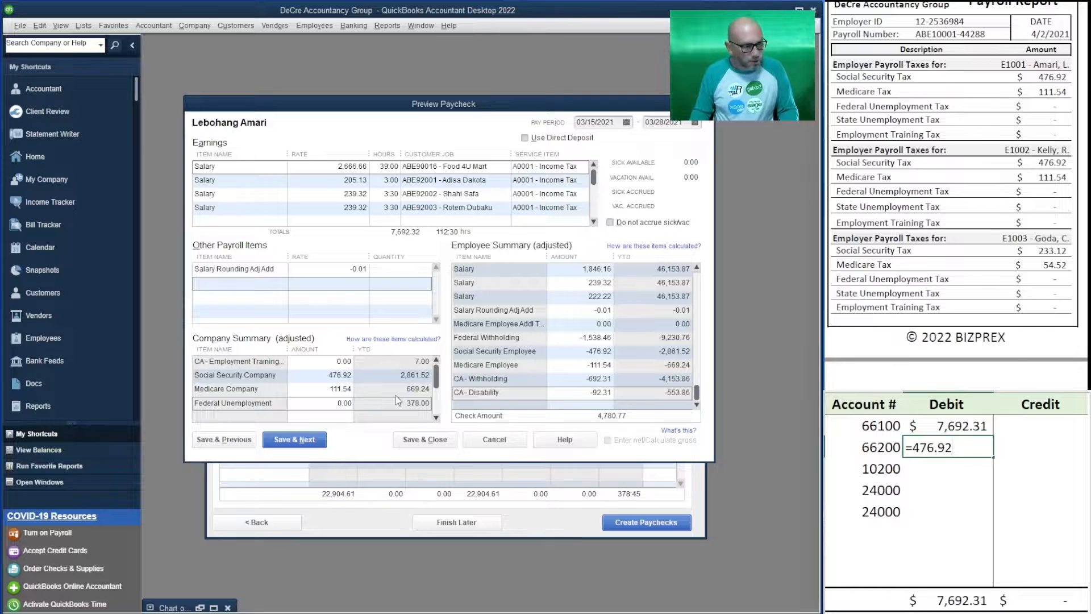
text(+111.54)
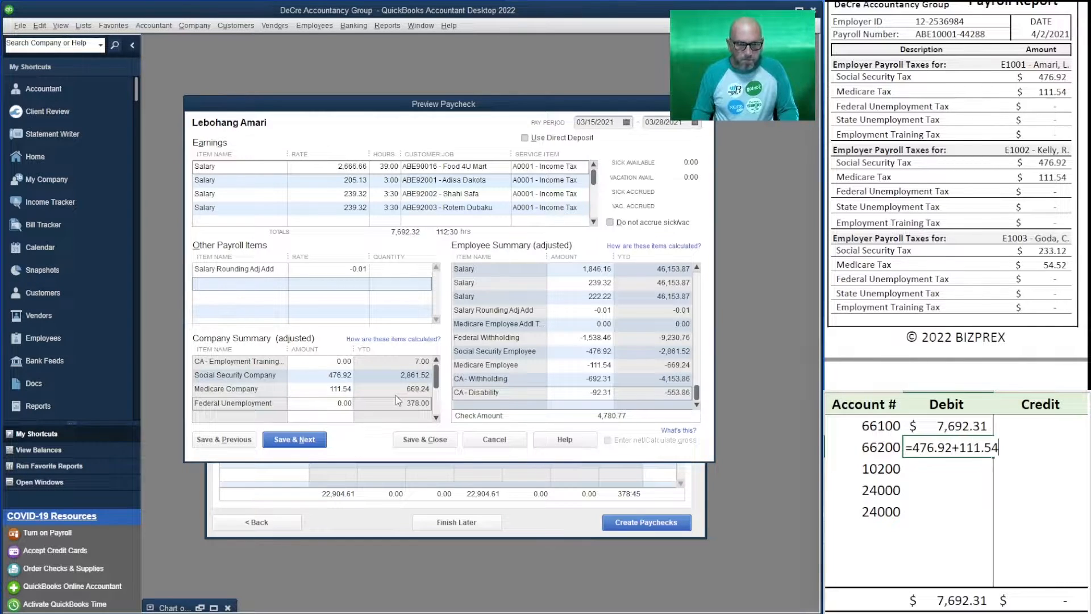
key(Return)
Enter the check amount of 4,780.77 as the credit for account 10200
click(1034, 465)
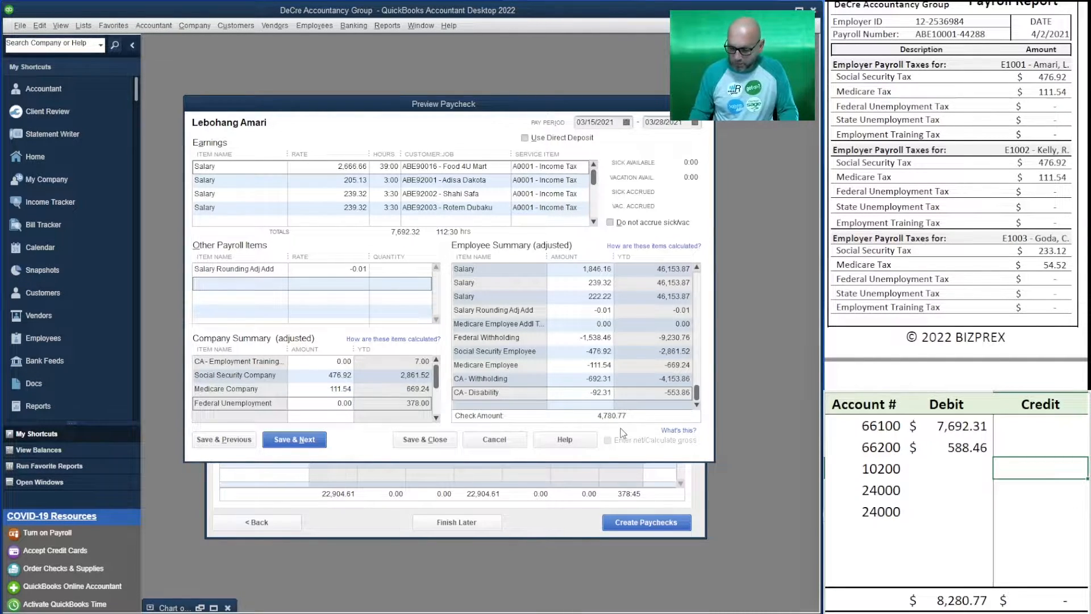
text(4,7)
text(80.77)
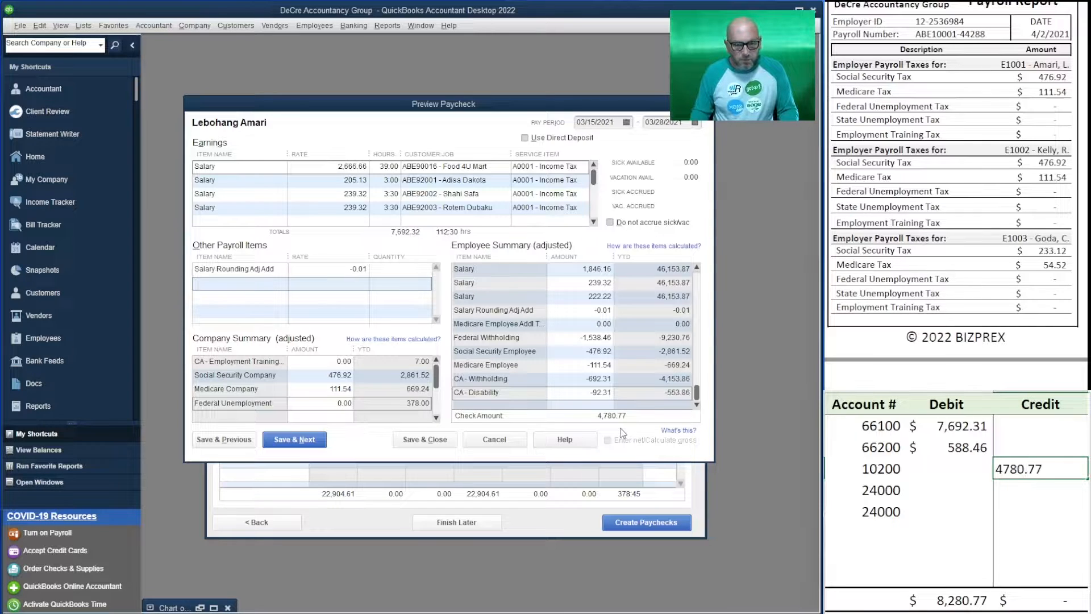
key(Return)
Enter 588.46 as the credit on the first 24000 line of the worksheet
key(Right)
key(Right)
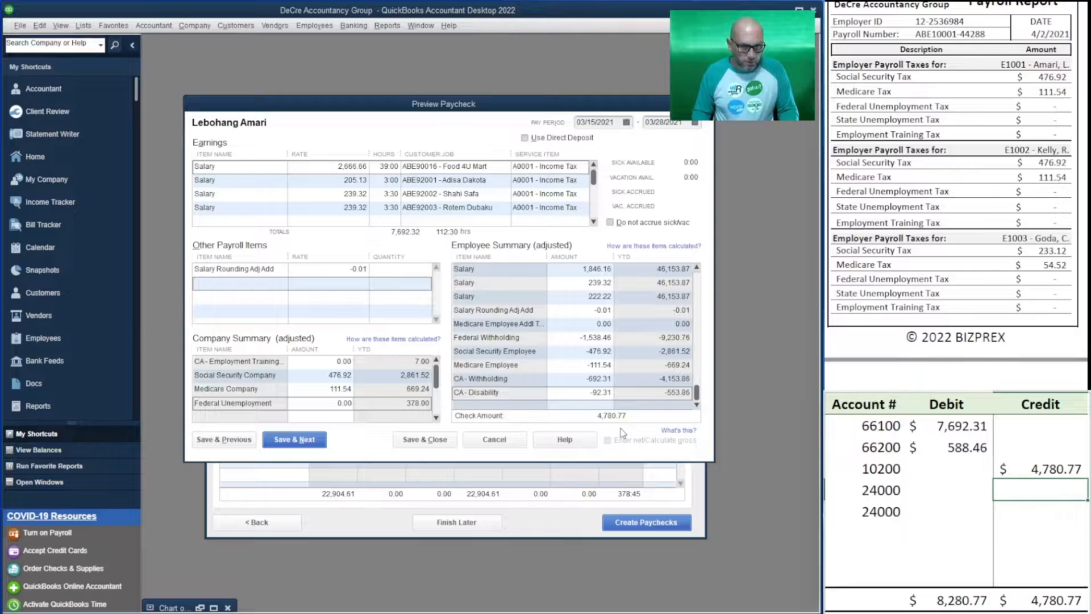
text(=)
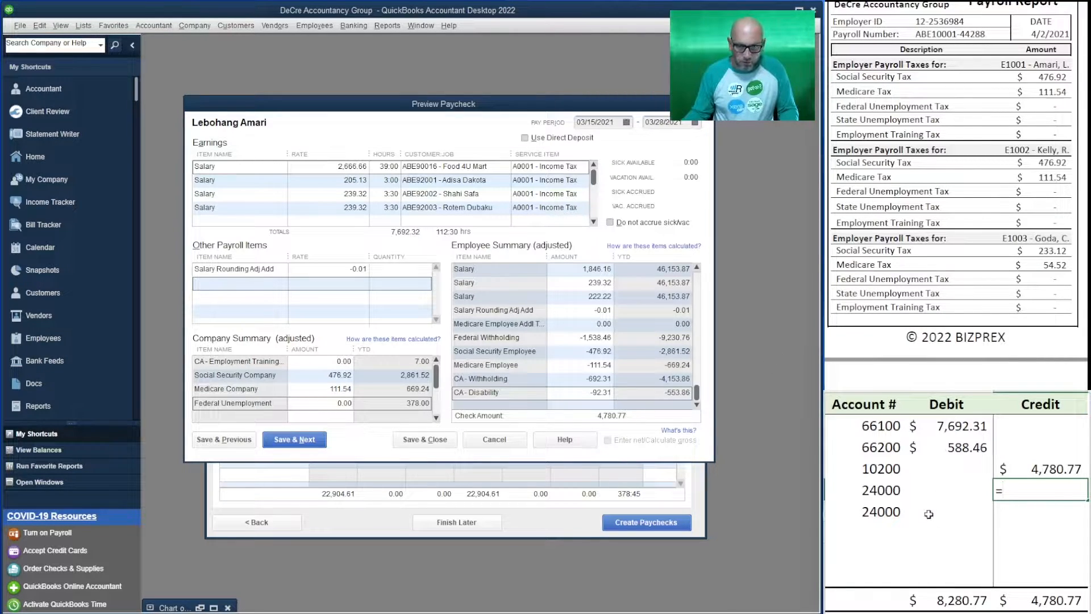
text(588.46)
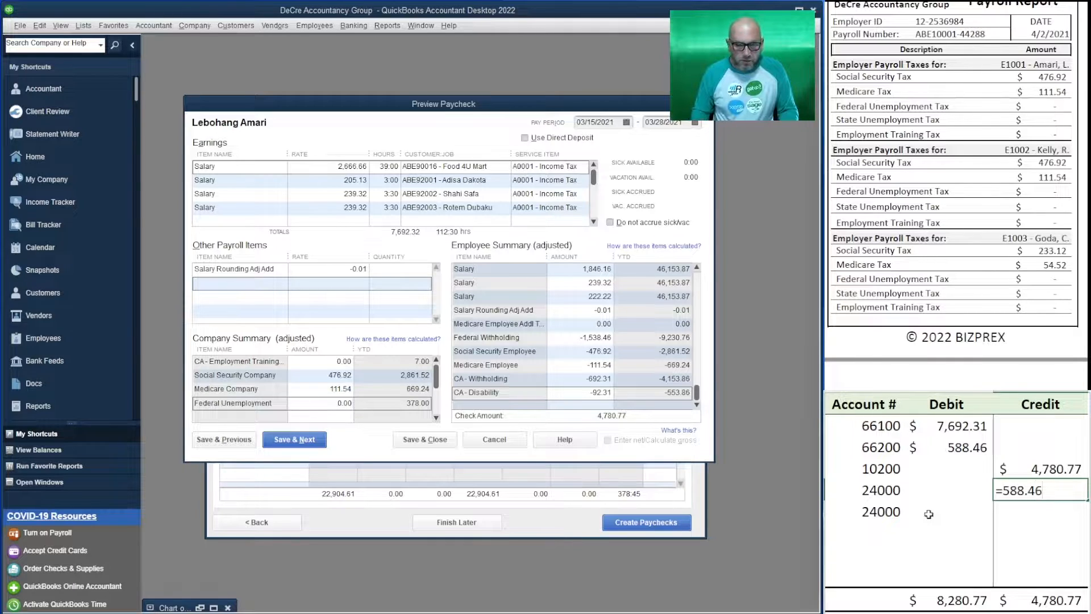
key(Return)
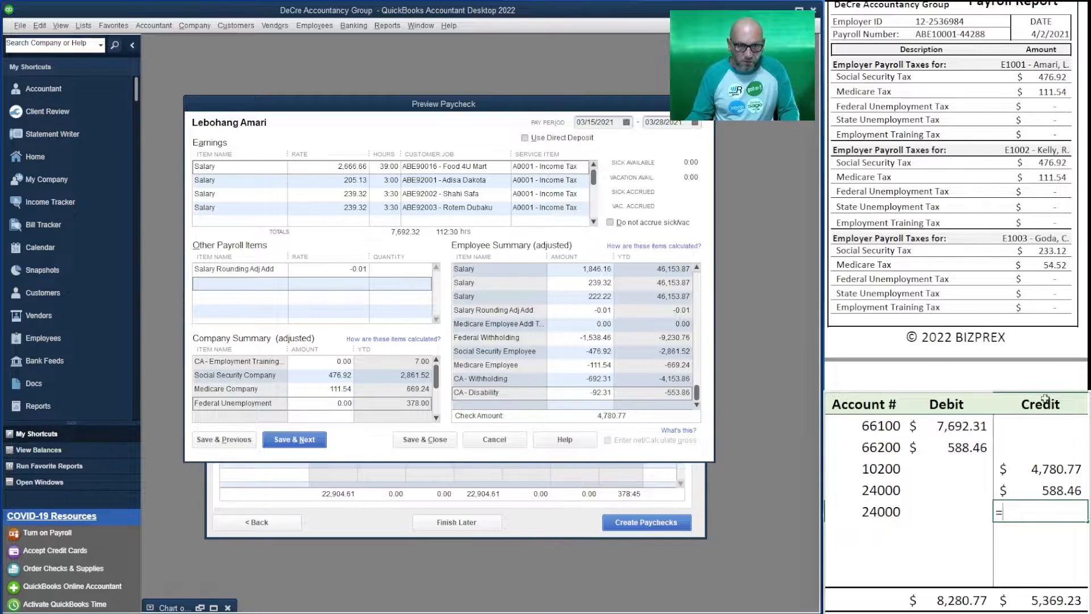
Calculate the second 24000 line's credit as the 66100 debit minus the 10200 credit
click(962, 424)
text(-)
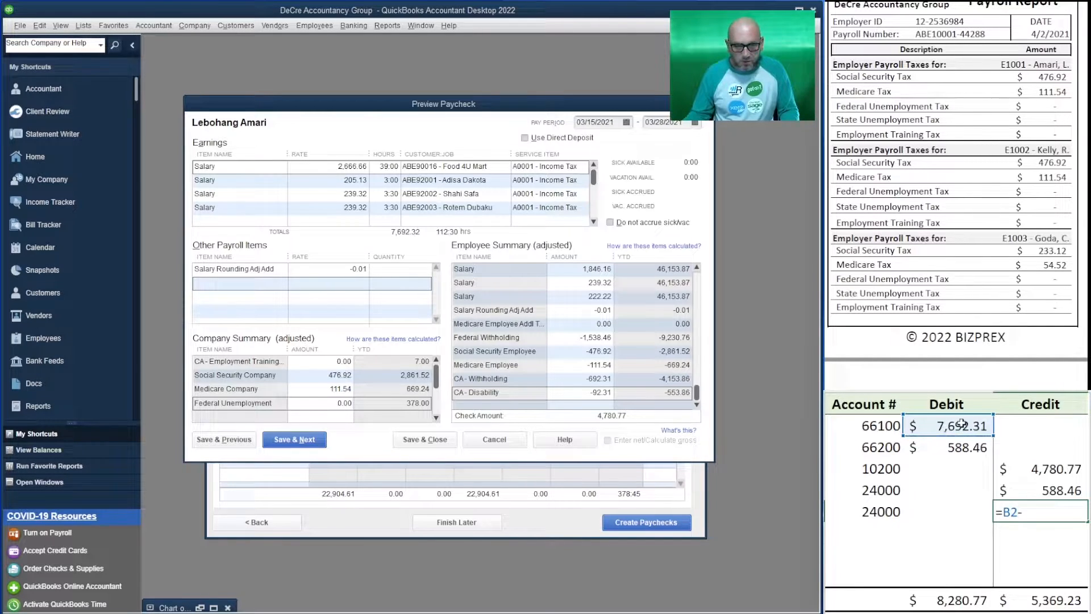
click(1019, 469)
key(Down)
key(Up)
key(Tab)
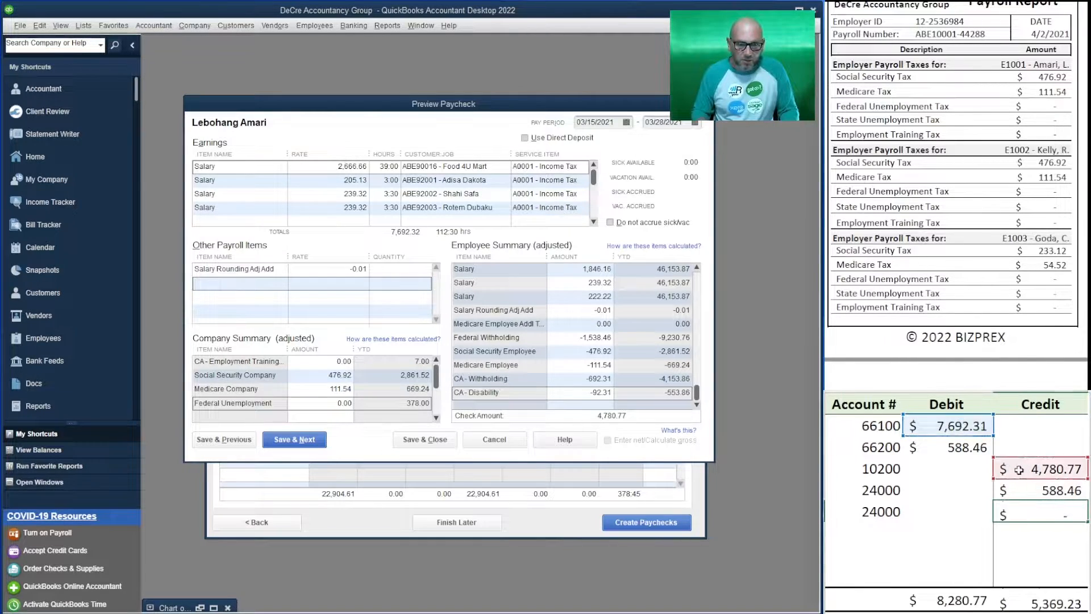
key(Left)
key(Left)
key(Left)
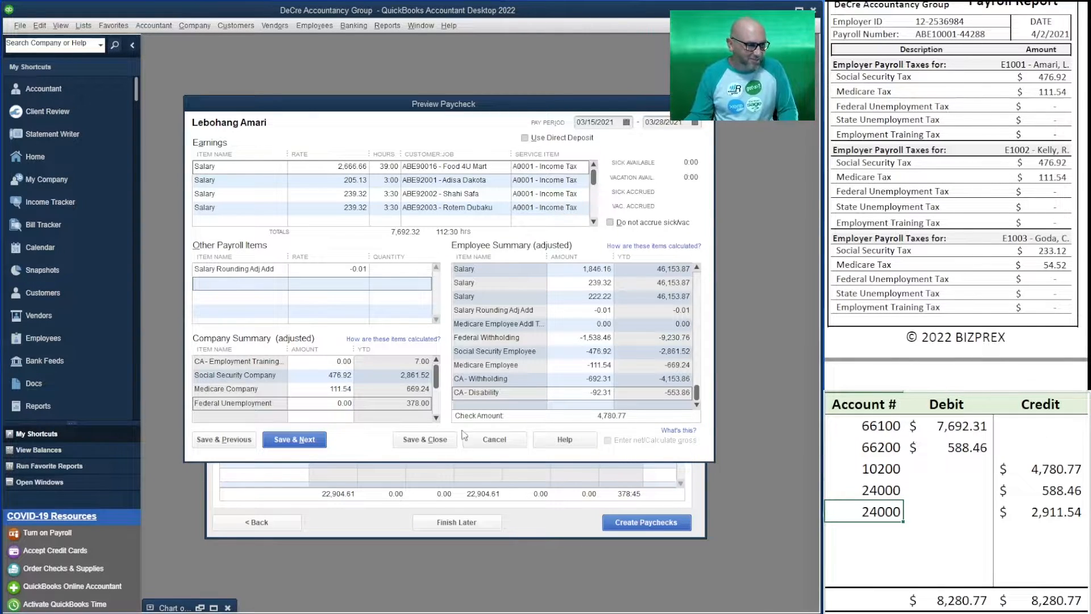
Save this paycheck and, on the next employee's, add the other payroll item Salary Rounding Adj Add with a rate of 0.02
click(294, 439)
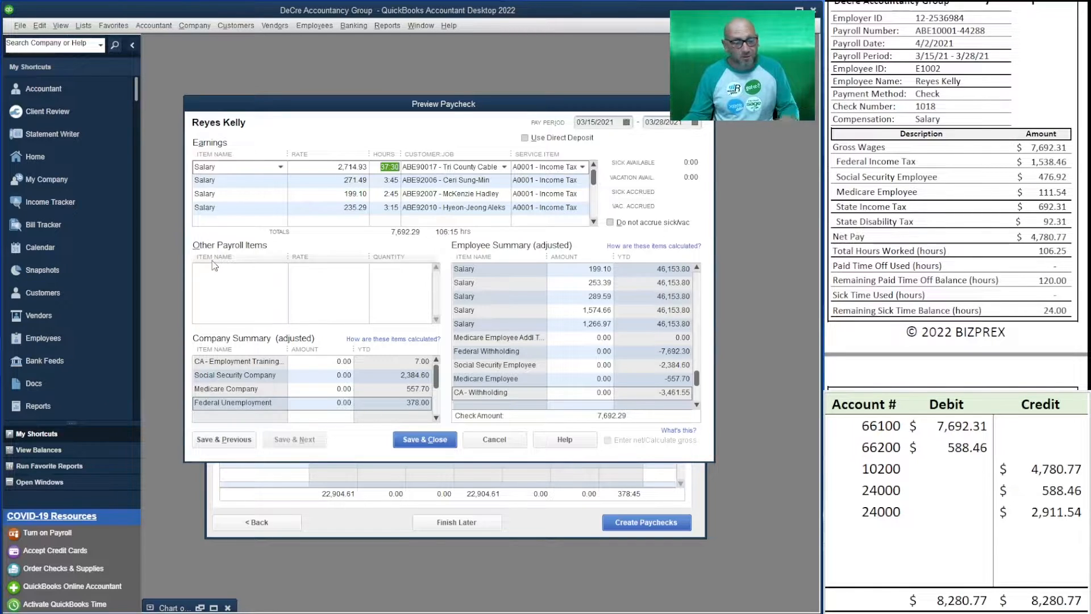
click(228, 269)
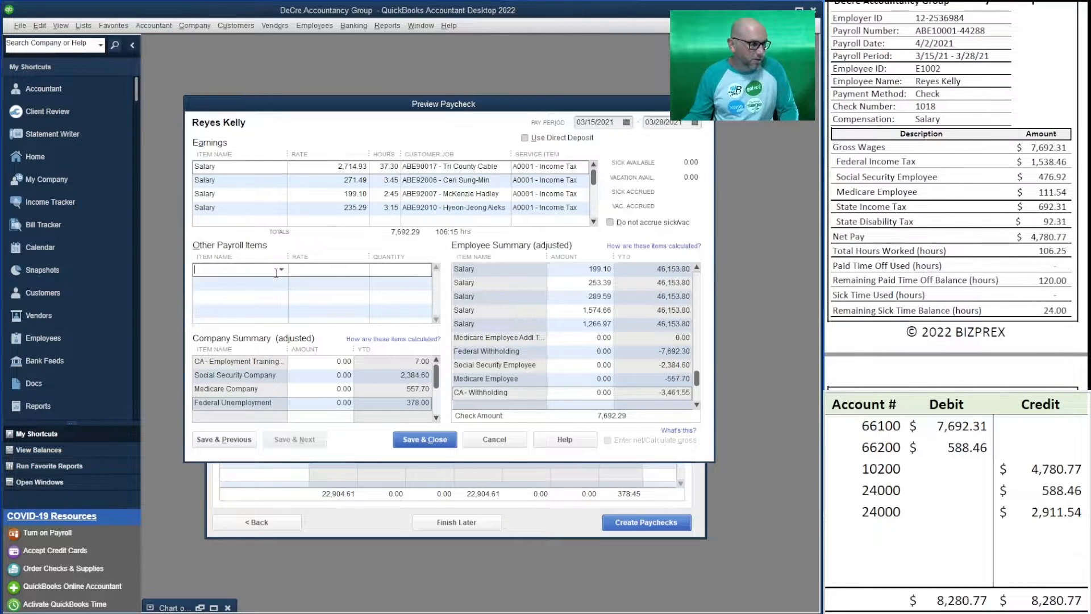
click(281, 270)
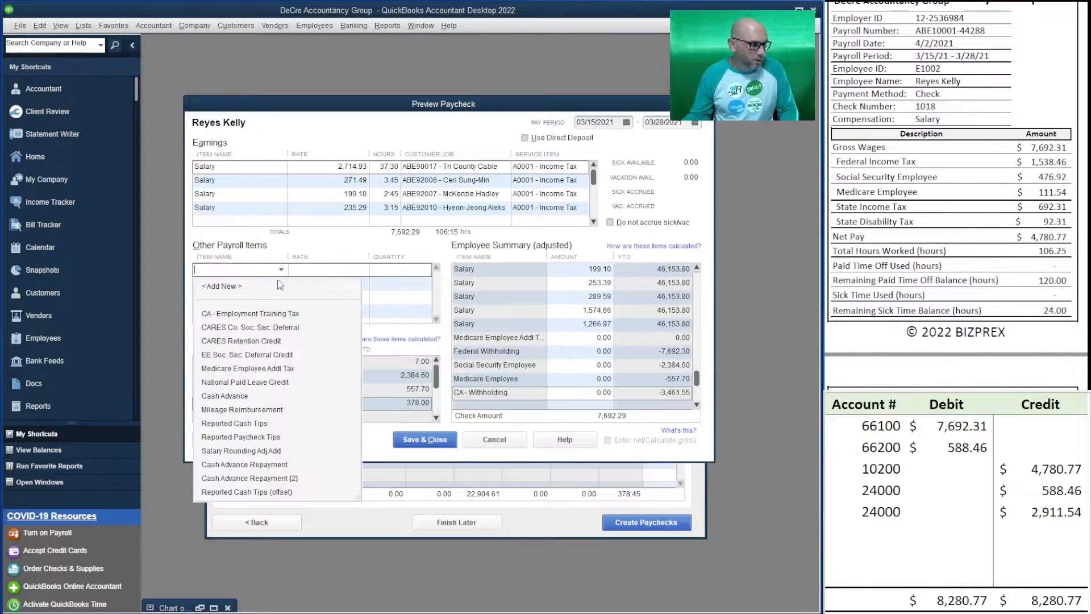
click(279, 452)
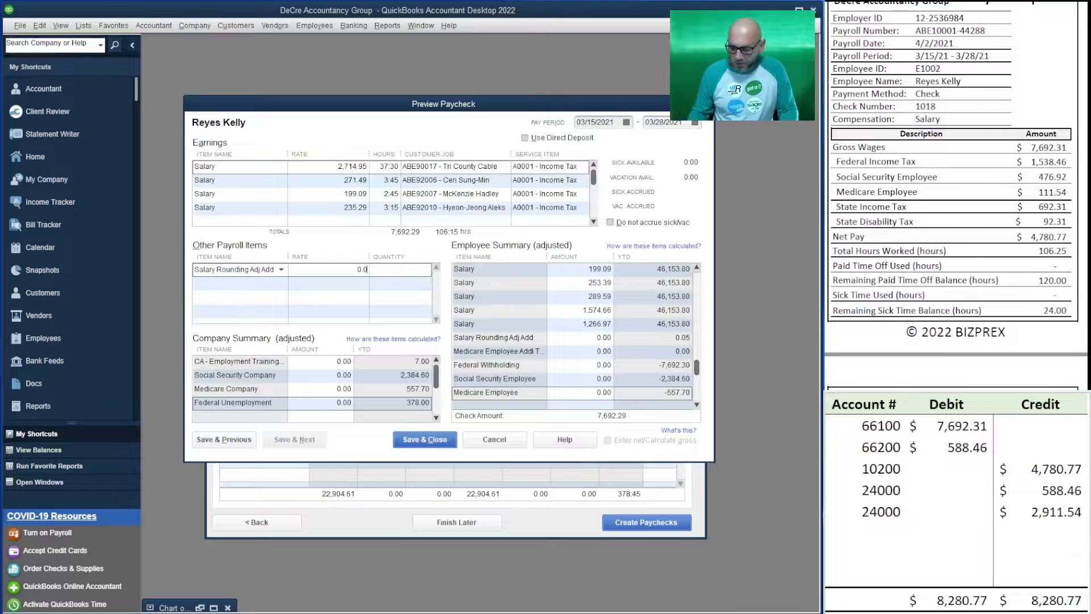
key(Down)
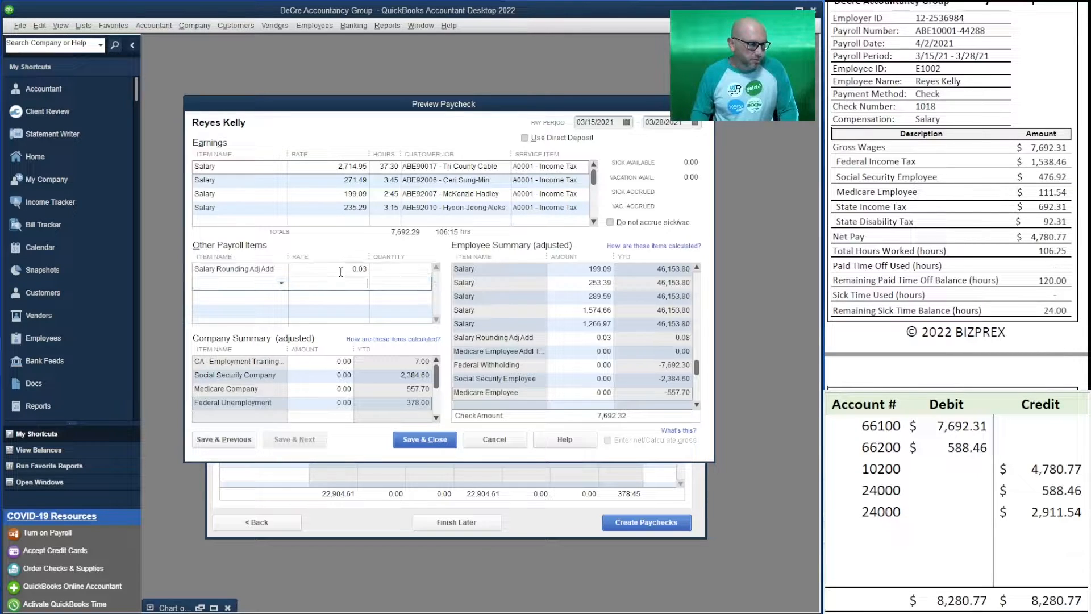
key(Up)
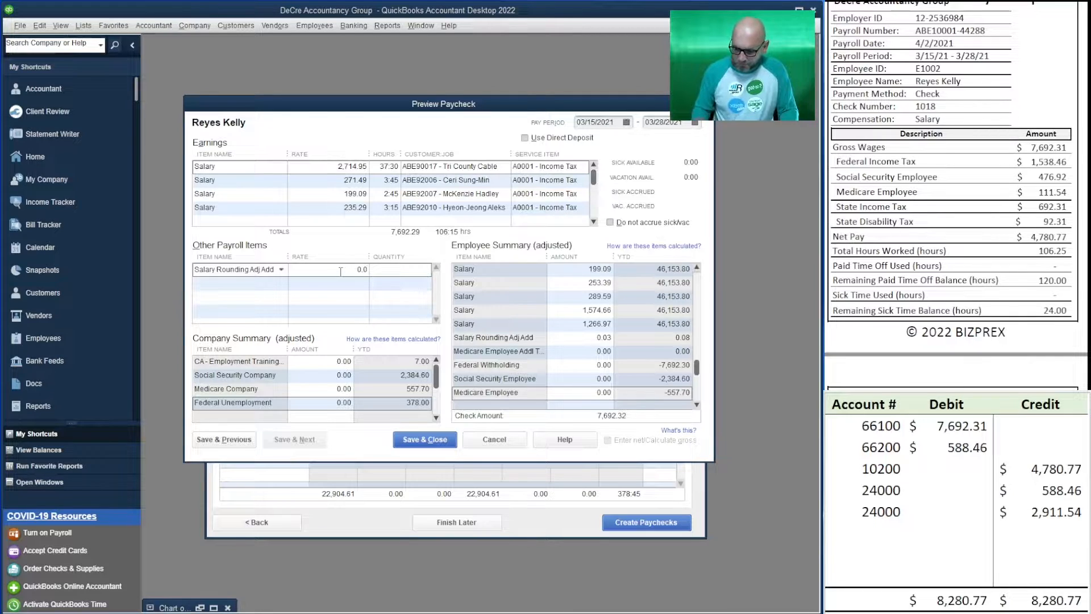
text(2)
key(Down)
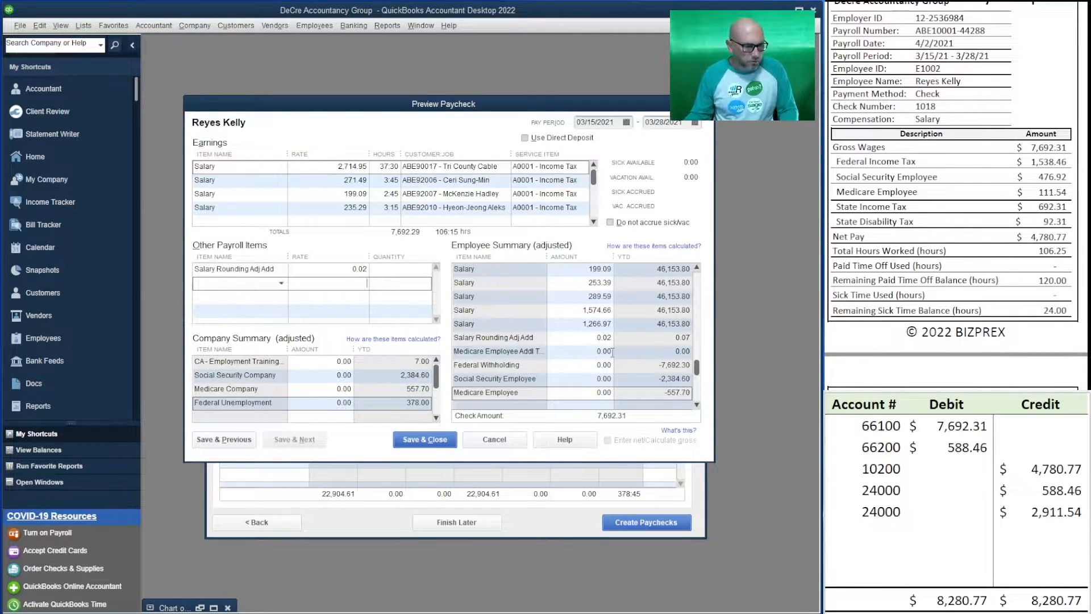
Set Federal Withholding to 1,538.46 in the second salaried employee's summary
click(593, 351)
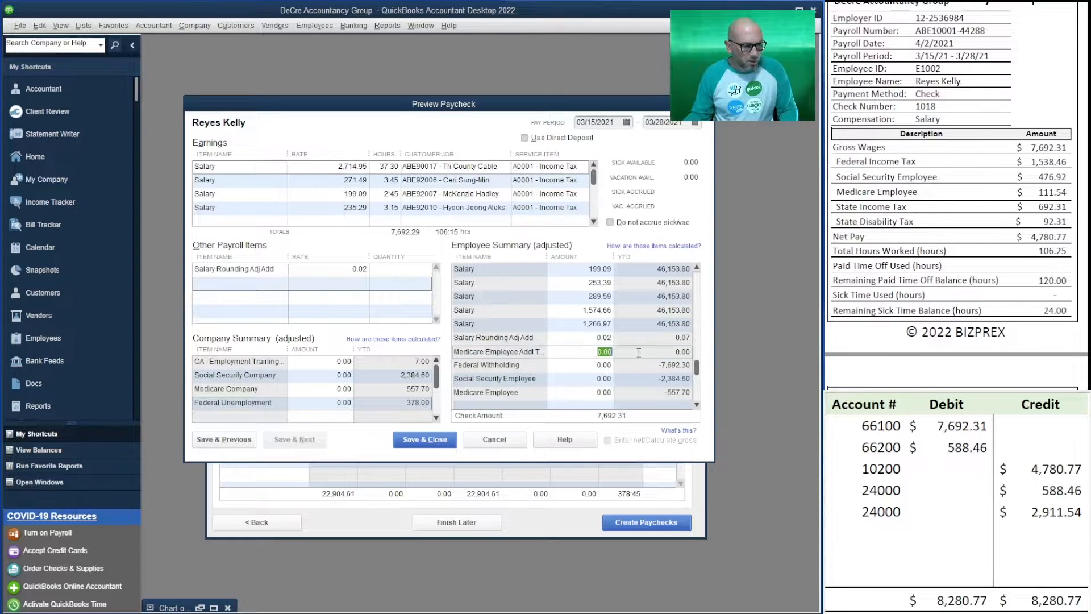
click(569, 365)
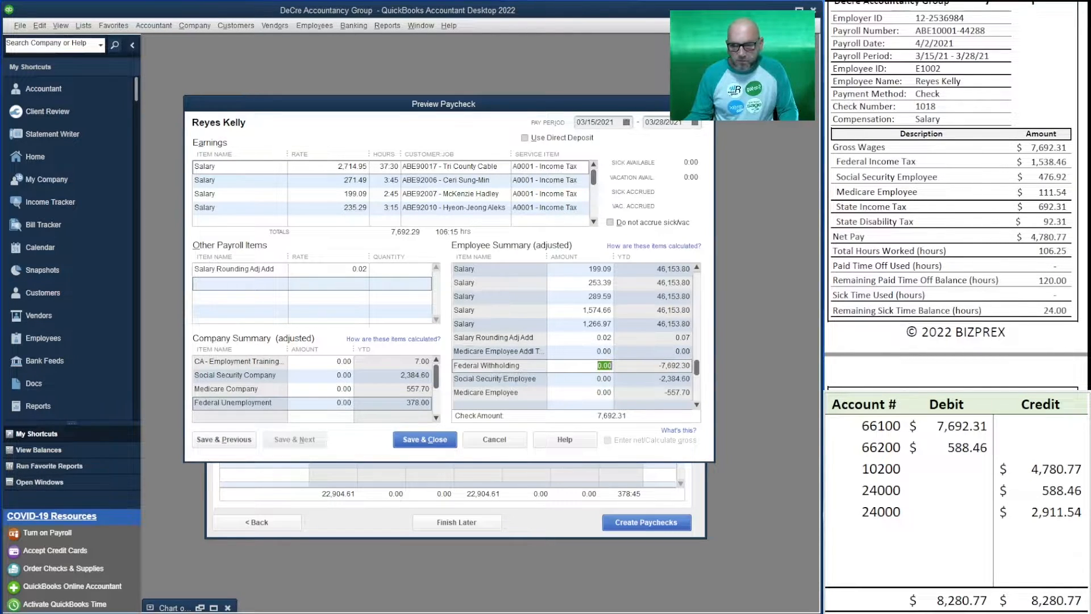
text(1)
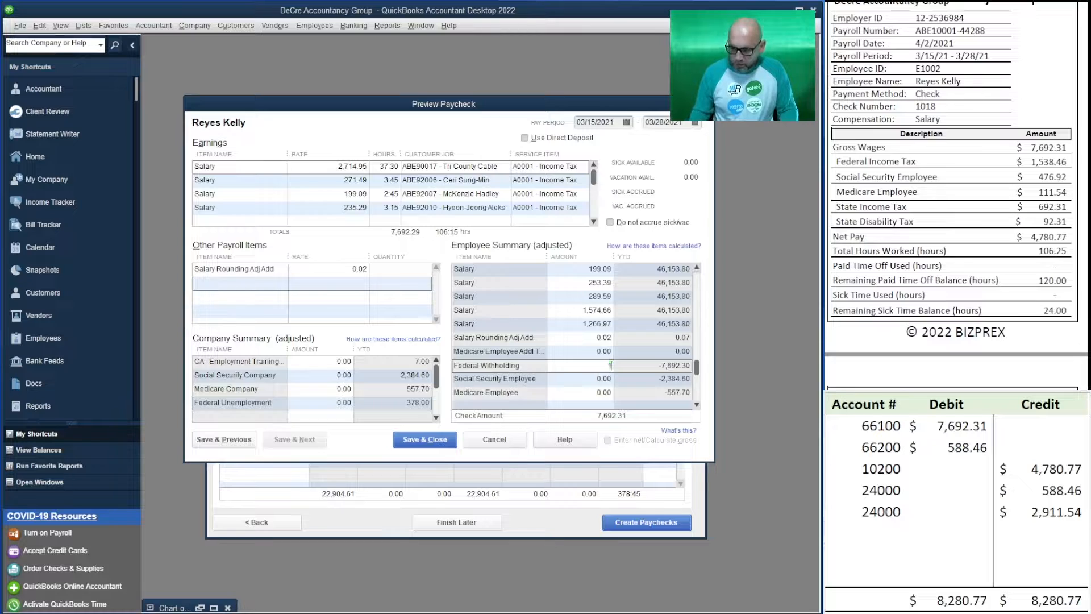
text(538.46)
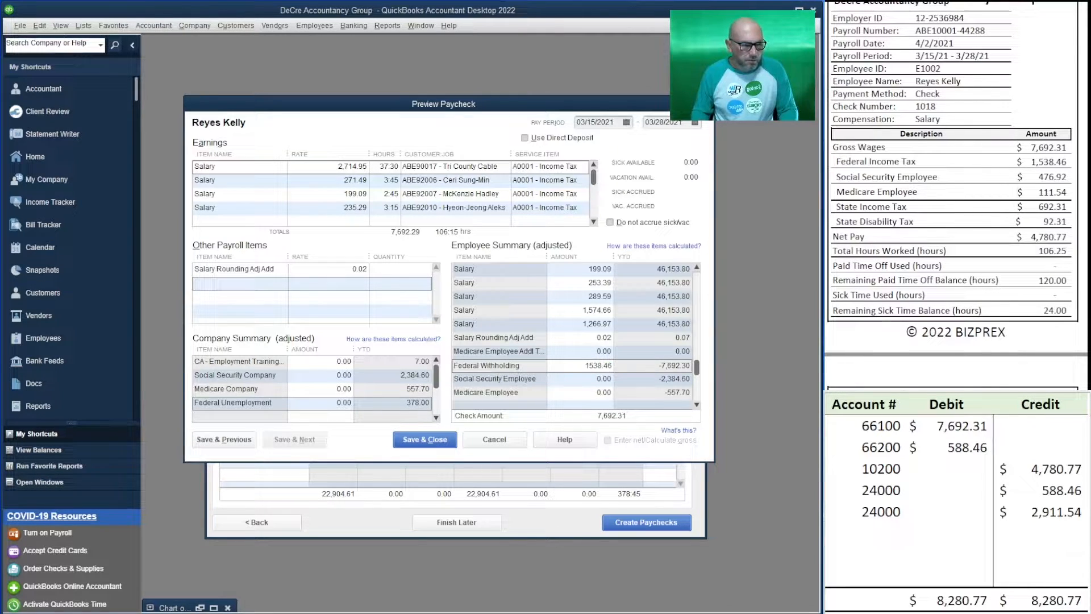
key(Tab)
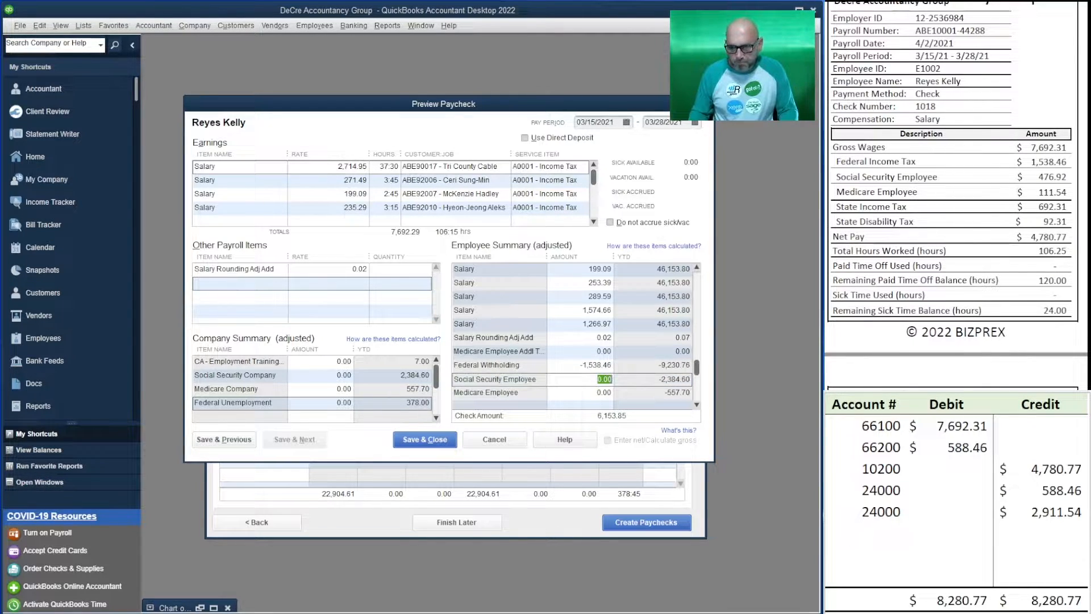
Set Social Security Employee to 476.92 and Medicare Employee to 111.54 in the second salaried employee's summary
text(476.92)
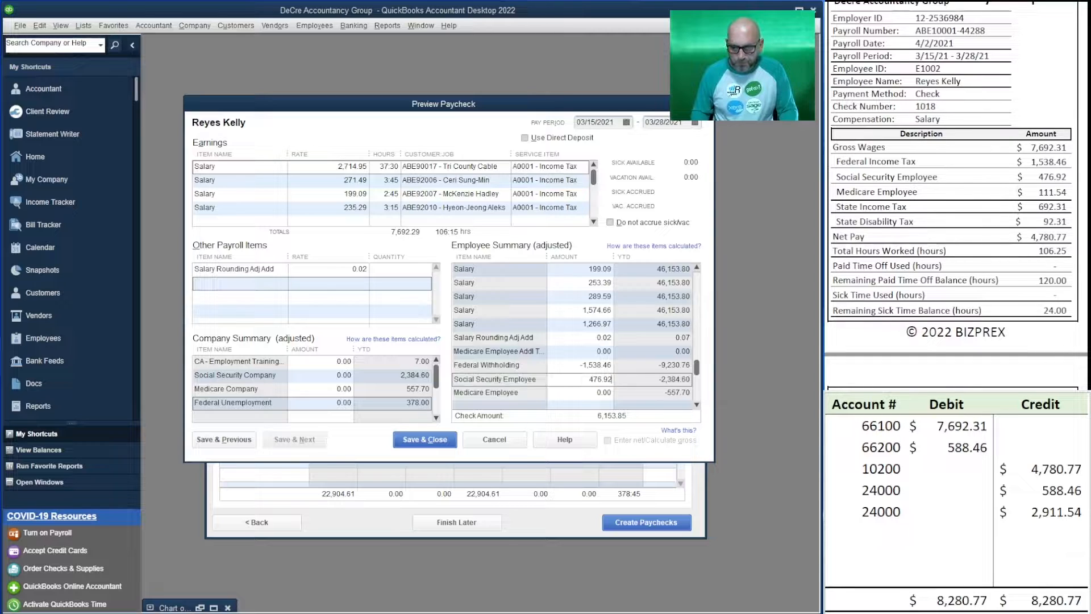
key(Tab)
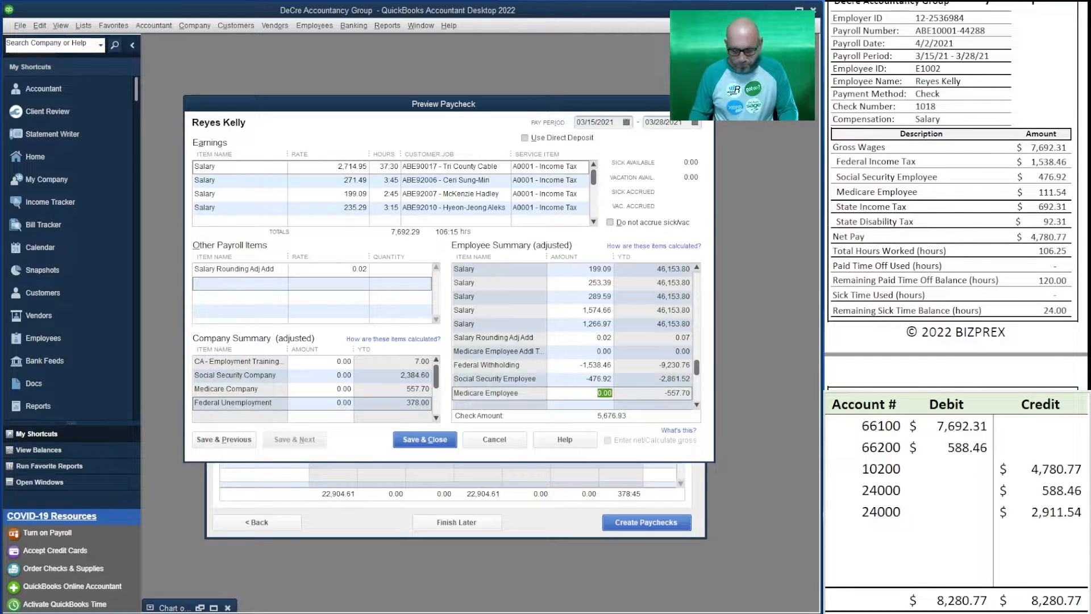
text(111.54)
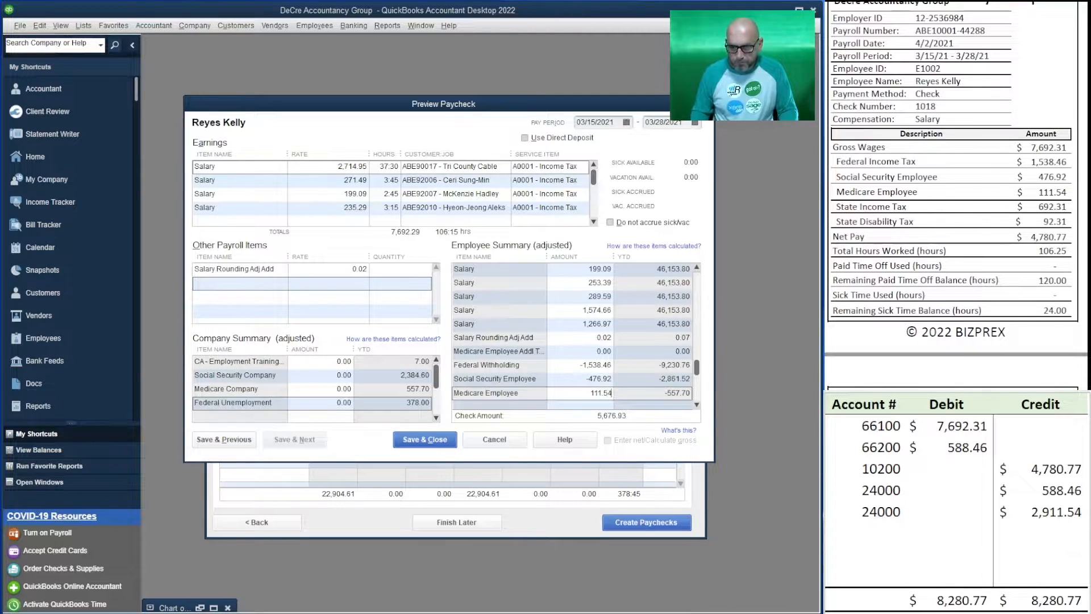
Set CA - Withholding to 692.31 and CA - Disability to 92.31 in the same employee summary
key(Tab)
text(692.31)
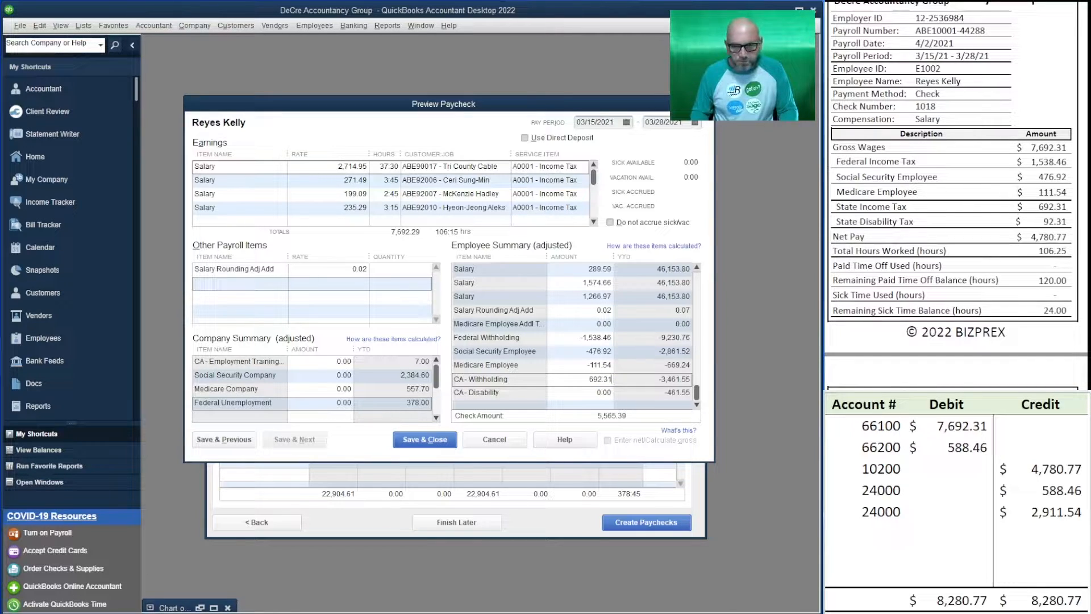
key(Tab)
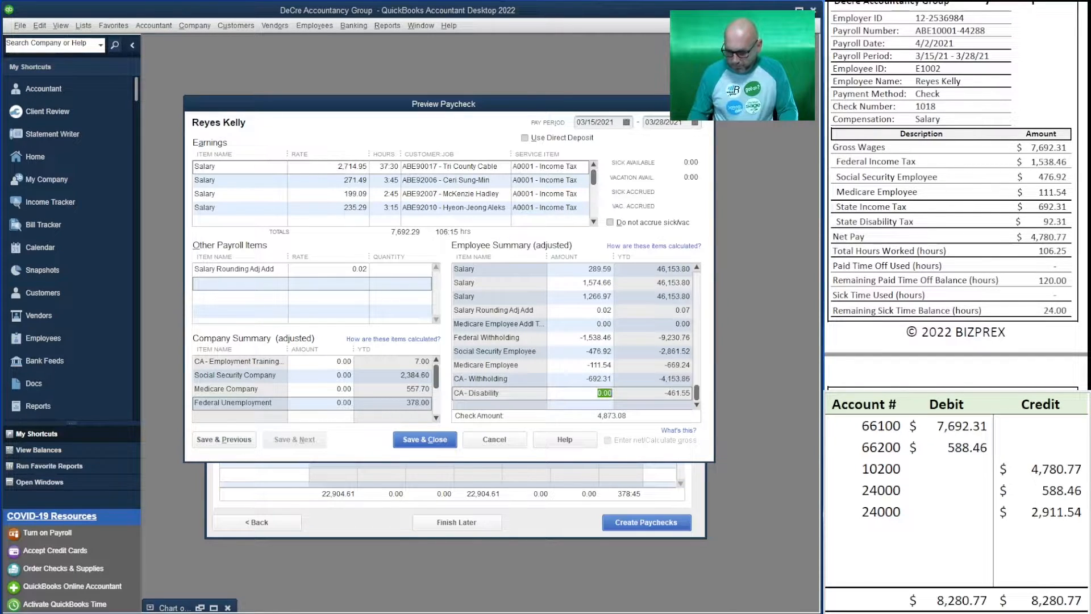
text(92.31)
key(shift+Tab)
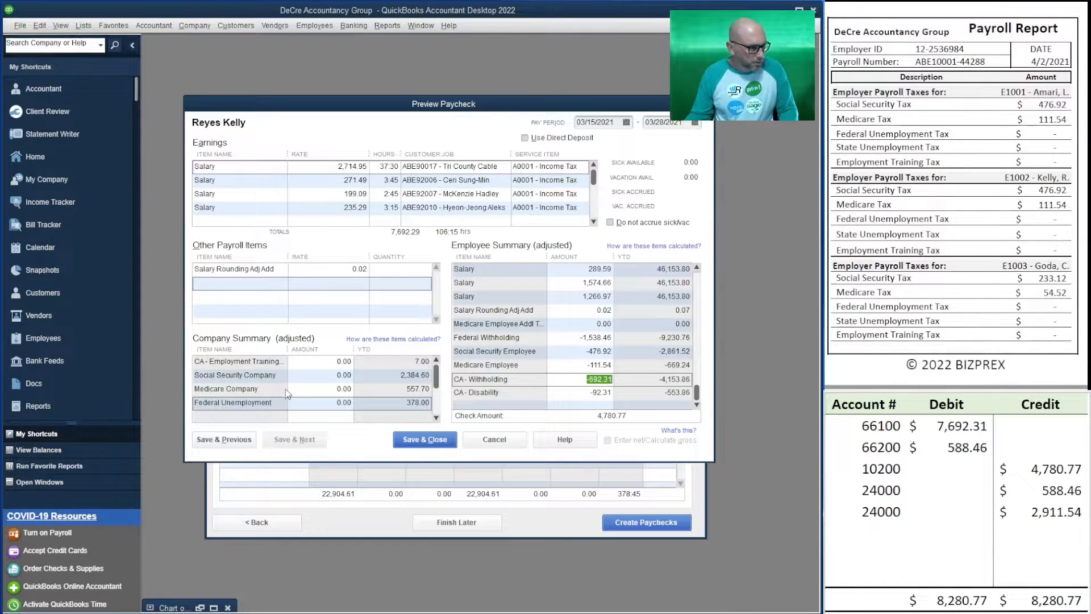
Set Social Security Company to 476.92 and Medicare Company to 111.54 in this paycheck's company summary
click(321, 376)
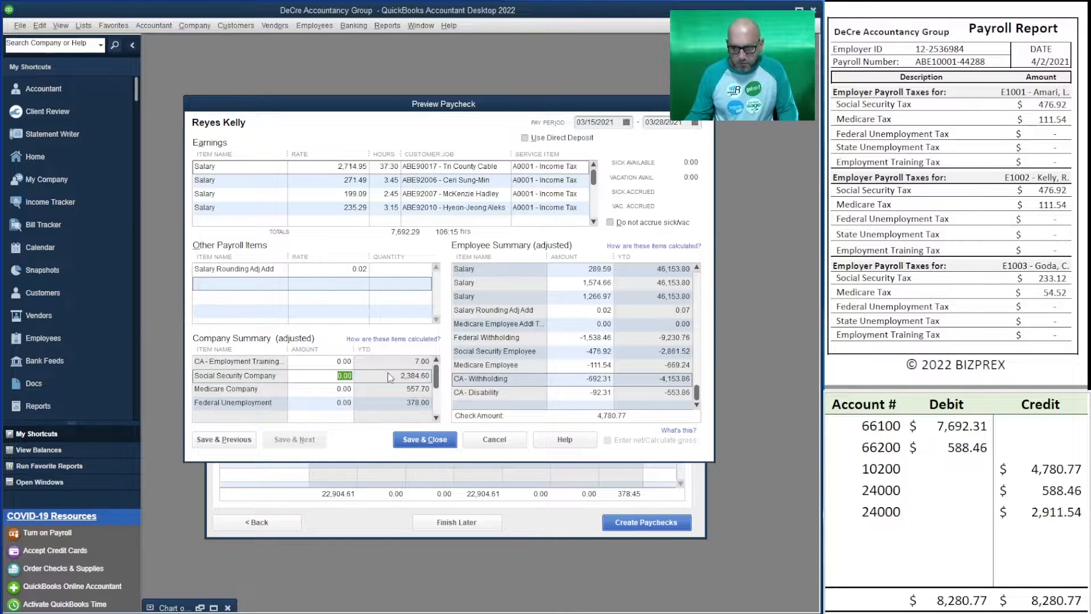
text(476.92)
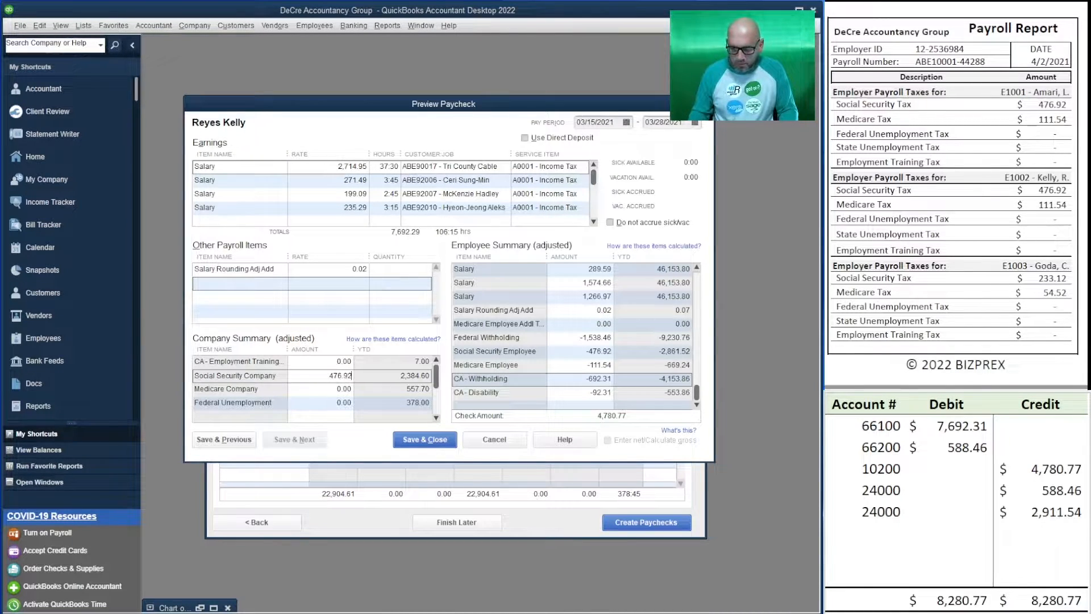
key(Tab)
text(111.54)
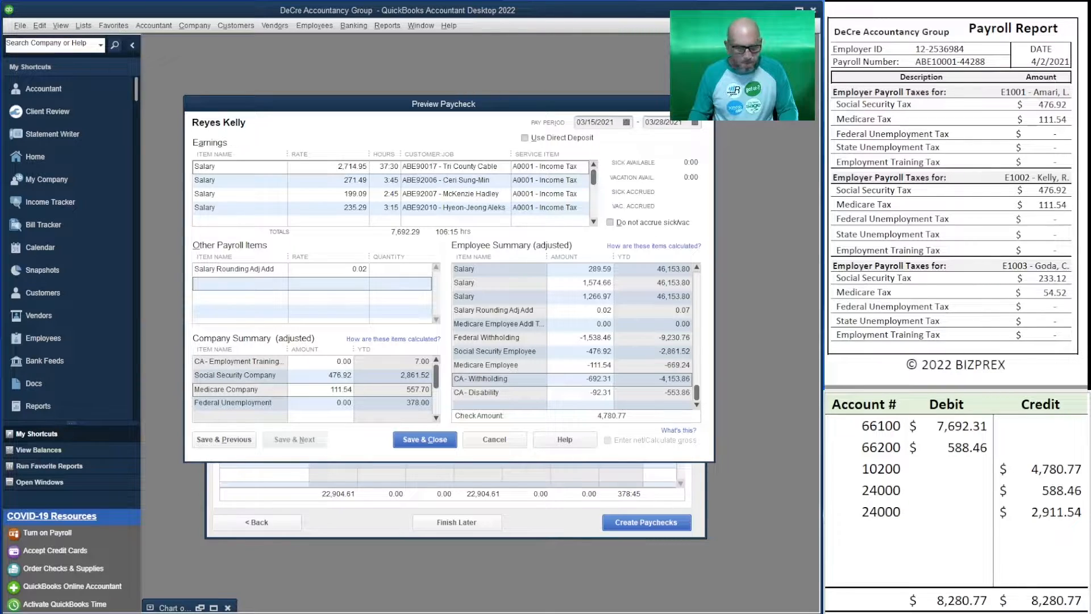
key(Tab)
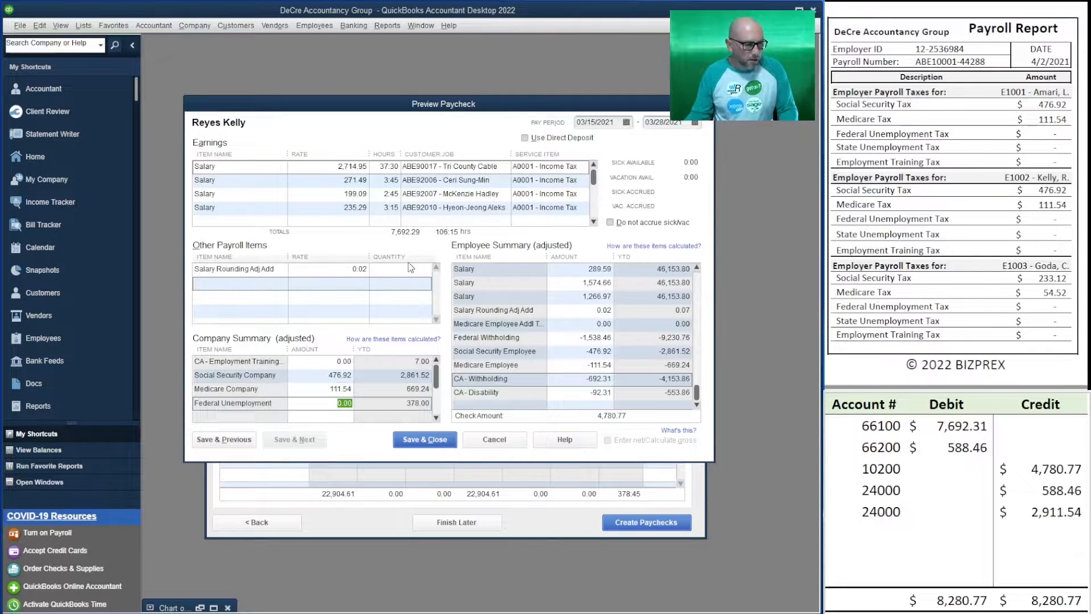
click(863, 511)
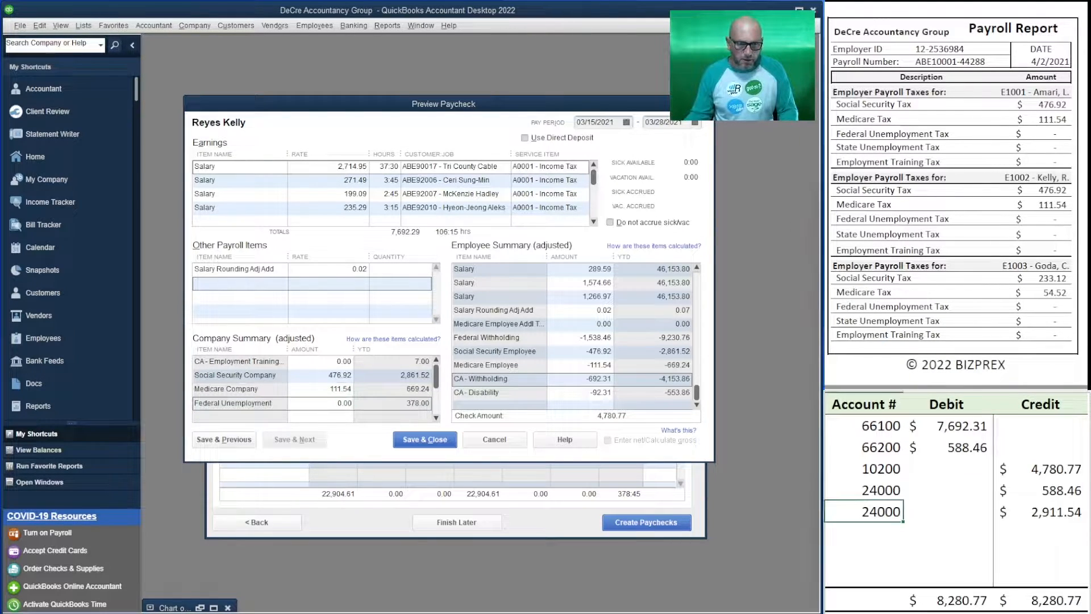
click(968, 447)
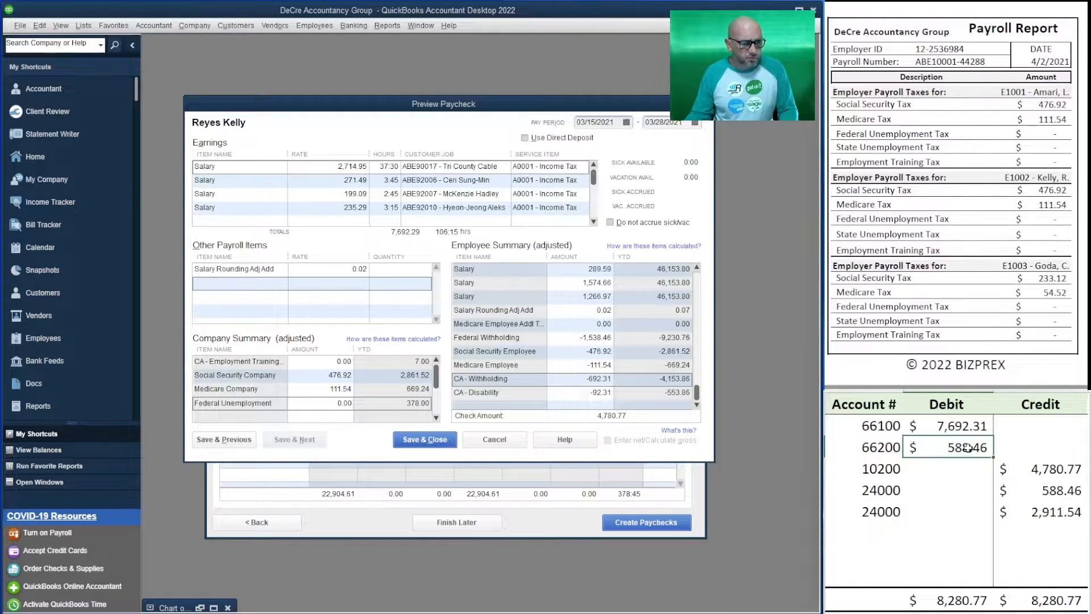
click(964, 469)
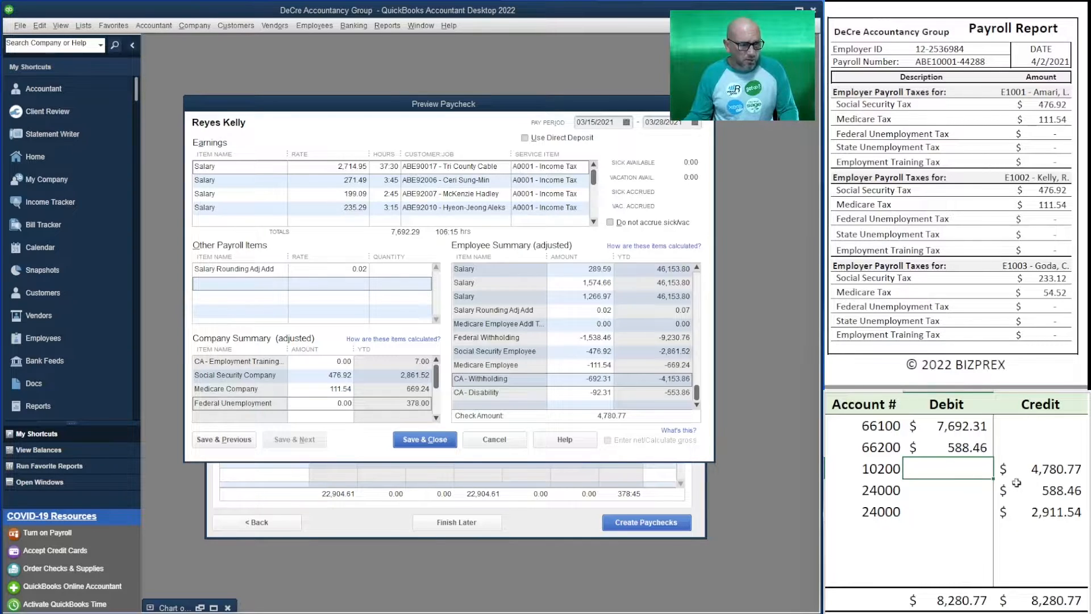
click(1044, 492)
Calculate the second 24000 line's credit as the sum of the withheld taxes, =1538.46+476.92+111.54+692.31+92.31
click(1039, 513)
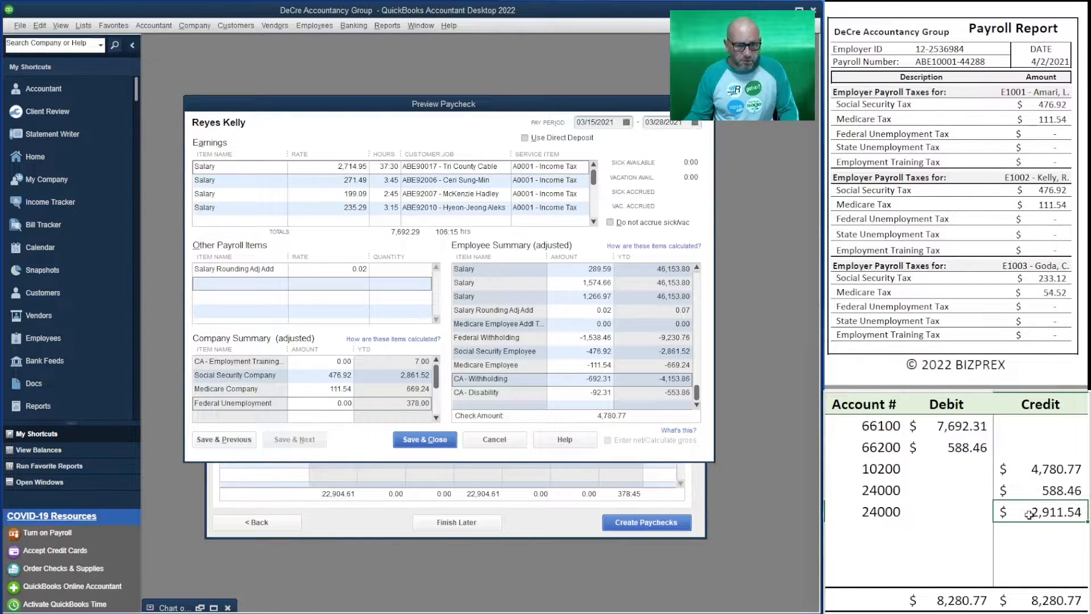
text(=)
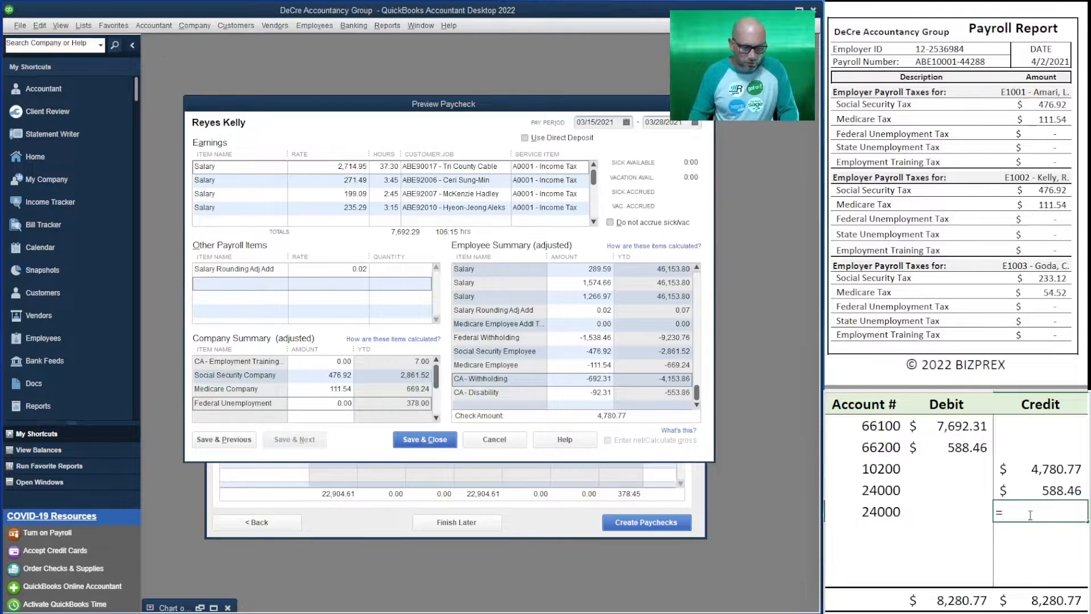
text(1538)
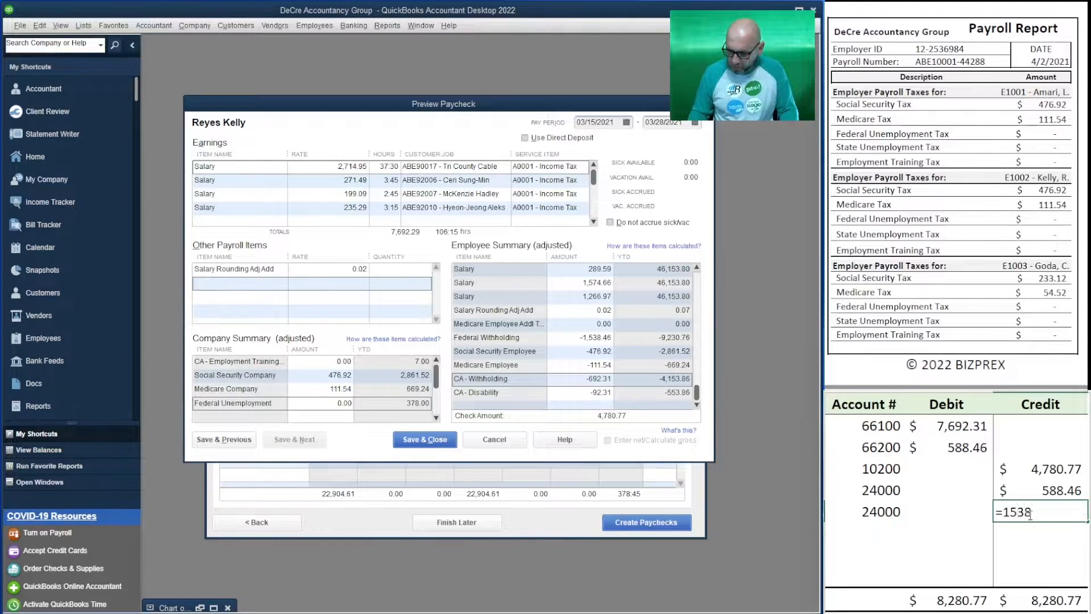
text(.46+)
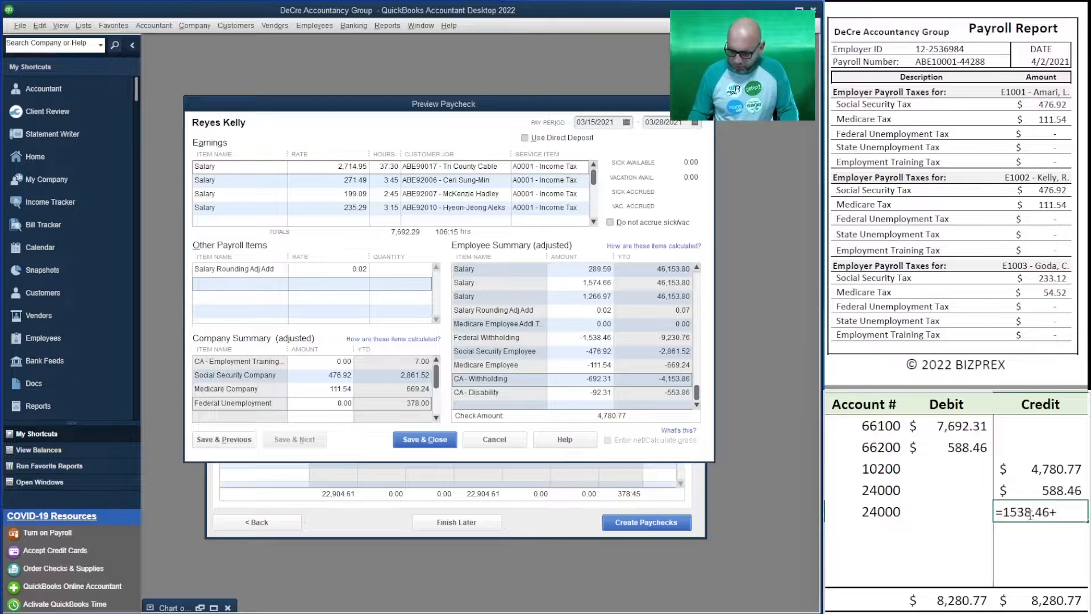
text(476.92)
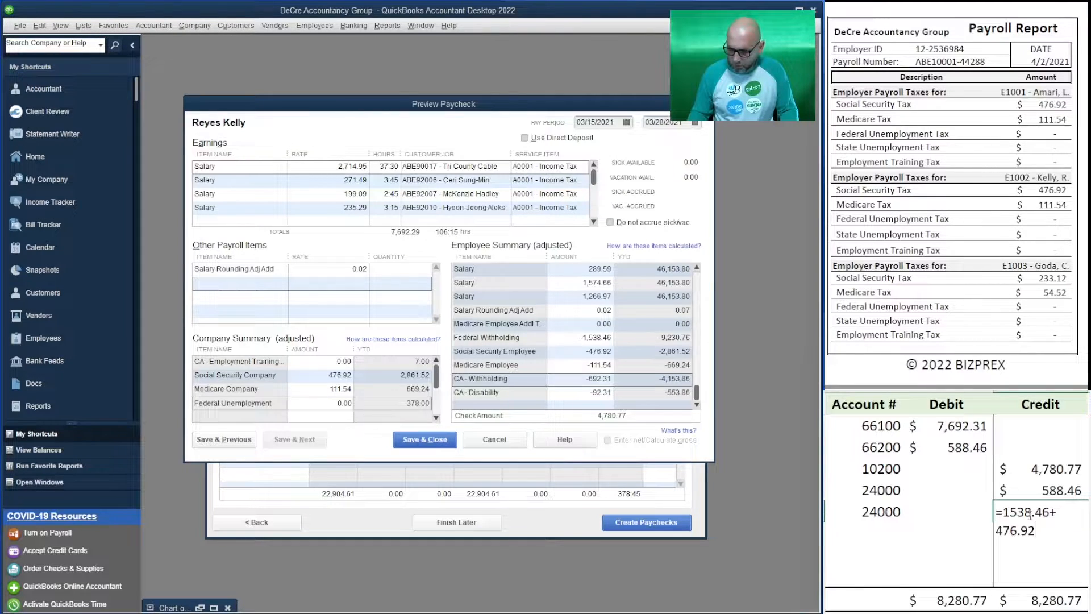
text(+111.)
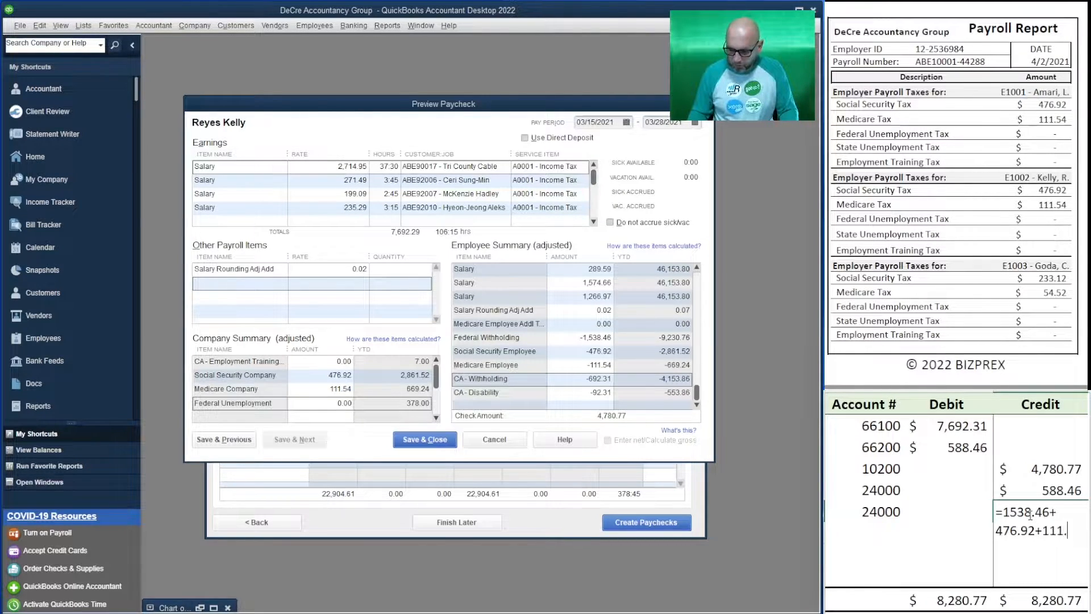
text(54+96)
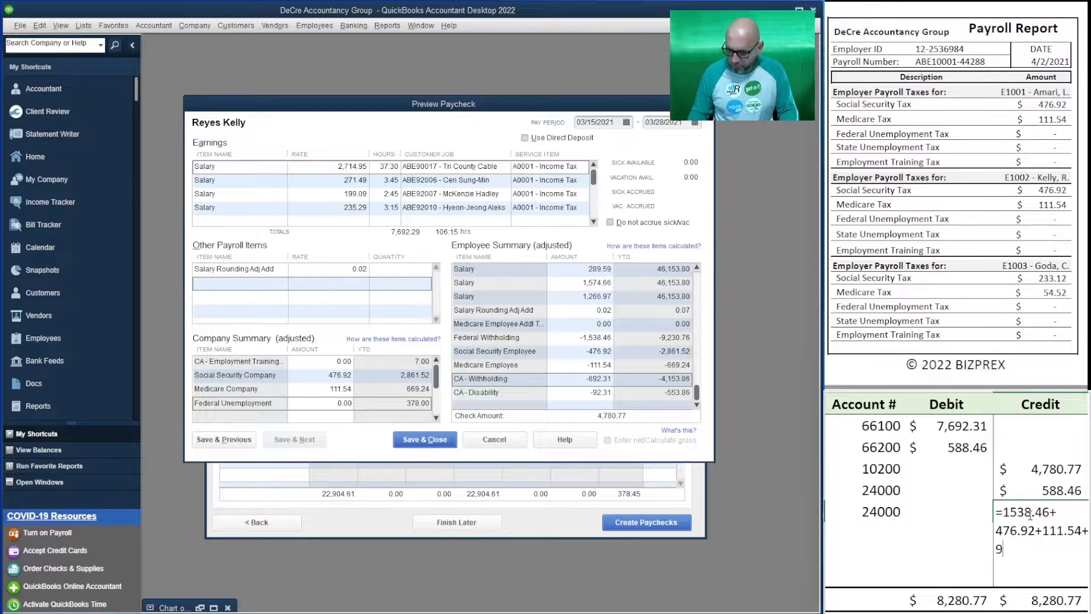
key(BackSpace)
key(BackSpace)
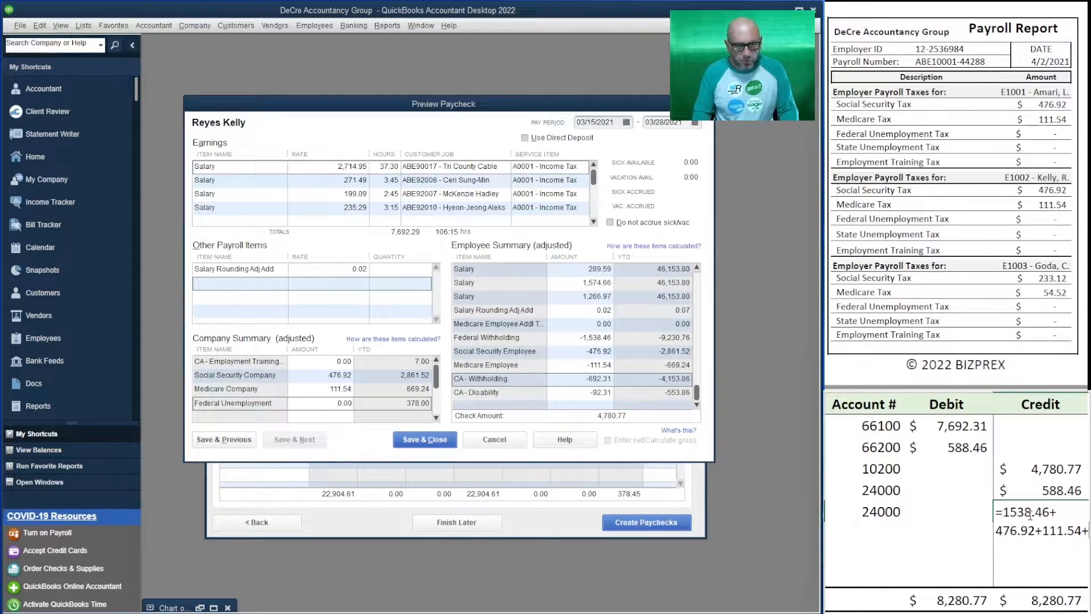
text(692.)
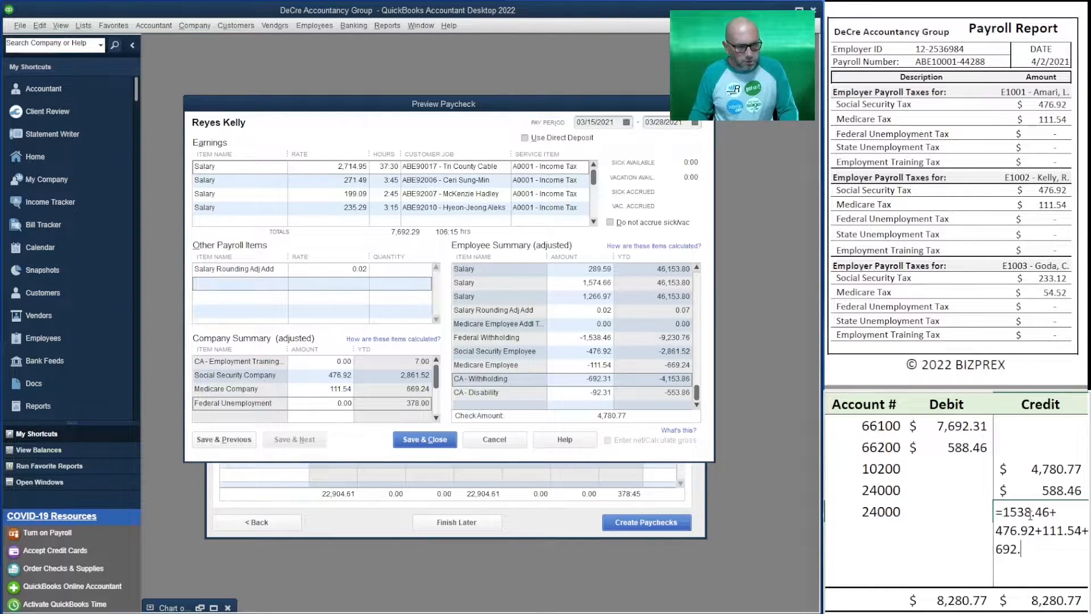
text(31+92.31+9)
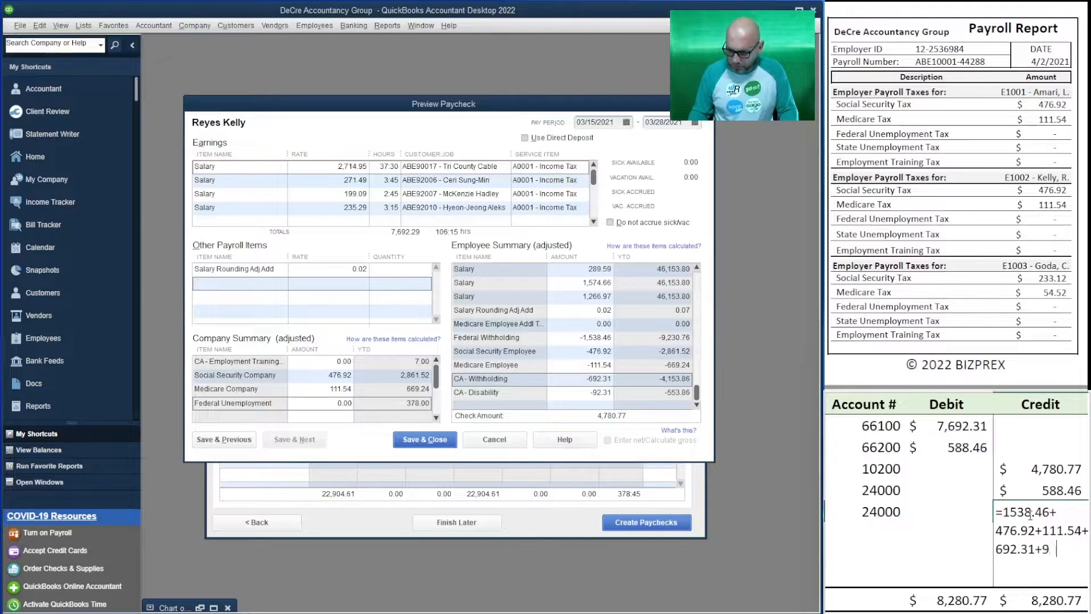
key(Return)
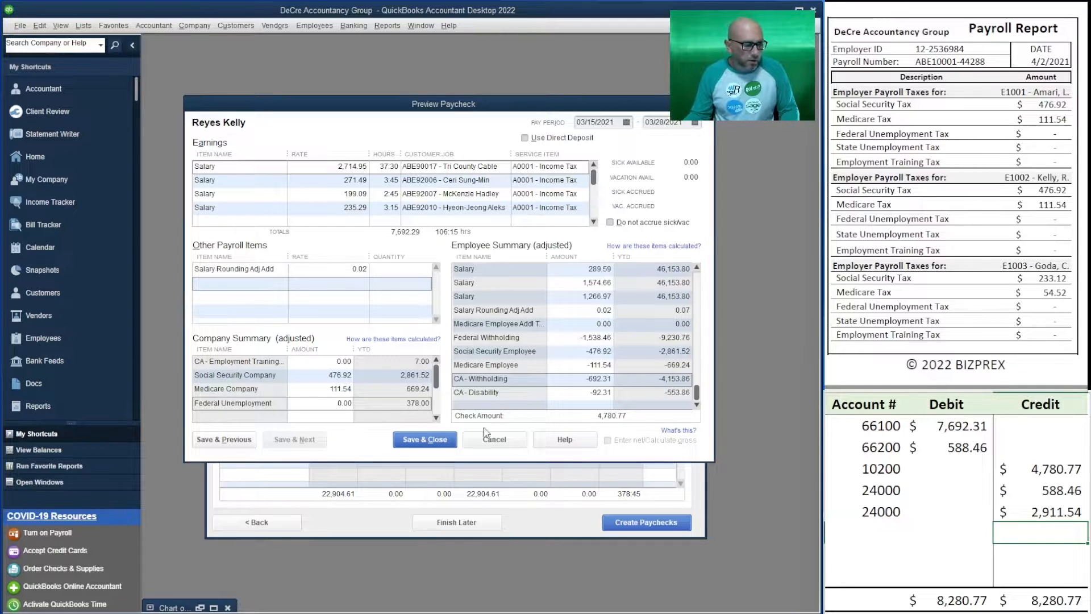
Save and close the paycheck, and set the worksheet debits to 22,904.62 for 66100 and 2,040.56 for 66200
click(425, 439)
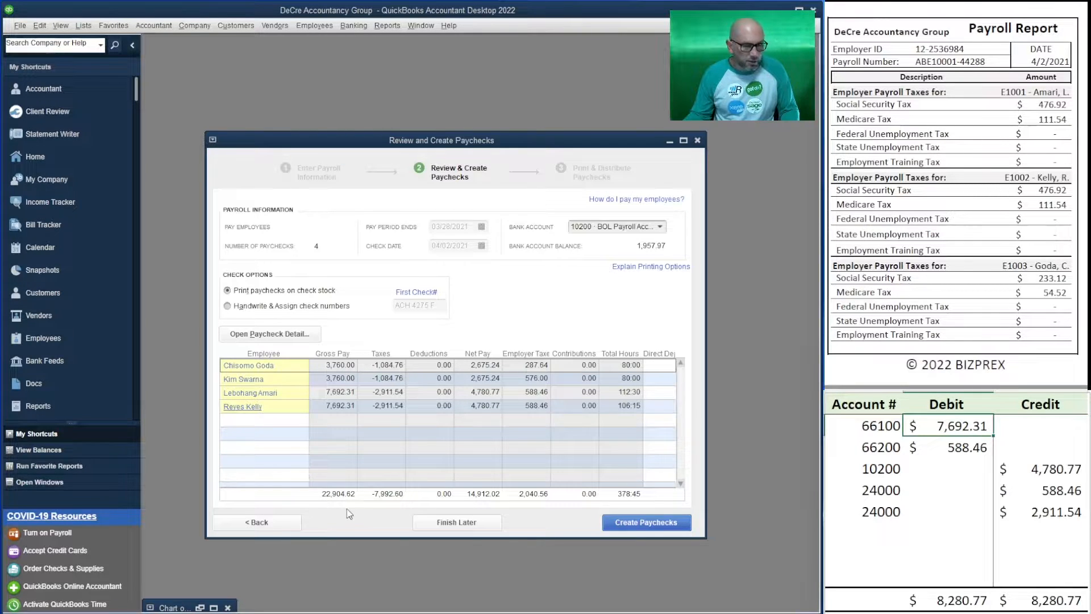
text(22,904.)
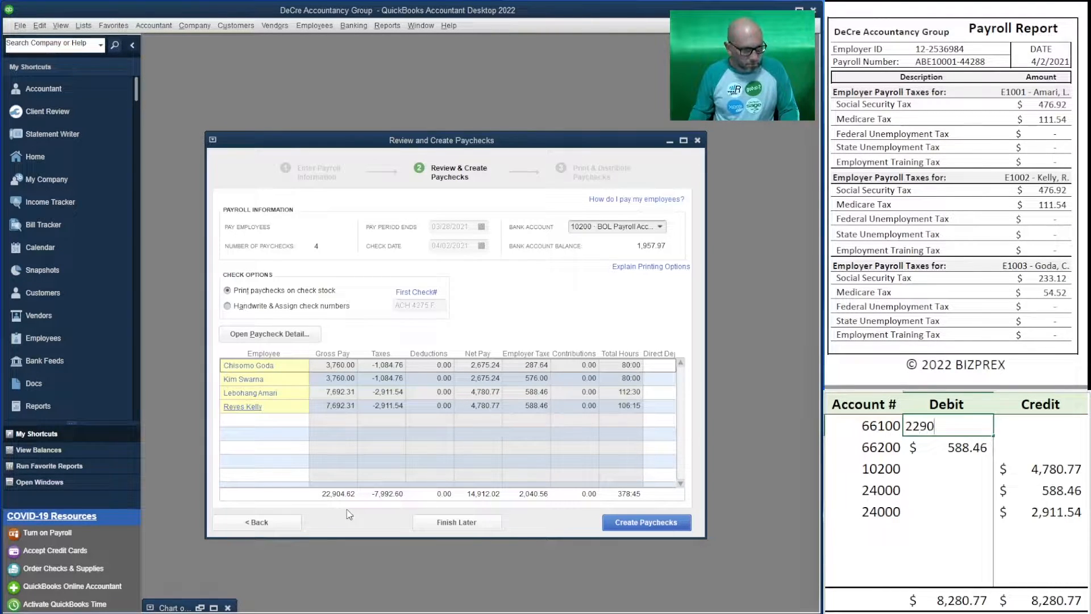
text(62)
key(Return)
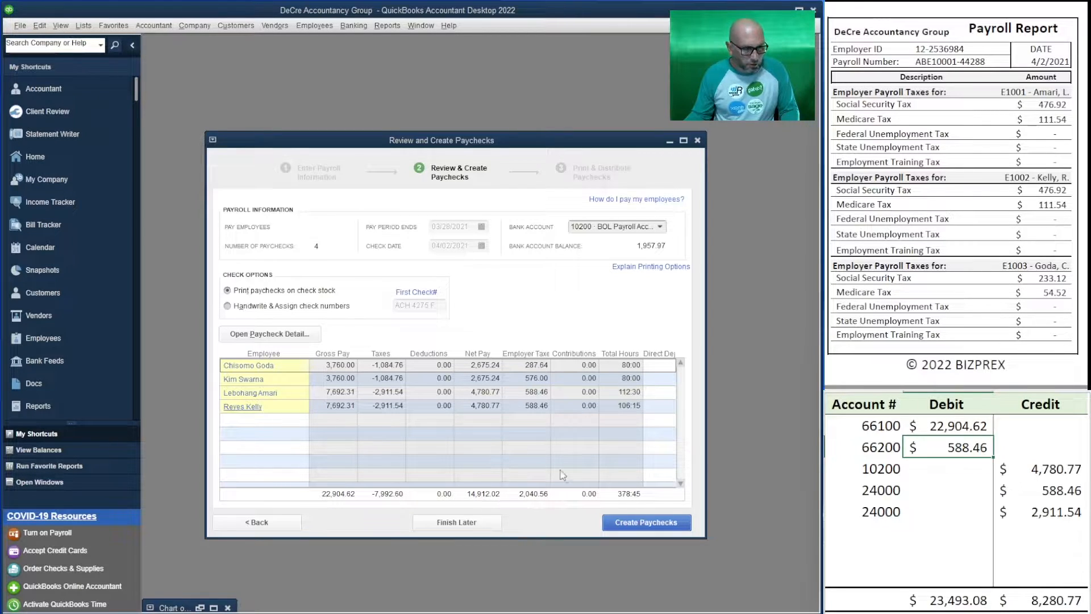
text(2040.56)
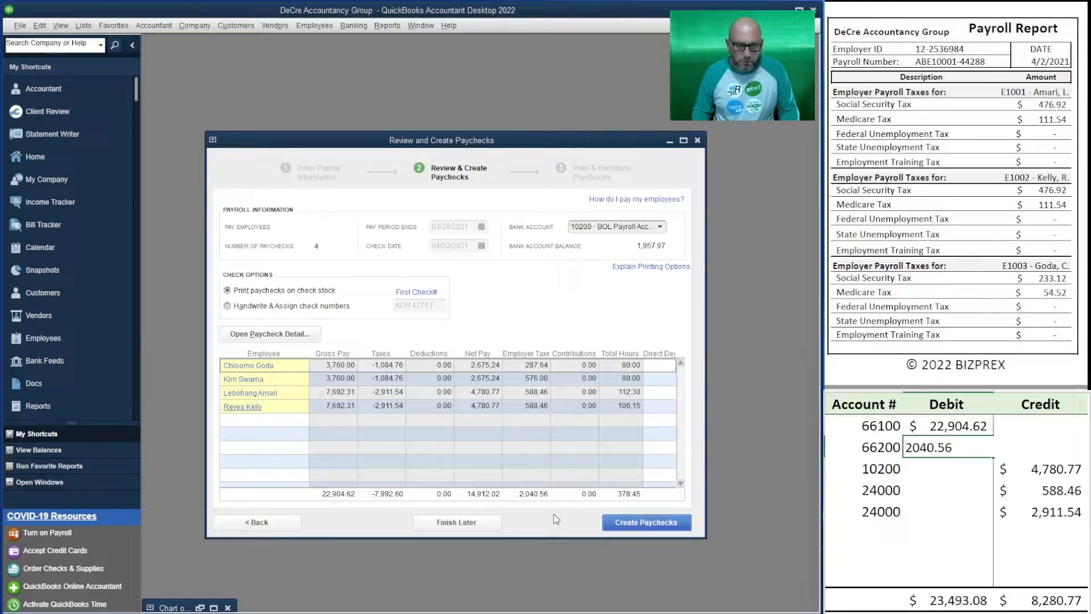
key(Return)
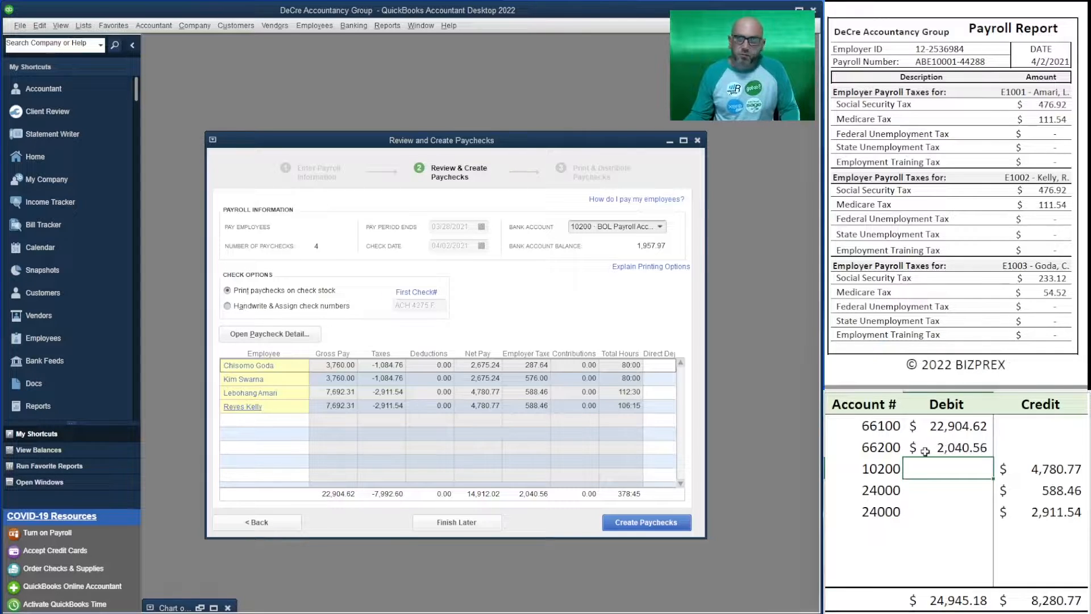
Enter the total net pay of 14,912.02 as the credit on the worksheet's 10200 line
click(1051, 473)
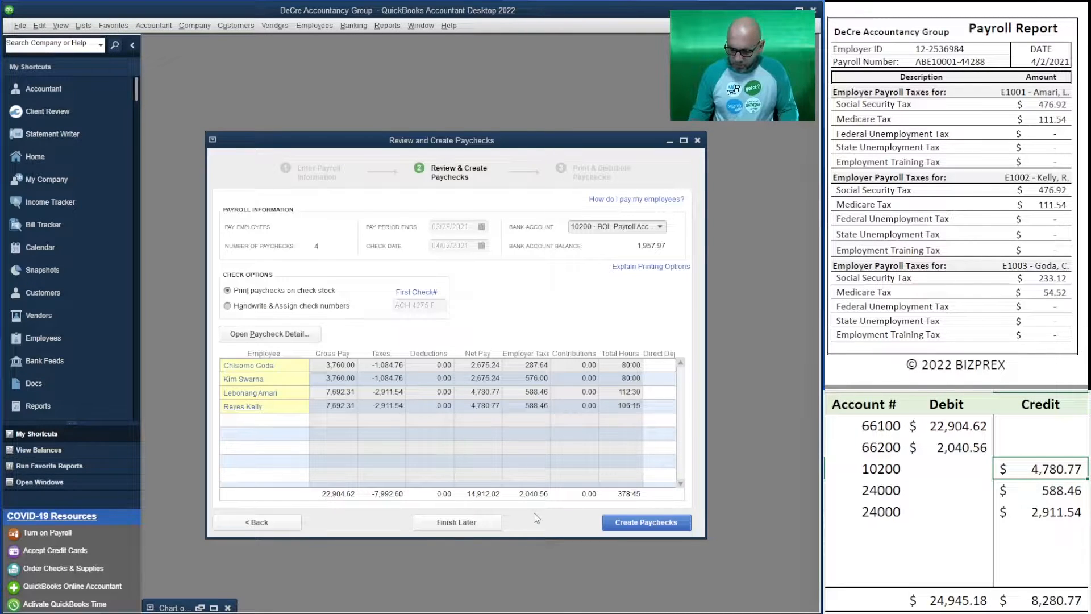
text(14,)
text(912.02)
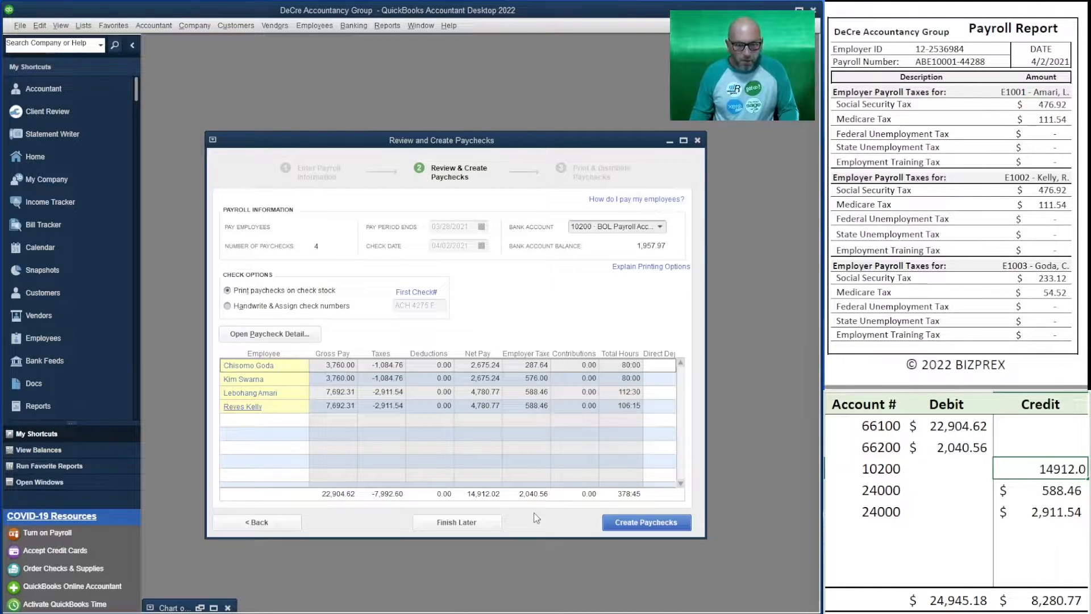
key(Return)
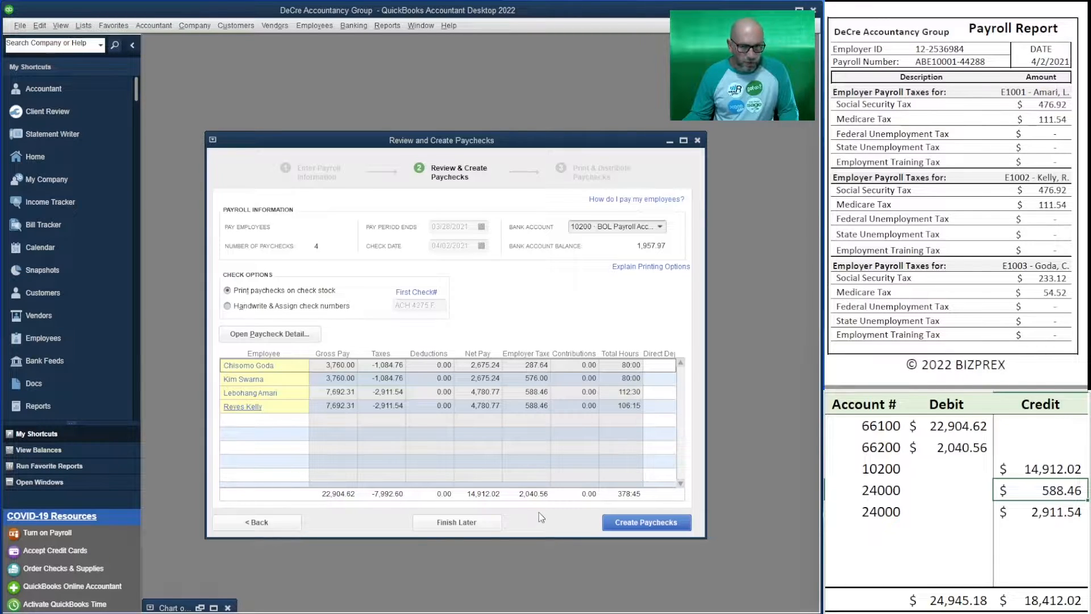
Set the credits on the two 24000 lines to 2,040.56 for employer taxes and 7,992.60 for employee taxes
text(2,0)
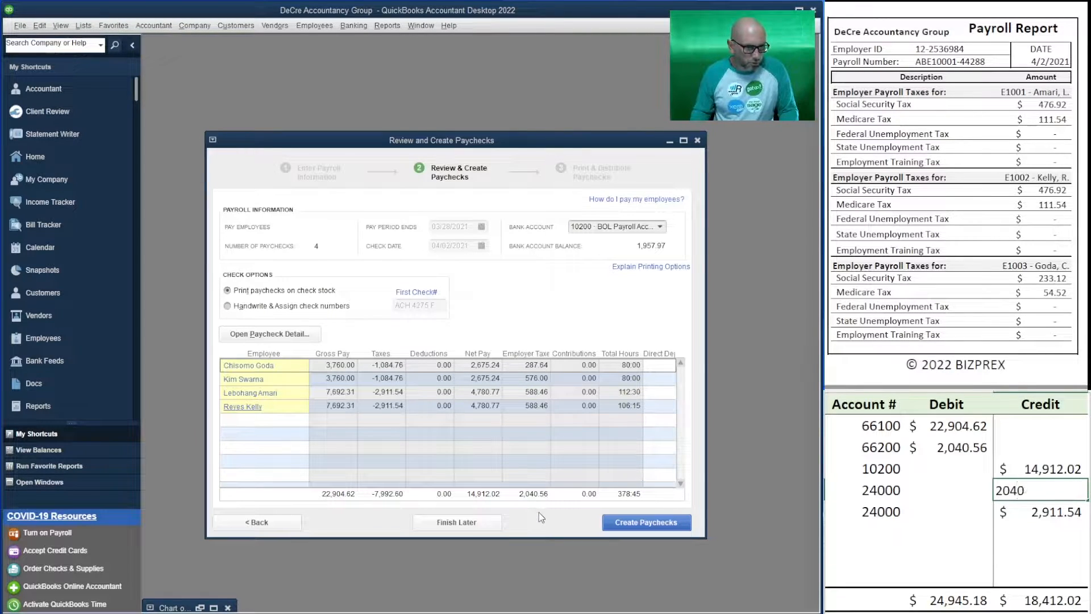
text(40.56)
key(Return)
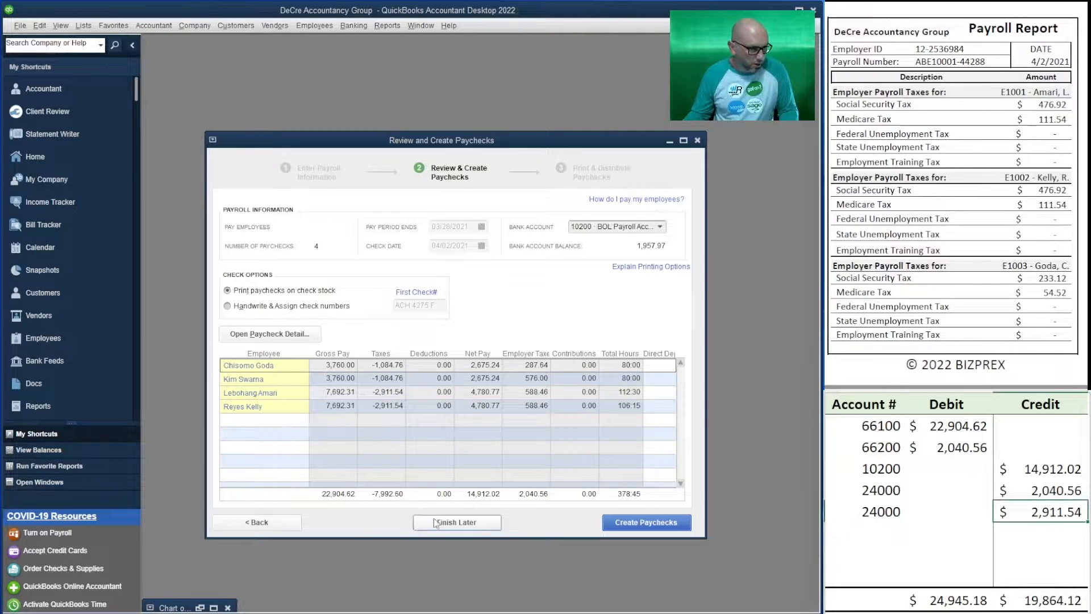
text(7)
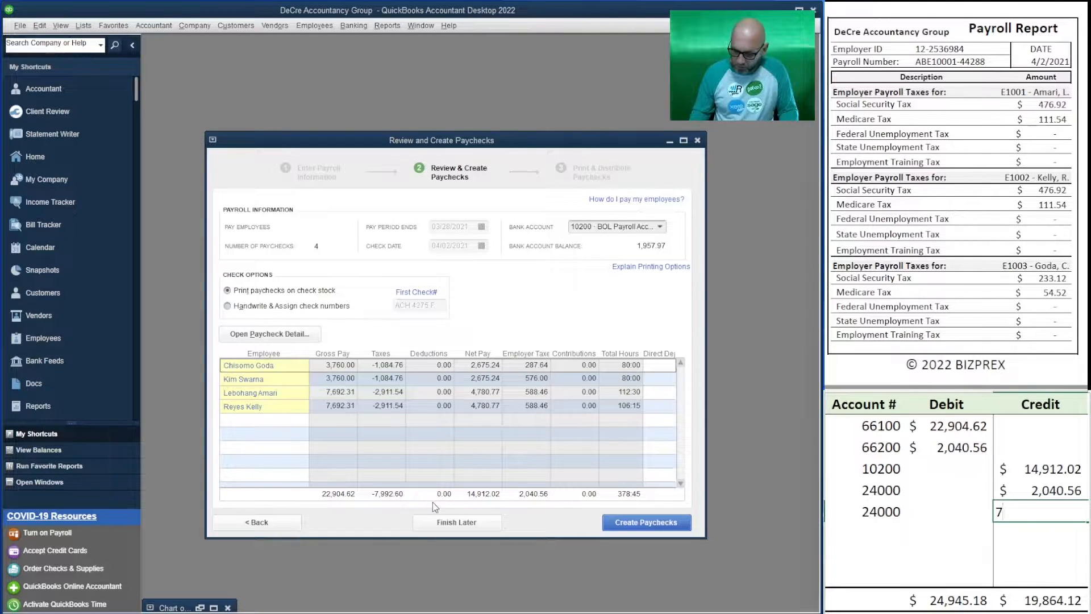
text(992.60)
key(Return)
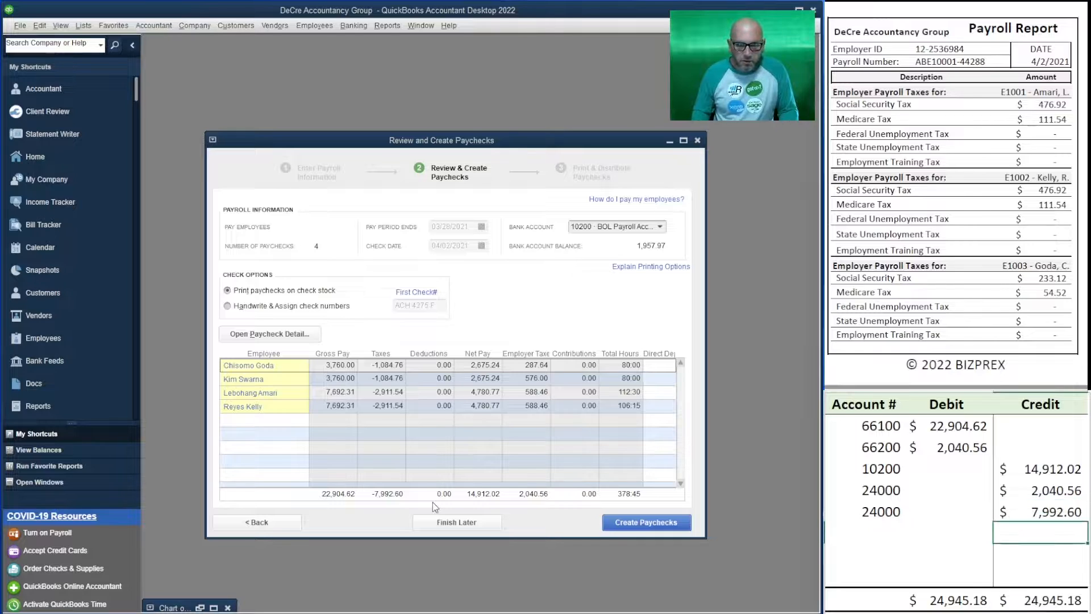
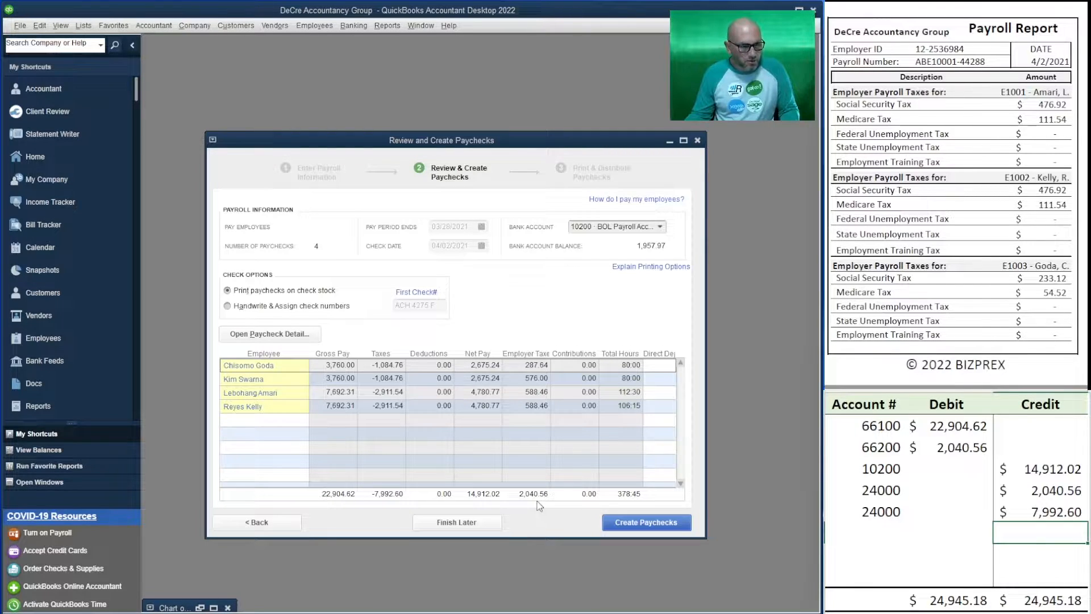
Create the paychecks and choose all four for printing from the 10200 payroll account, starting with check number 1017
click(644, 523)
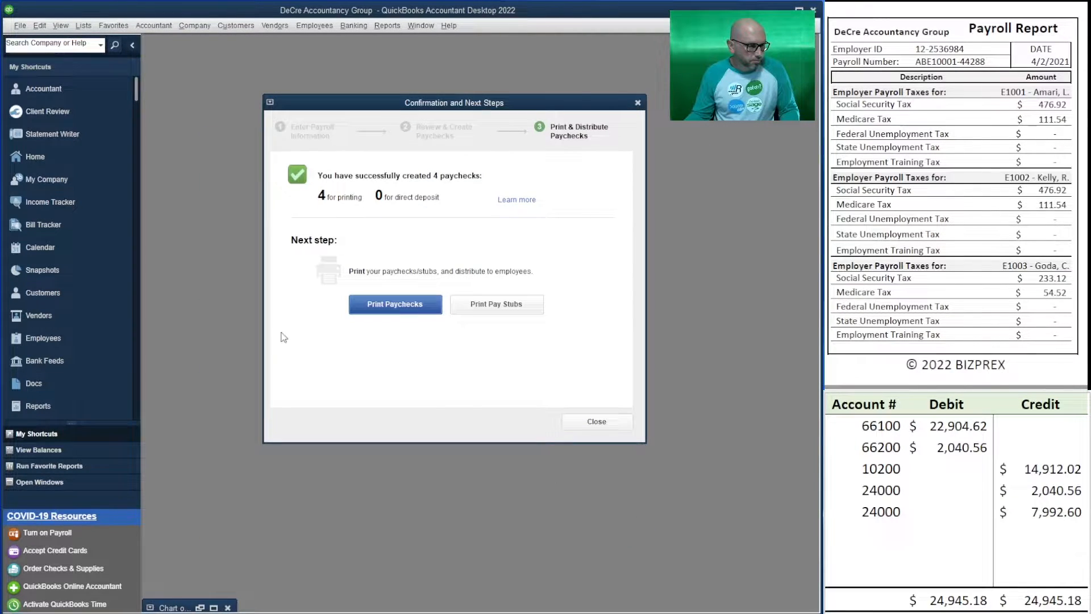
click(386, 309)
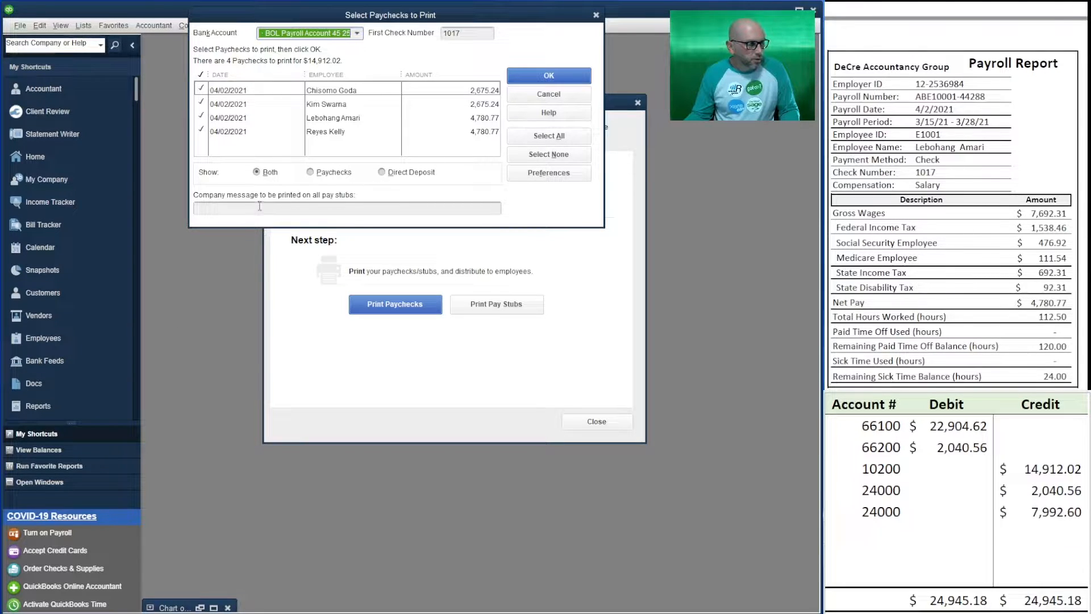
click(340, 116)
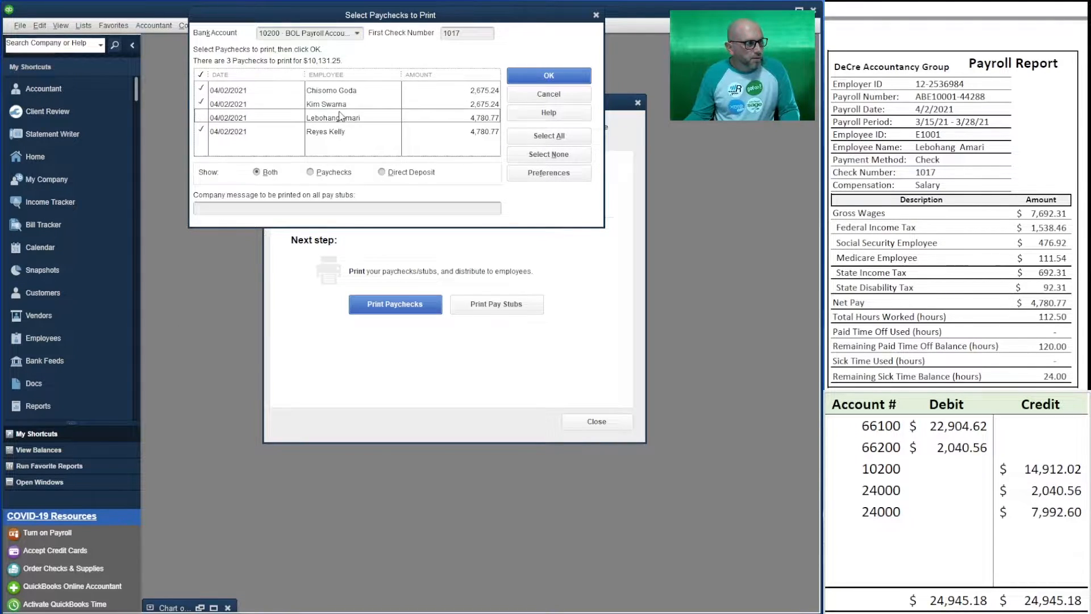
click(339, 132)
click(209, 118)
click(208, 131)
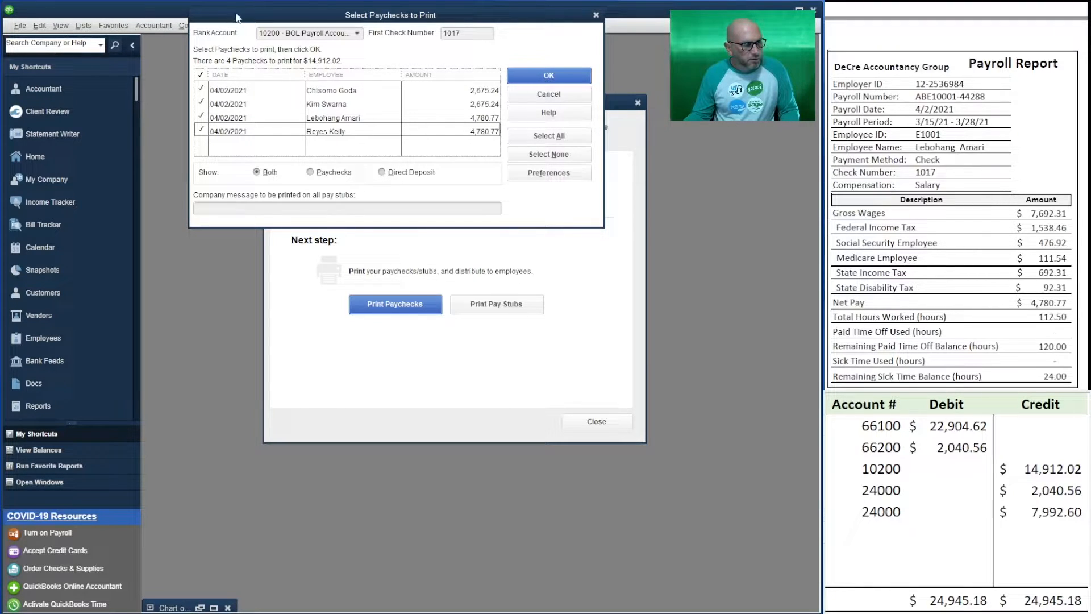
click(586, 78)
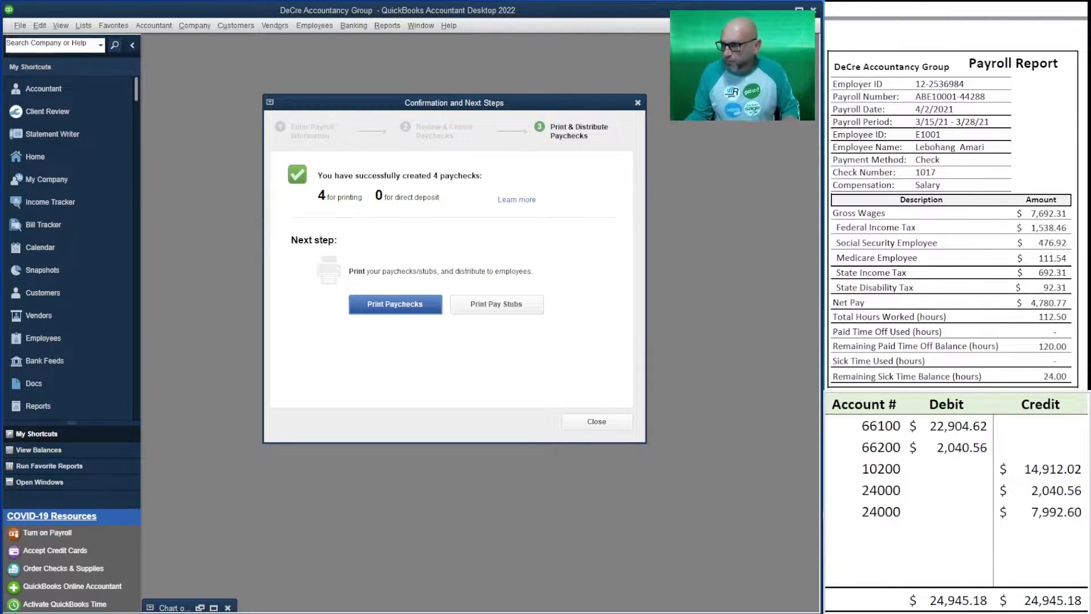
Print the four selected paychecks as voucher checks on page-oriented single sheets and accept the print confirmation
click(1040, 533)
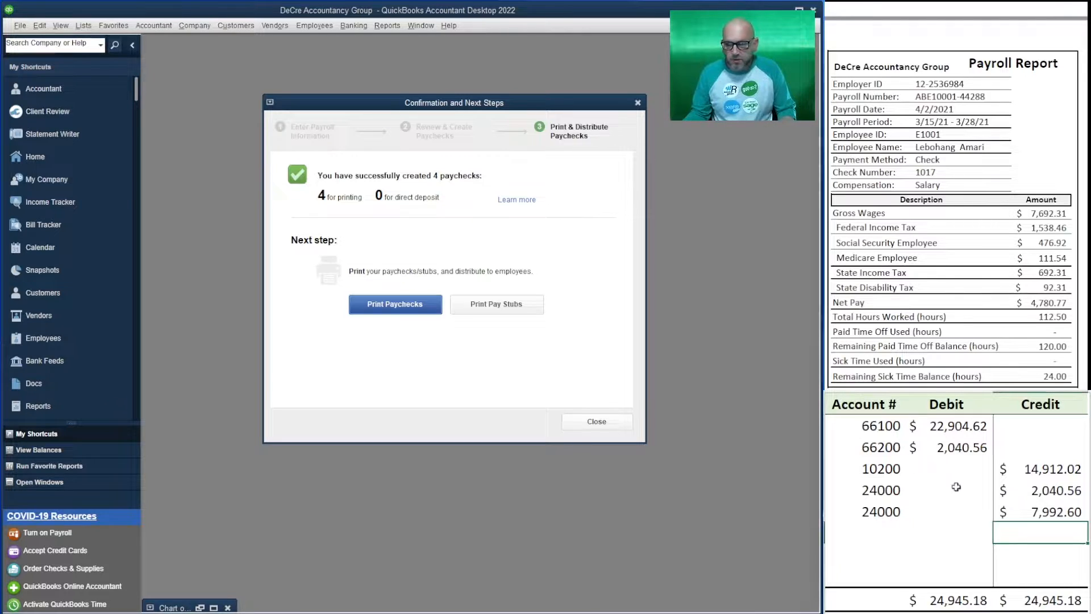
click(394, 304)
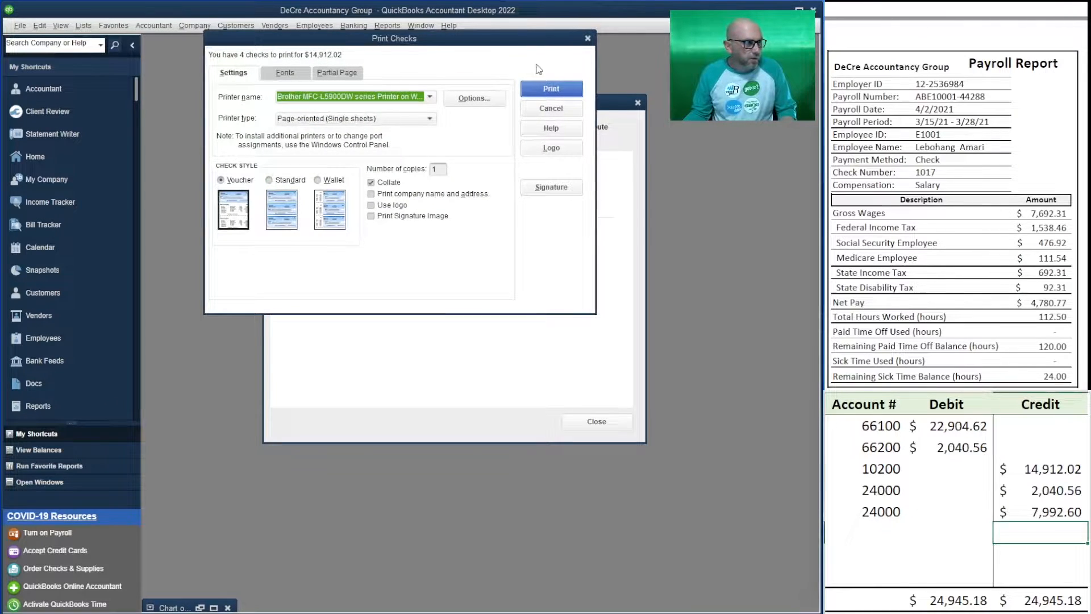
click(551, 88)
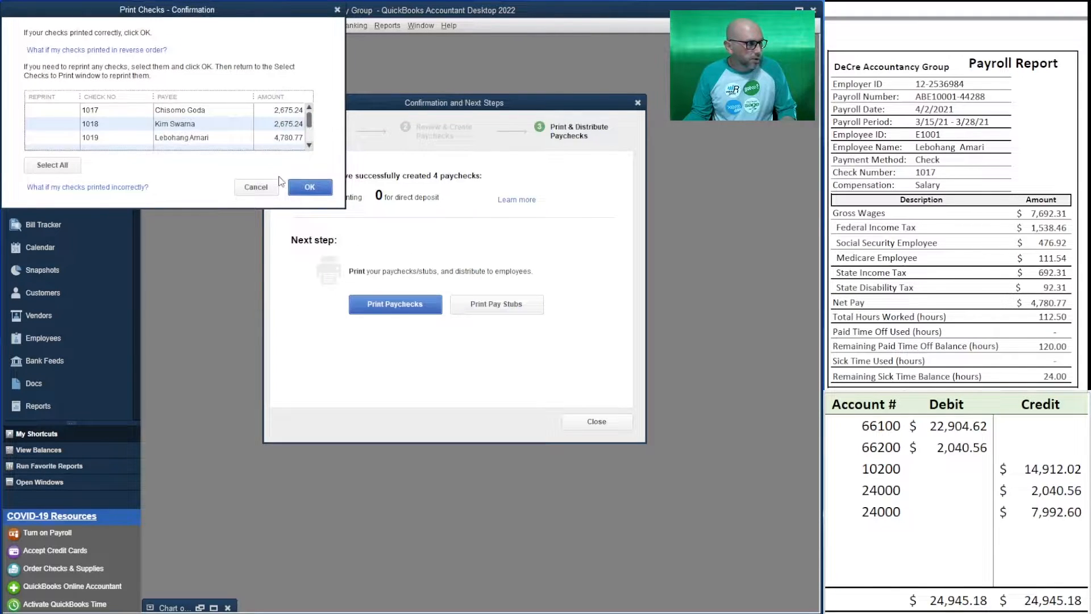
double_click(98, 109)
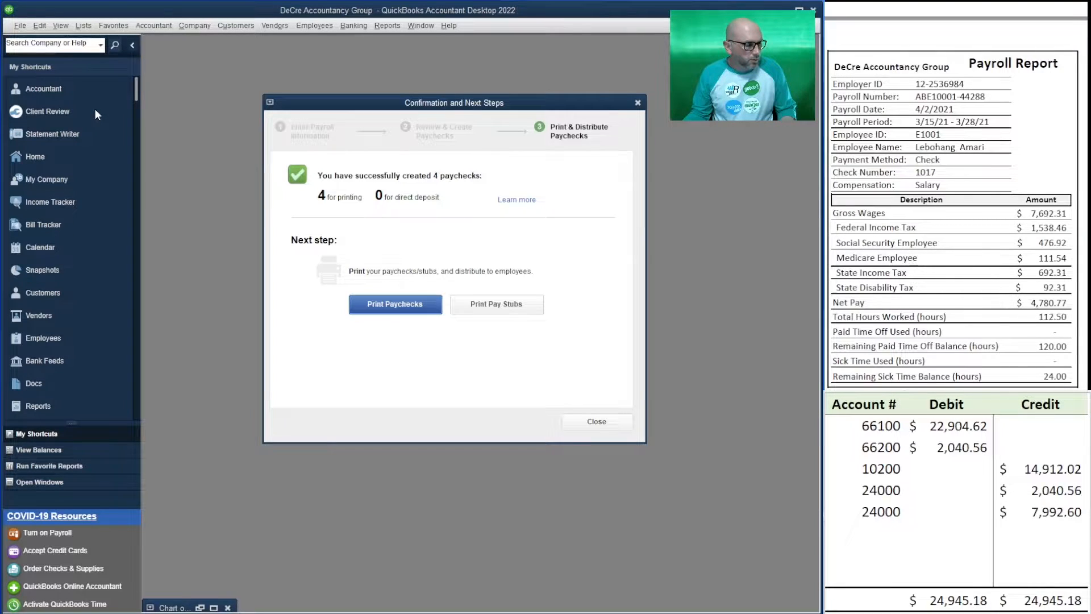
Check the paycheck print list for anything still unprinted, and close the payroll confirmation
click(372, 307)
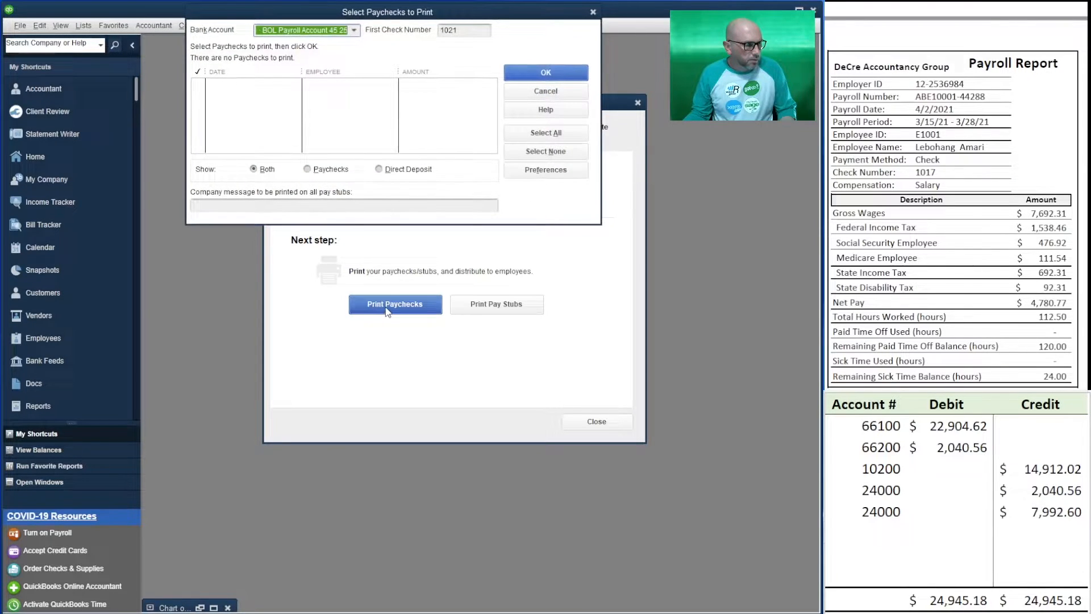
click(551, 92)
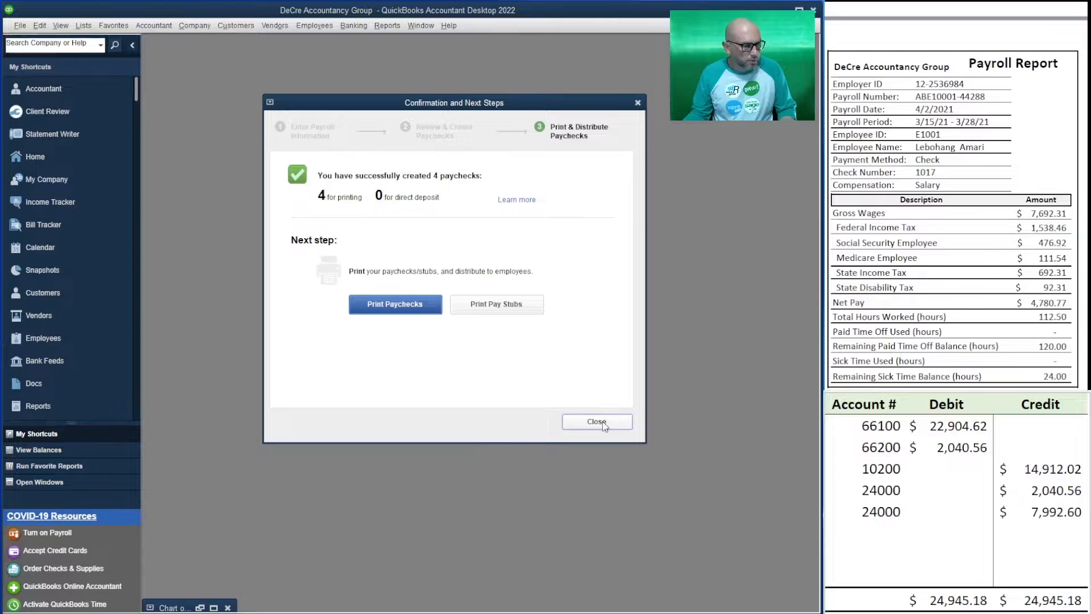
click(604, 421)
Find the last 4/2/2021 paycheck from Write Checks, set its check number to 1018, and record it keeping the duplicate number
click(347, 26)
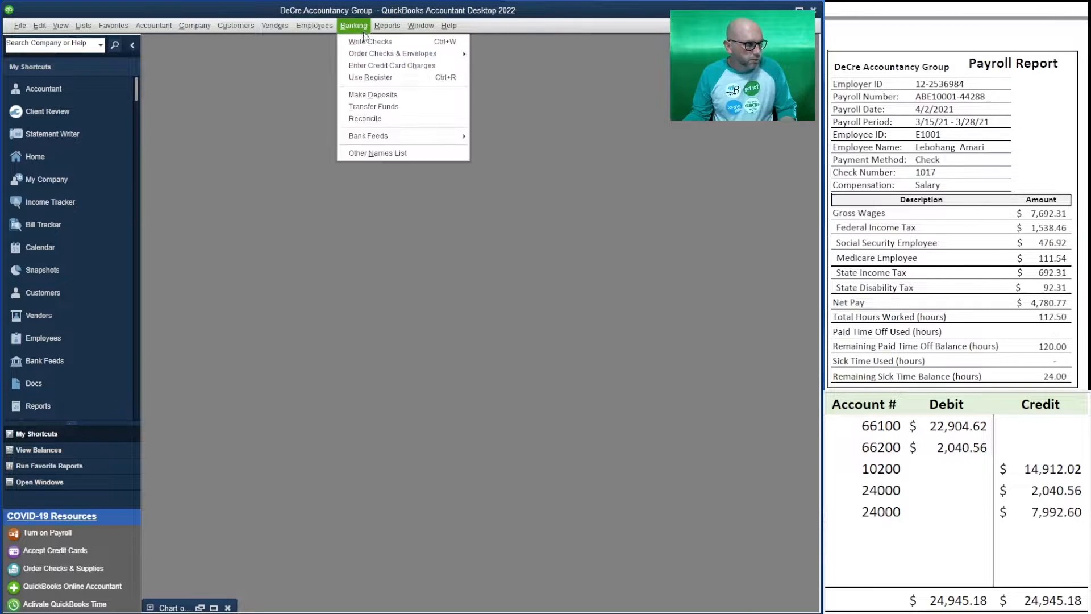
click(363, 37)
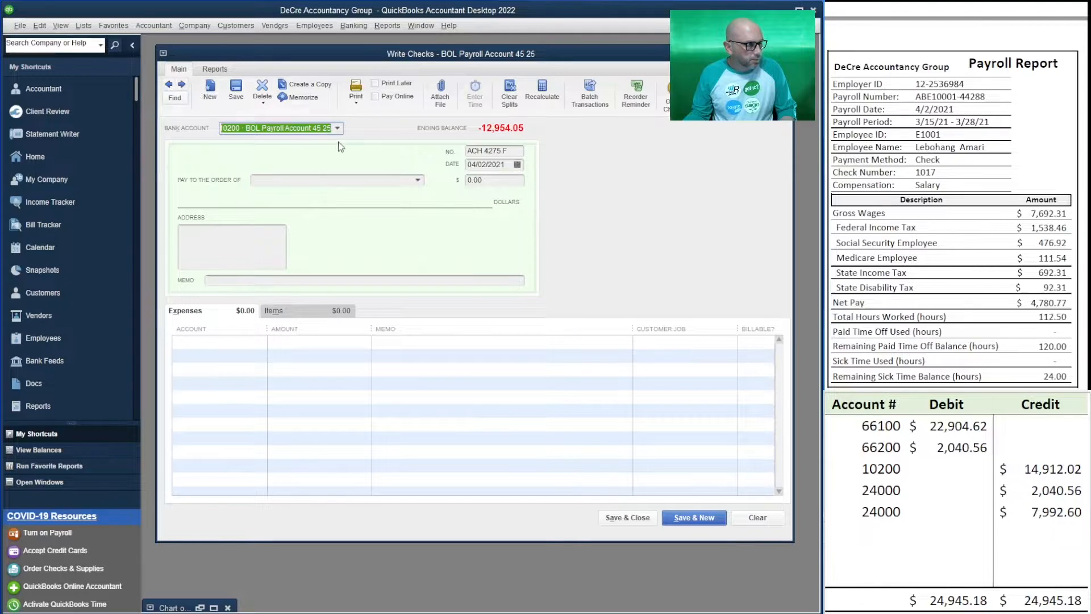
click(169, 85)
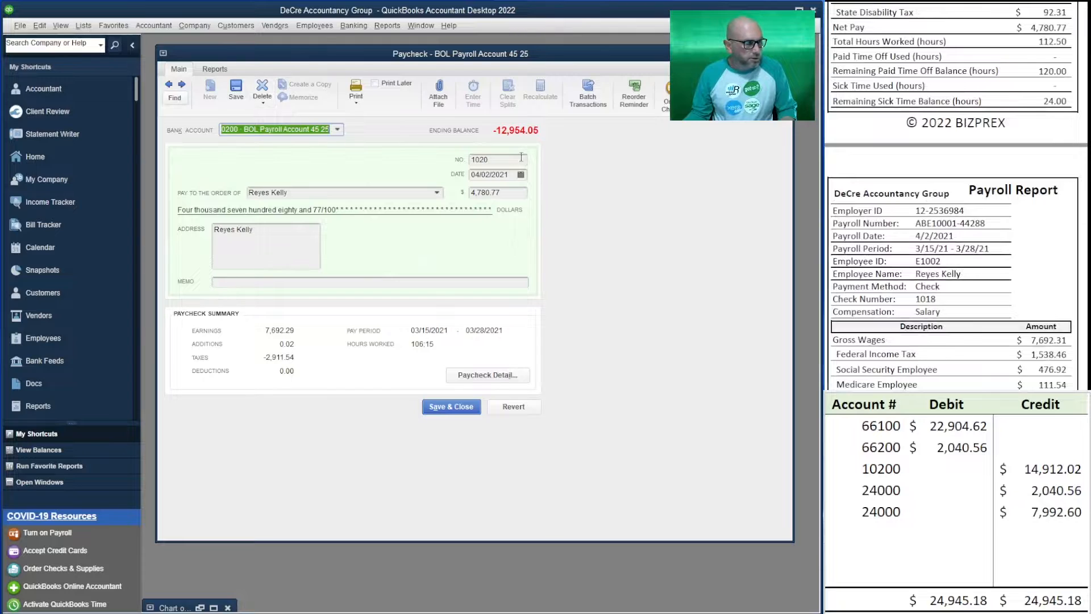
click(479, 159)
drag(479, 160, 527, 163)
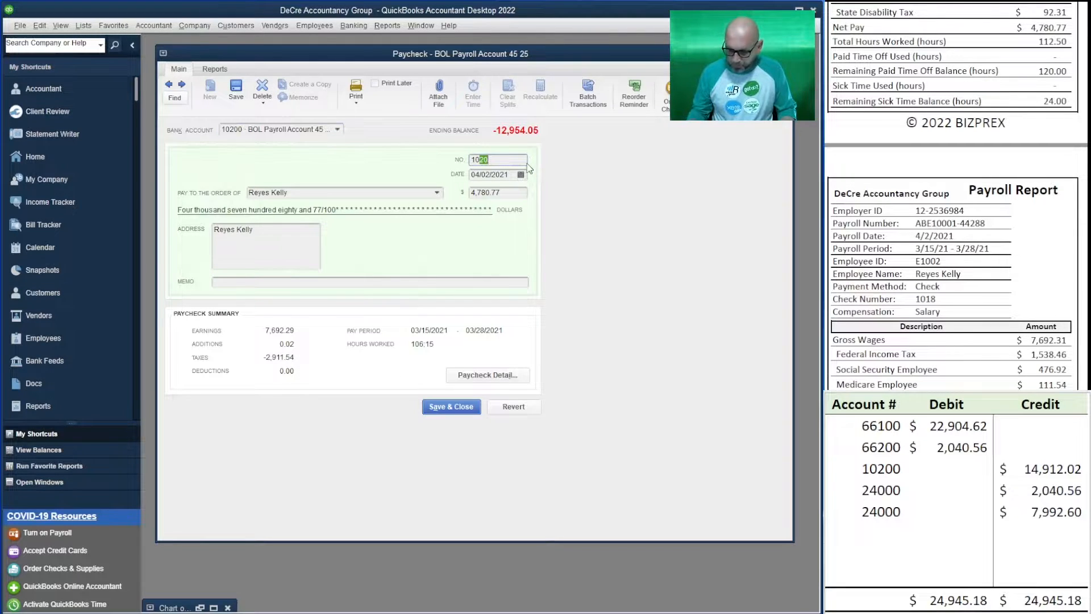
text(18)
click(168, 84)
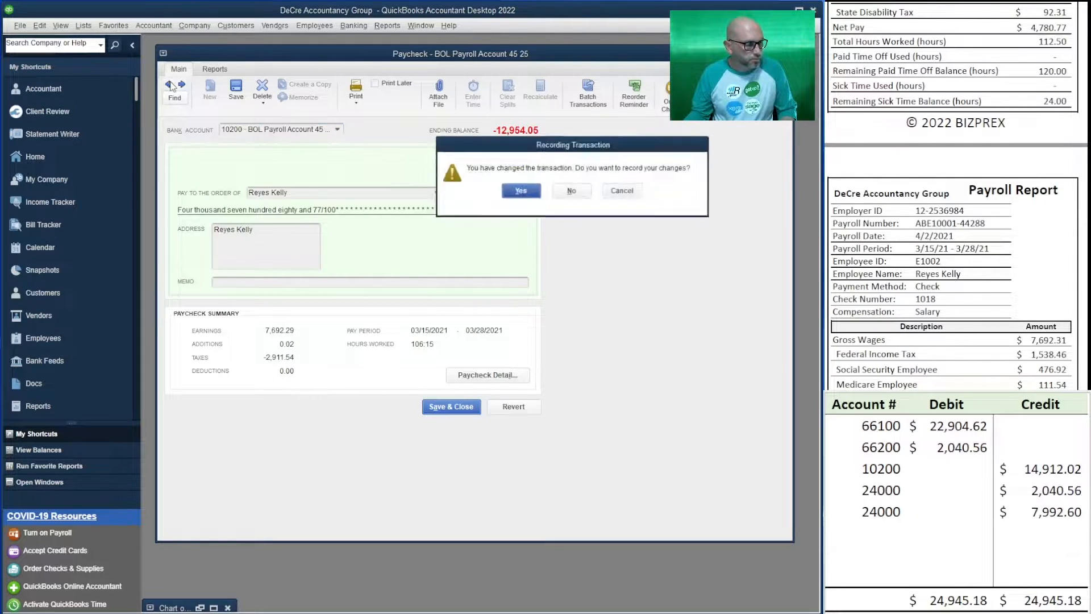
click(517, 192)
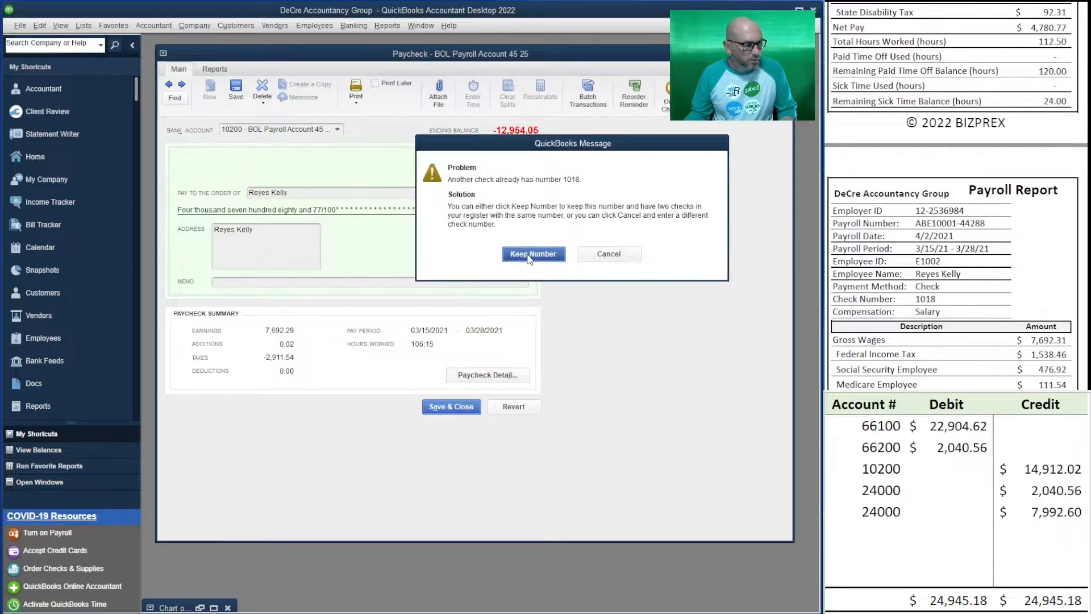
click(530, 253)
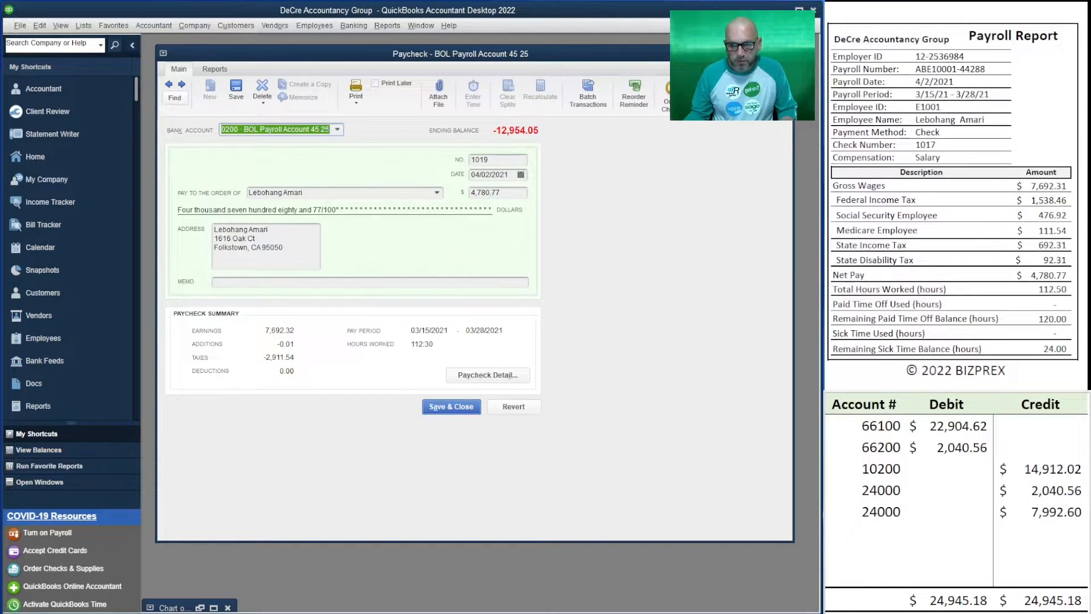
Set the other 4,780.77 paycheck's check number to 1017 and record it, keeping the duplicate number
click(505, 160)
key(BackSpace)
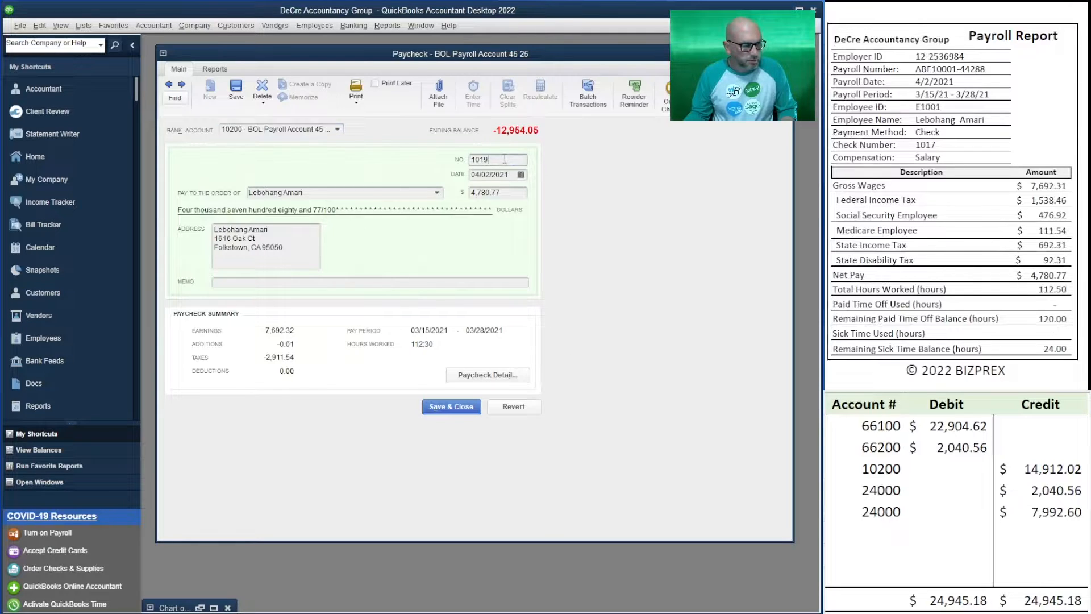
text(7)
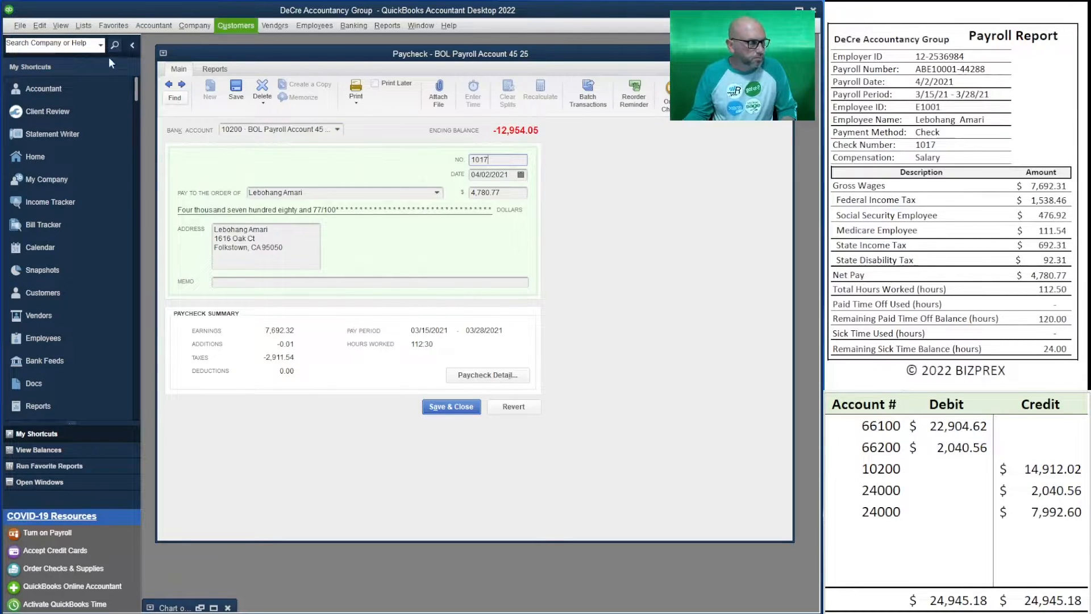
click(169, 86)
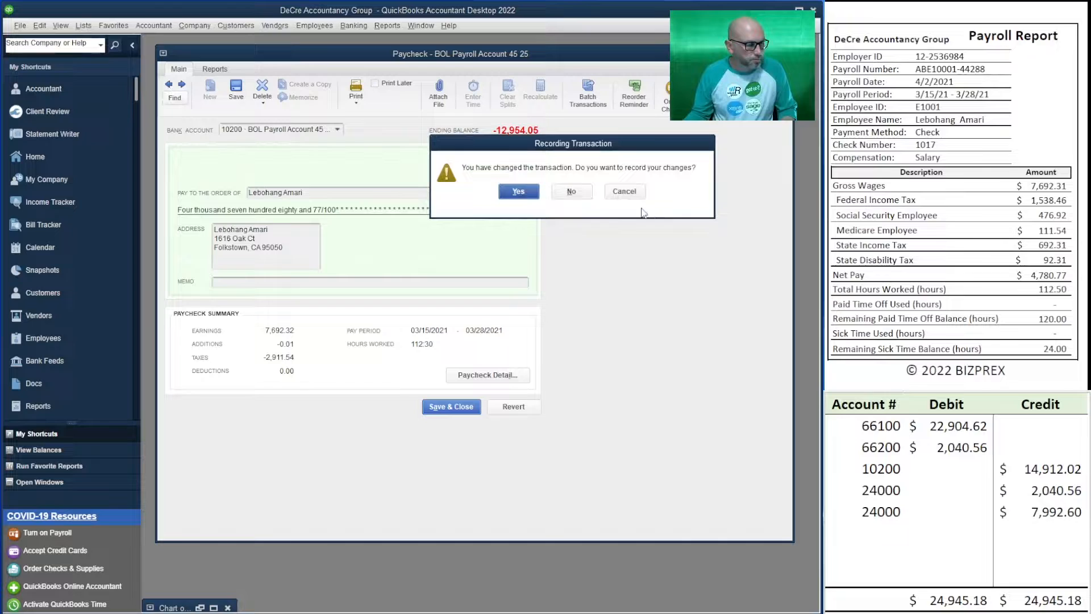
click(518, 193)
click(532, 253)
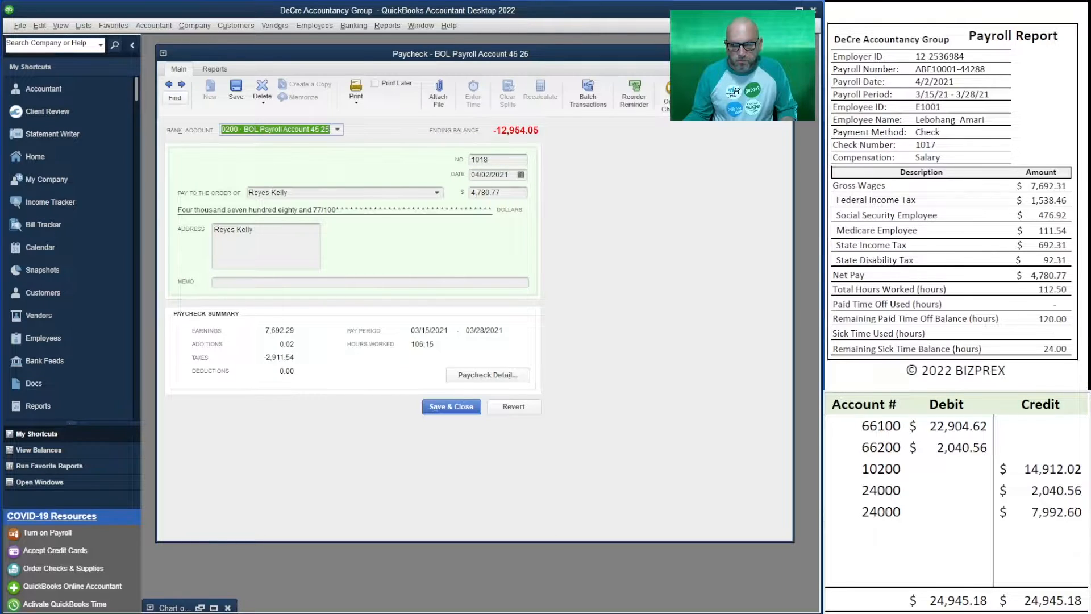
Find the 2,675.24 paycheck that shares number 1018, set its check number to 1020, and record the change
scroll(956, 196, down, 3)
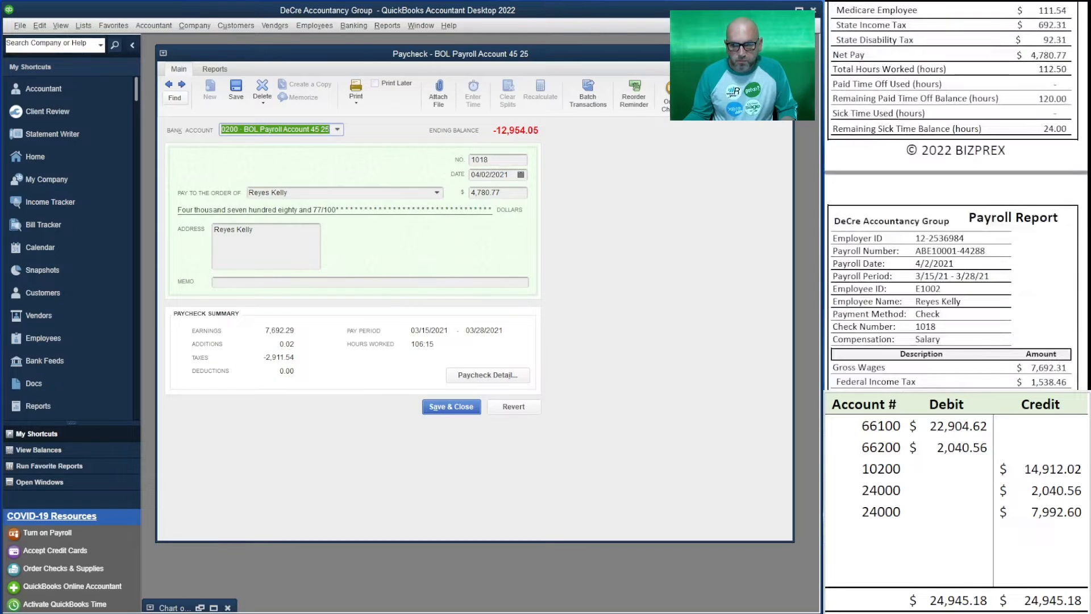
click(167, 85)
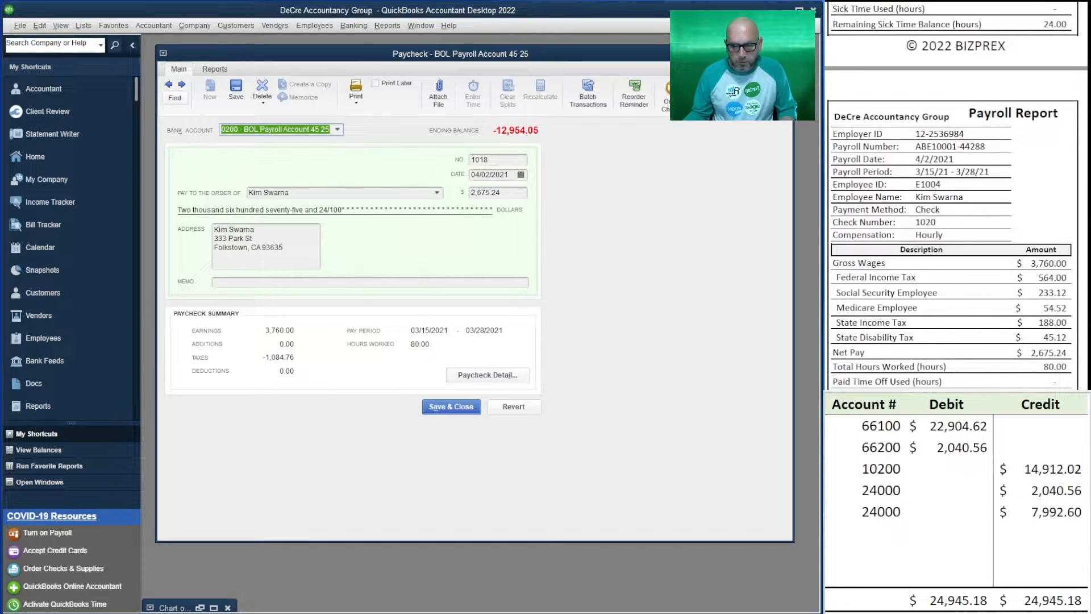
drag(490, 160, 479, 160)
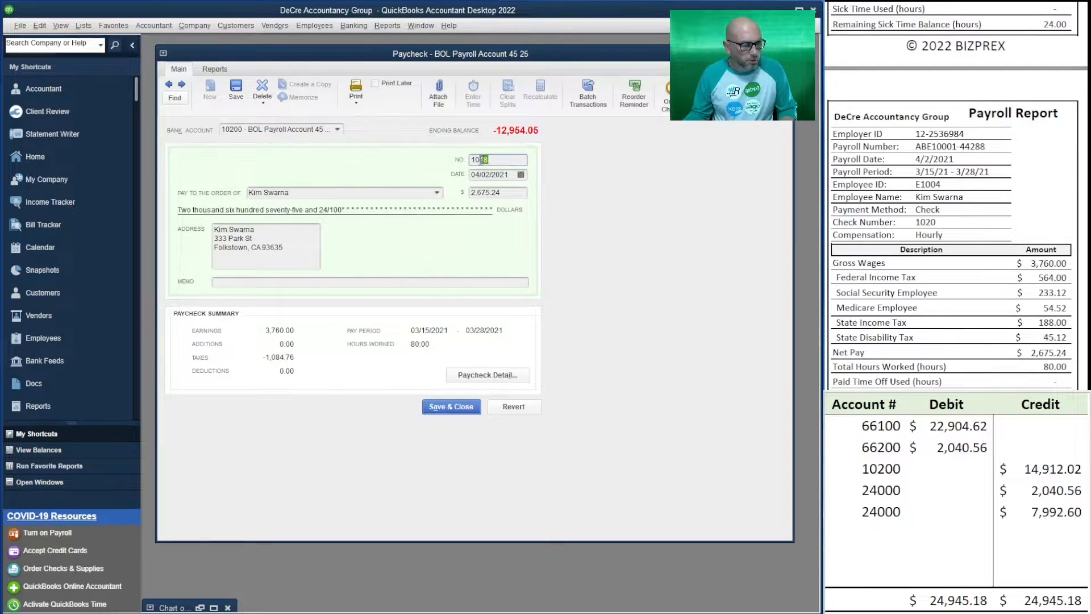
text(20)
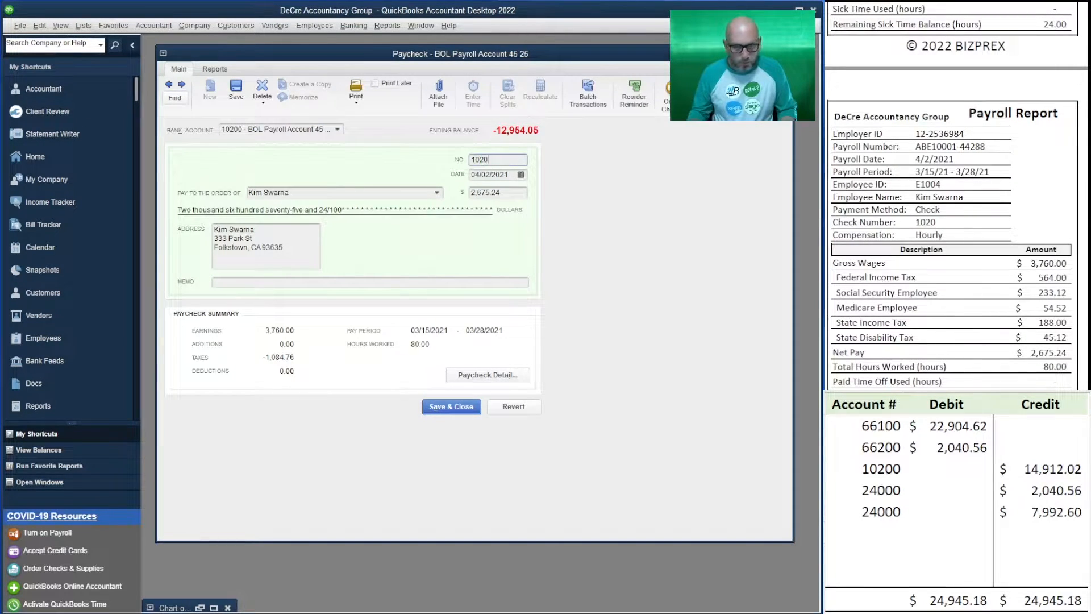
click(168, 85)
click(528, 191)
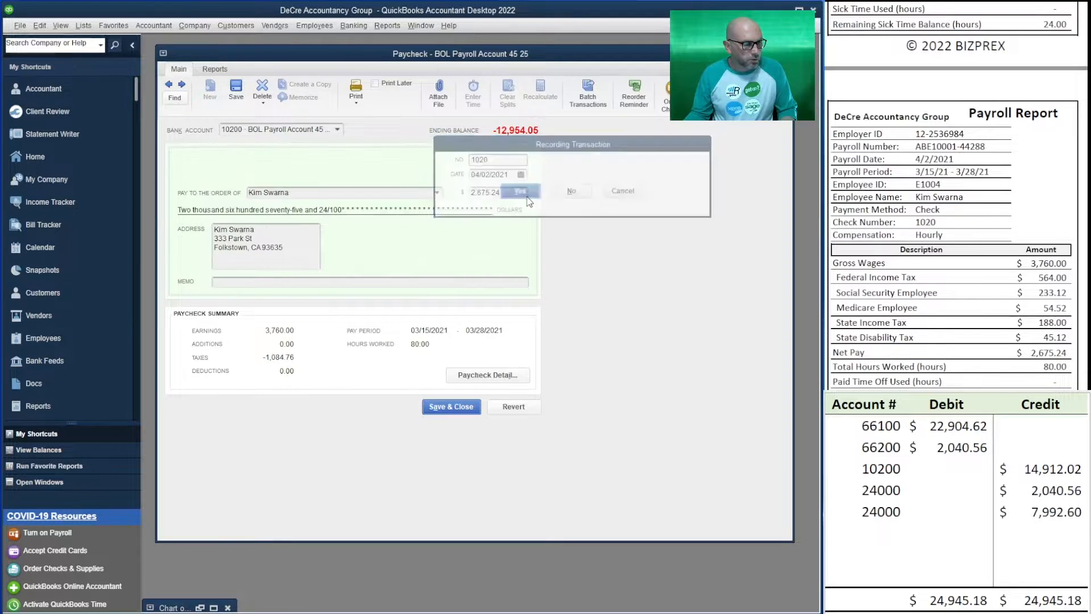
Find the remaining 2,675.24 paycheck, set its check number to 1019 as in the Payroll Report, and record the change
click(169, 86)
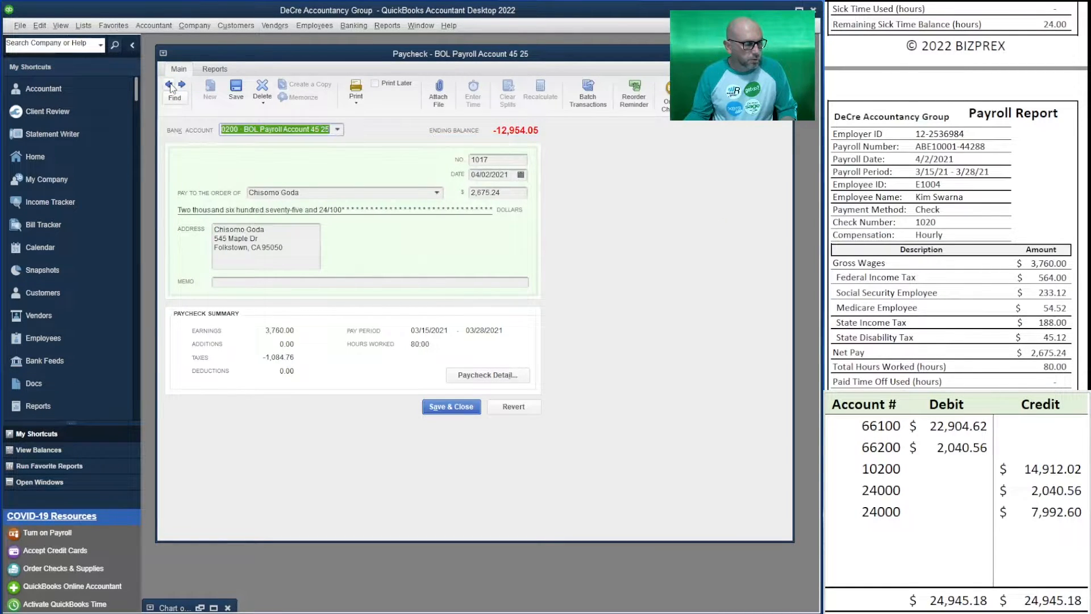
click(168, 85)
click(182, 84)
scroll(955, 199, up, 8)
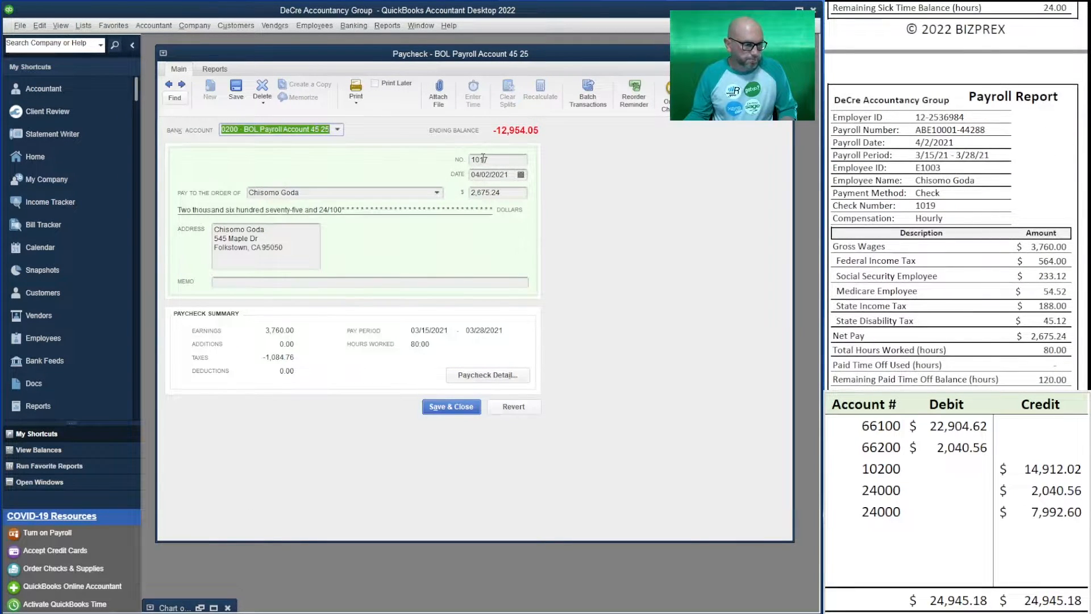
drag(478, 159, 536, 160)
text(19)
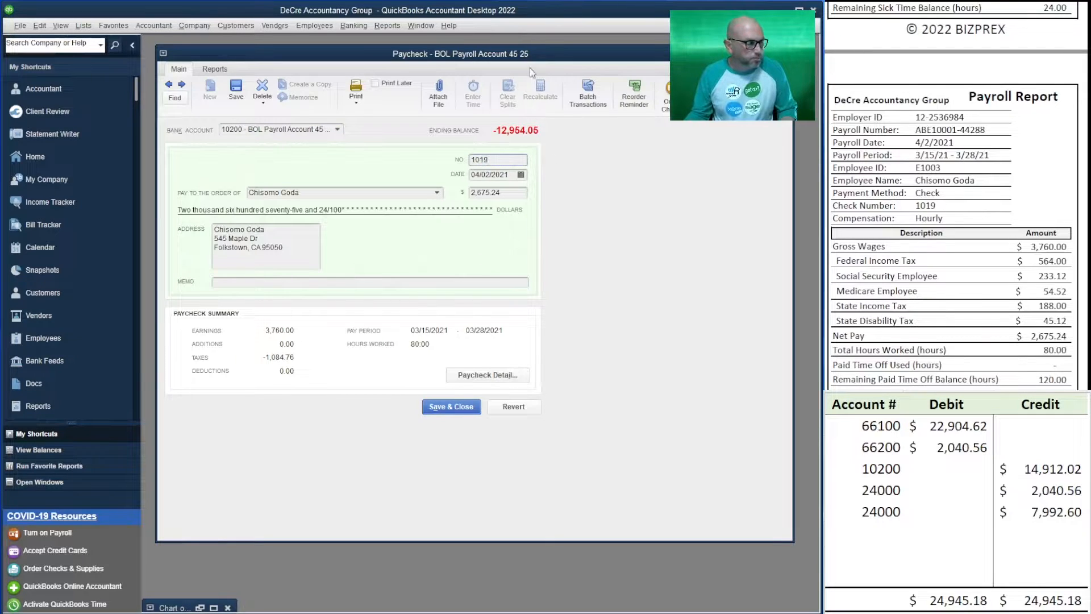
click(181, 84)
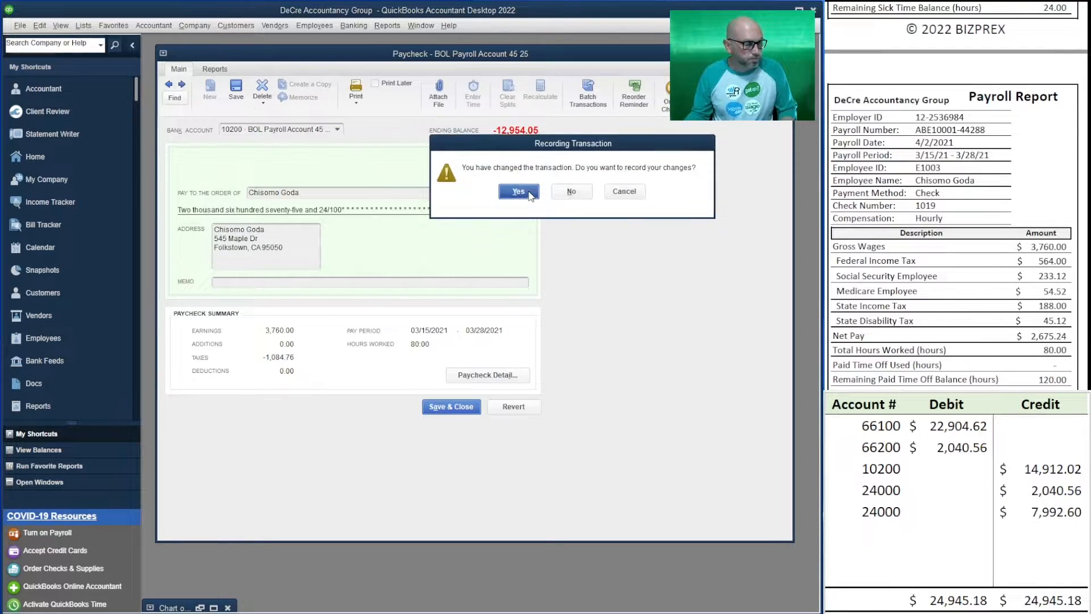
click(528, 190)
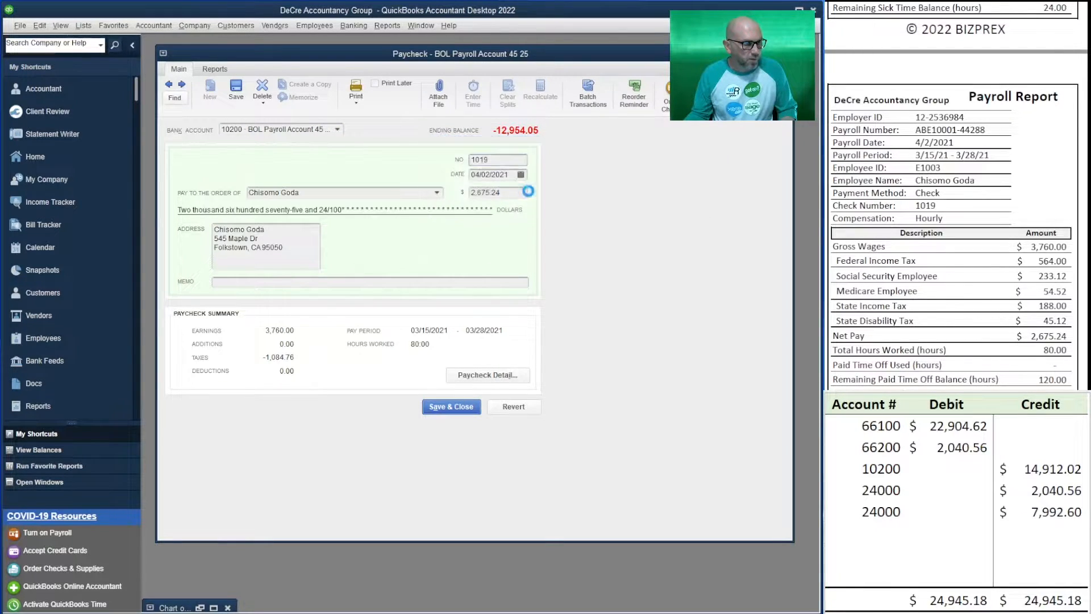
Review the renumbered paychecks up to the blank check, and leave Write Checks for the Chart of Accounts
click(181, 85)
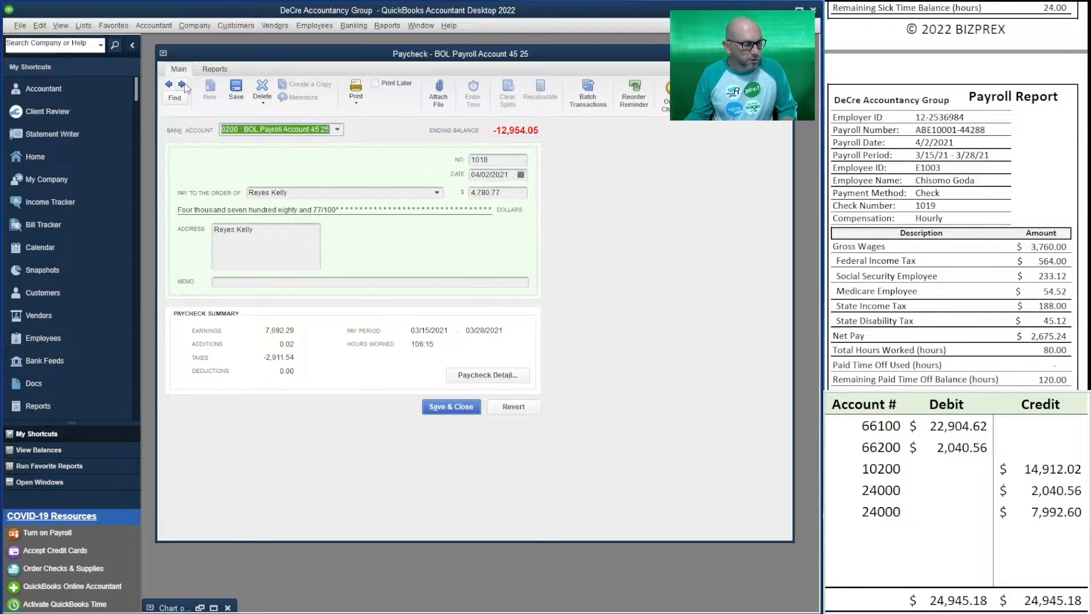
click(181, 85)
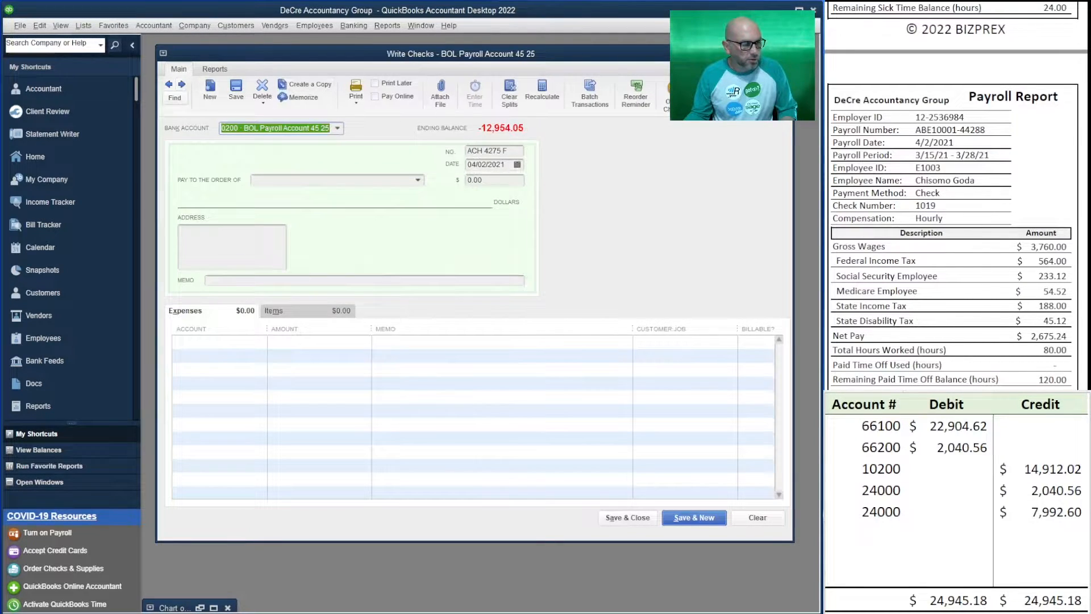
click(785, 54)
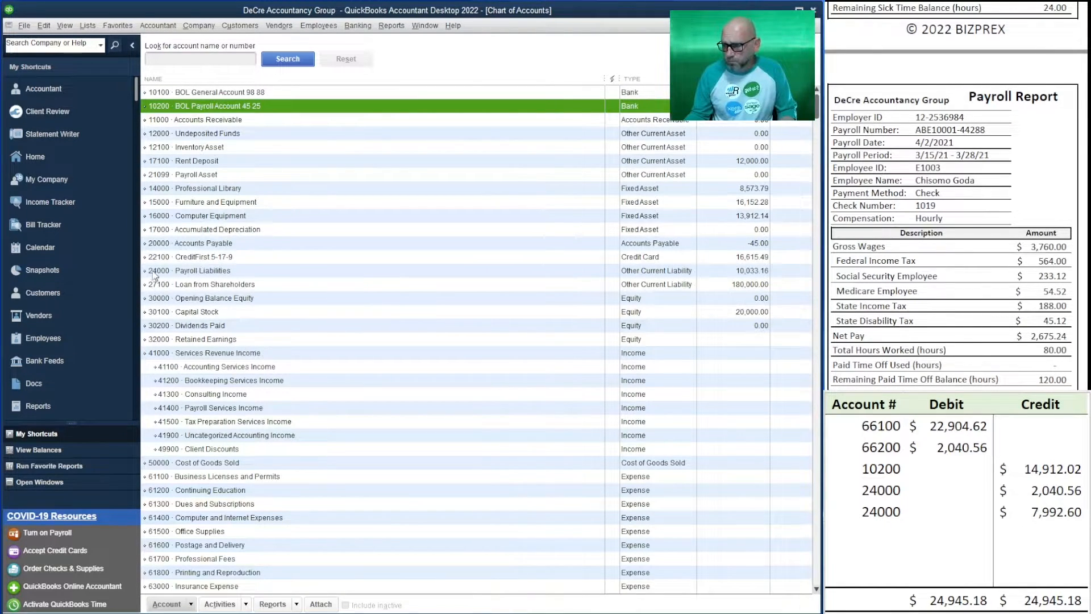
Locate accounts 66100 Payroll Wages Expenses and 66200 Payroll Taxes Expense in the Chart of Accounts, and minimize the list
scroll(256, 287, down, 6)
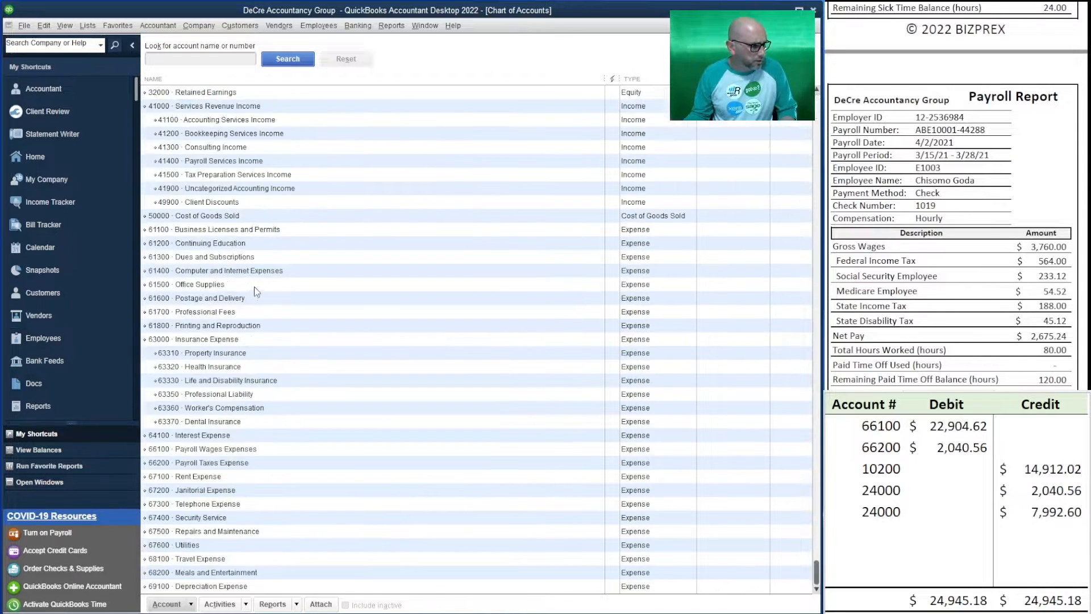
click(235, 453)
click(236, 464)
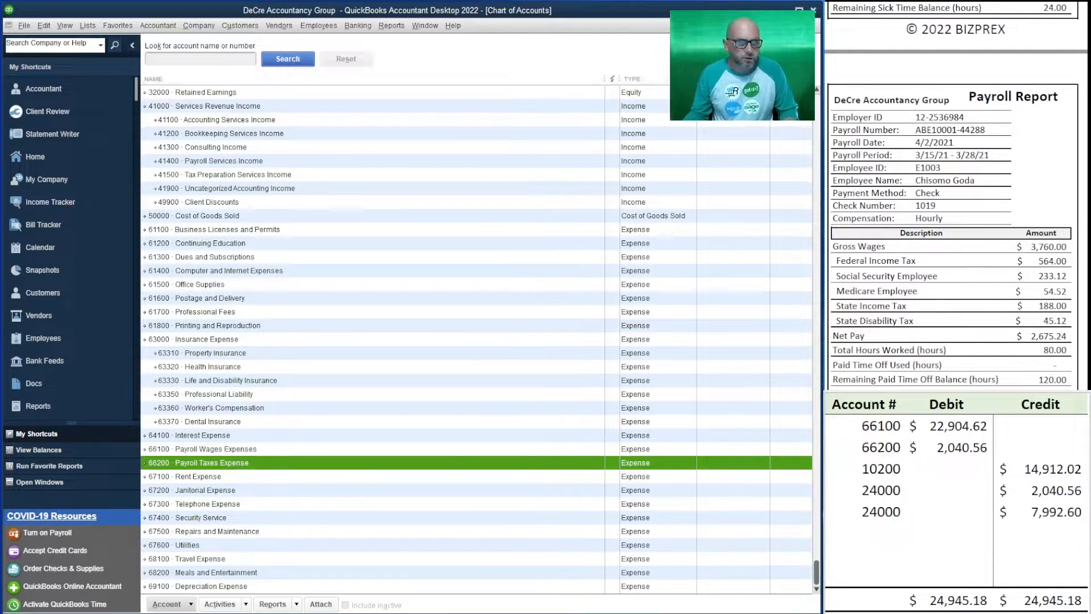
click(801, 26)
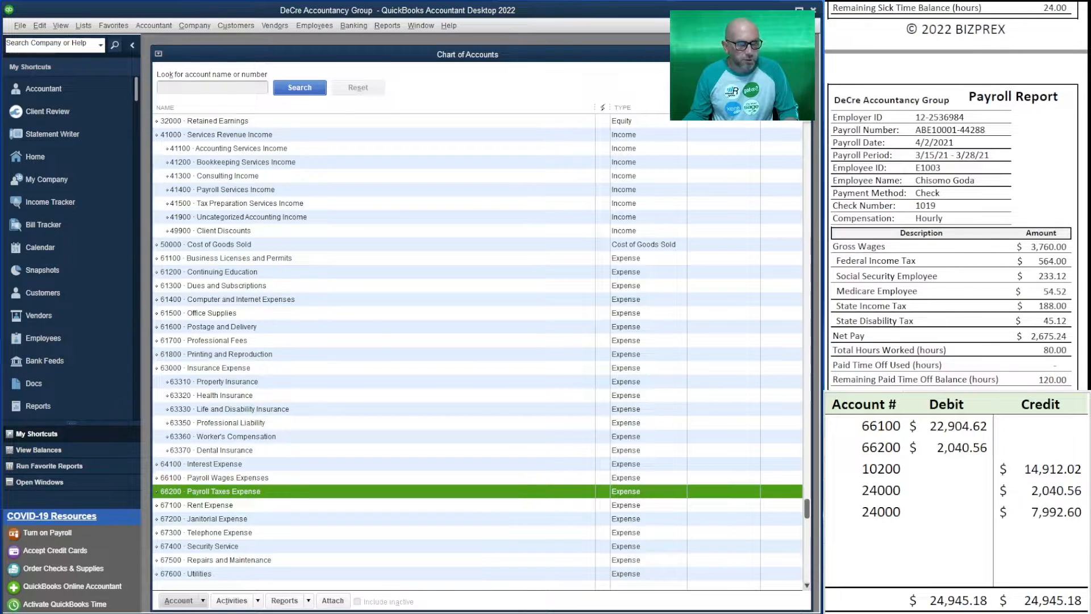
click(776, 54)
Advance the source documents to the 4/2/2021 Funds Transfer Receipt and clear the payroll entries from the debit and credit outline
click(1040, 532)
scroll(954, 255, down, 4)
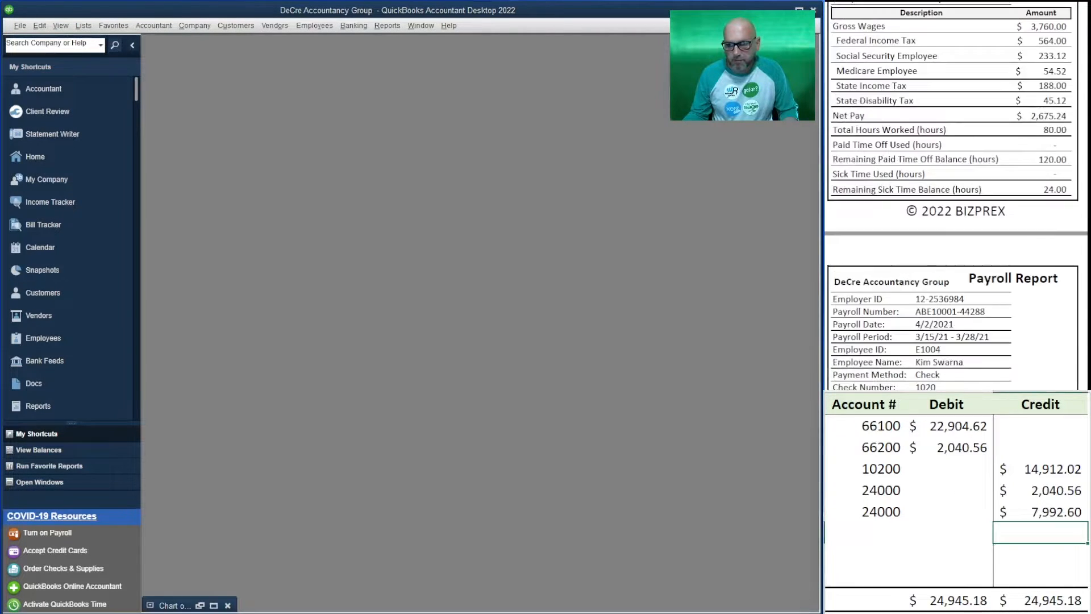
scroll(955, 256, down, 10)
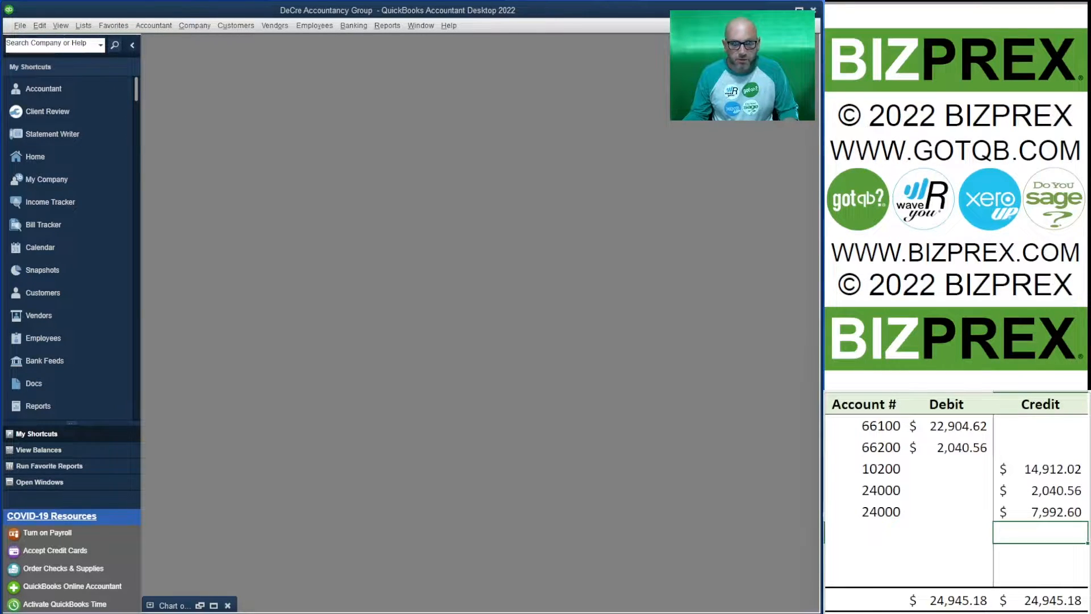
scroll(954, 198, down, 10)
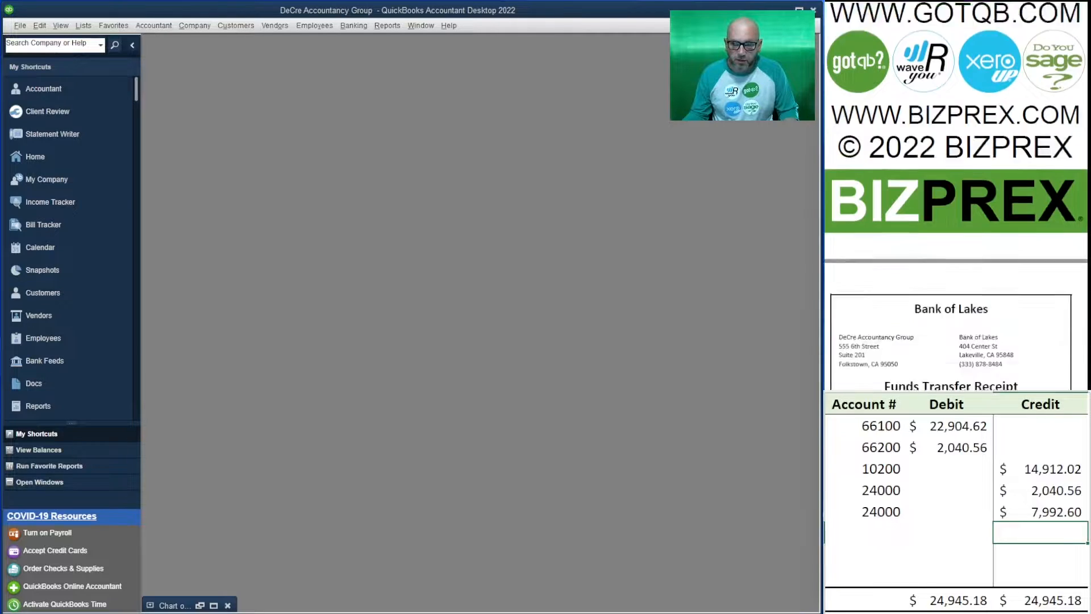
scroll(954, 199, down, 1)
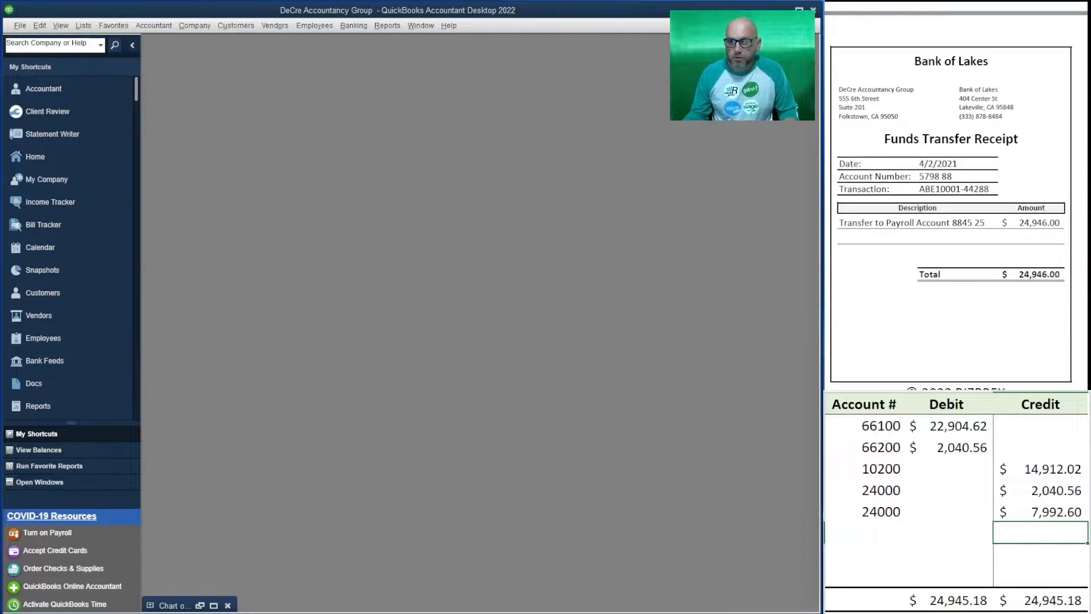
drag(1051, 512, 865, 423)
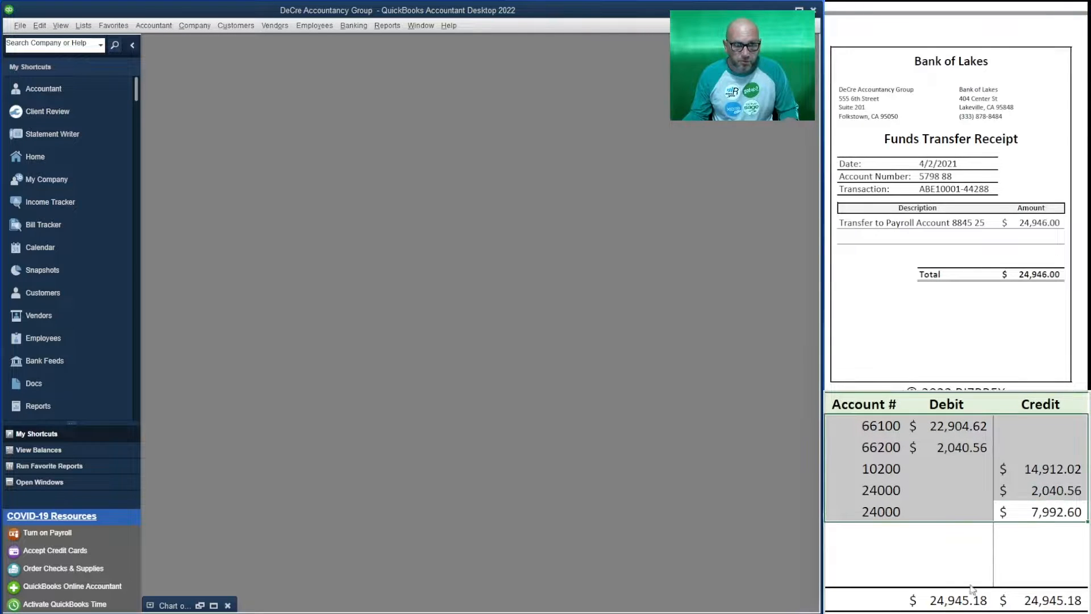
key(Delete)
click(887, 490)
List accounts 10100 and 10200 in the first two account rows of the debit and credit outline
click(868, 426)
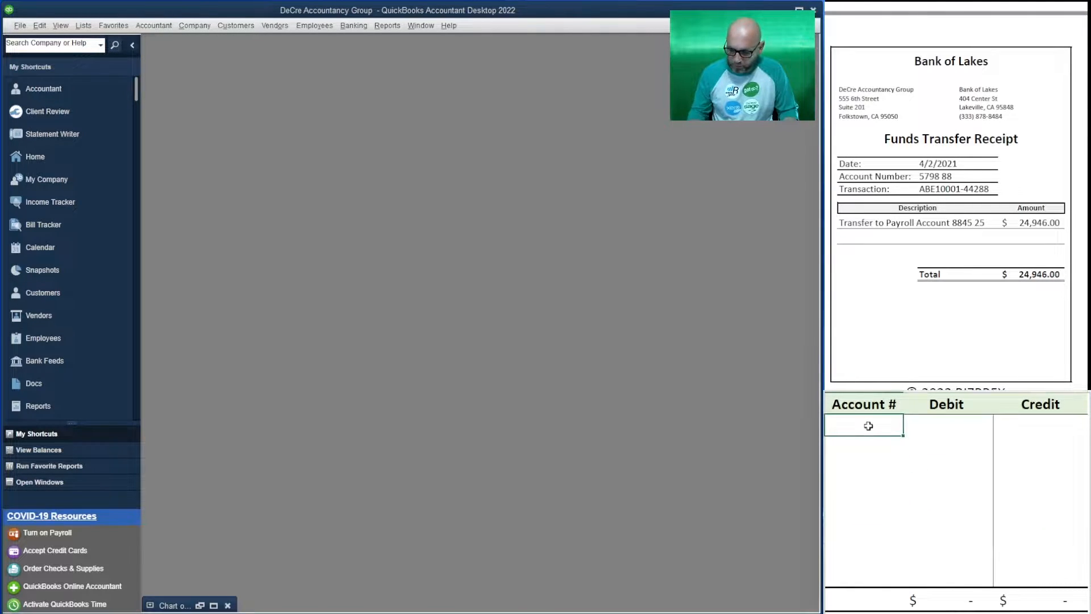
text(10100)
key(Return)
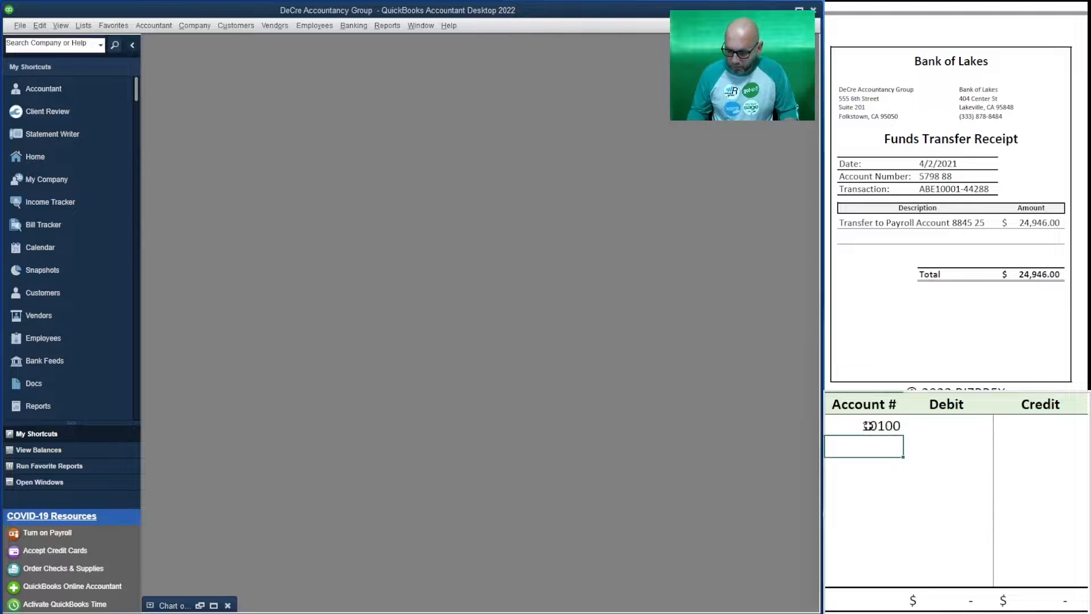
text(10200)
key(Tab)
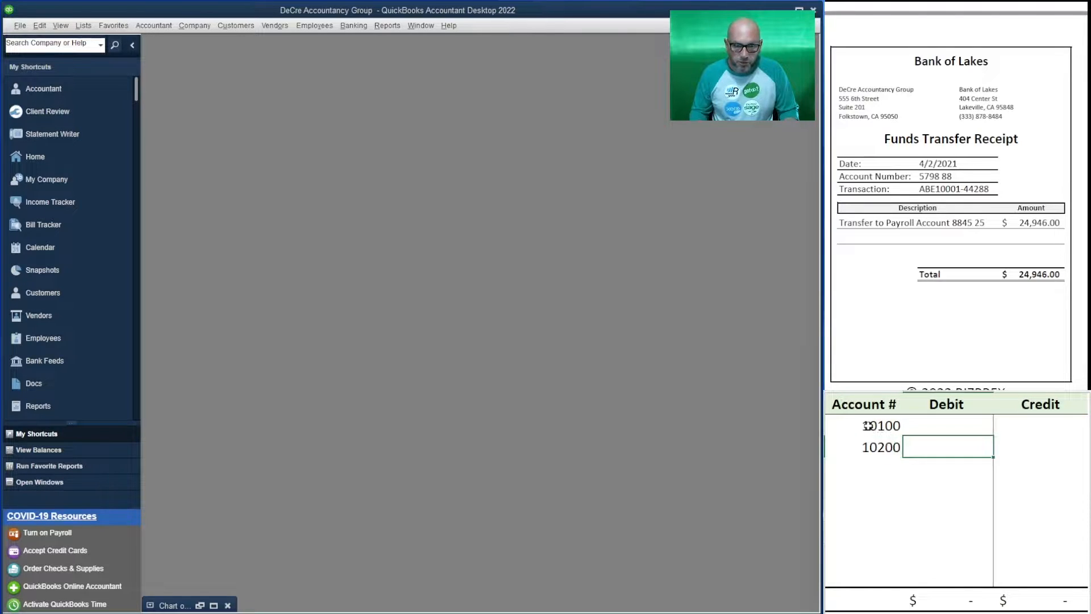
Outline the transfer by crediting 24,946.00 to account 10100 and debiting 24,946.00 to account 10200
key(Up)
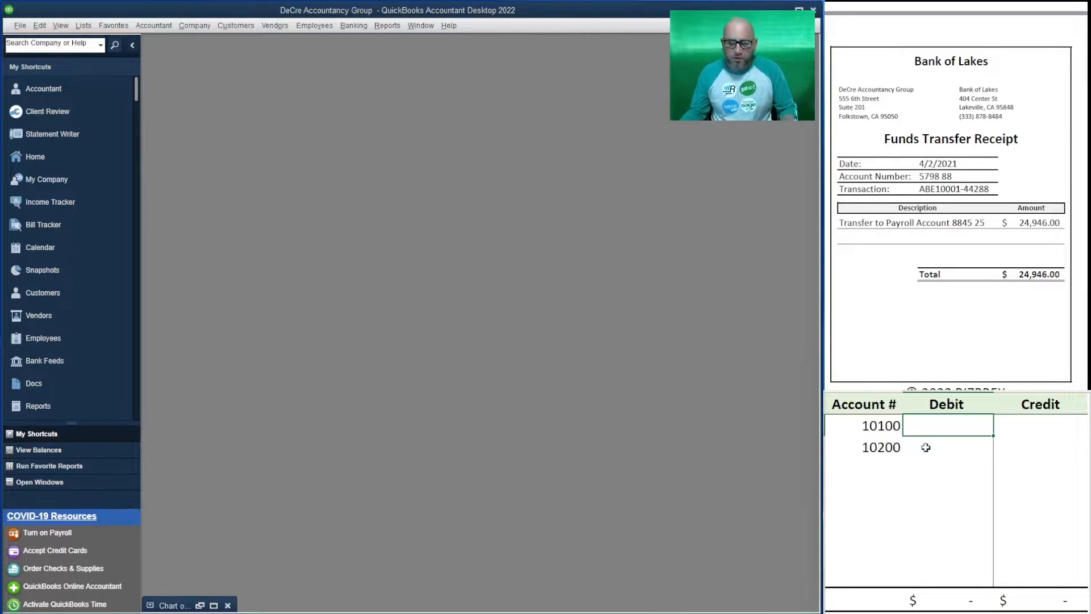
click(1013, 430)
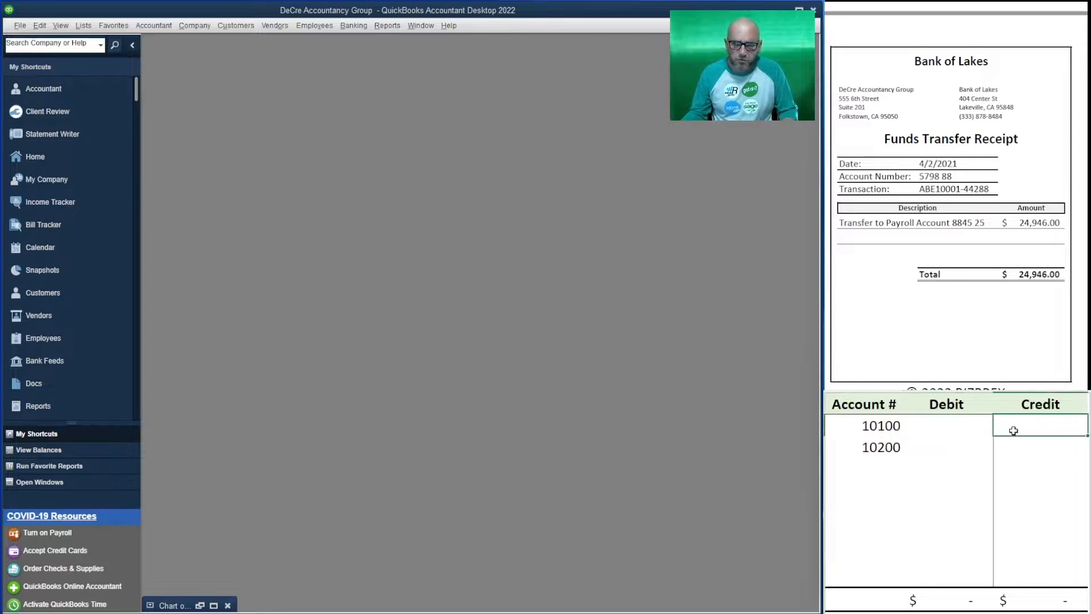
text(24)
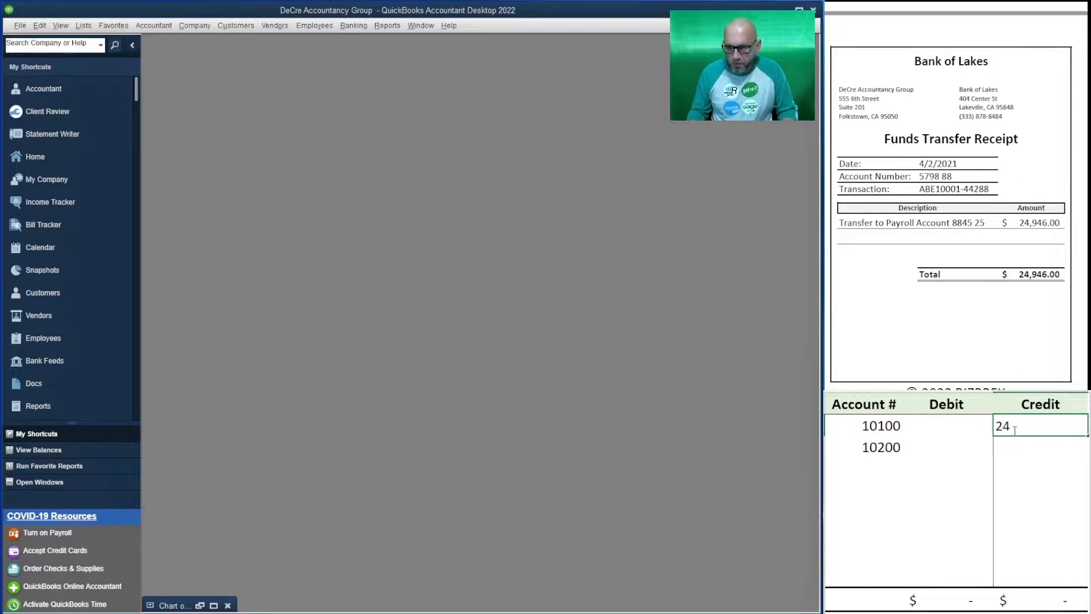
text(945)
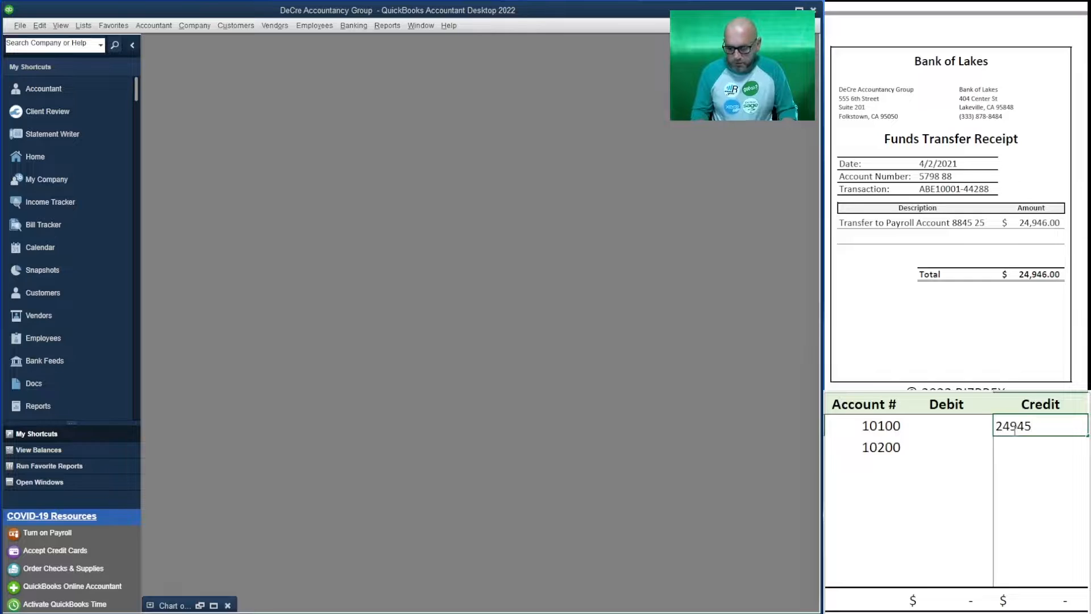
key(BackSpace)
text(6)
key(Return)
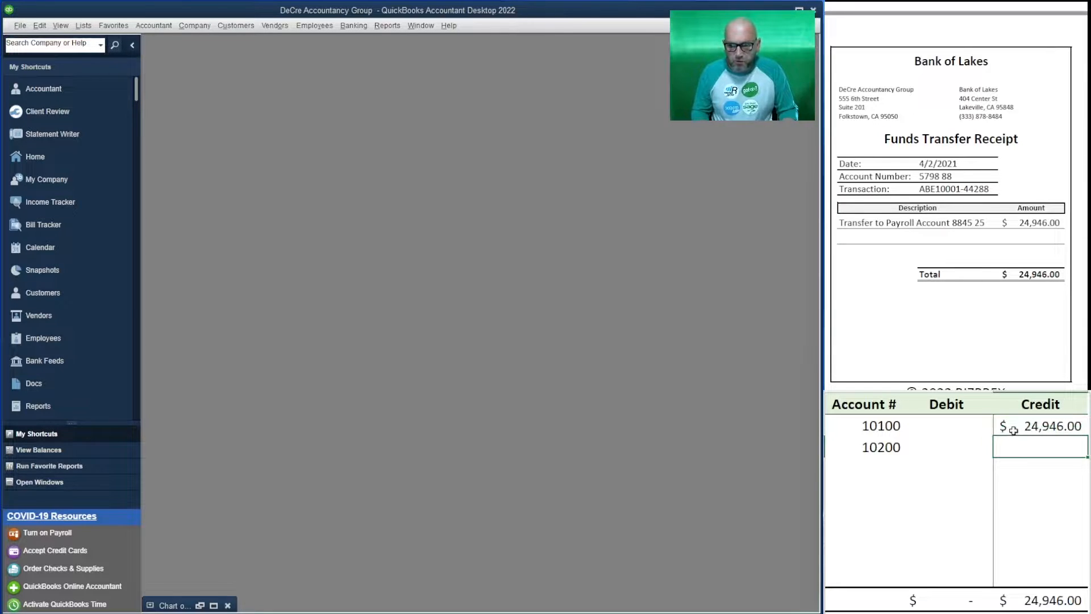
key(Left)
text(24)
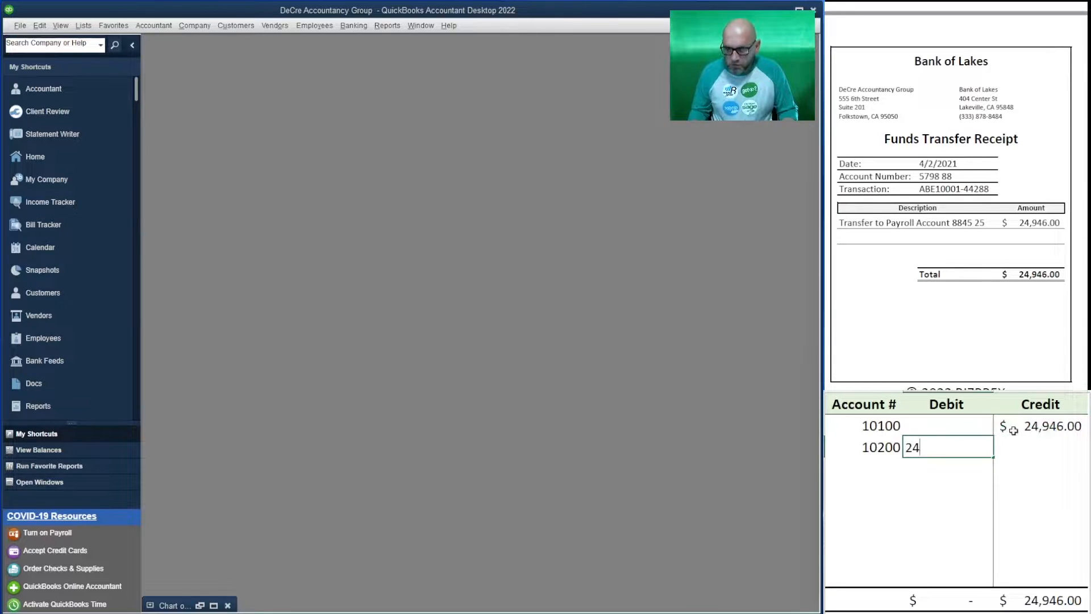
text(,946)
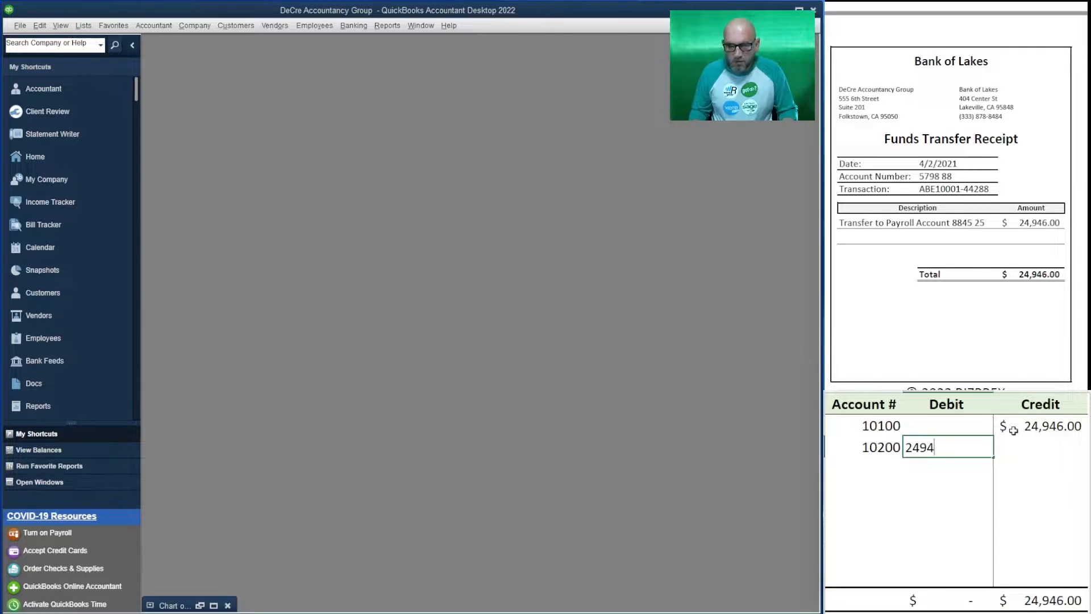
key(Return)
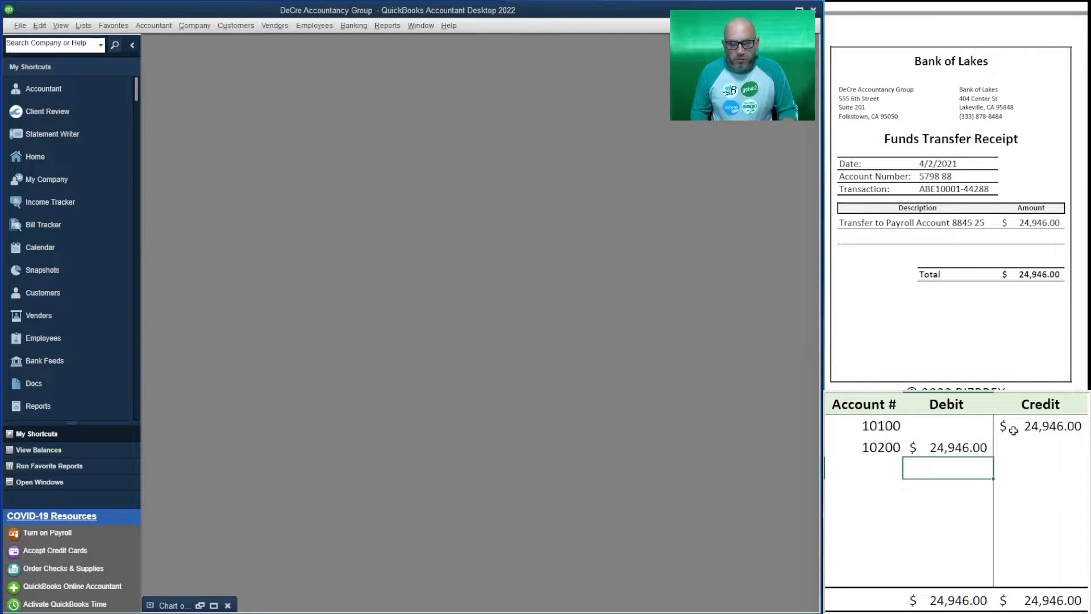
Start a funds transfer between accounts and replace its memo with the transaction number copied from the Funds Transfer Receipt
click(358, 27)
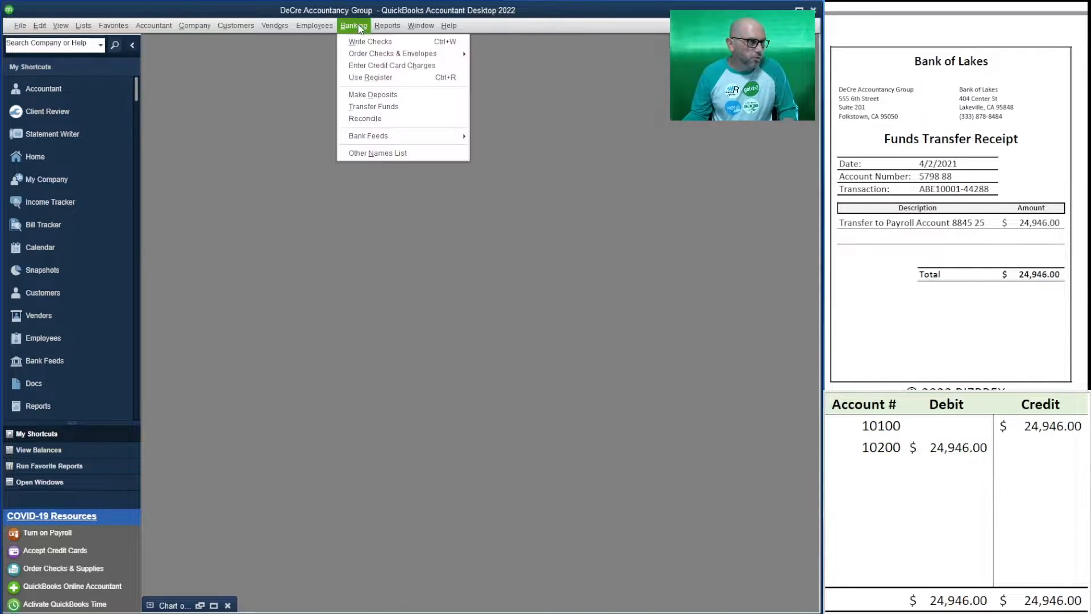
click(396, 106)
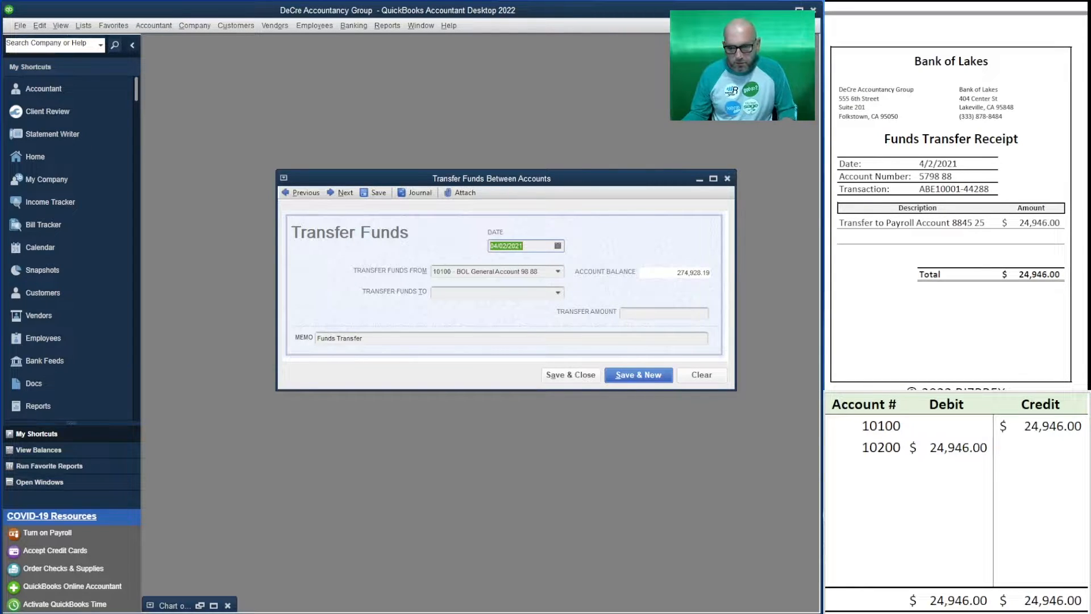
drag(989, 190, 919, 189)
key(ctrl+c)
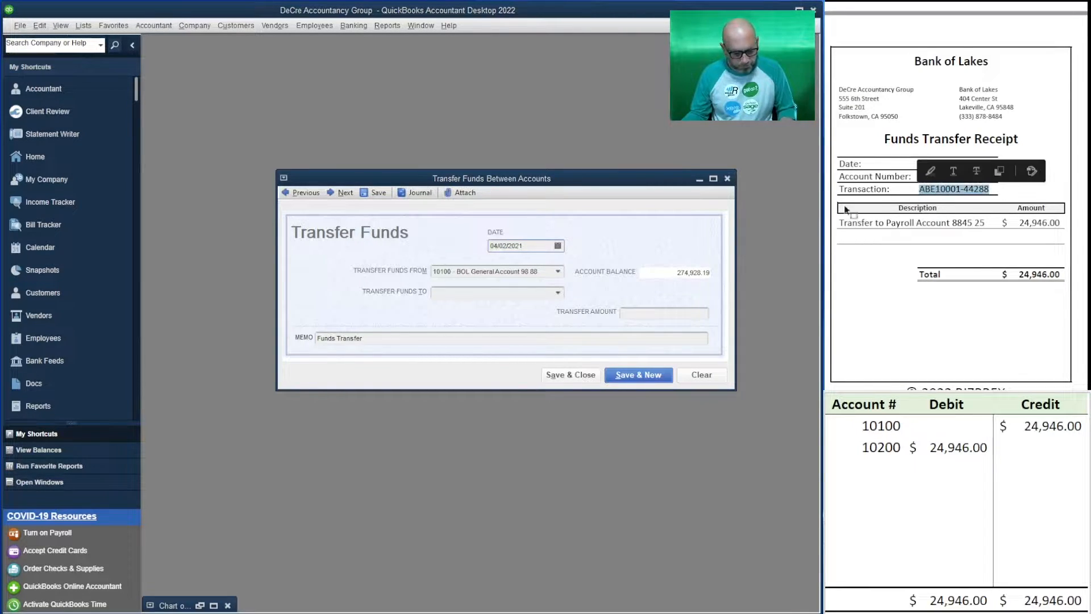
click(476, 338)
triple_click(472, 337)
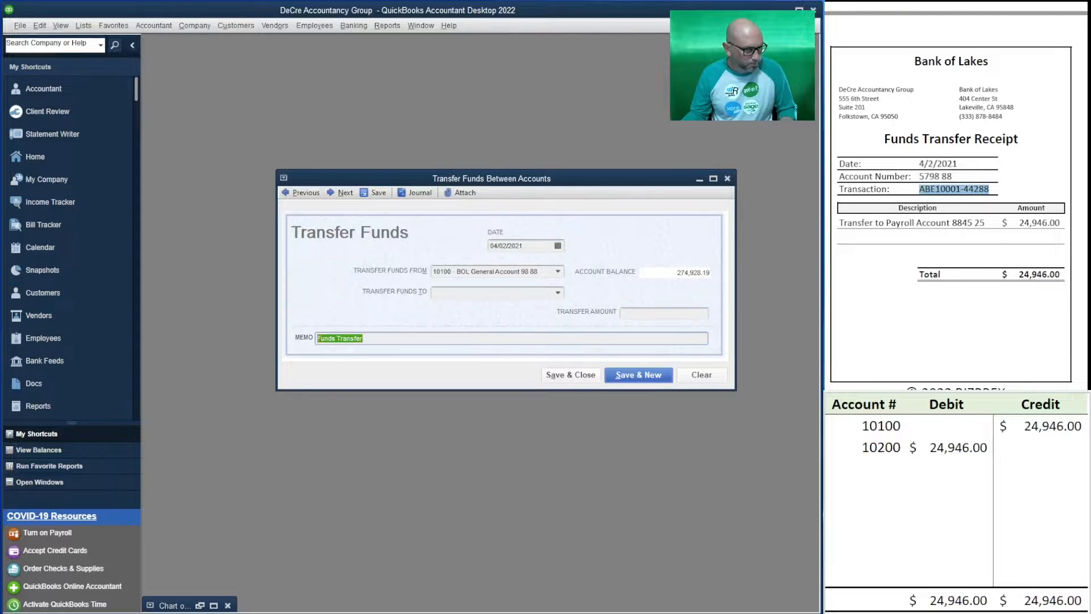
key(ctrl+v)
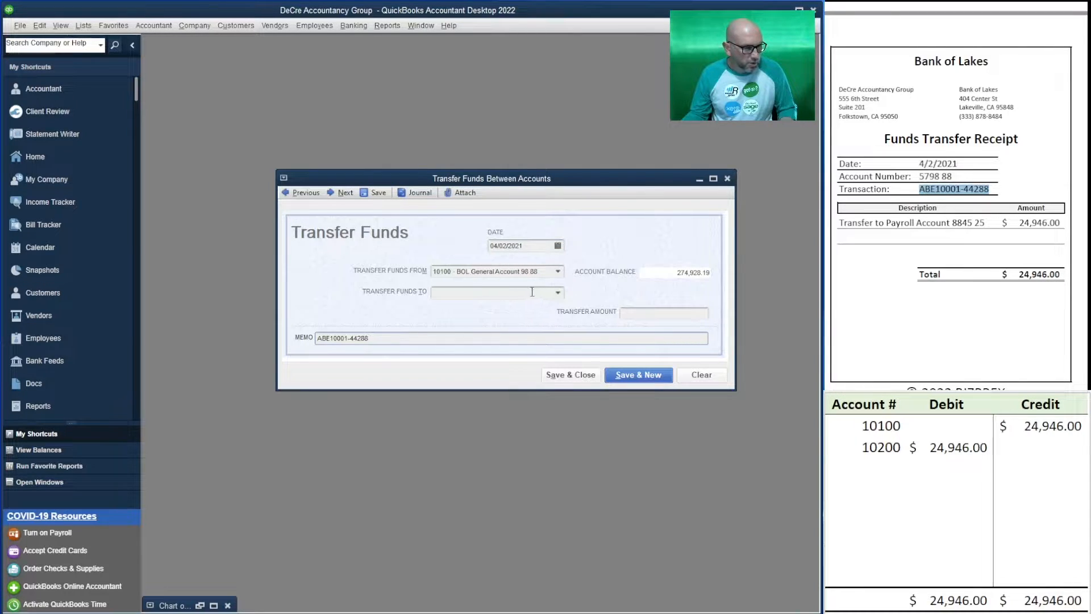
Set the transfer's destination to the 10200 BOL Payroll Account and its amount to 24,946.00, and save and close it
click(558, 294)
click(528, 351)
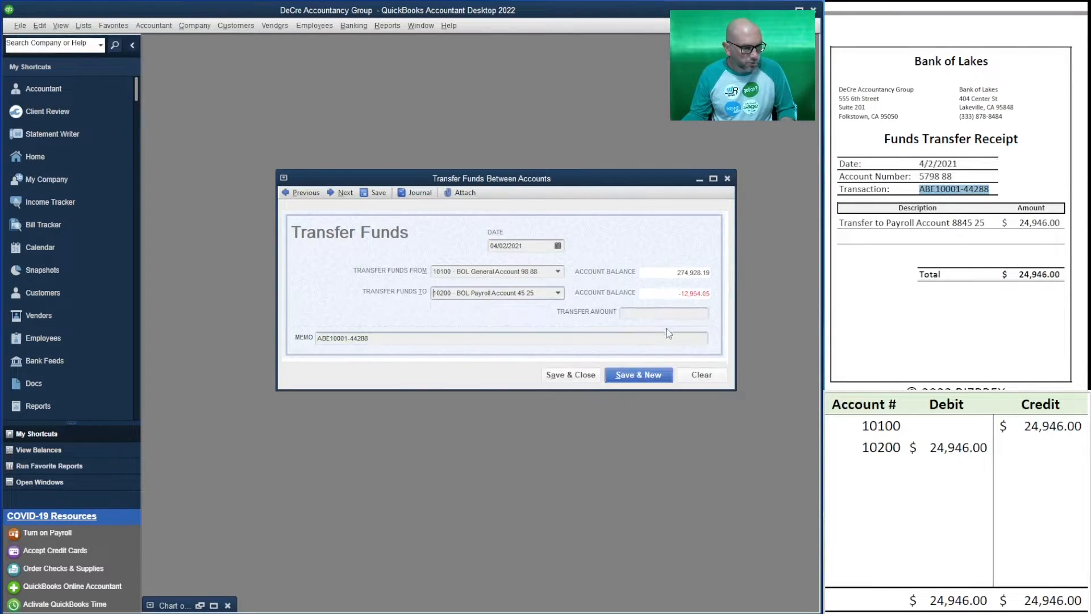
click(679, 317)
text(24946)
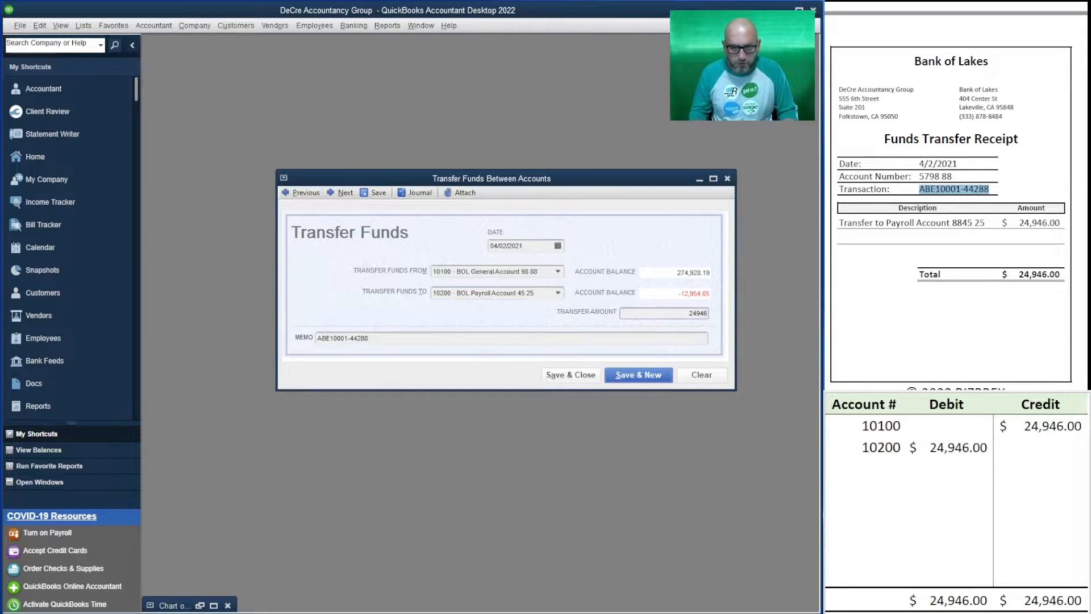
key(Tab)
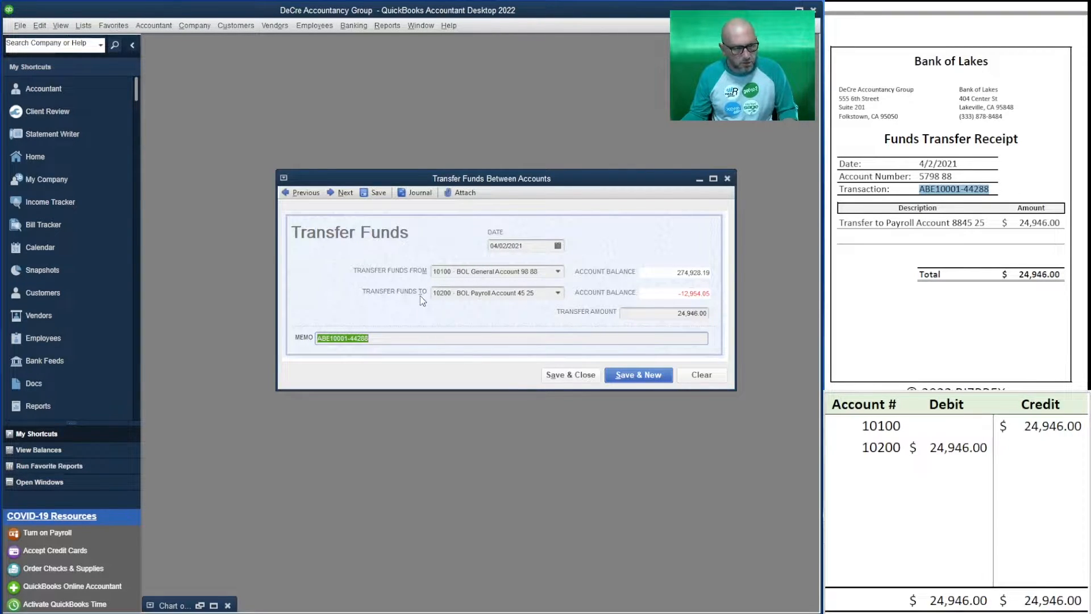
click(571, 375)
Clear the funds transfer entries for accounts 10100 and 10200 from the debit and credit outline
click(949, 468)
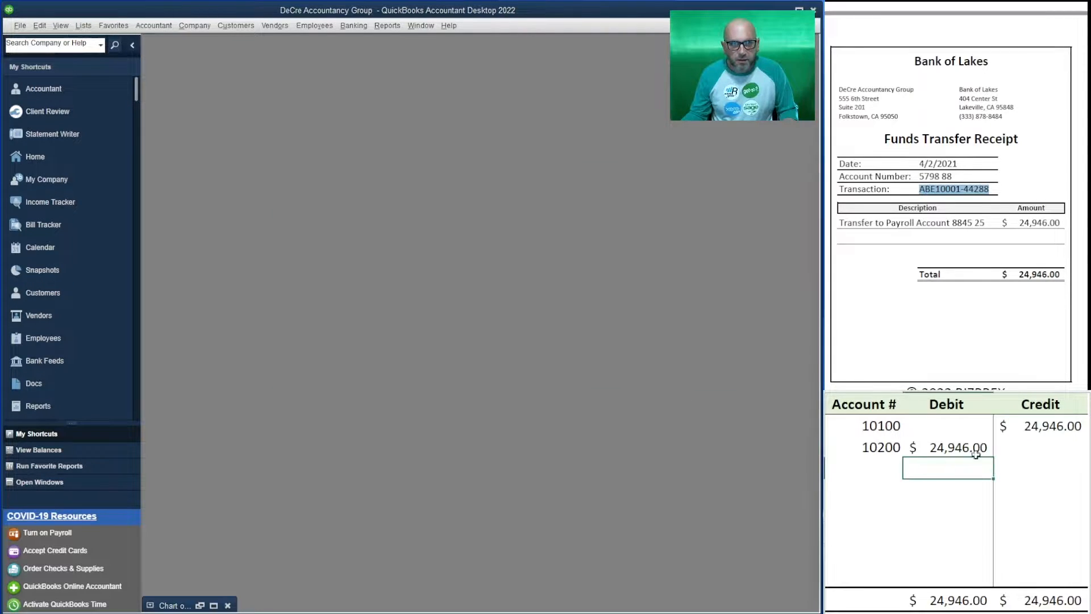
drag(1020, 446, 855, 428)
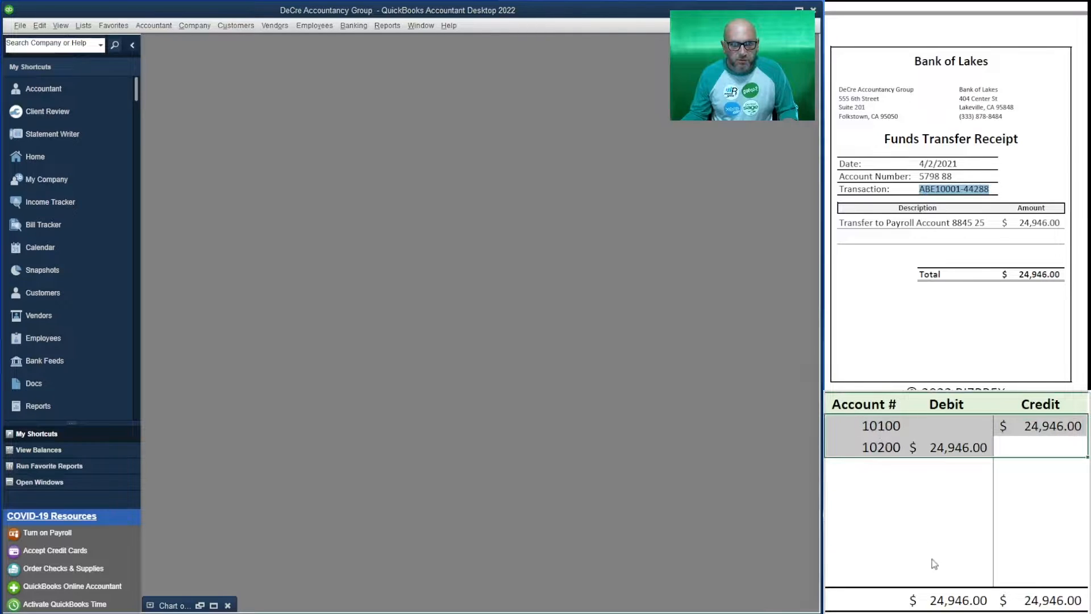
key(Delete)
click(933, 507)
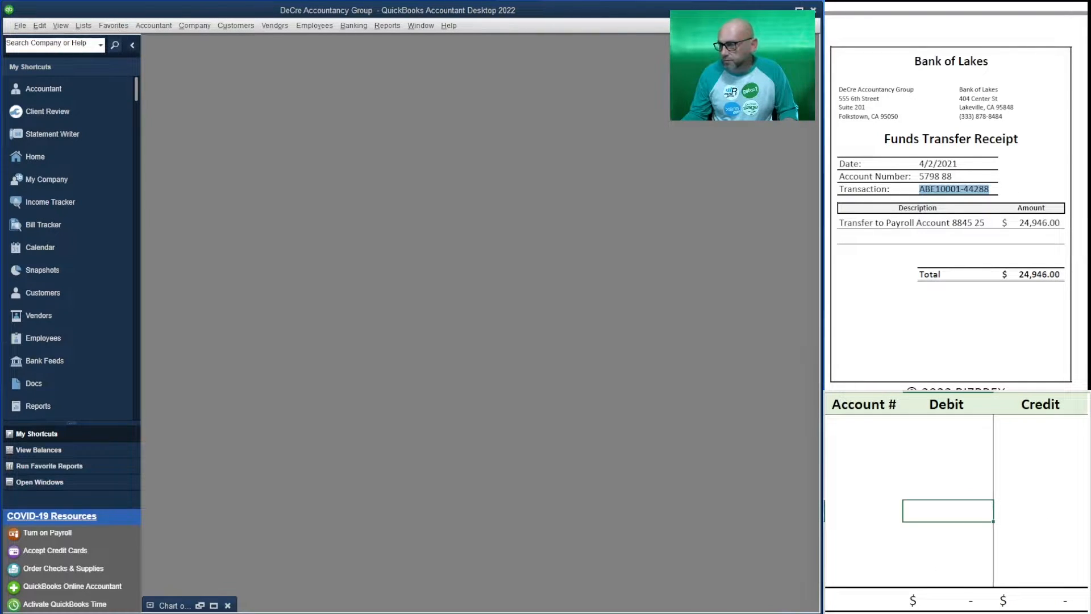
Bring up the State Tax Authority payment confirmation and open the payroll liabilities to pay for 04/02/2021 through 04/02/2021
scroll(955, 227, down, 6)
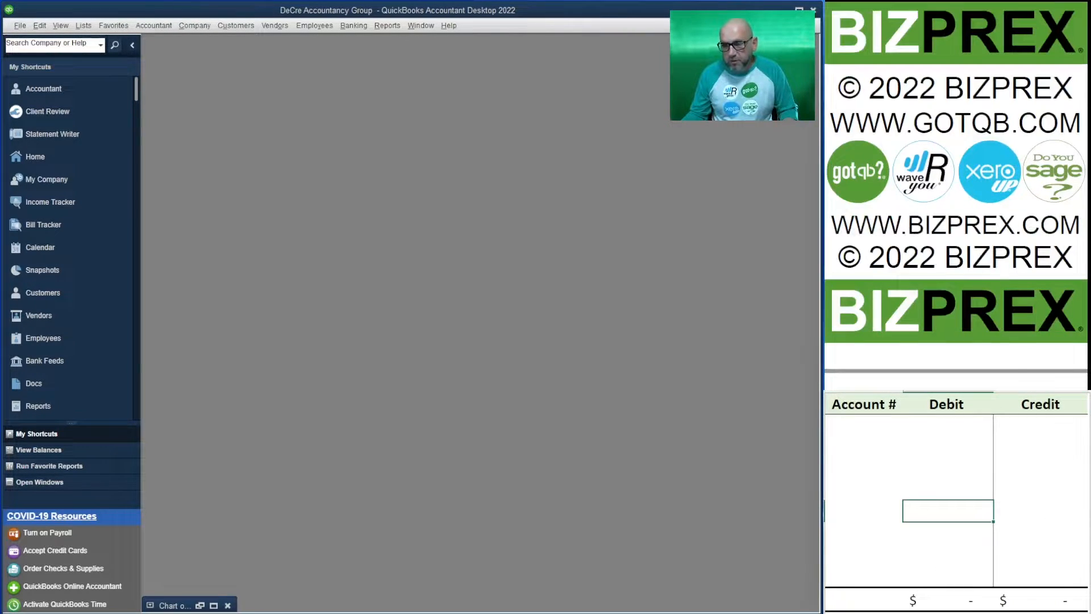
scroll(955, 227, down, 5)
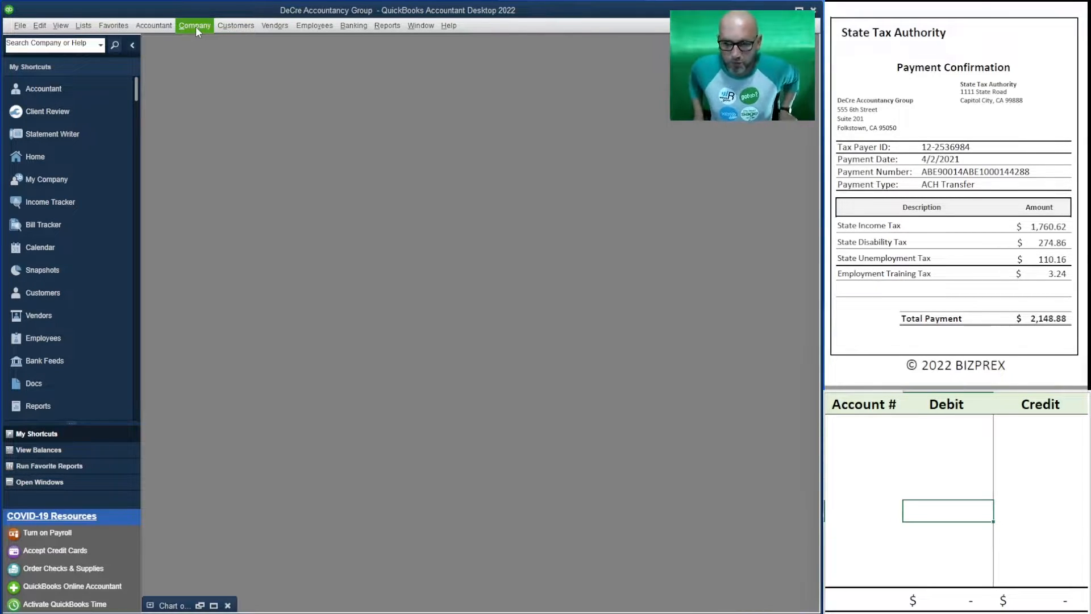
click(311, 25)
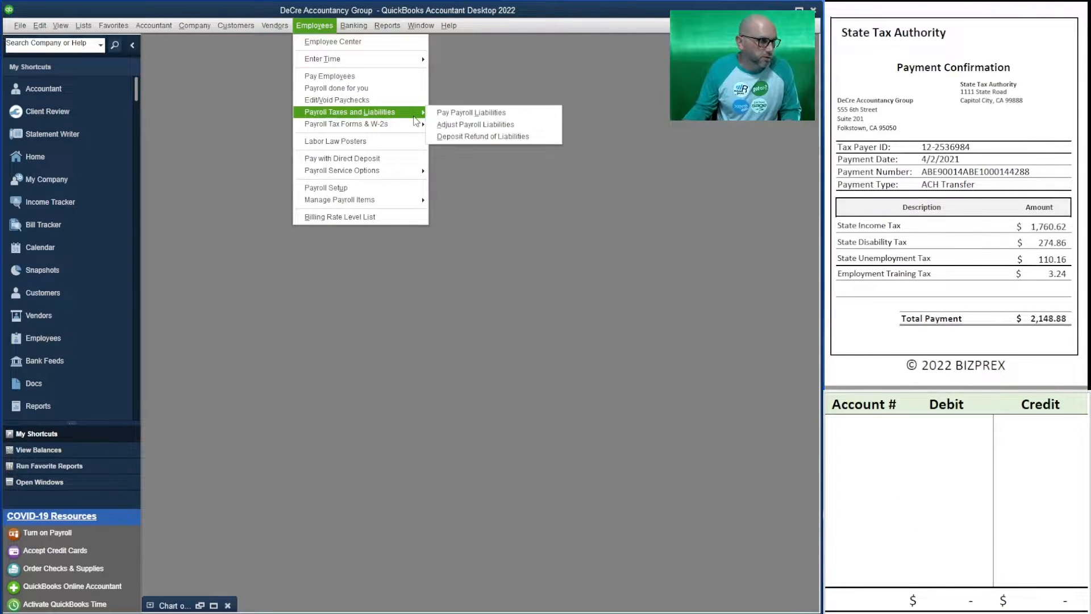
mouse_move(418, 172)
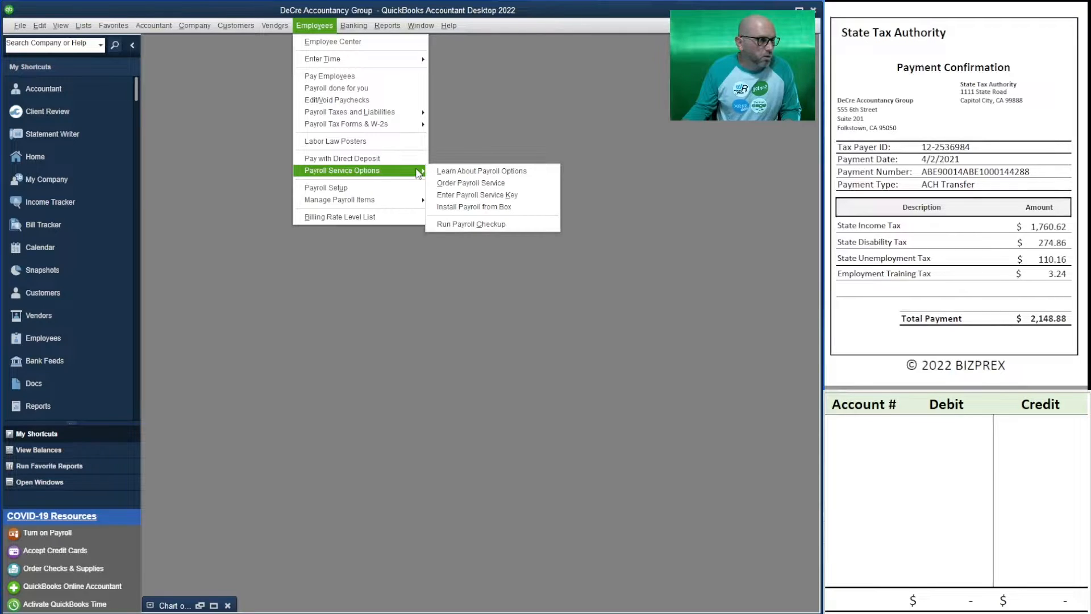
mouse_move(419, 112)
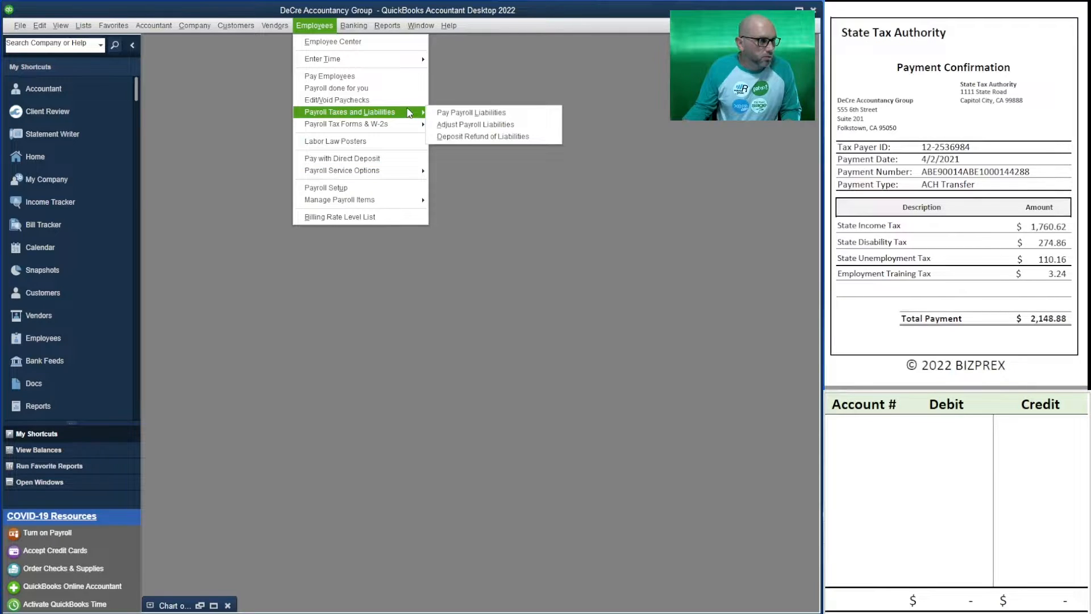
click(479, 113)
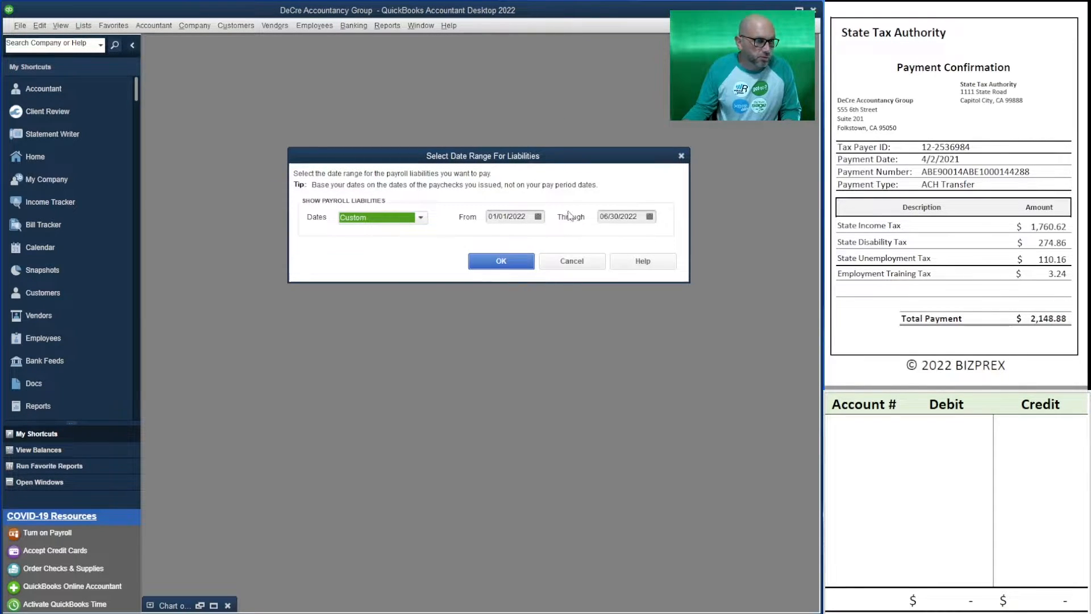
key(Tab)
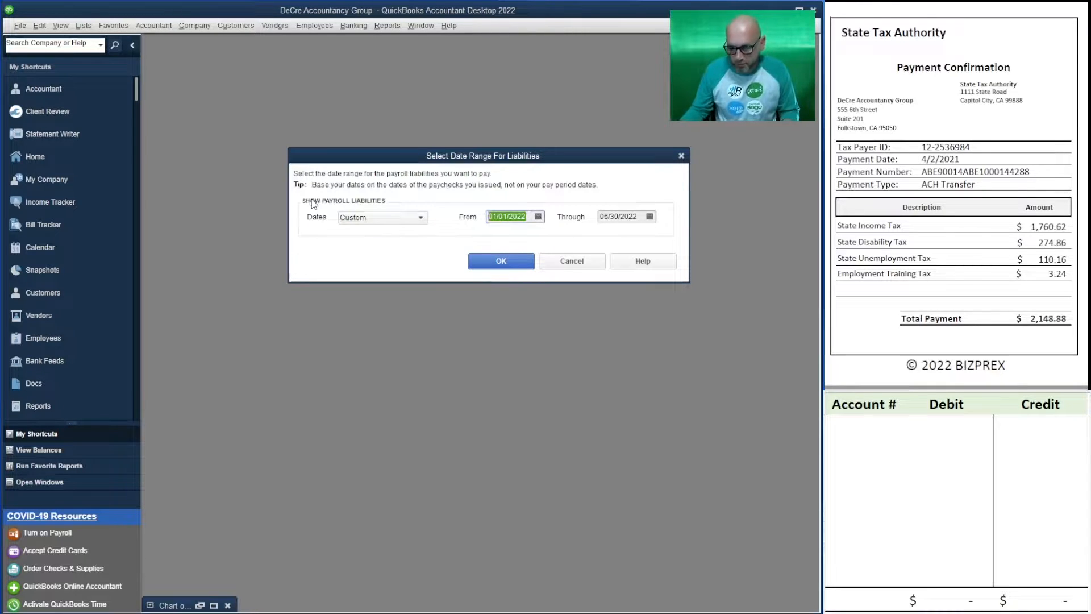
text(4/2/20)
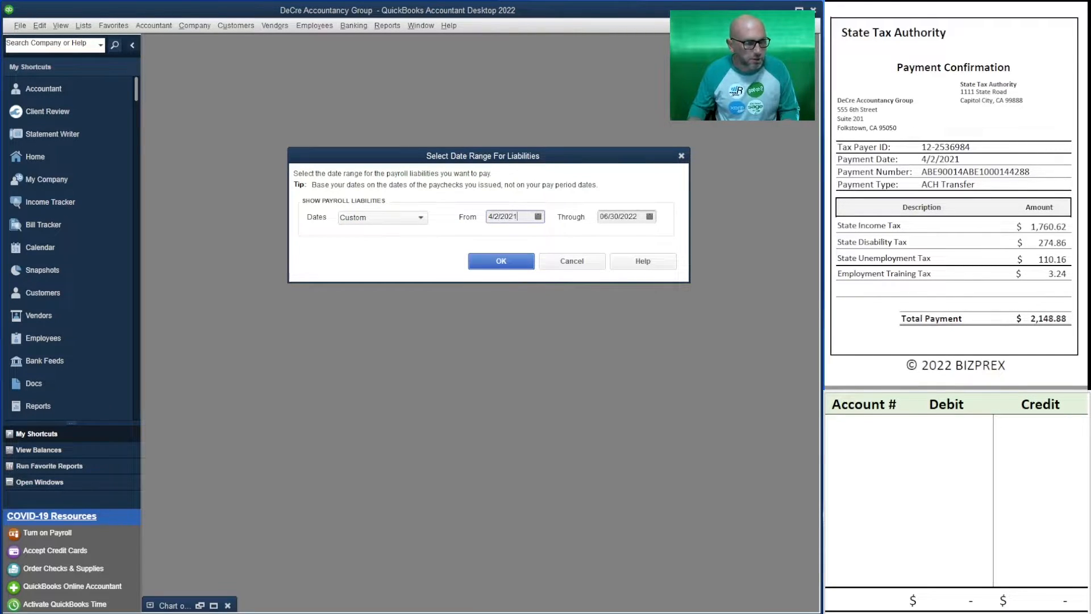
key(Tab)
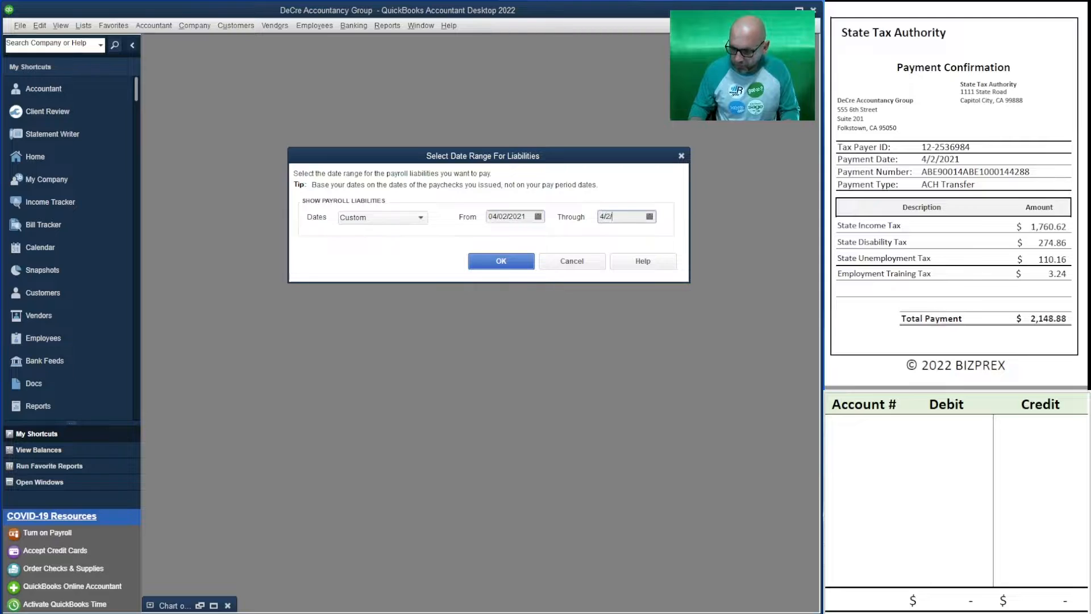
text(2021)
key(Tab)
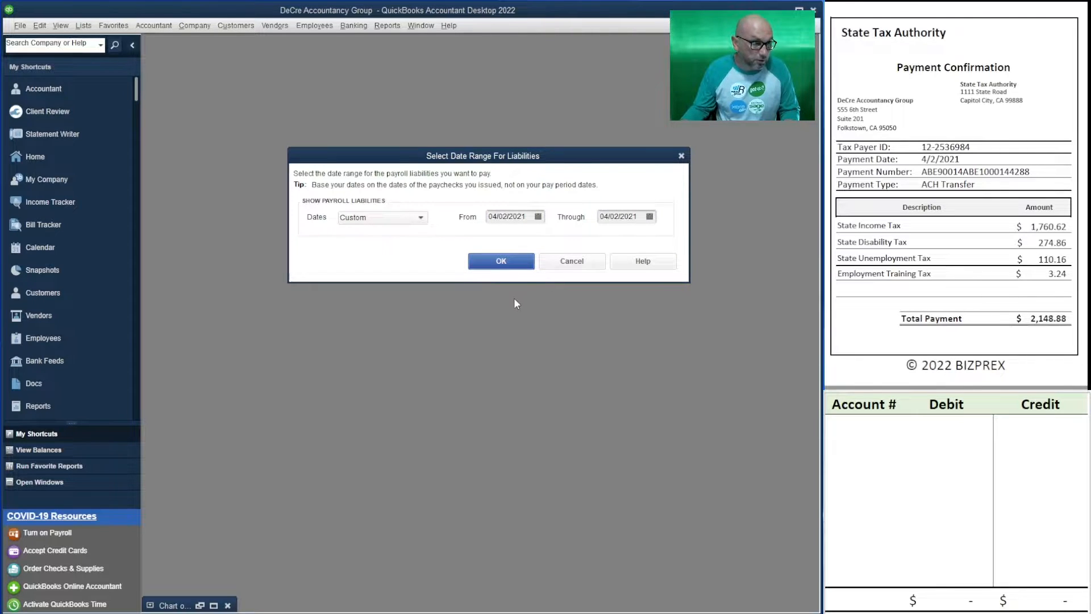
click(511, 265)
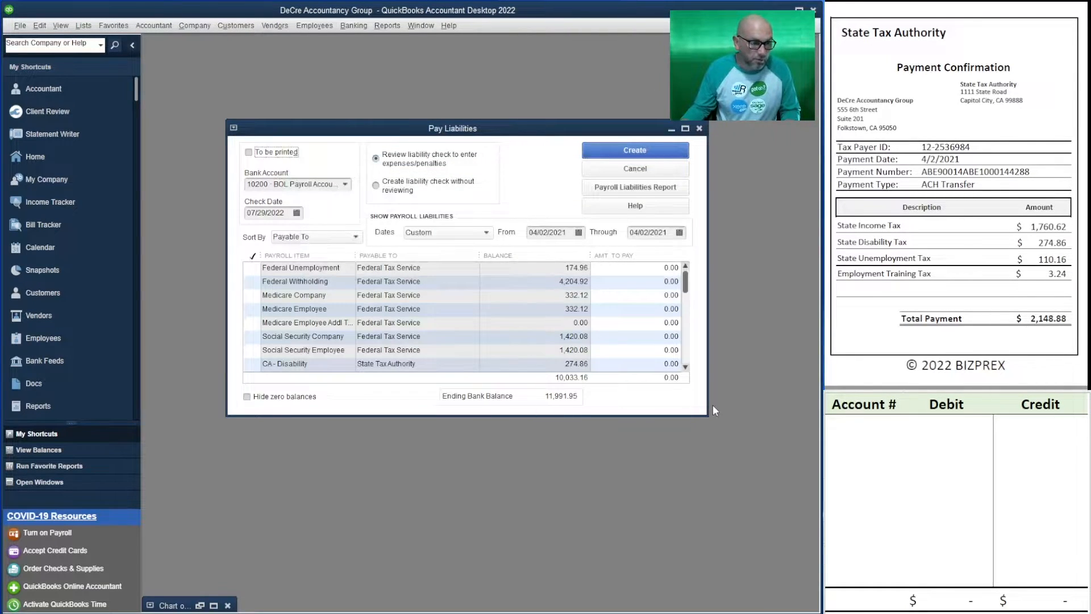
Set the liability check date to 4/2/2021 and select CA Withholding, Unemployment, Employment Training and Disability for payment to the State Tax Authority
drag(707, 416, 727, 551)
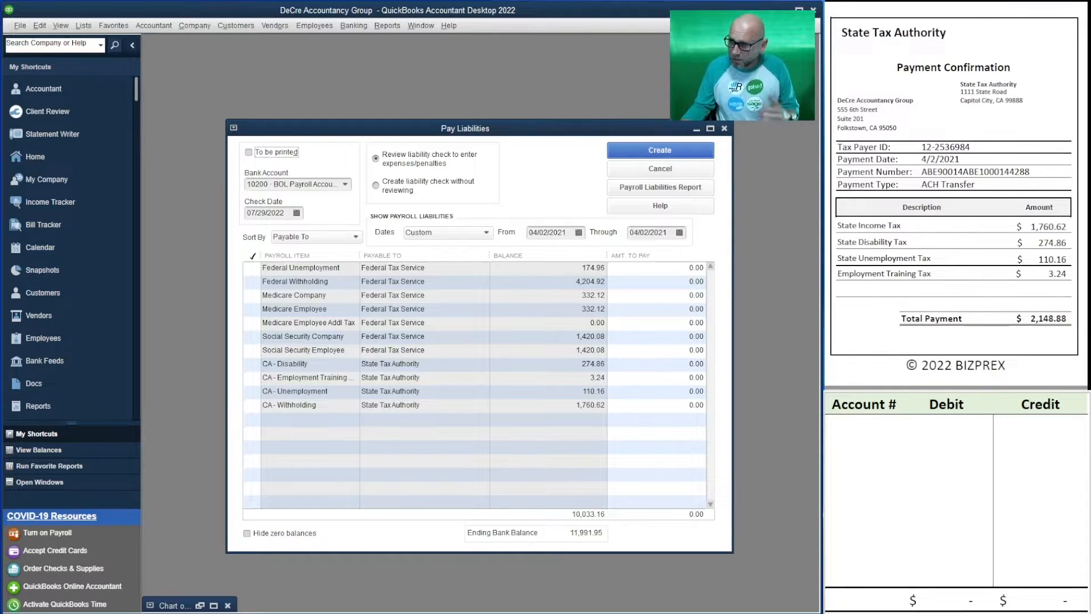
click(871, 435)
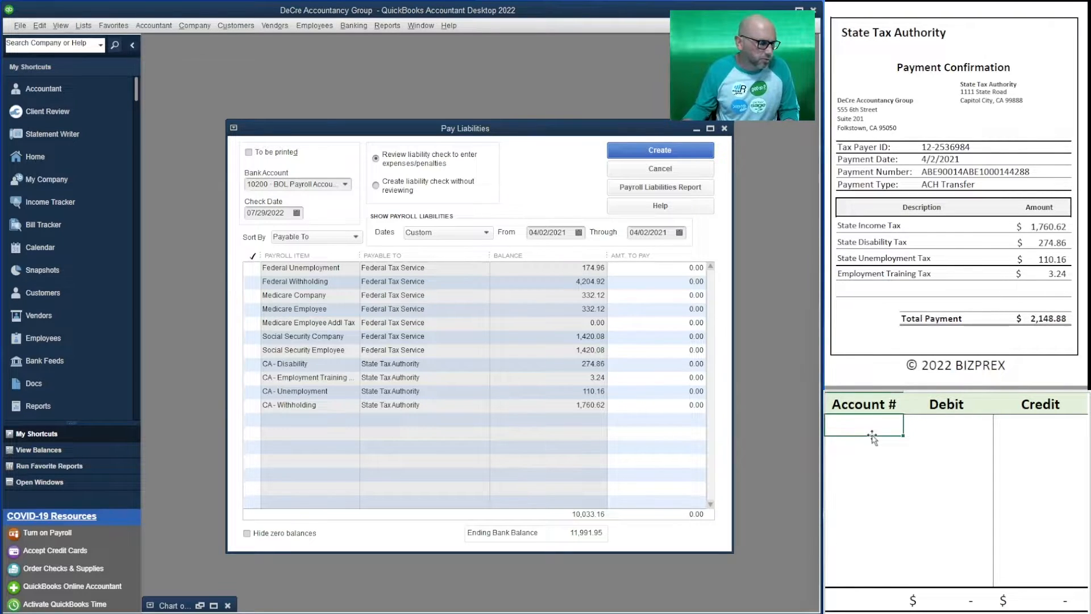
click(287, 213)
text(4/2/2021)
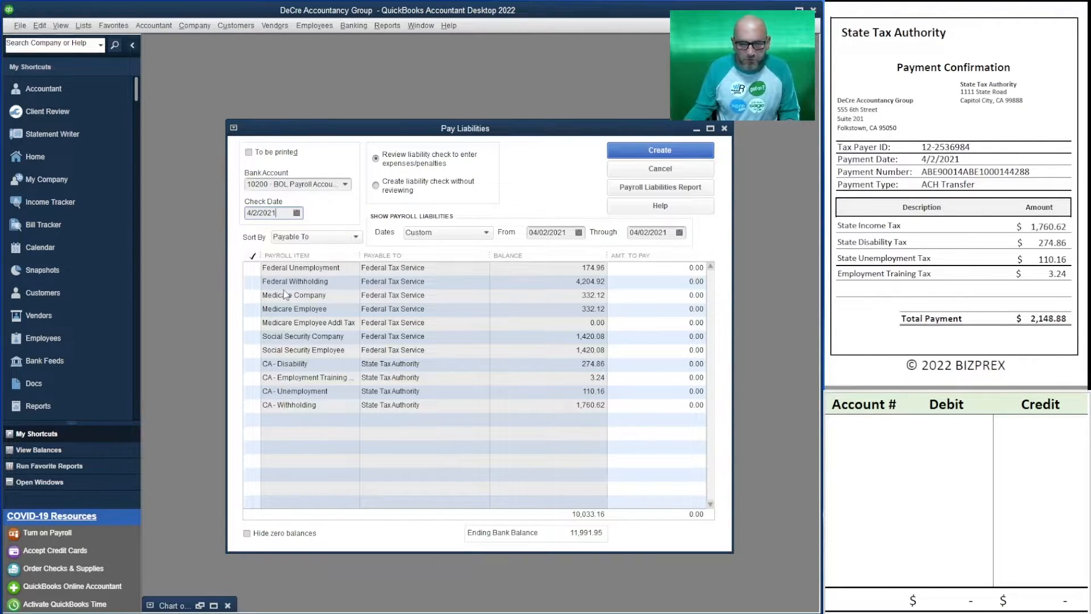
click(252, 404)
click(252, 391)
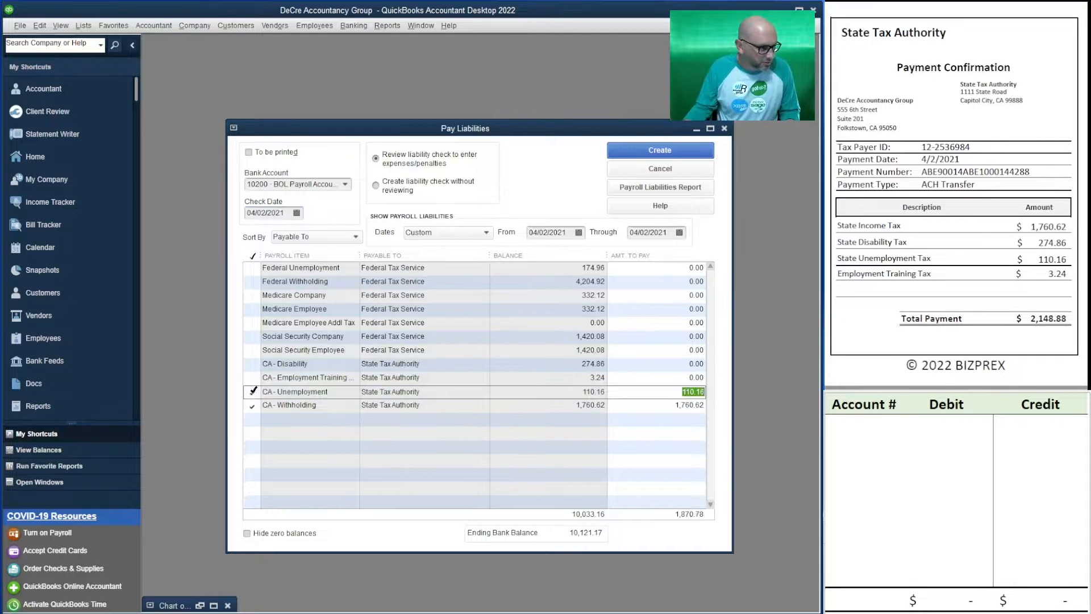
click(253, 378)
click(253, 365)
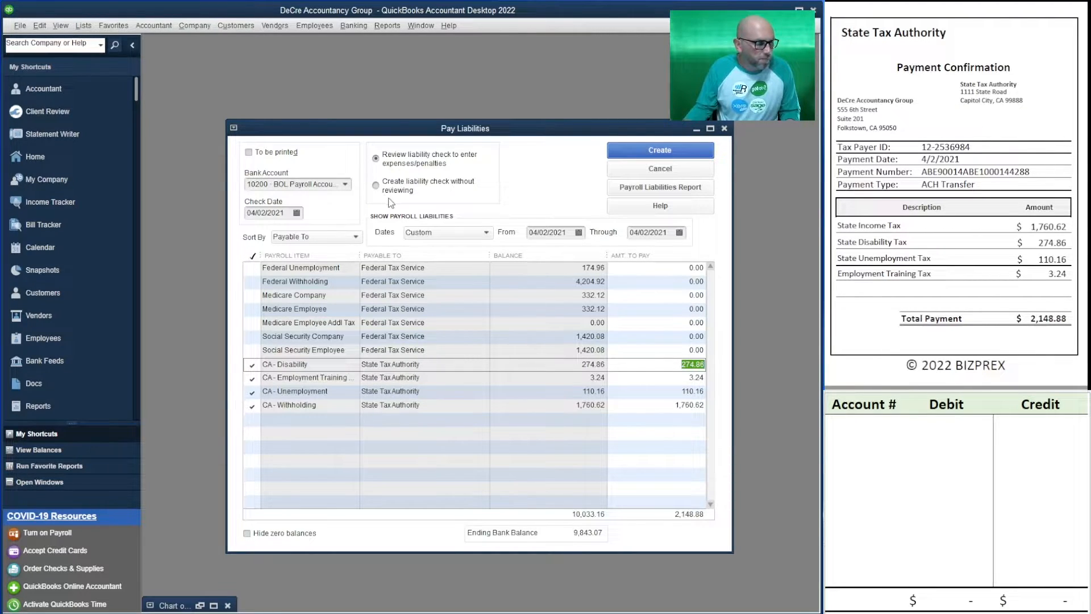
Outline the bank side of the tax payment by crediting 2,148.88 to account 10200 in the debit and credit sheet
click(863, 431)
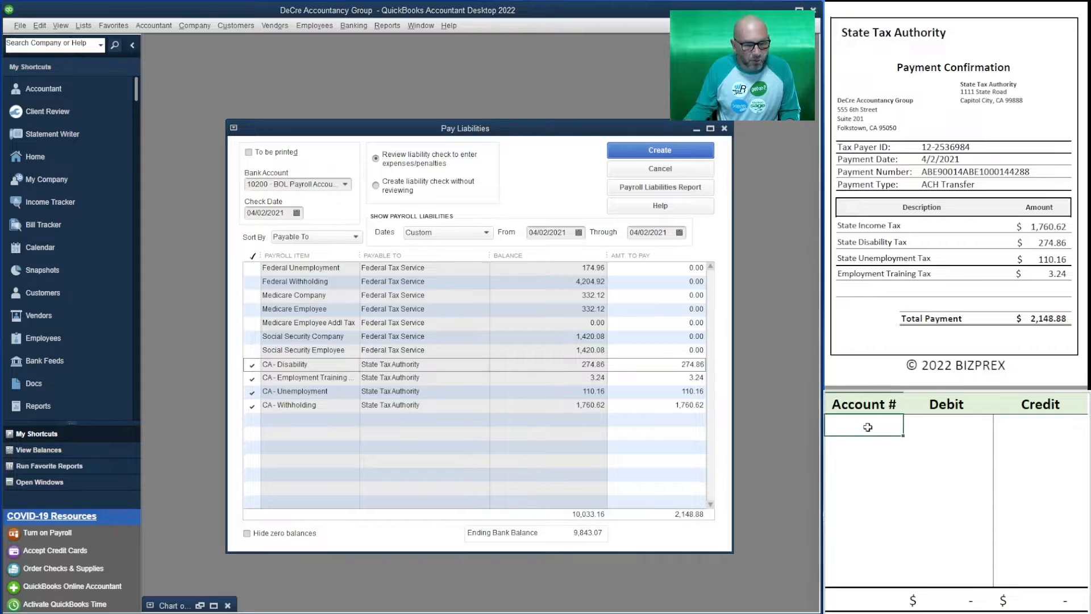
text(10200)
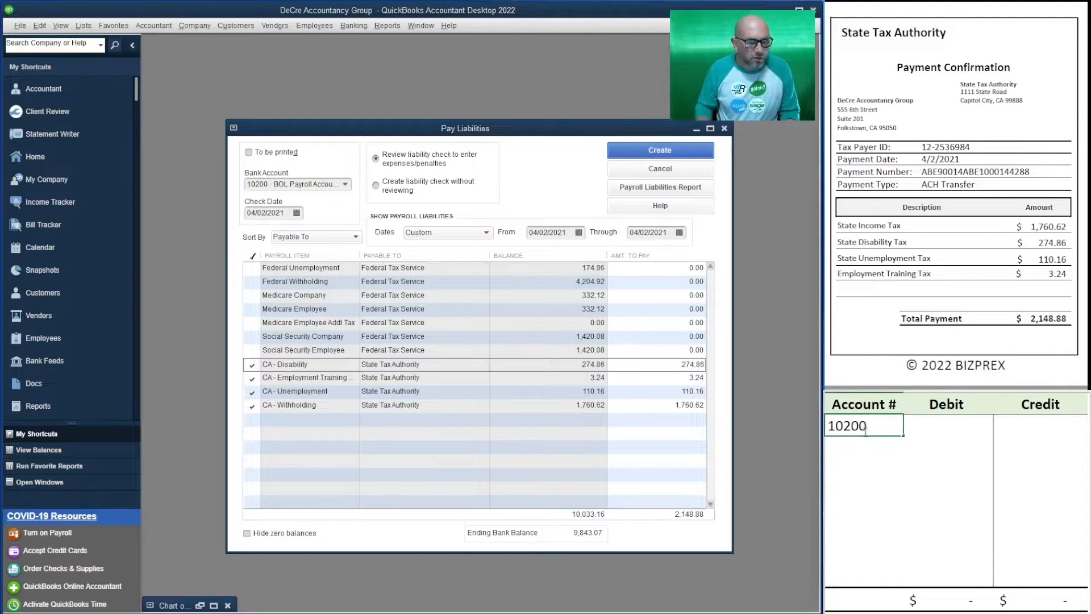
key(Tab)
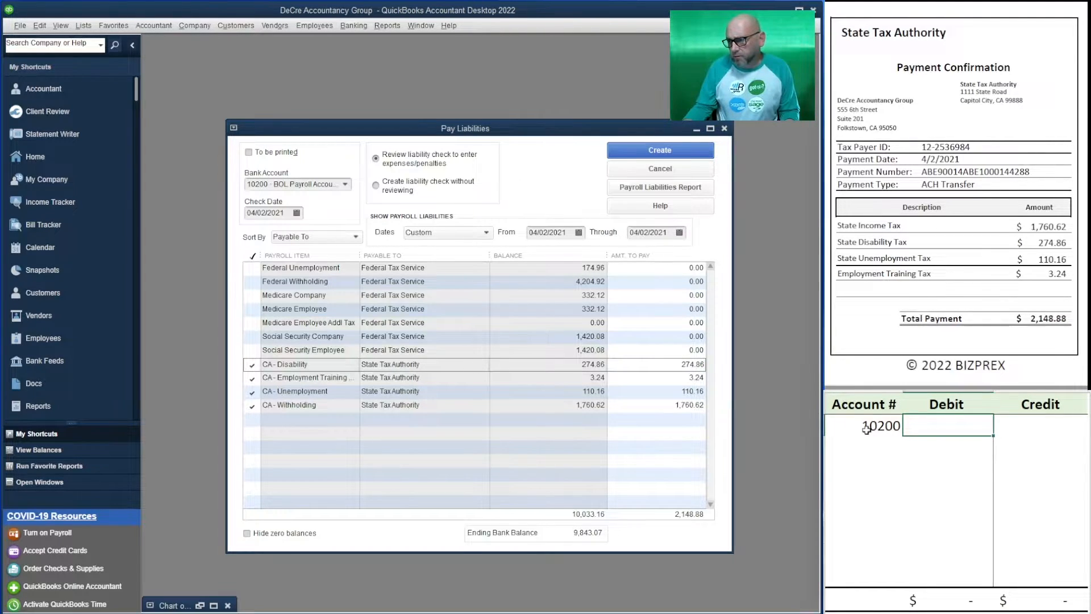
click(1012, 425)
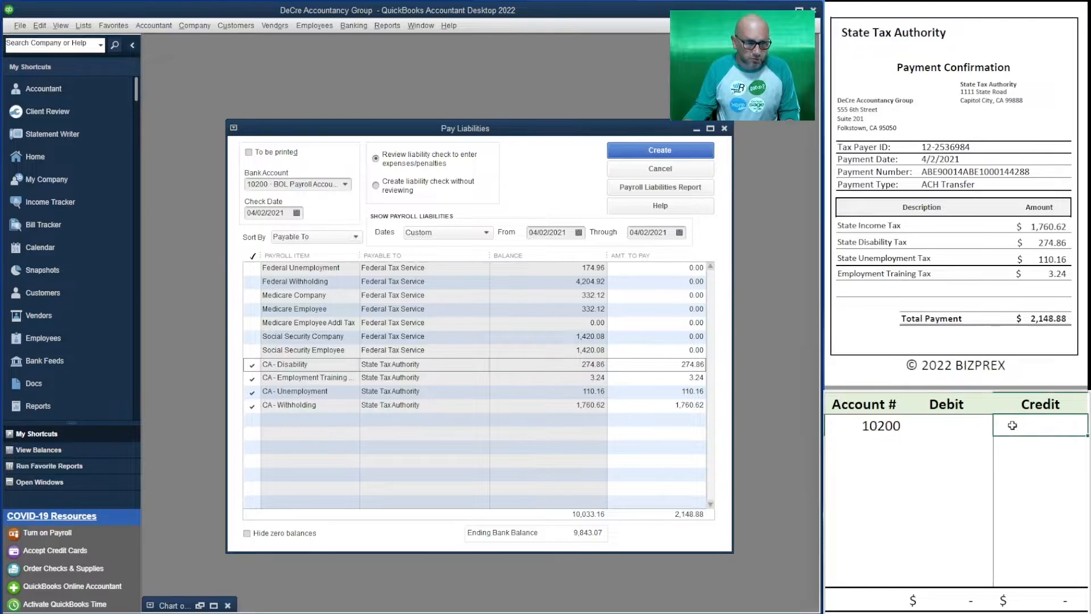
text(2,1)
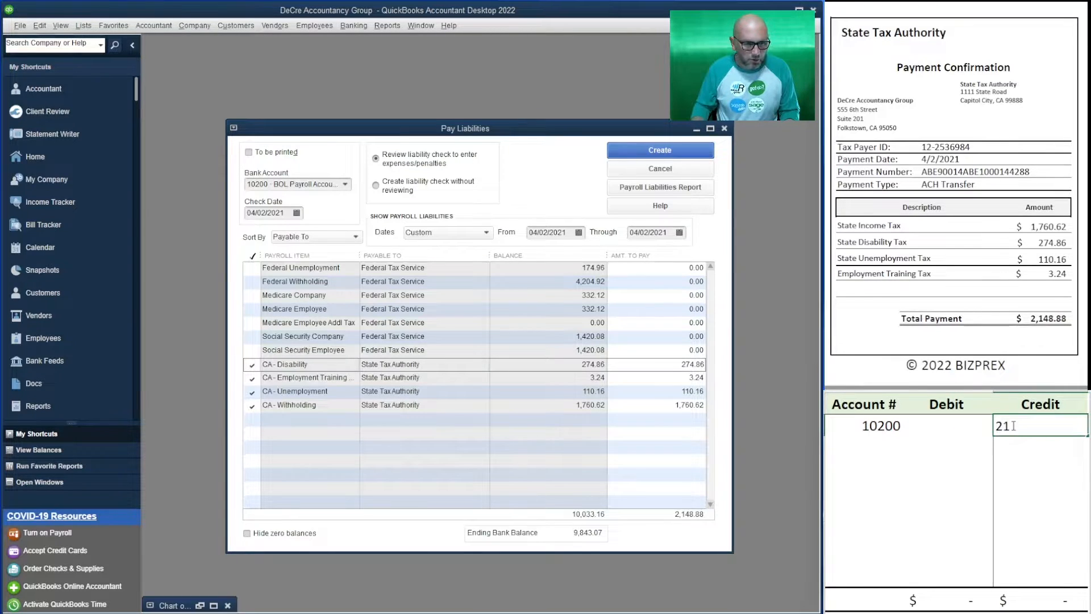
text(48.88)
key(Return)
key(Left)
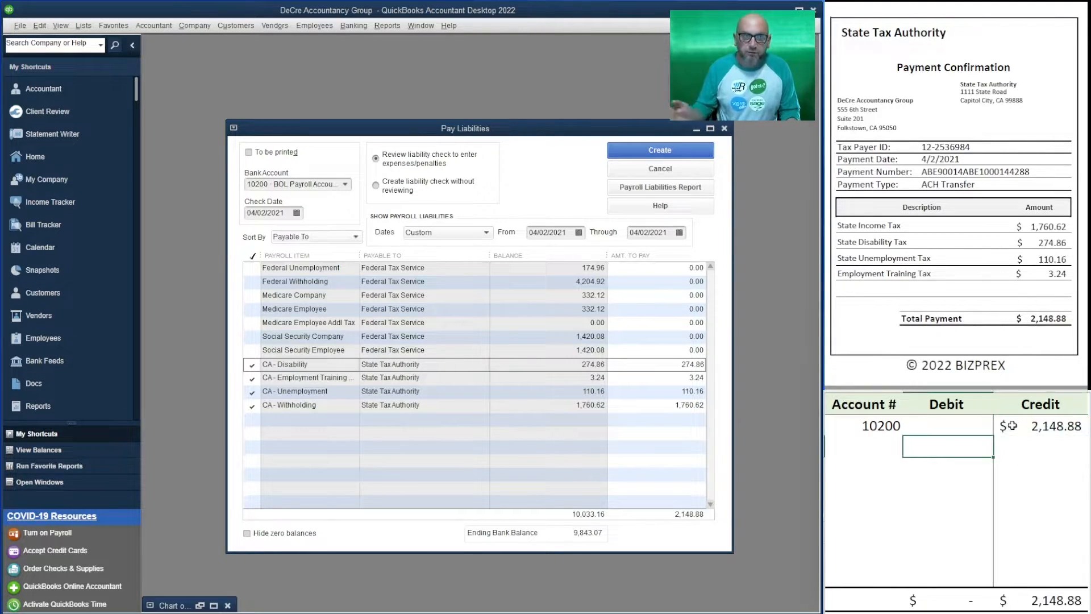
Add account 24000 on the next outline row with a debit of 2,148.88
click(868, 447)
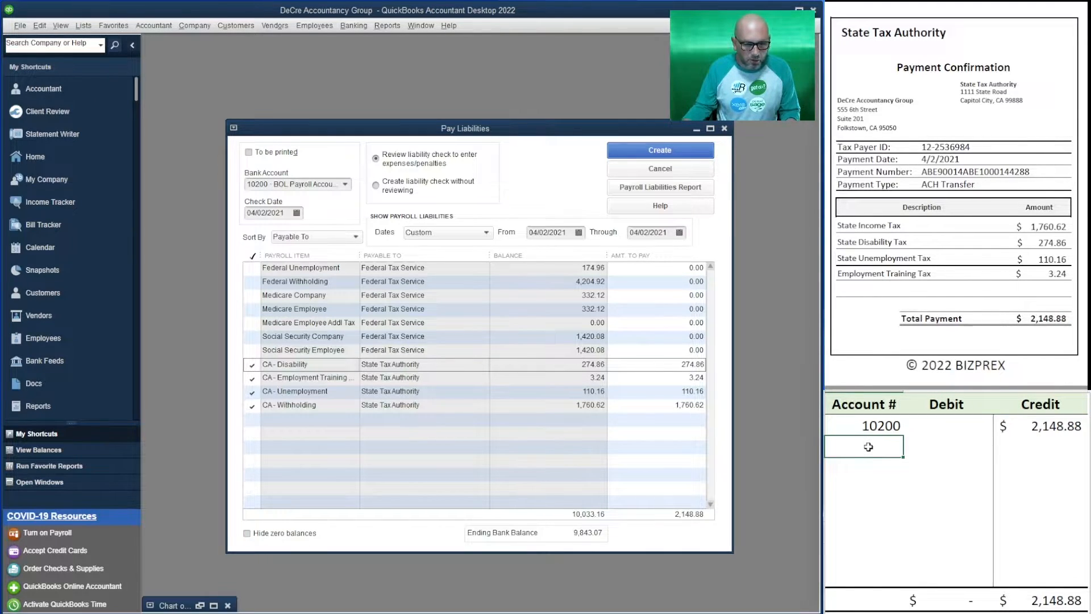
text(24000)
key(Tab)
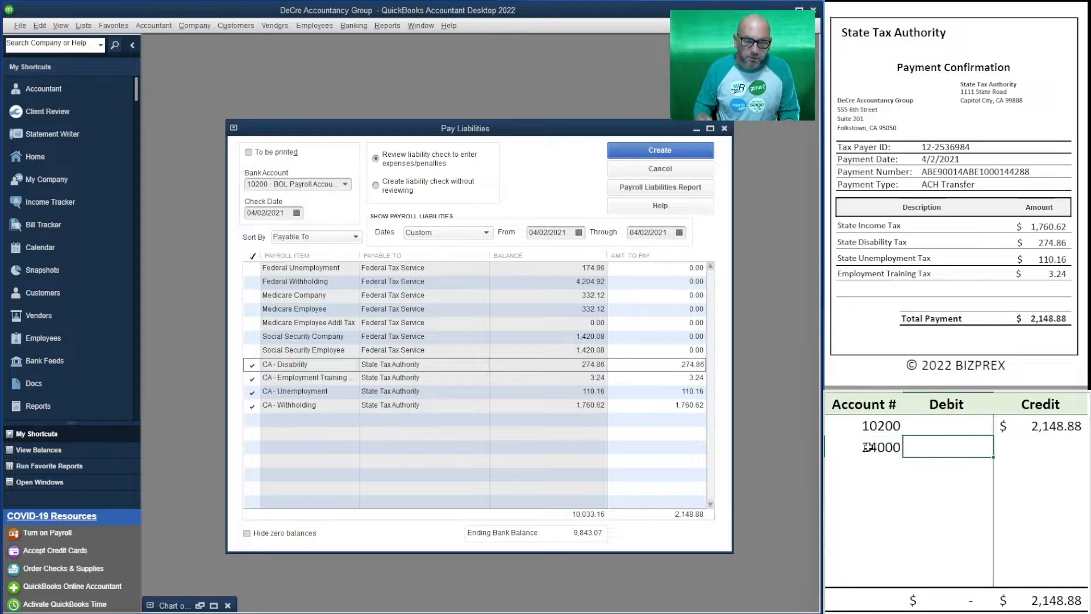
text(2,14)
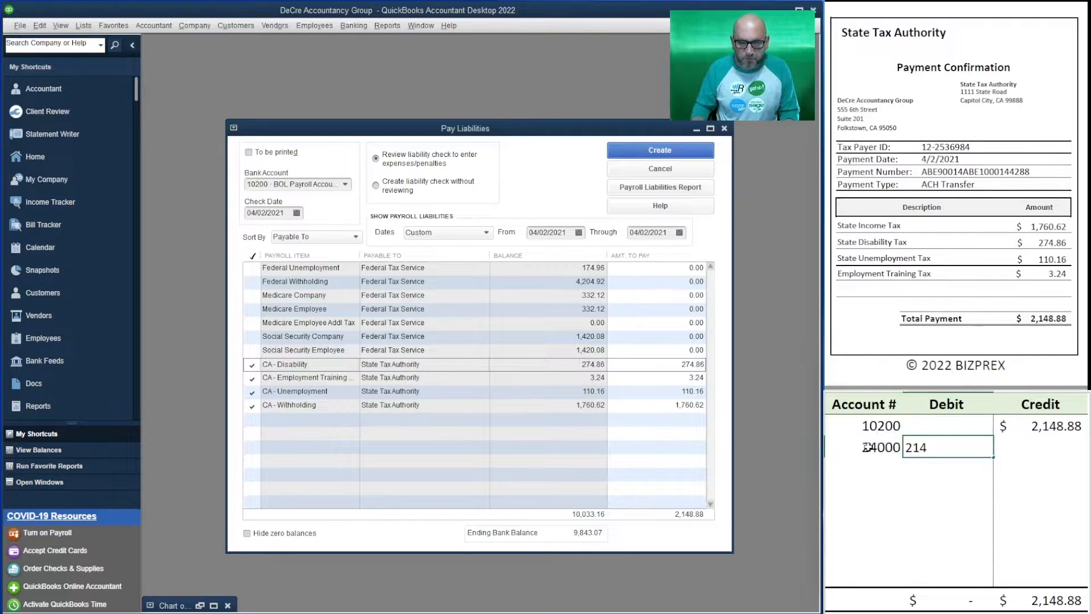
text(8.88)
key(Return)
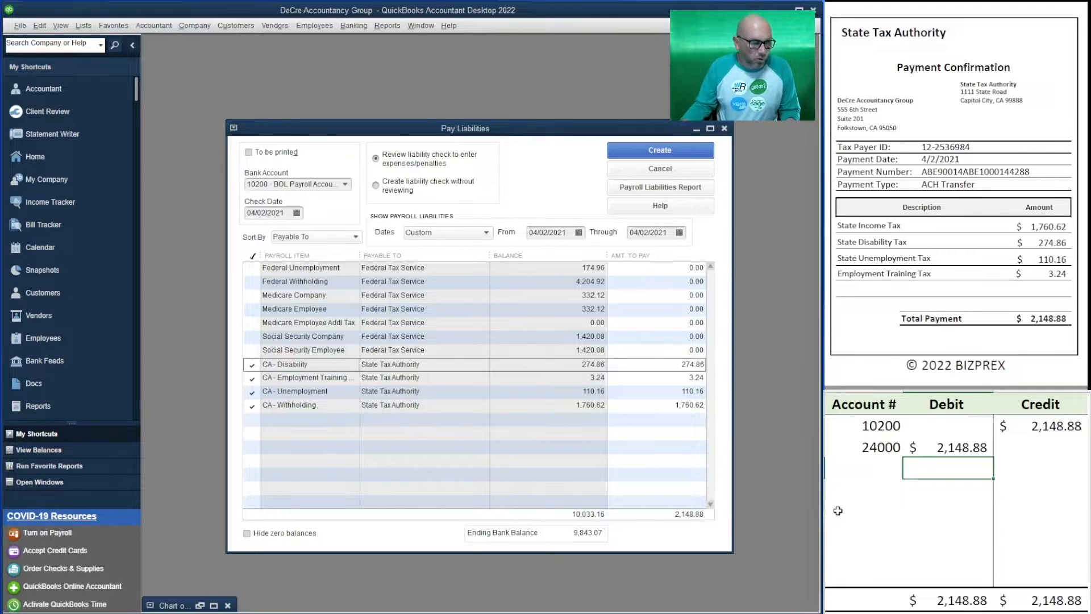
Copy account number 24000 into the three rows below it in the outline
click(890, 450)
key(ctrl+c)
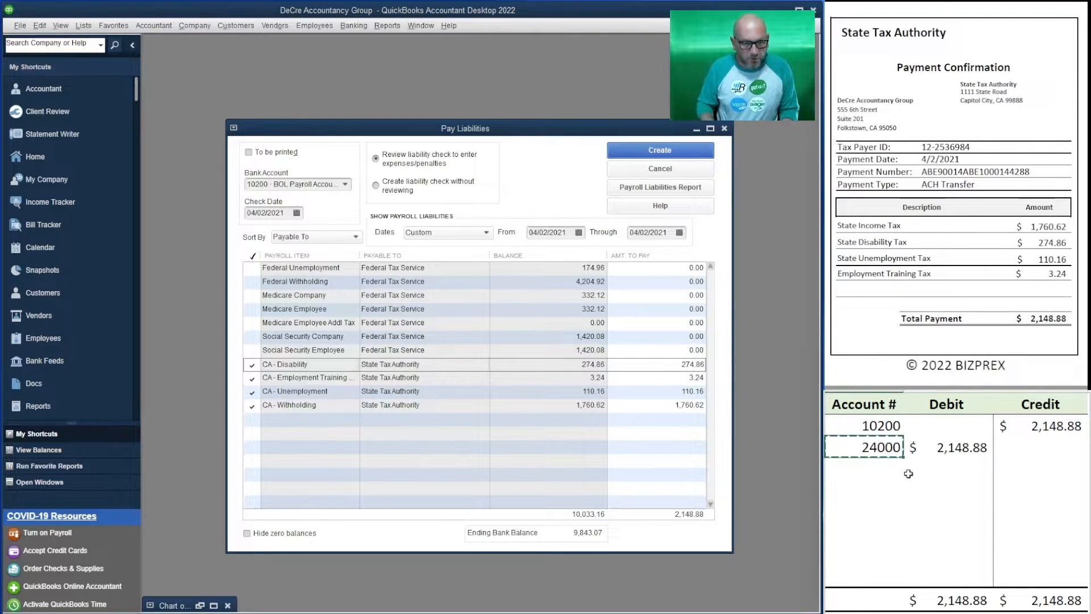
key(Down)
key(ctrl+v)
key(Down)
key(ctrl+v)
key(Down)
key(ctrl+v)
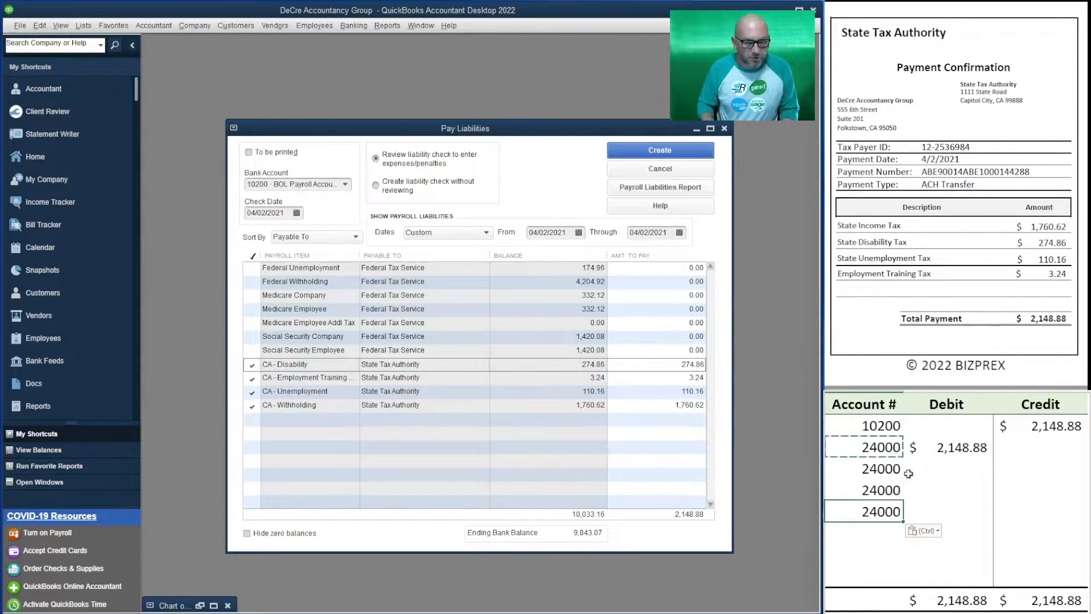
Enter debits of 274.86, 3.24, 110.16 and 1,760.62 for the four 24000 rows, replacing the single total in the first one
key(Right)
key(Up)
key(Up)
key(Up)
key(Up)
key(Down)
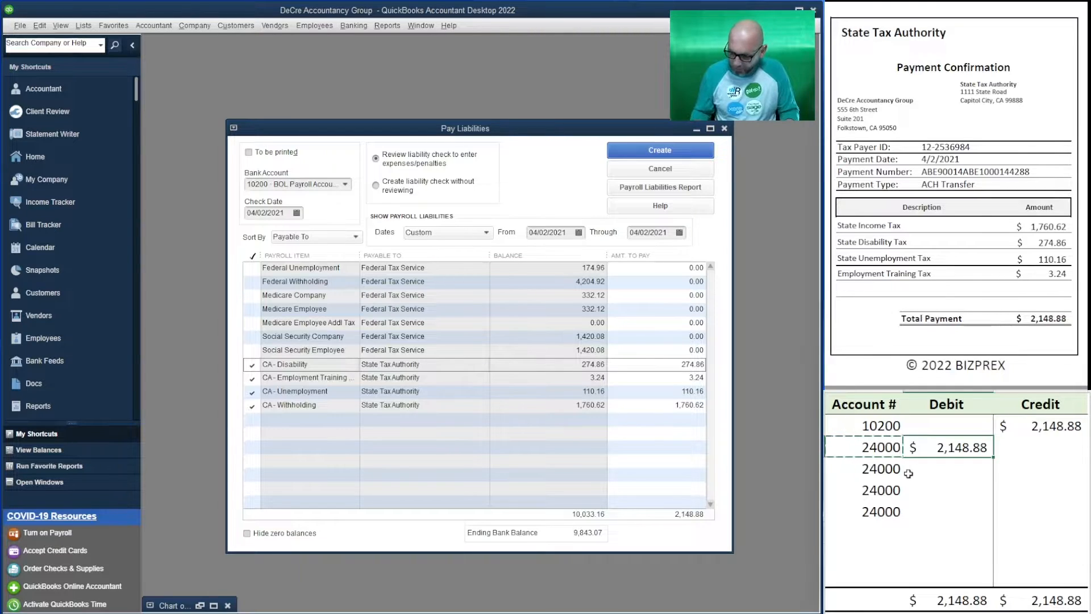
text(274.86)
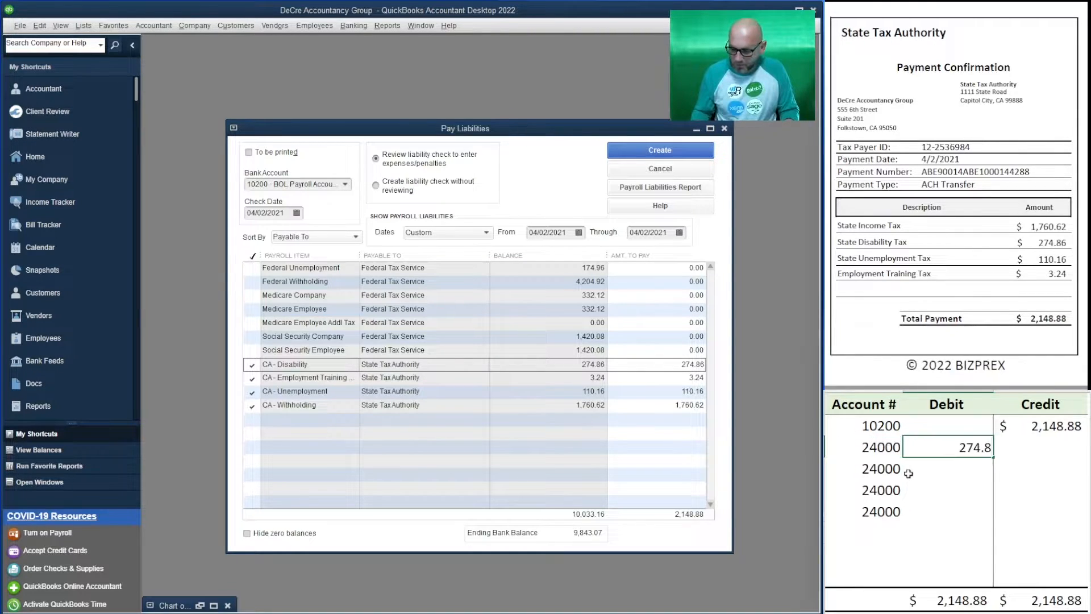
key(Return)
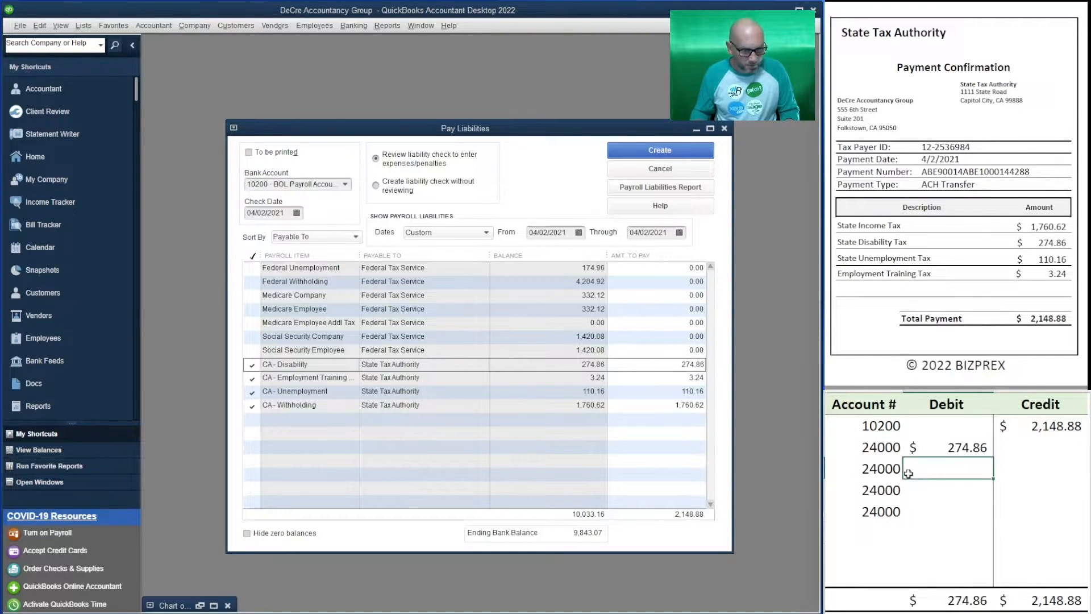
text(3.24)
key(Return)
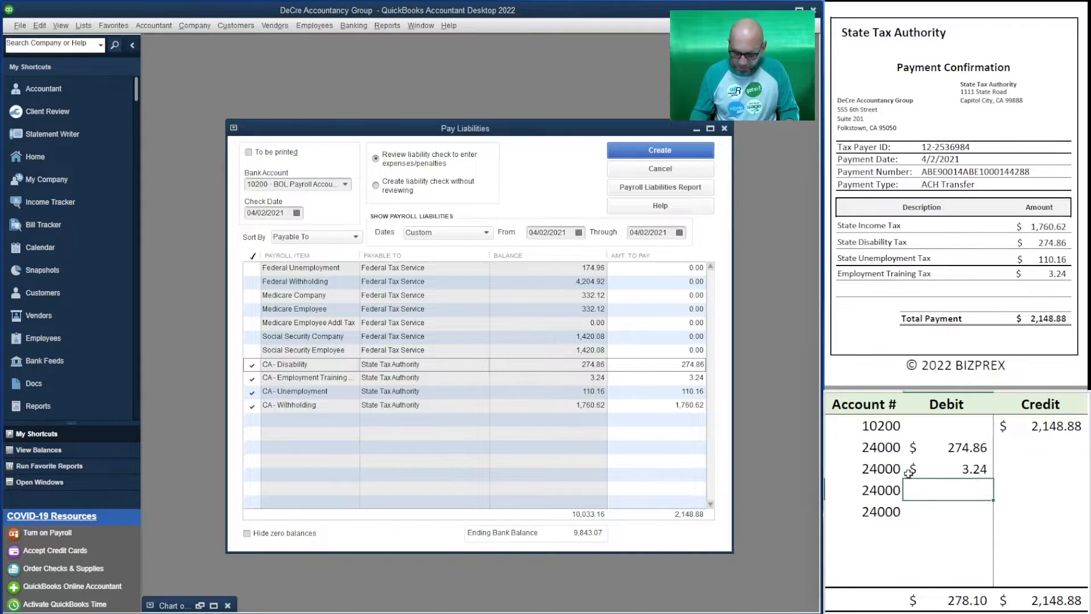
text(110.16)
key(Return)
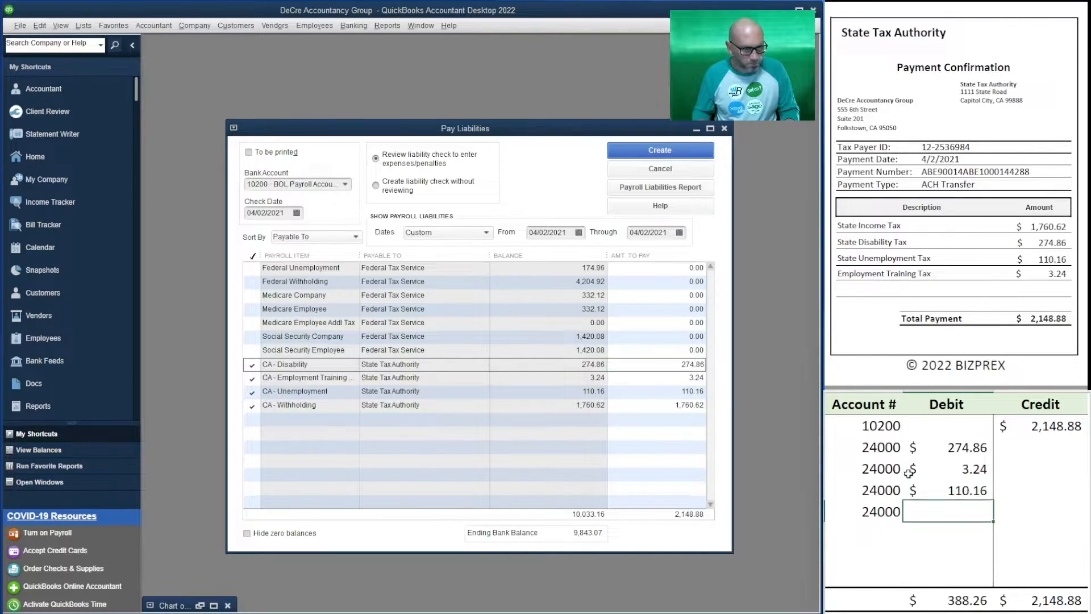
text(1,760)
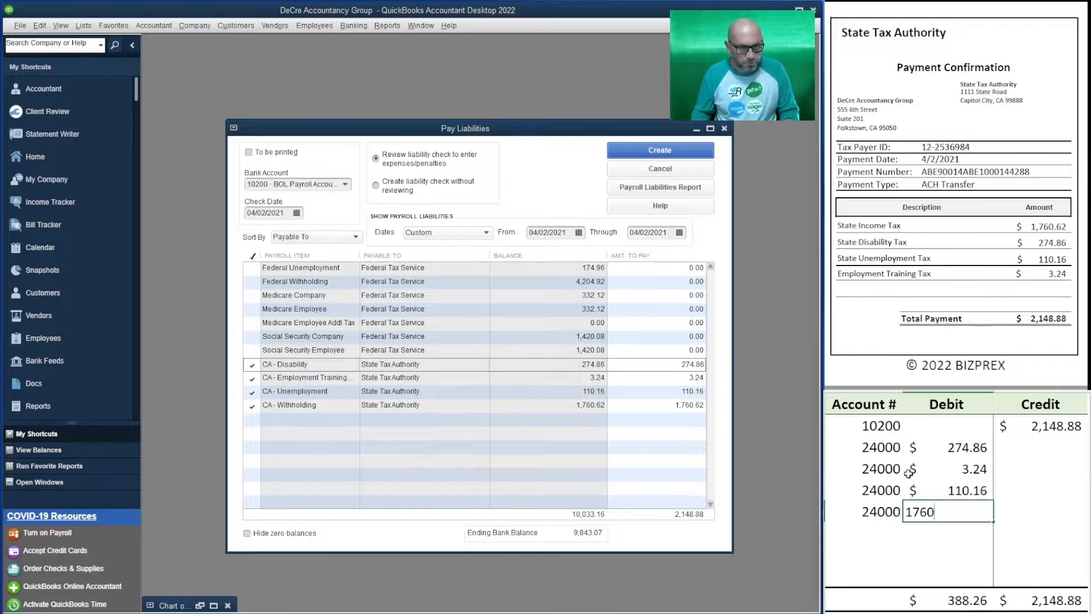
text(.62)
key(Return)
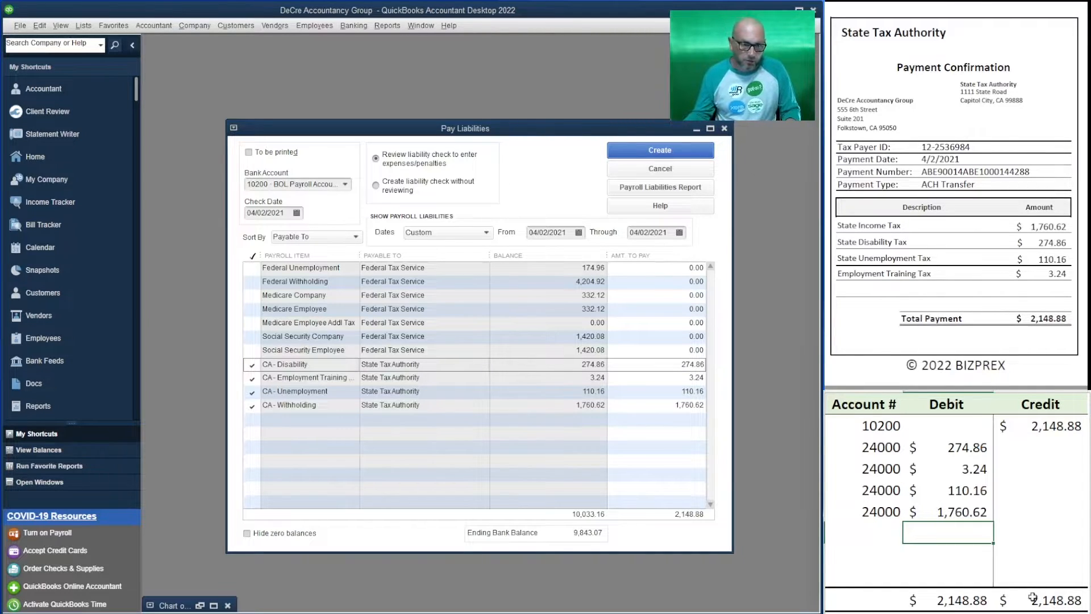
Create the state payroll liability check and set its number to ACH 4288 S
click(679, 151)
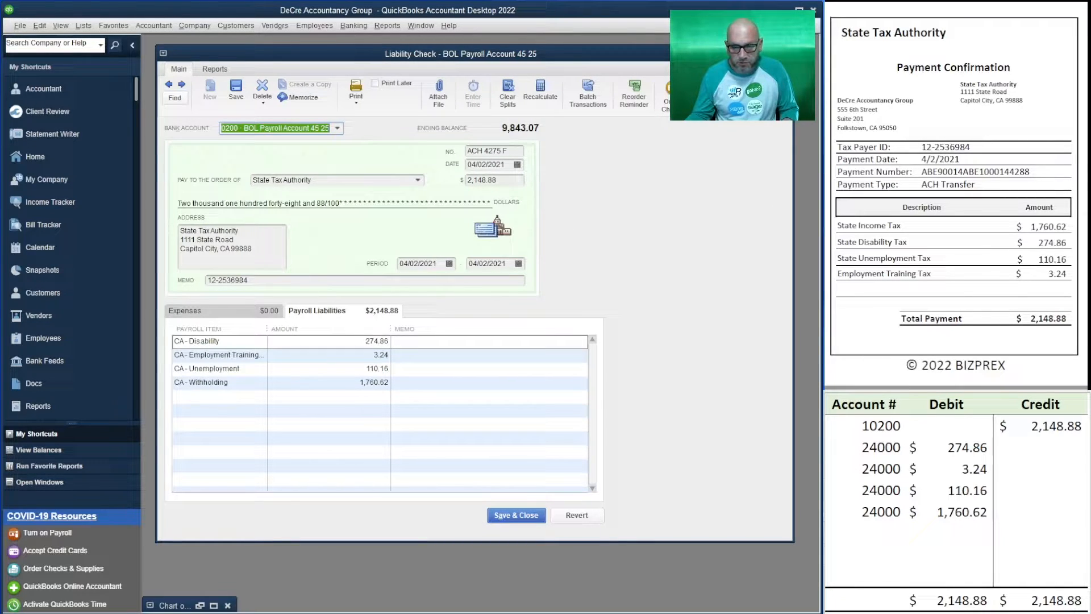
drag(1029, 171, 1004, 171)
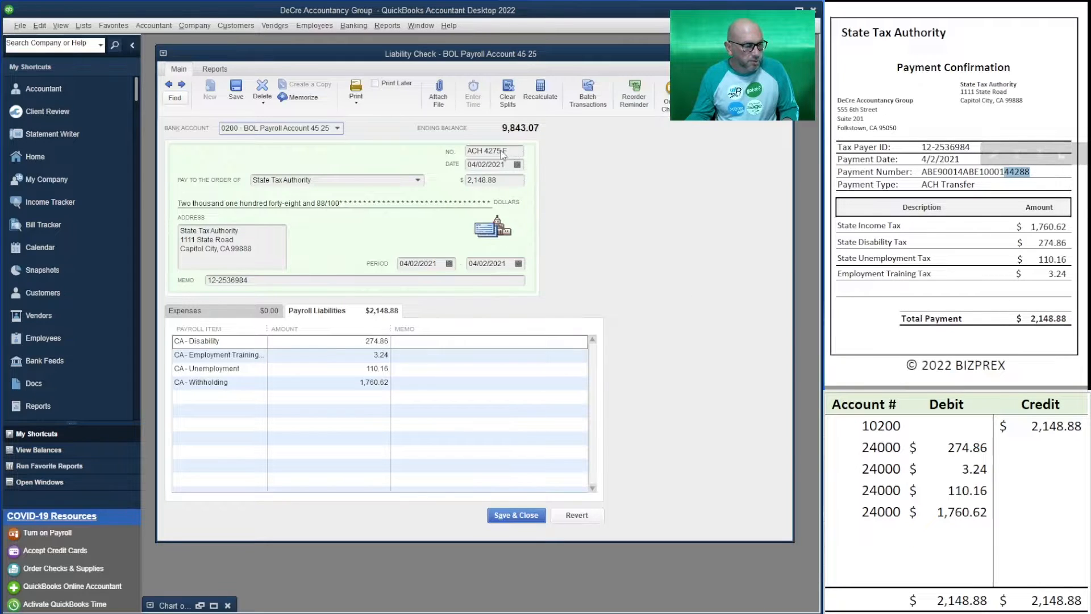
drag(1033, 172, 1010, 172)
drag(502, 151, 483, 150)
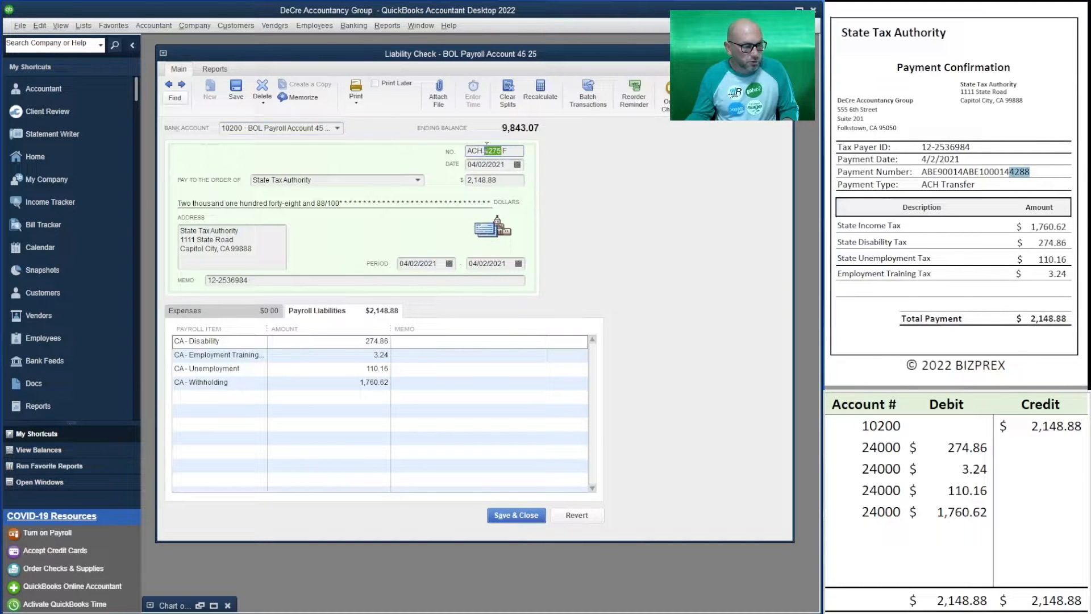
text(288)
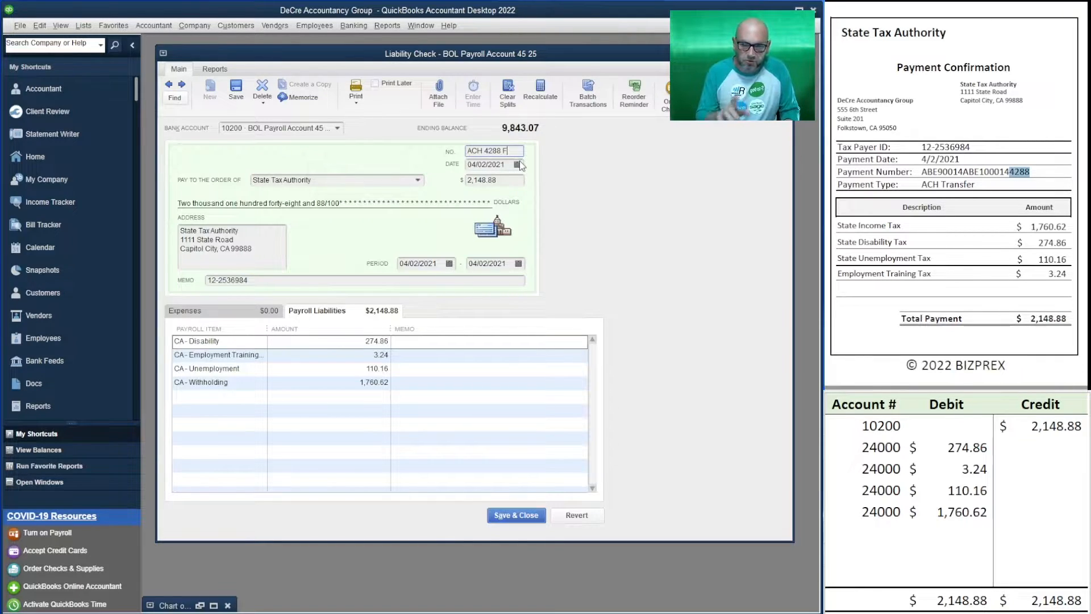
key(BackSpace)
text(S)
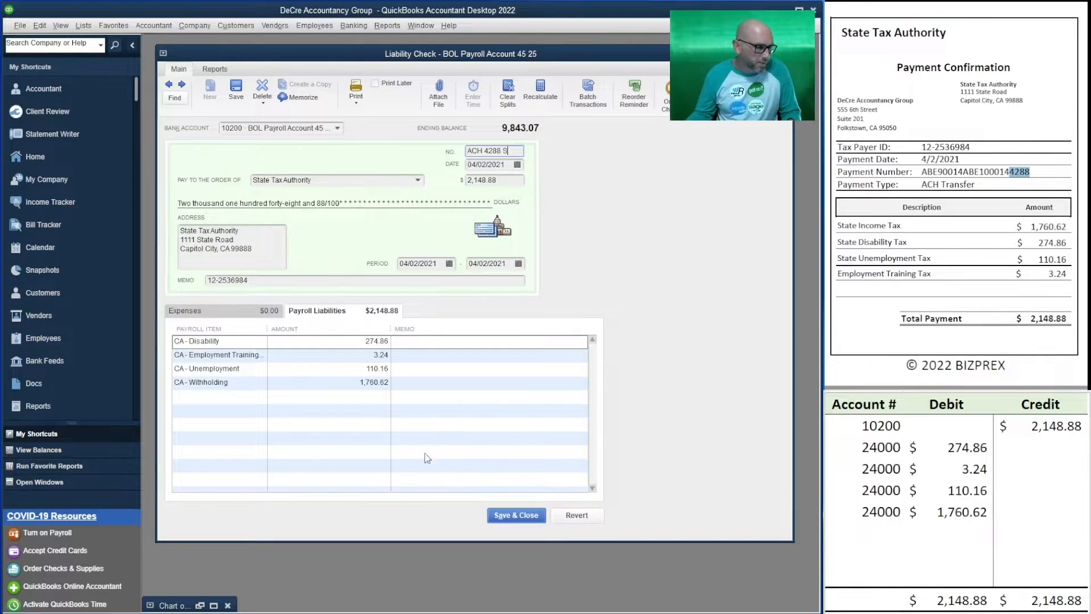
Save and close the state liability check and minimize the chart of accounts
click(510, 515)
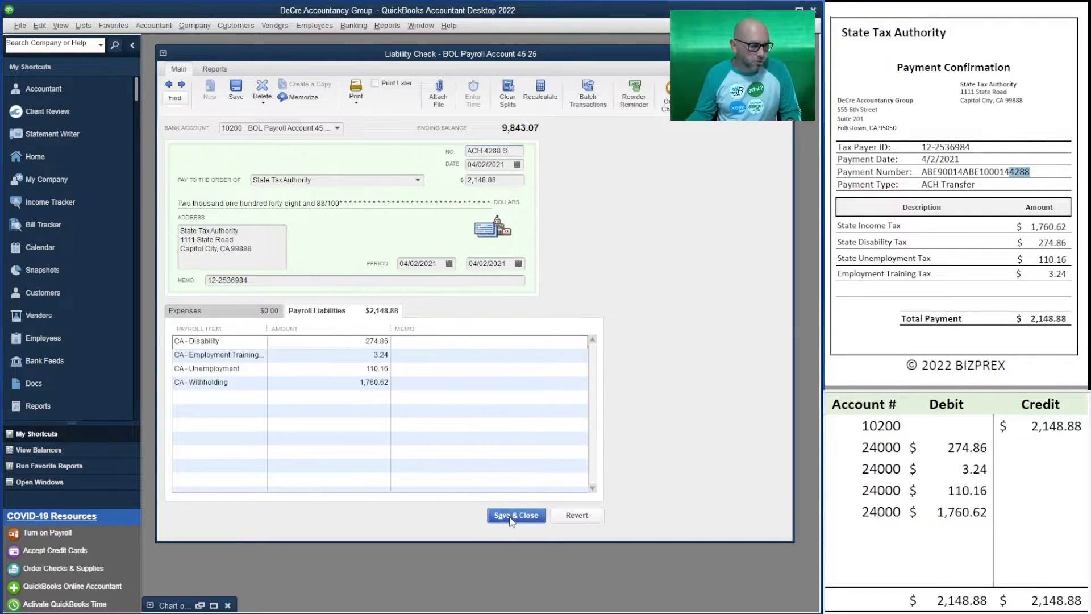
click(518, 192)
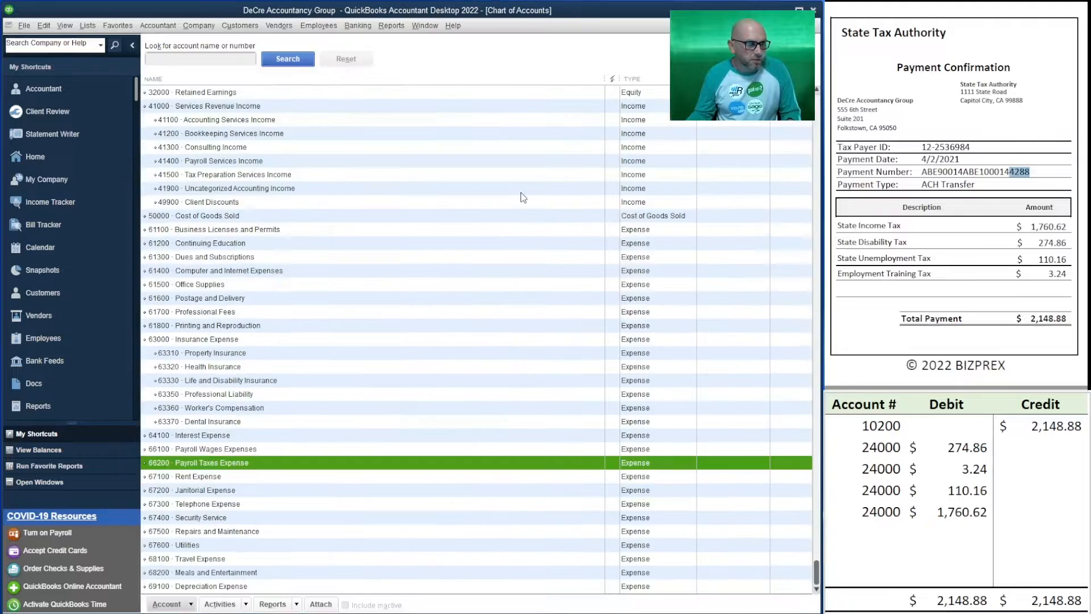
click(787, 25)
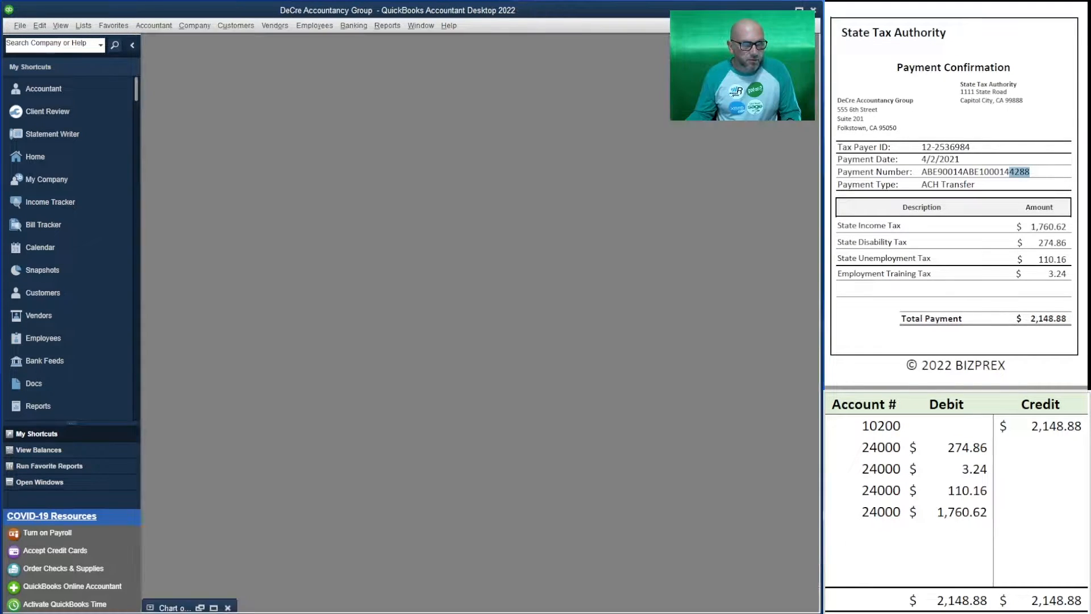
Clear the debit and credit amounts from the outline, keeping the account numbers, and bring up the Federal Tax Service payment confirmation
drag(1033, 509, 916, 434)
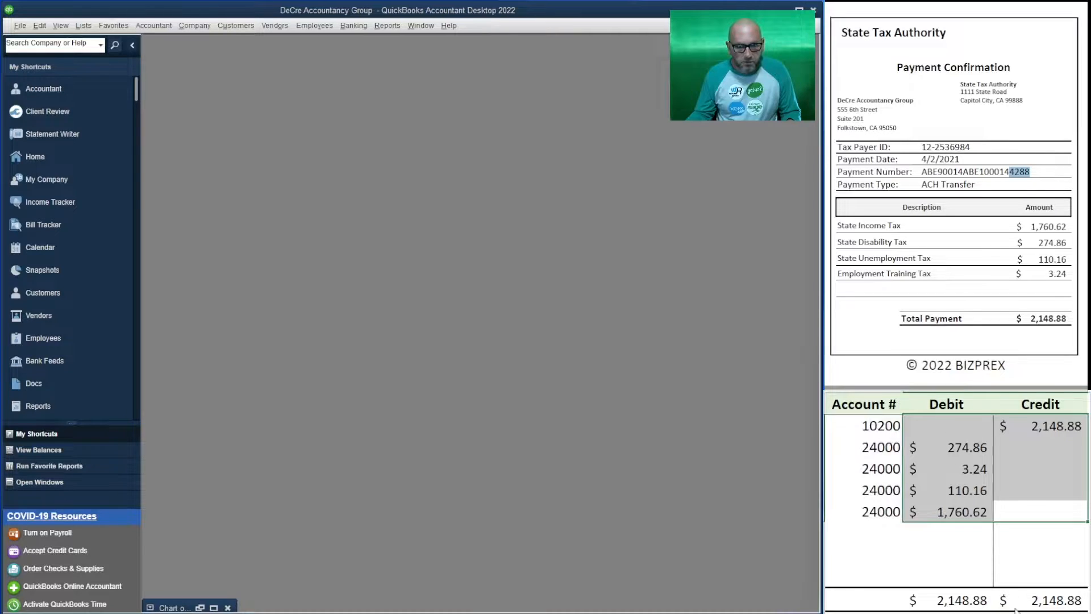
key(Delete)
scroll(954, 193, down, 5)
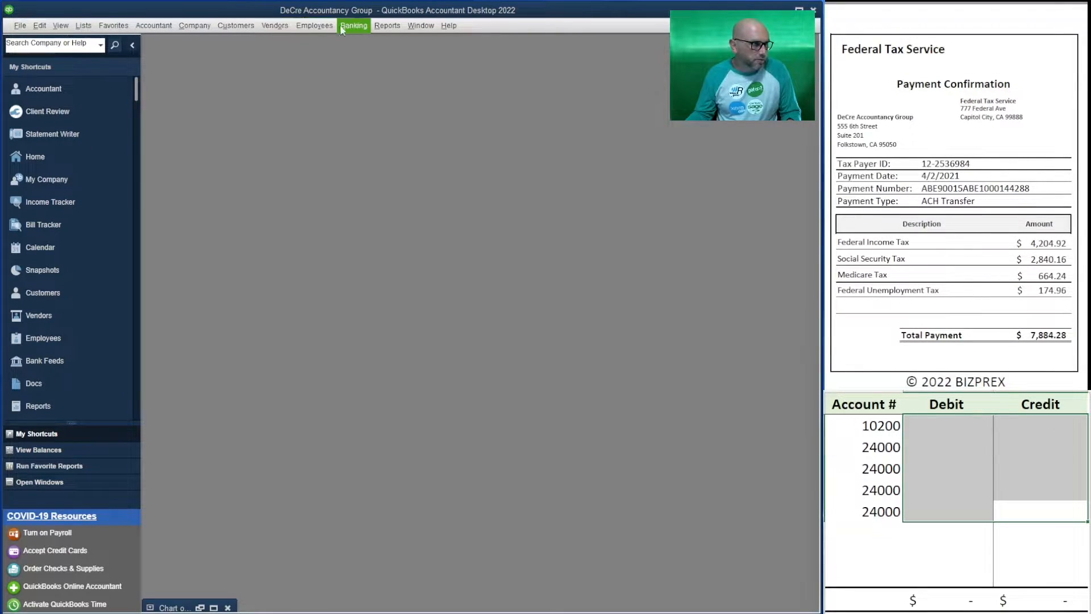
Open the payment of payroll liabilities for the date range 04/02/2021 through 04/20/2021
click(315, 26)
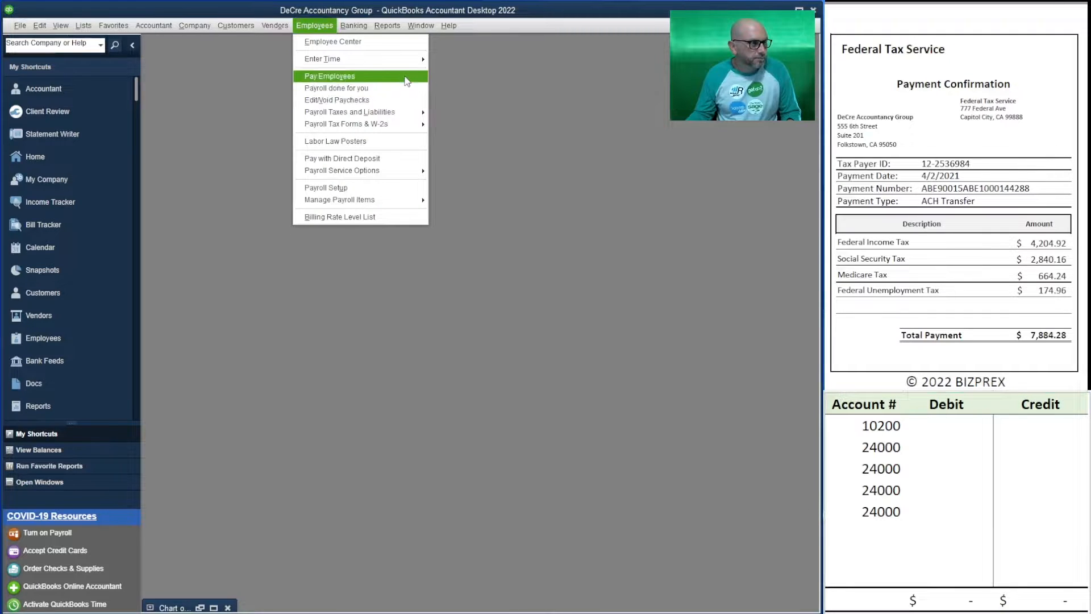
mouse_move(412, 116)
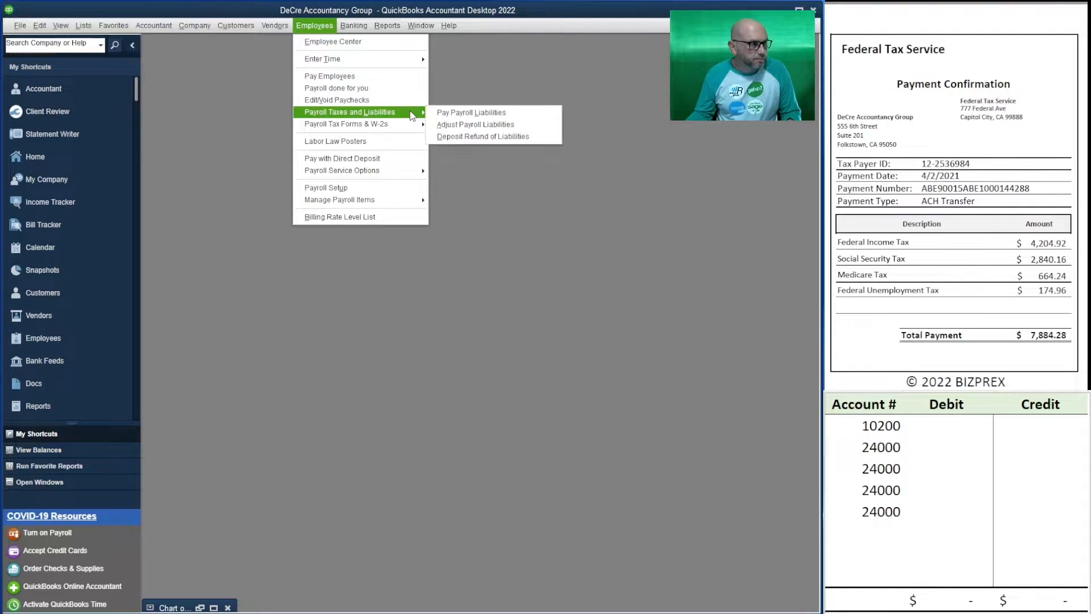
click(460, 114)
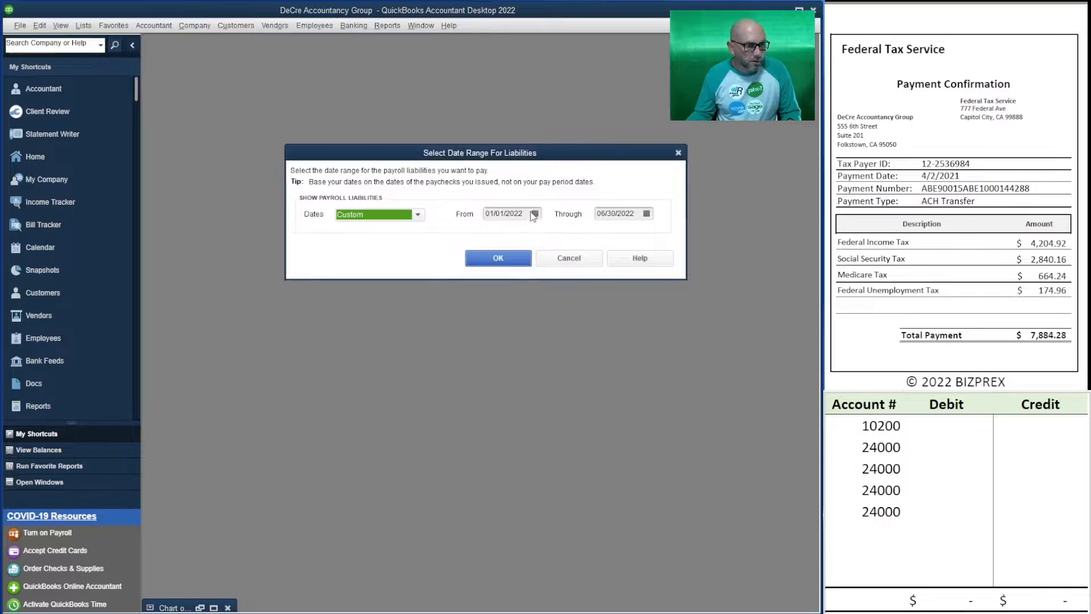
key(Tab)
text(4)
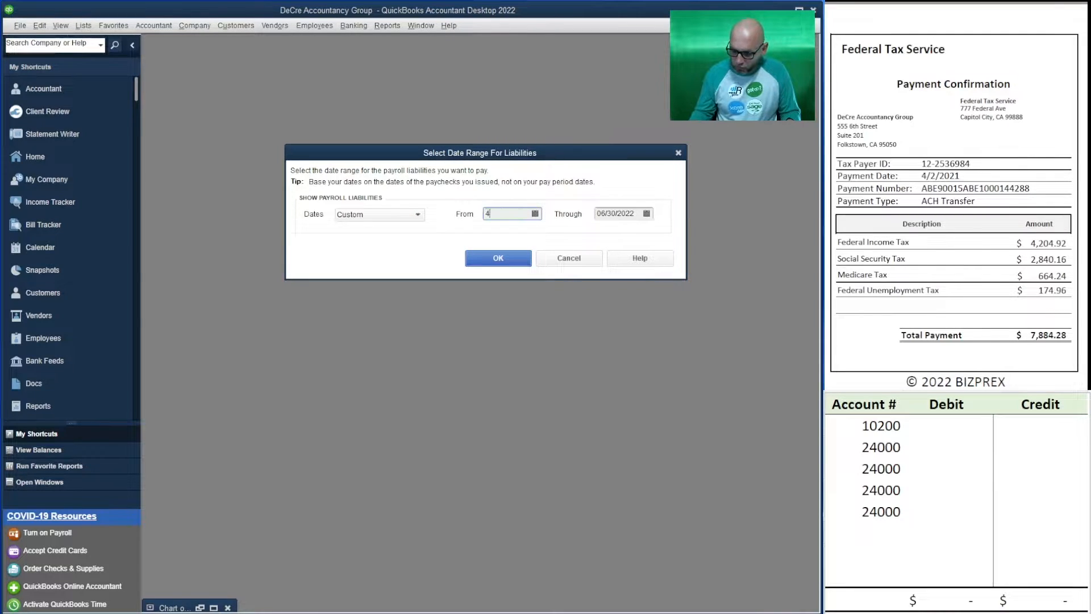
text(/02/2021)
key(Tab)
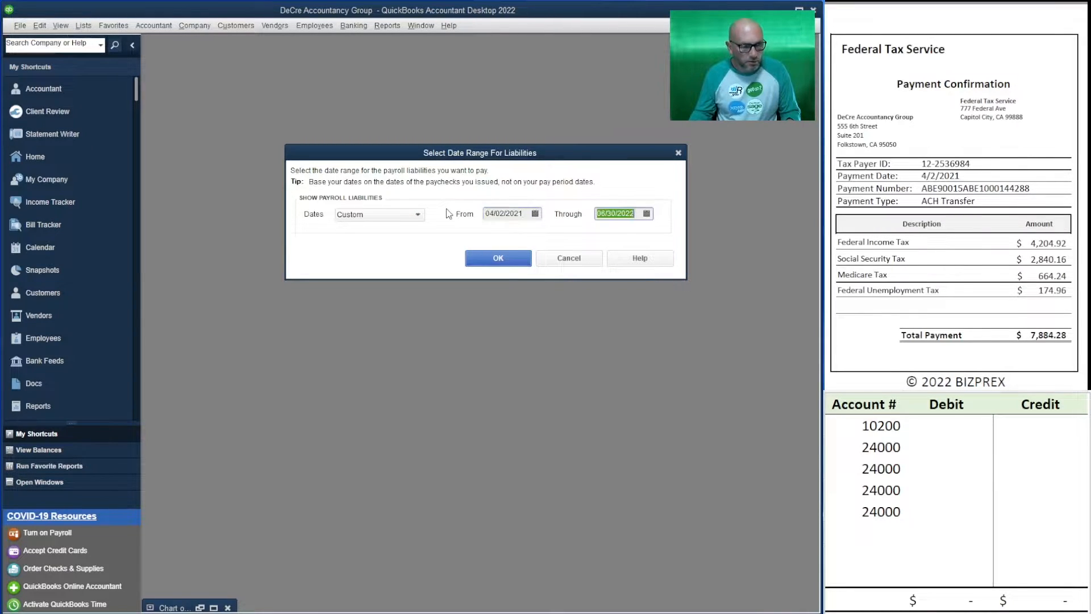
text(4)
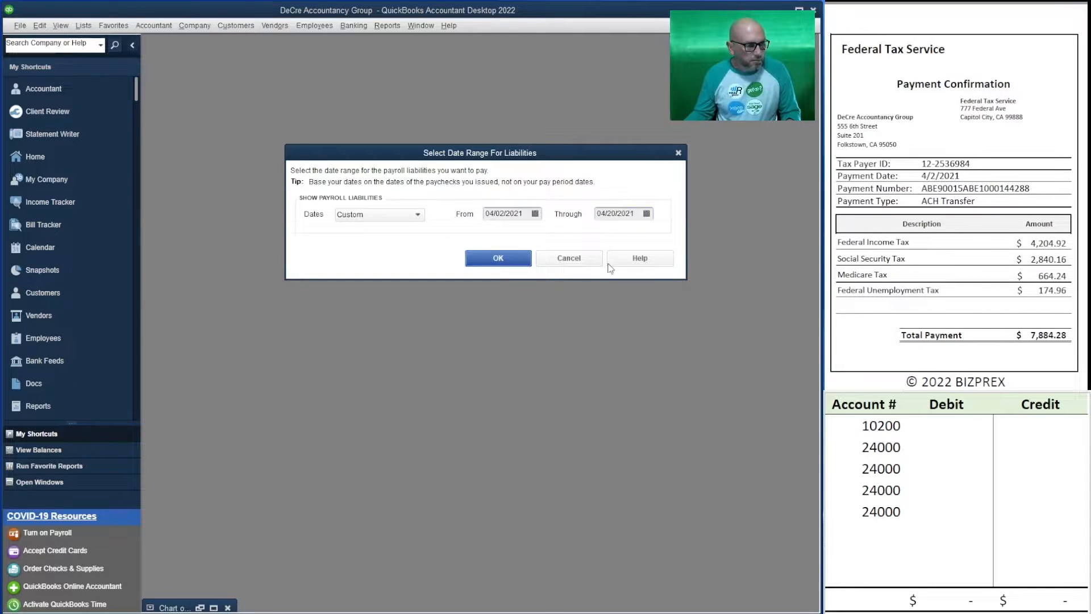
click(468, 263)
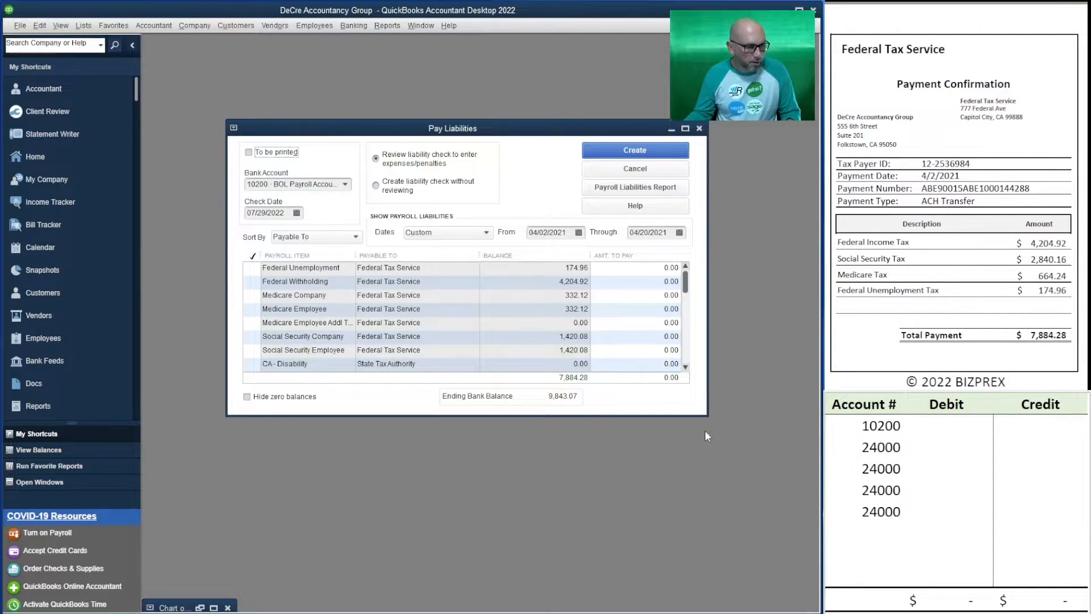
Enlarge the Pay Liabilities window and mark Federal Unemployment, Federal Withholding and the company and employee Medicare and Social Security items for payment
drag(708, 415, 715, 544)
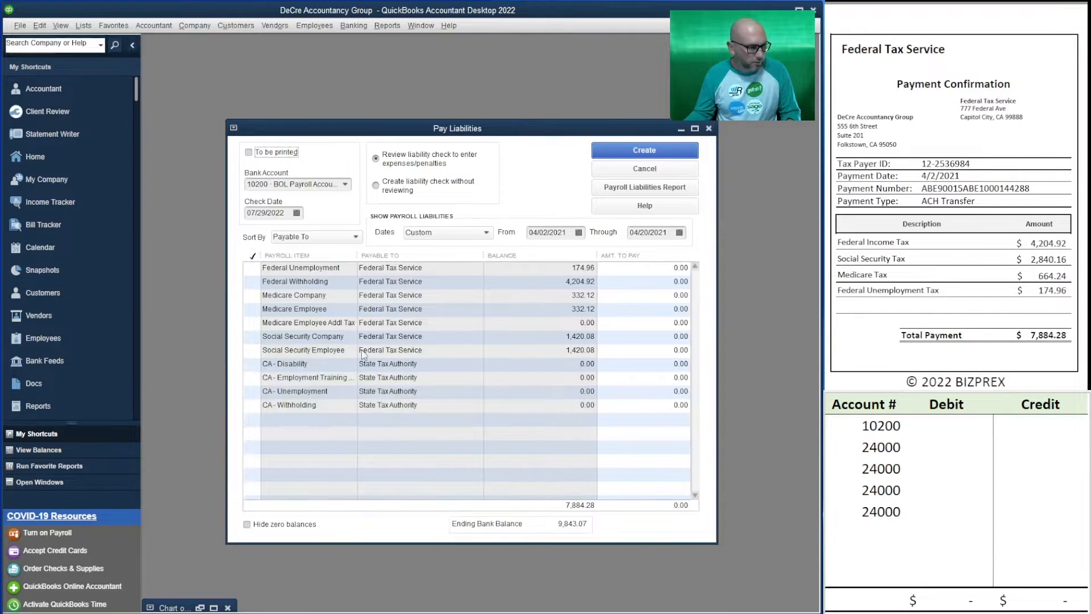
click(251, 336)
click(252, 350)
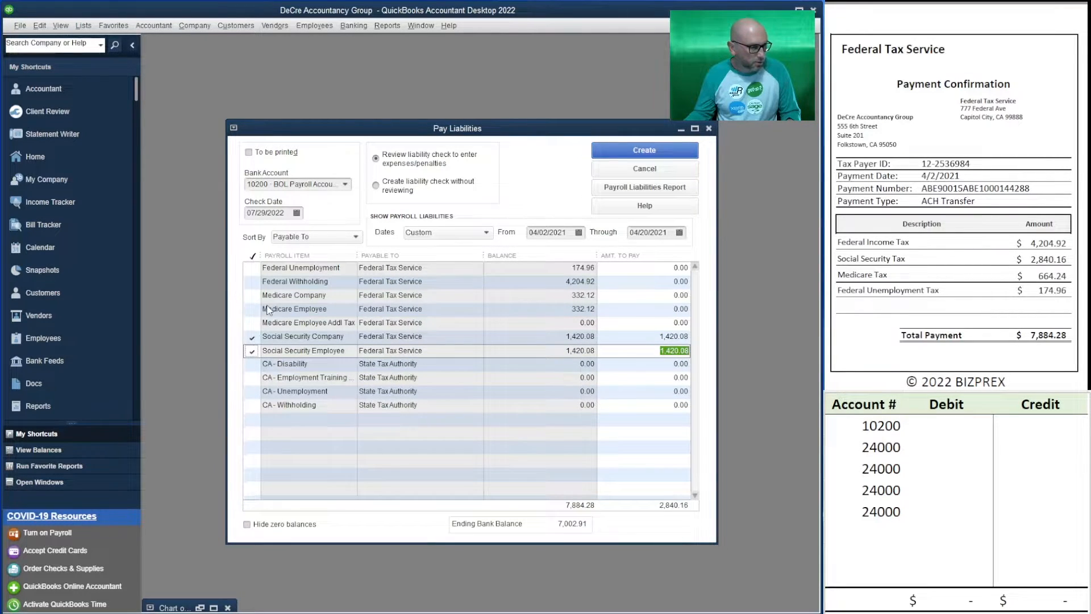
click(252, 309)
click(254, 294)
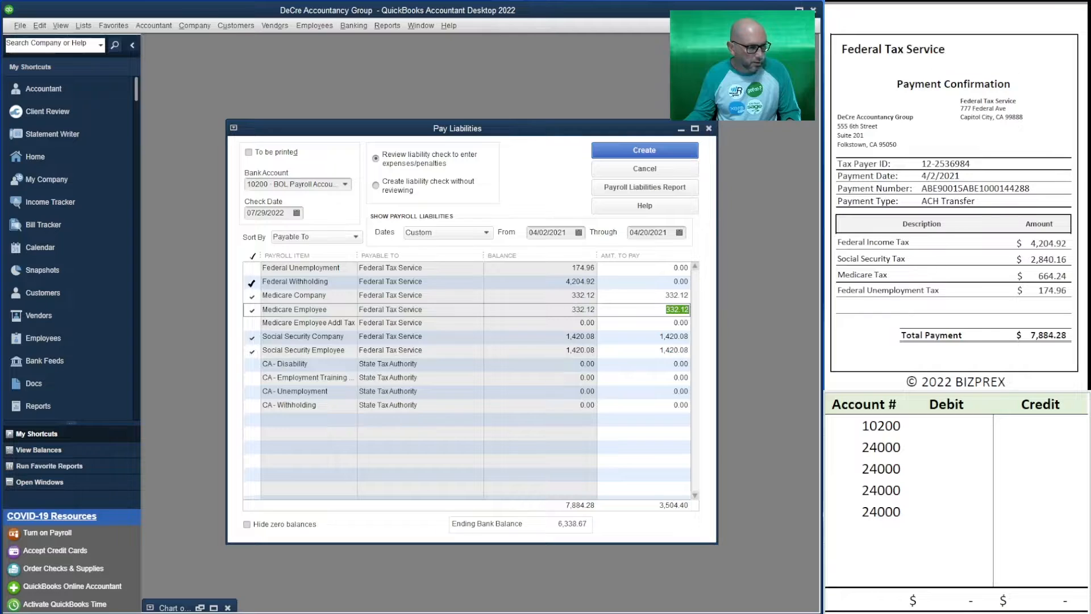
click(252, 281)
click(252, 267)
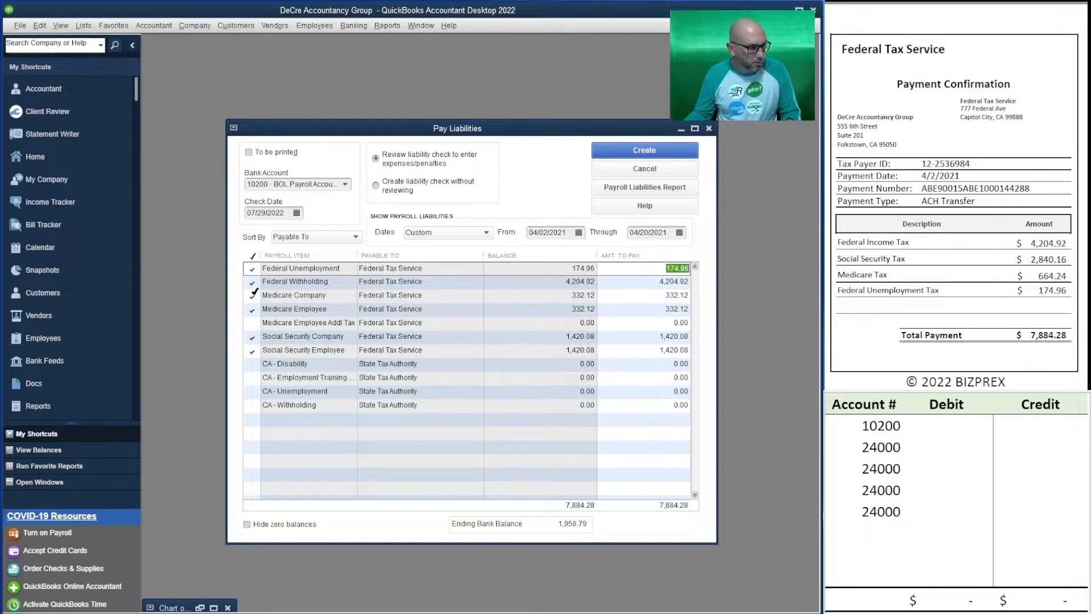
Copy the last two 24000 account entries into the two empty outline rows below them
click(888, 490)
drag(888, 489, 881, 518)
key(ctrl+c)
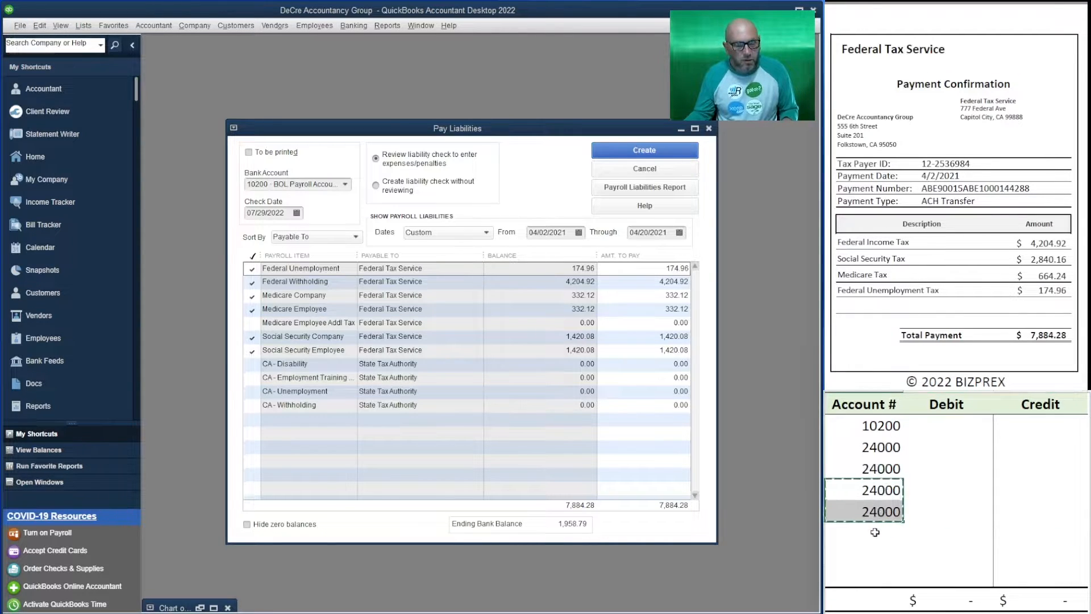
click(879, 532)
key(ctrl+v)
Enter a credit of 7,884.28 for account 10200 in the outline
click(1024, 421)
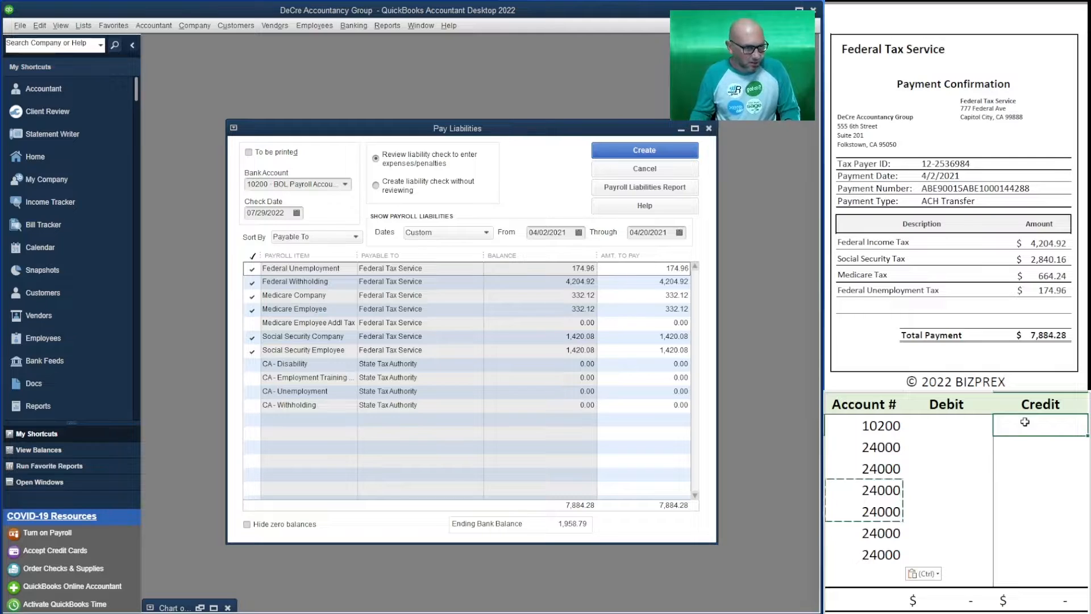
text(7)
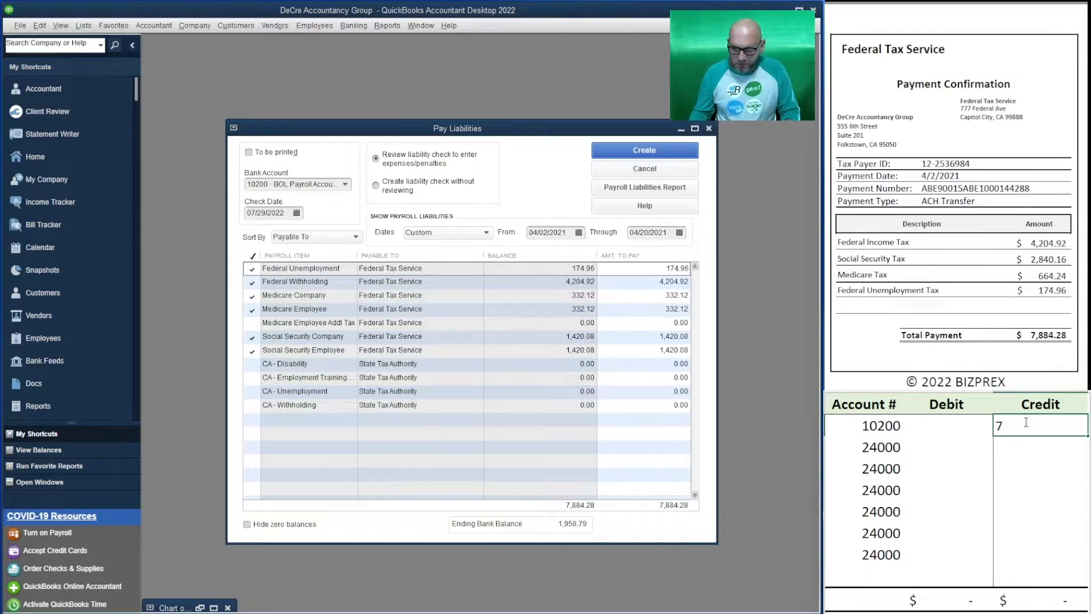
text(884.28)
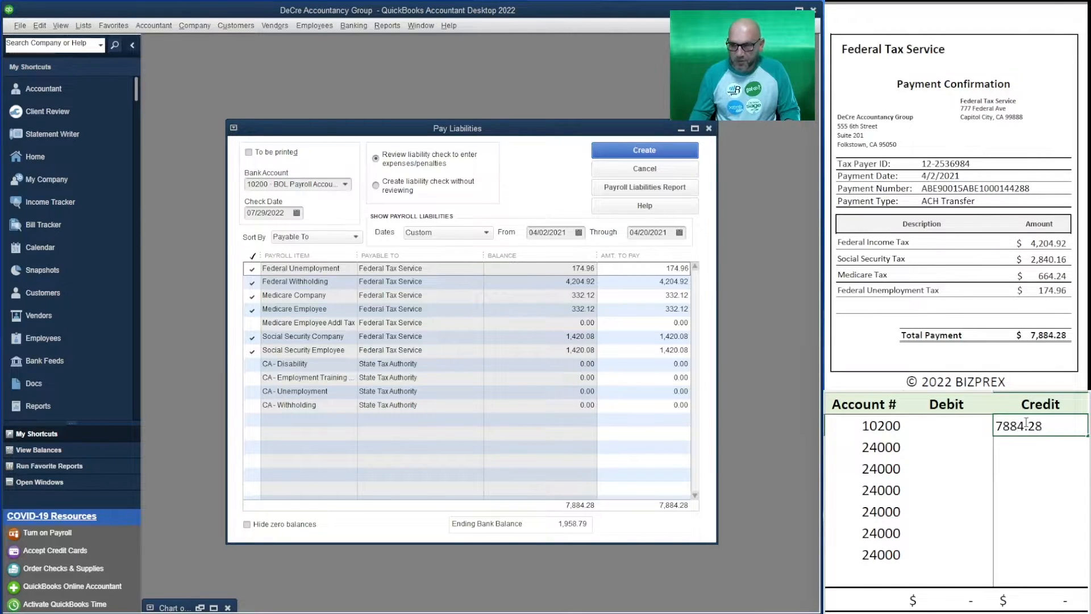
key(Return)
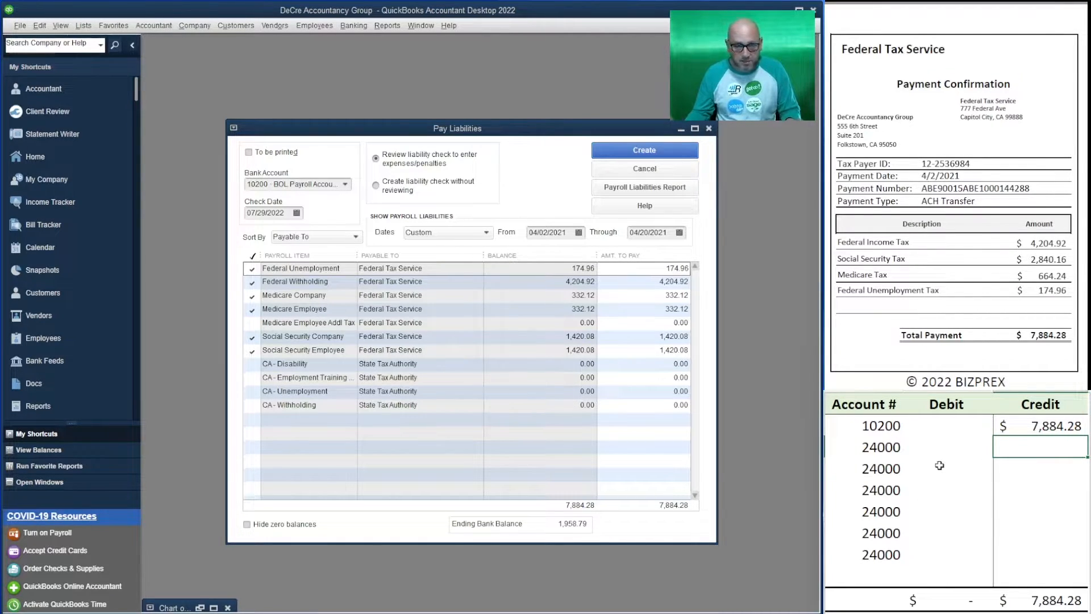
Enter outline debits to account 24000 of 174.96 for federal unemployment and 4,204.92 for federal withholding
click(938, 447)
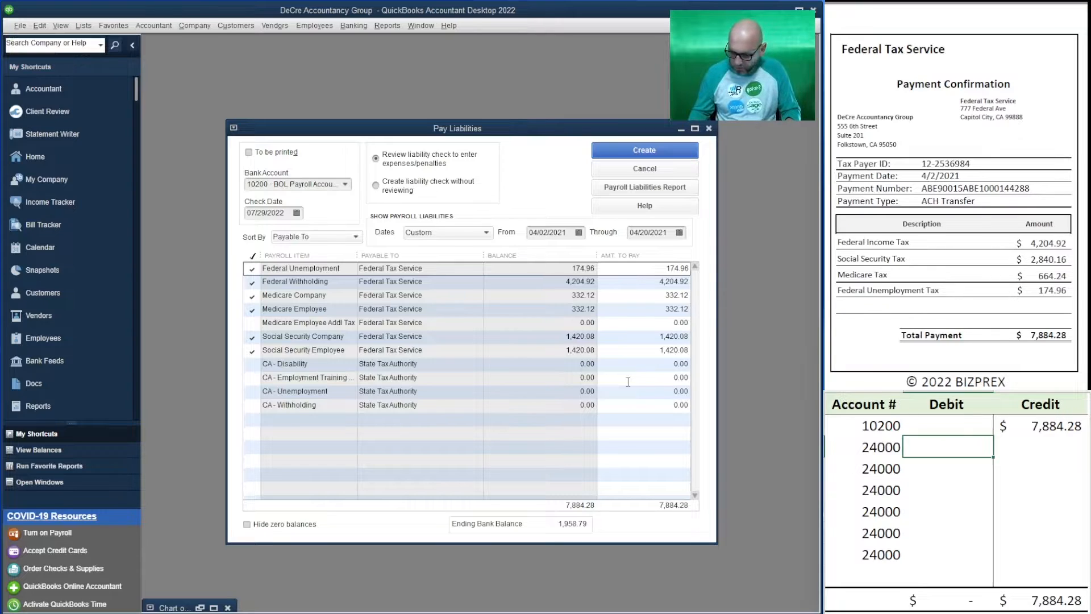
text(174.96)
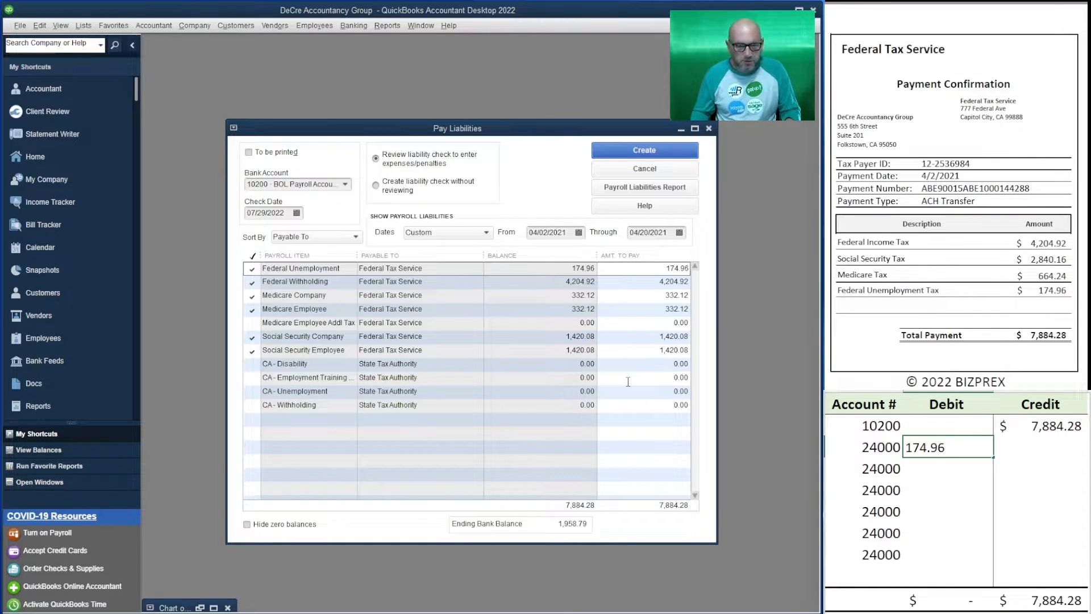
key(Return)
text(4)
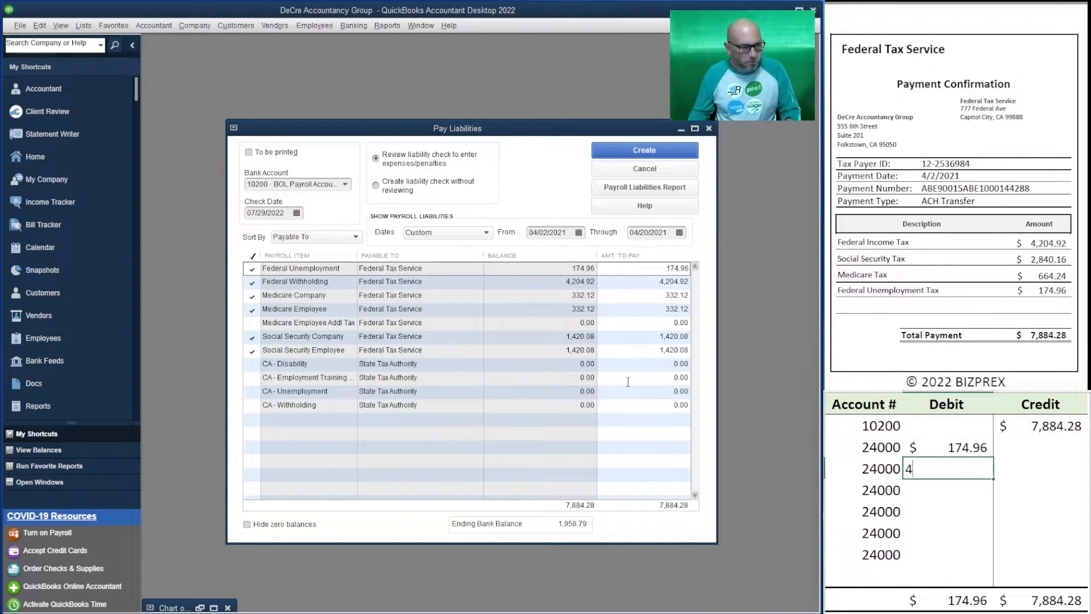
text(204.92)
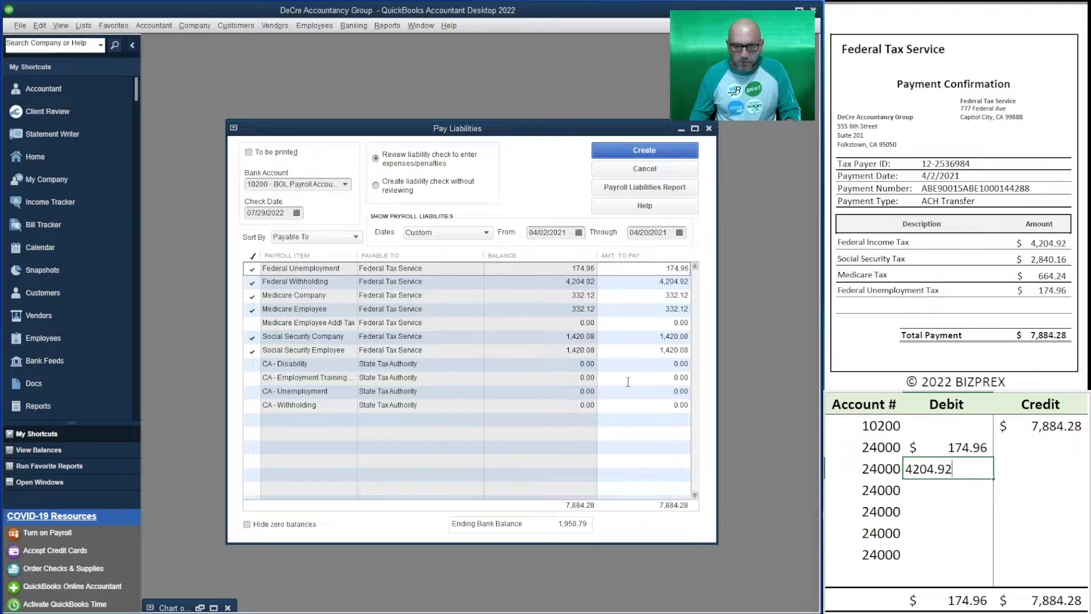
key(Return)
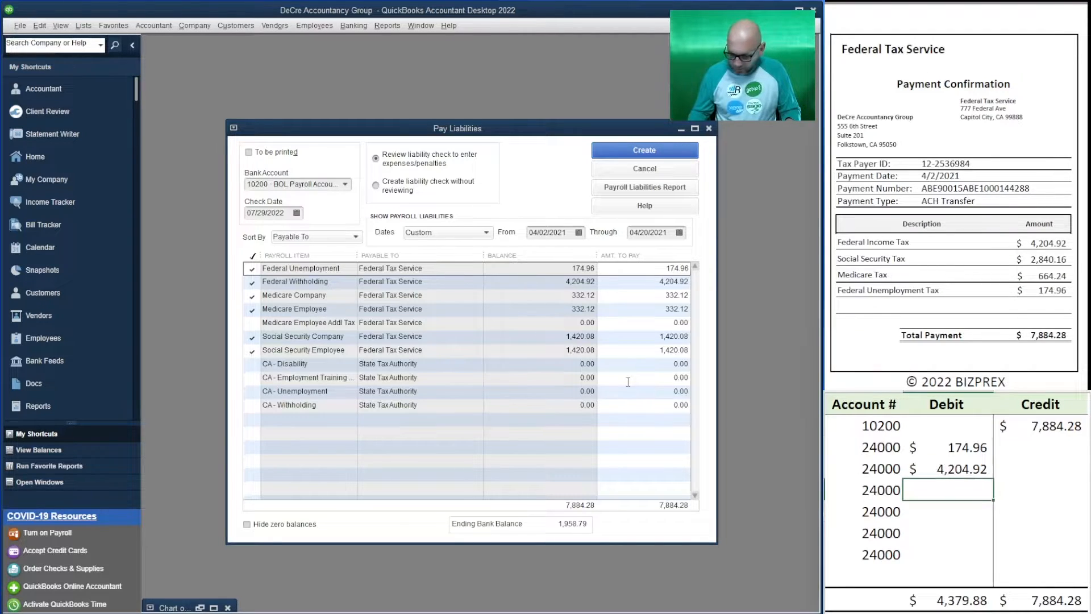
Enter two outline debits of 332.12 to account 24000 for the company and employee Medicare taxes
text(332.12)
key(Return)
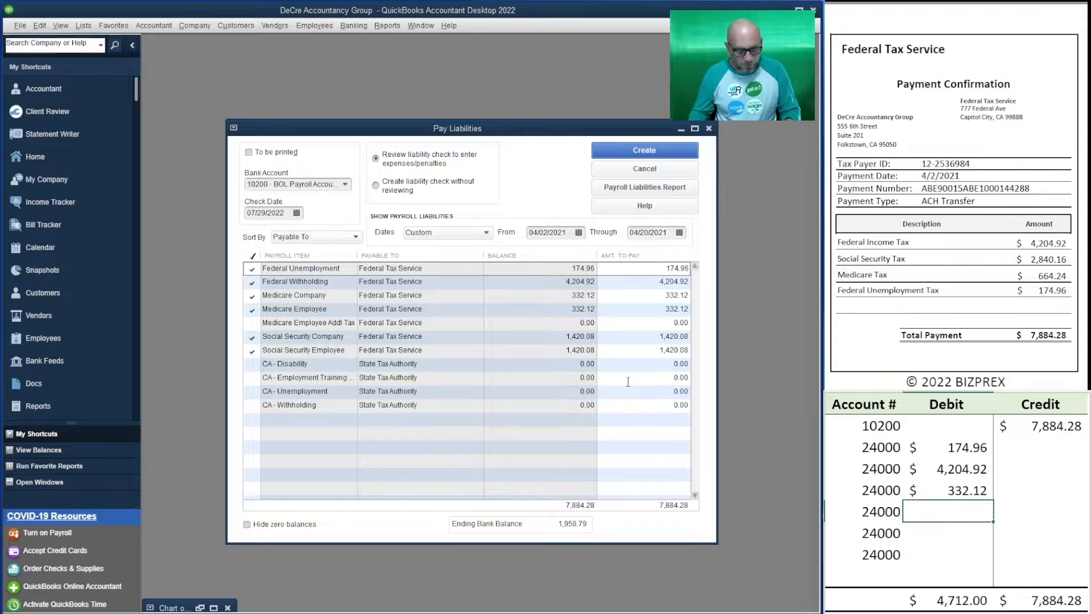
text(332.12)
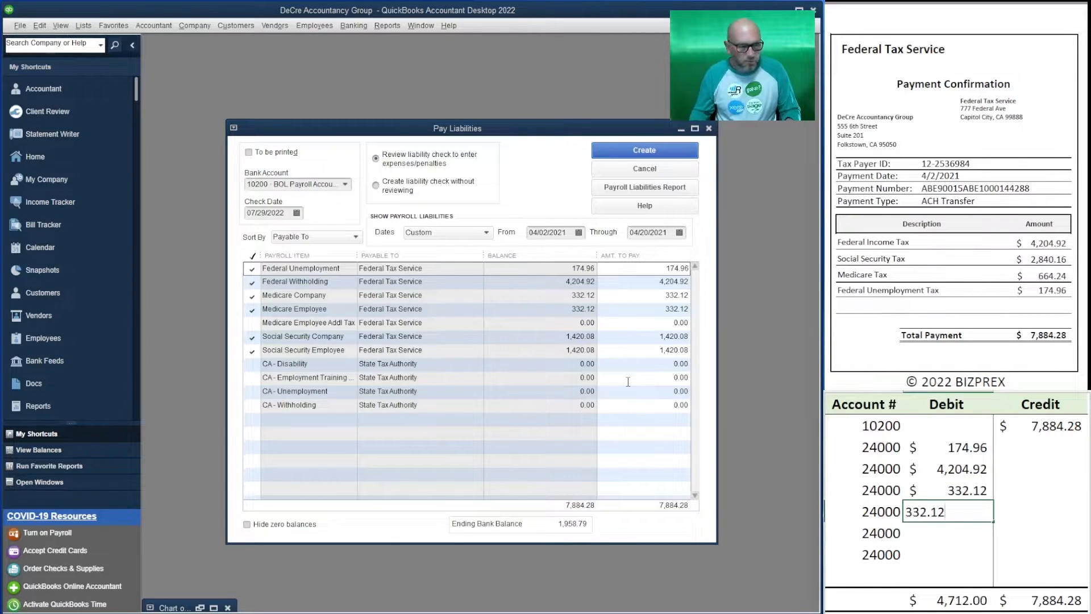
key(Return)
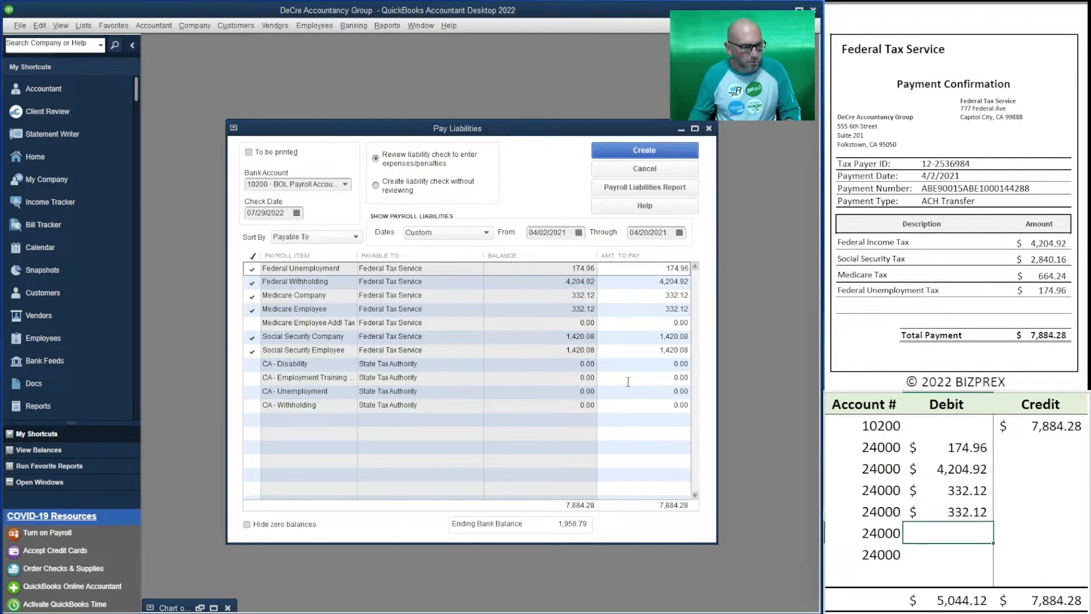
Enter debits of 1,420.08 in the last two 24000 rows for company and employee Social Security
text(1420.08)
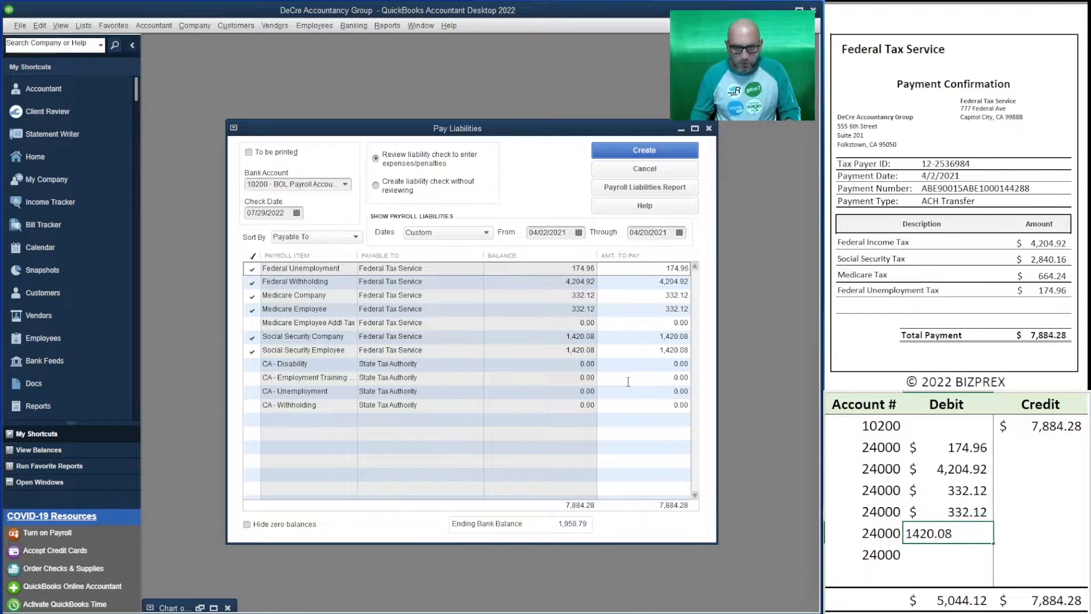
key(Return)
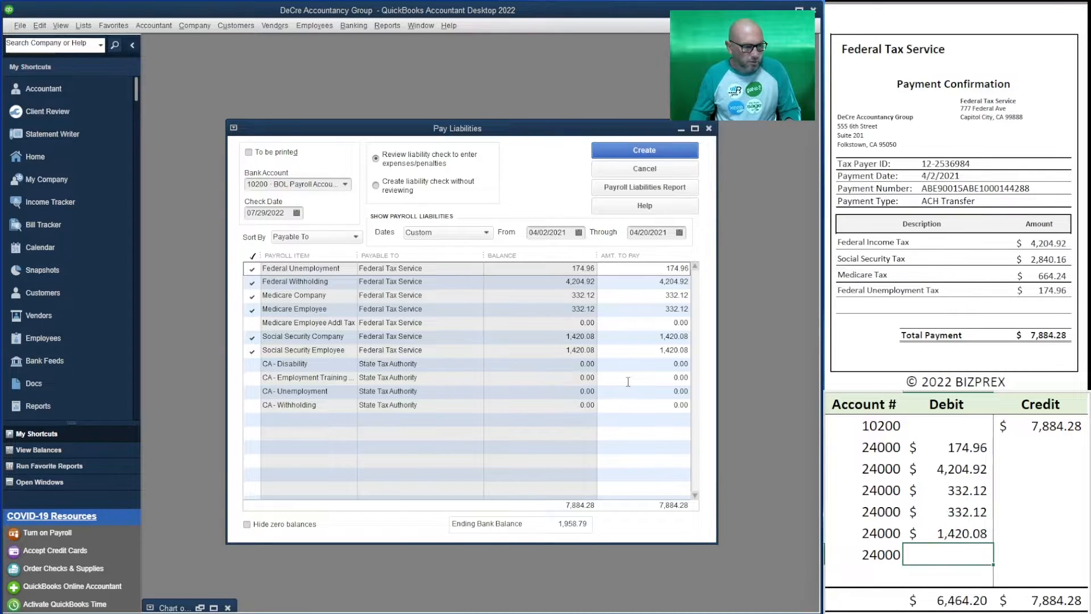
text(1420.08)
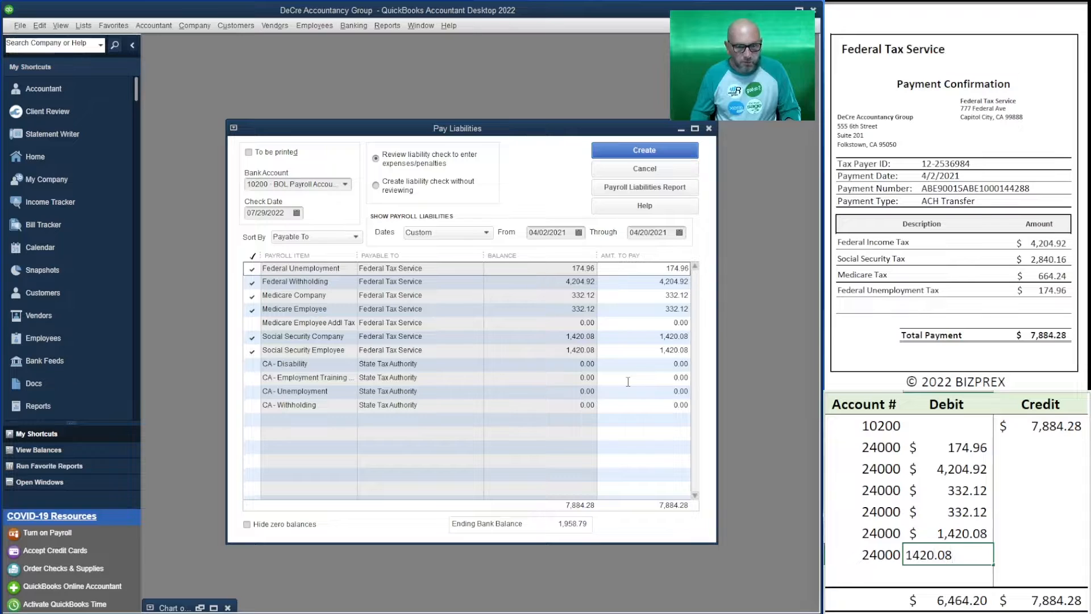
key(Return)
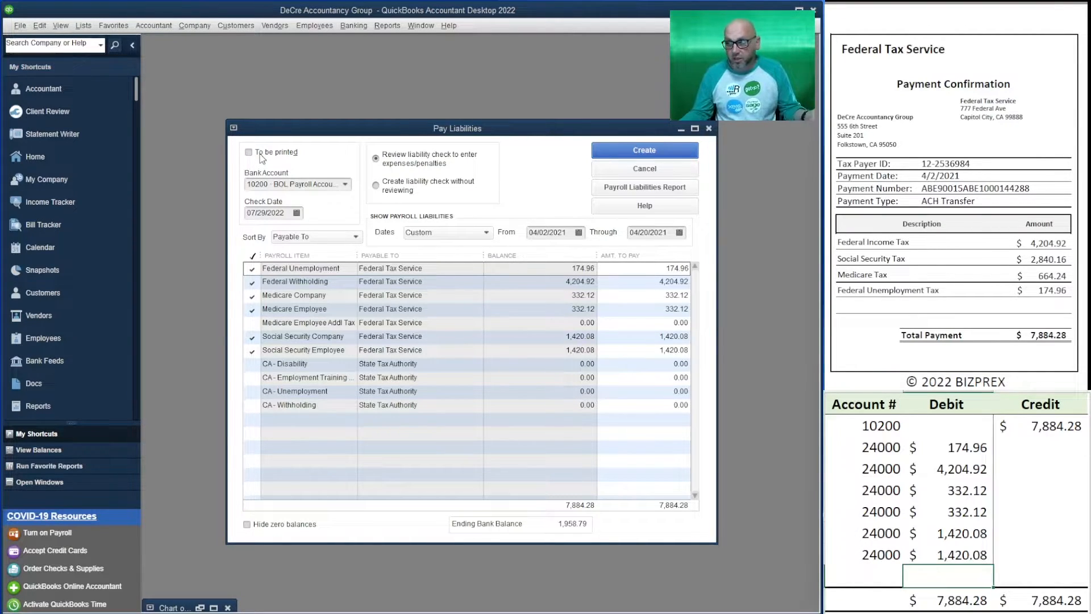
Create the federal liability check for review and set its check number to ACH 4288 F
click(645, 150)
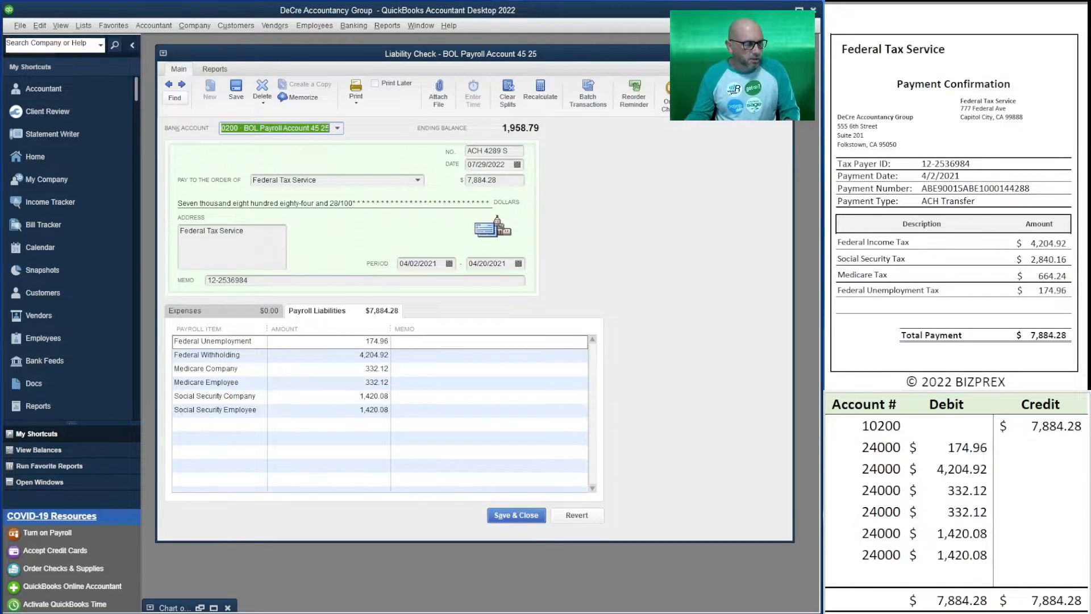
drag(1029, 188, 1007, 190)
key(ctrl+c)
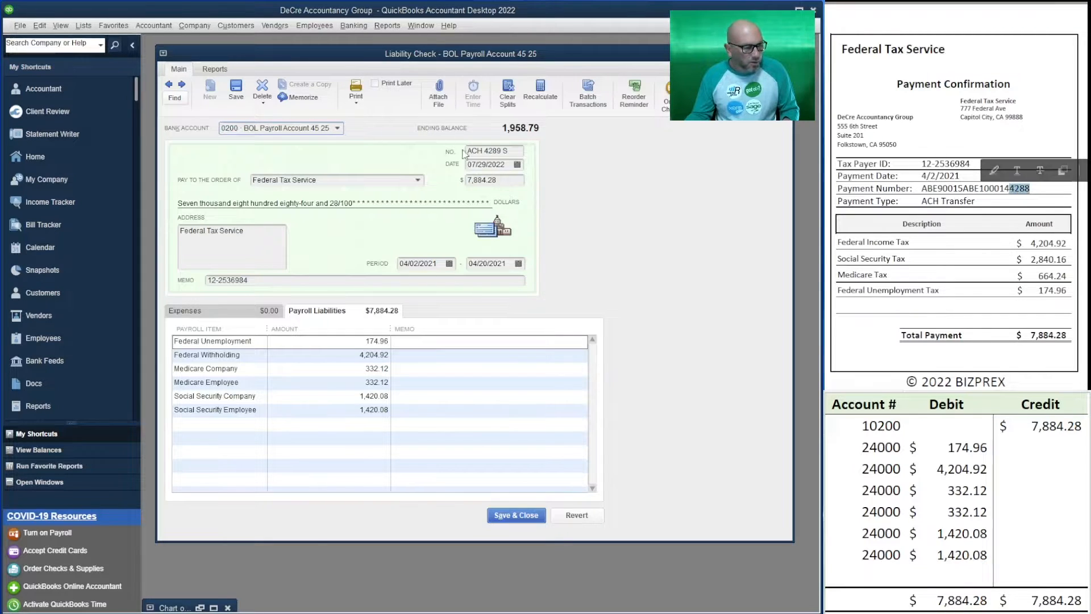
drag(501, 150, 484, 150)
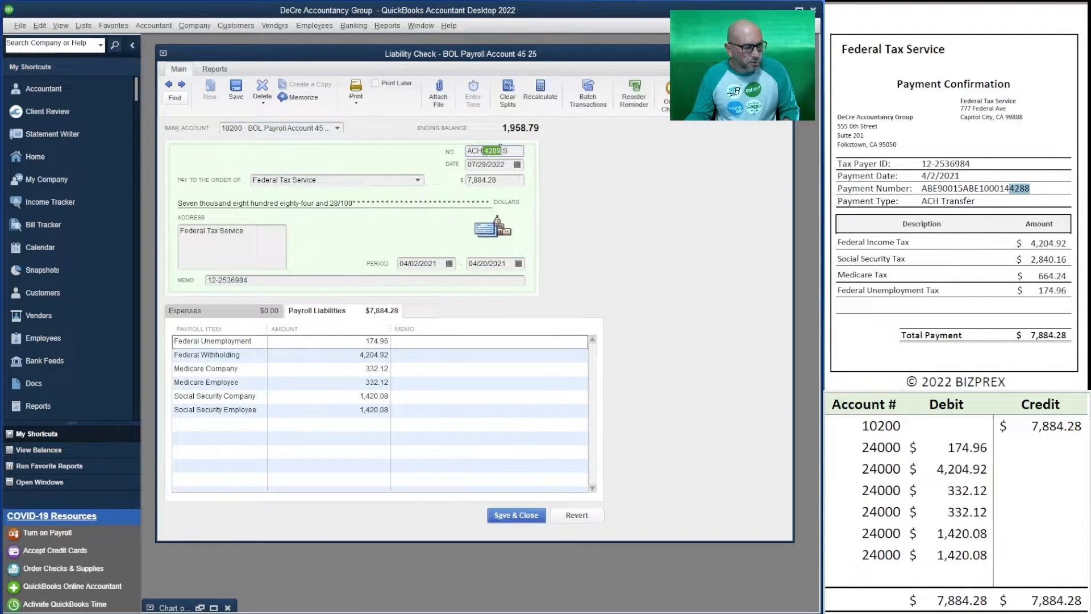
key(ctrl+v)
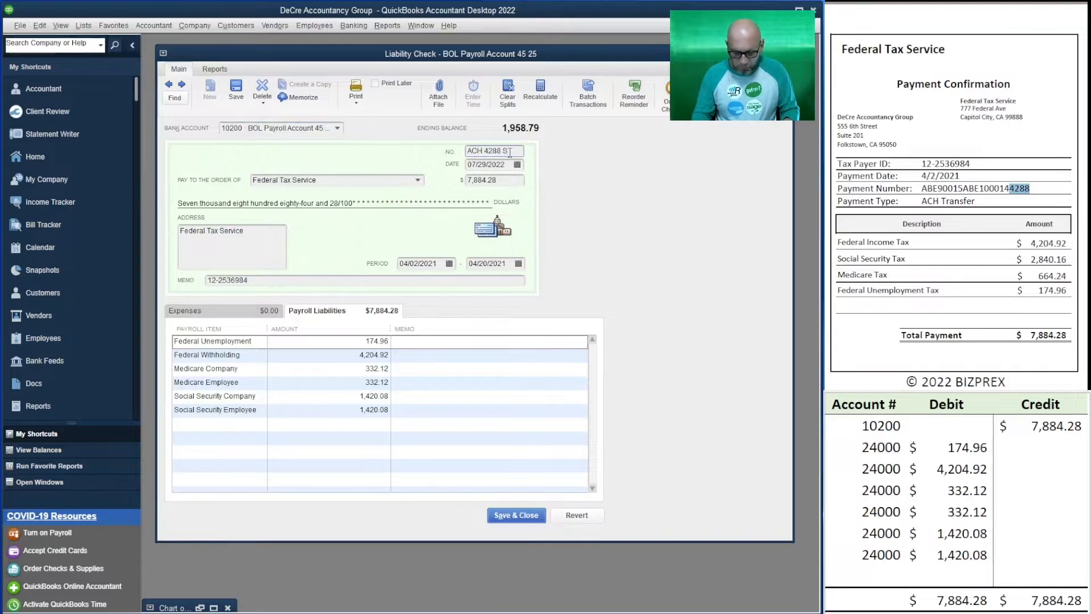
key(BackSpace)
text(F)
Date the Federal Tax Service liability check 4/2/2021, then save and close it
click(509, 163)
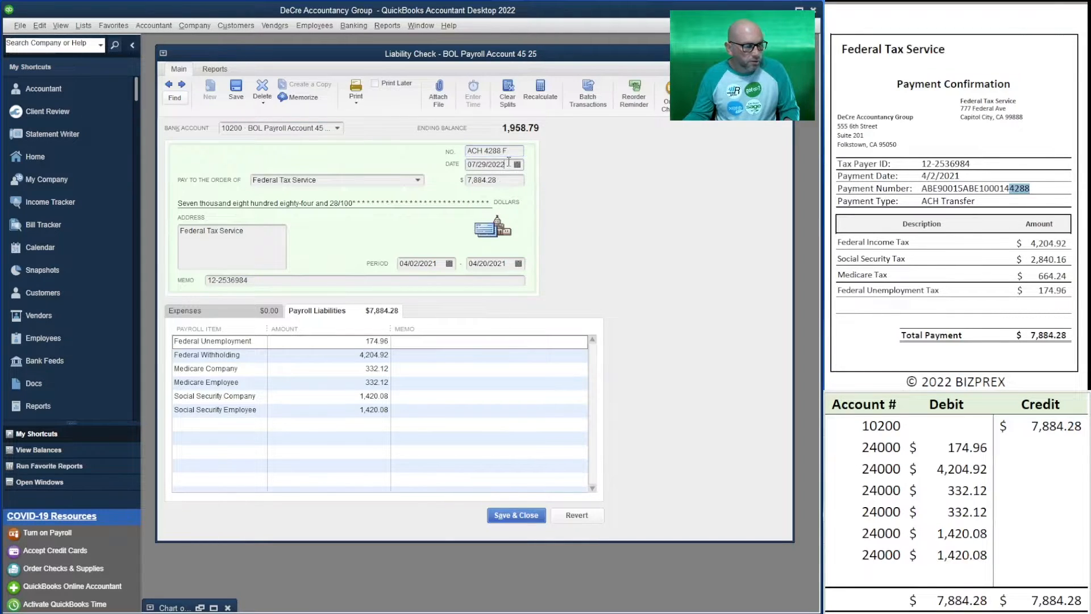
drag(509, 163, 466, 164)
text(4/2/2021)
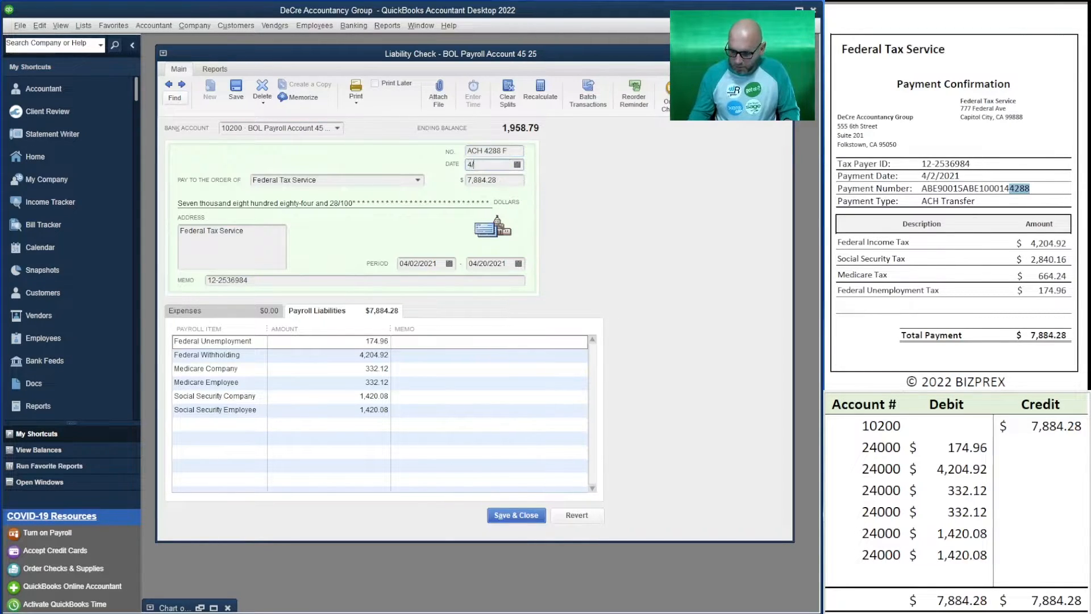
key(Tab)
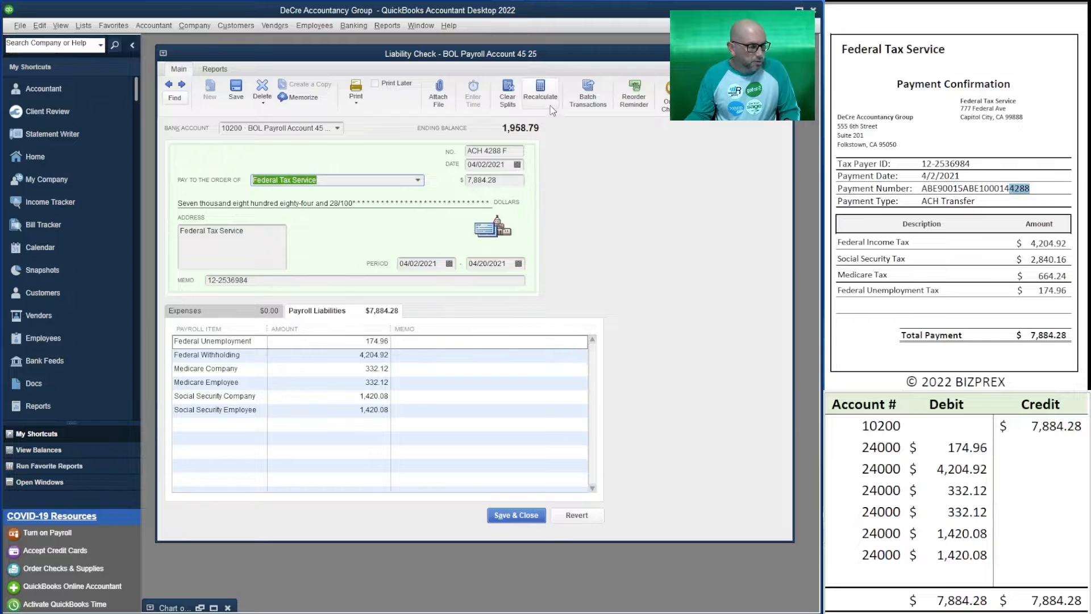
click(232, 107)
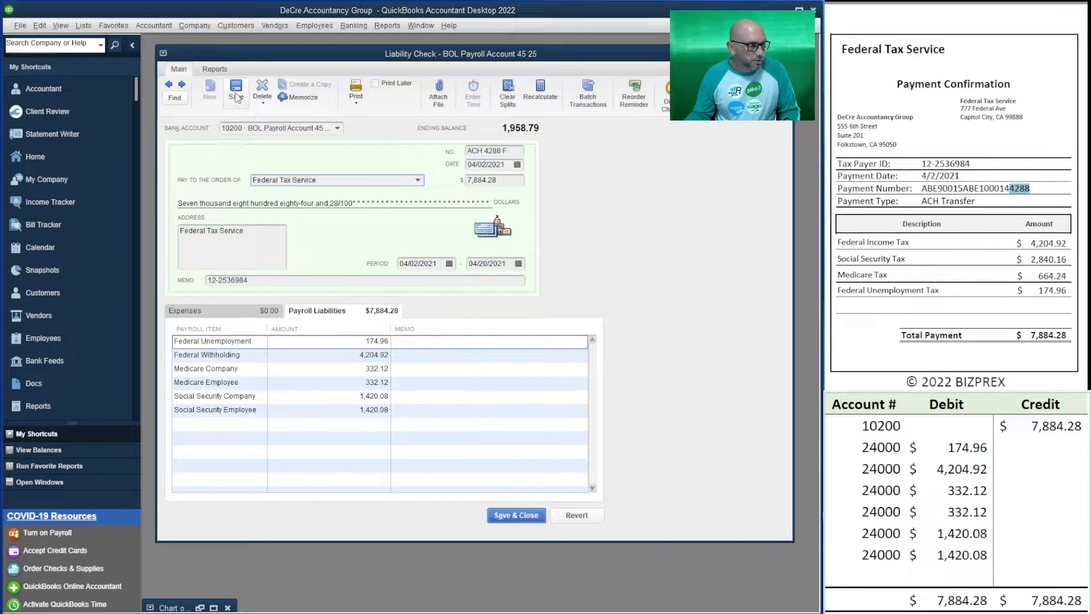
click(529, 192)
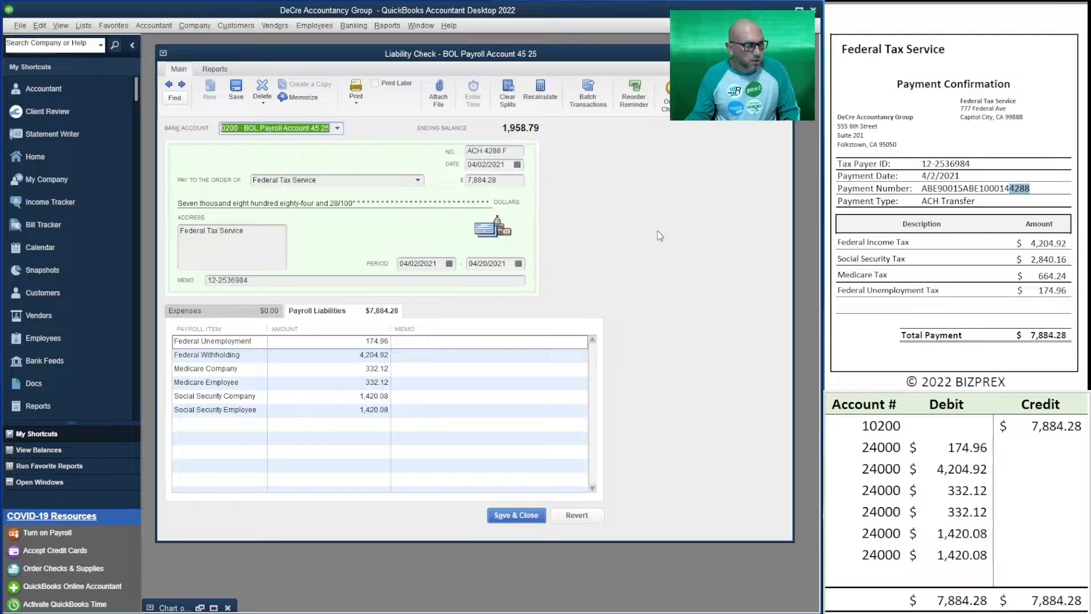
click(529, 518)
click(787, 26)
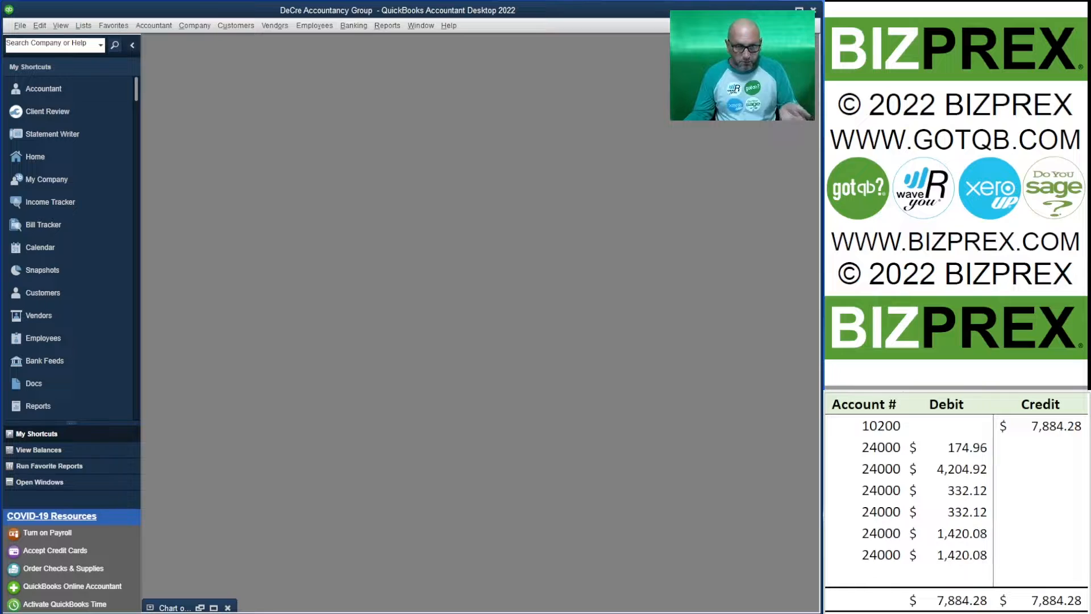
Clear all account, debit and credit entries from the federal payment outline
mouse_move(1000, 552)
mouse_down()
mouse_move(921, 466)
mouse_move(865, 431)
mouse_up()
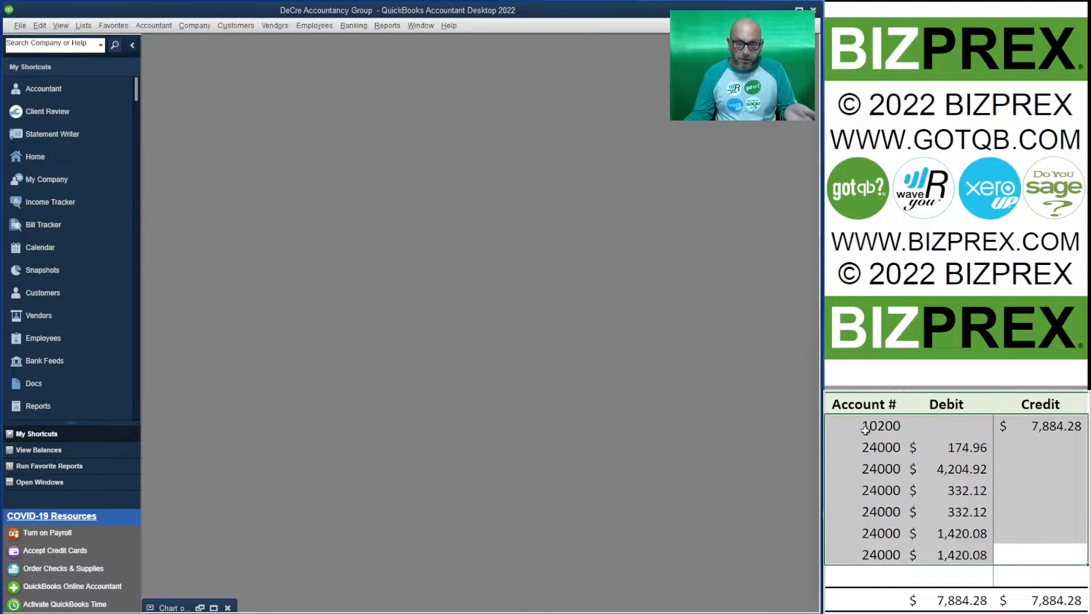
key(Delete)
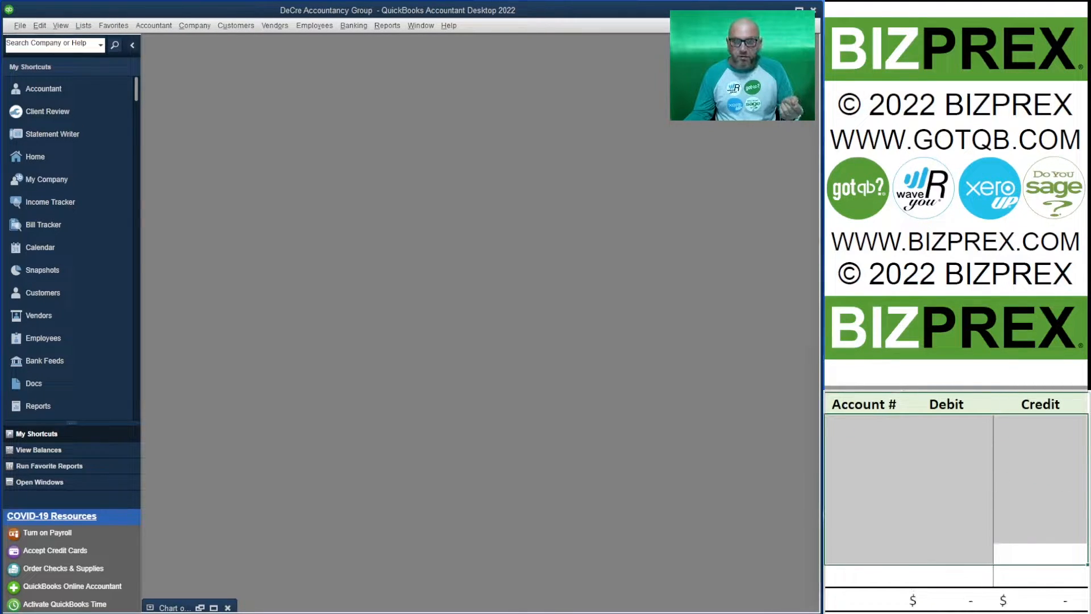
Look through the employee time cards for 3/29/2021 through 4/11/2021 and examine the payroll report dated 4/16/2021
scroll(955, 196, down, 8)
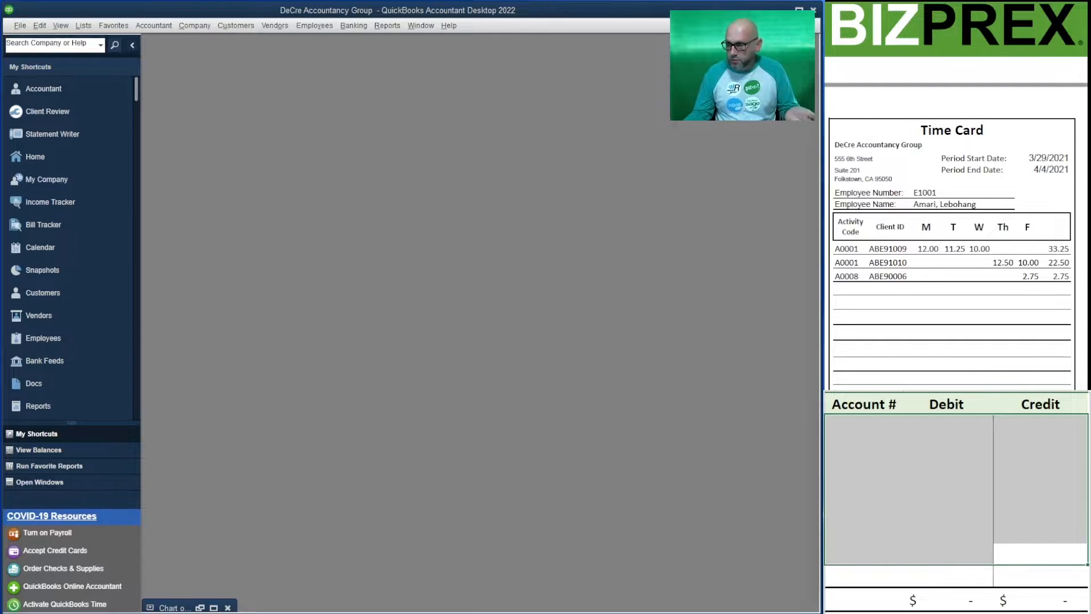
scroll(955, 196, down, 15)
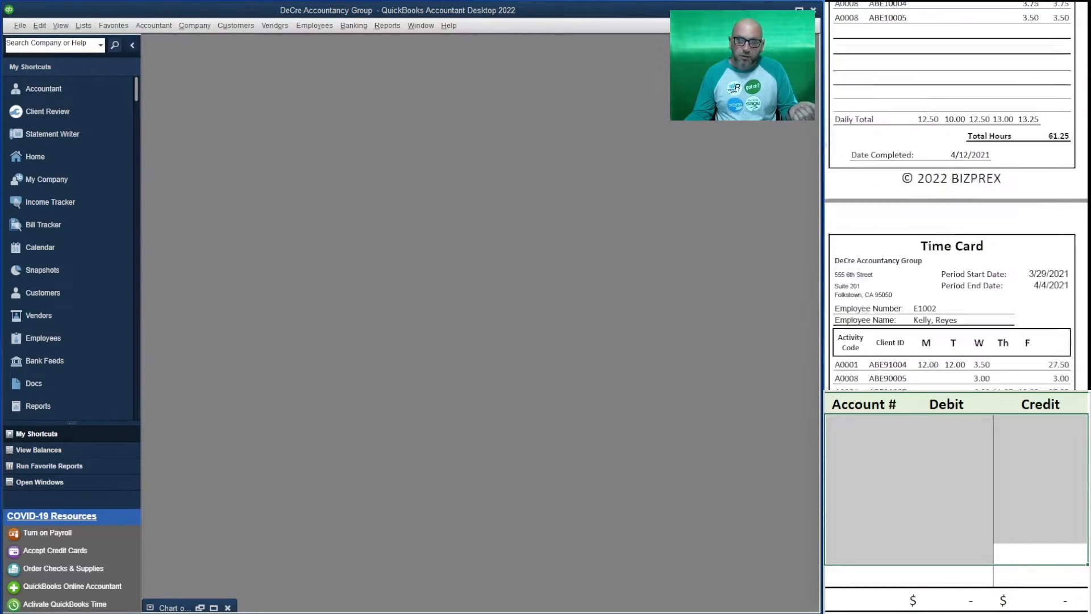
scroll(955, 196, down, 5)
scroll(957, 196, down, 3)
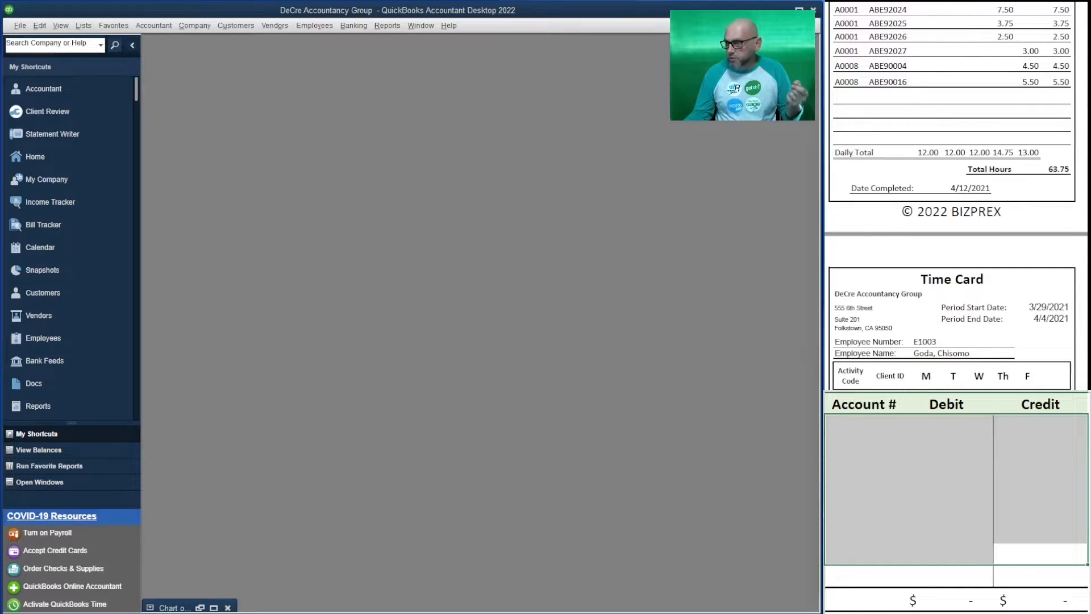
scroll(956, 196, down, 9)
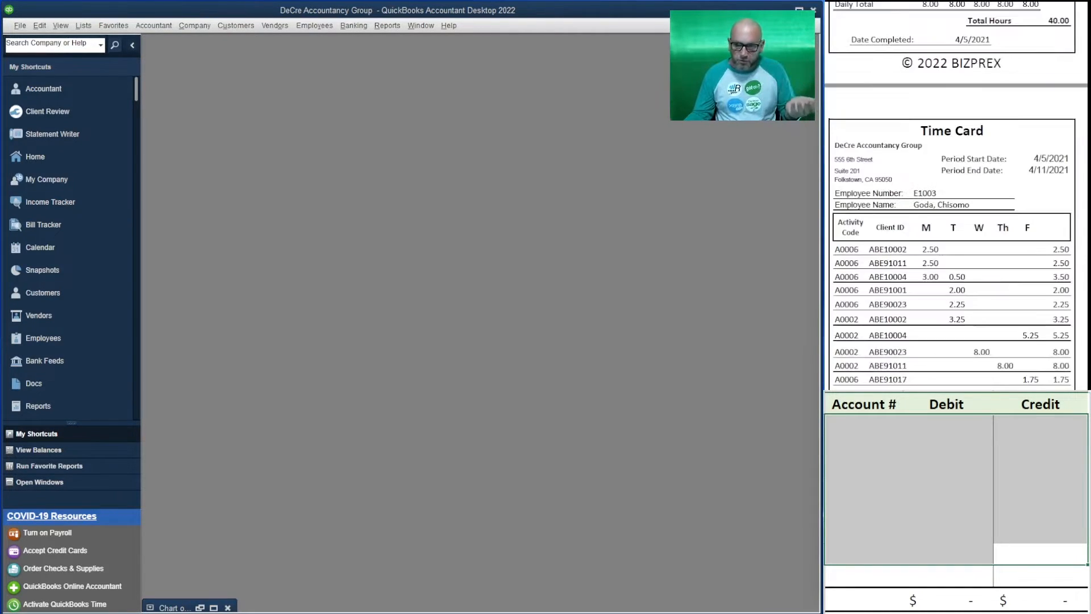
scroll(957, 196, down, 2)
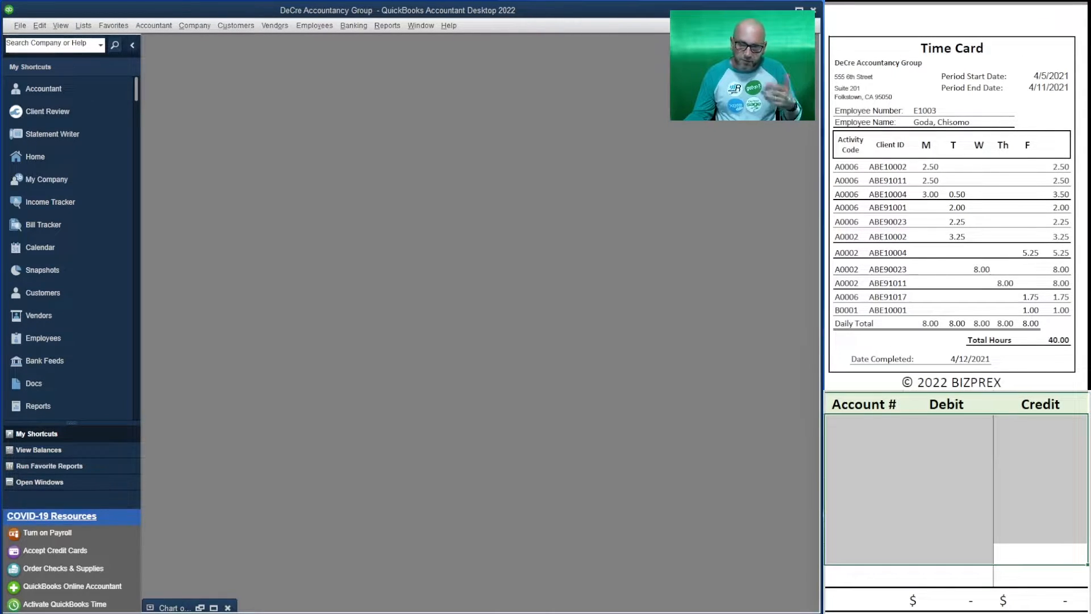
scroll(957, 196, down, 9)
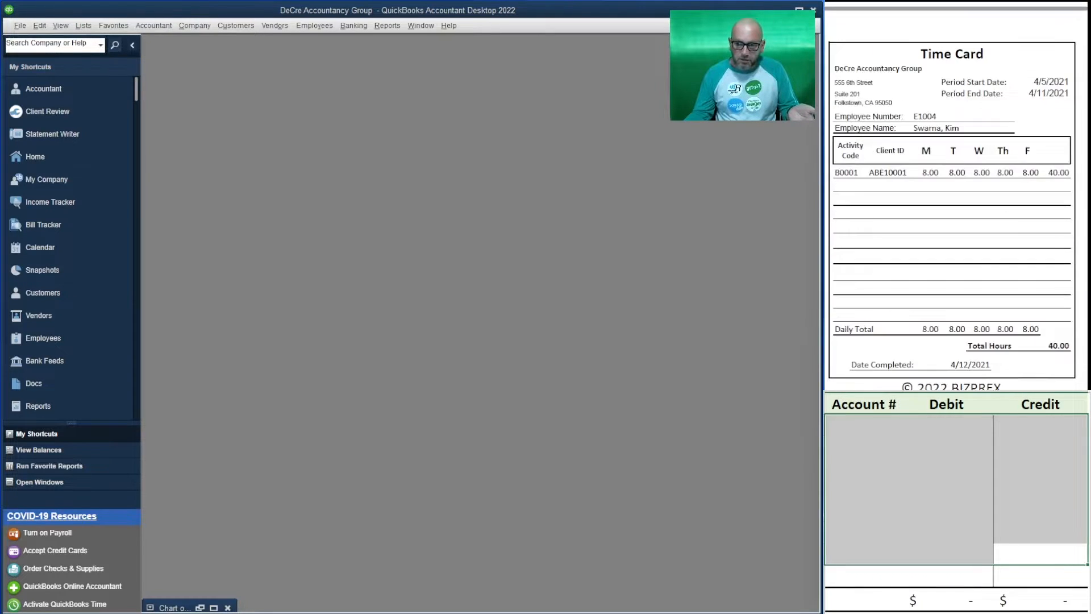
scroll(956, 196, down, 20)
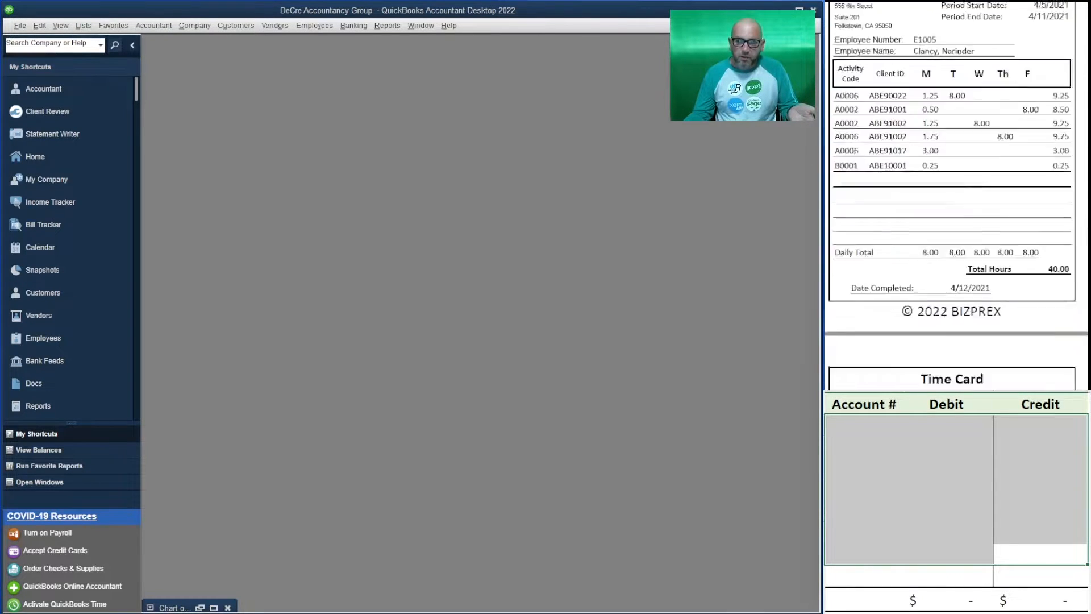
scroll(957, 196, down, 5)
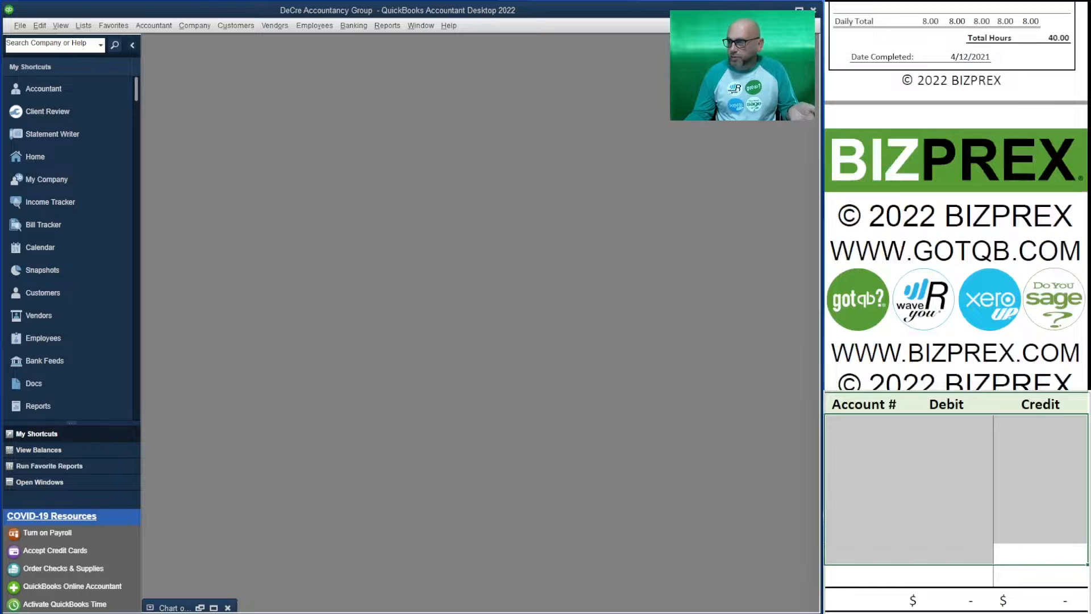
scroll(956, 196, down, 10)
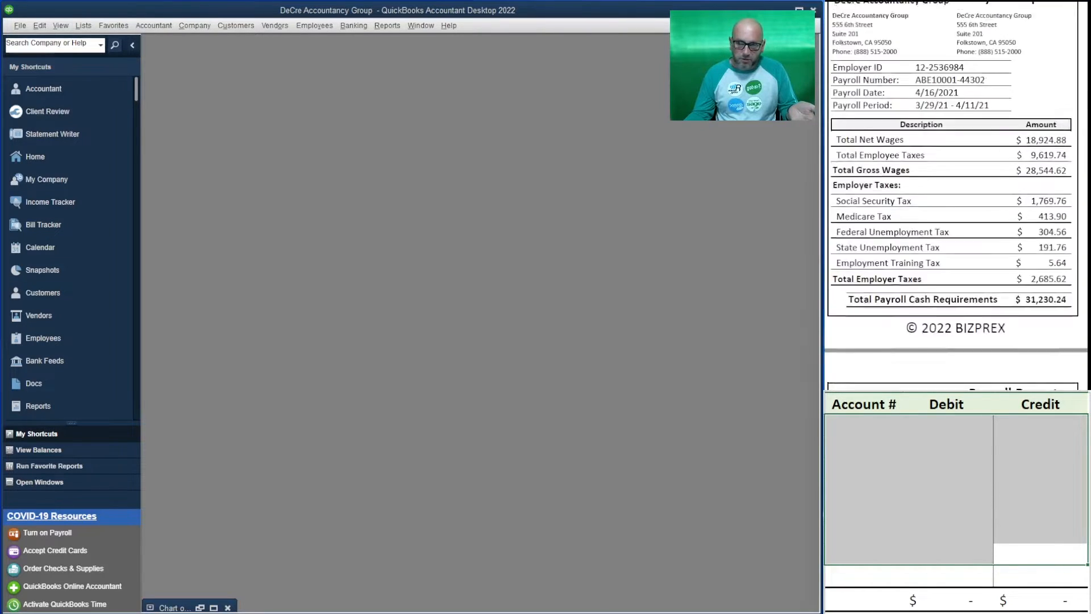
scroll(956, 196, down, 1)
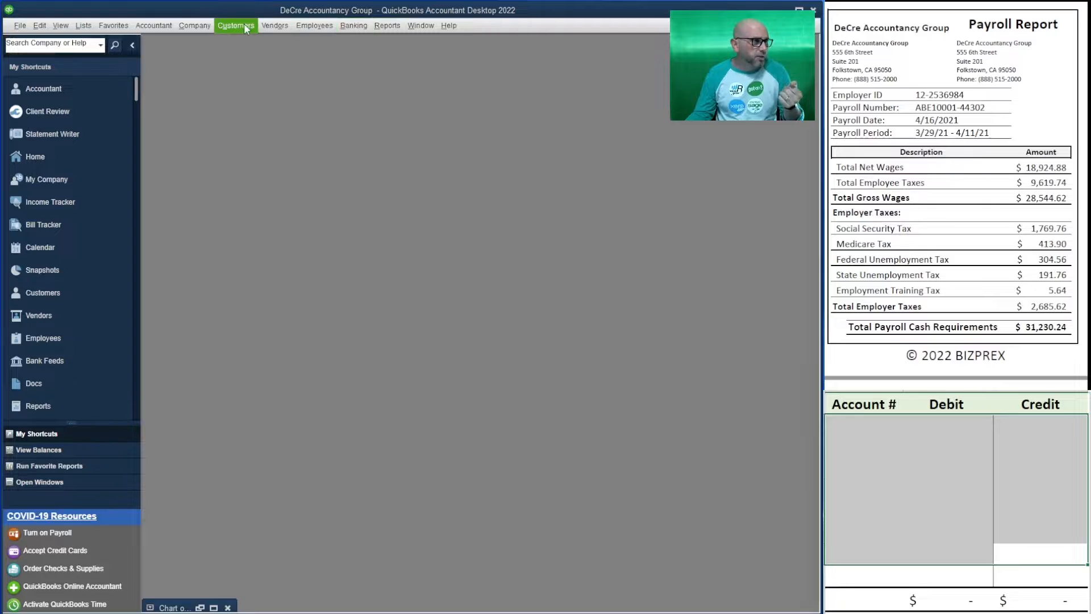
Start a general journal entry, enlarge its window, and turn off the adjusting entry option
click(153, 26)
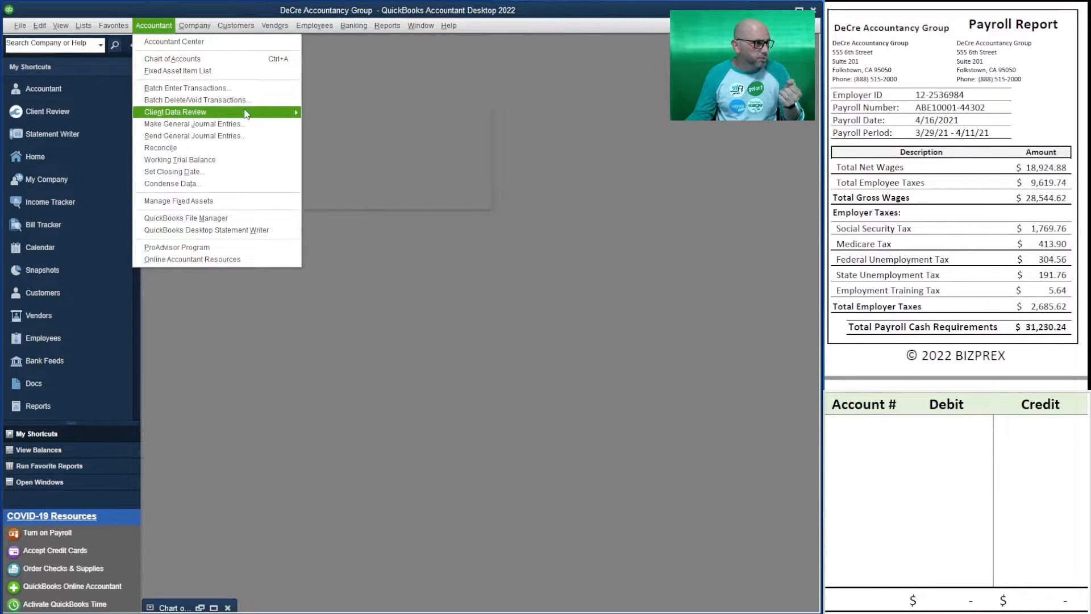
mouse_move(245, 113)
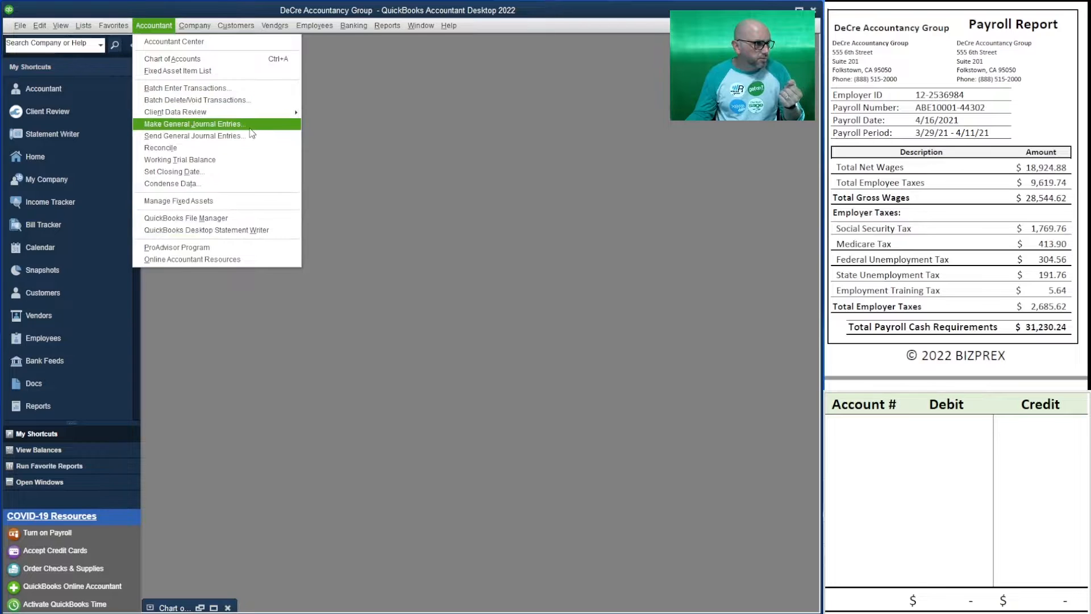
click(250, 126)
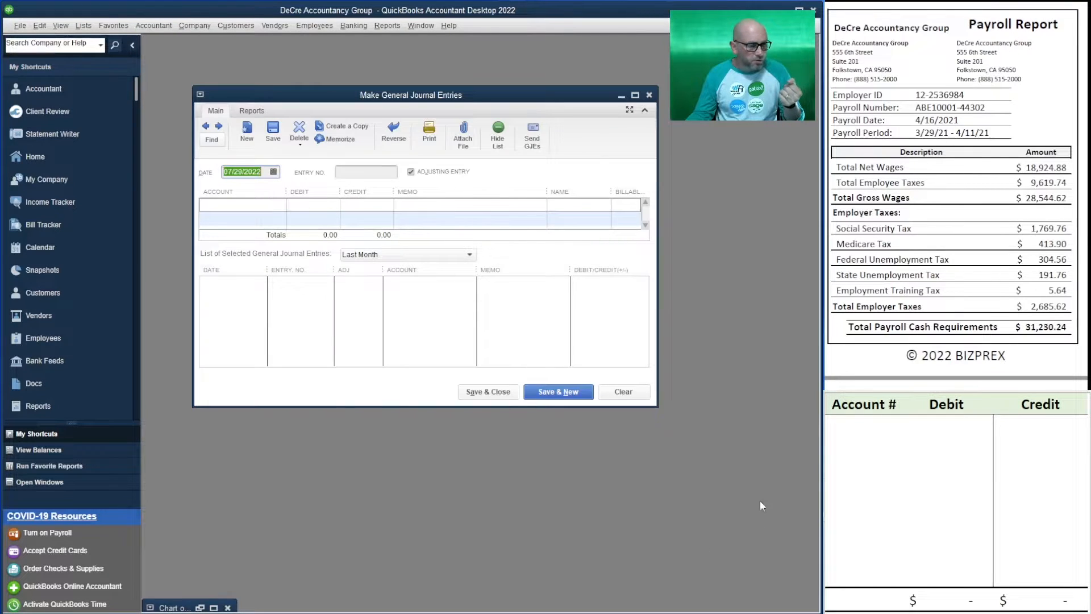
drag(655, 409, 801, 601)
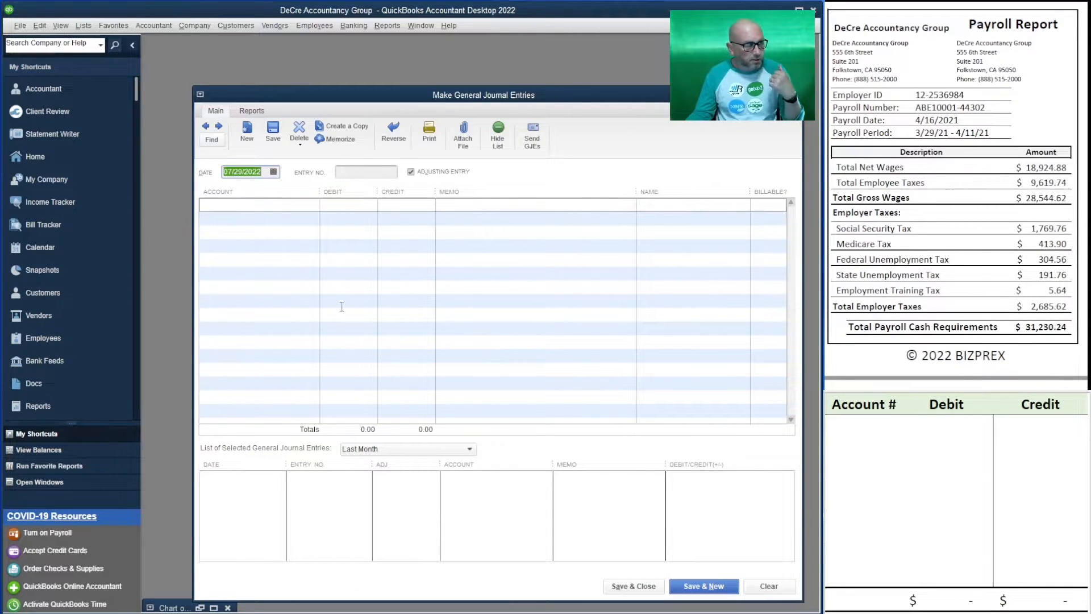
click(410, 171)
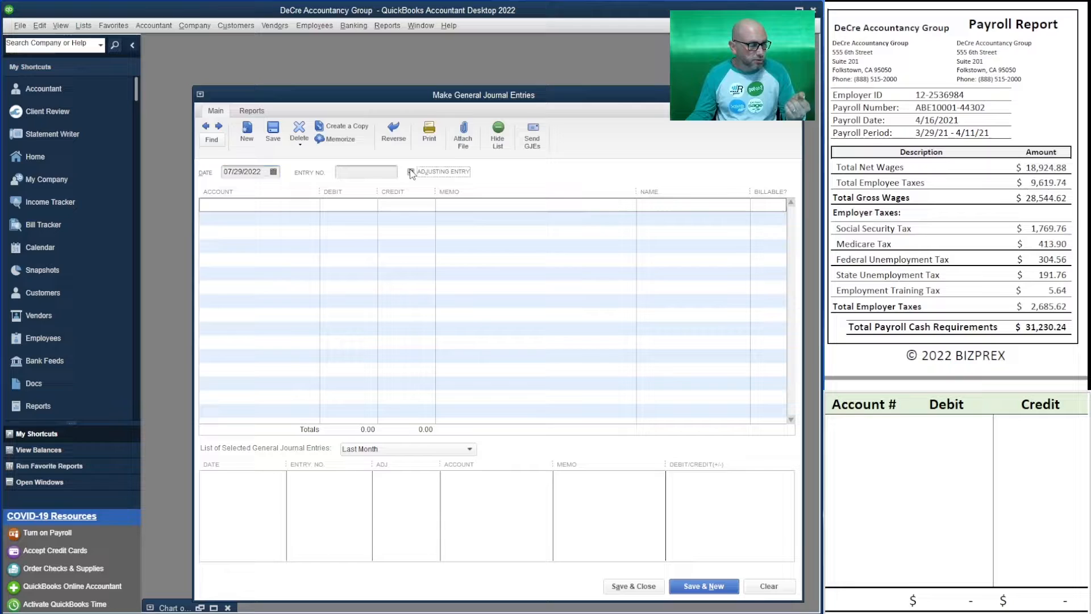
Date the general journal entry 4/16/2021
click(265, 171)
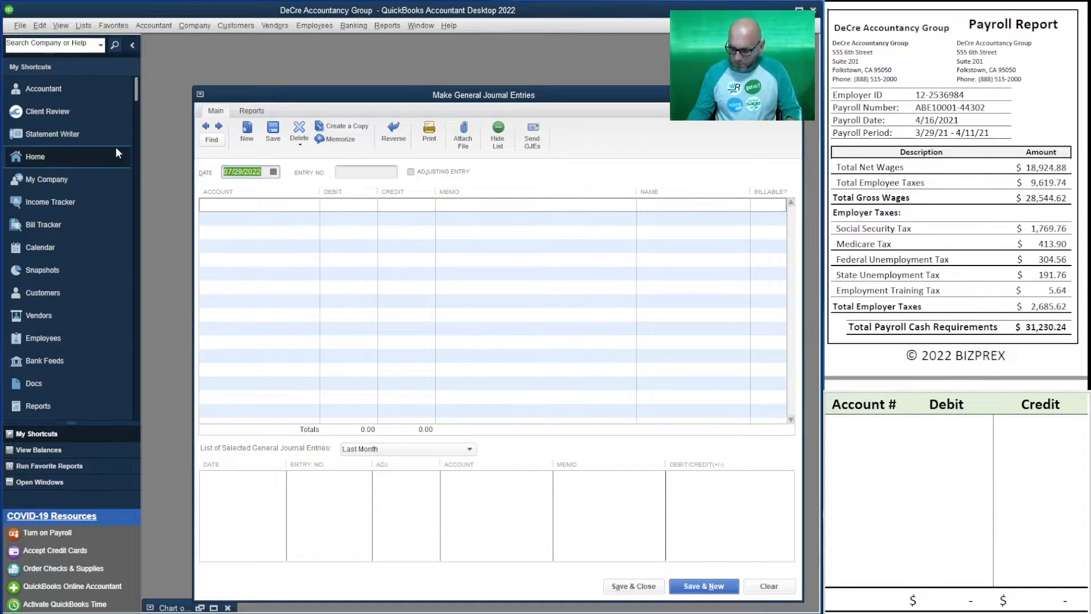
text(4/16/)
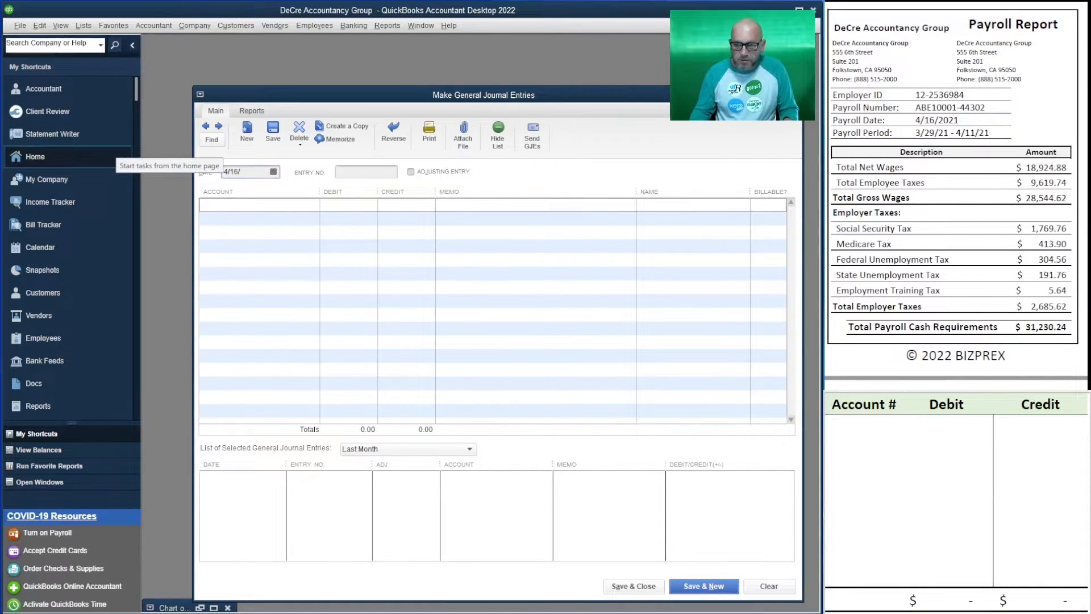
text(2021)
key(Tab)
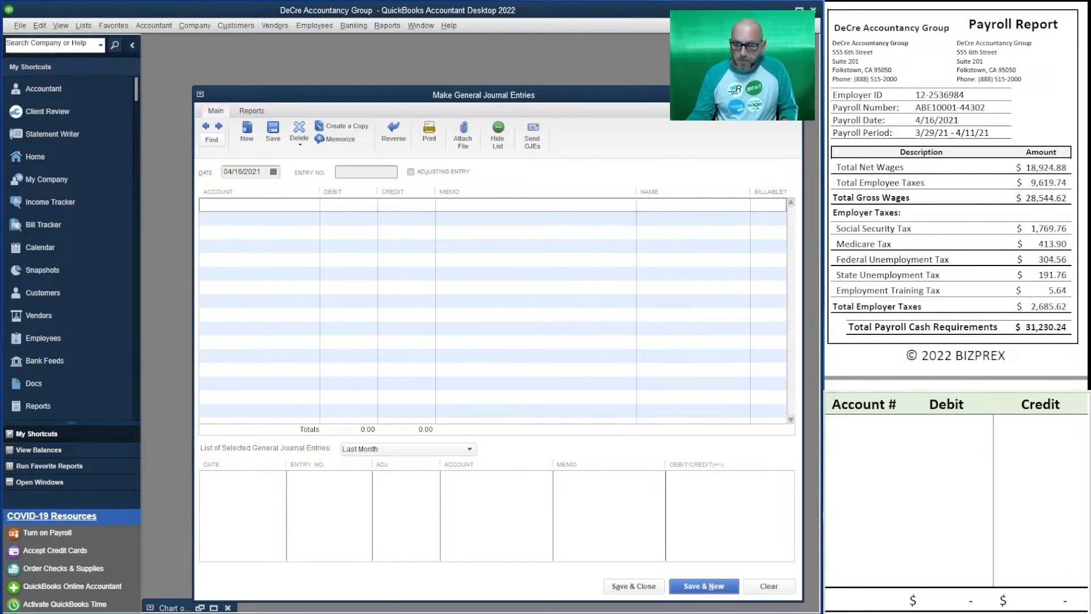
drag(989, 109, 910, 108)
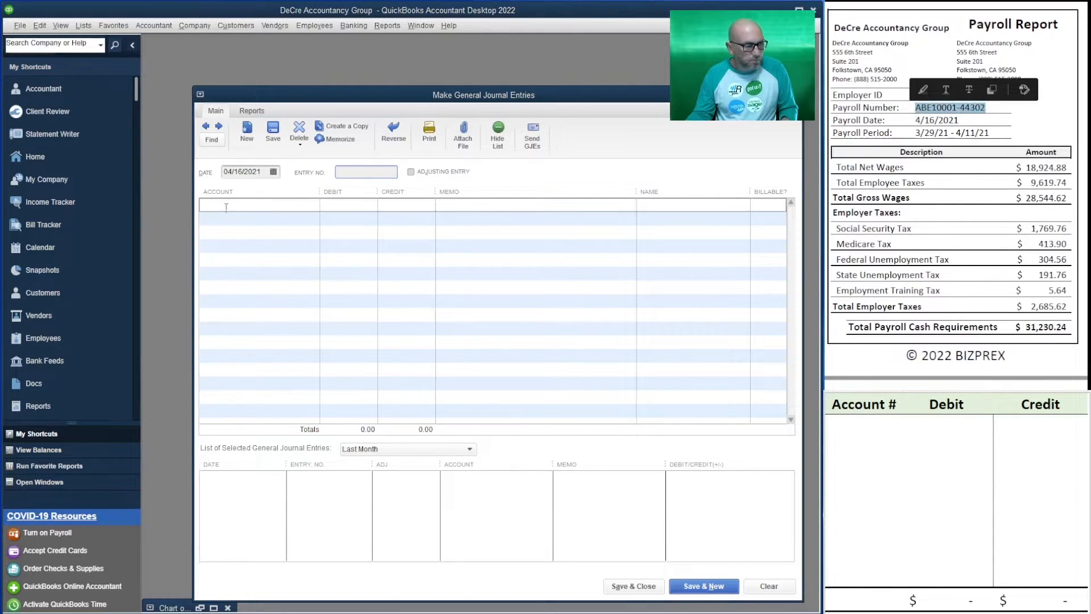
text(ABE10001-44)
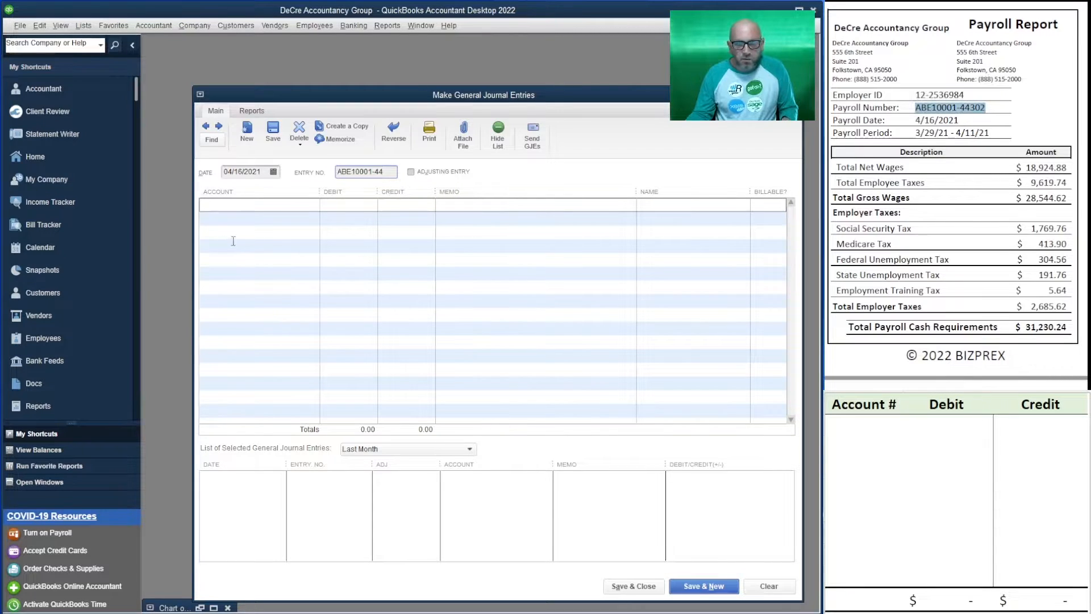
click(991, 107)
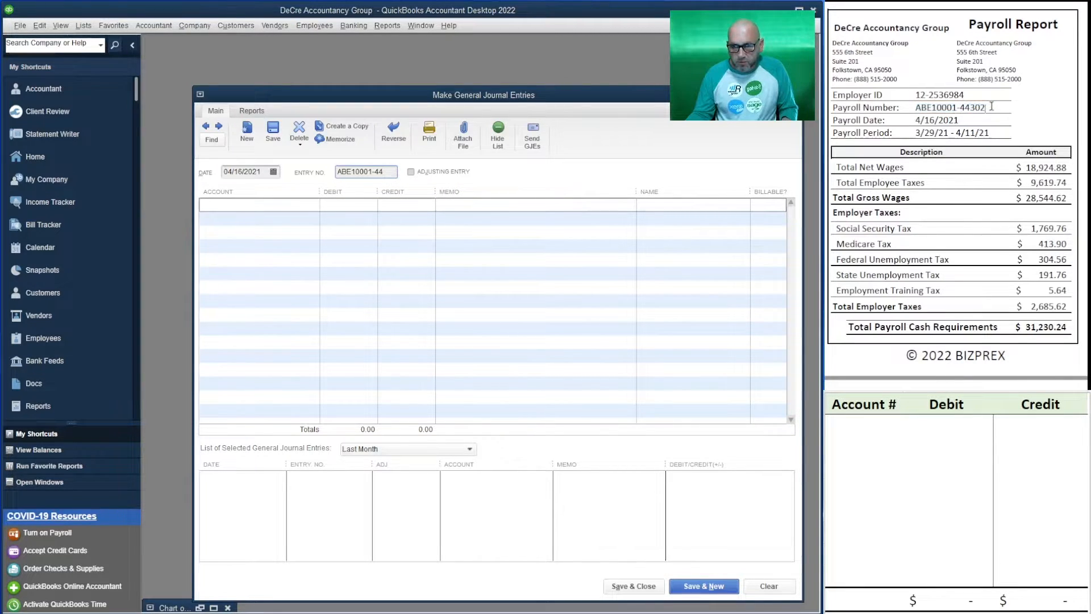
drag(991, 107, 932, 108)
key(ctrl+c)
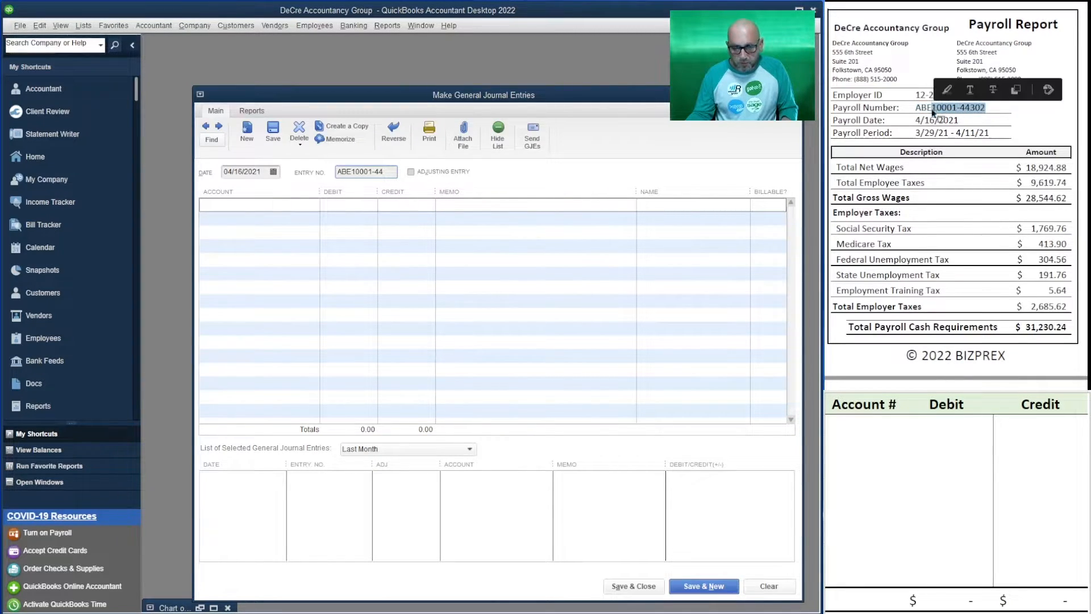
triple_click(392, 175)
key(ctrl+v)
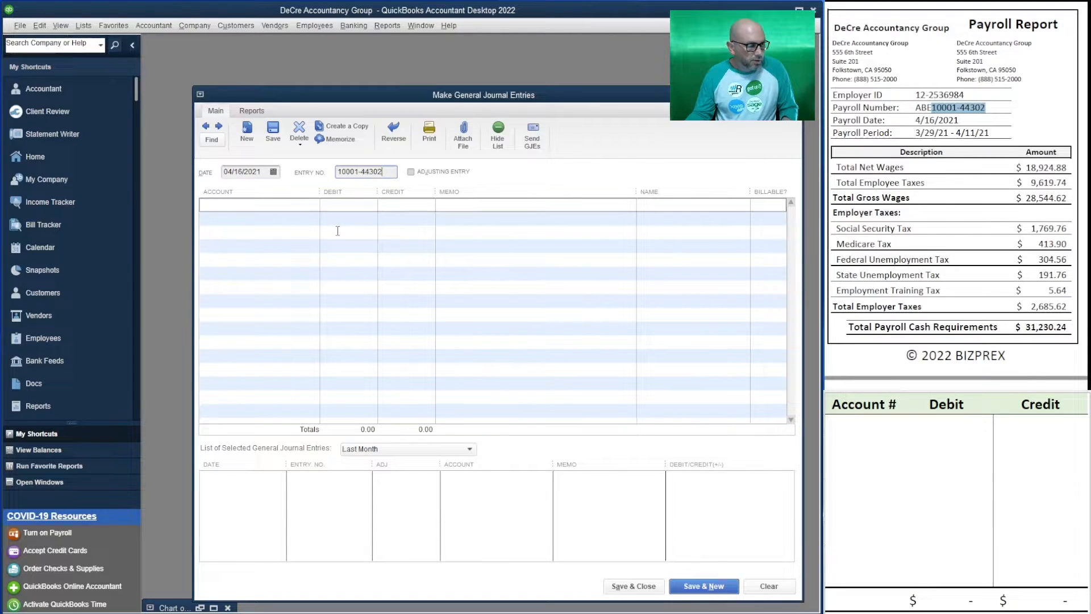
Assign 10200 BOL Payroll Account to the first journal line and widen the Account column to fit its name
click(259, 202)
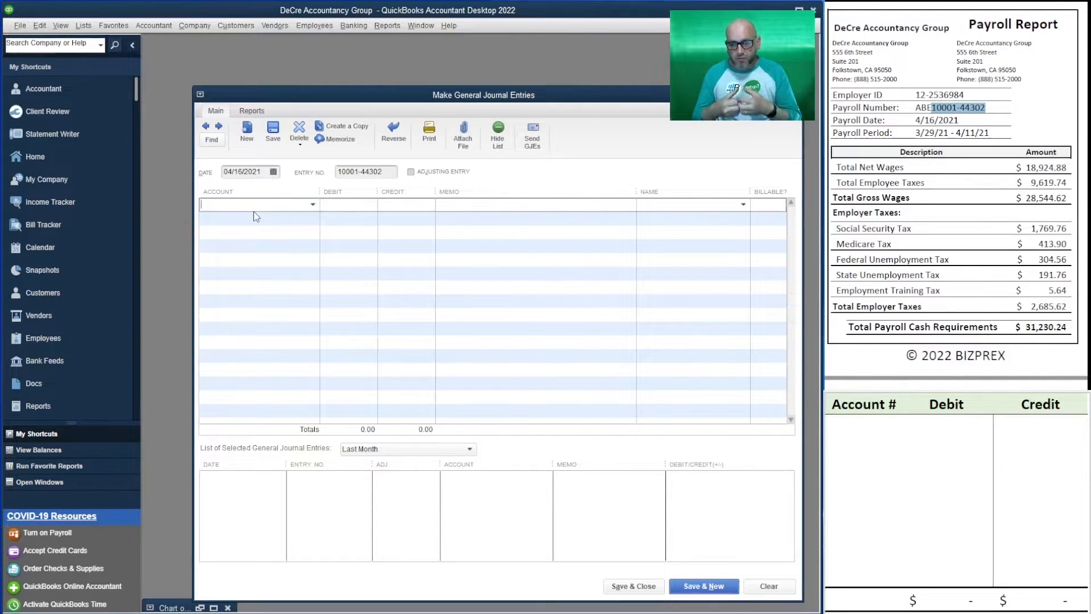
scroll(955, 196, down, 15)
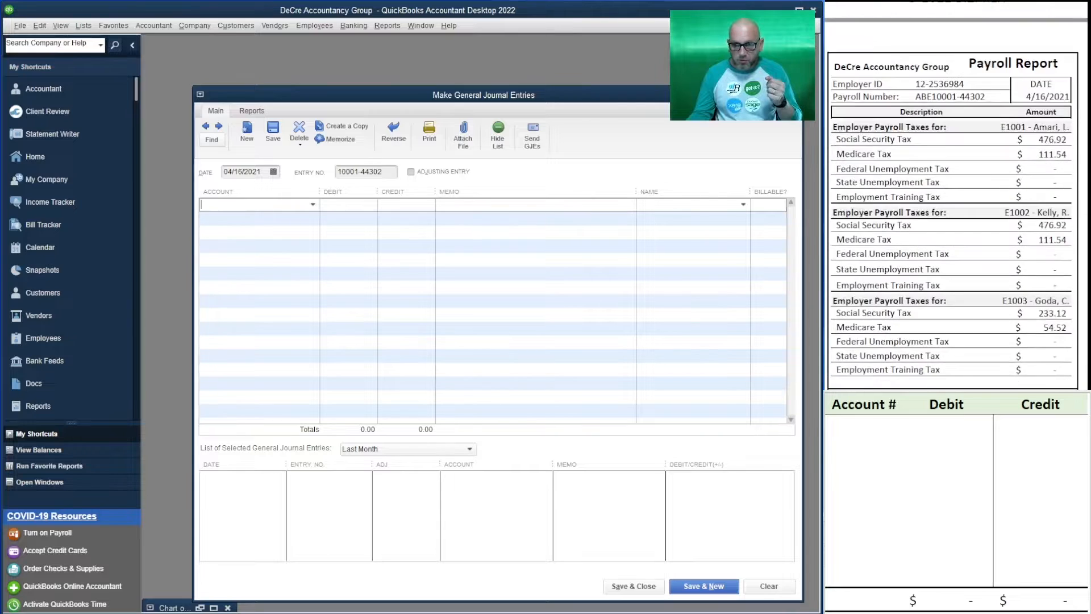
scroll(956, 196, down, 10)
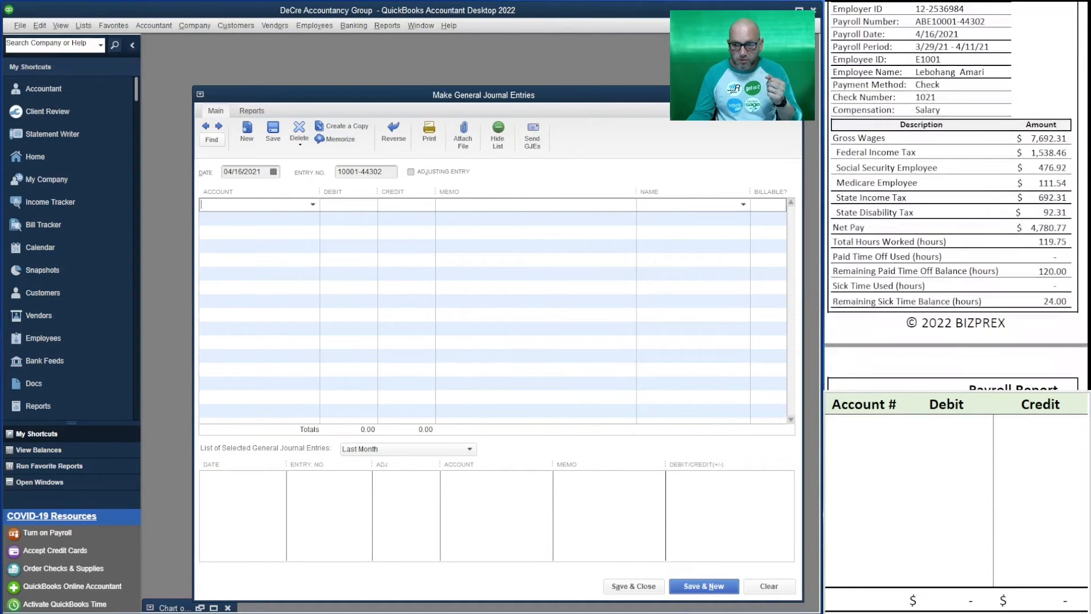
scroll(955, 196, up, 8)
scroll(955, 196, up, 5)
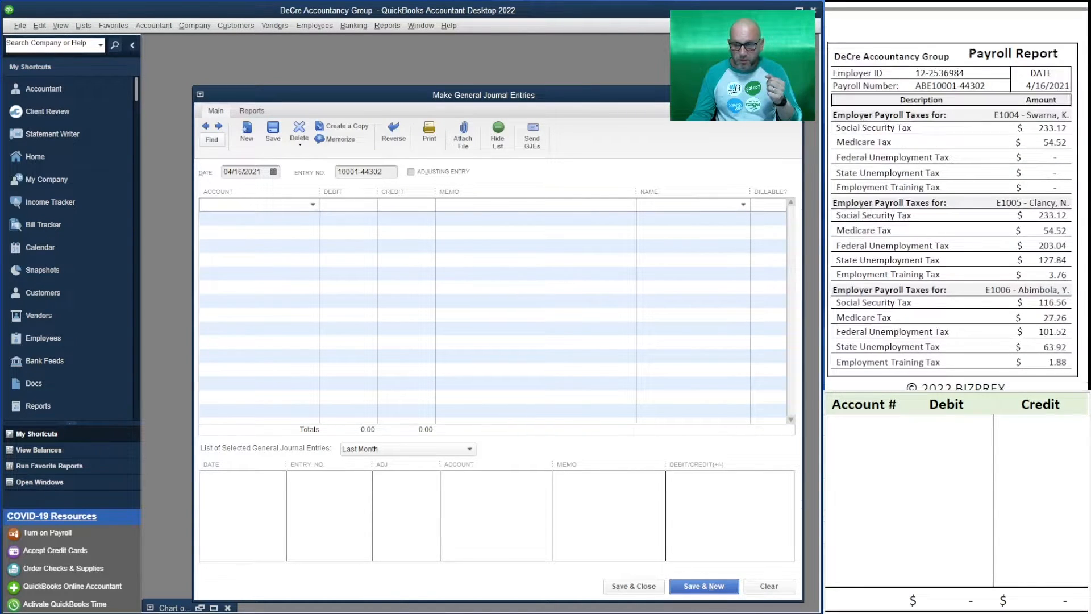
scroll(956, 196, down, 12)
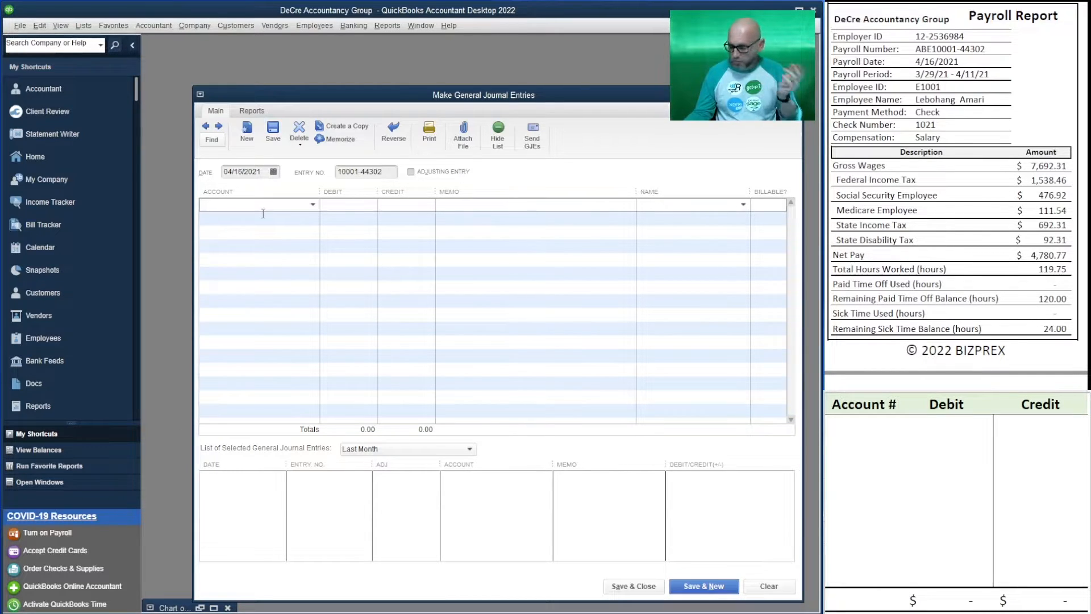
text(10200)
key(Tab)
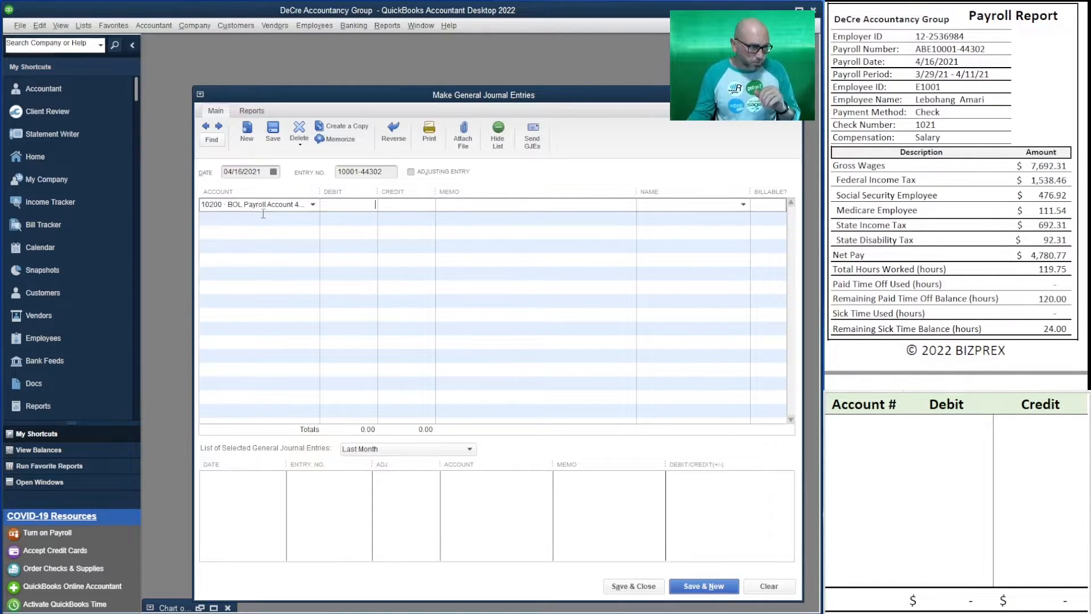
drag(320, 192, 335, 192)
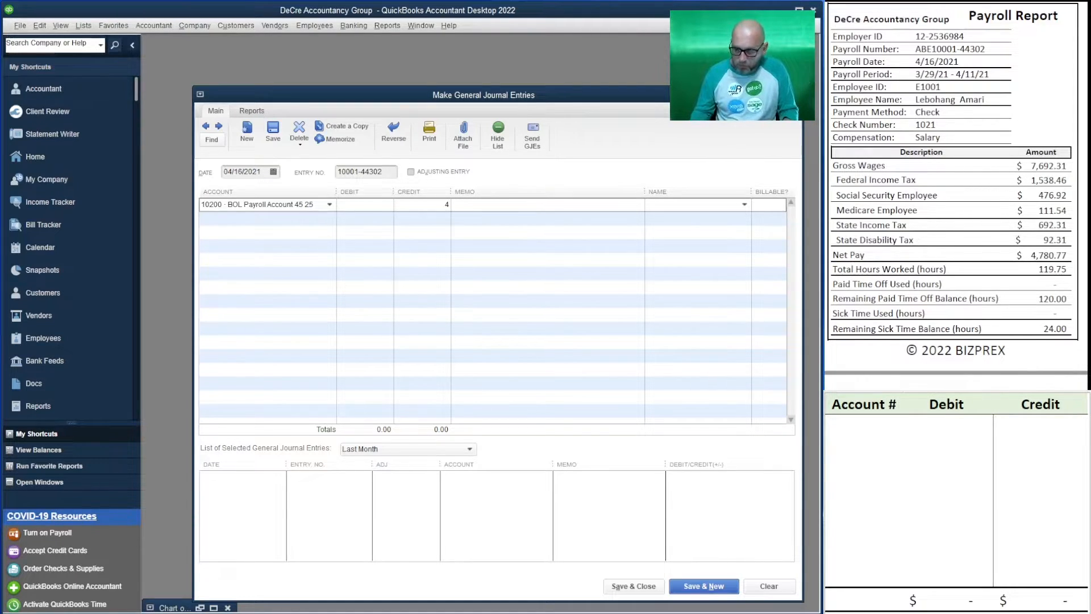
Credit the first journal line 4,780.77 for employee E1001's net pay, with check number 1021 as the memo
text(4780.77)
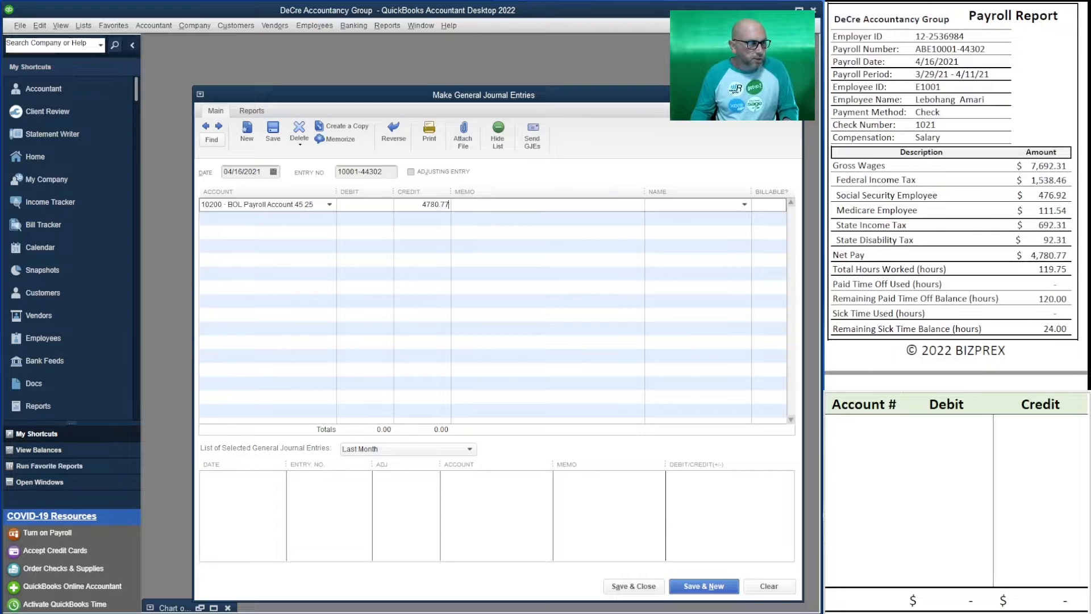
key(Tab)
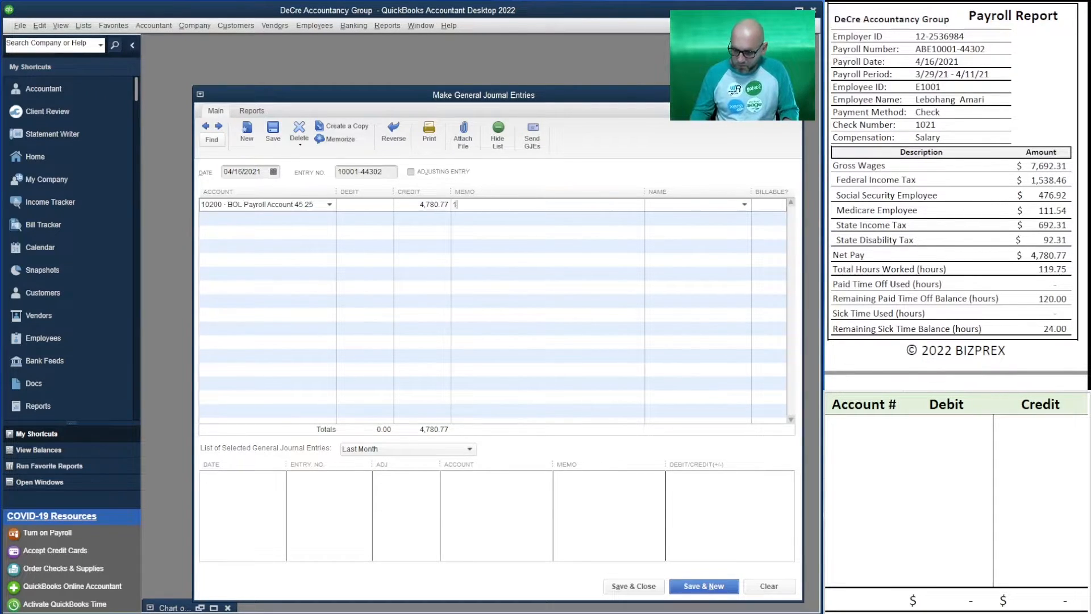
text(1021)
key(Down)
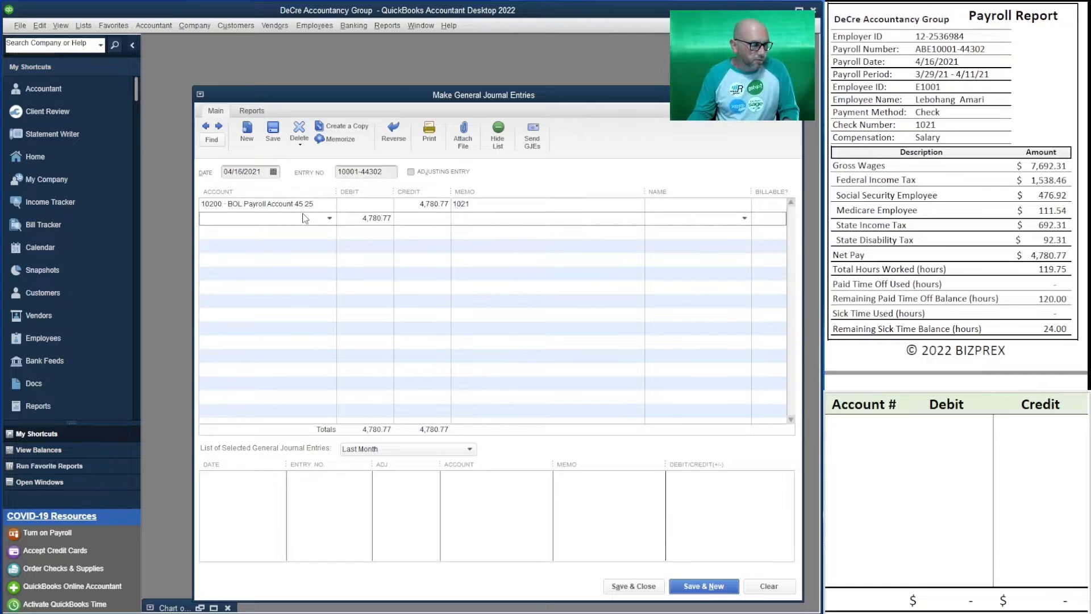
Add a second 10200 BOL Payroll Account line crediting 4,780.77 for employee E1002's net pay, with check number 1022 as the memo
scroll(957, 196, down, 4)
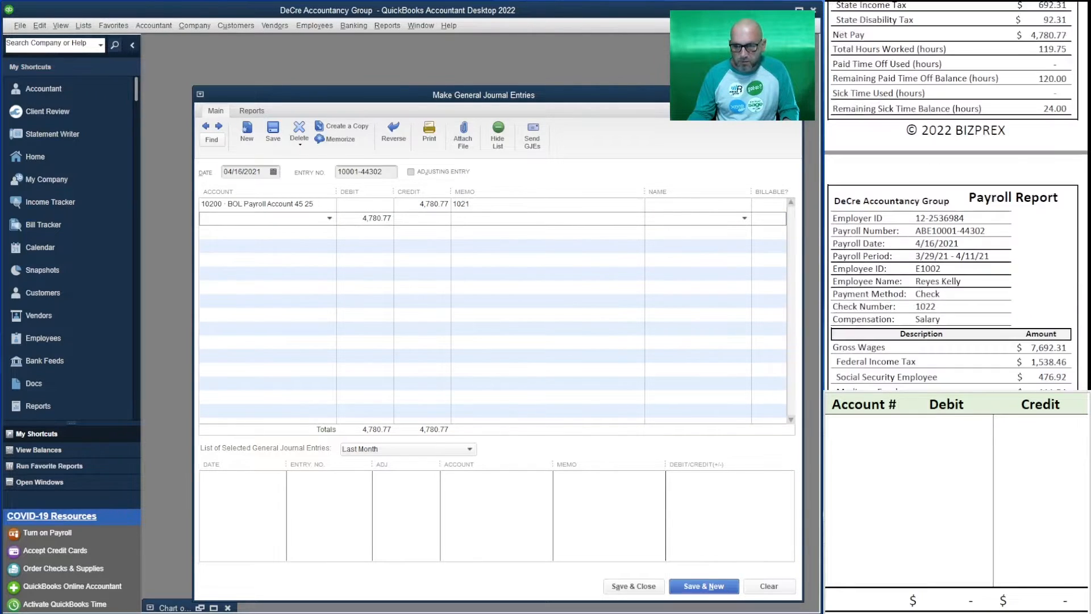
scroll(956, 247, down, 2)
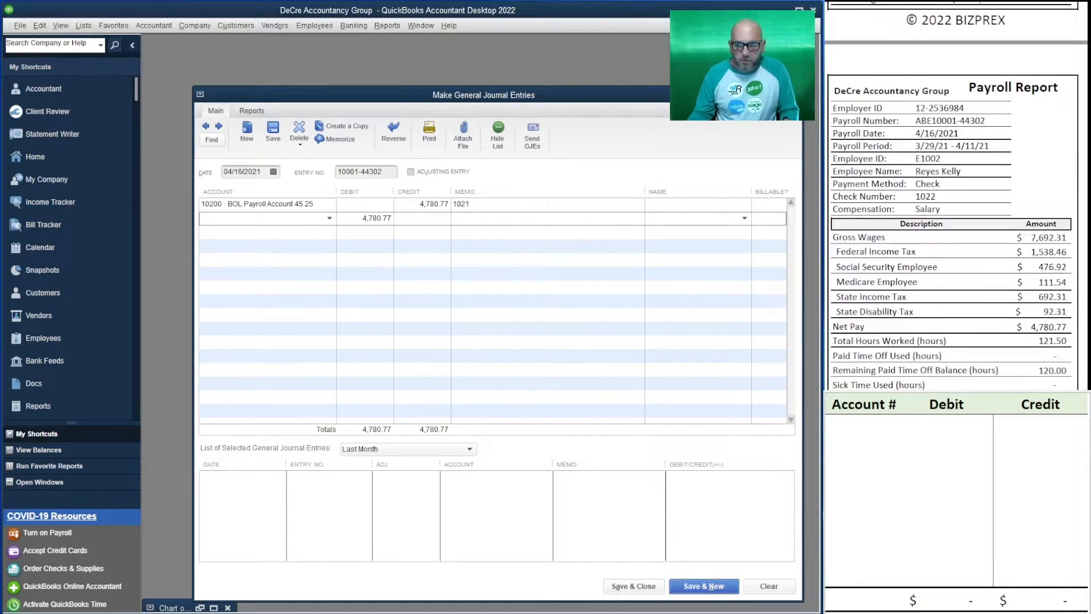
scroll(957, 247, down, 1)
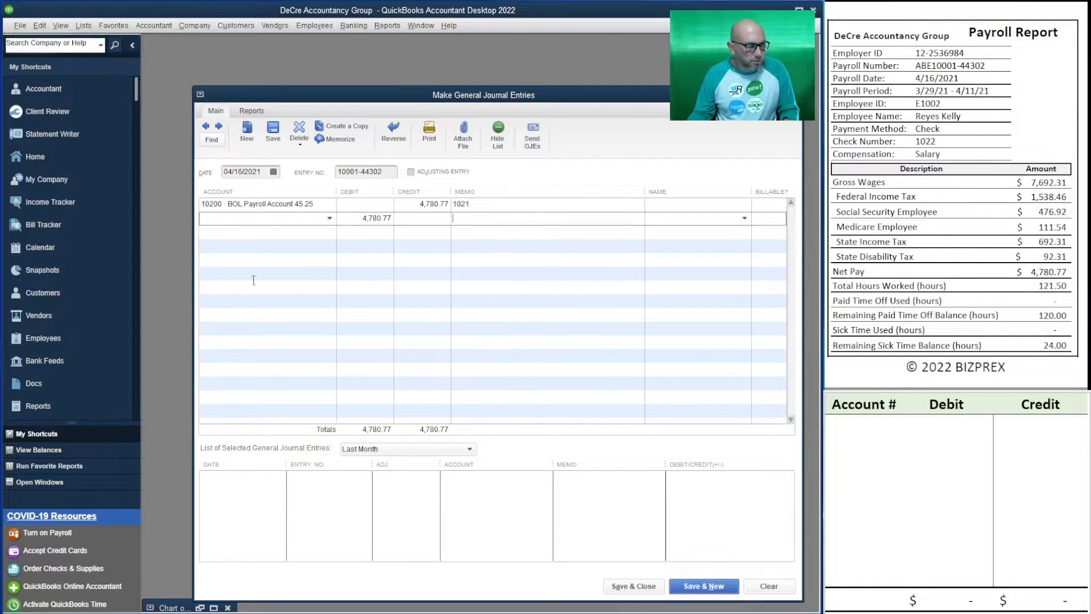
text(10200 · BOL Payroll Account 45 25)
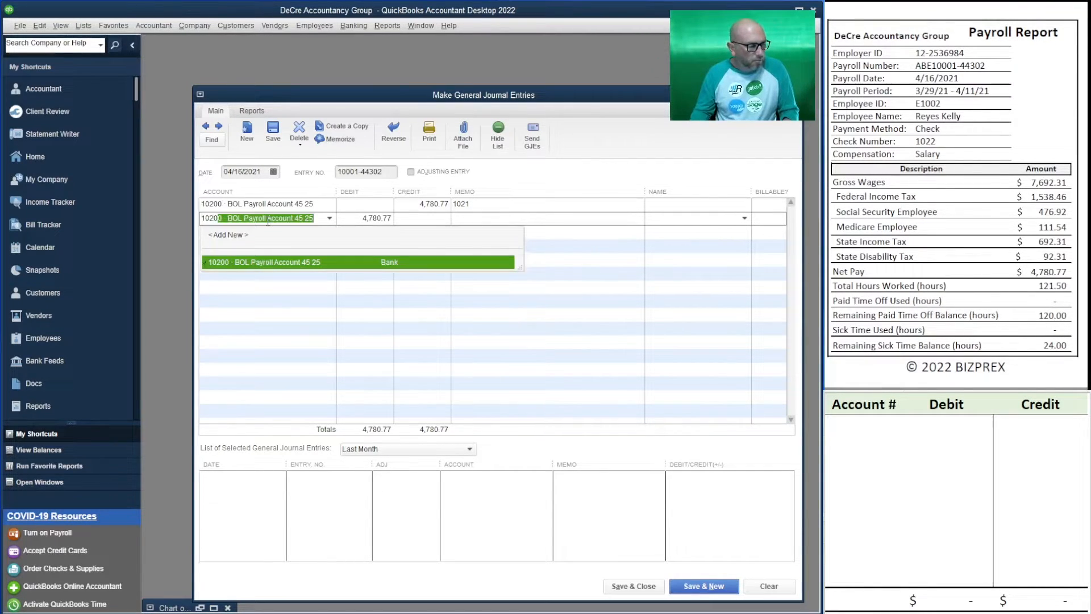
key(Tab)
key(Delete)
key(Tab)
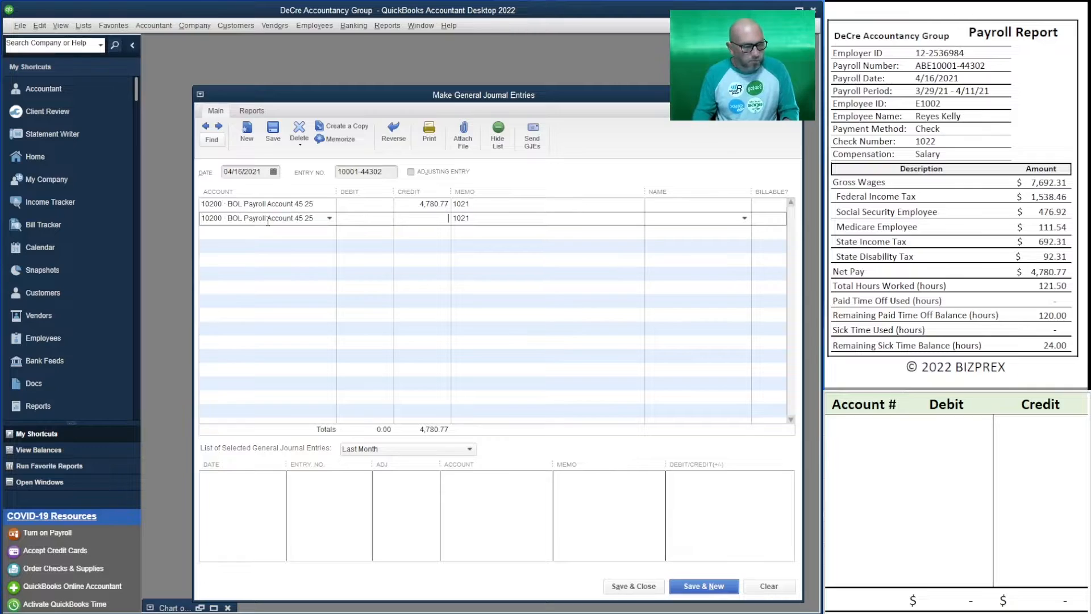
text(4780.77)
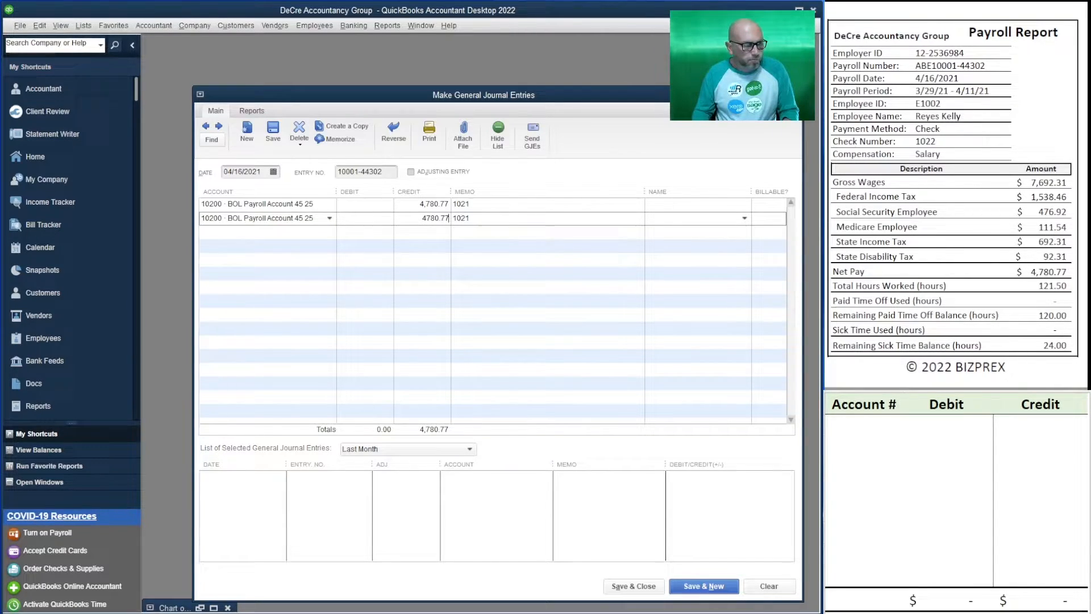
key(Tab)
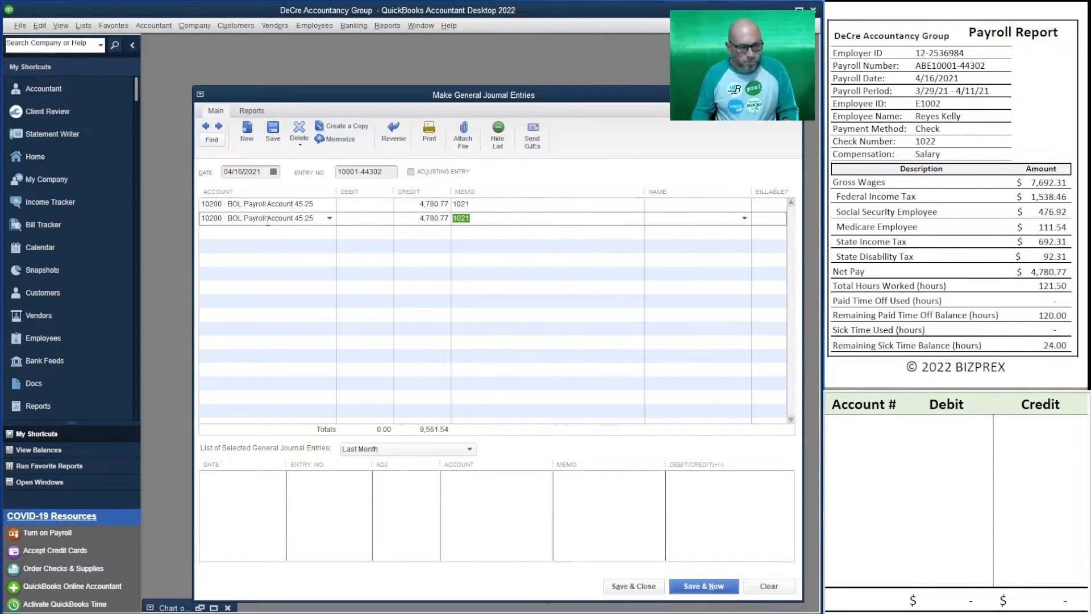
text(1022)
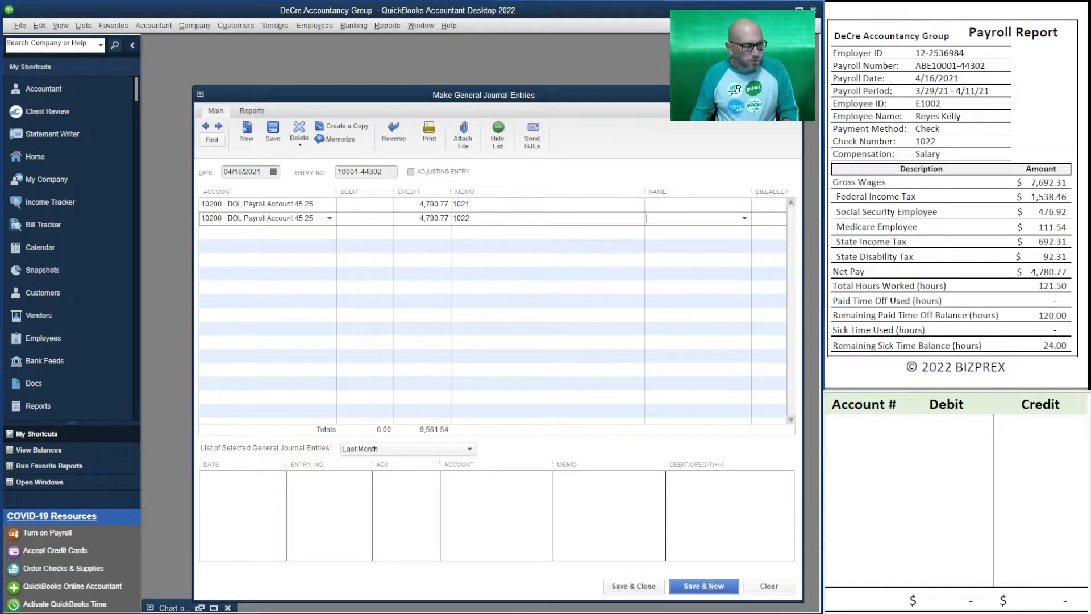
key(Tab)
key(Tab)
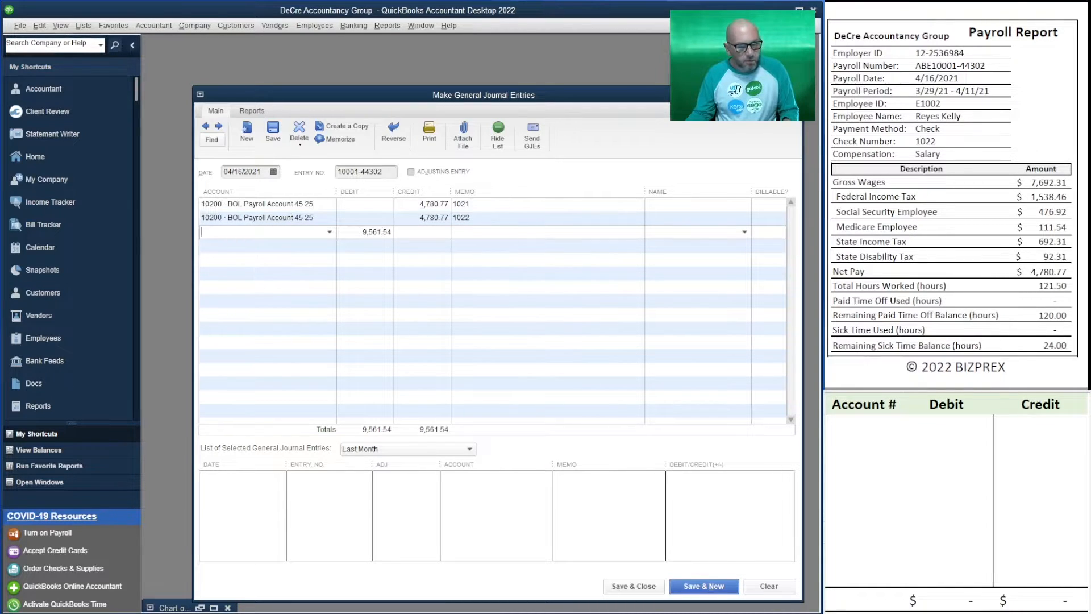
Add a third 10200 BOL Payroll Account line crediting 2,675.24 for the third employee's net pay, with check number 1023 as the memo
scroll(956, 196, down, 7)
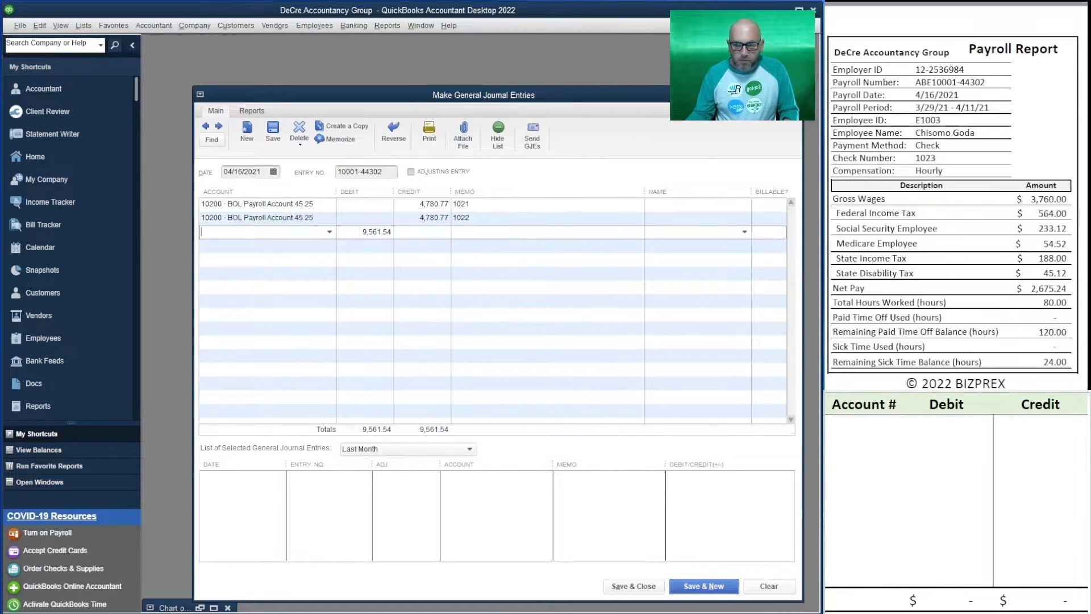
text(10200 · BOL Payroll Account 45 25)
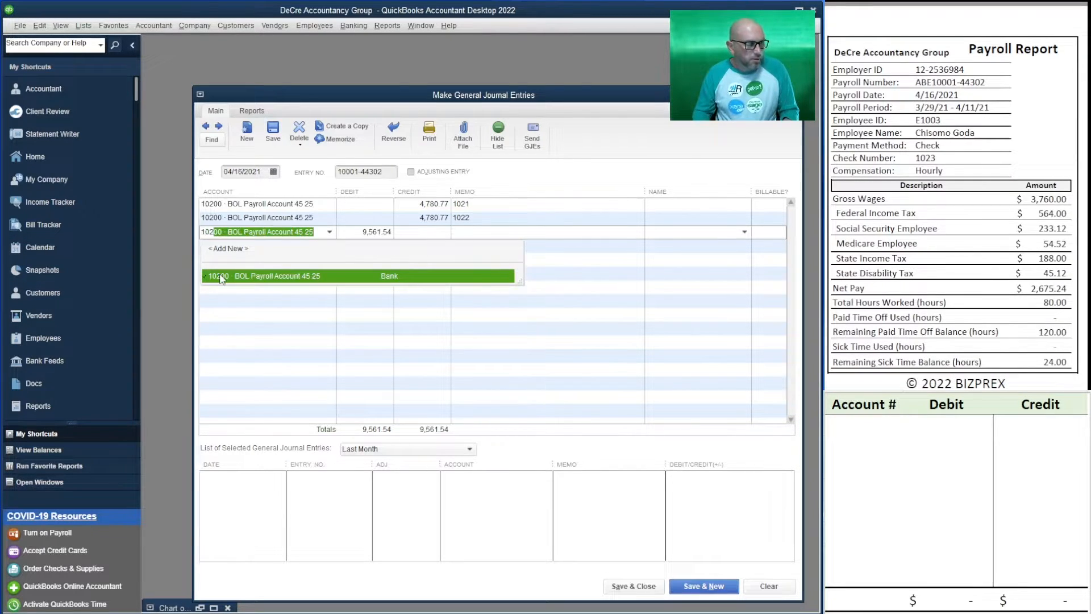
key(Tab)
key(Delete)
key(Tab)
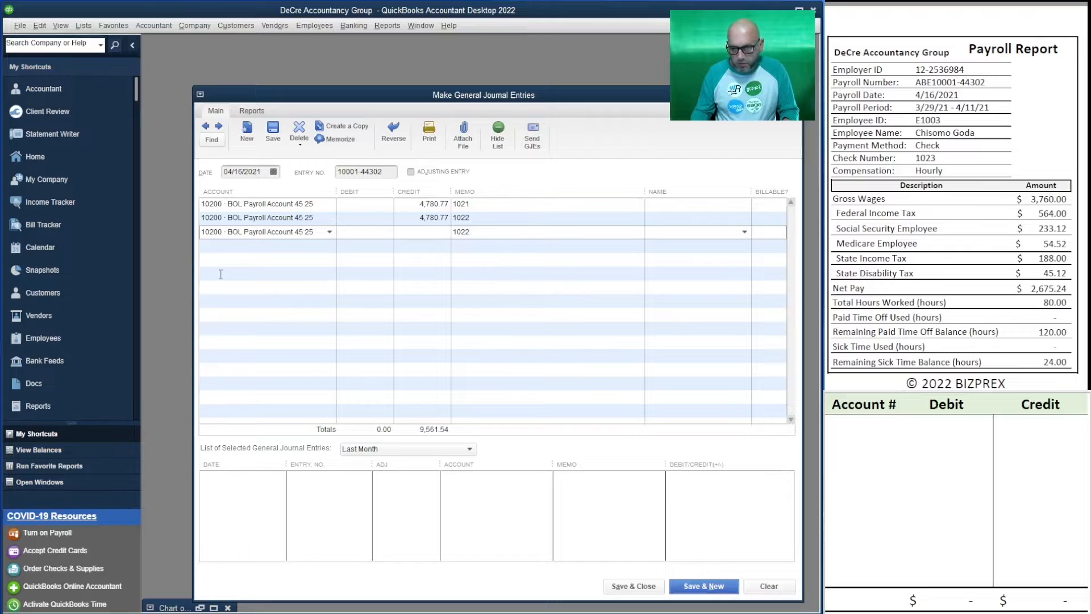
text(2,6)
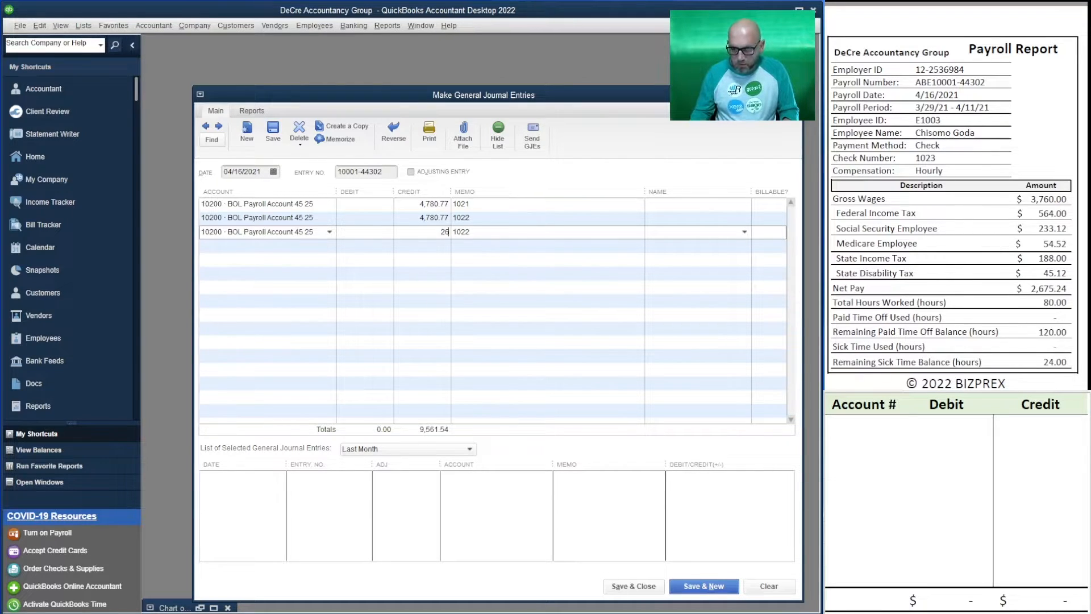
text(75.24)
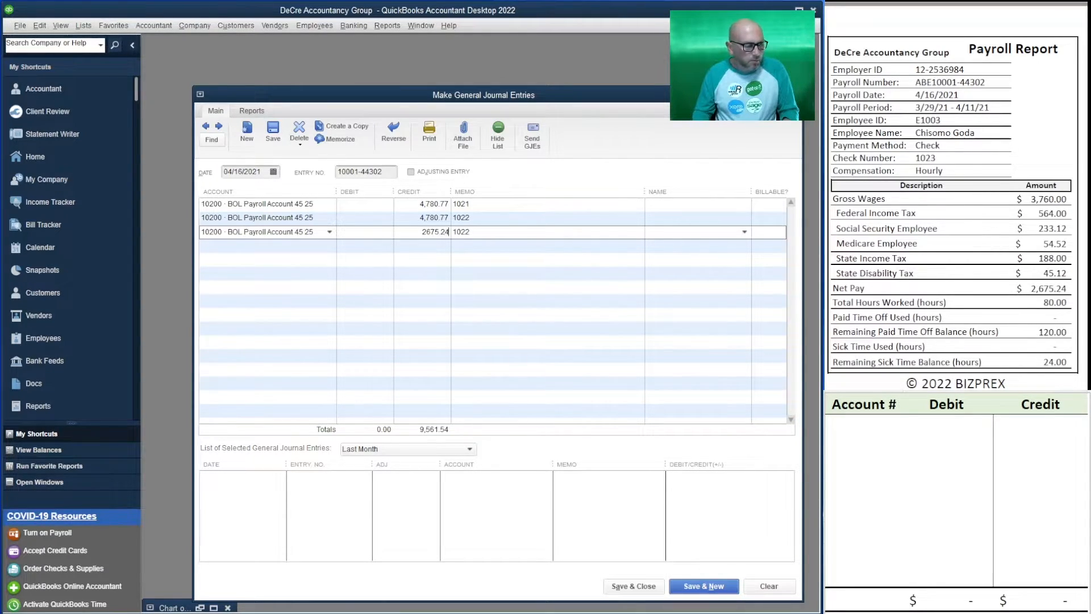
key(Tab)
text(1023)
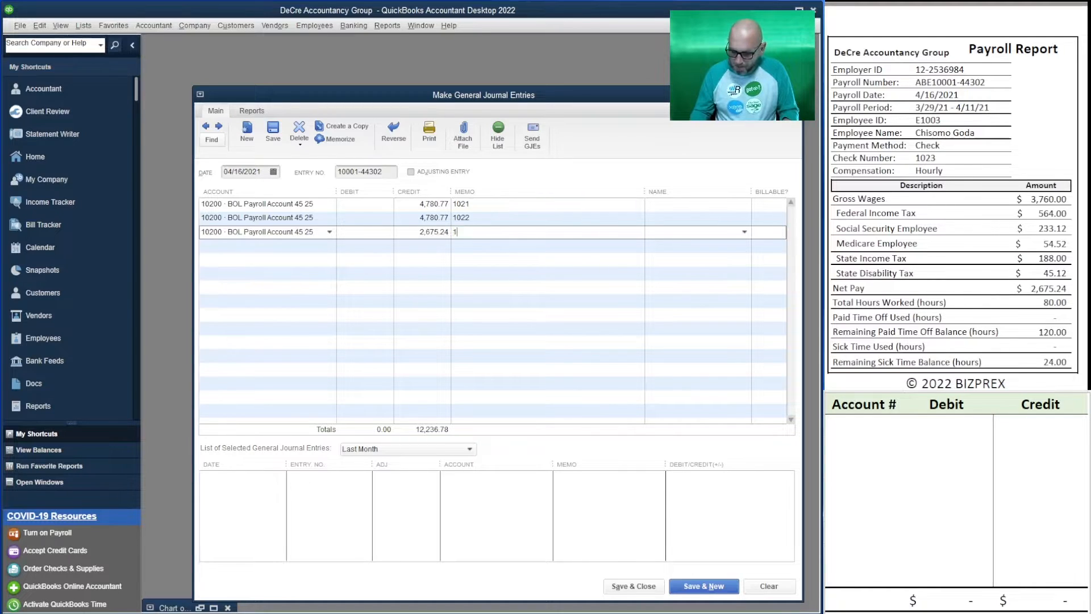
key(Tab)
key(Tab)
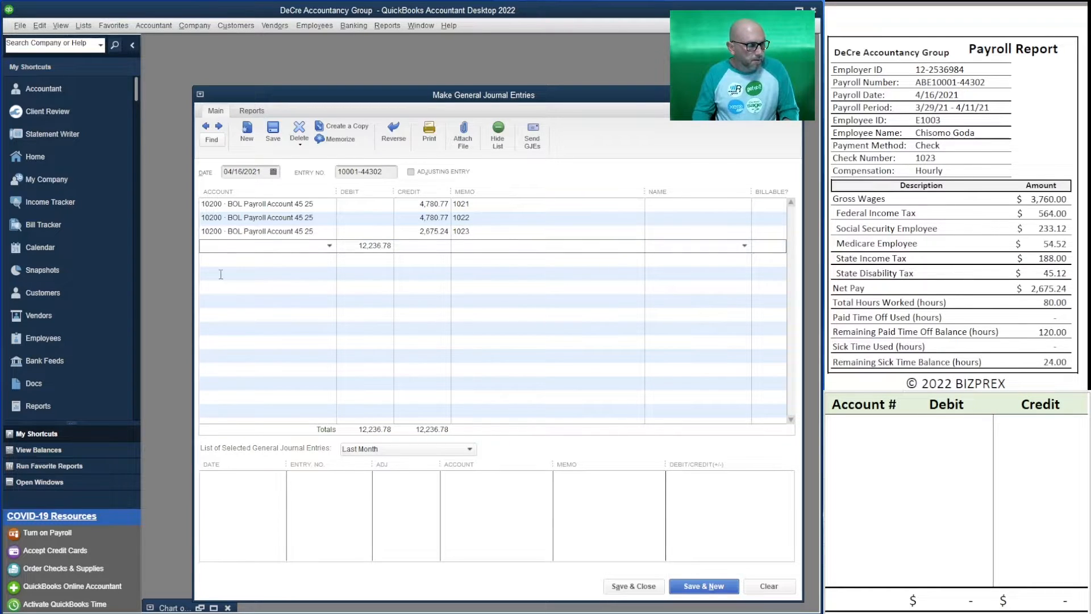
Add a fourth 10200 BOL Payroll Account line crediting 2,675.24 for the fourth employee's net pay, with check number 1024 as the memo
text(10200 · BOL Payroll Account 45 25)
key(Tab)
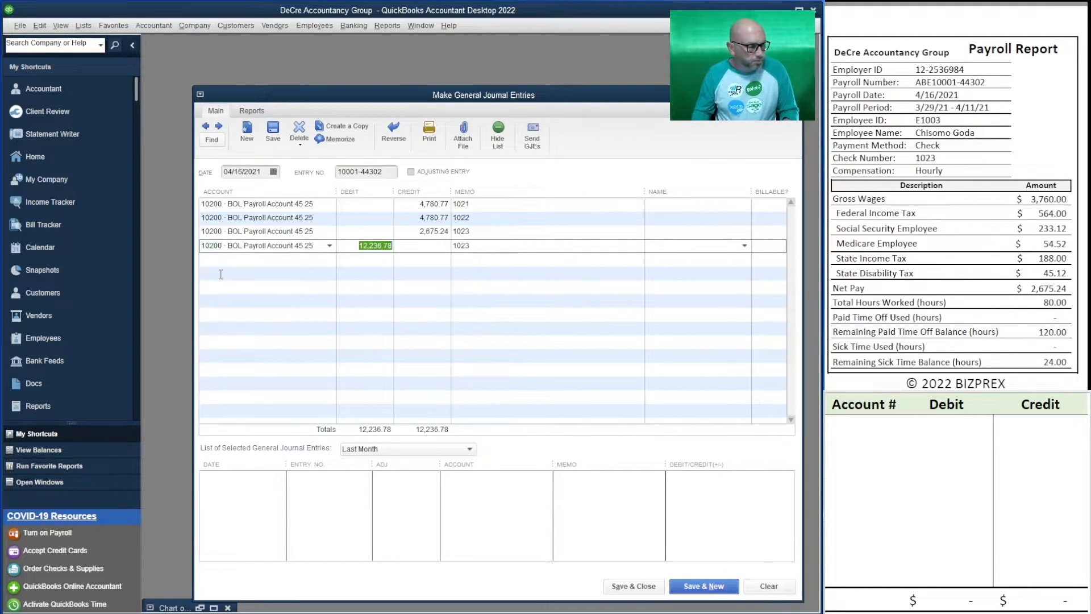
key(Delete)
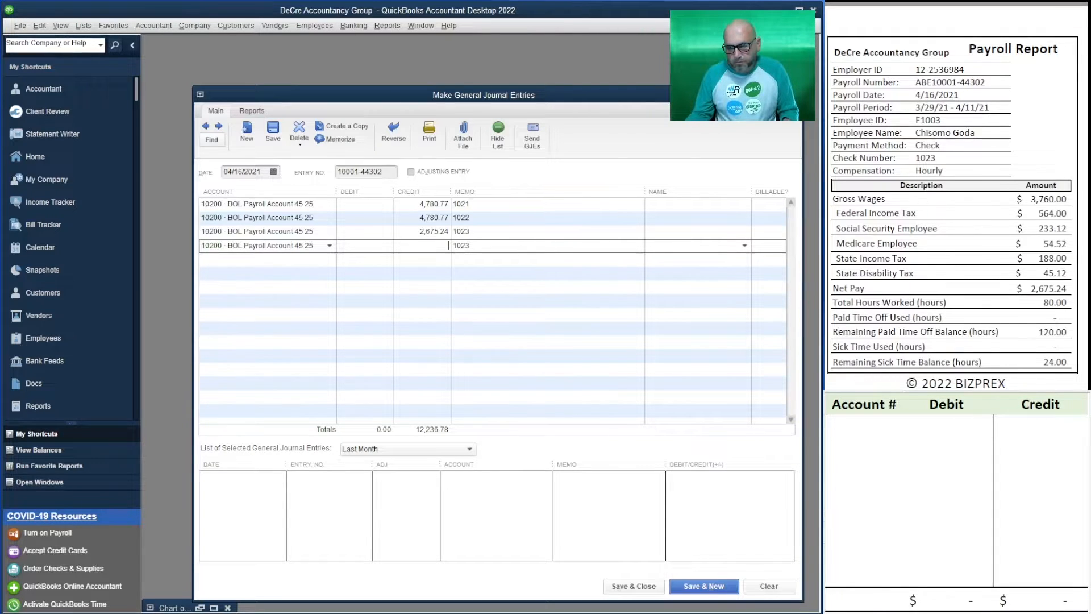
scroll(954, 216, down, 6)
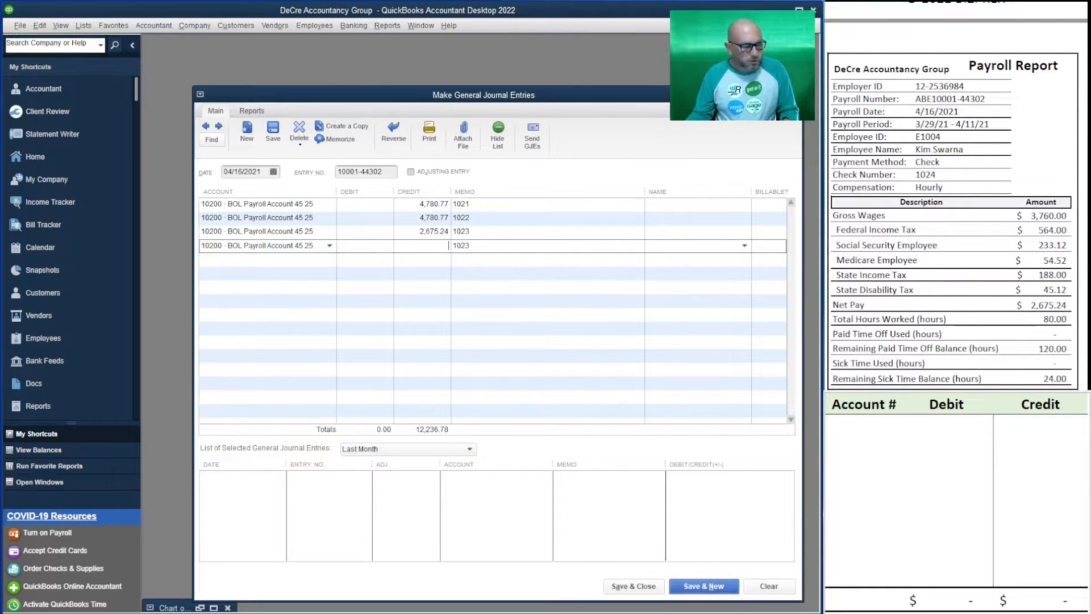
text(267)
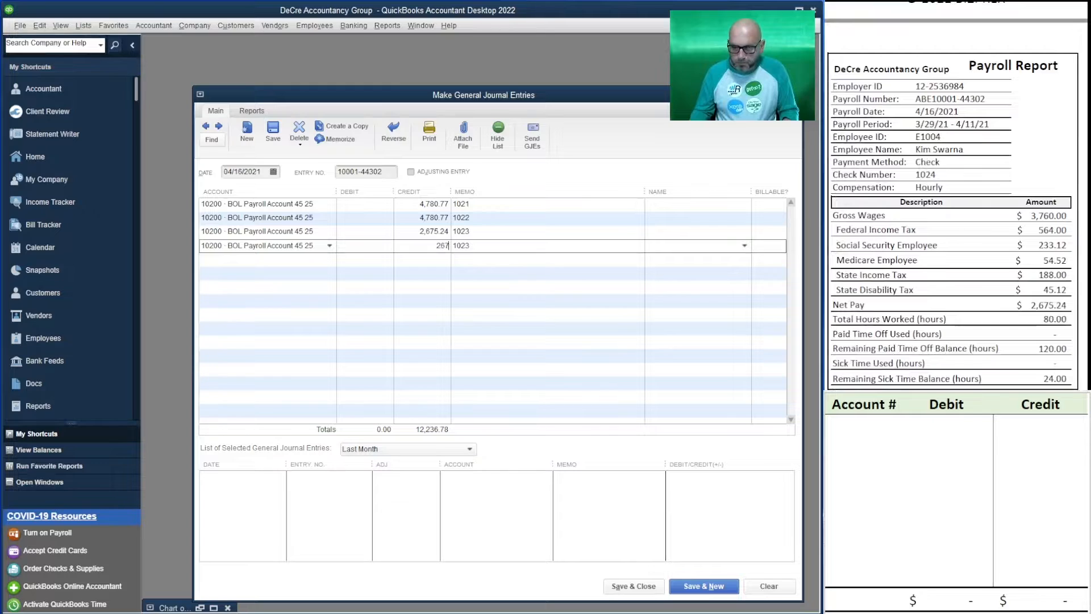
text(5.24)
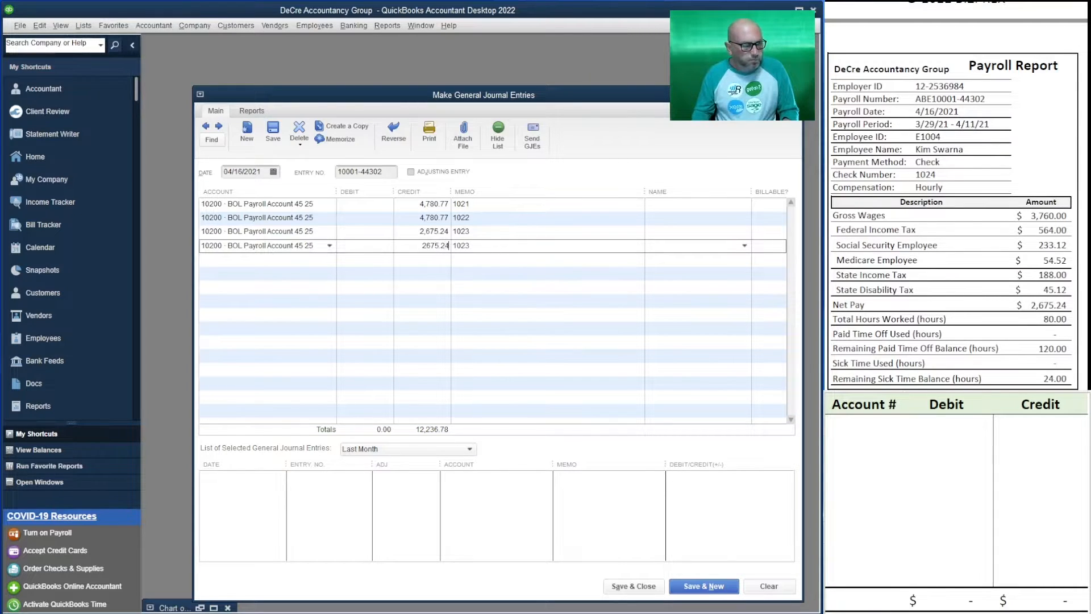
key(Tab)
text(1024)
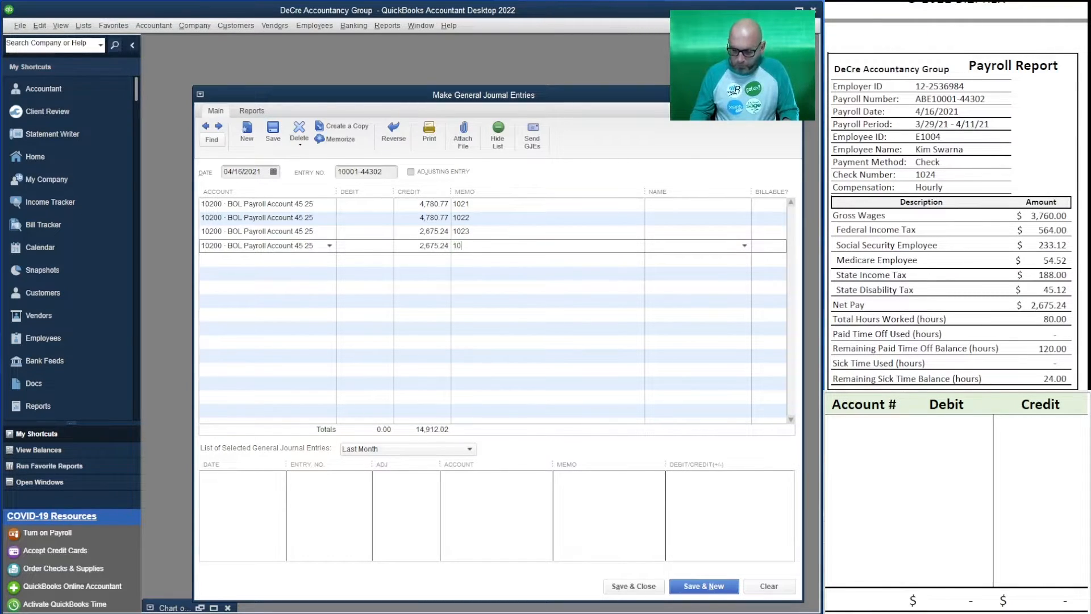
key(Tab)
key(Tab)
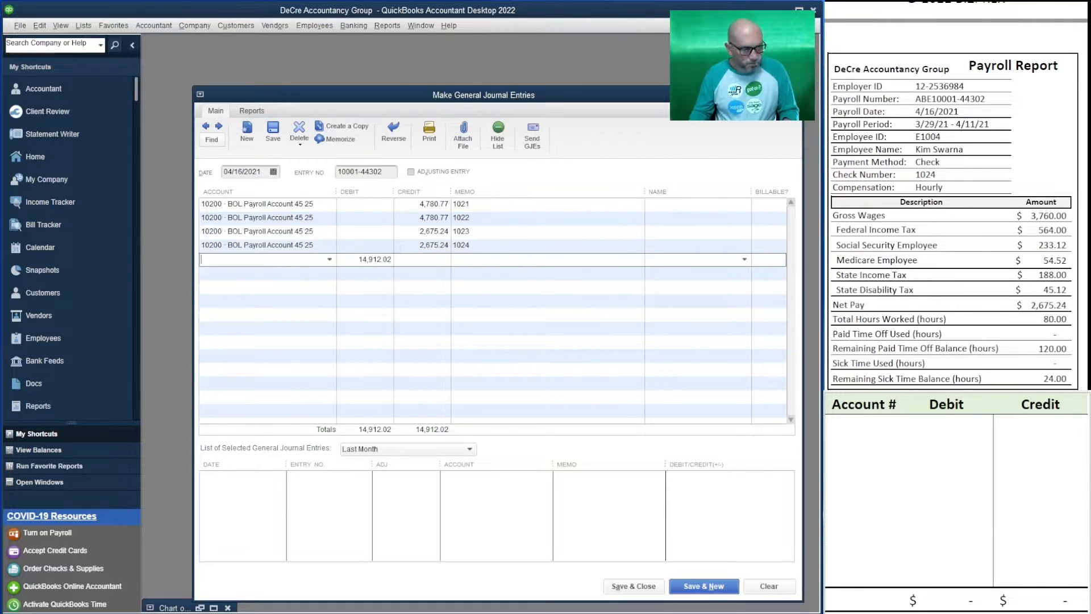
Add a fifth 10200 BOL Payroll Account line crediting 2,675.24 for the fifth employee's net pay, with check number 1025 as the memo
text(10200 · BOL Payroll Account 45 25)
key(Tab)
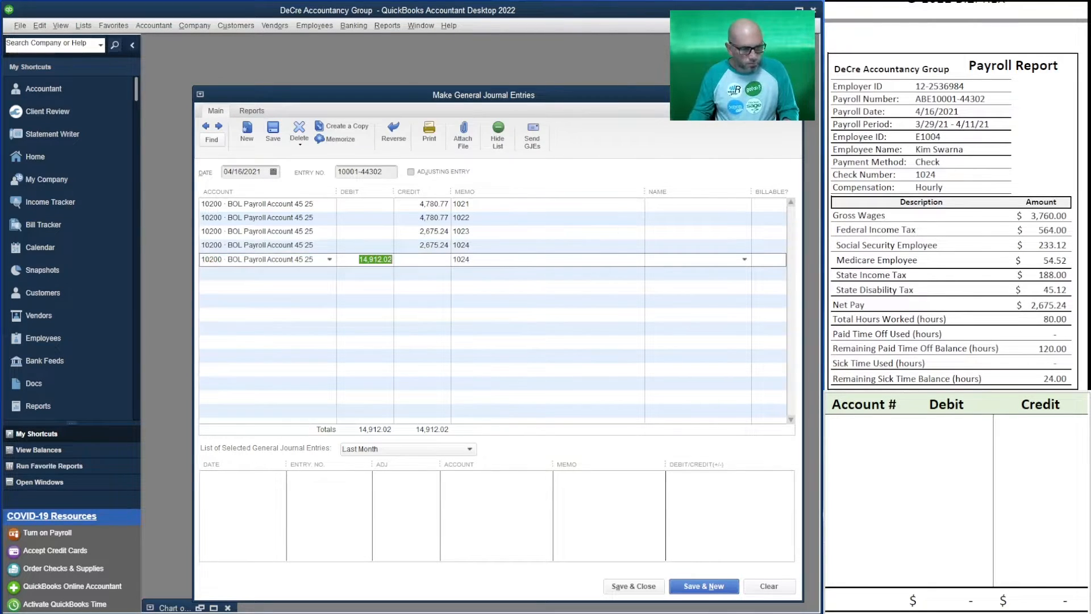
key(BackSpace)
key(Tab)
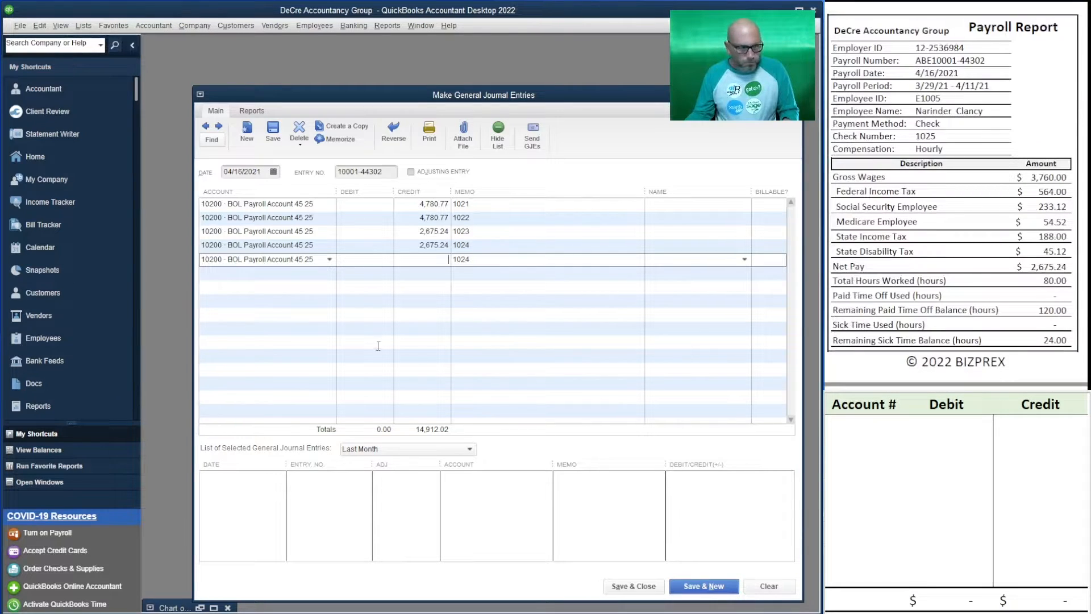
text(2,675.2)
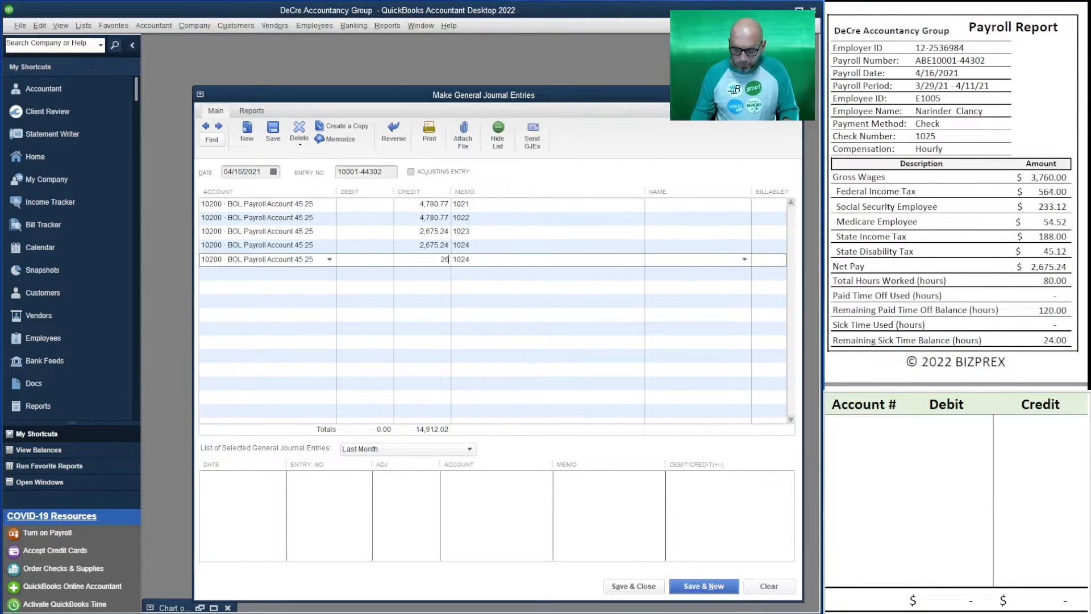
text(4)
key(Tab)
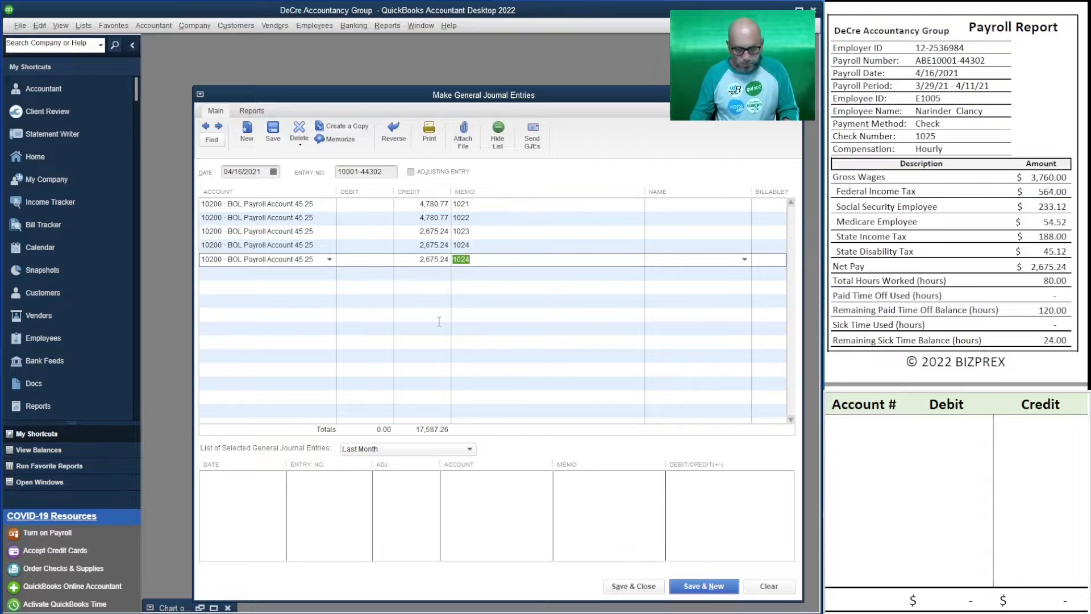
text(1025)
key(Tab)
key(Tab)
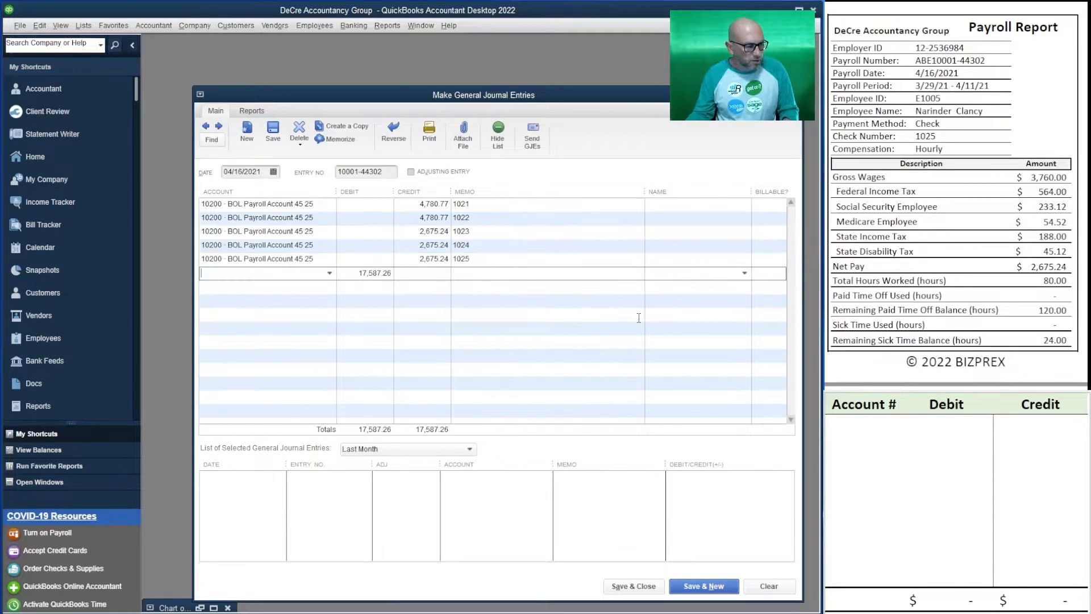
Add a sixth 10200 BOL Payroll Account line crediting 1,337.62 for the sixth employee's net pay, with check number 1026 as the memo
scroll(954, 198, down, 5)
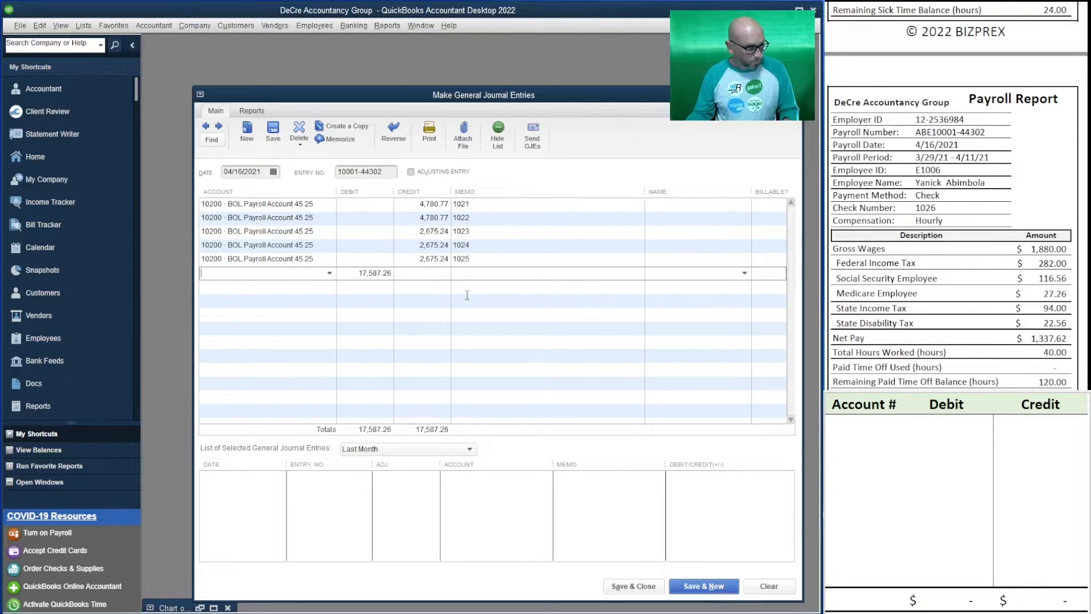
text(10200 · BOL Payroll Account 45 25)
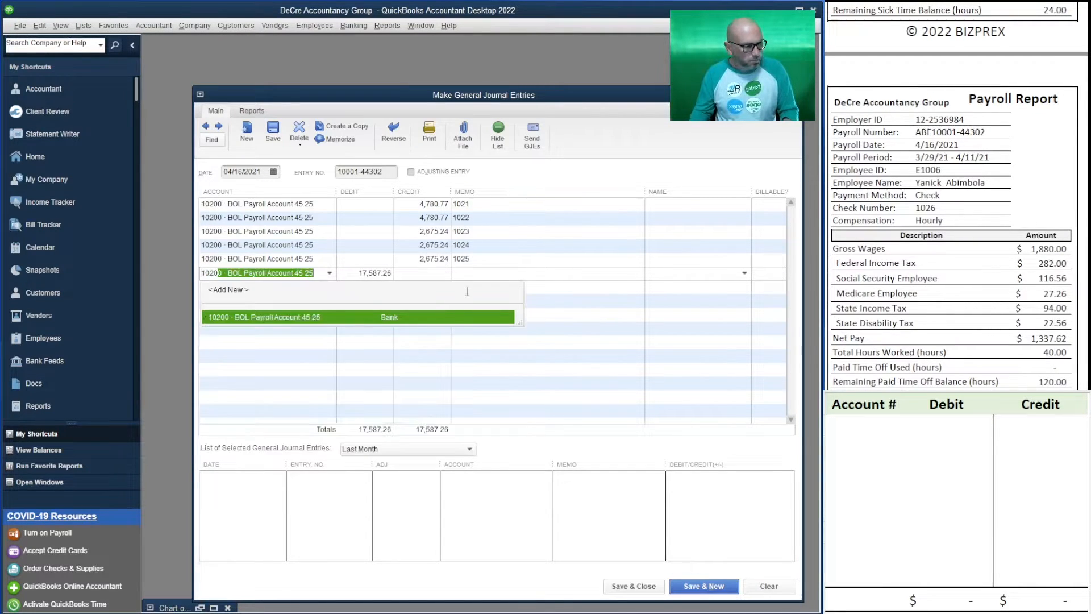
key(Tab)
key(Delete)
key(Tab)
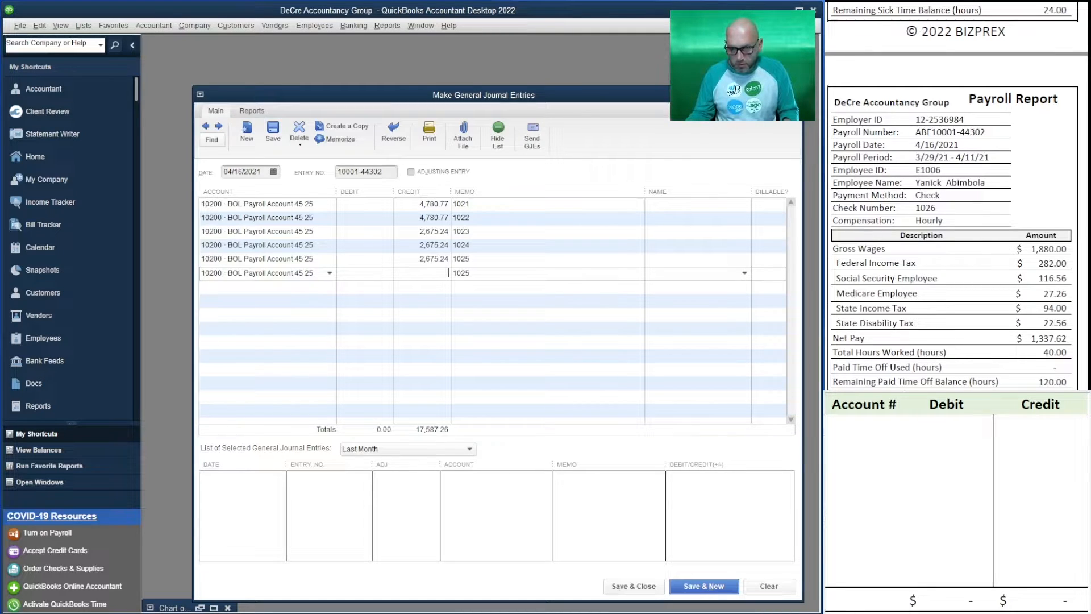
scroll(957, 227, down, 2)
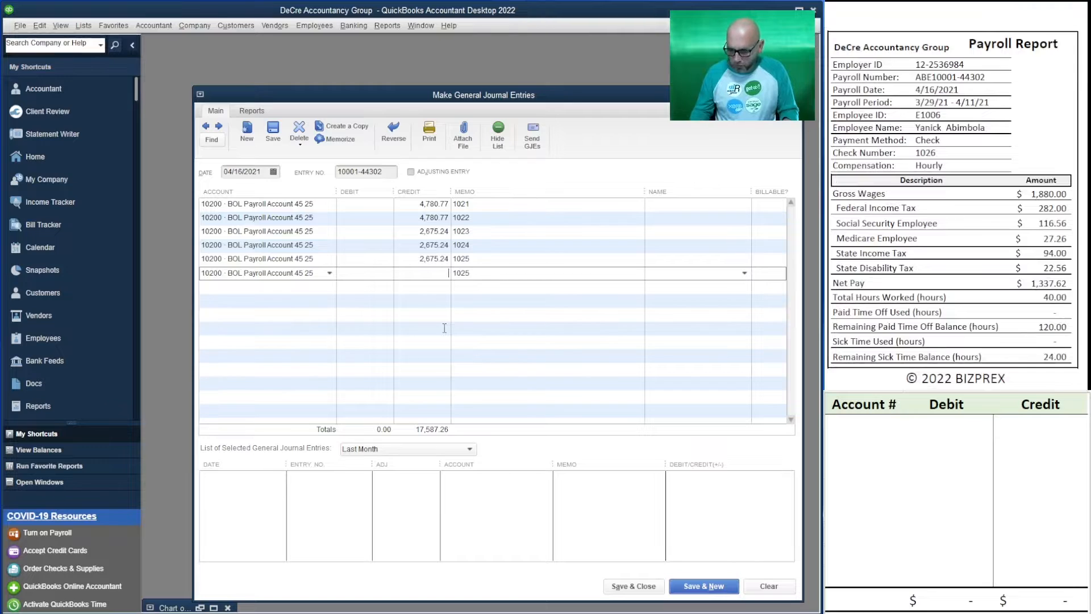
text(33)
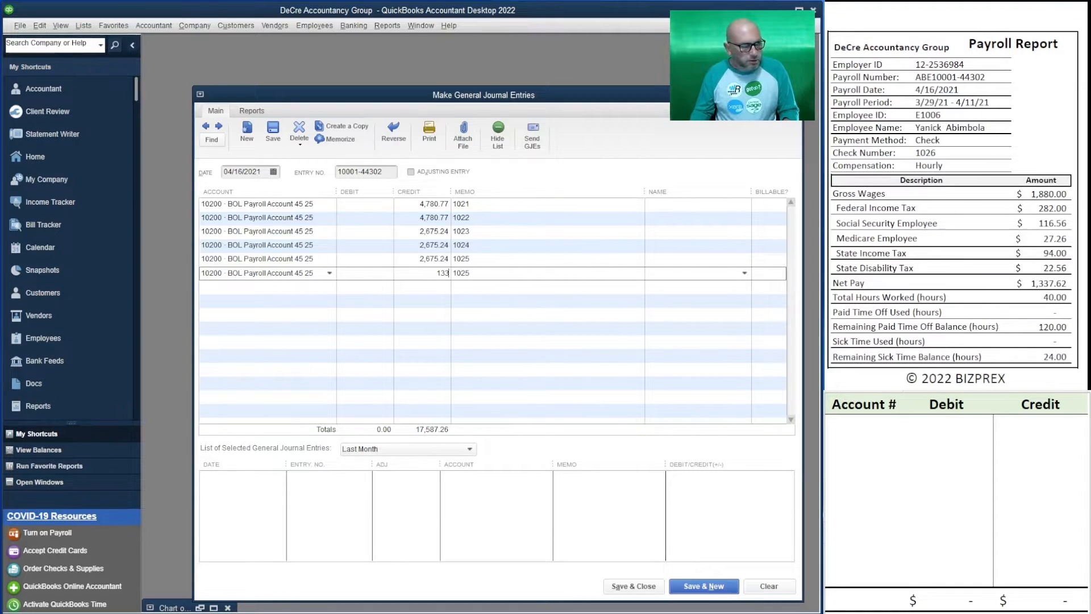
text(7.62)
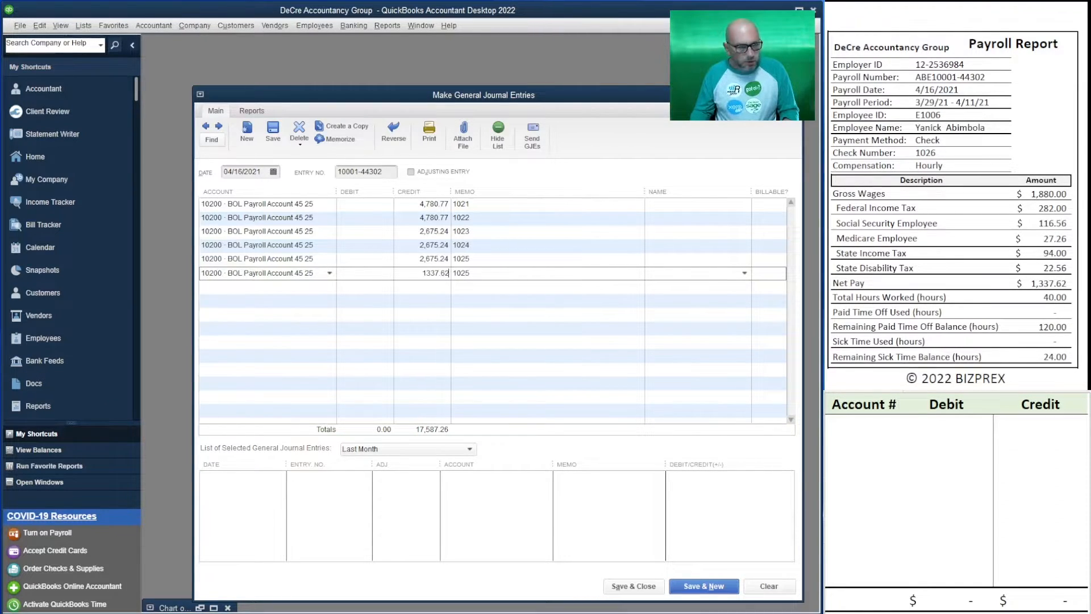
key(Tab)
text(1026)
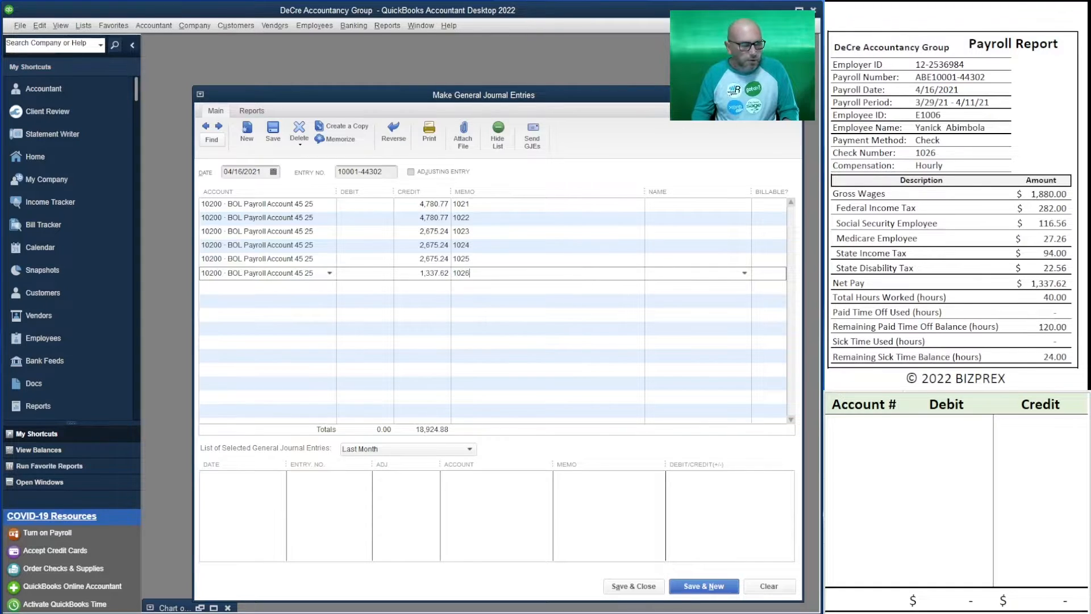
key(Tab)
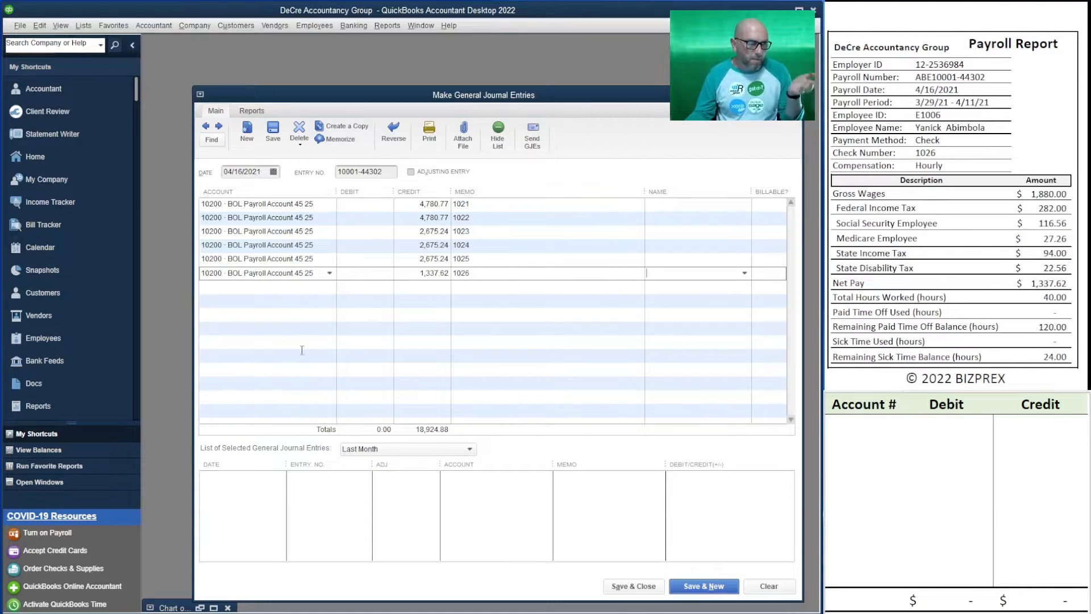
click(284, 287)
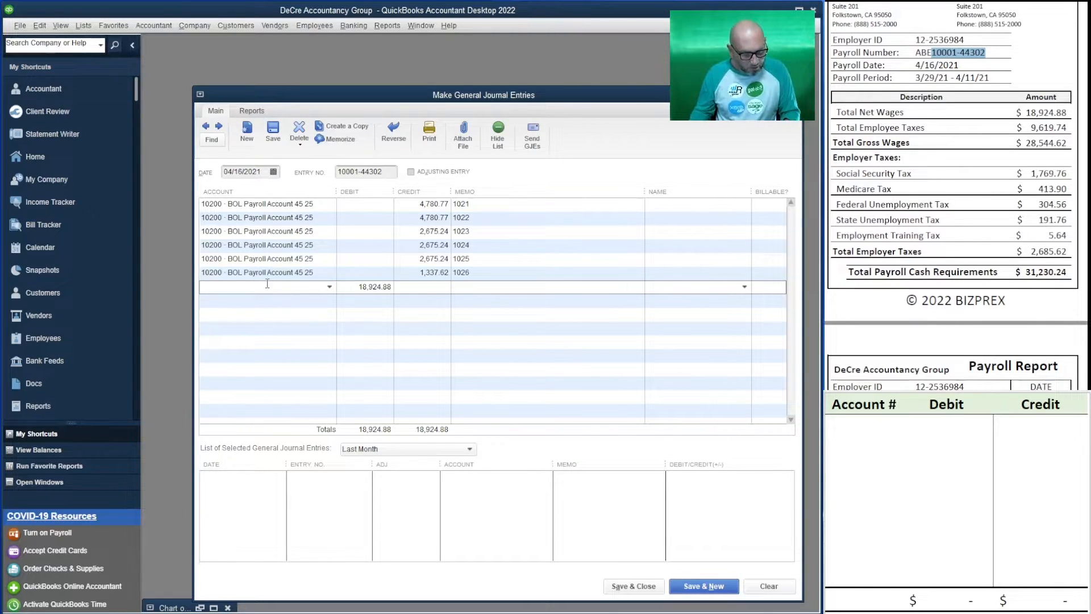
text(66100 · Payroll Wages Expenses)
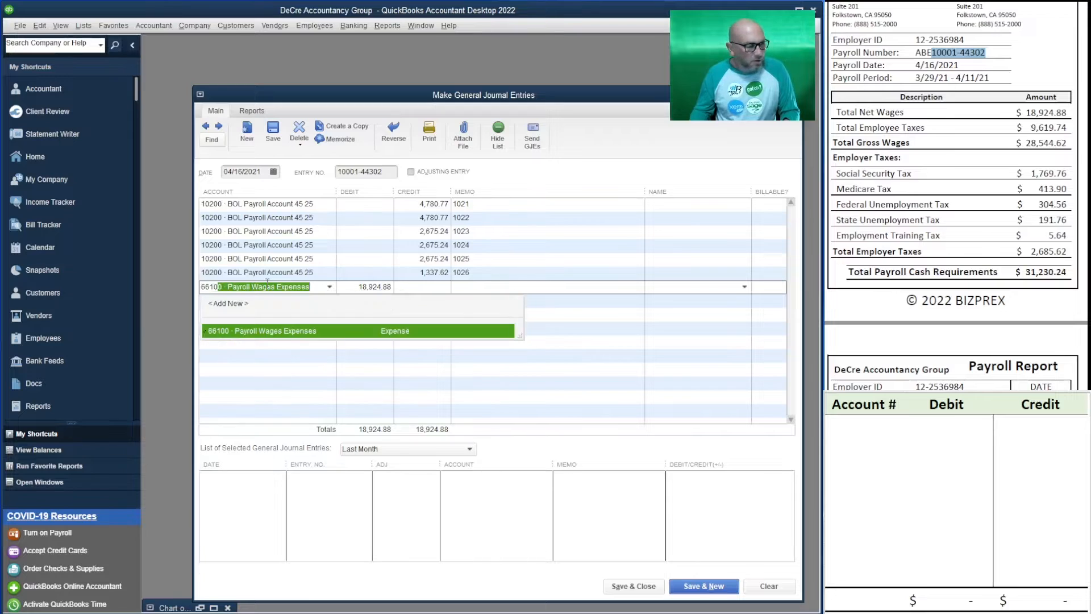
key(Tab)
key(Tab)
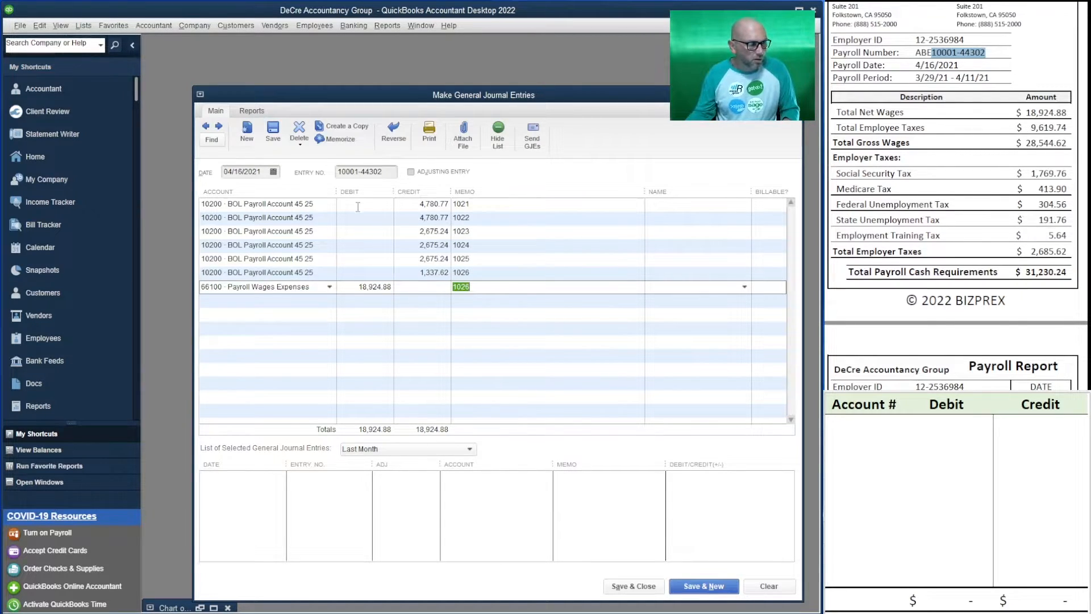
click(384, 172)
click(469, 286)
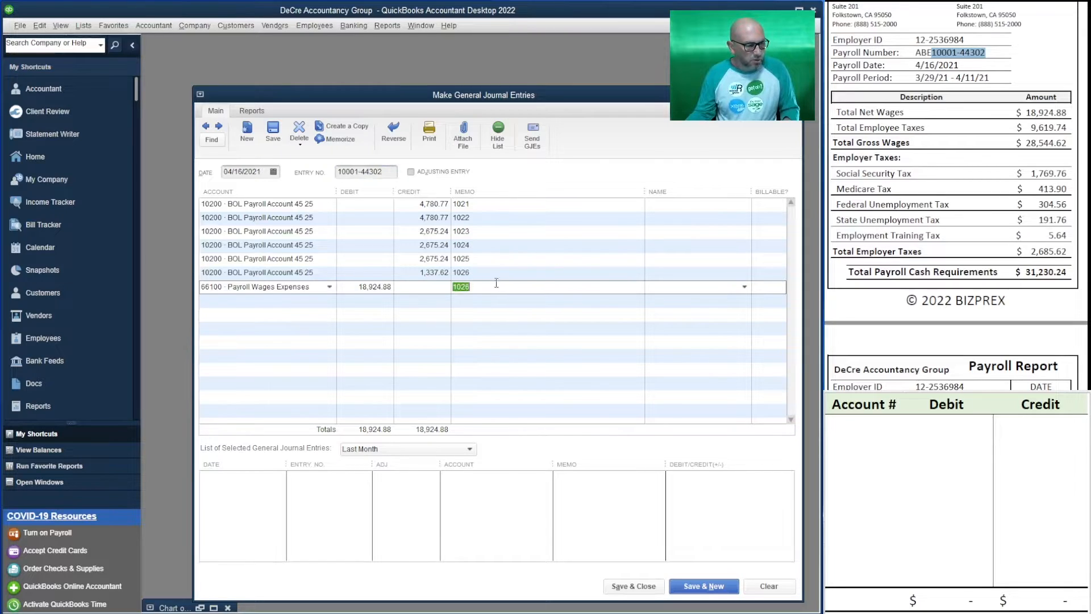
drag(479, 286, 453, 287)
key(ctrl+v)
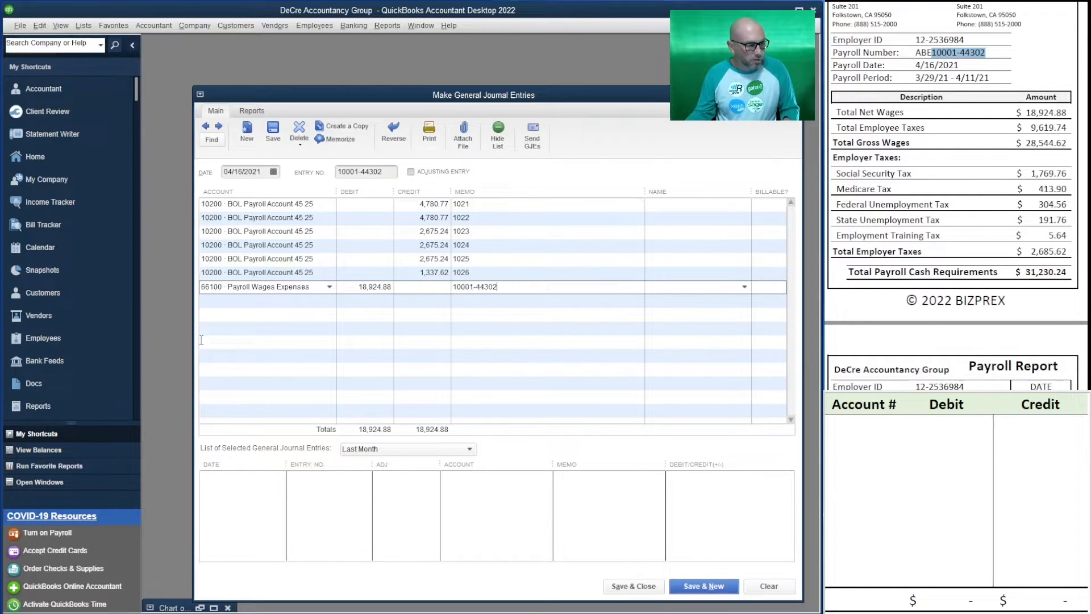
Debit 66100 Payroll Wages Expenses 9,619.74 on a new line for the total employee taxes
click(251, 301)
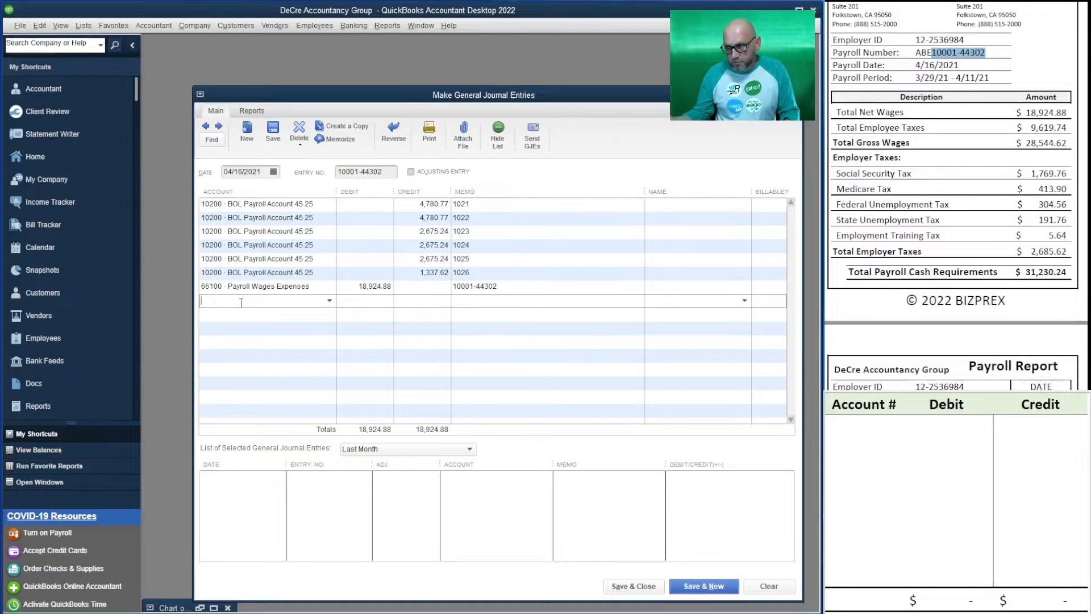
text(66100 · Payroll Wages Expenses)
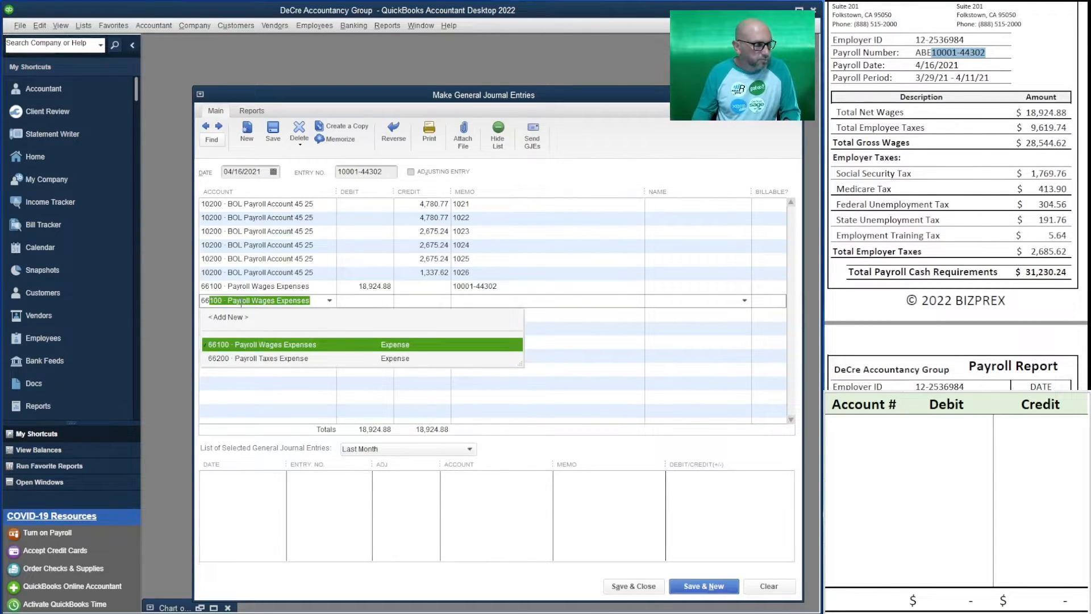
key(Tab)
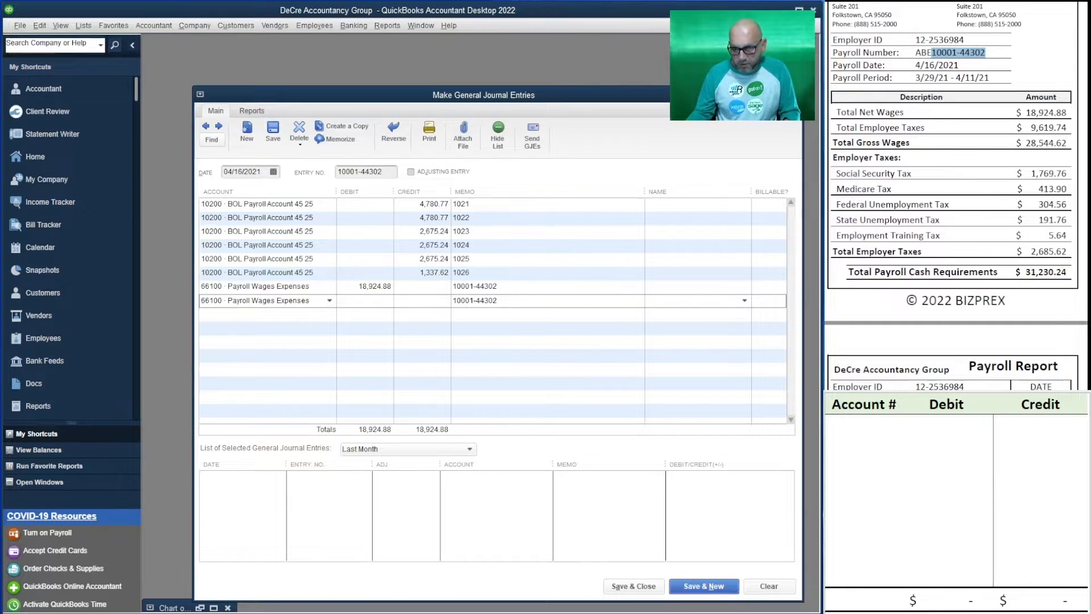
text(9,619.74)
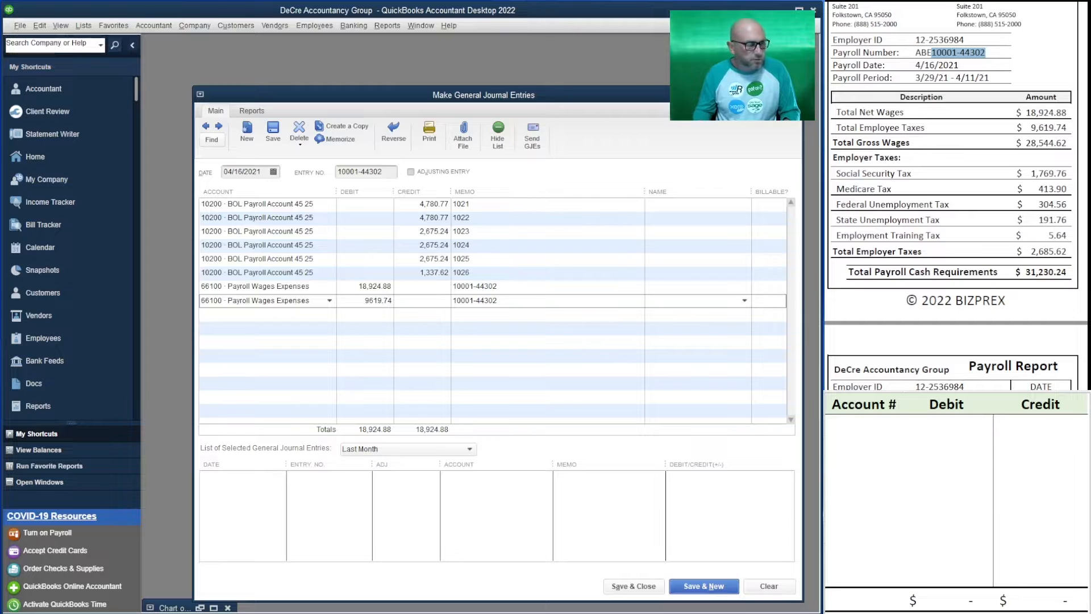
key(Down)
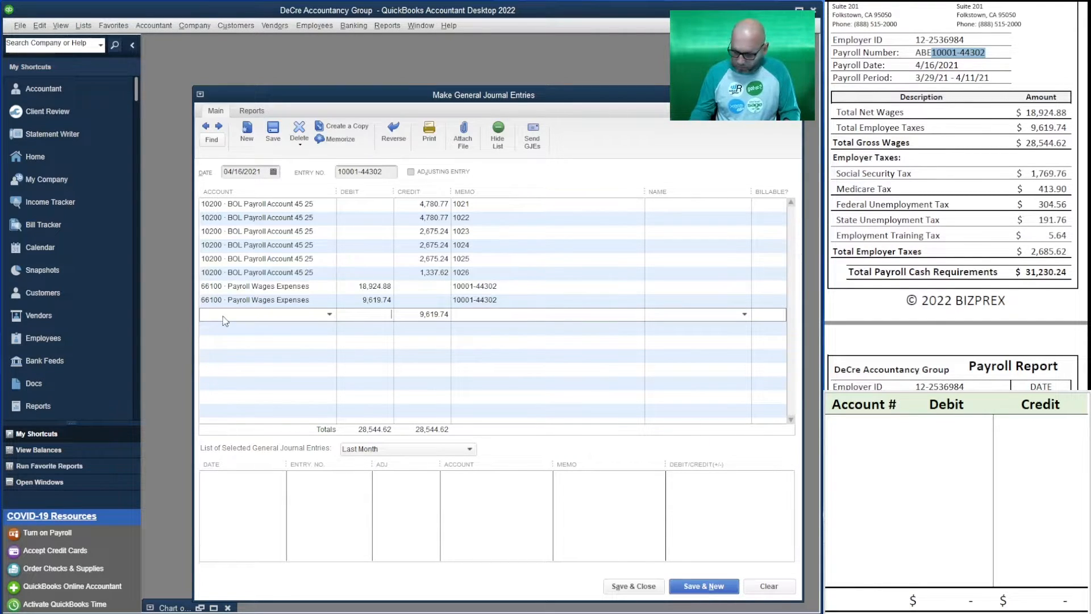
Debit 66200 Payroll Taxes Expense 2,685.62 on the next line for the total employer taxes
text(6620)
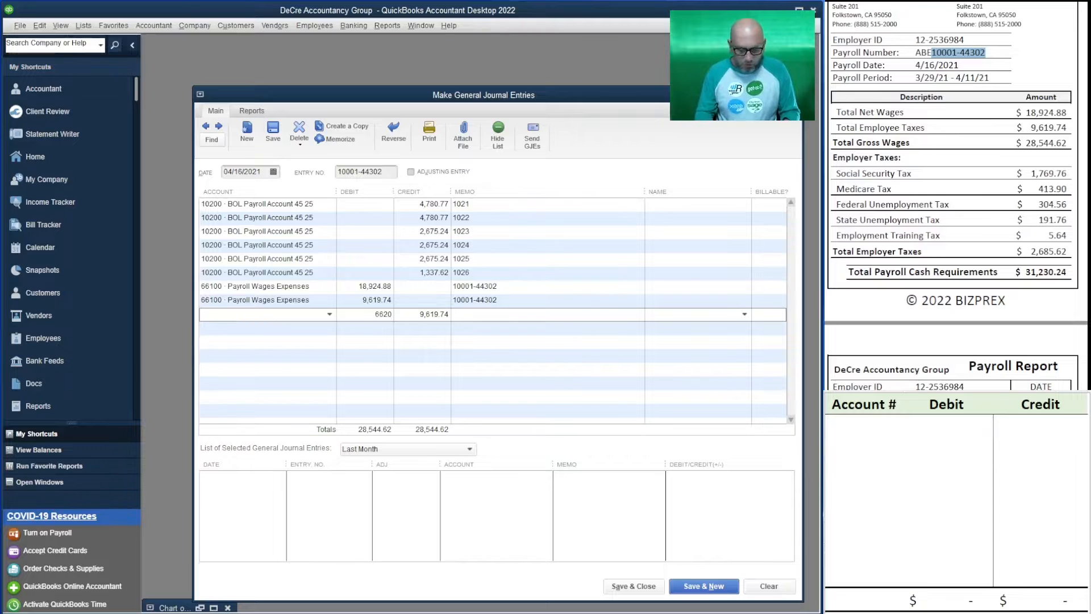
key(BackSpace)
key(BackSpace)
key(BackSpace)
click(224, 316)
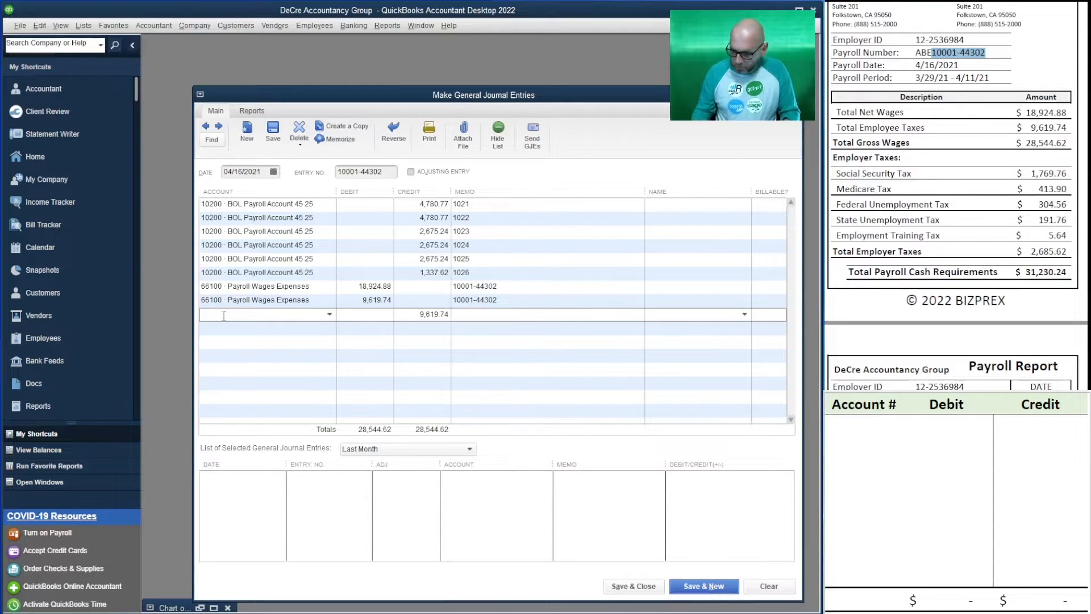
text(66200 · Payroll Taxes Expense)
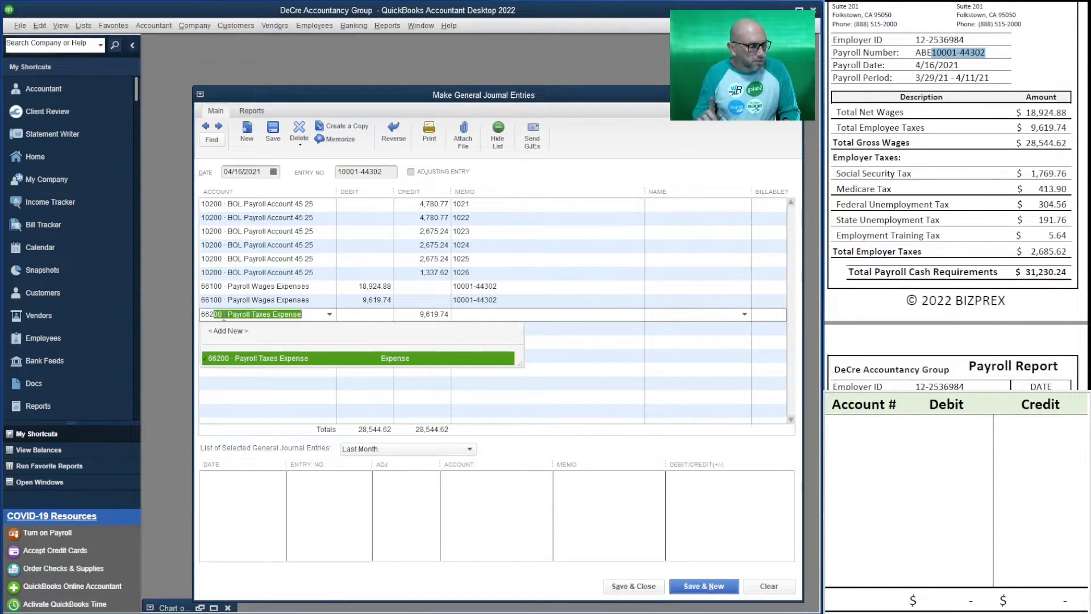
key(Tab)
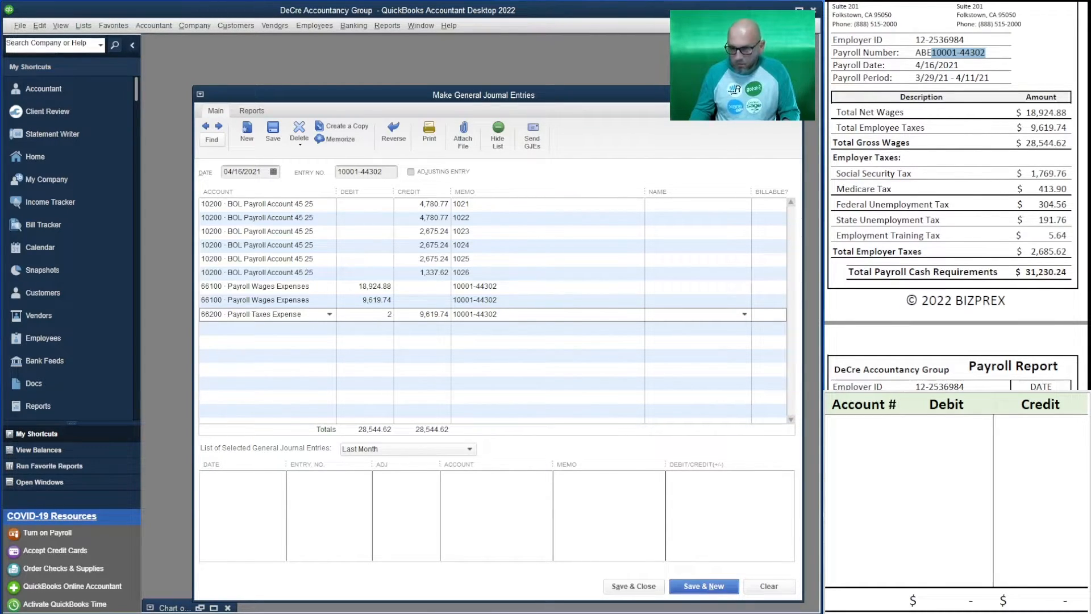
text(2,685.62)
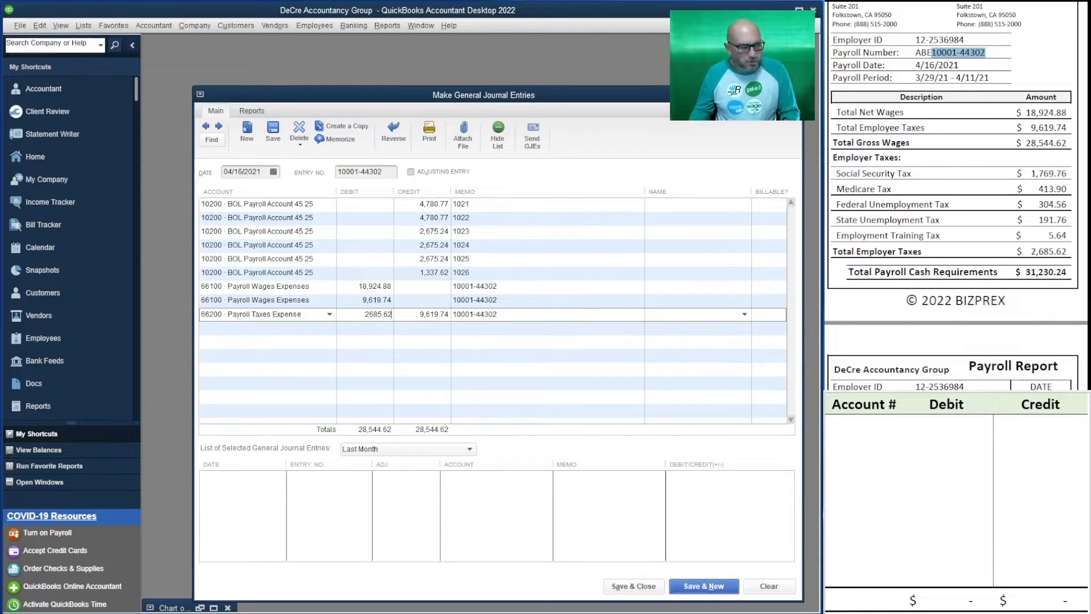
key(Tab)
key(Tab)
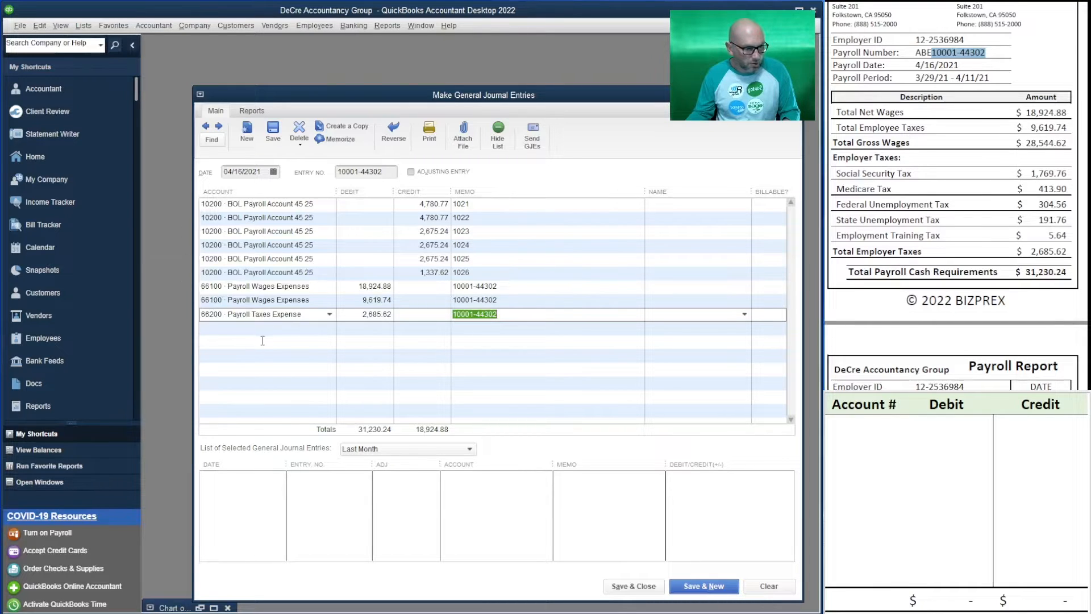
Review the funds transfer receipt and the state and federal tax payment confirmations for the 4/16/2021 payroll
click(281, 328)
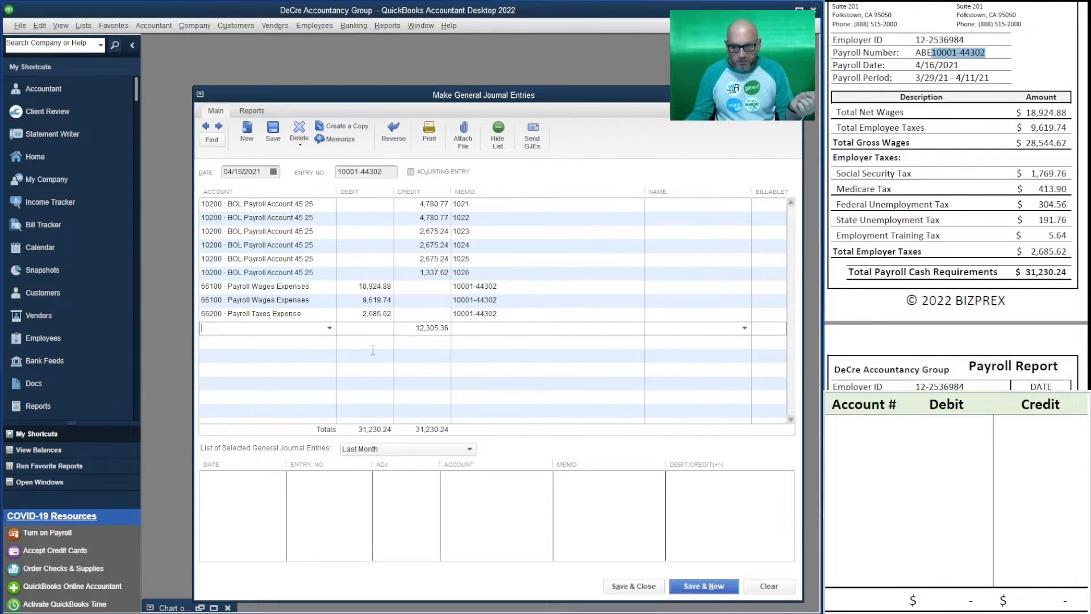
scroll(955, 196, down, 12)
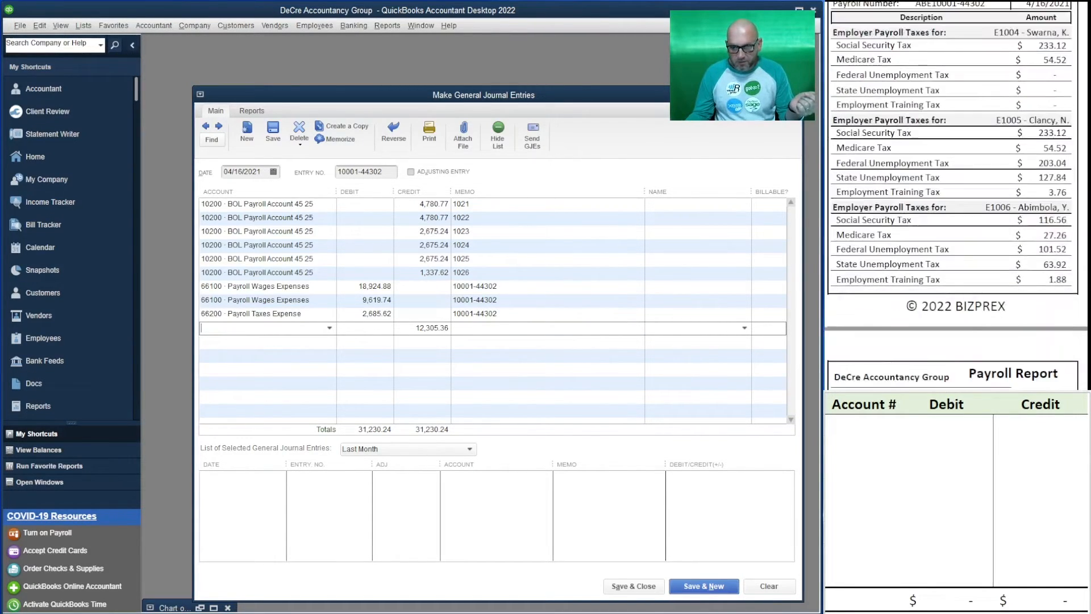
scroll(955, 196, down, 15)
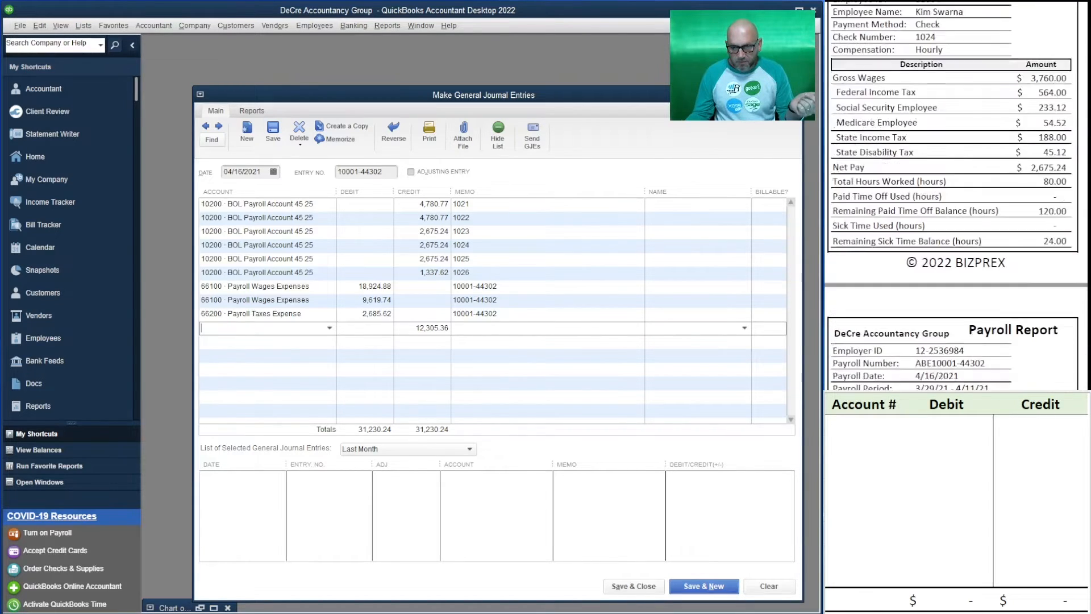
scroll(955, 196, down, 15)
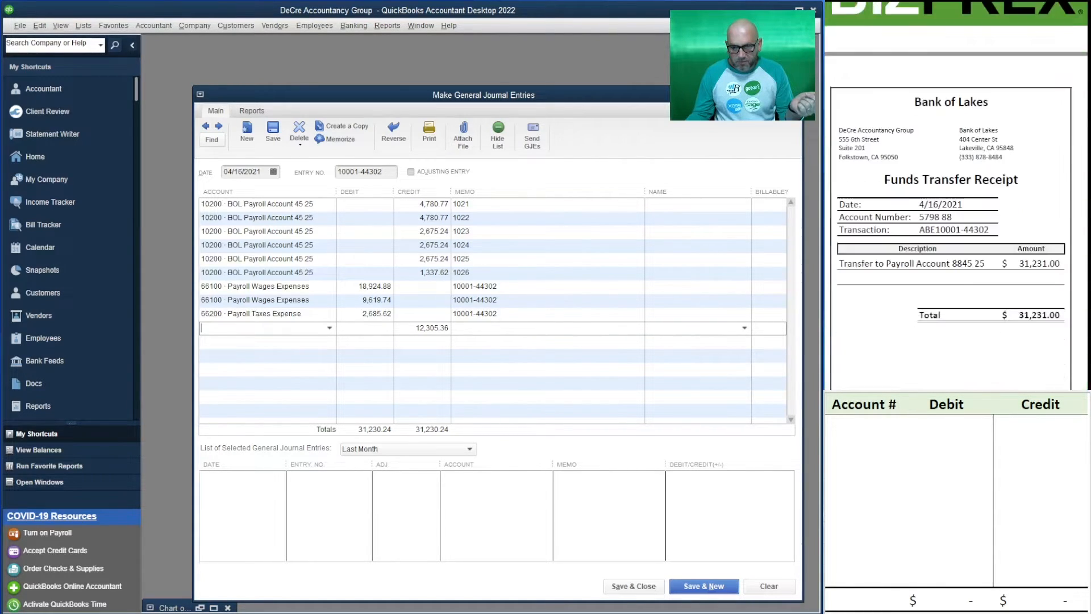
scroll(955, 196, down, 15)
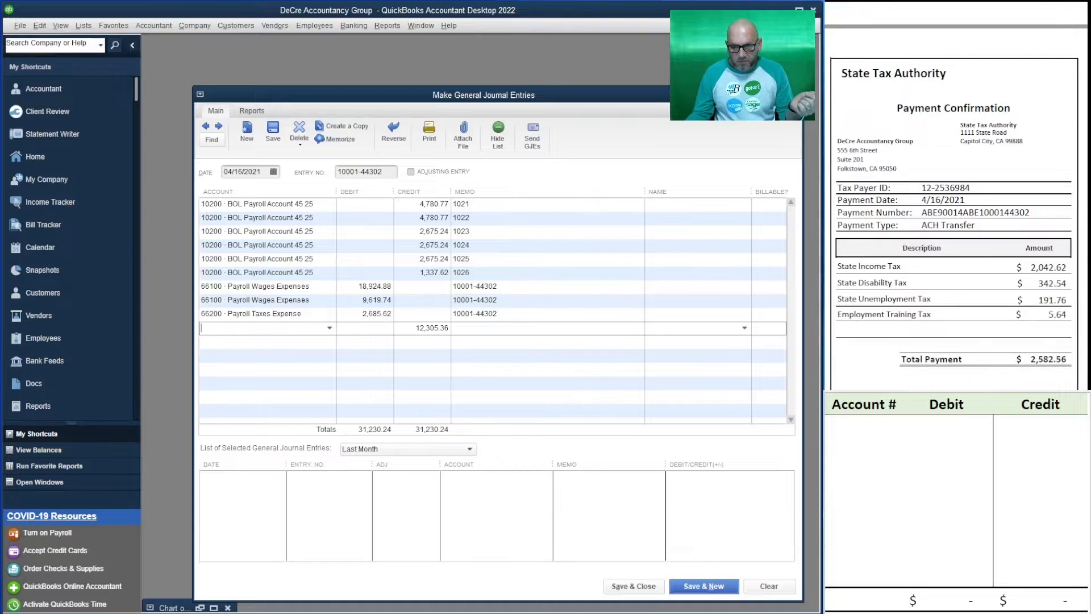
scroll(956, 196, down, 2)
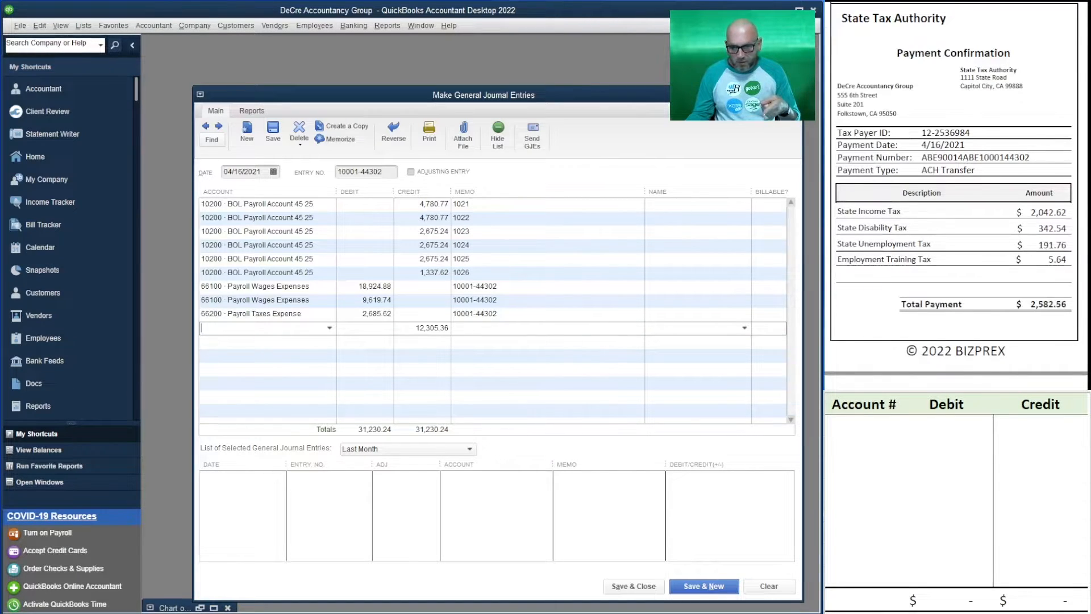
scroll(955, 196, down, 12)
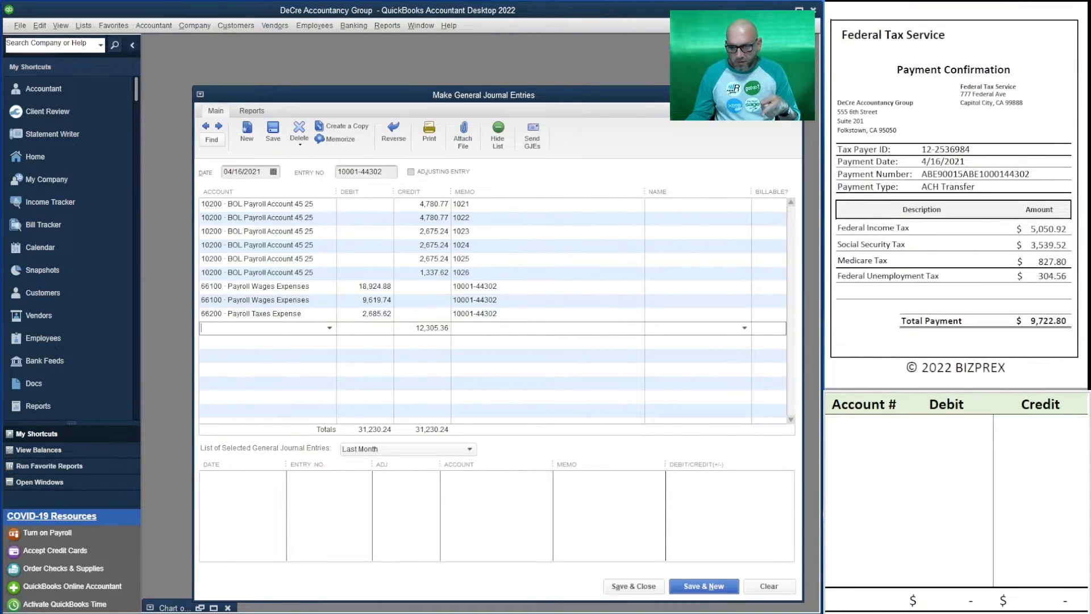
scroll(956, 196, up, 12)
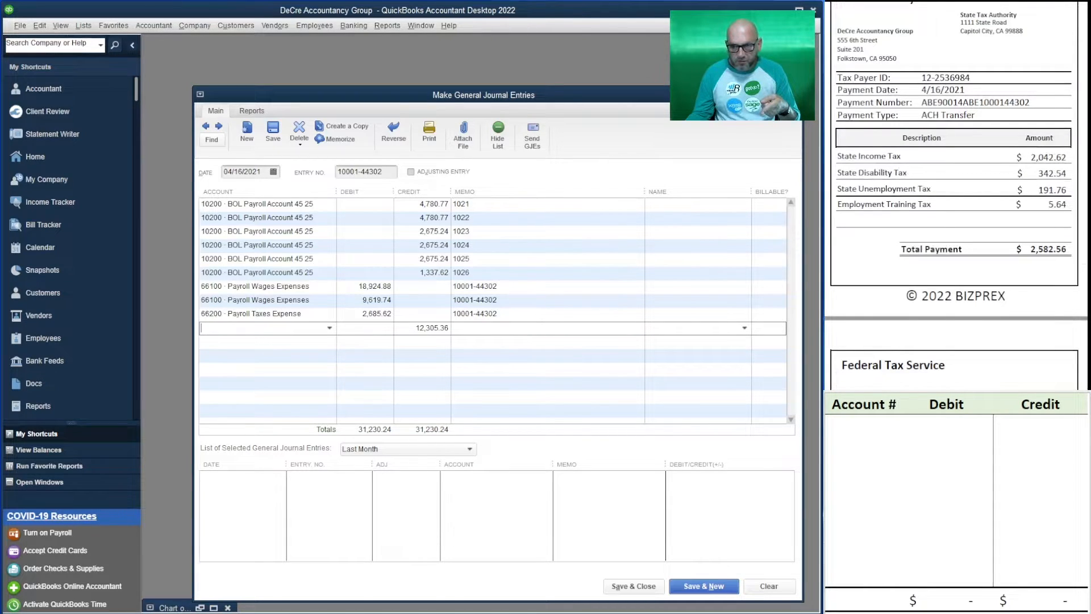
scroll(955, 196, up, 3)
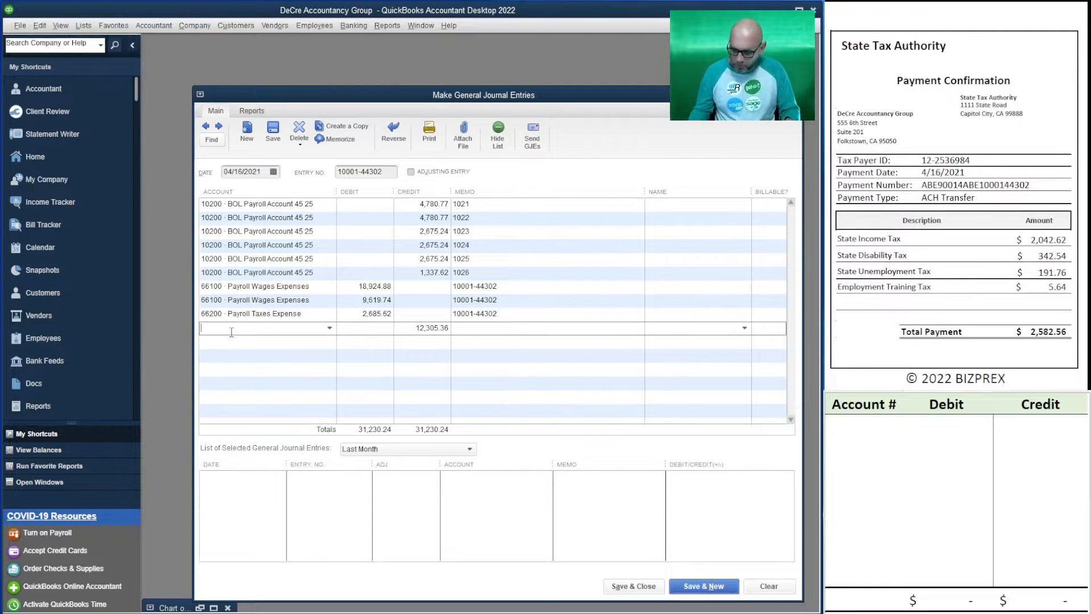
Credit 10200 BOL Payroll Account 2,582.56 for the State Tax Authority payment
text(10200 · BOL Payroll Account 45 25)
key(Tab)
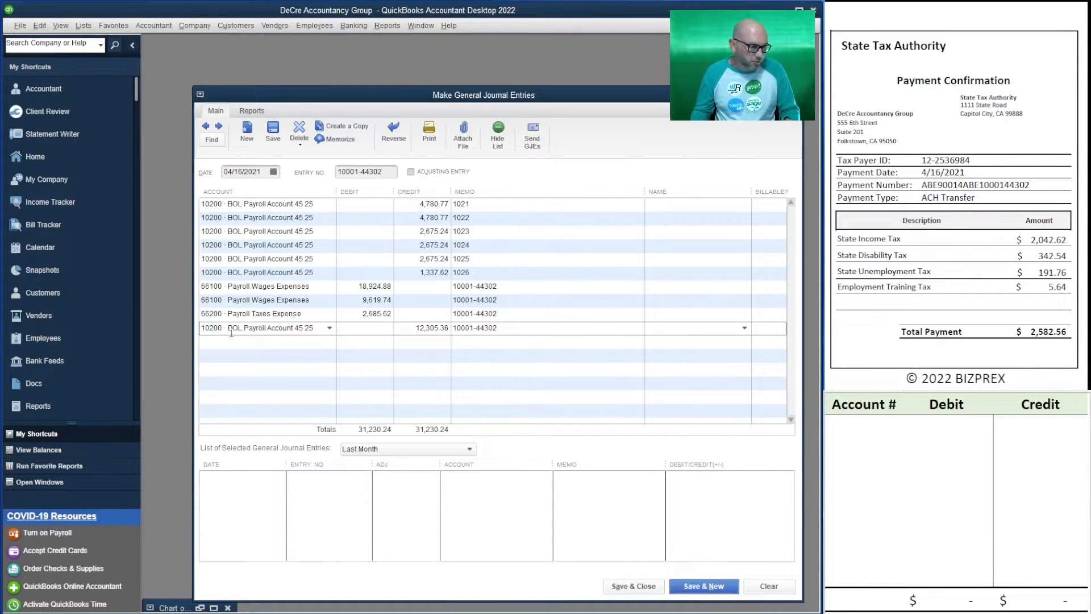
key(Tab)
text(2)
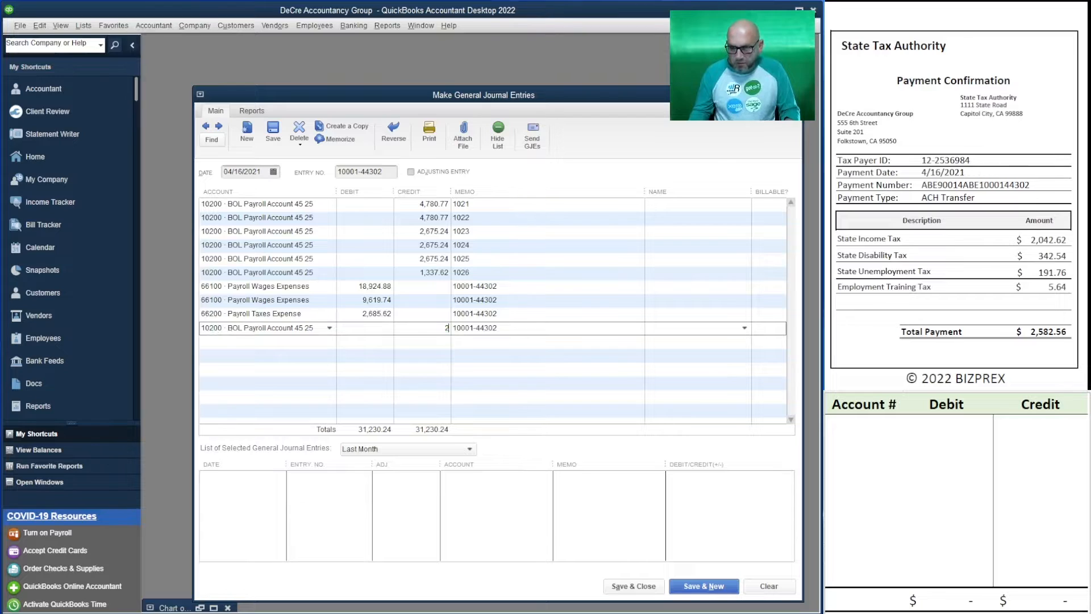
text(582.56)
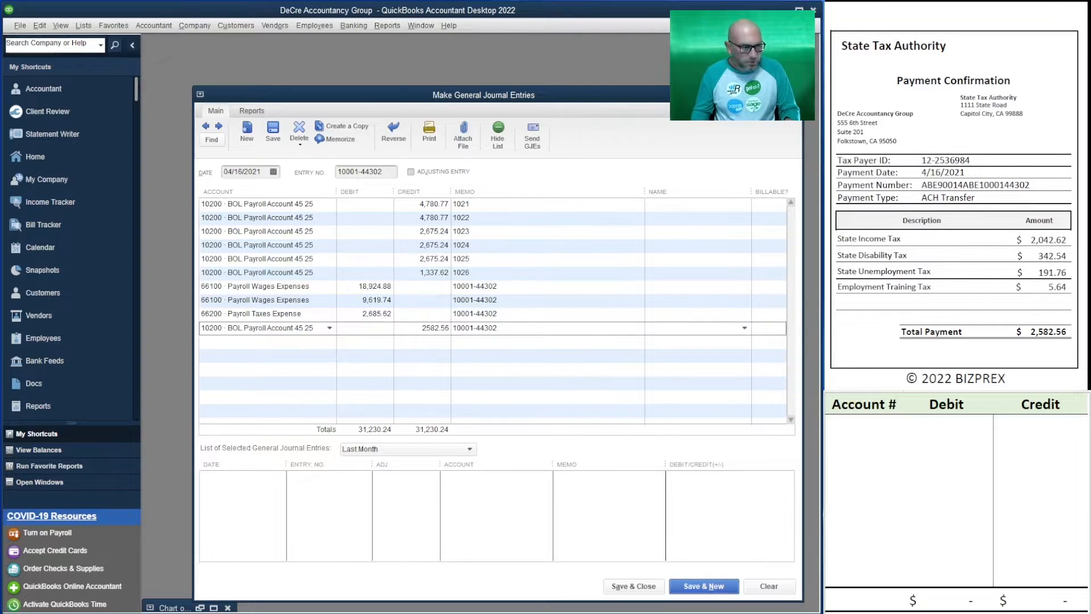
key(Down)
Add another 10200 BOL Payroll Account line crediting 9,722.80 for the Federal Tax Service payment
click(248, 342)
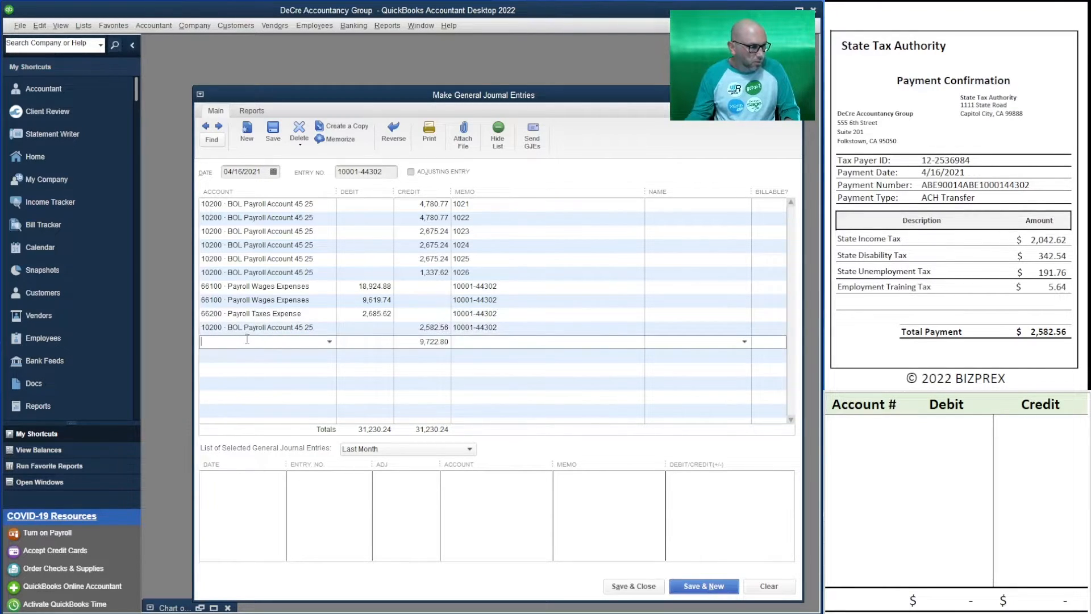
text(10200 · BOL Payroll Account 45 25)
key(Tab)
key(Tab)
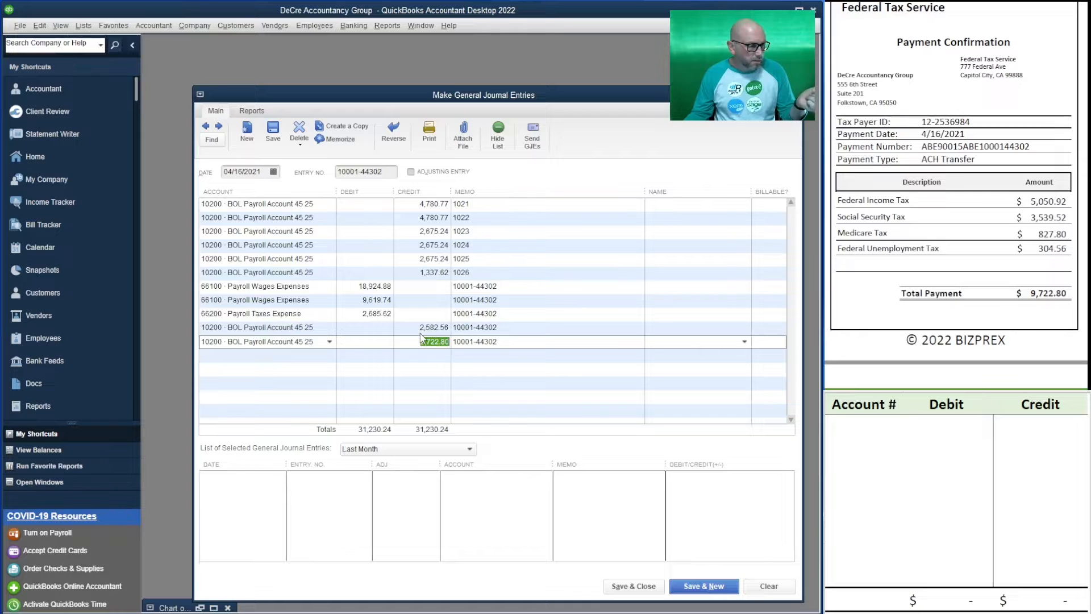
click(438, 359)
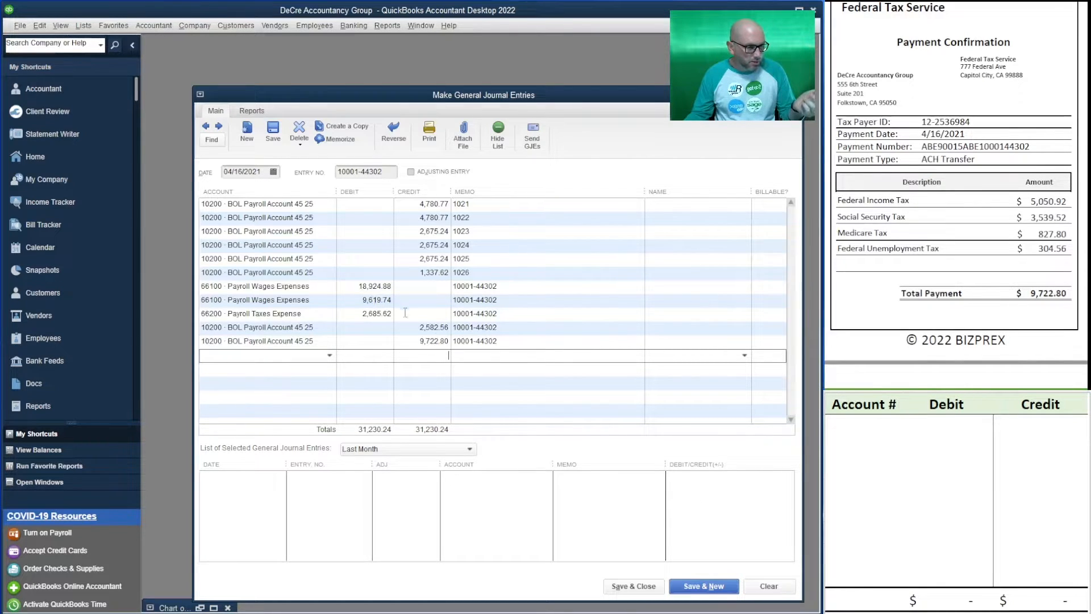
Debit 10200 BOL Payroll Account 31,231.00 on a new line for the Bank of Lakes transfer into the payroll account
scroll(956, 196, up, 8)
scroll(956, 196, up, 5)
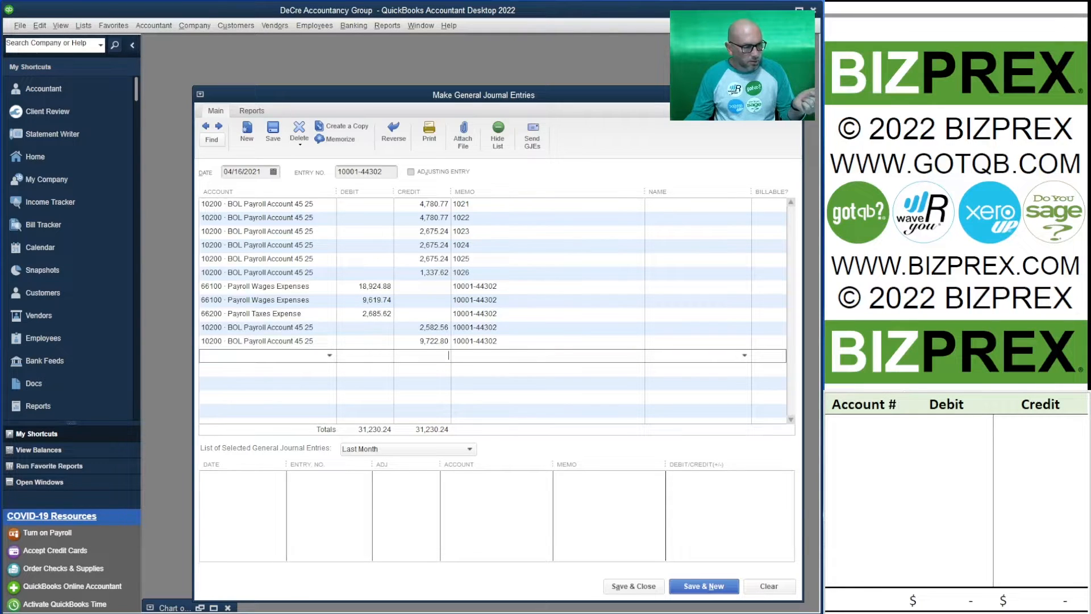
scroll(956, 196, up, 2)
scroll(956, 196, down, 5)
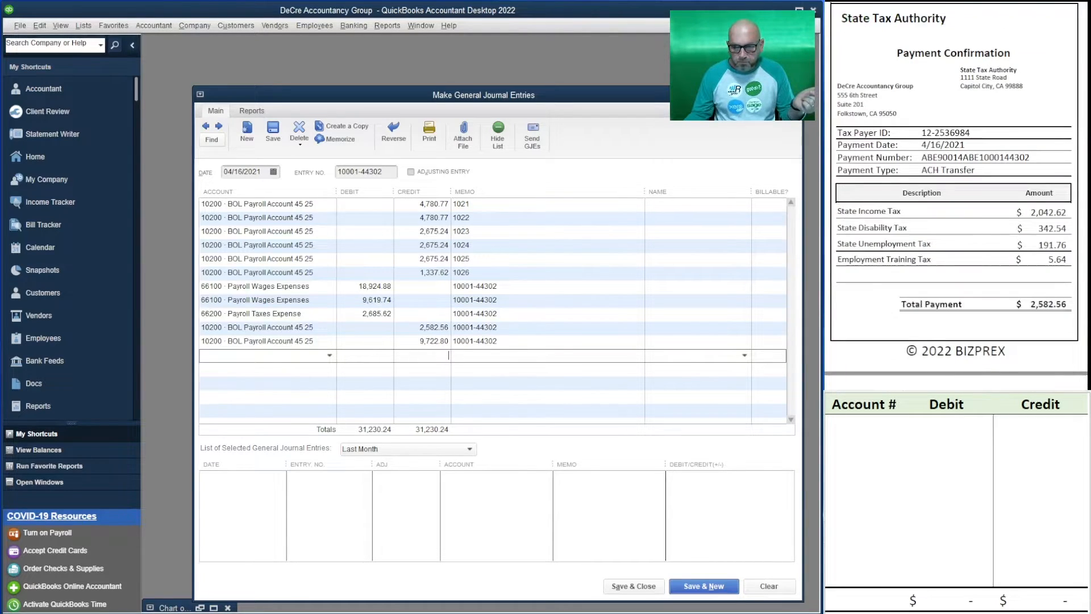
scroll(956, 196, up, 8)
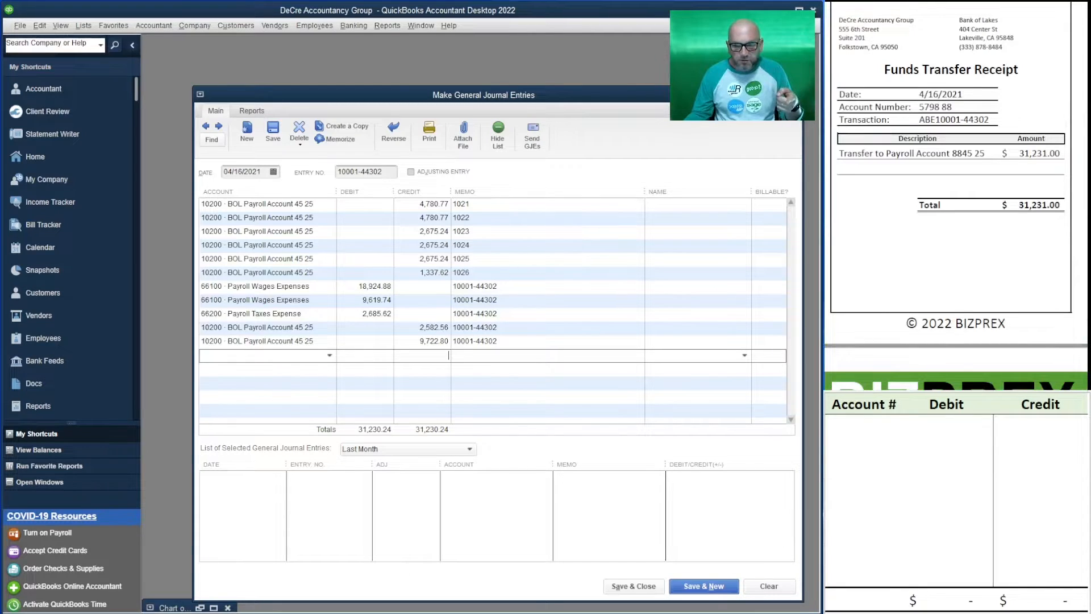
scroll(956, 196, up, 1)
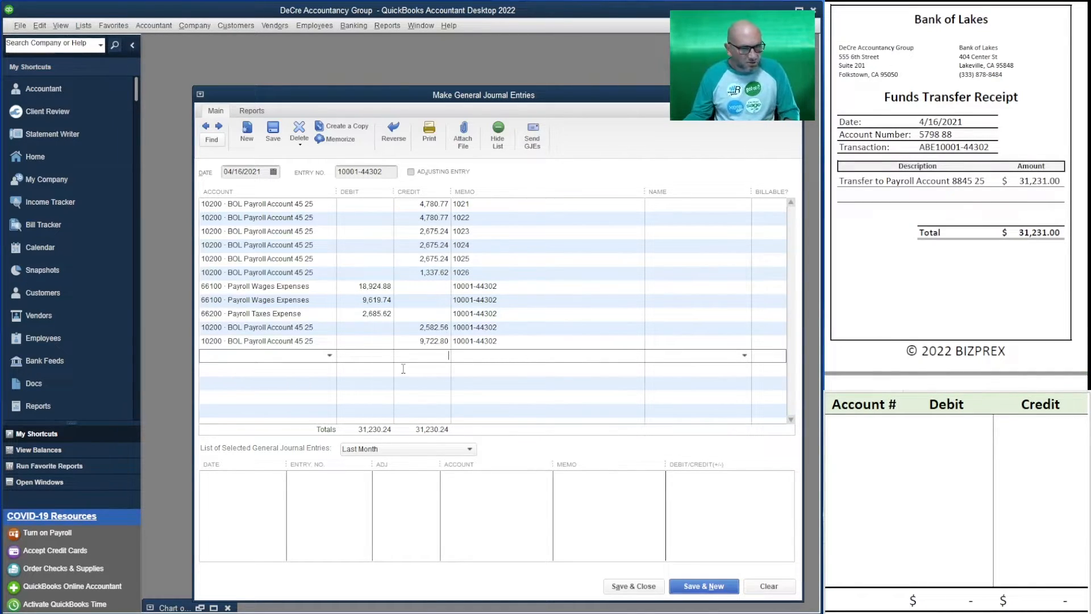
click(258, 353)
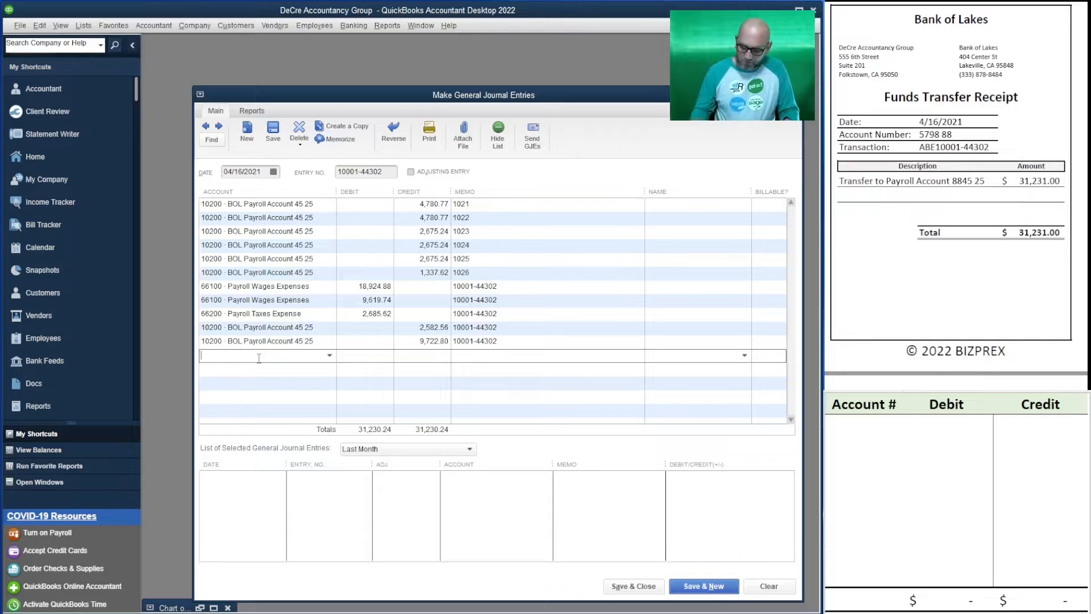
text(1020)
key(Tab)
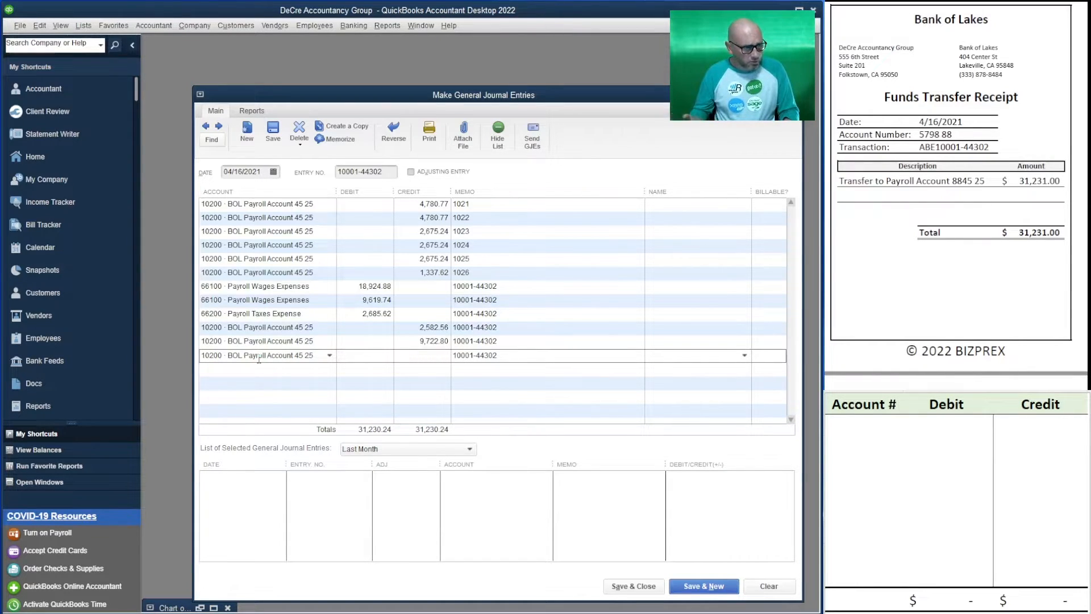
text(31)
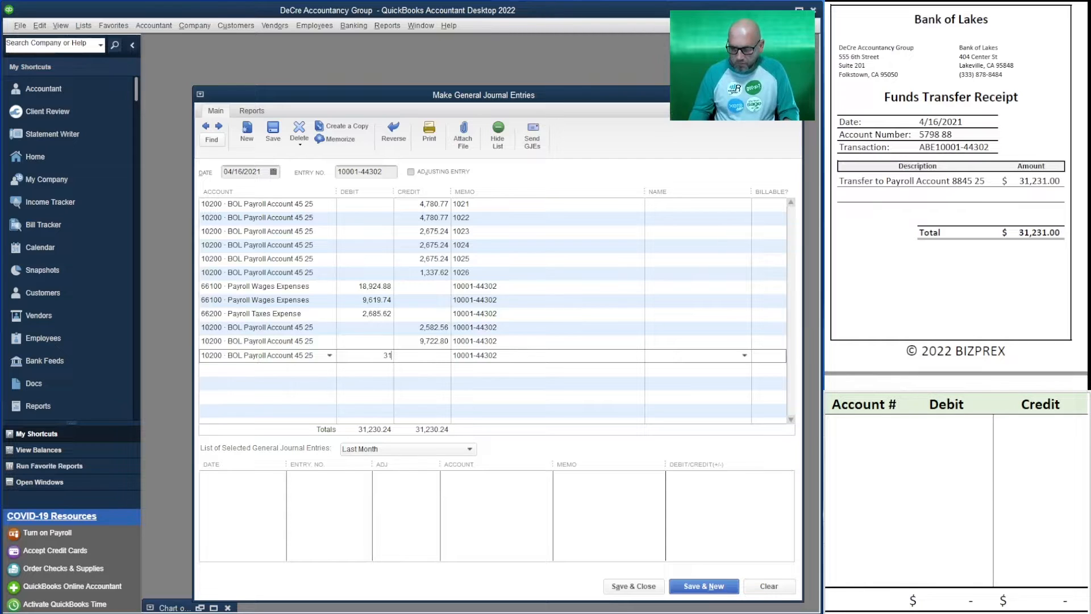
text(,231)
key(Tab)
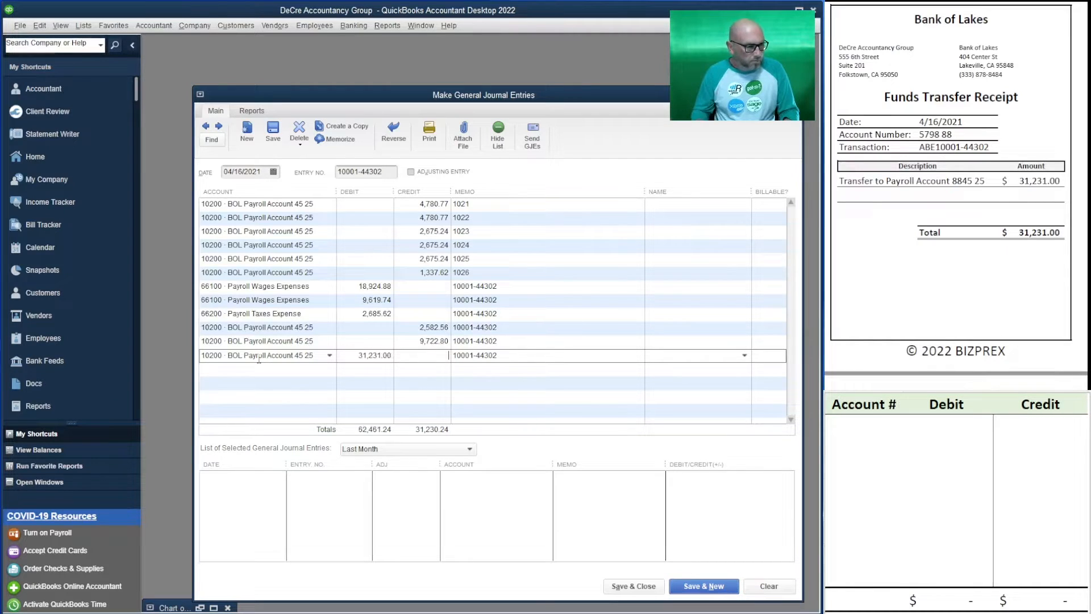
click(254, 376)
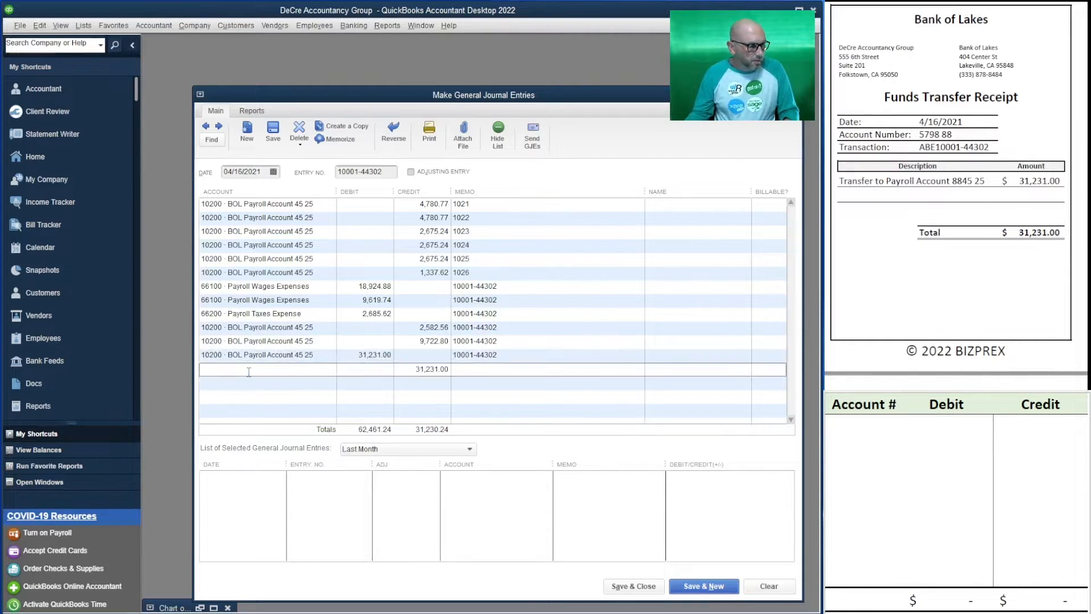
Assign the 31,231.00 credit line of the journal entry to 10100 BOL General Account
text(10100 · BOL General Account 98 88)
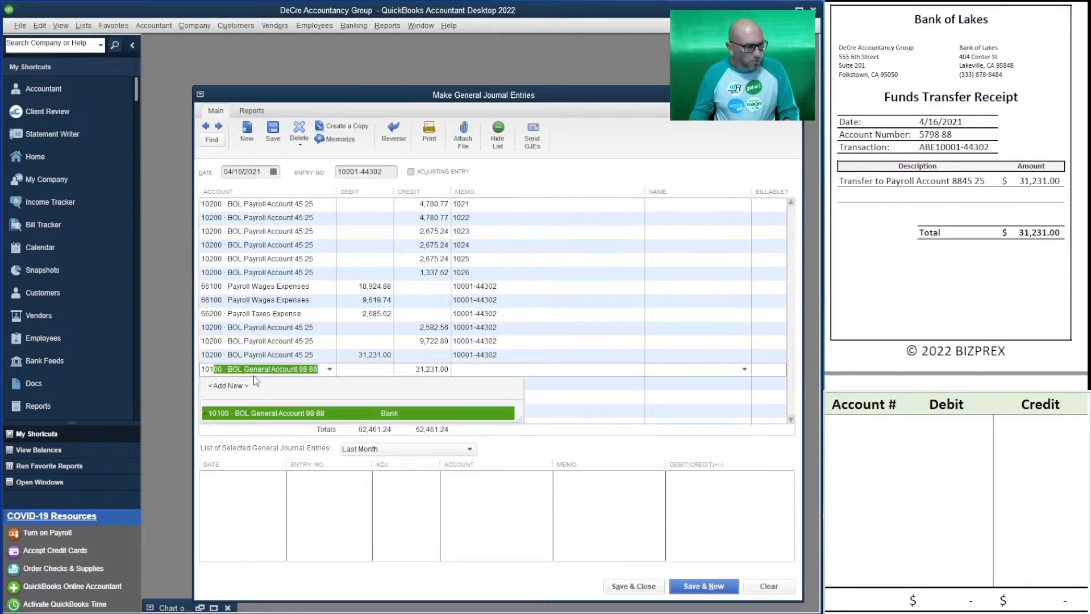
key(Tab)
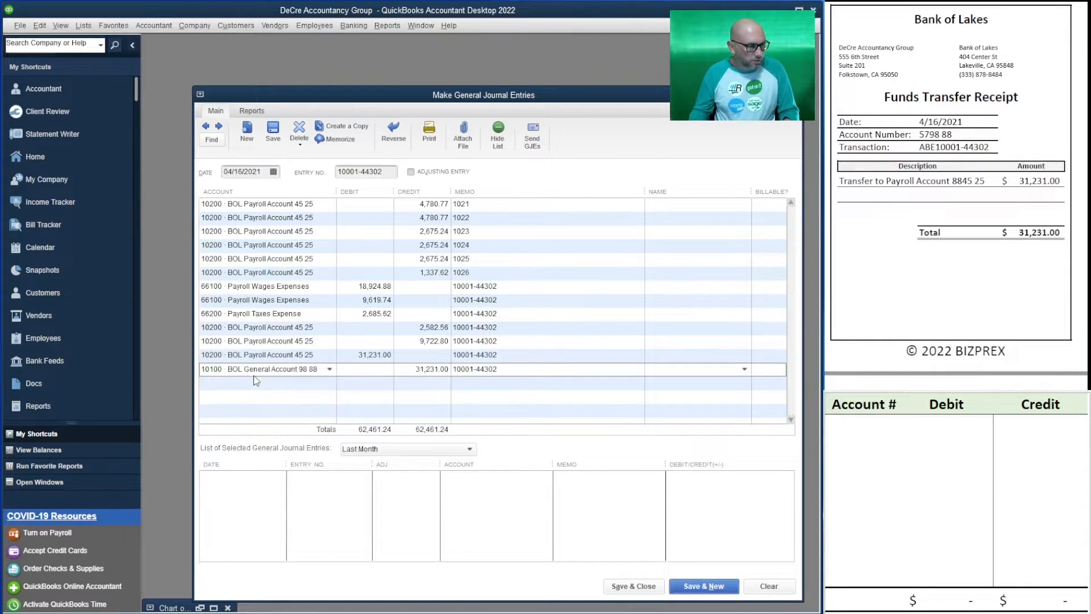
key(Tab)
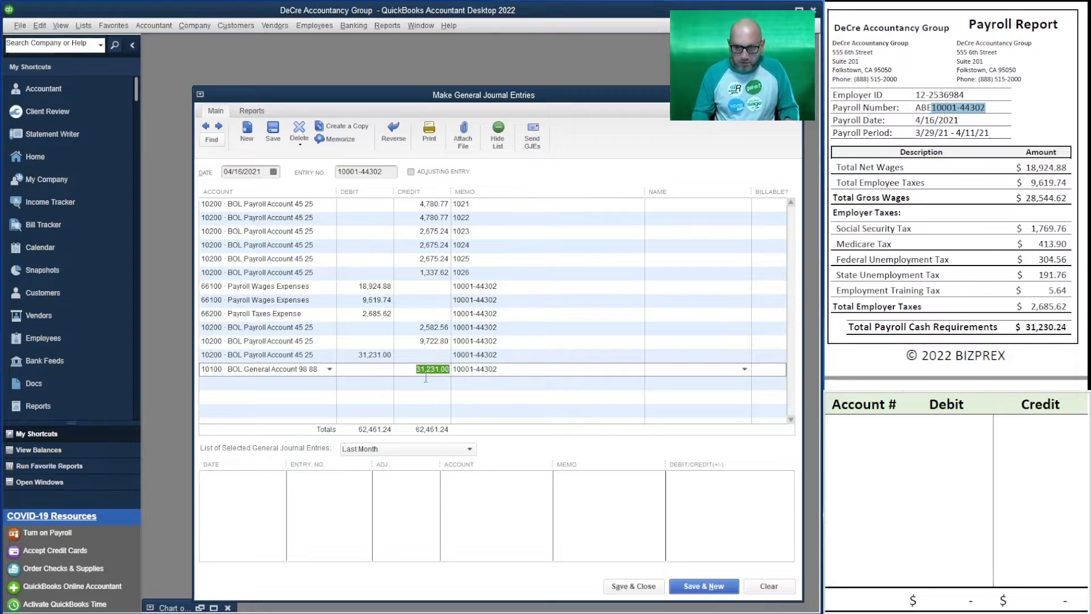
Delete the two 31,231.00 funds transfer lines for the general and payroll accounts from the journal entry
key(ctrl+Delete)
key(ctrl+Delete)
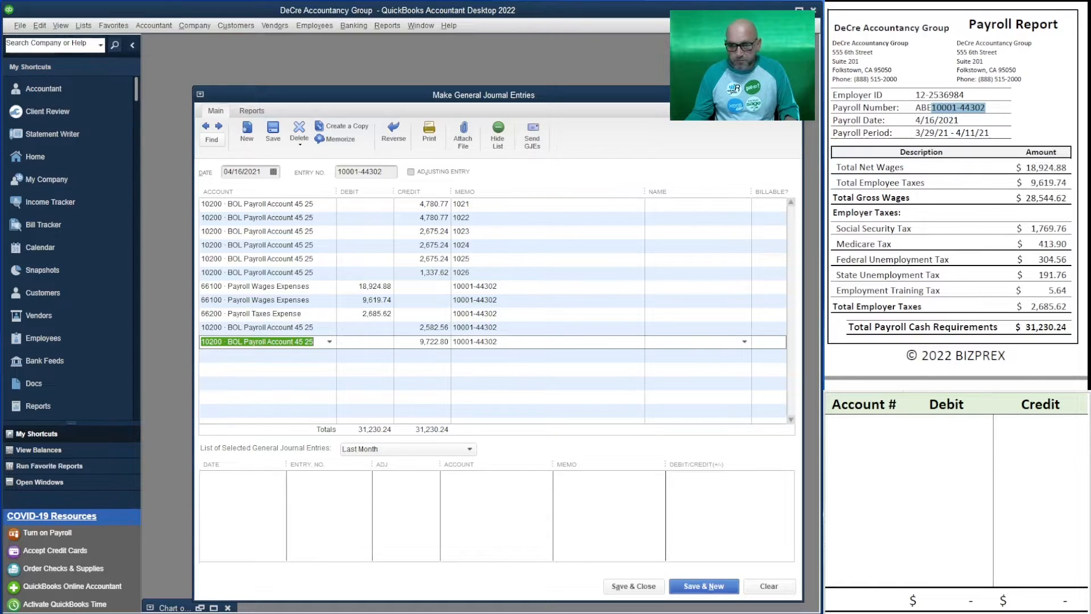
click(1017, 112)
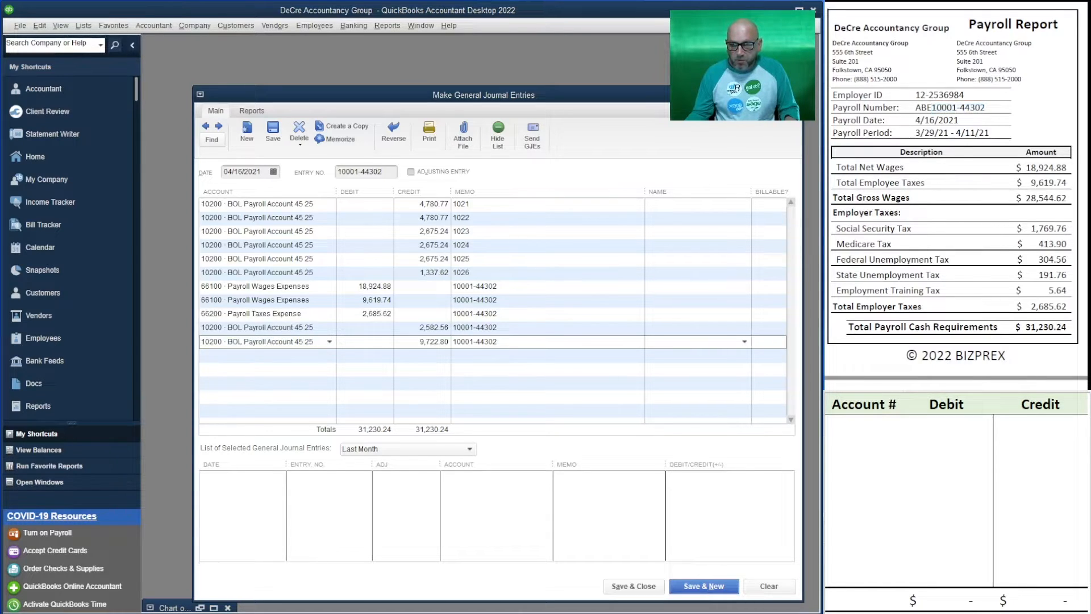
Add a 10100 BOL General Account line crediting 31,231.00 from the Bank of Lakes funds transfer receipt
click(229, 355)
text(10)
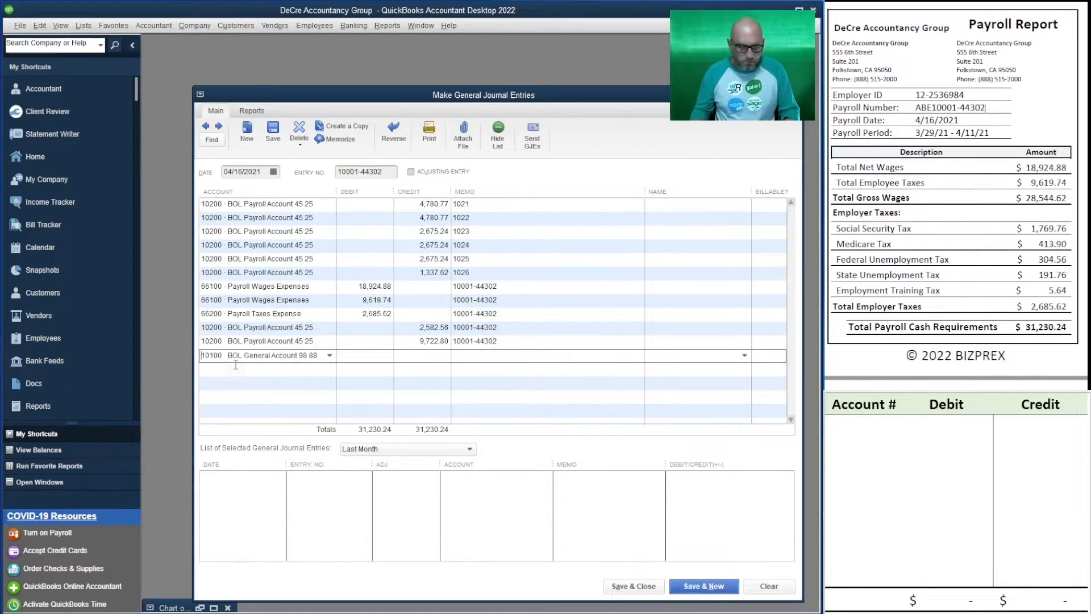
key(Tab)
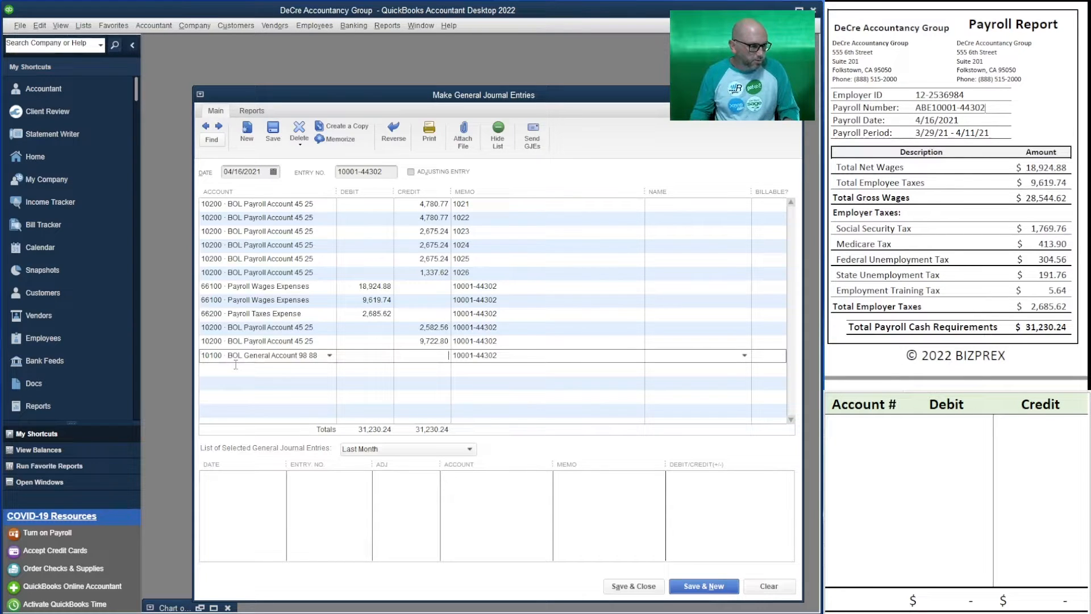
scroll(954, 196, down, 12)
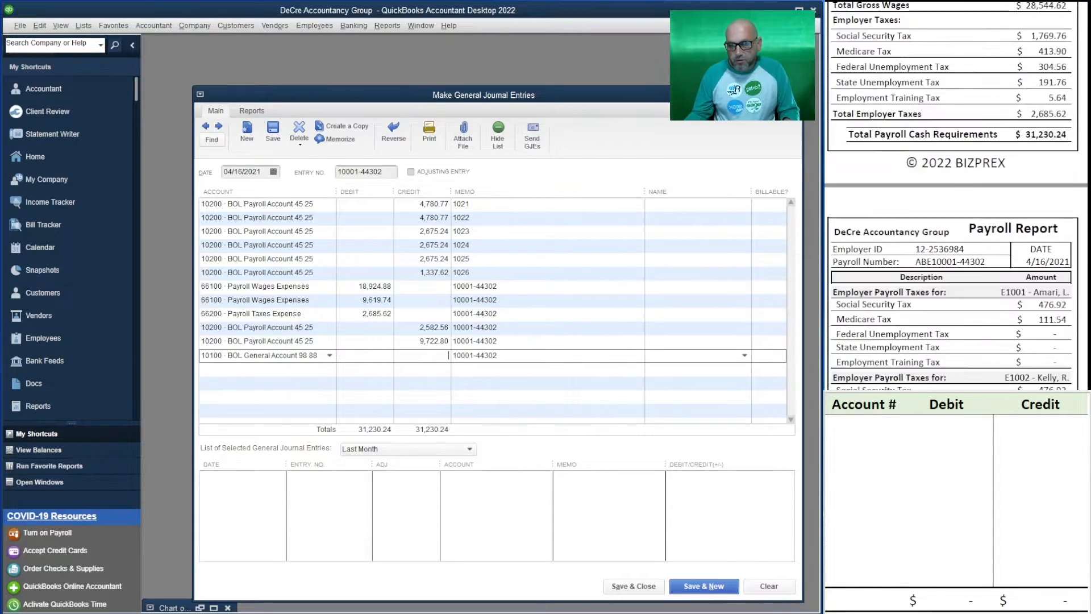
scroll(954, 196, down, 15)
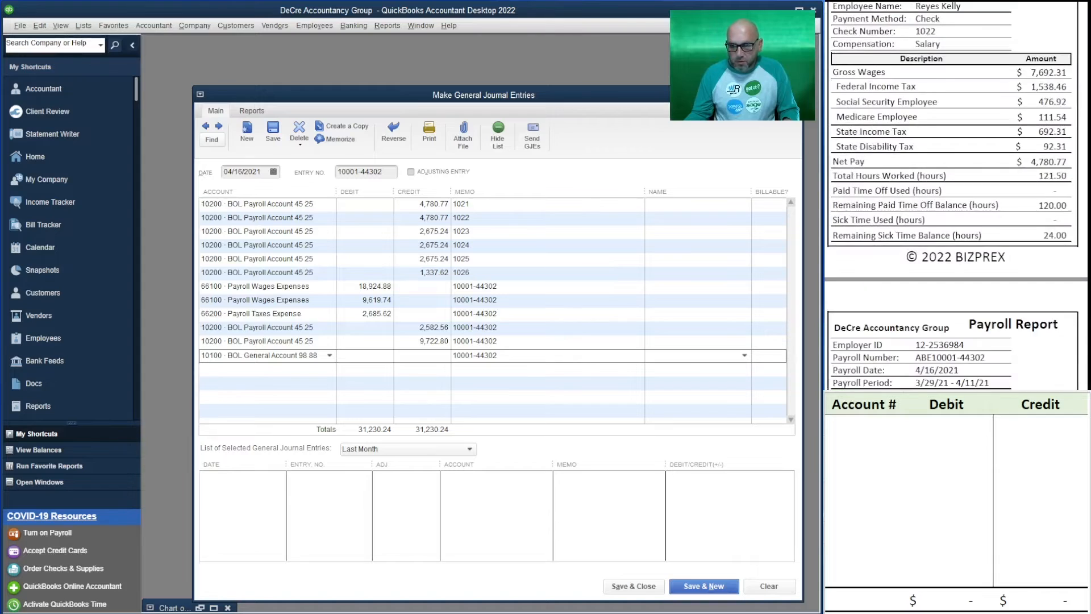
scroll(954, 196, down, 15)
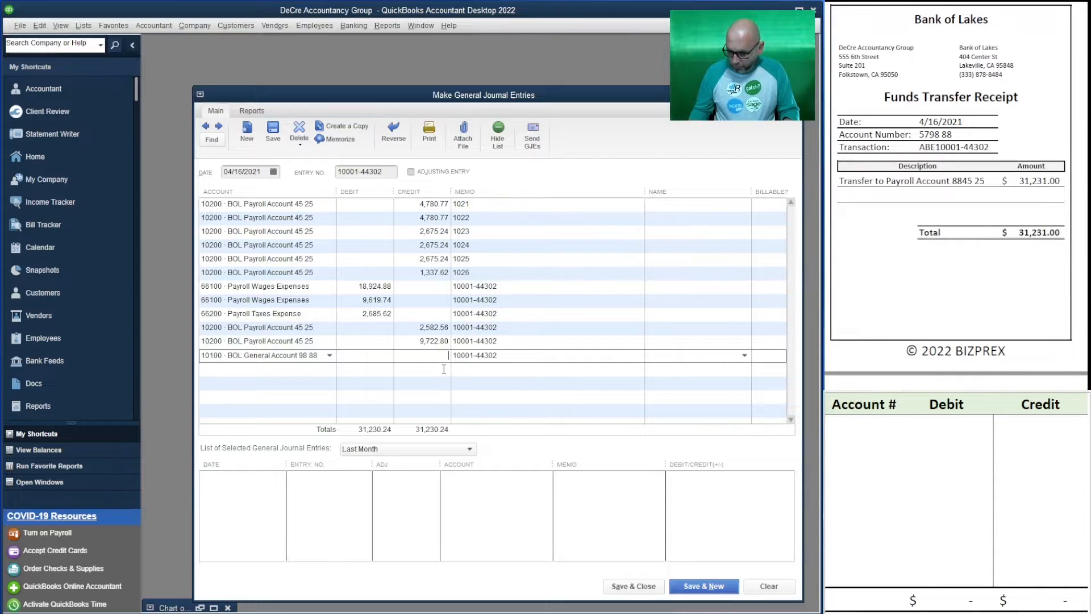
text(31231)
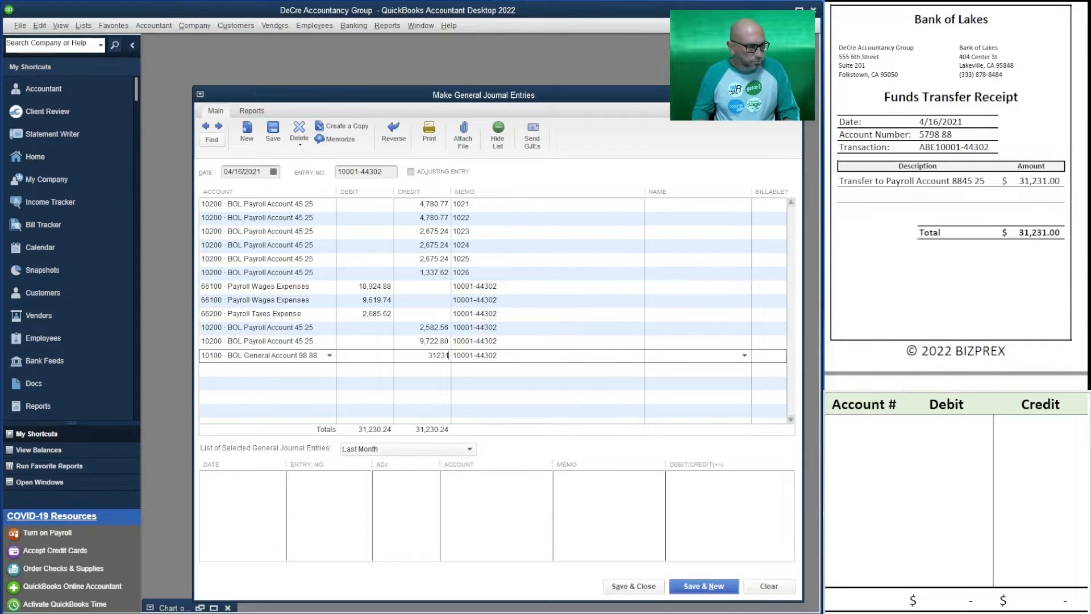
Debit 10200 BOL Payroll Account 31,231.00 on the last line, then save and close the journal entry despite the payroll liability warning
click(444, 368)
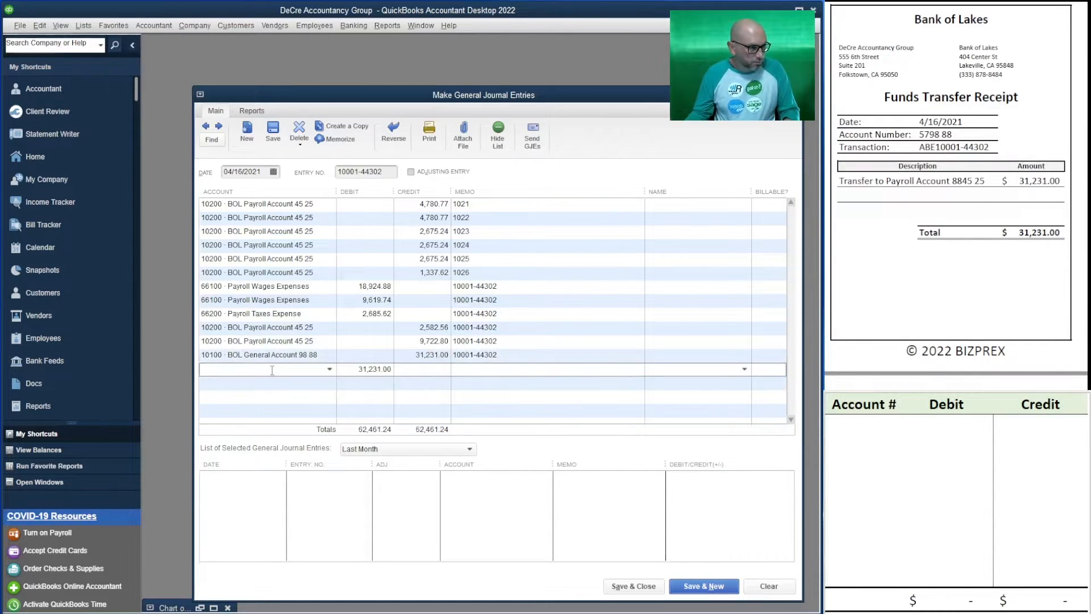
text(10200 · BOL Payroll Account 45 25)
key(Tab)
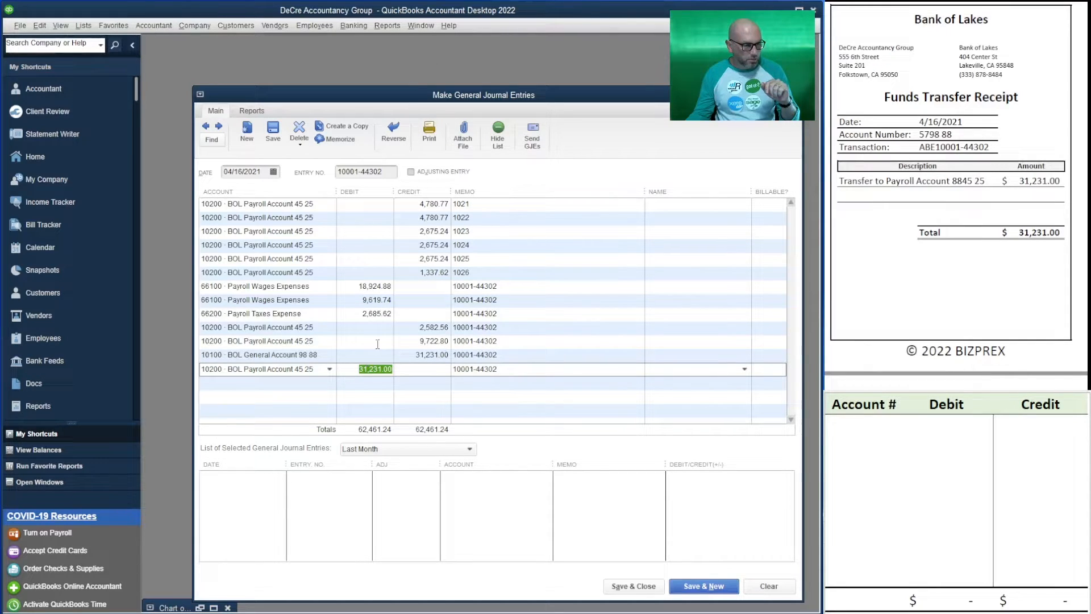
click(399, 374)
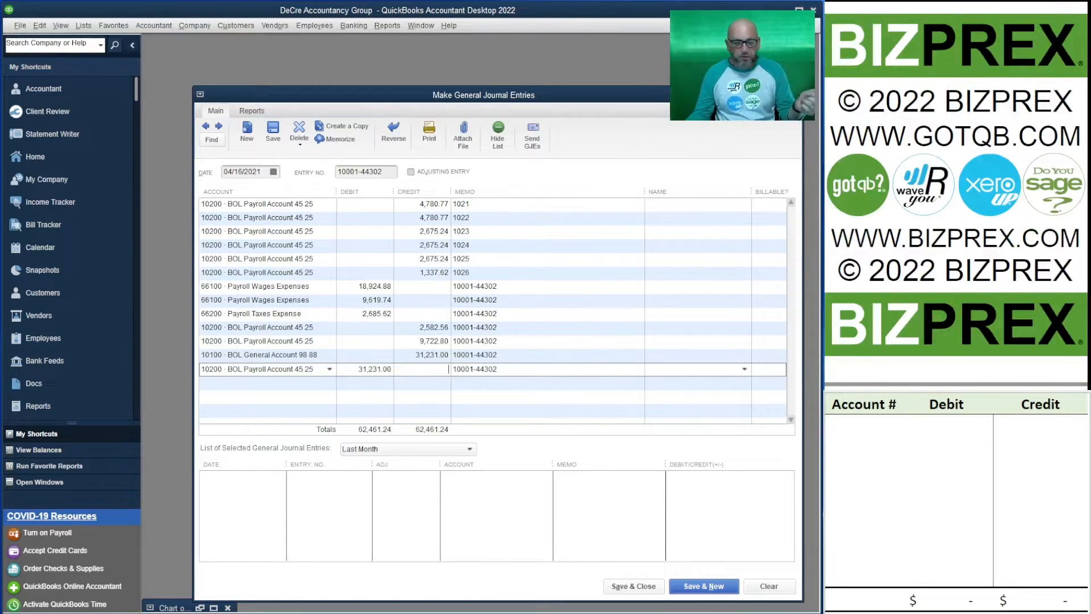
click(658, 591)
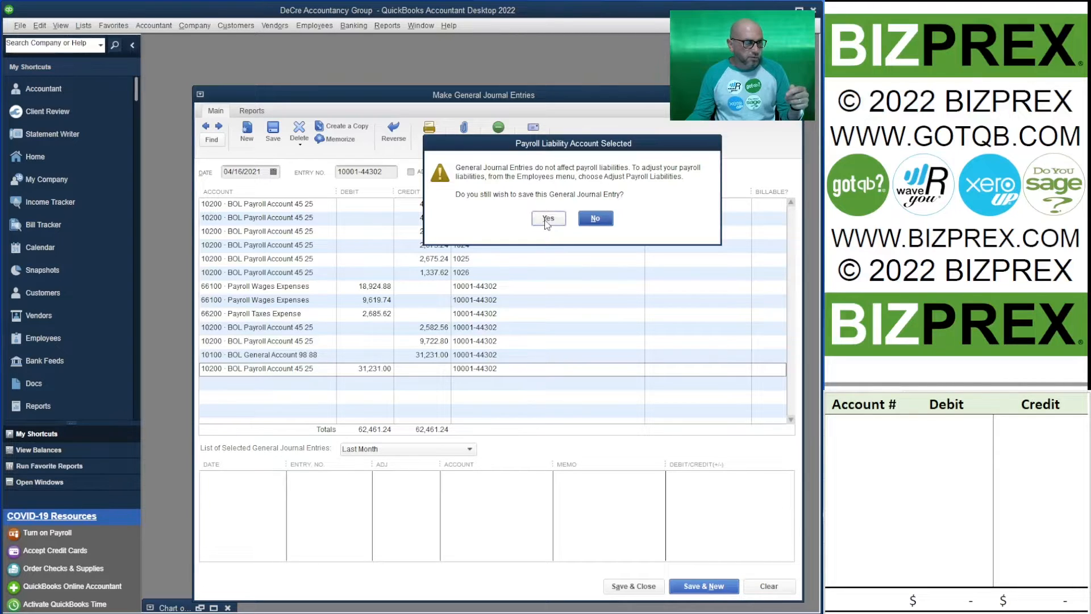
click(547, 221)
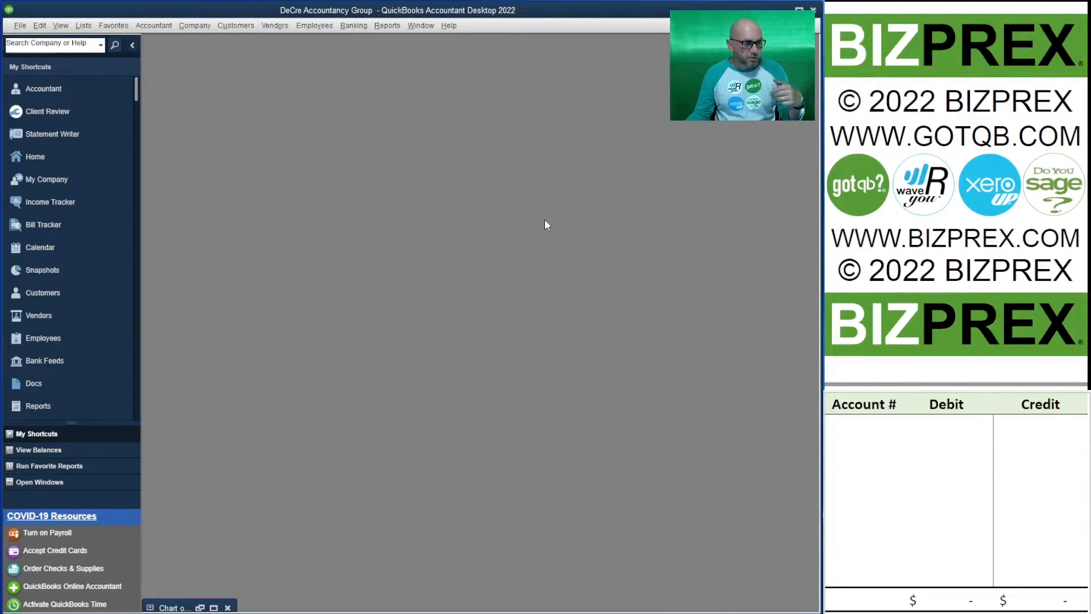
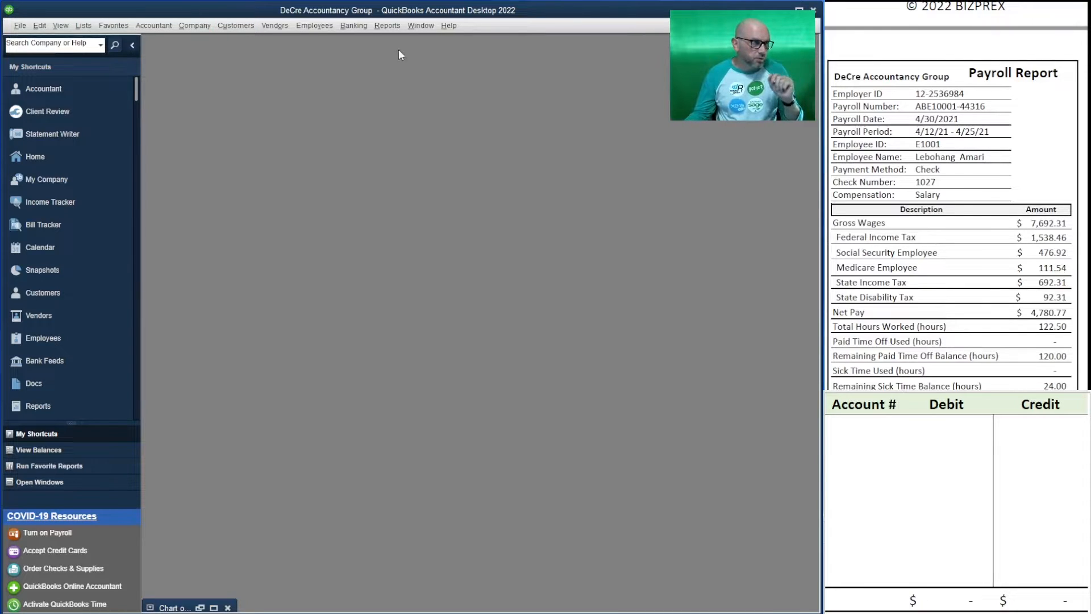
Start a check from the BOL Payroll Account to the employee on the payroll report for 4,780.77, declining to turn on payroll
click(354, 25)
click(360, 42)
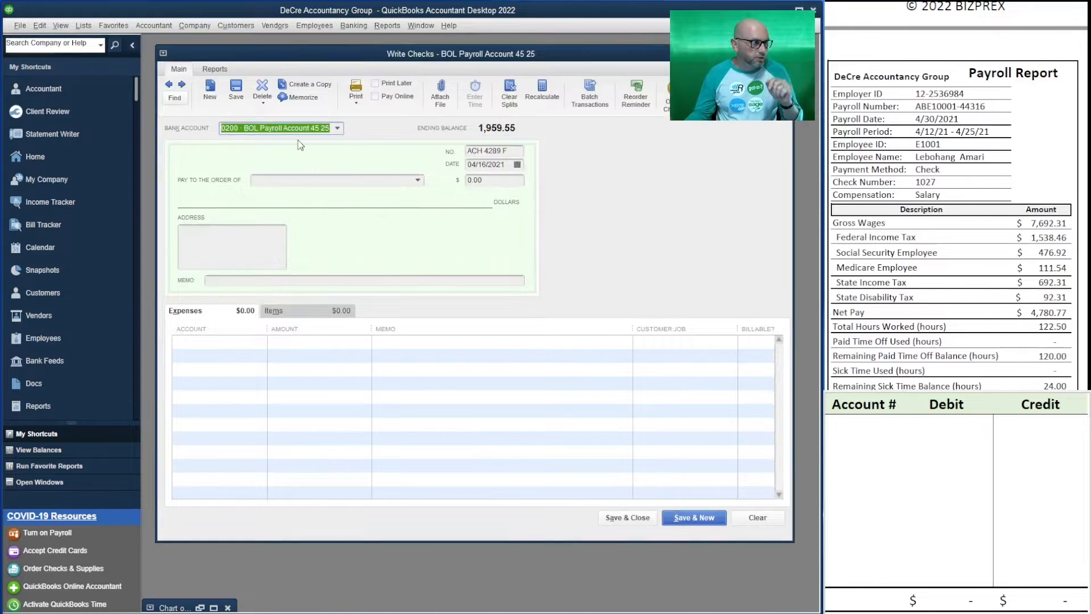
click(299, 179)
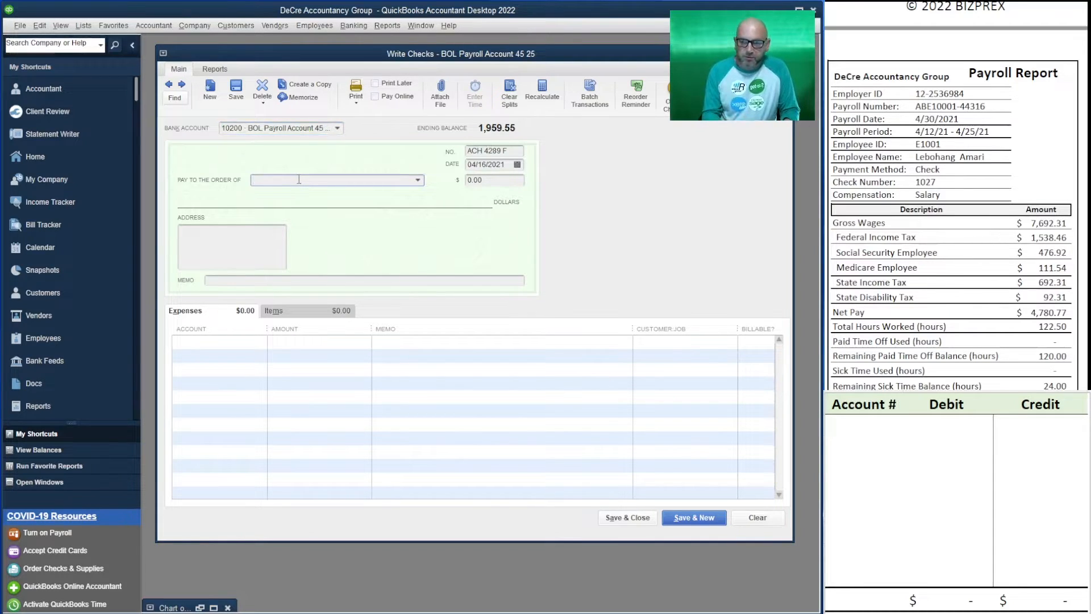
key(Tab)
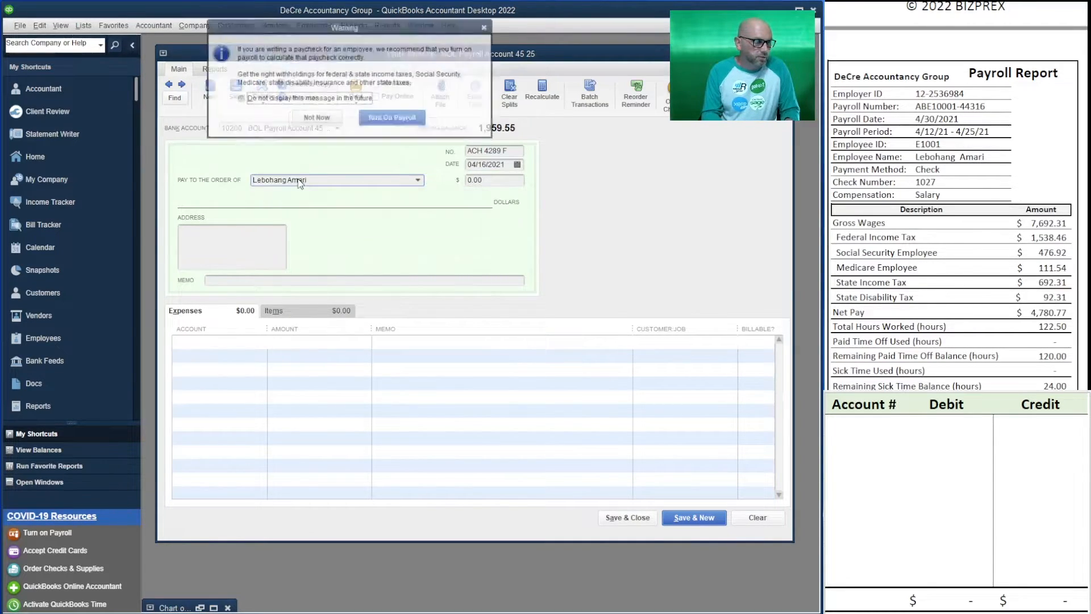
click(326, 120)
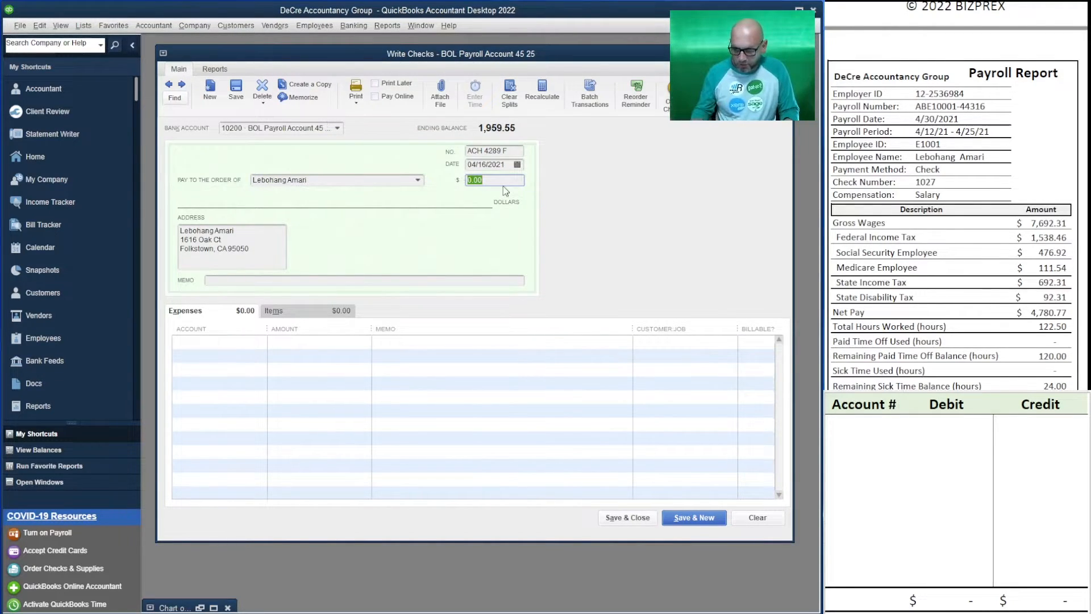
text(4,780)
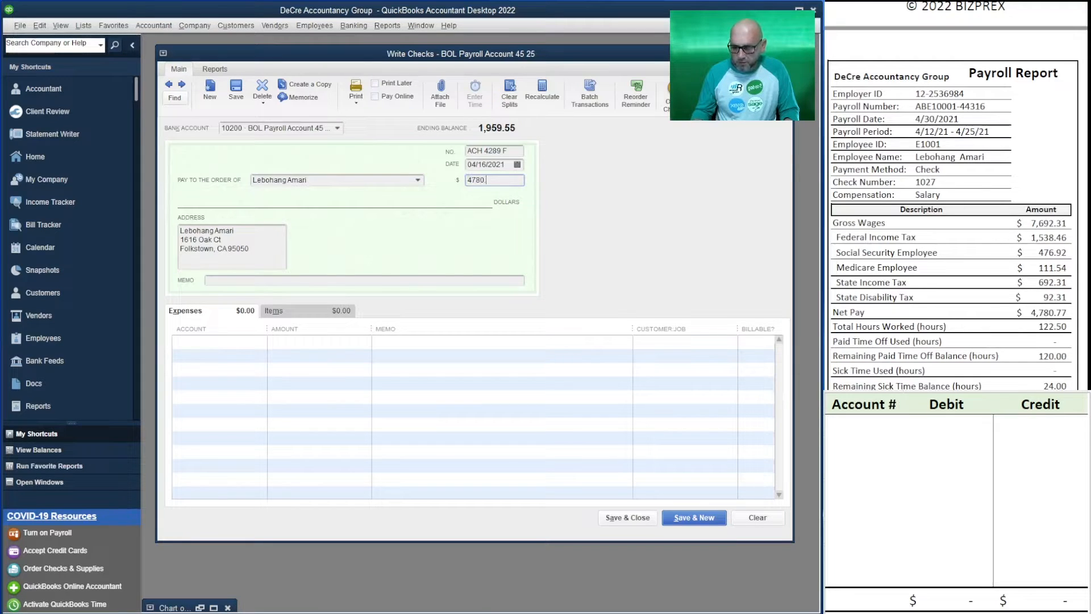
text(.77)
key(Tab)
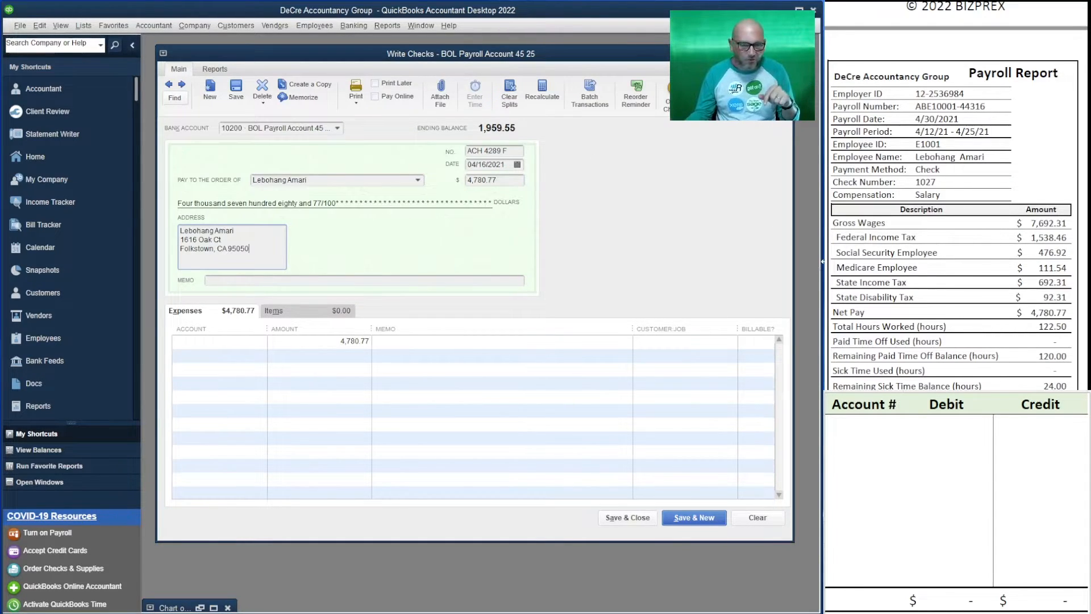
Set the payroll check's number to 1027 and its date to 4/30/2021
click(510, 151)
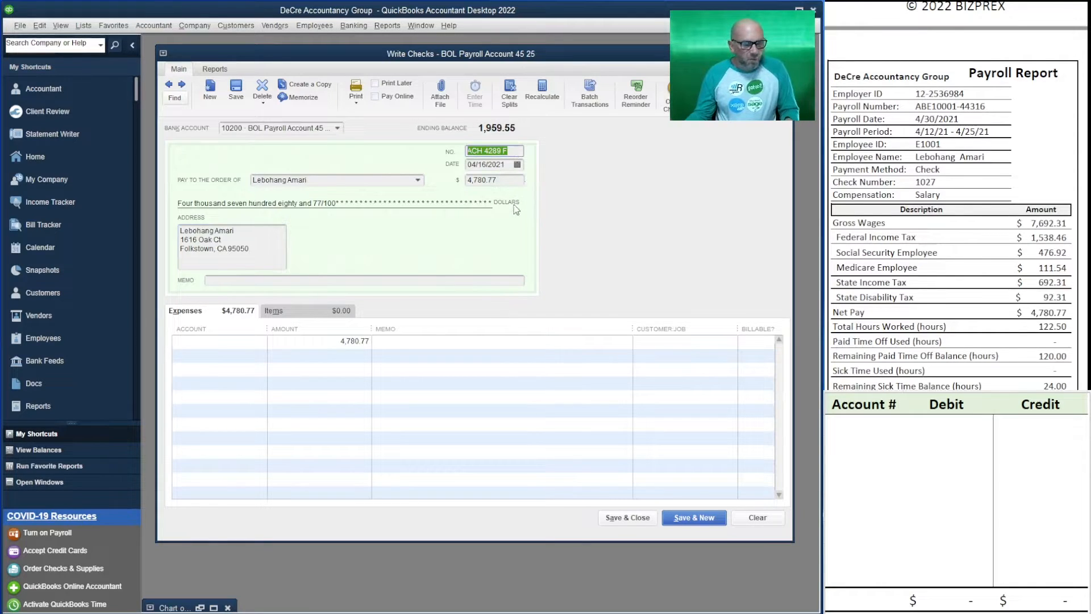
text(1027)
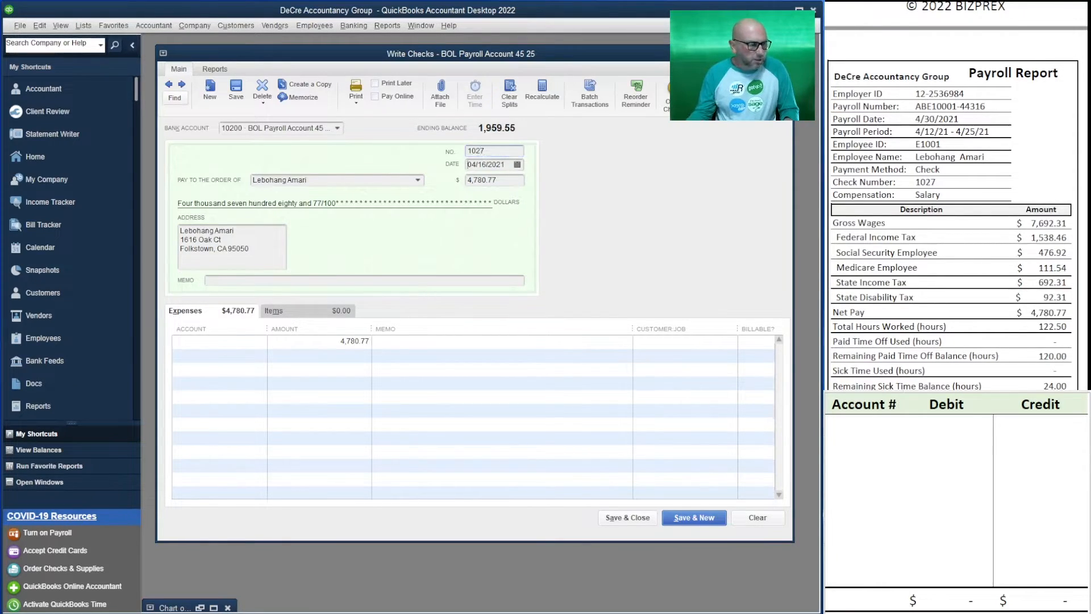
key(Tab)
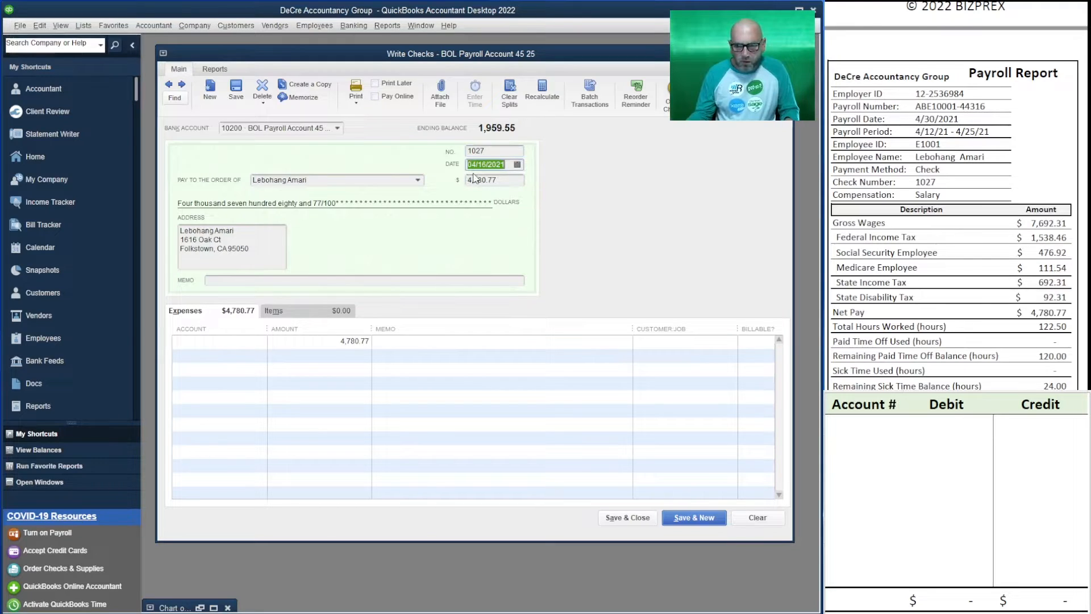
text(4/30/2021)
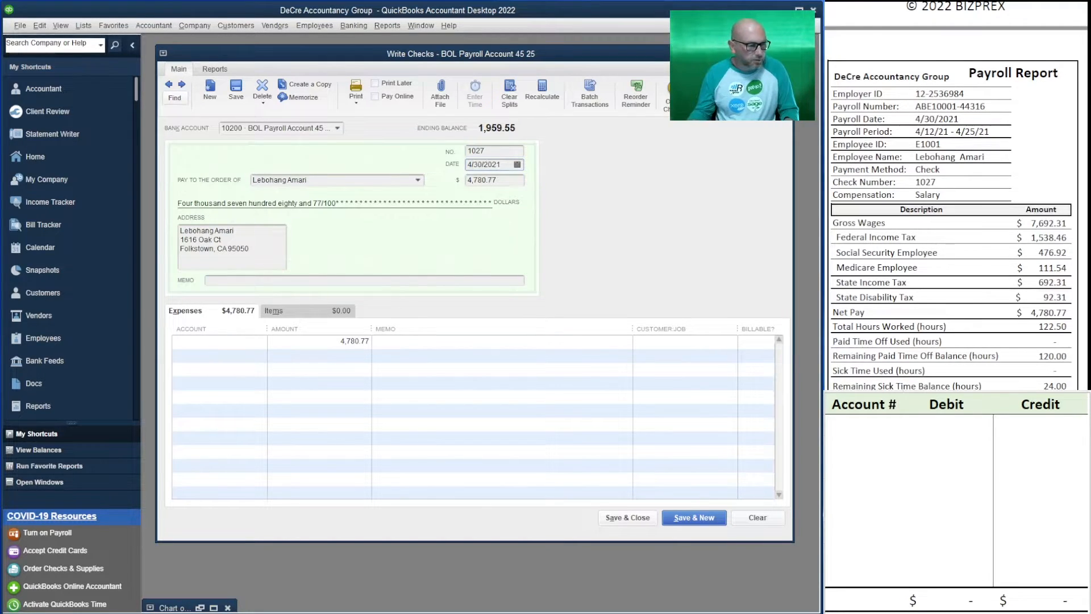
key(Tab)
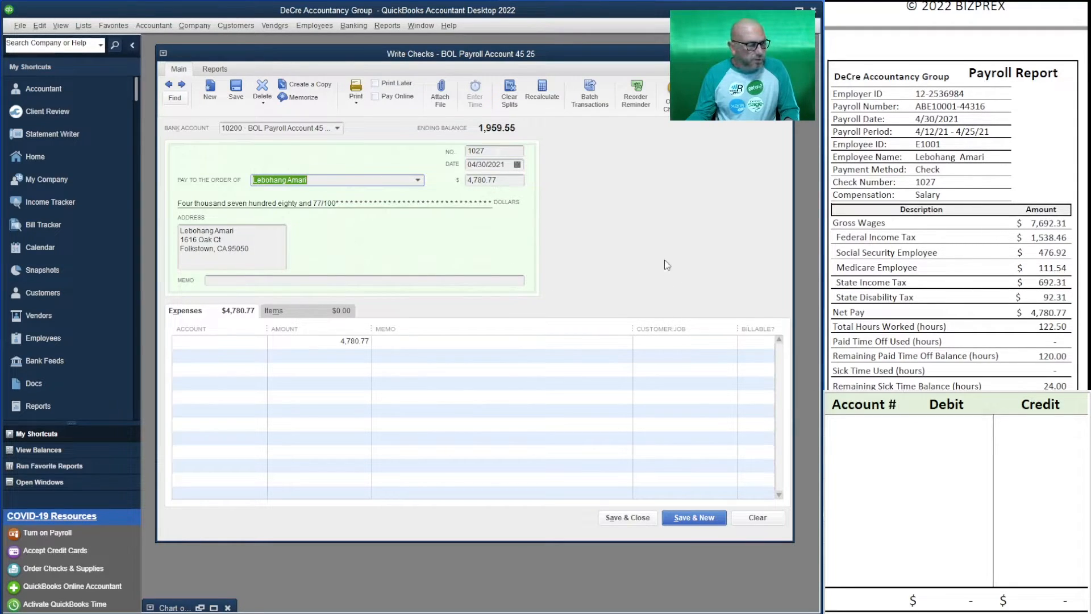
Assign the check's 4,780.77 expense line to 66100 Payroll Wages Expenses
click(199, 344)
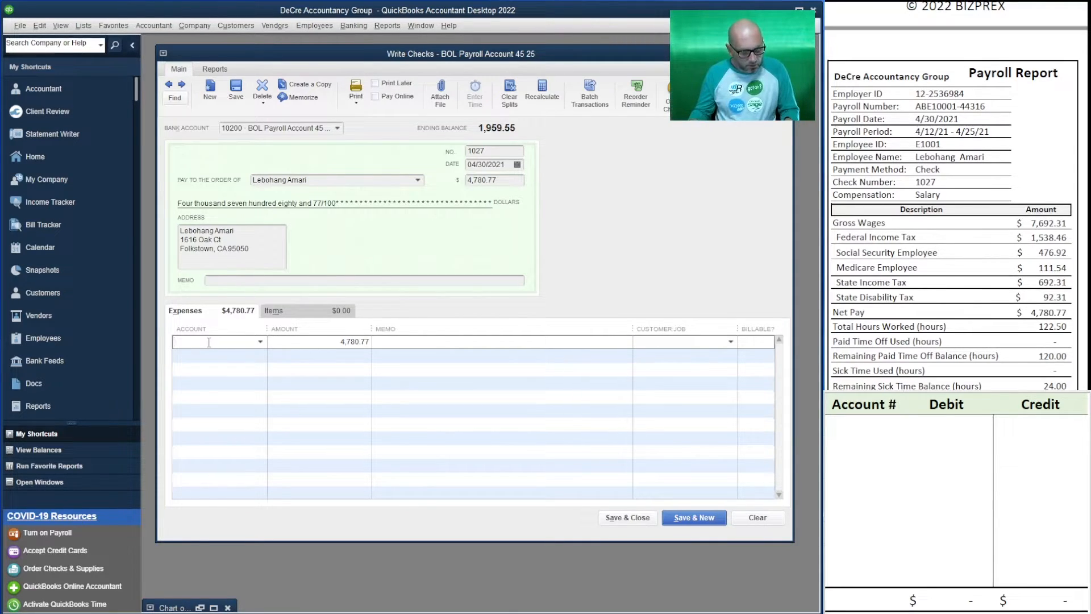
text(6610)
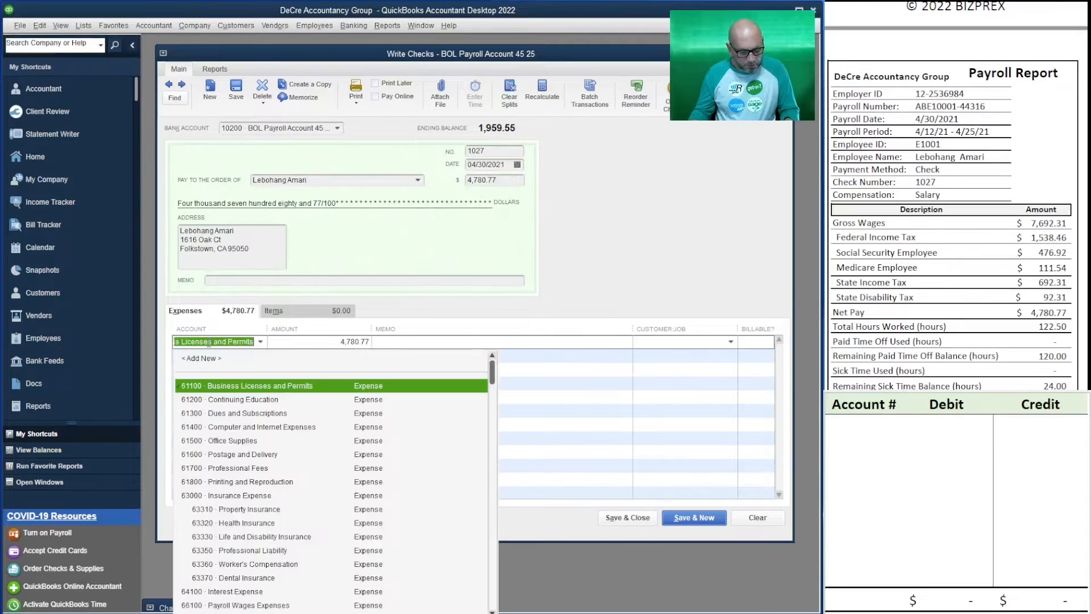
key(Tab)
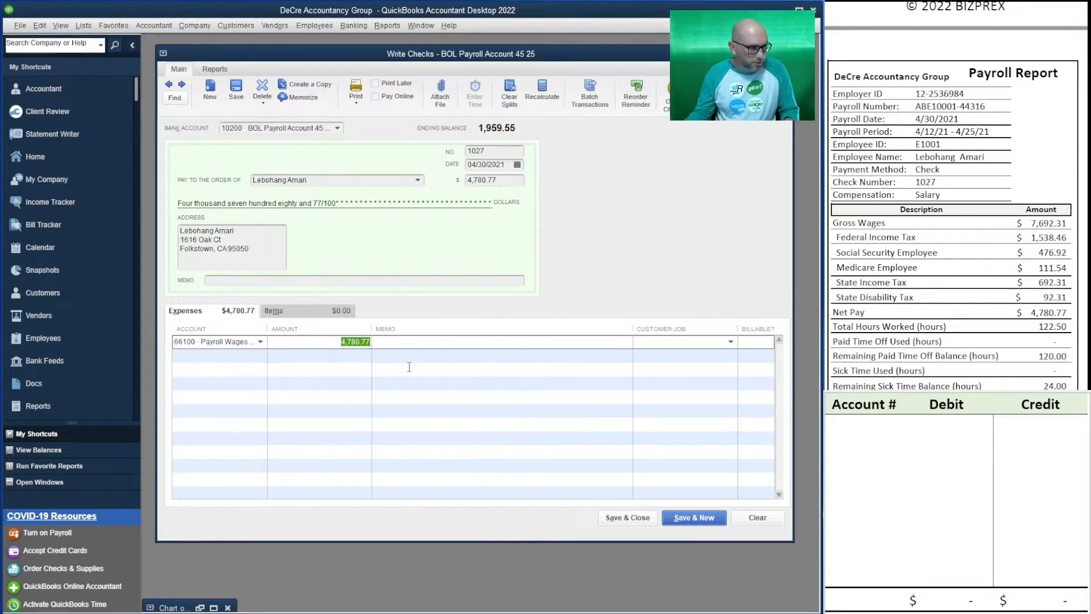
List accounts 10200 and 66100 in the Account # column of the debit and credit worksheet
click(876, 430)
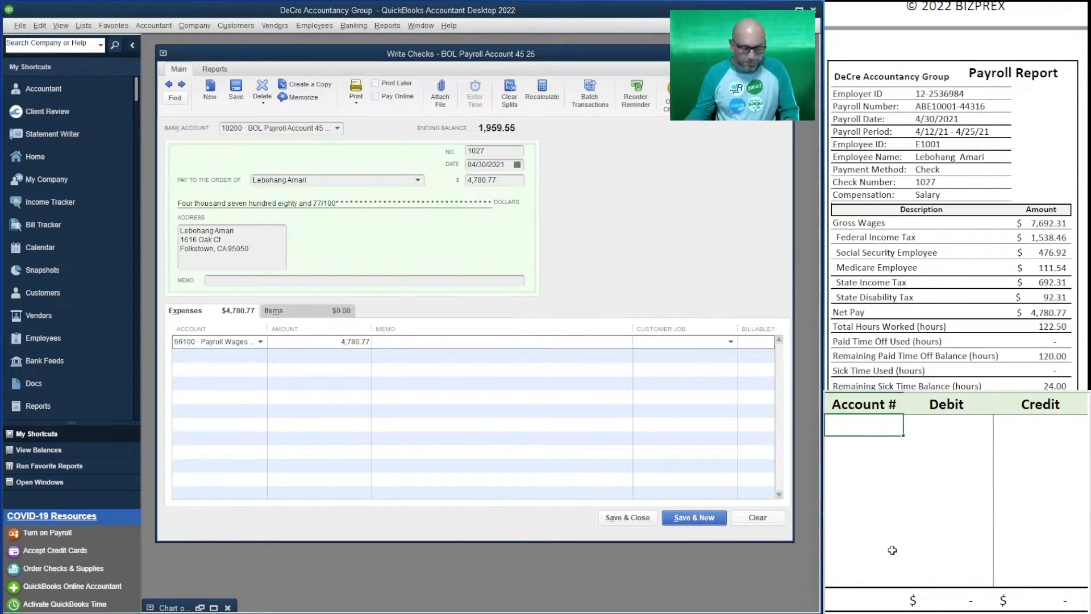
text(10200)
key(Return)
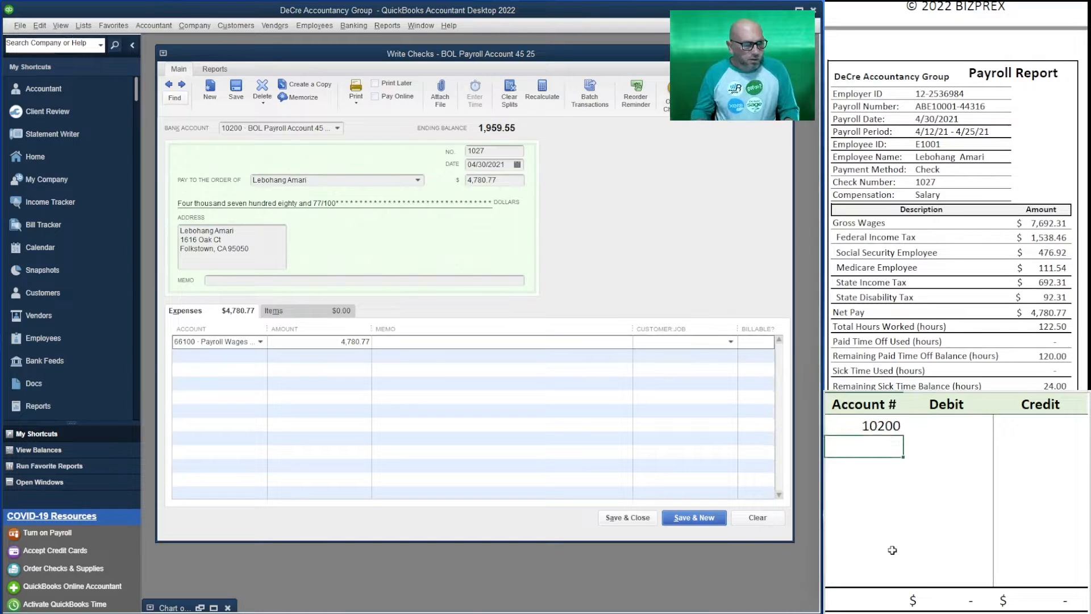
text(66100)
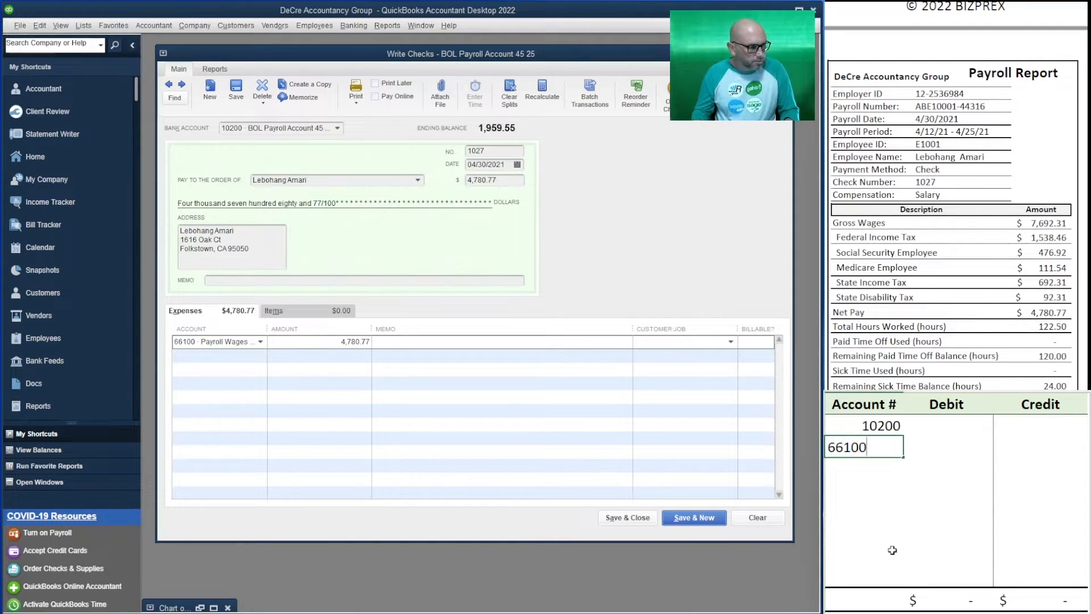
key(Tab)
Enter a 4,780.77 credit for account 10200 and a 4,780.77 debit for account 66100 in the worksheet
key(Up)
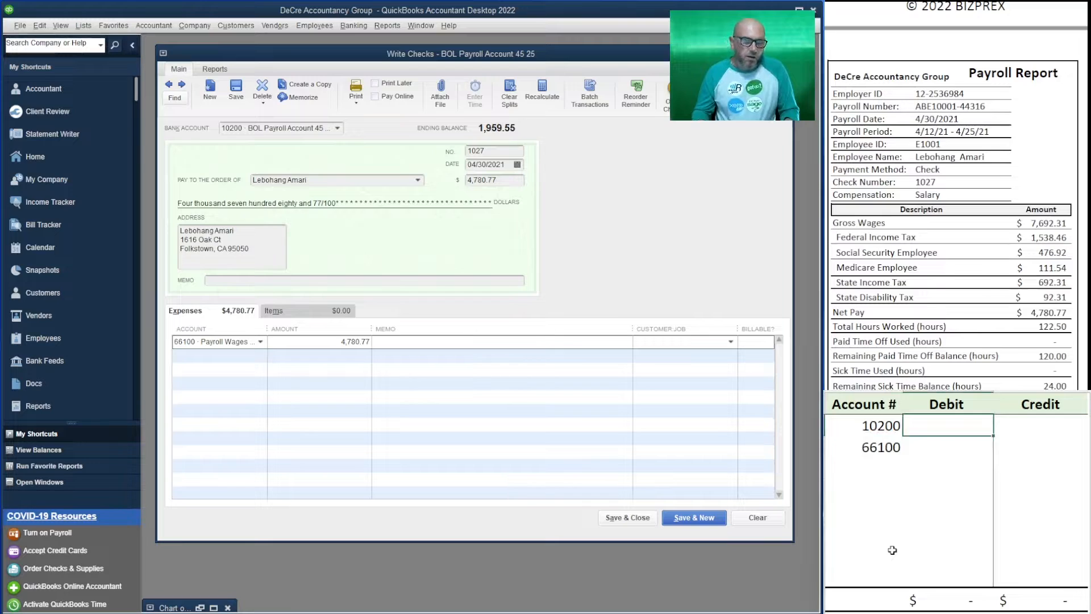
key(Right)
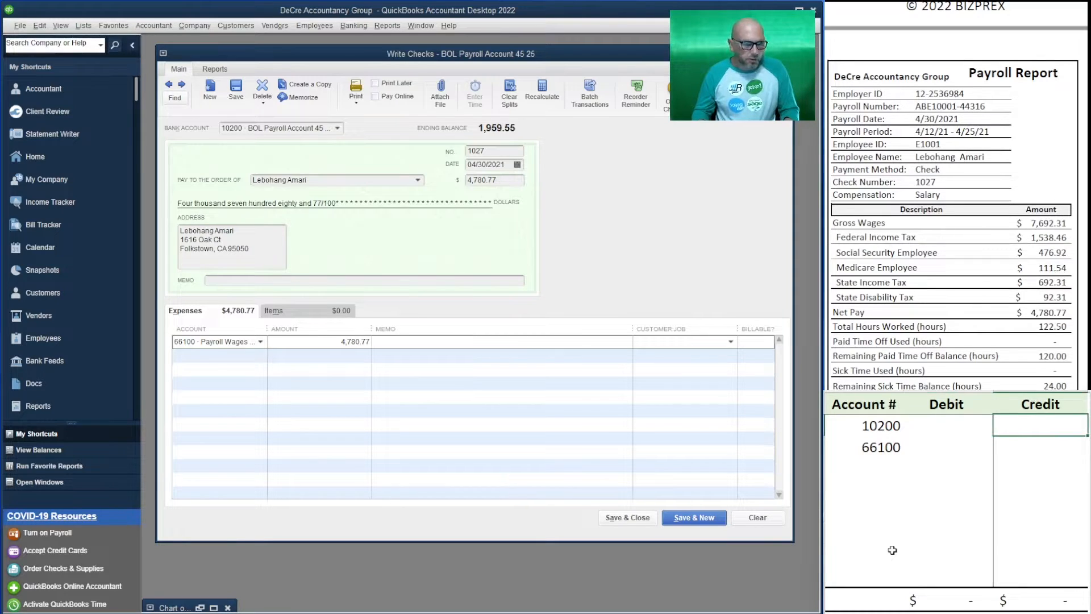
text(4,780.7)
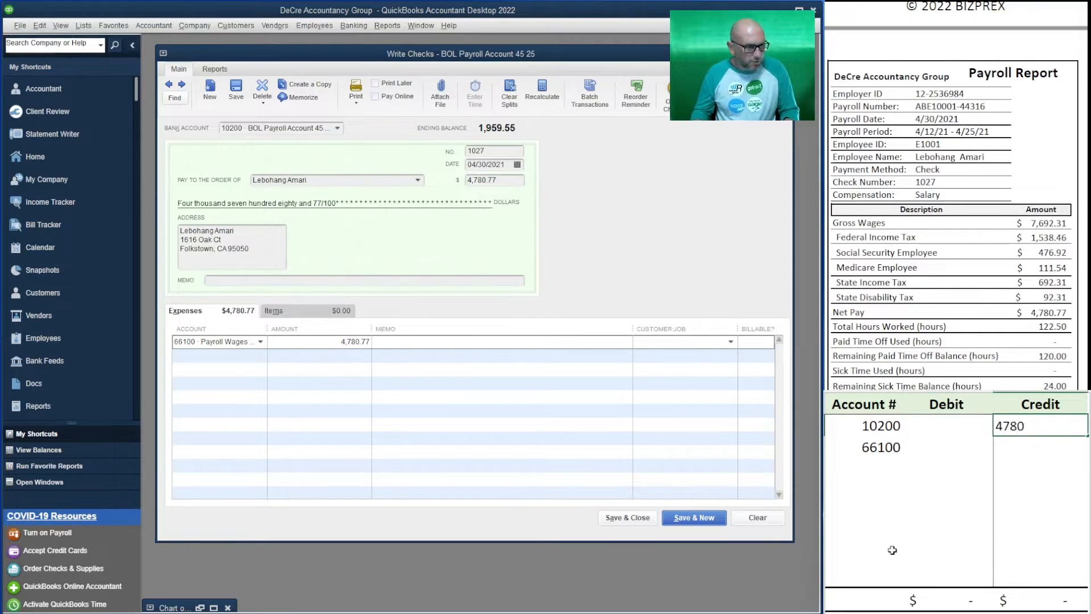
text(77)
key(Return)
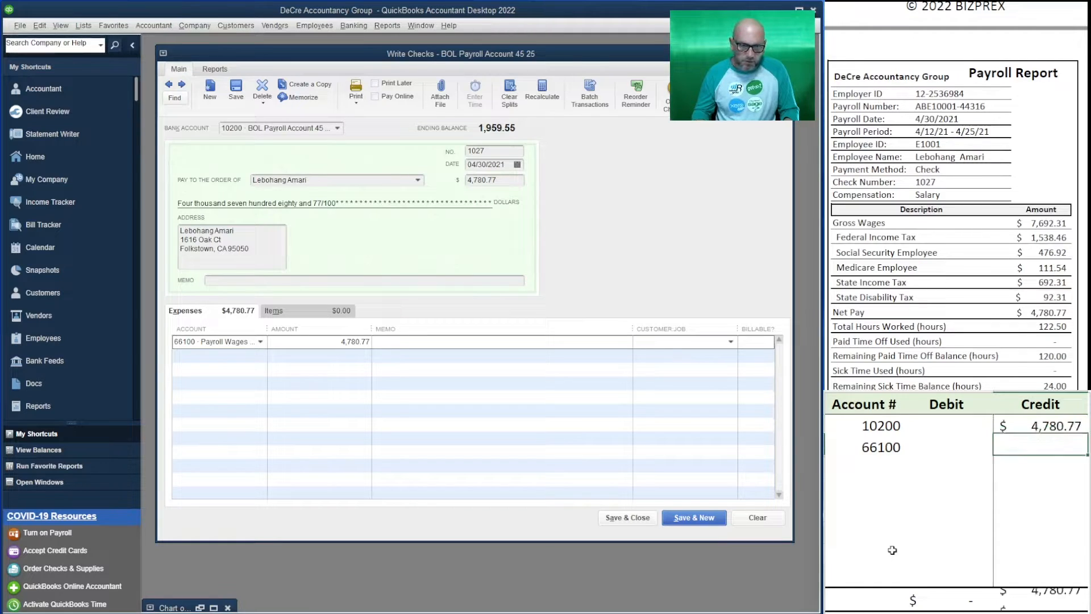
key(Left)
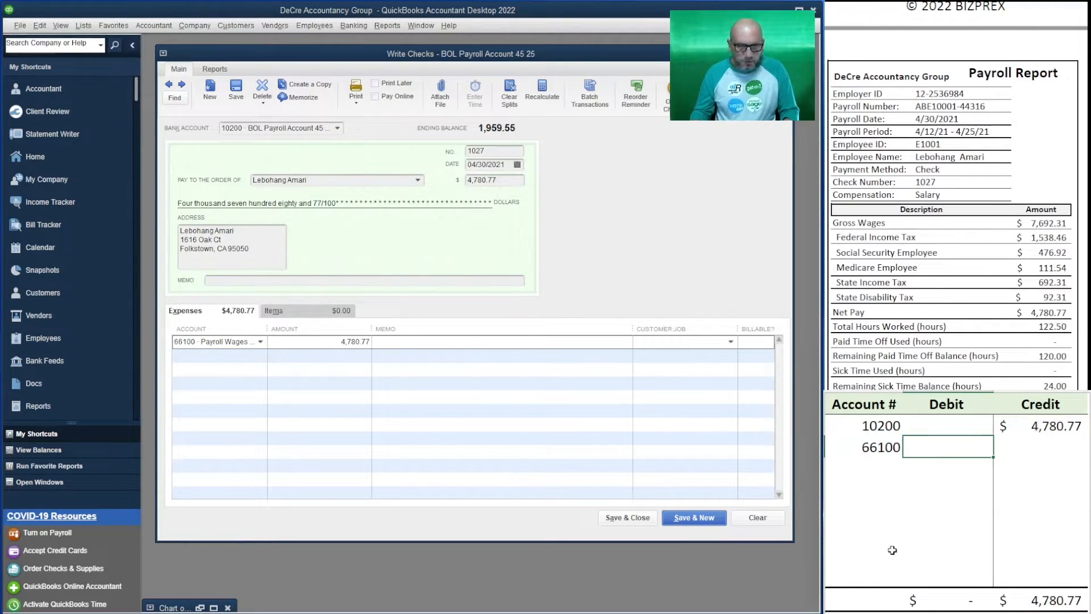
text(4780.77)
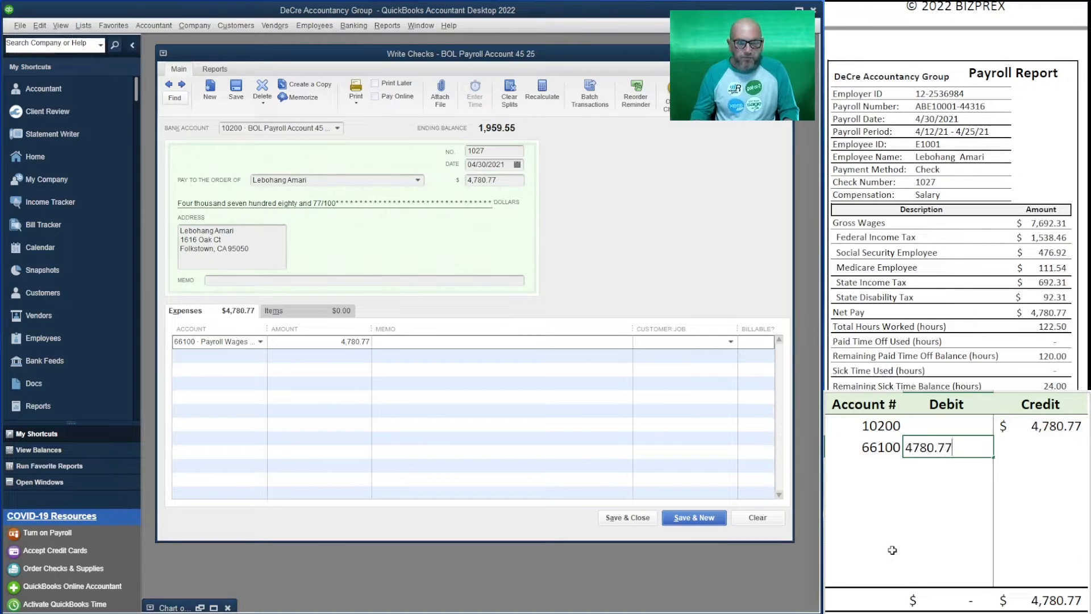
key(Return)
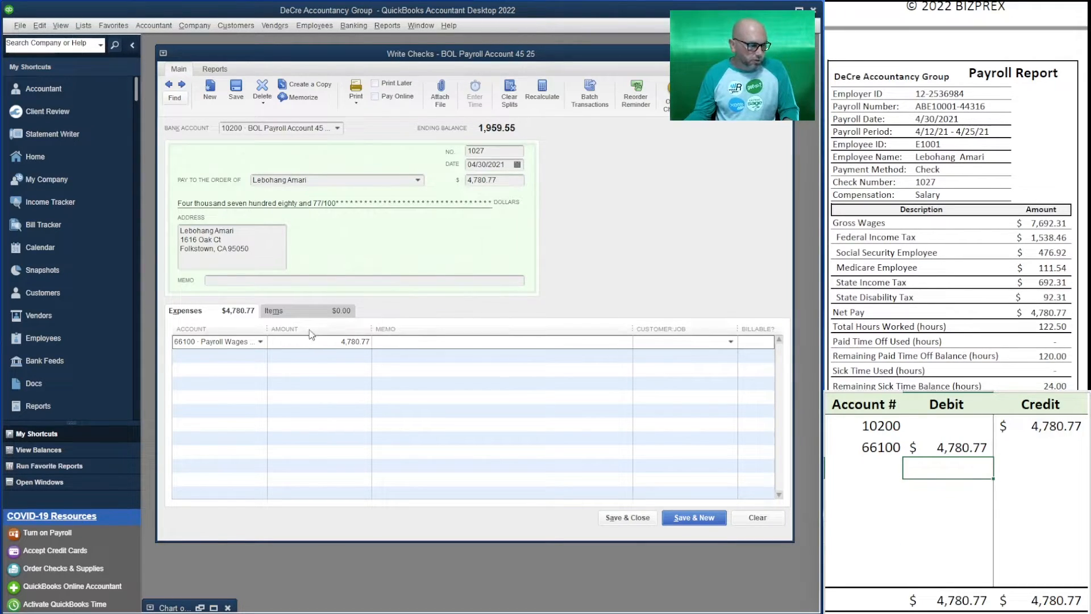
Widen the account column of the expense lines, then save check 1027 and start a new check
drag(266, 329, 392, 343)
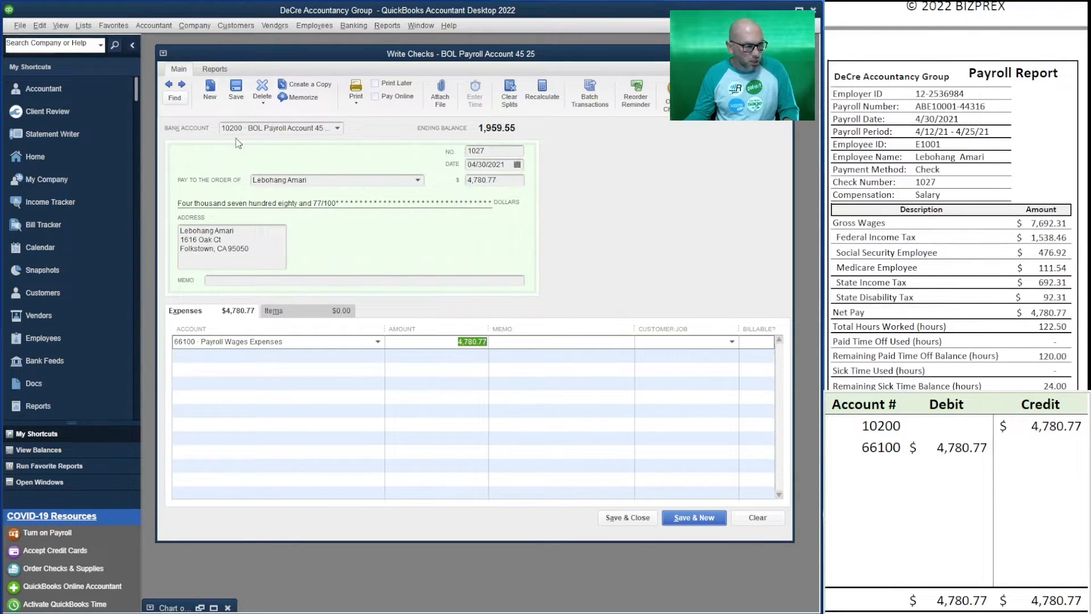
click(691, 523)
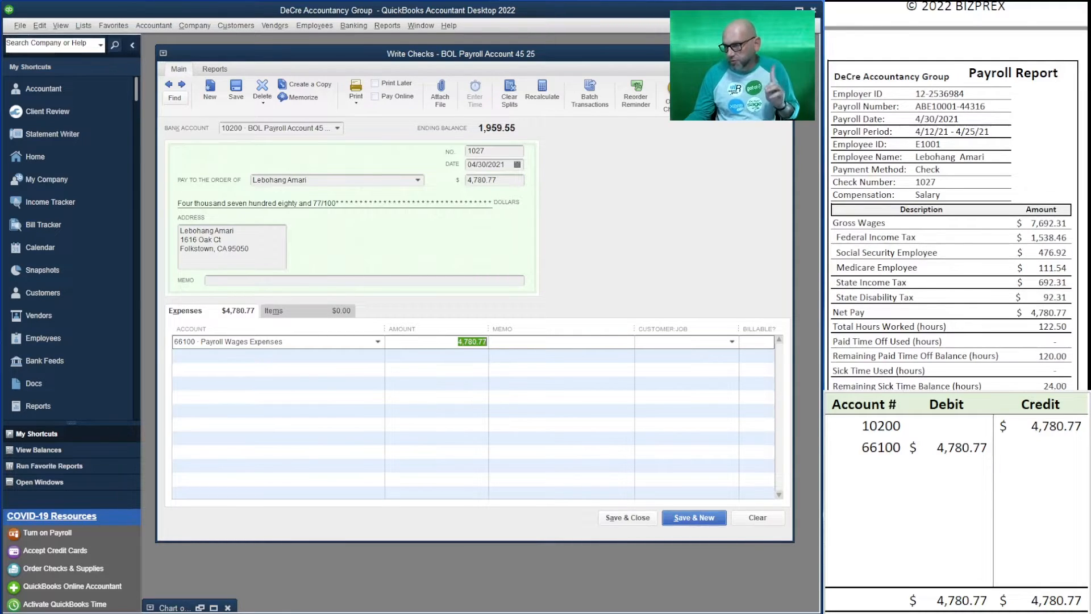
click(689, 519)
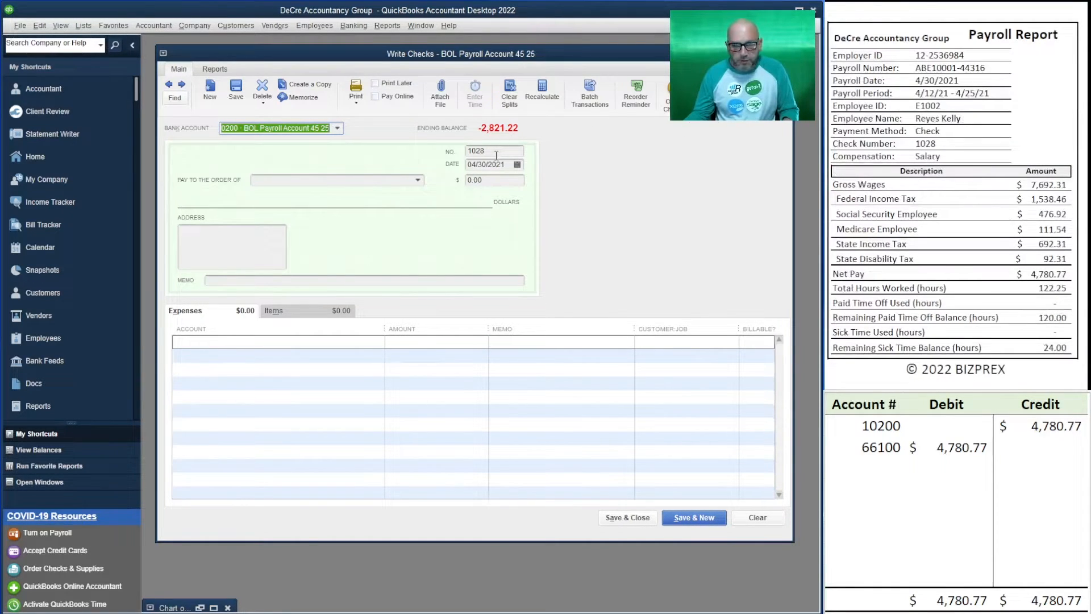
Make check 1028 payable to the employee on the payroll report for 4,780.77, declining to turn on payroll
click(374, 180)
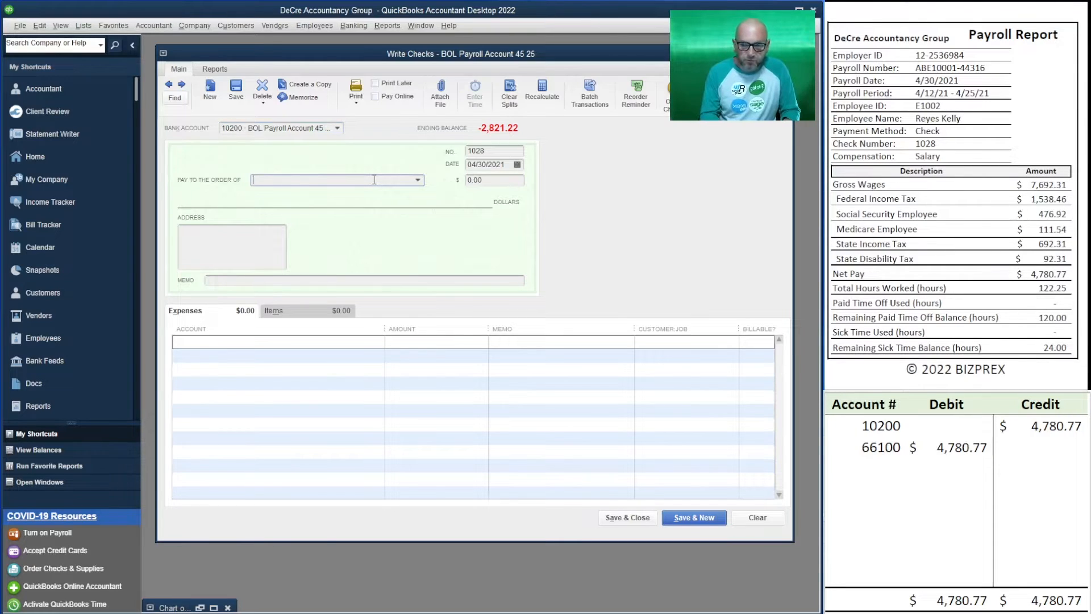
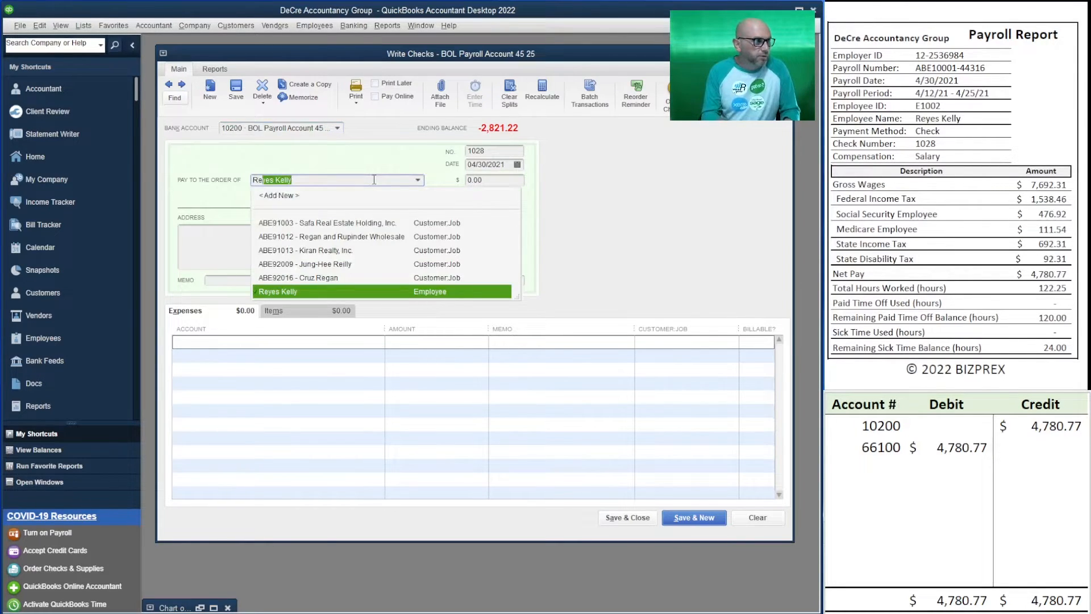
key(Tab)
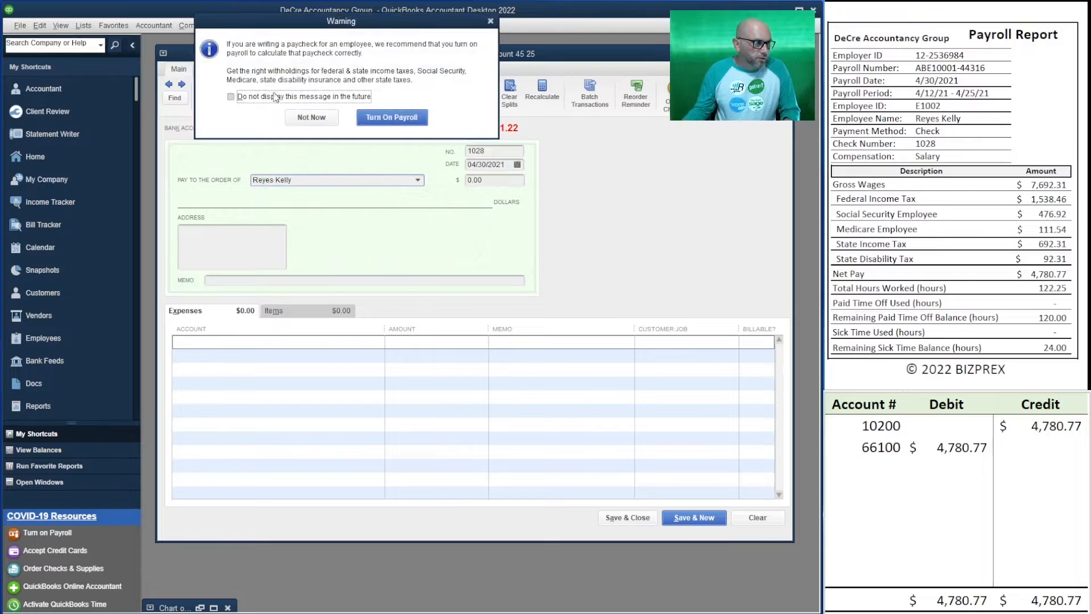
click(312, 117)
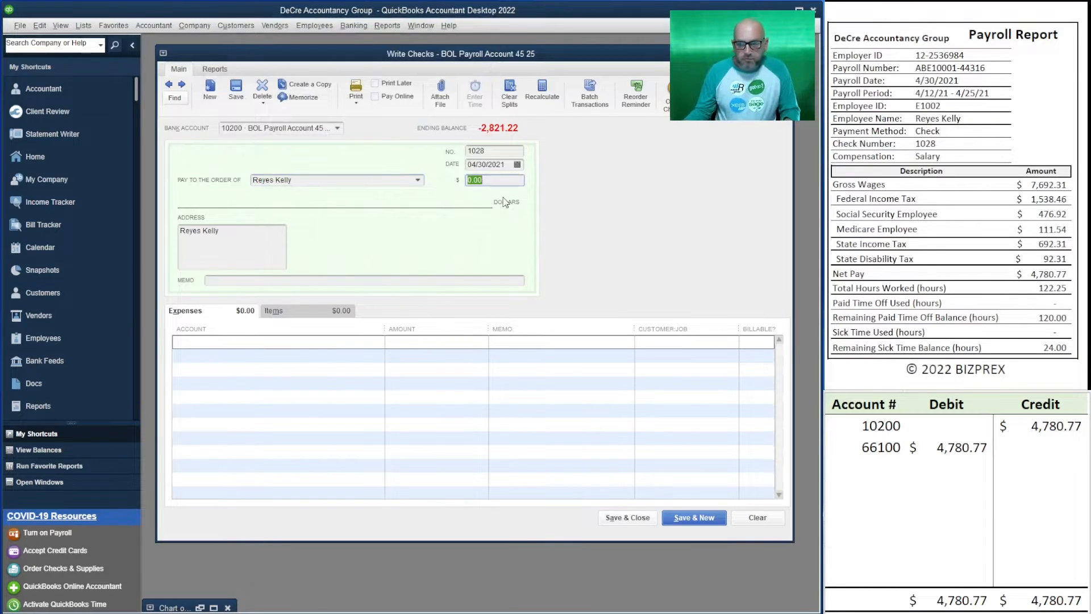
text(4780.77)
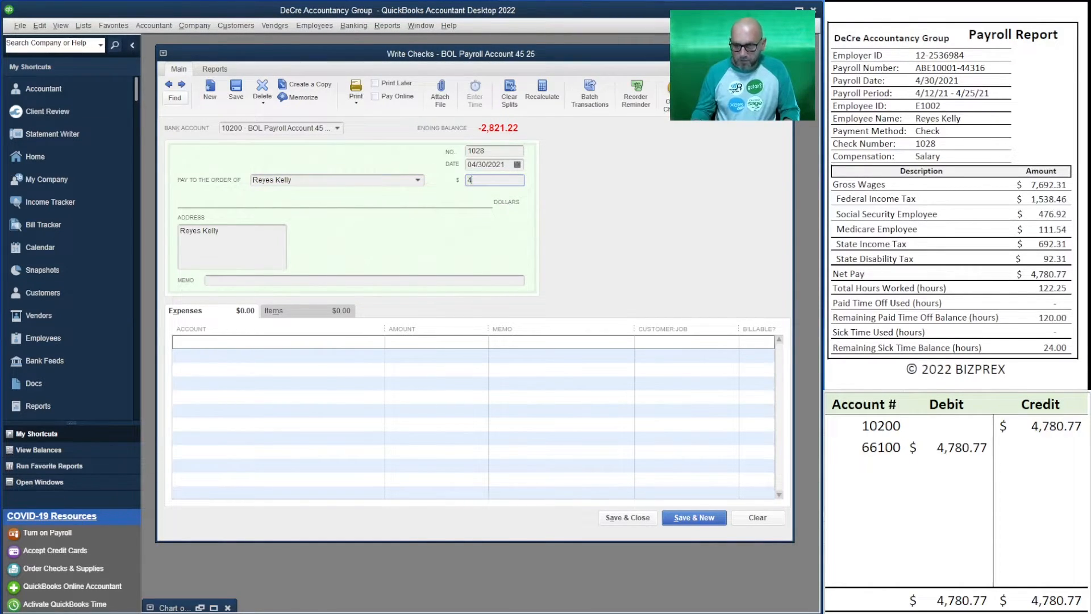
key(Tab)
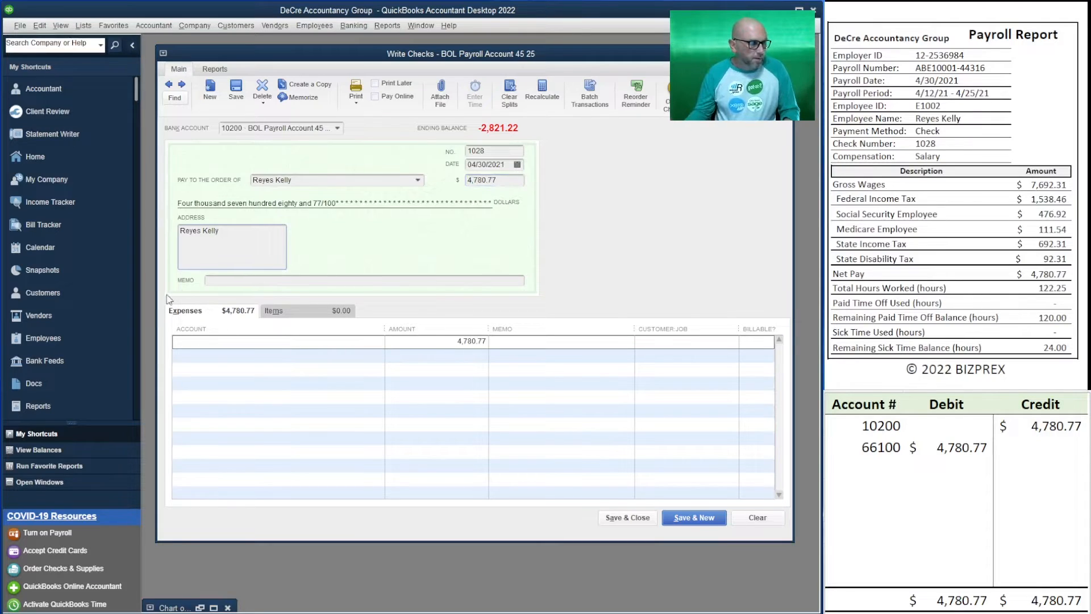
Assign check 1028's expense line to 66100 Payroll Wages Expenses, then save it and start a new check
click(266, 342)
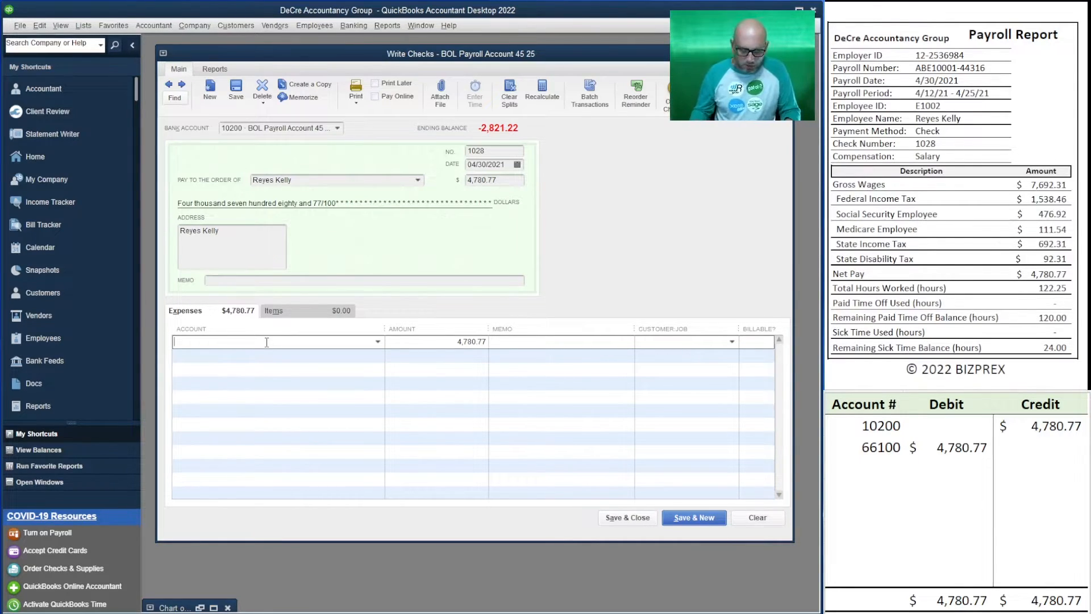
text(66100 · Payroll Wages Expenses)
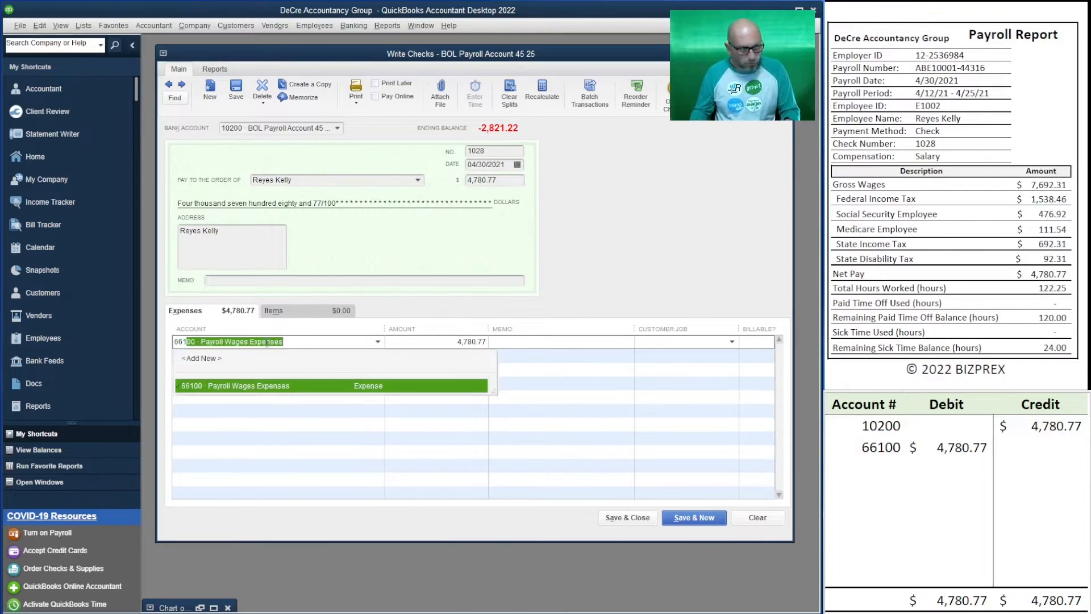
key(Tab)
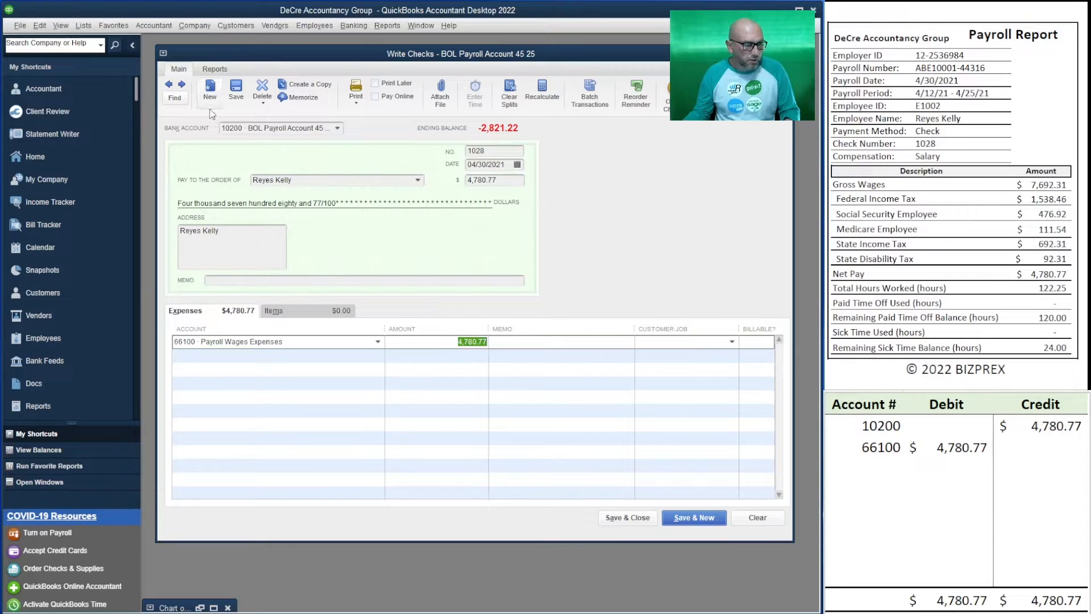
click(710, 522)
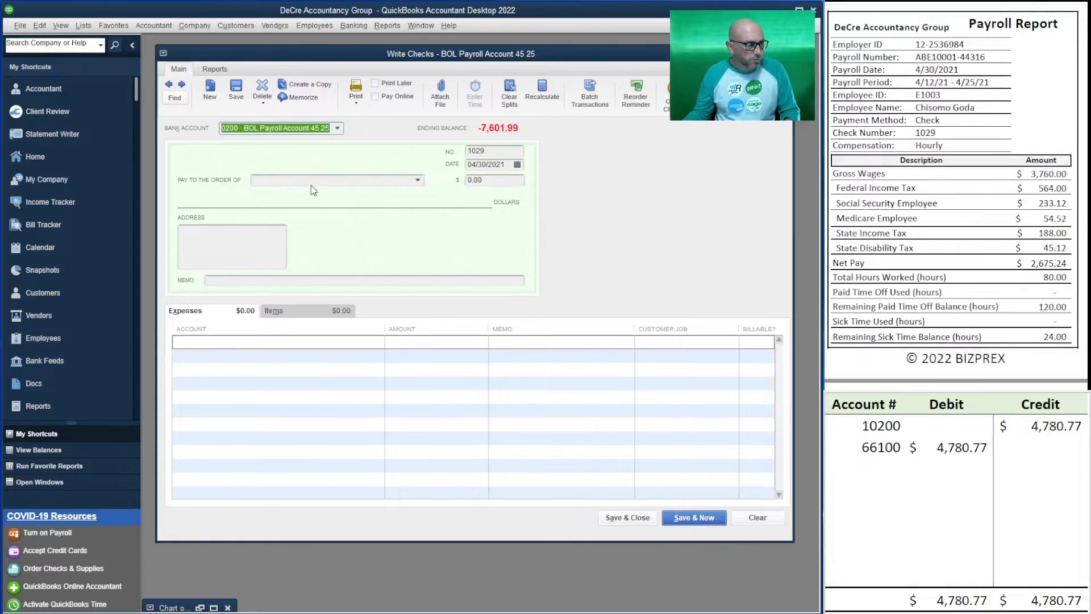
Make check 1029 payable to the employee on the payroll report for 2,675.24
click(360, 180)
text(Ch)
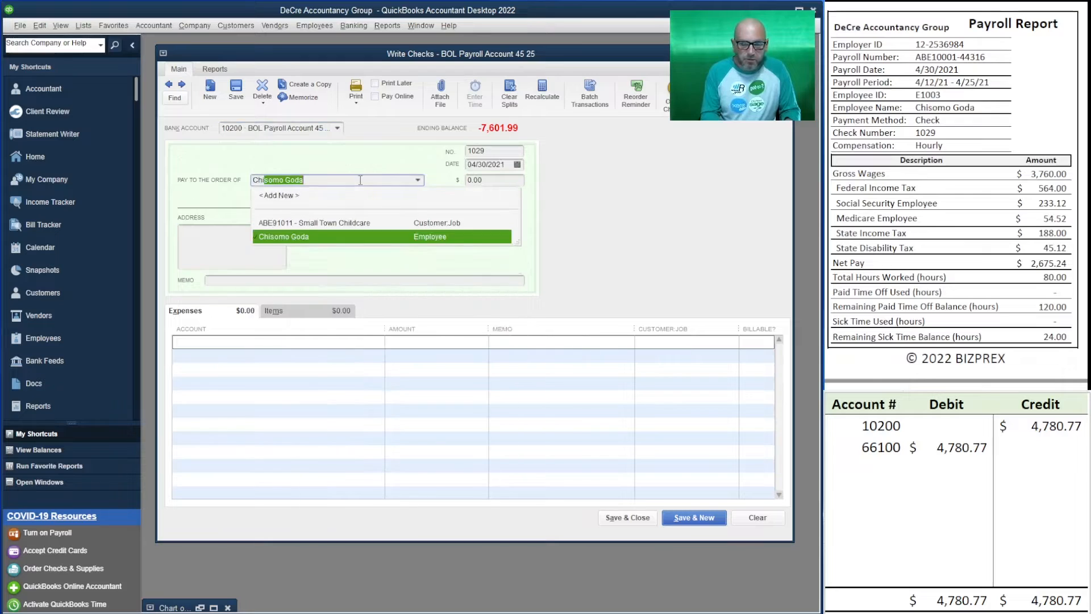
text(i)
key(Tab)
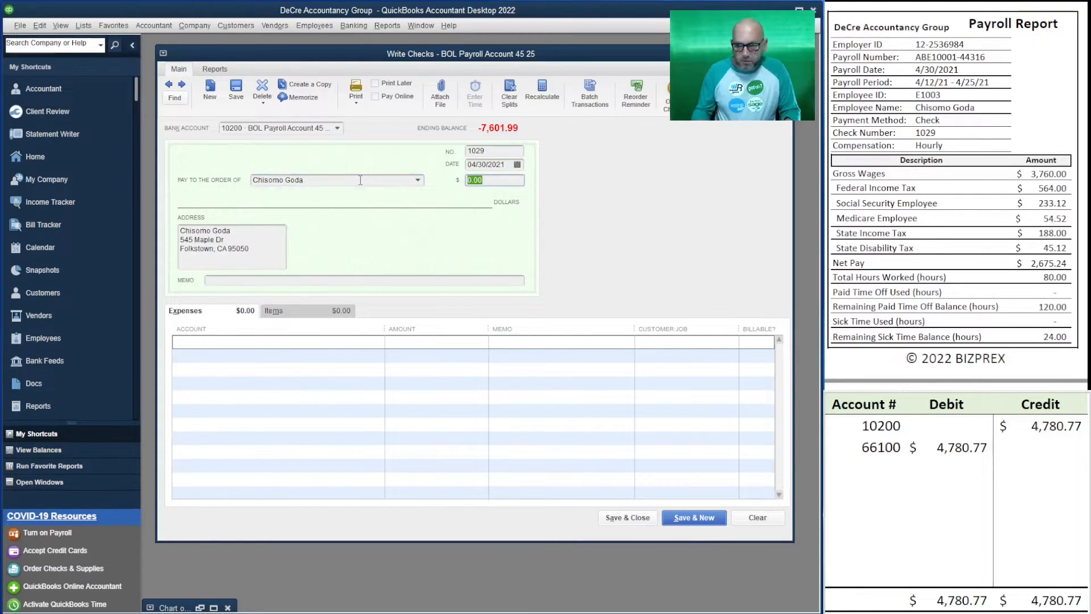
text(2)
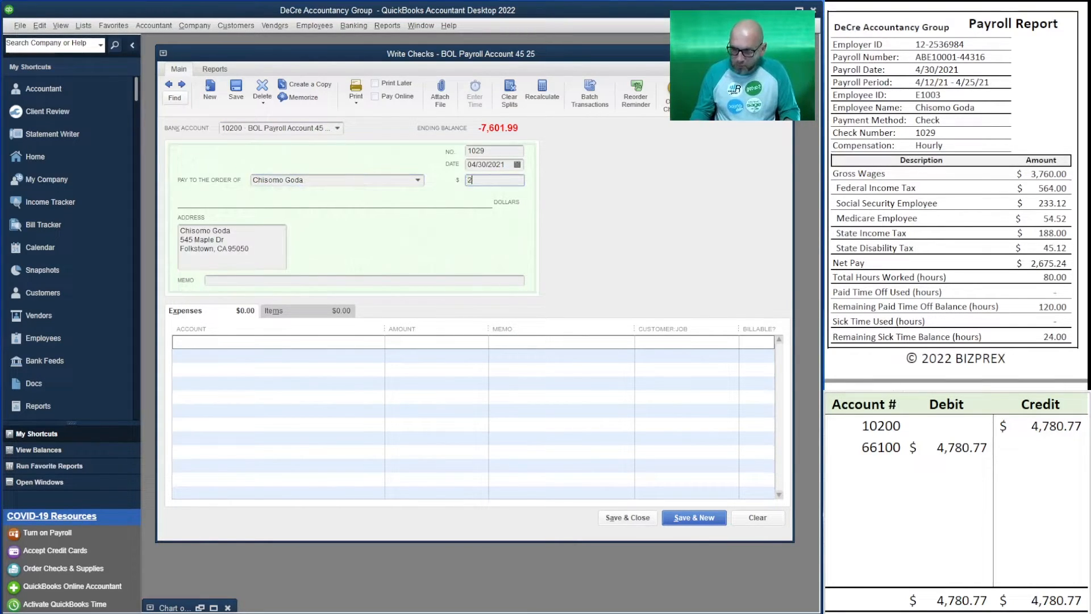
text(,675.24)
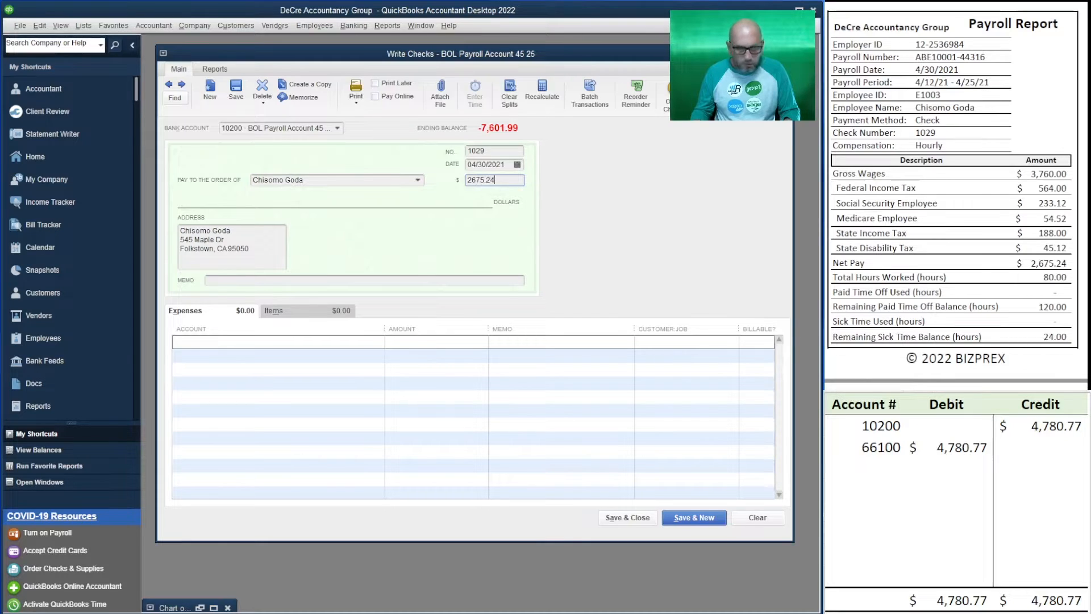
key(Tab)
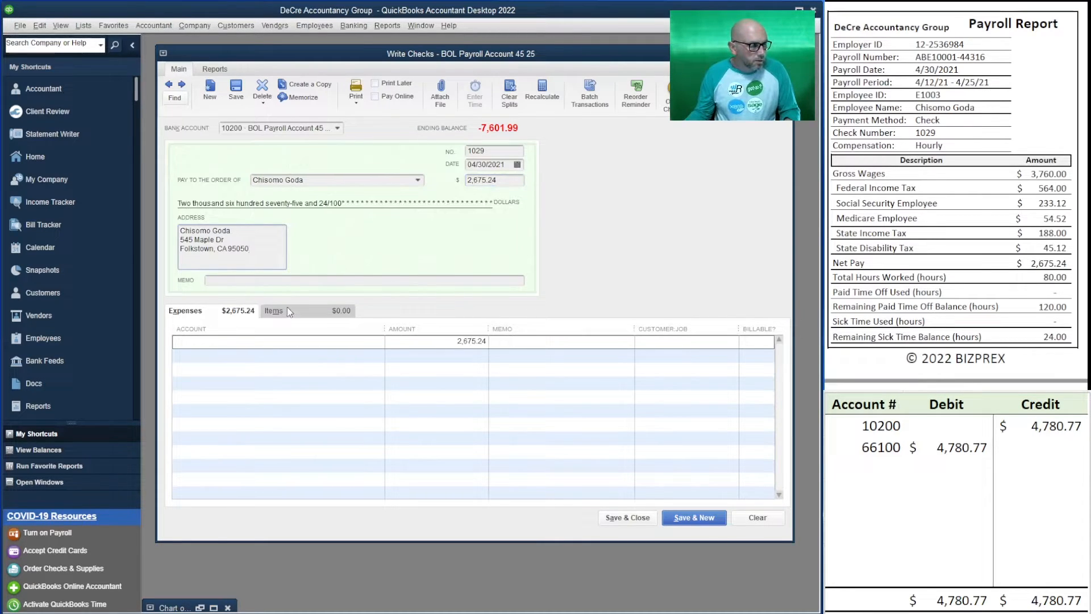
Assign check 1029's 2,675.24 expense line to 66100 Payroll Wages Expenses
click(217, 343)
text(6)
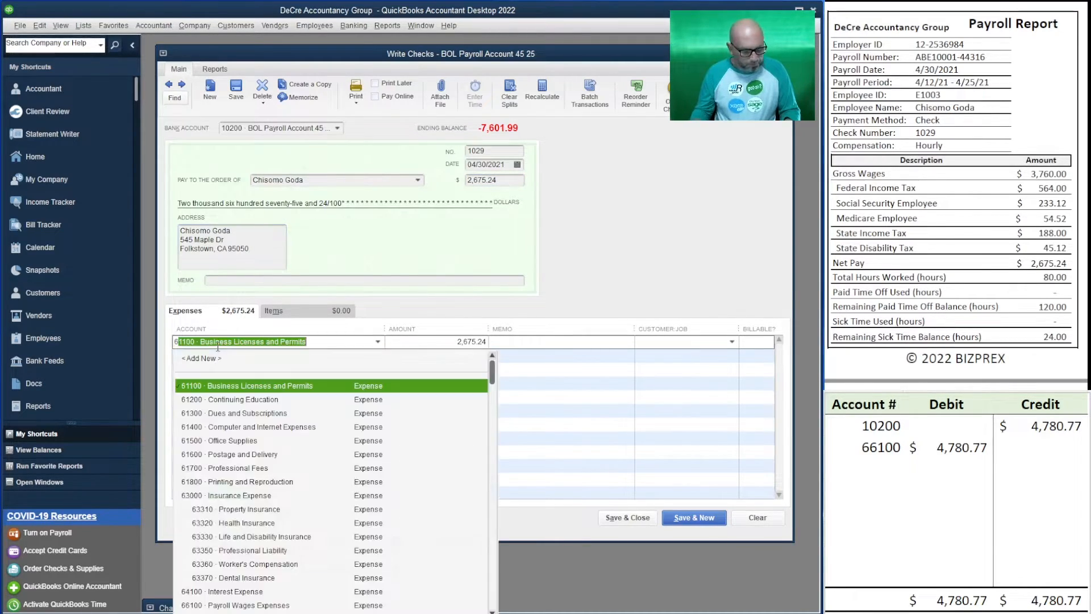
text(6100 · Payroll Wages Expenses)
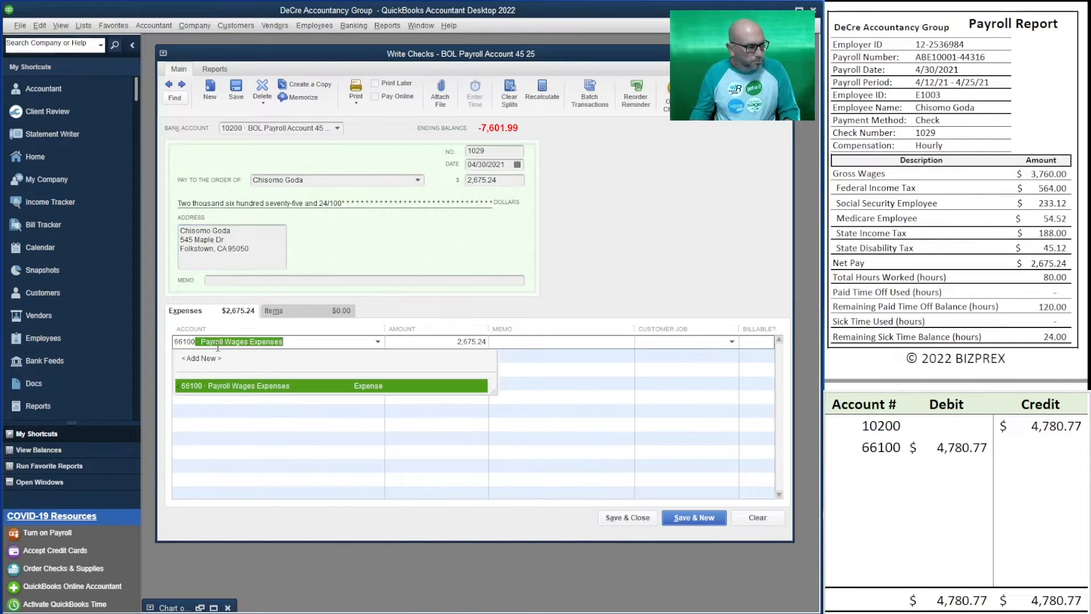
key(Tab)
key(Tab)
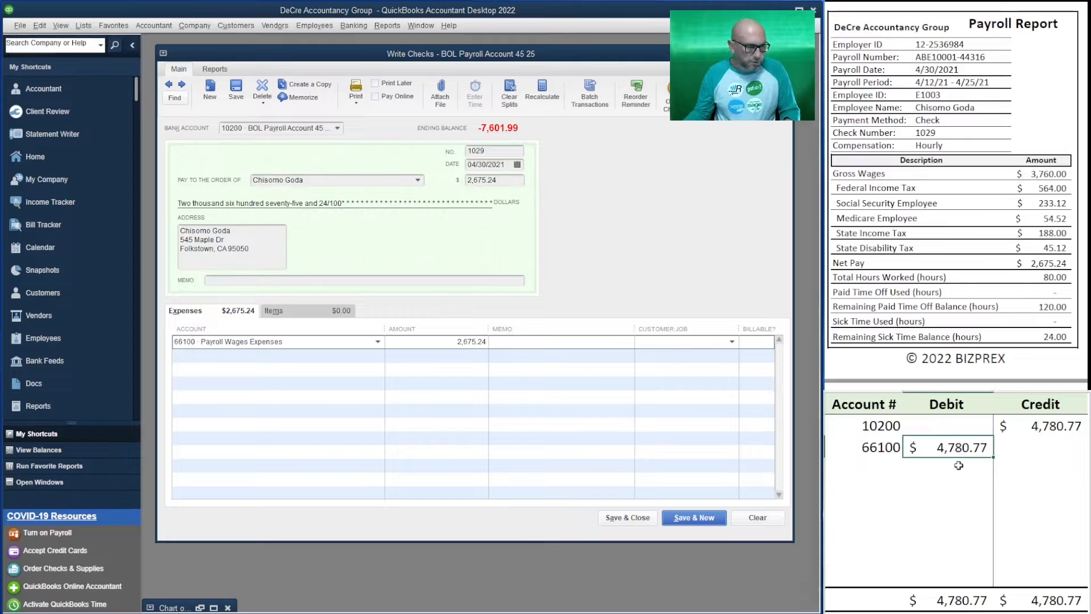
Set the worksheet's debit for account 66100 and its credit for account 10200 to 2,675.24
text(2,675.)
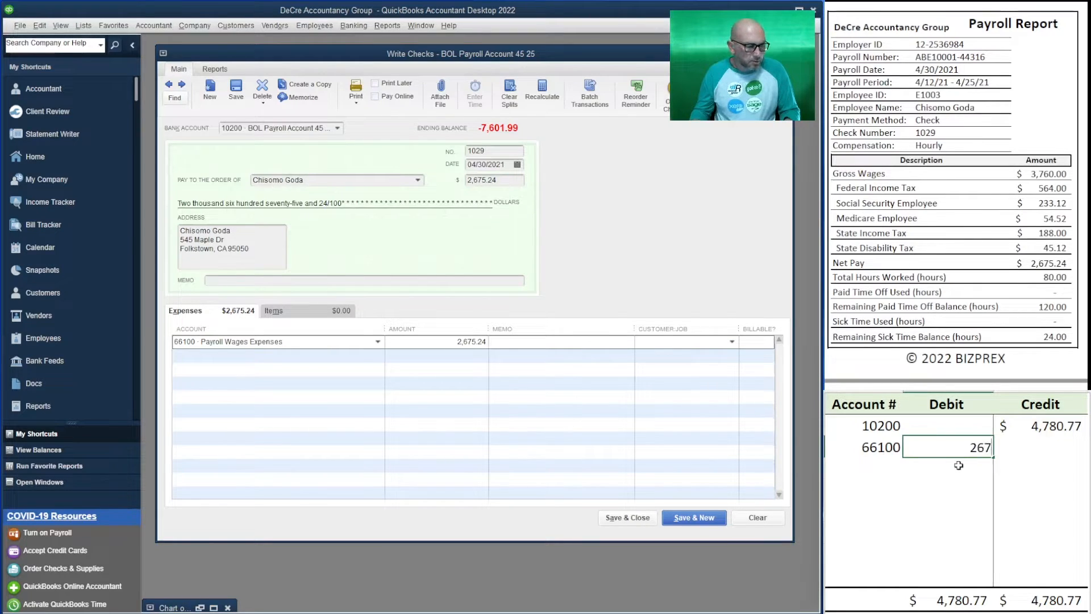
text(24)
key(Up)
key(Right)
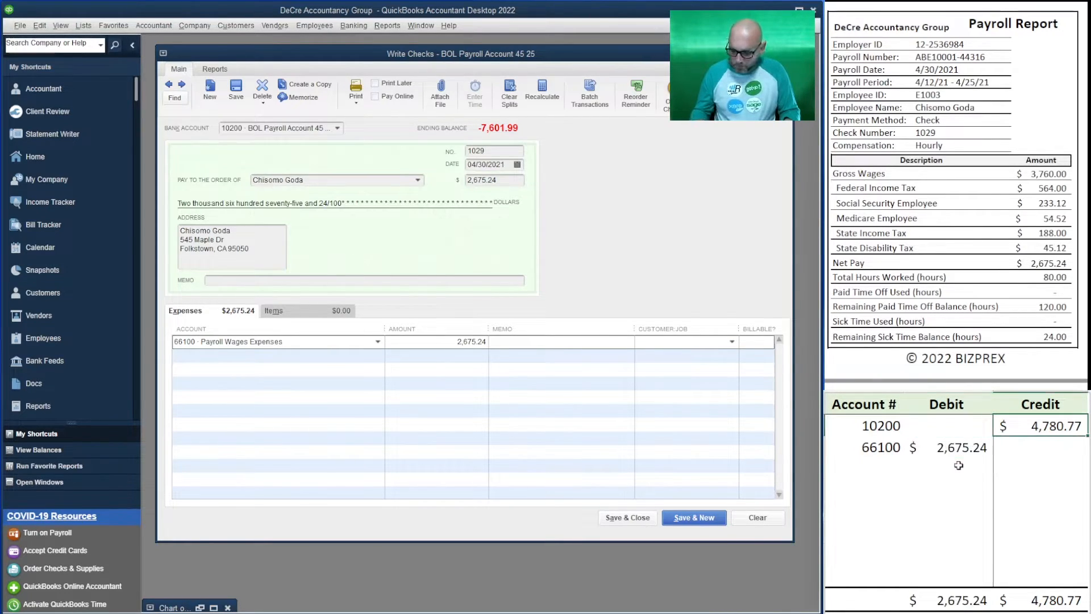
text(2,6)
text(75.24)
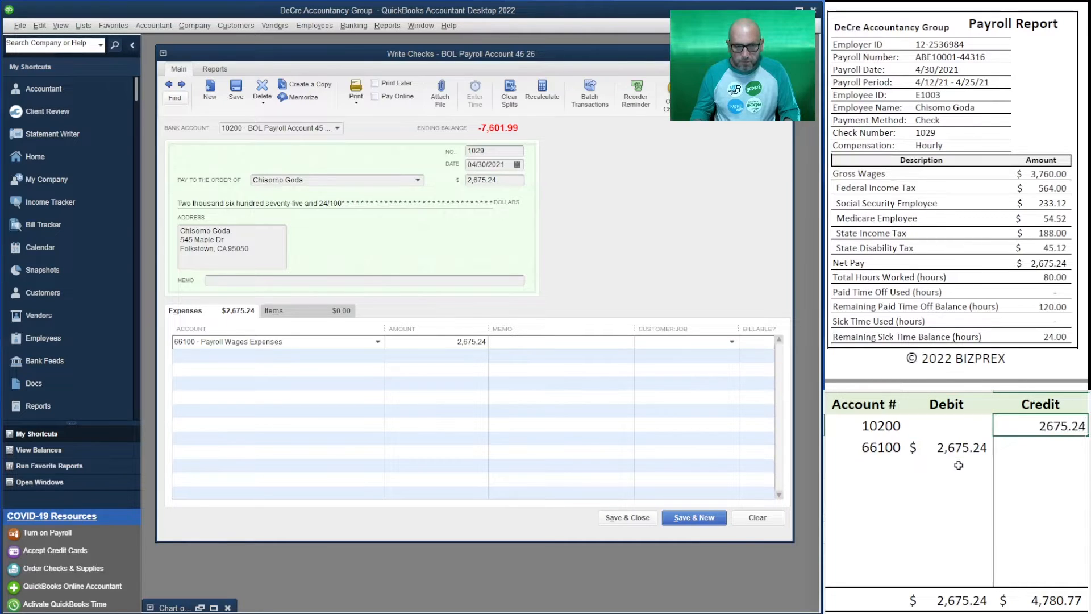
key(Return)
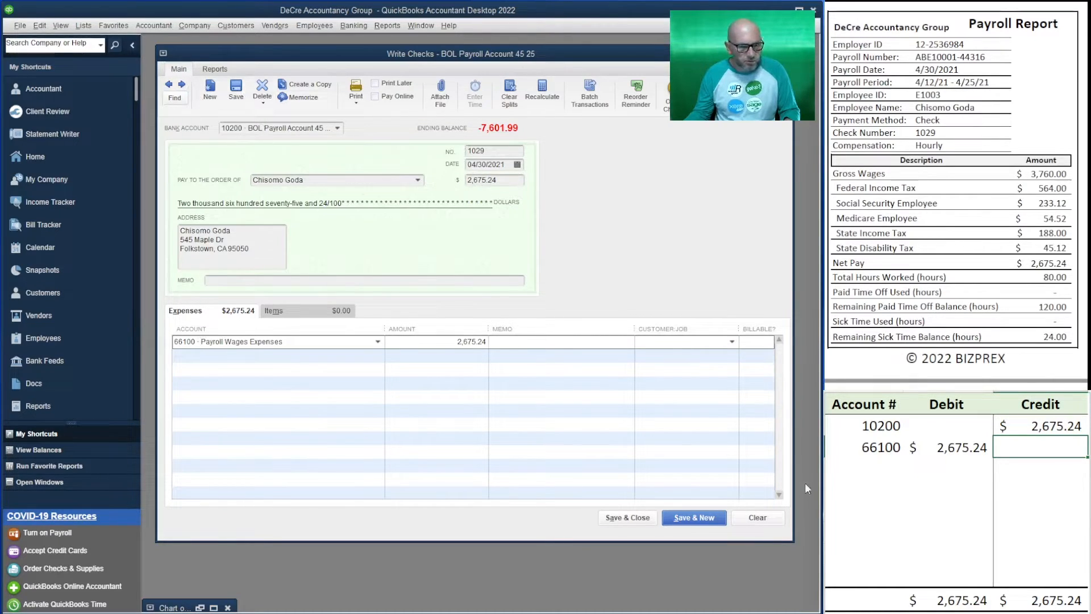
Save check 1029, then make check 1030 payable to the employee on the payroll report for 2,675.24
click(697, 519)
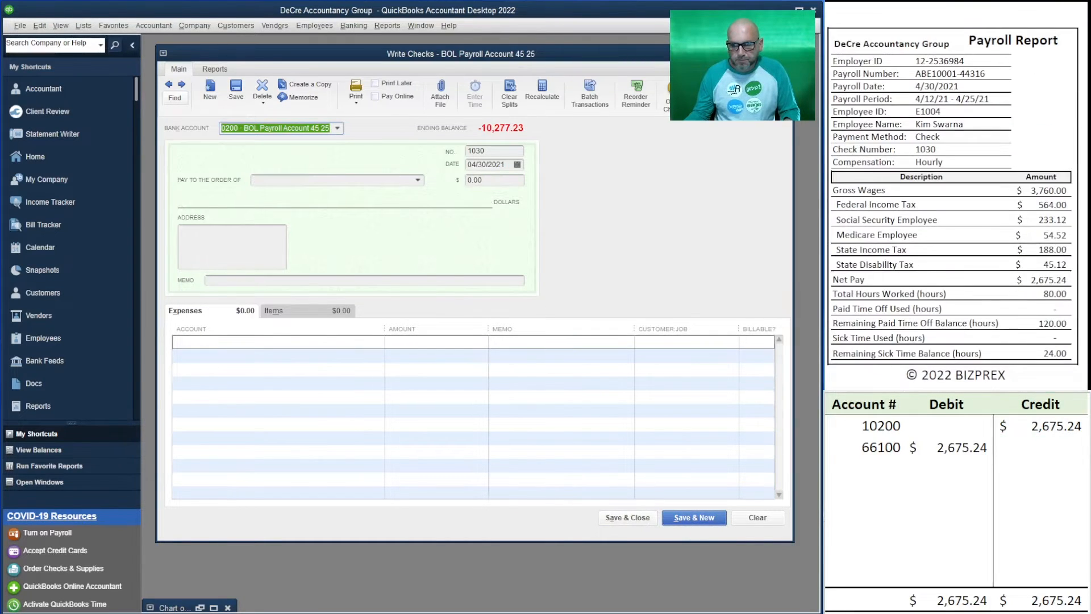
click(335, 181)
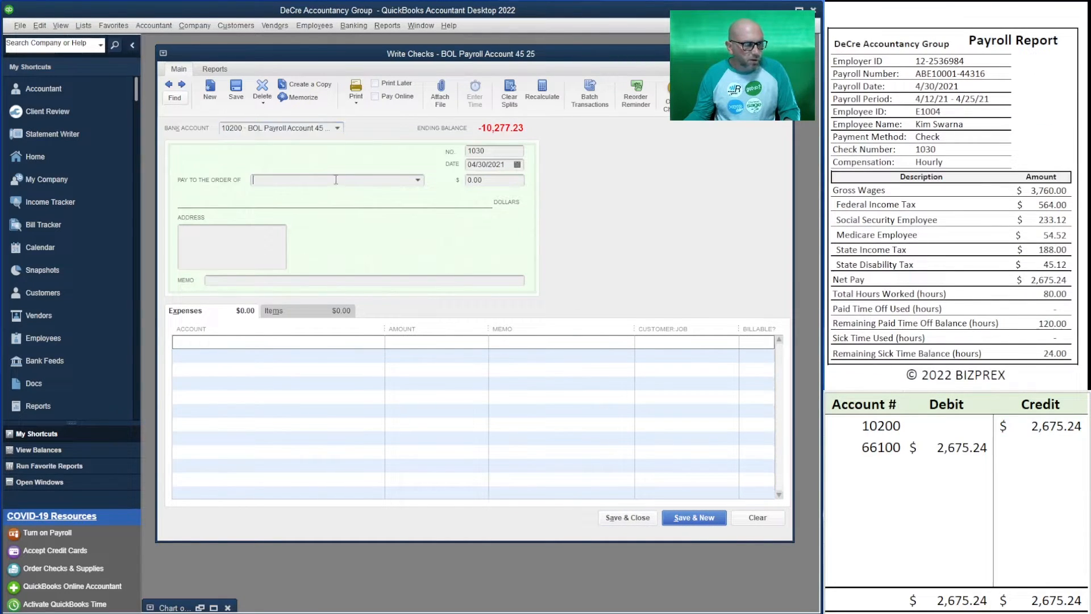
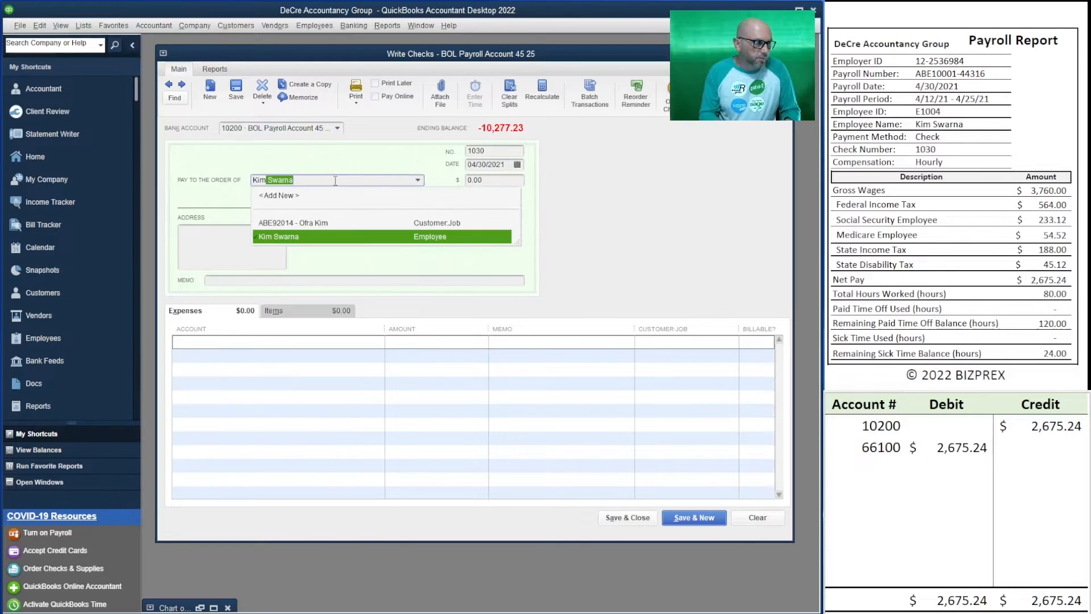
key(Tab)
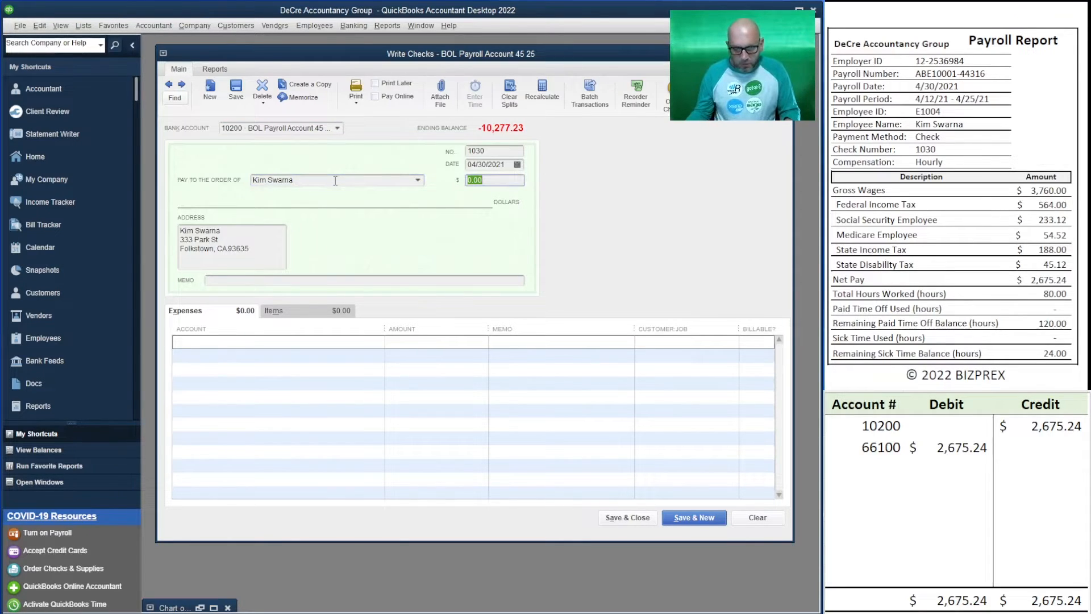
text(2675.24)
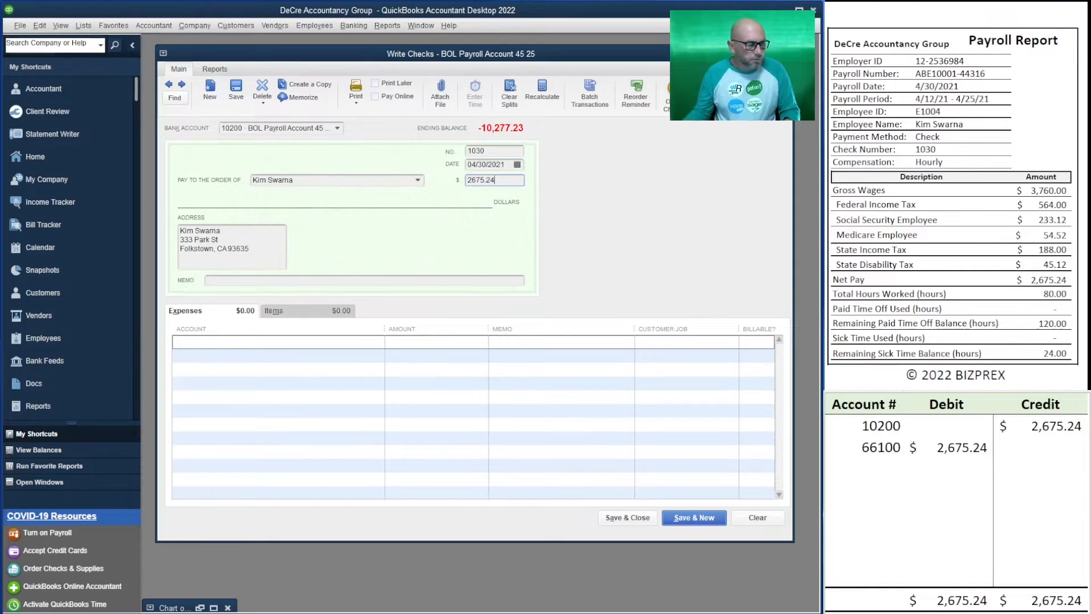
key(Tab)
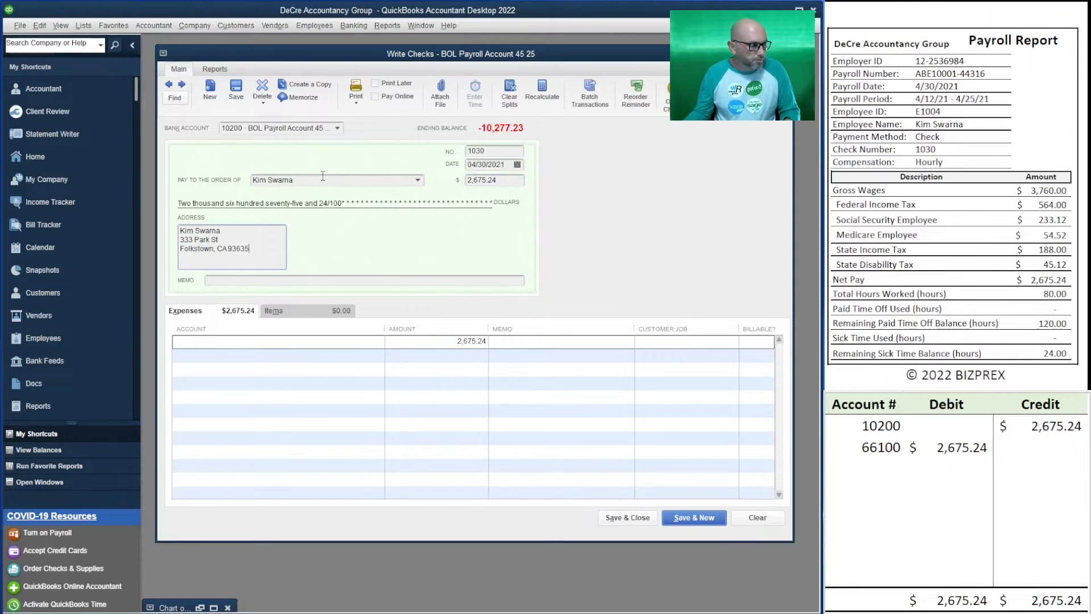
Assign check 1030's expense line to 66100 Payroll Wages Expenses, then save it and start a new check
click(238, 341)
text(66100 · Payroll Wages Expenses)
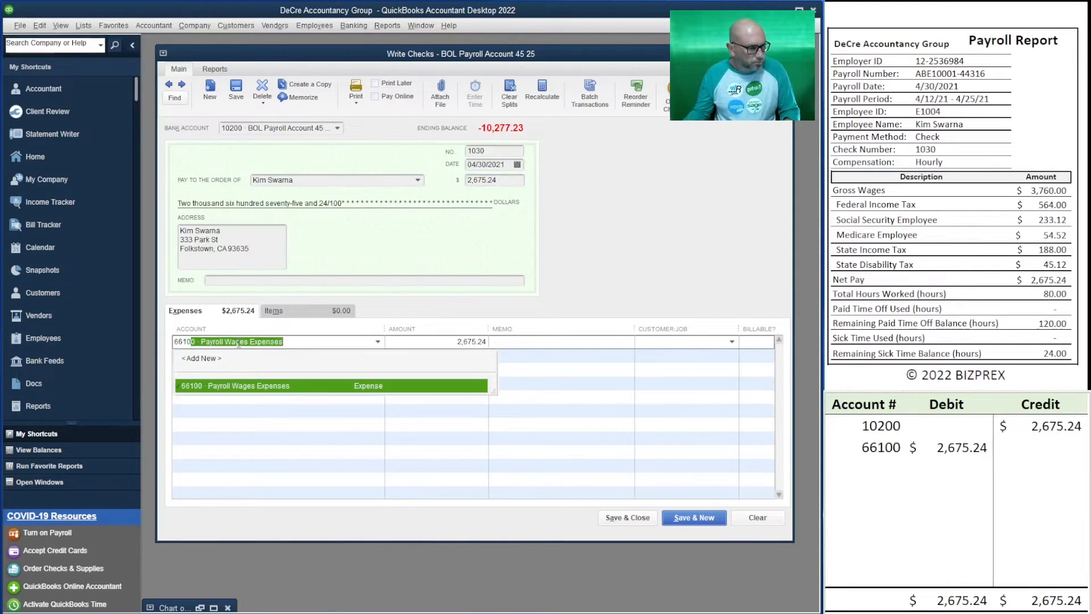
key(Tab)
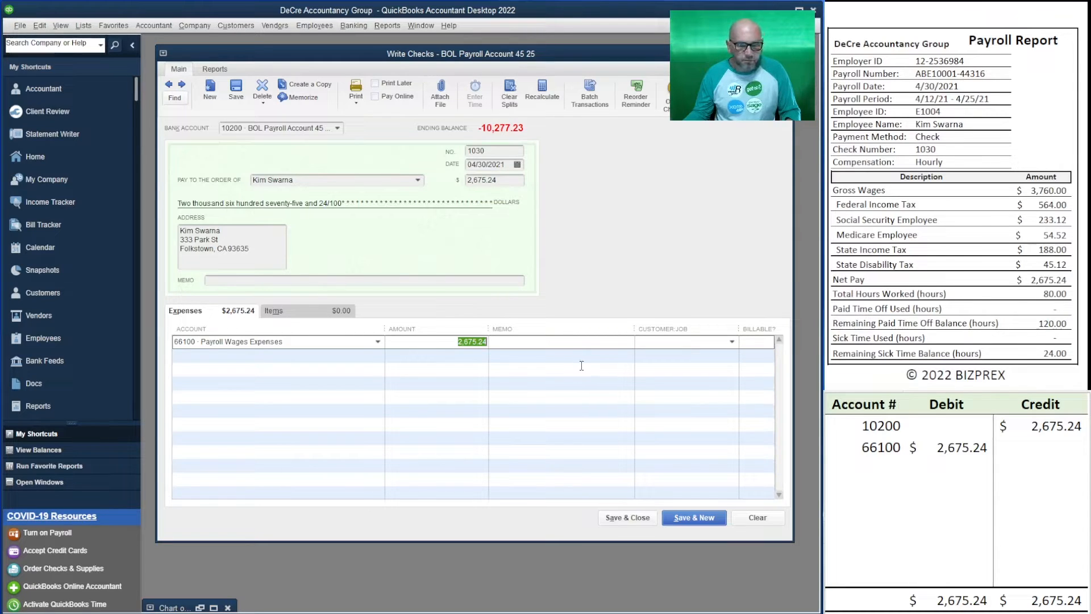
click(694, 517)
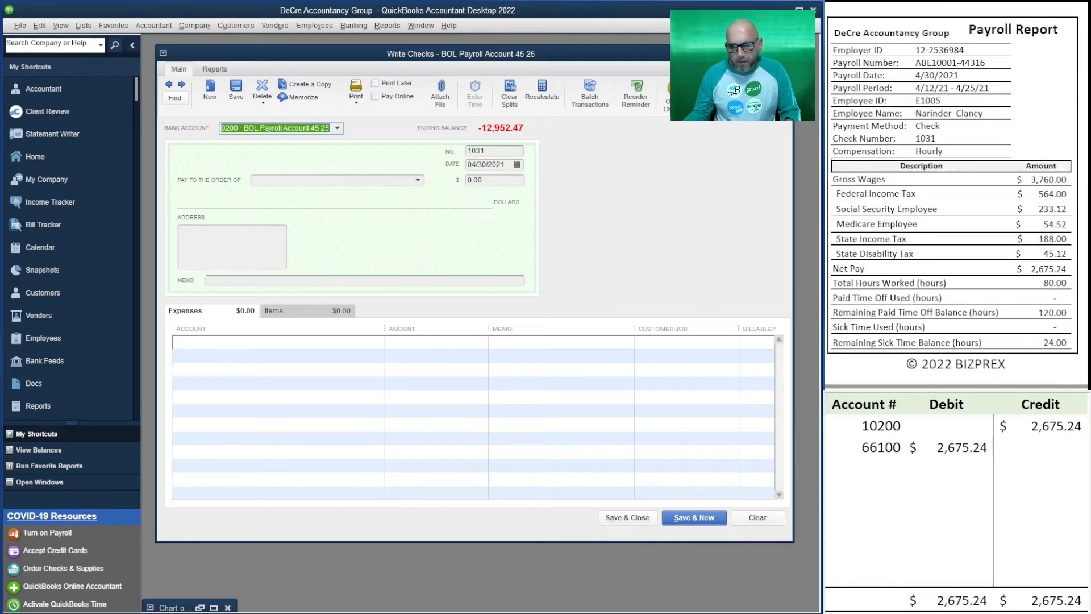
Make check 1031 payable to the employee named on the payroll report for 2,675.24
click(280, 182)
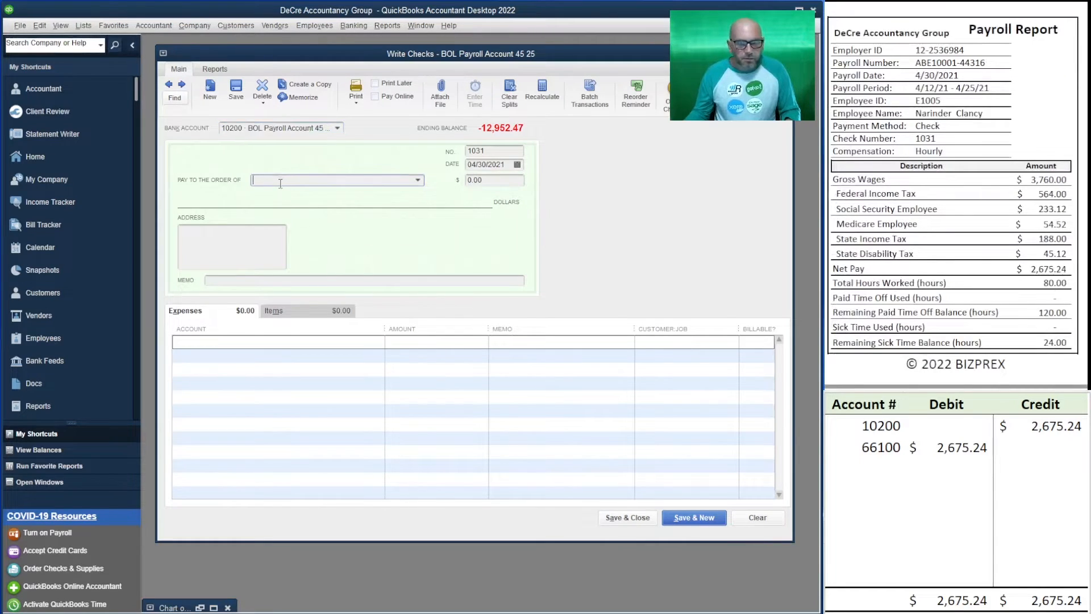
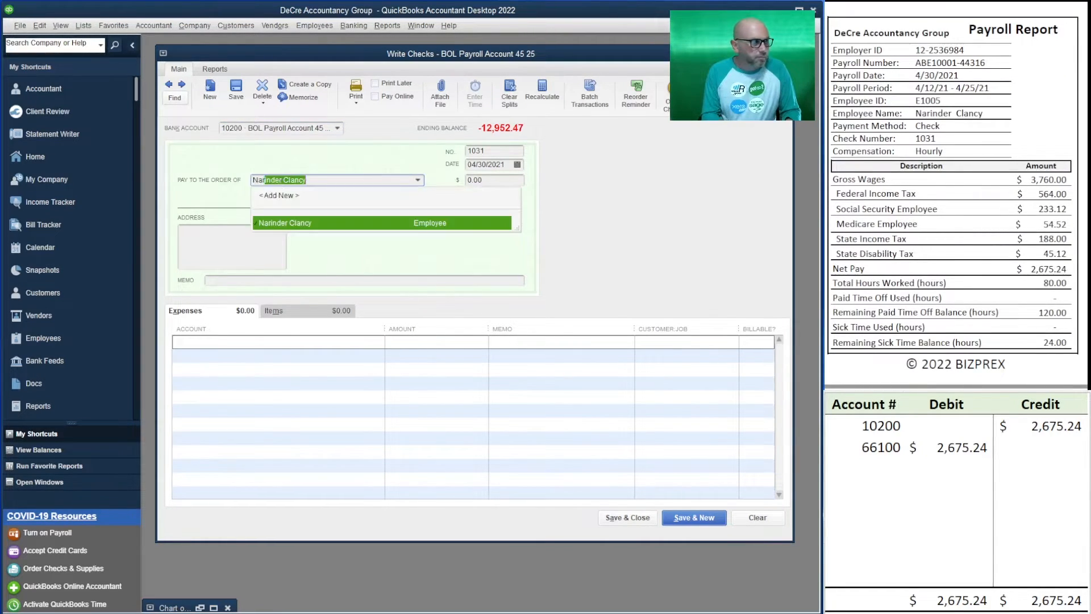
key(Tab)
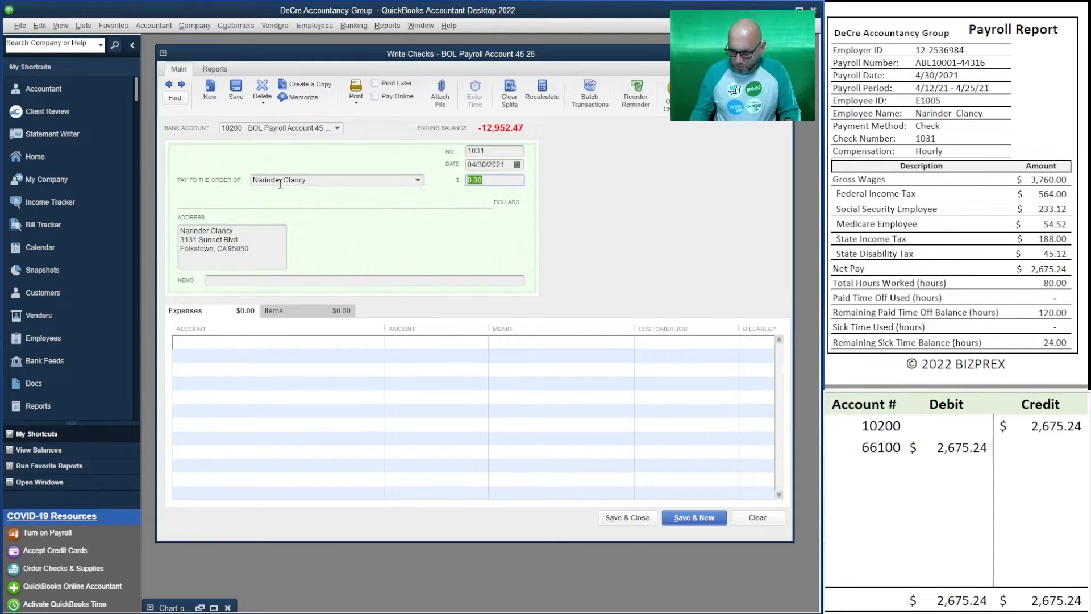
text(2,6)
text(75.2)
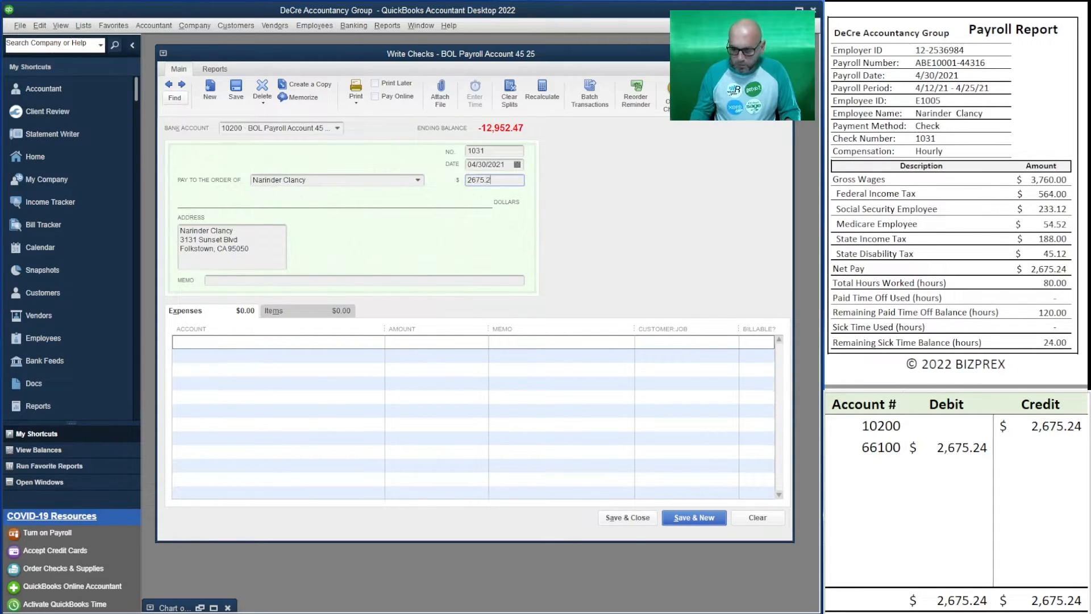
text(4)
key(Tab)
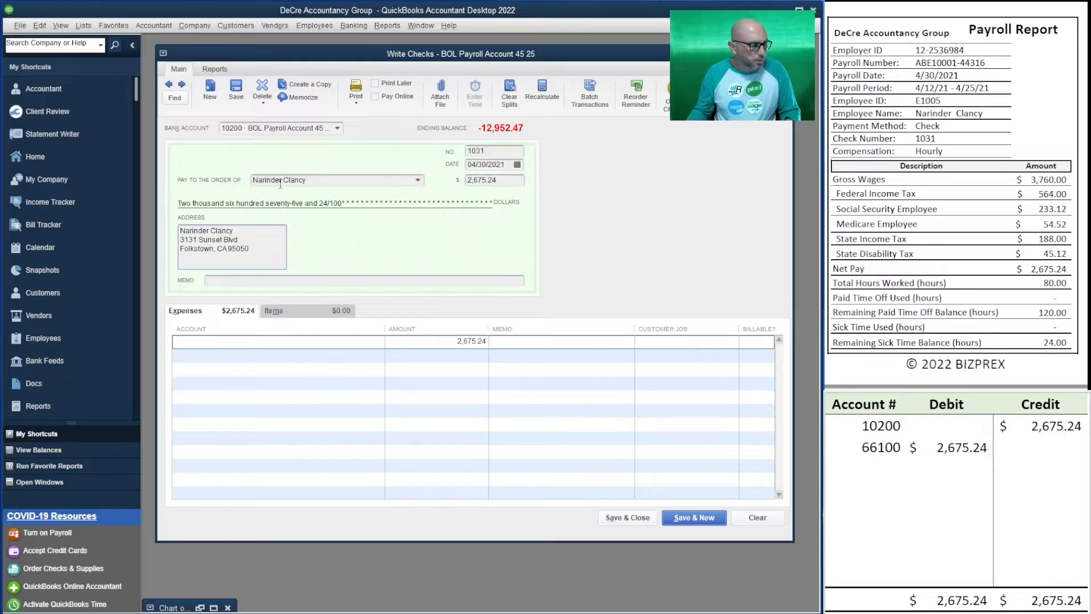
Assign check 1031's expense line to 66100 Payroll Wages Expenses, then save it and start a new check
click(219, 343)
text(66100 · Payroll Wages Expenses)
key(Tab)
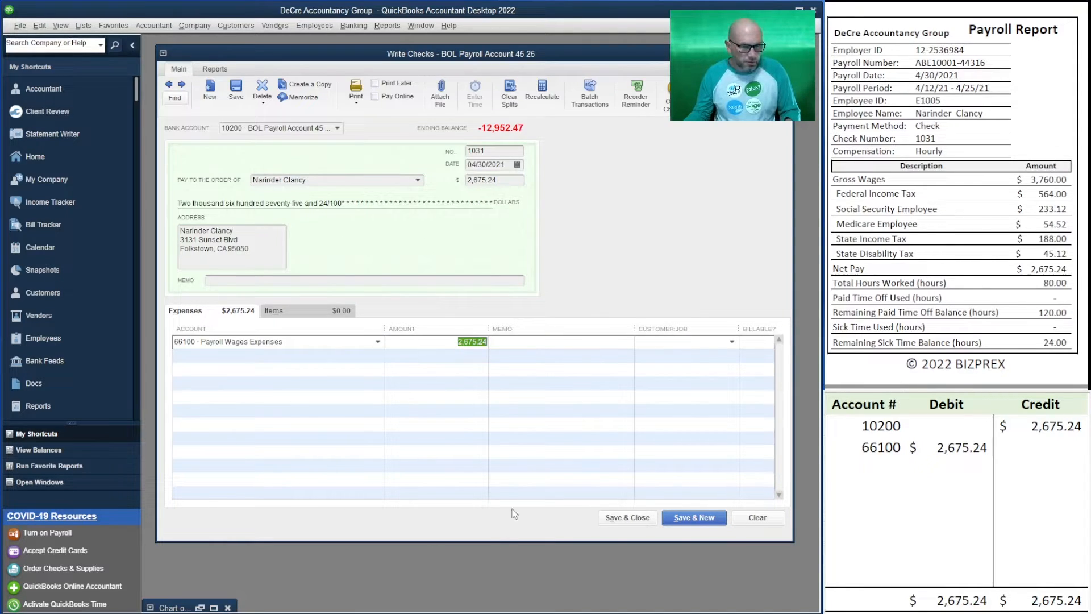
click(698, 519)
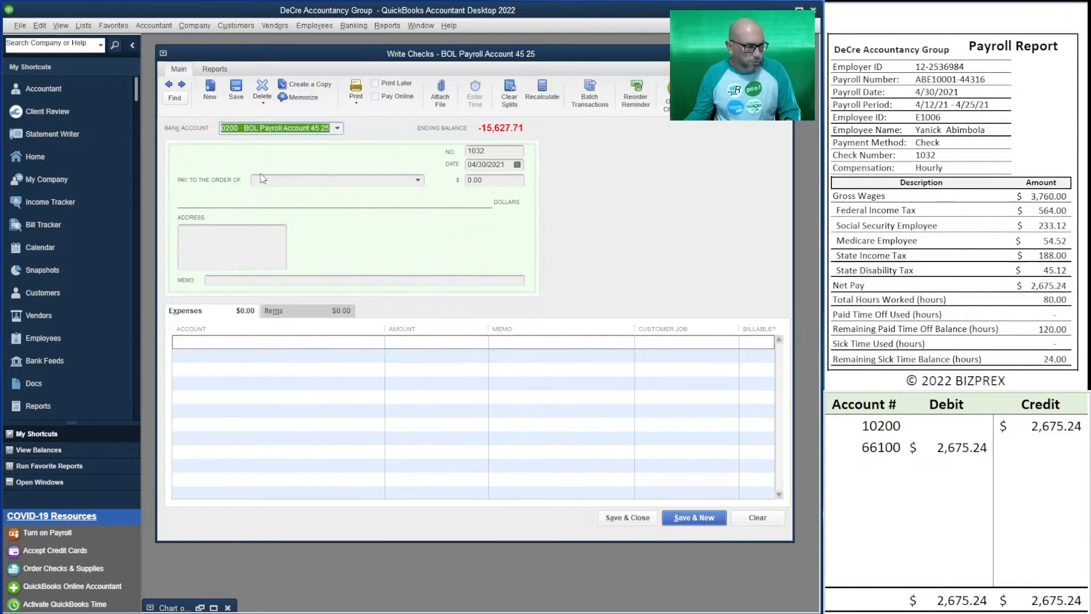
Make check 1032 payable to the employee named on its payroll report for 2,675.24
click(329, 179)
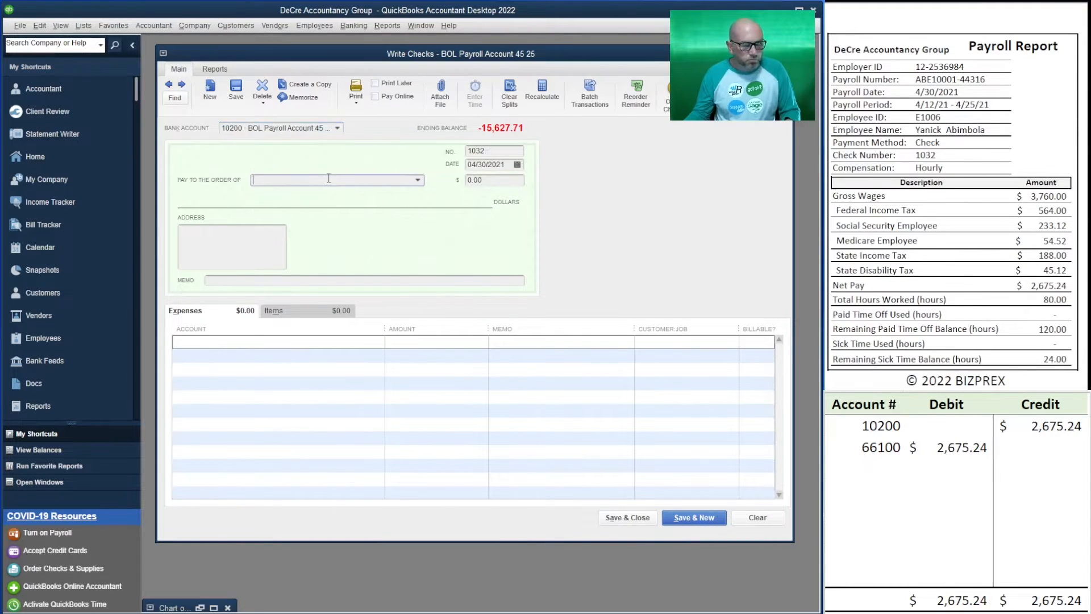
key(Tab)
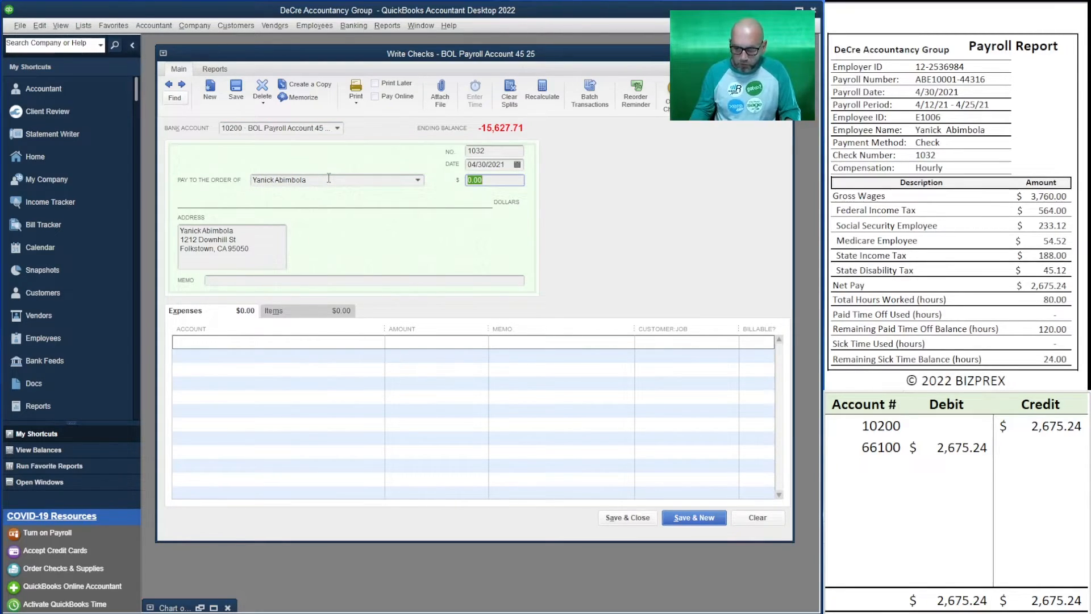
text(2)
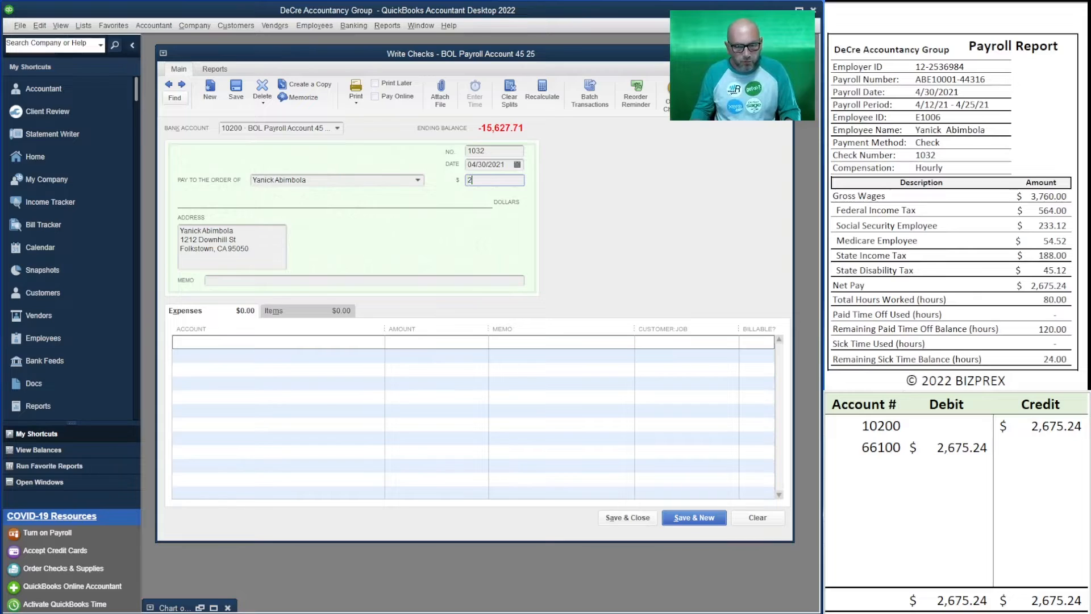
text(,675.24)
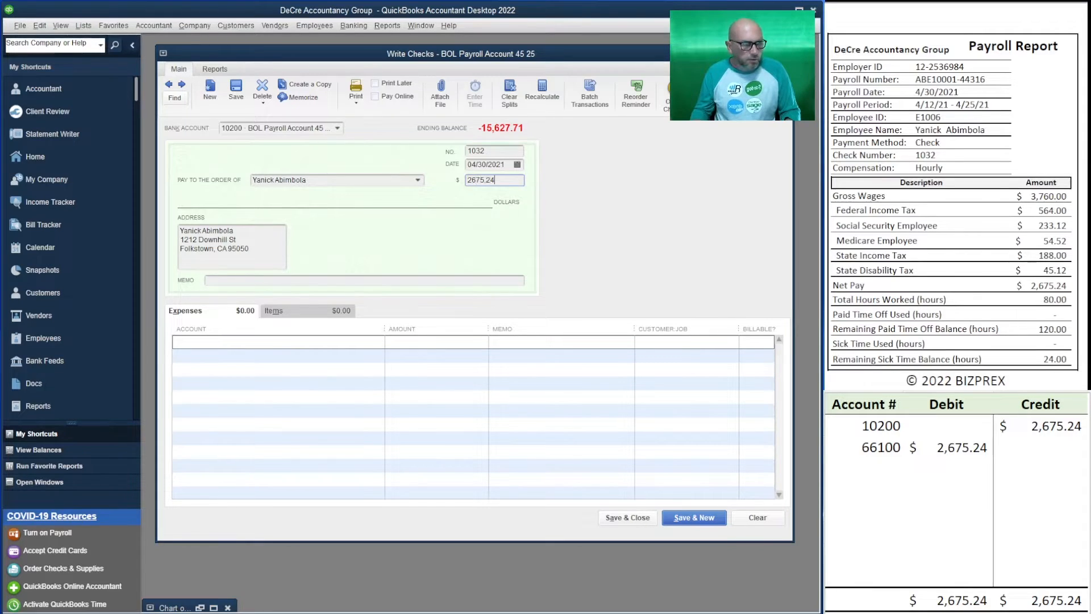
key(Tab)
Assign check 1032's expense line to 66100 Payroll Wages Expenses, then save it and start a new check
click(223, 340)
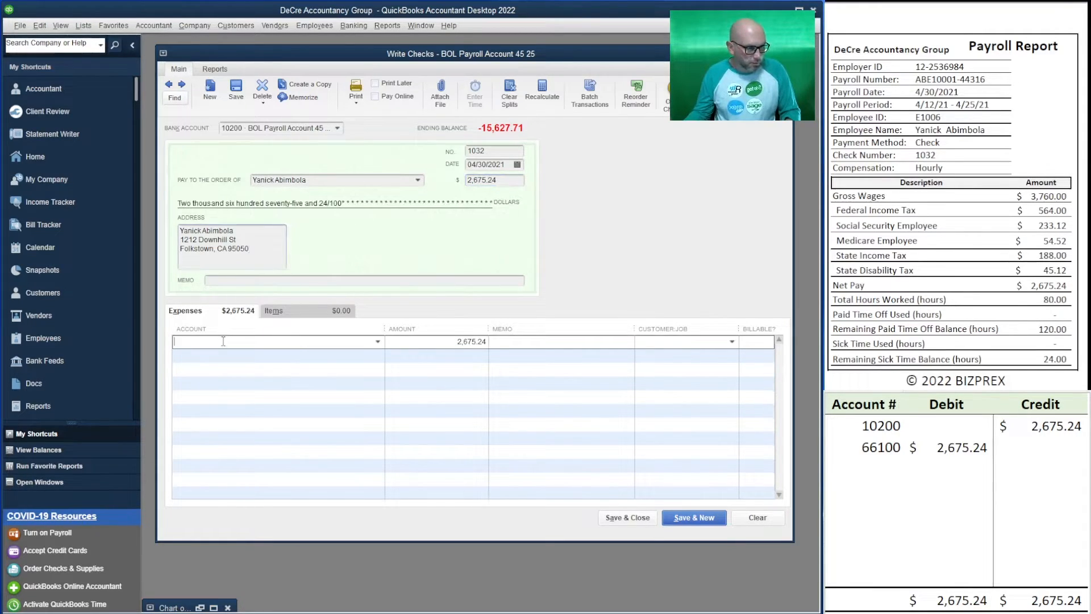
text(66100 · Payroll Wages Expenses)
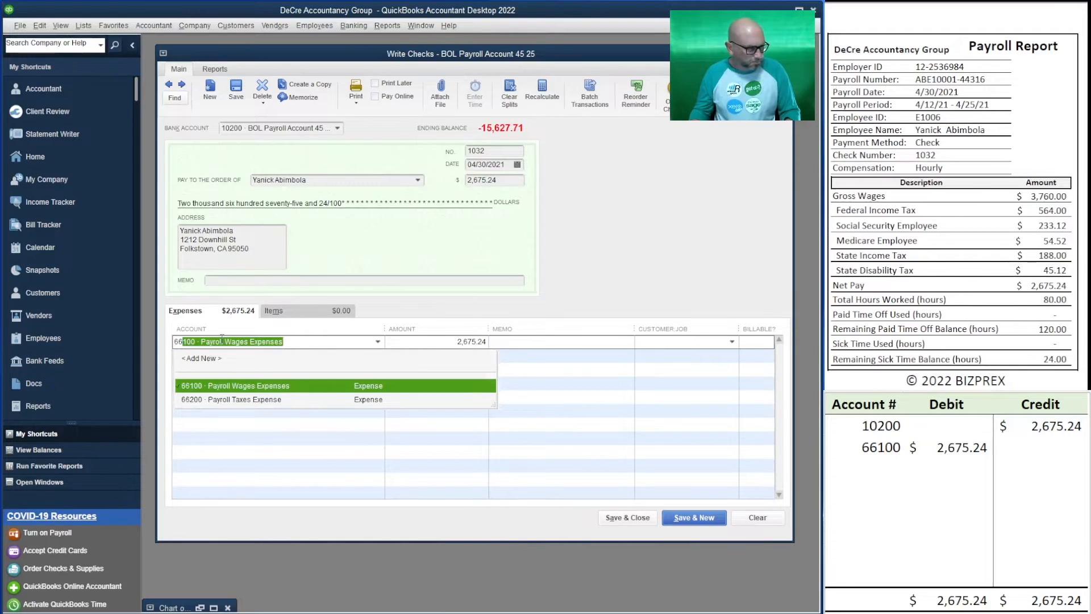
key(Tab)
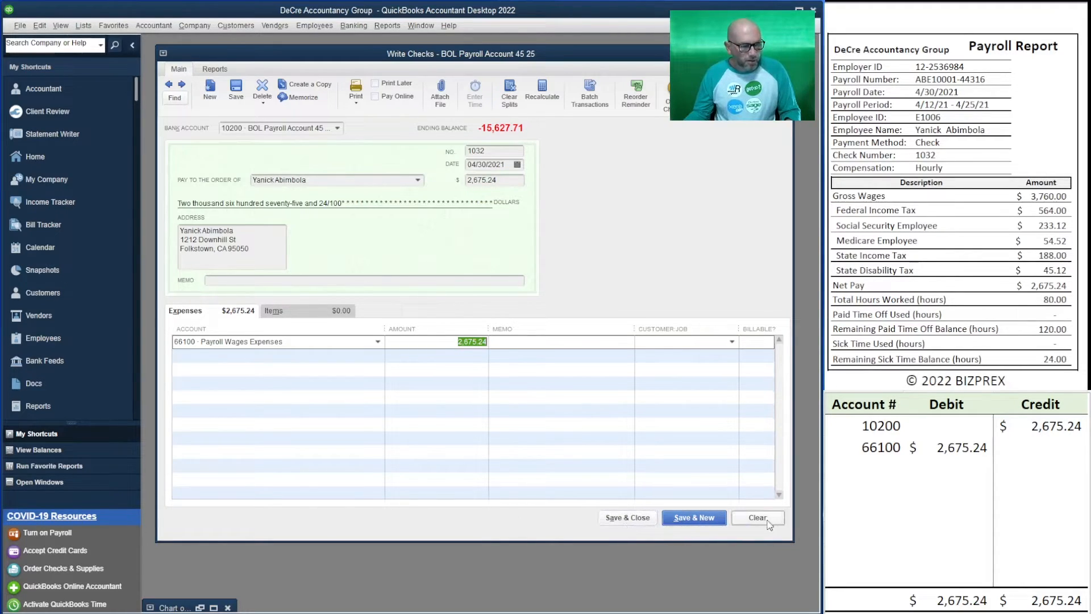
click(693, 518)
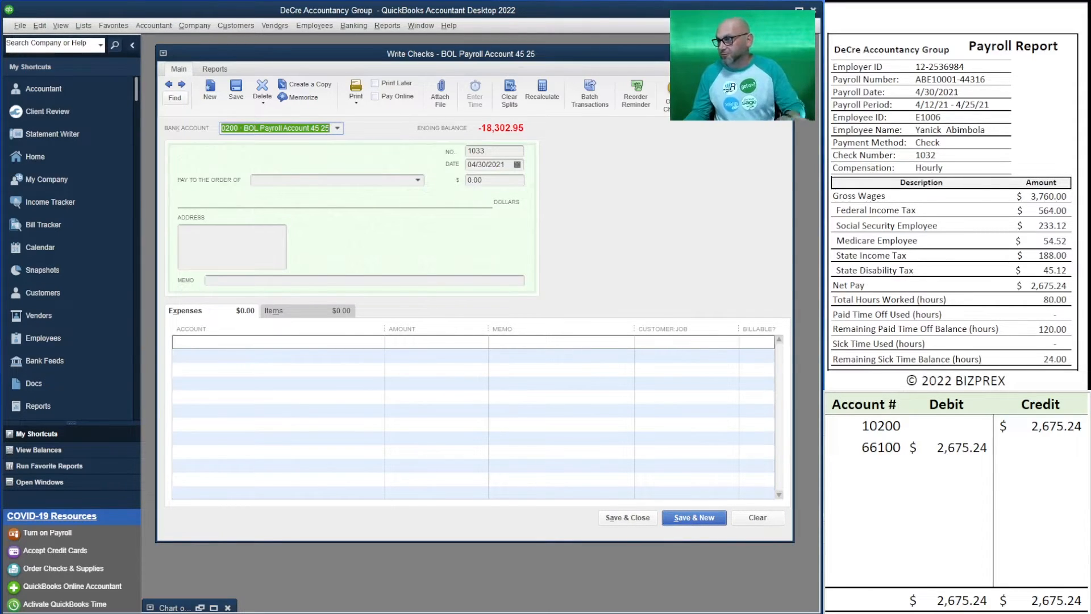
Clear the 10200 and 66100 entries from the debit and credit worksheet
drag(1047, 447, 875, 428)
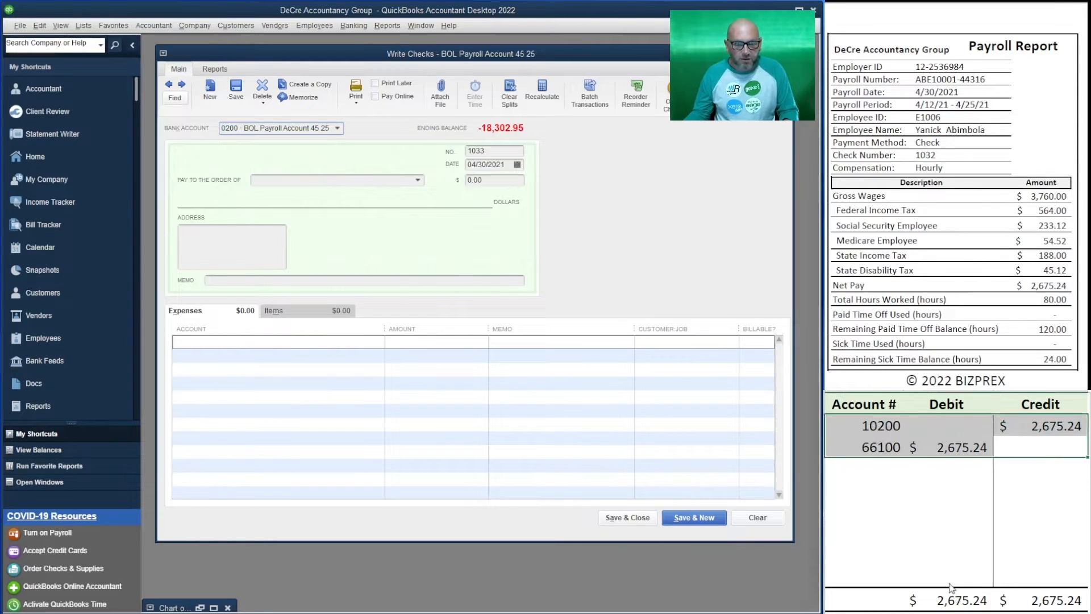
key(Delete)
click(851, 418)
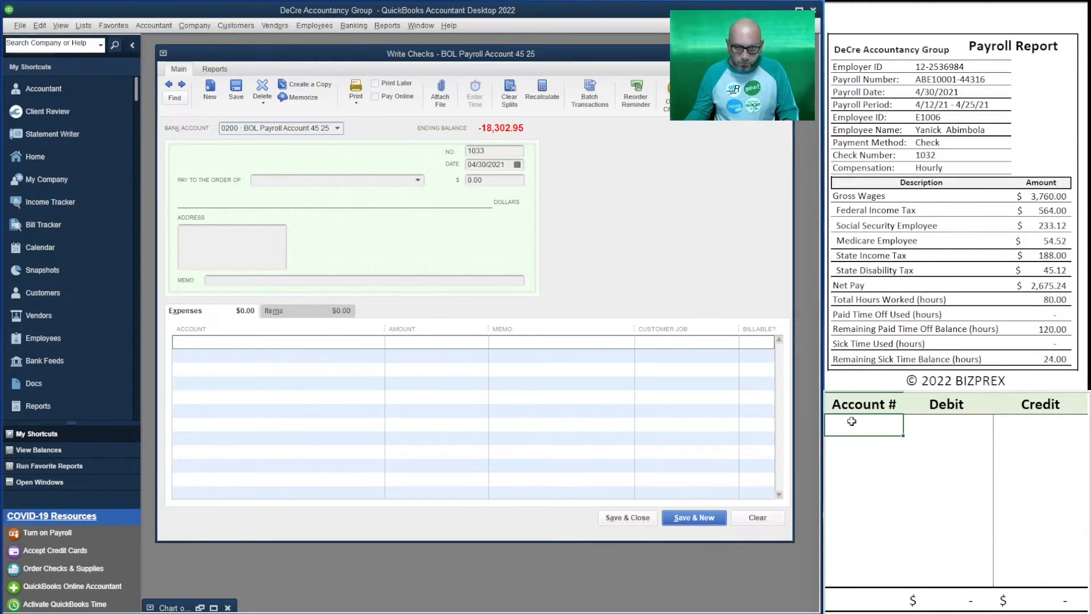
Review the 4/30/2021 payroll summary and employee payroll reports, and find the Bank of Lakes funds transfer receipt
scroll(955, 114, down, 5)
scroll(955, 114, up, 2)
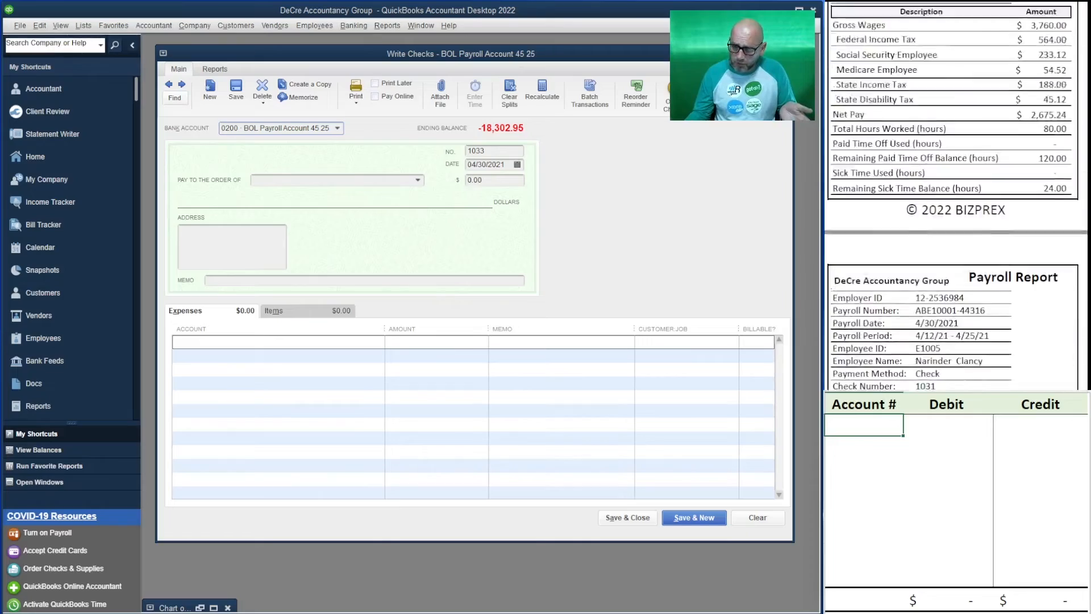
scroll(954, 227, down, 10)
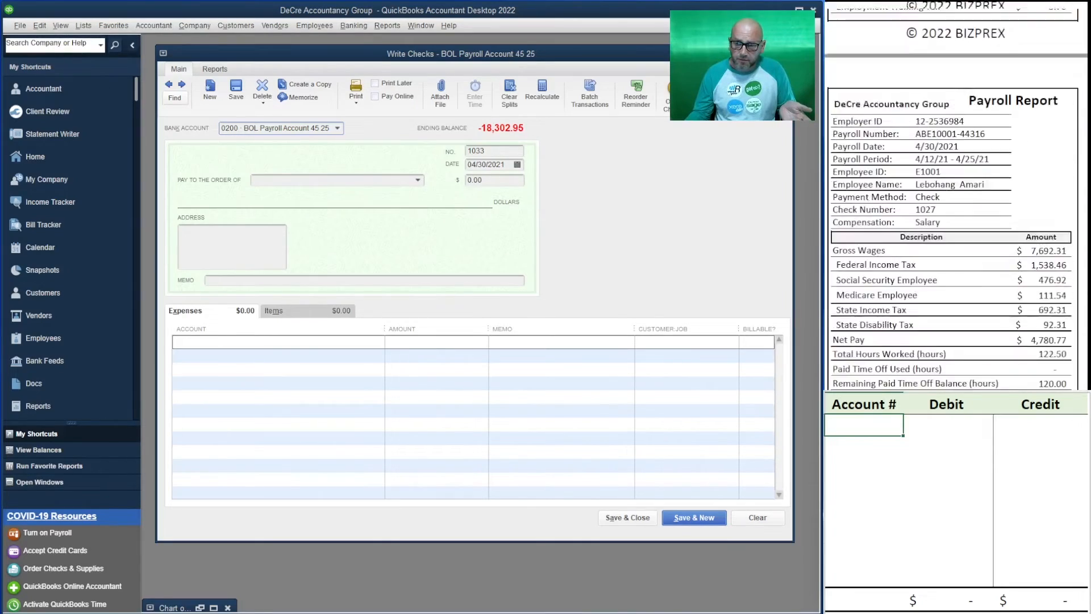
scroll(955, 228, down, 12)
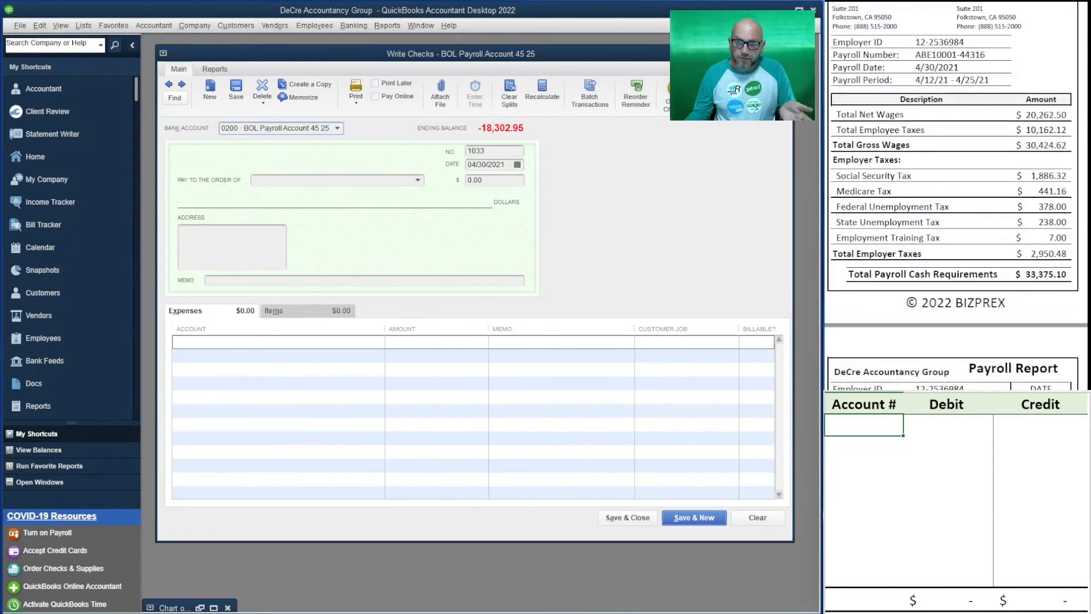
scroll(955, 171, down, 5)
scroll(955, 170, up, 6)
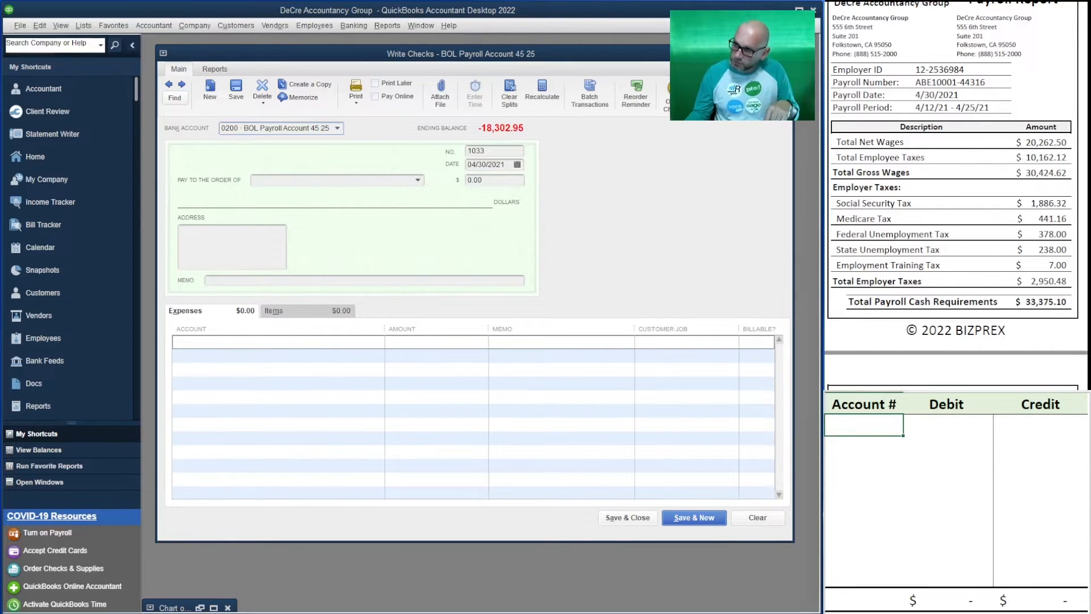
scroll(954, 199, down, 15)
scroll(955, 199, down, 20)
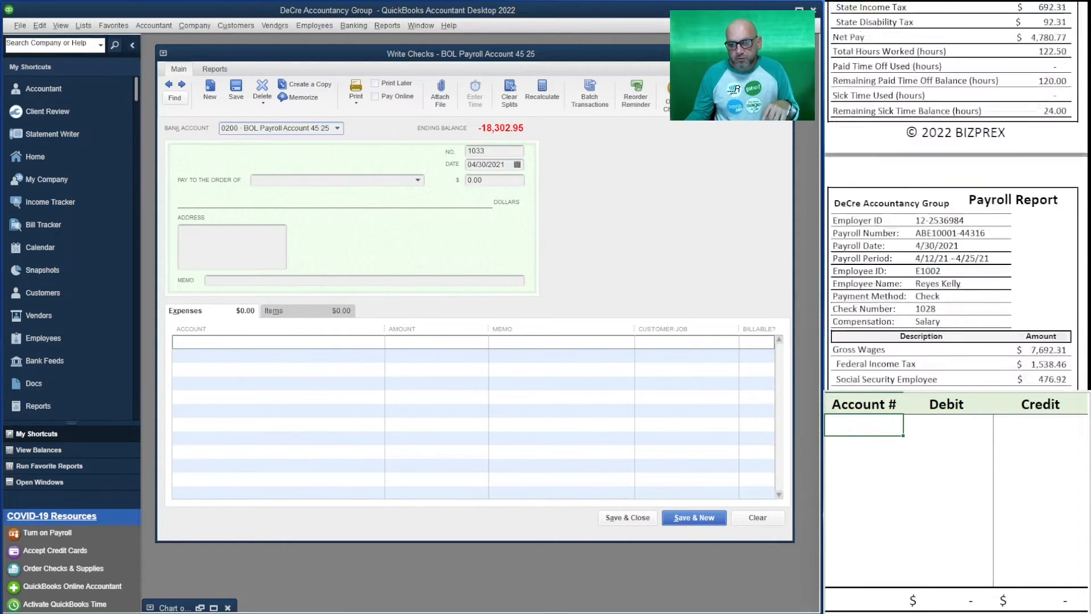
scroll(954, 199, down, 15)
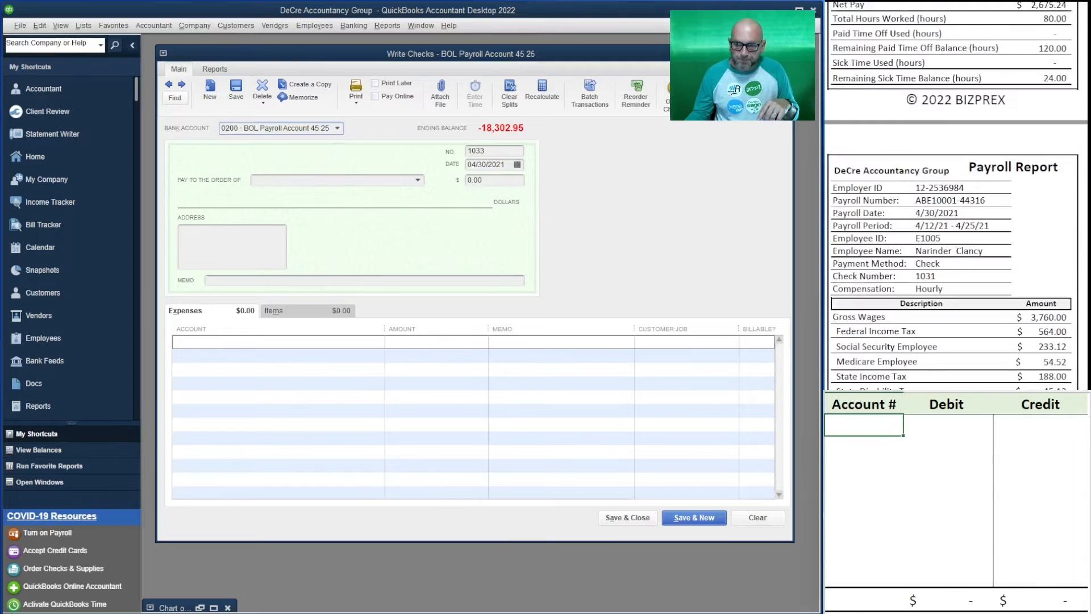
scroll(954, 199, down, 4)
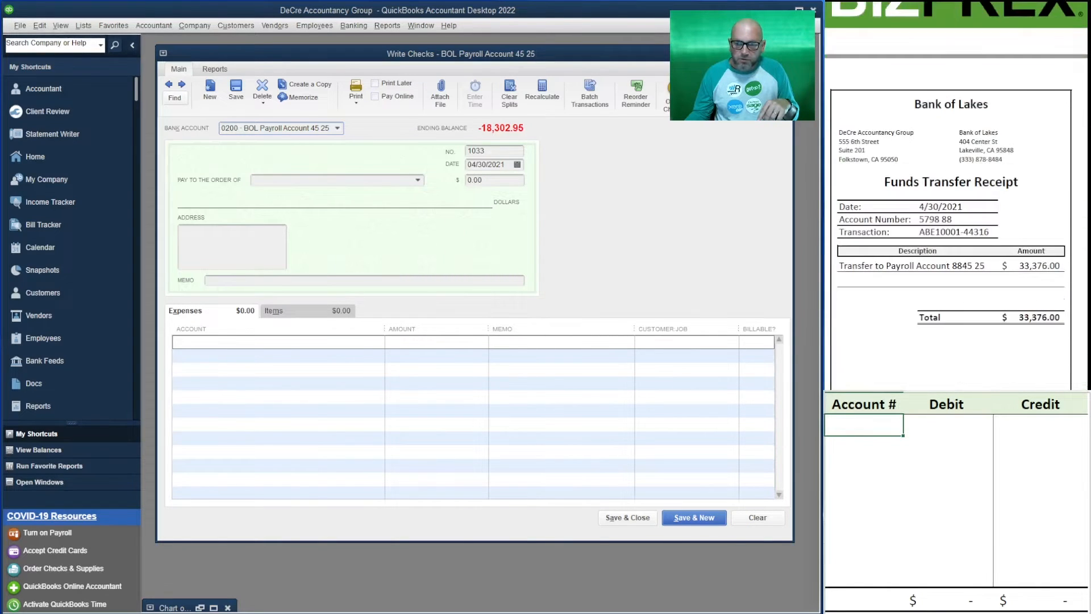
scroll(954, 199, down, 1)
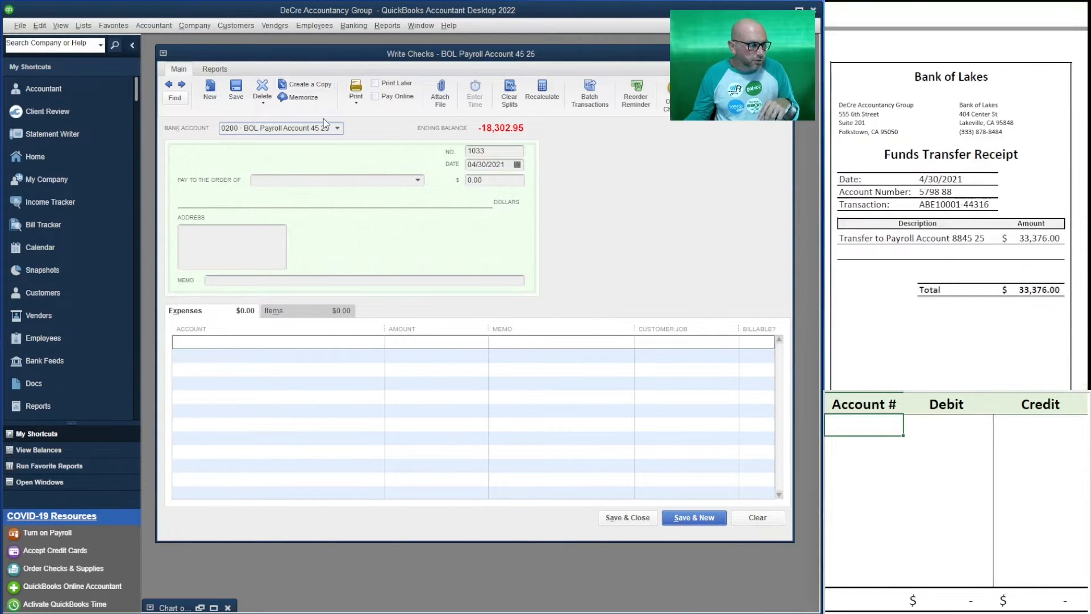
Switch the new check's bank account to 10100 BOL General Account and dismiss the default-account notice
click(337, 129)
click(296, 171)
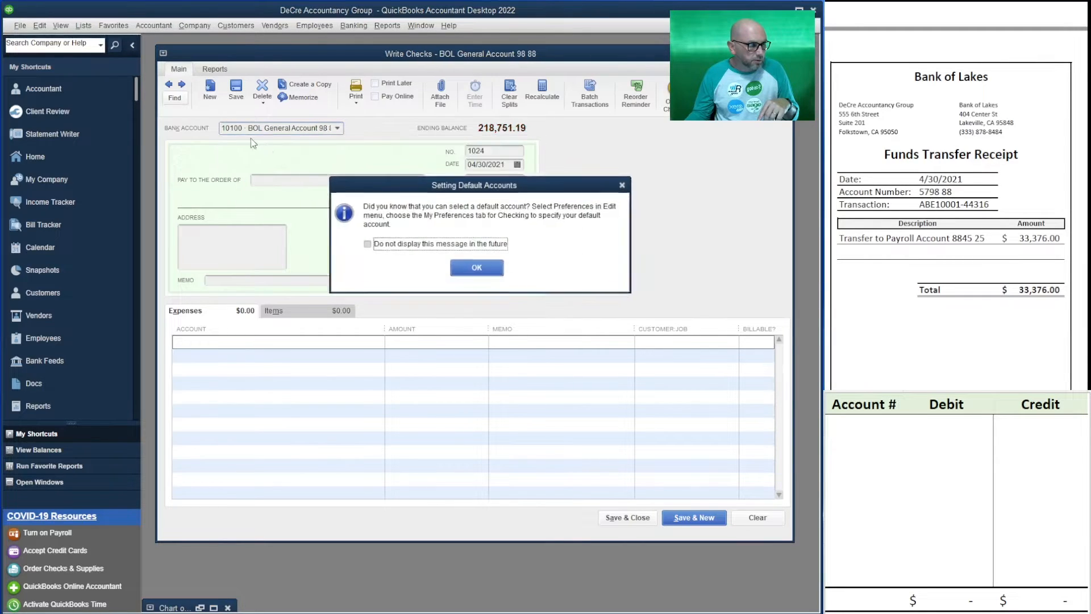
click(473, 269)
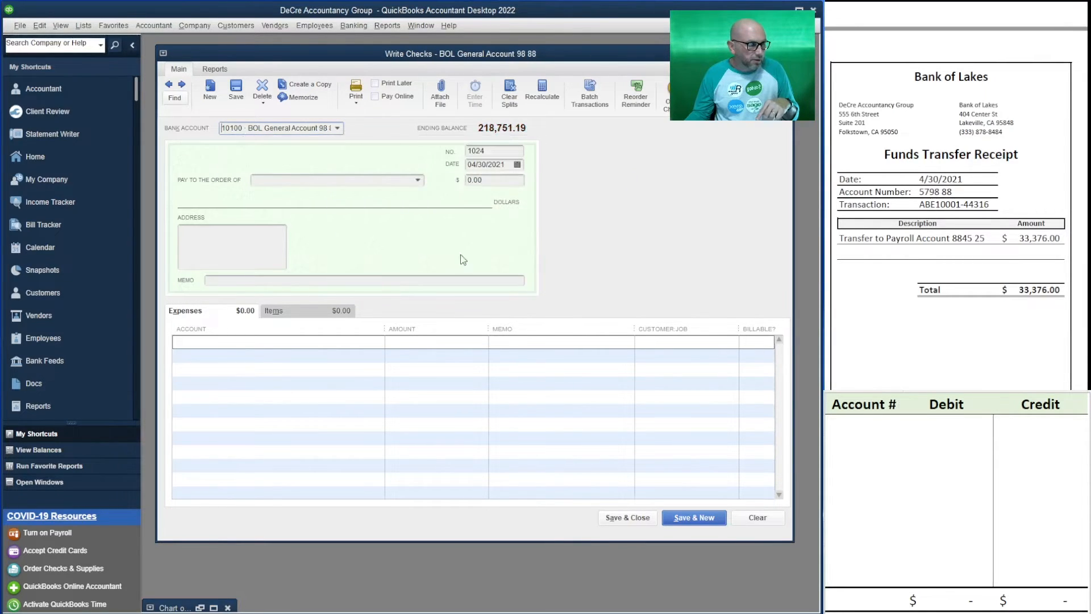
Replace the check number with the last part of the transaction number copied from the funds transfer receipt
click(500, 152)
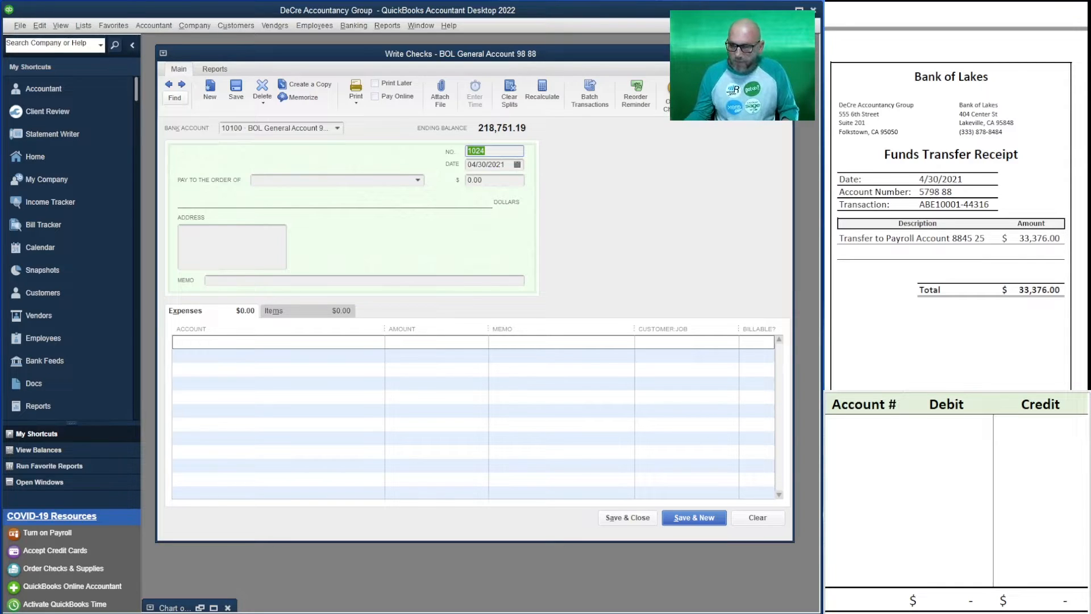
drag(992, 205, 956, 203)
key(ctrl+c)
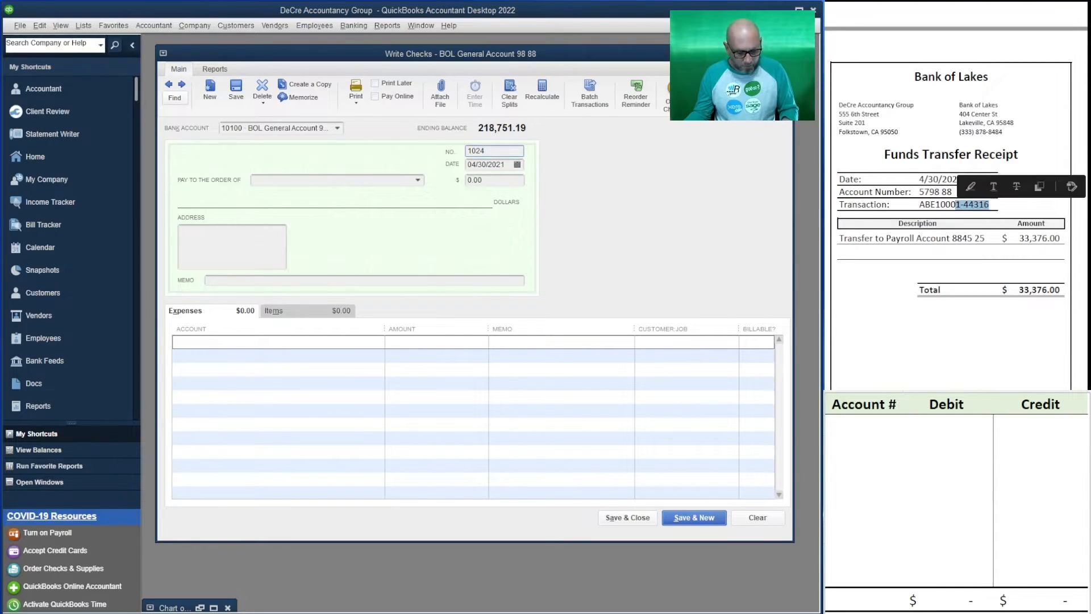
click(507, 152)
key(ctrl+v)
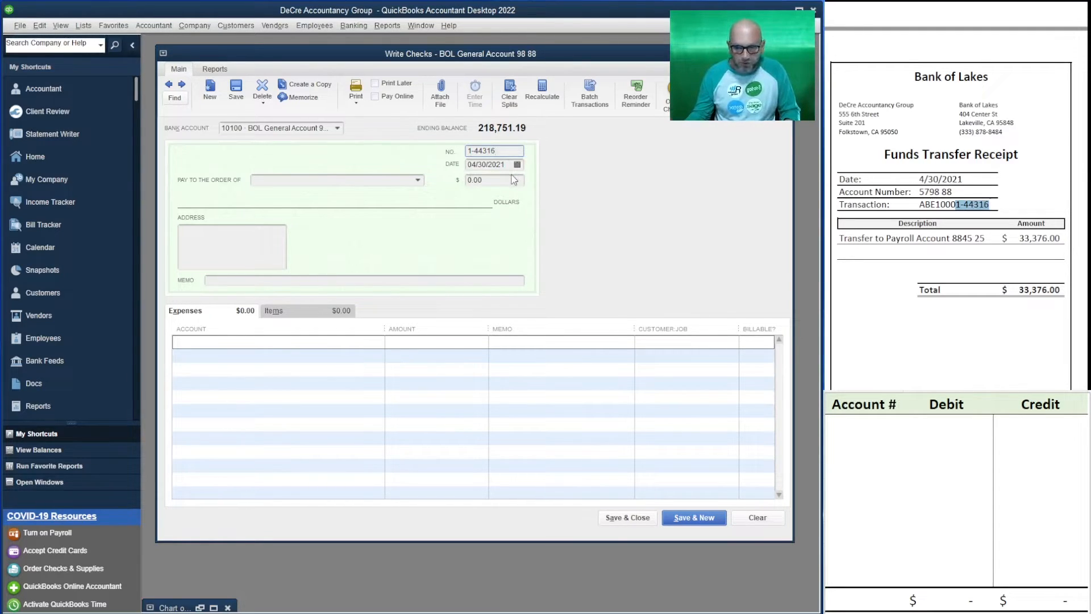
Set the check amount to 33,376.00 for the transfer to the payroll account
click(490, 179)
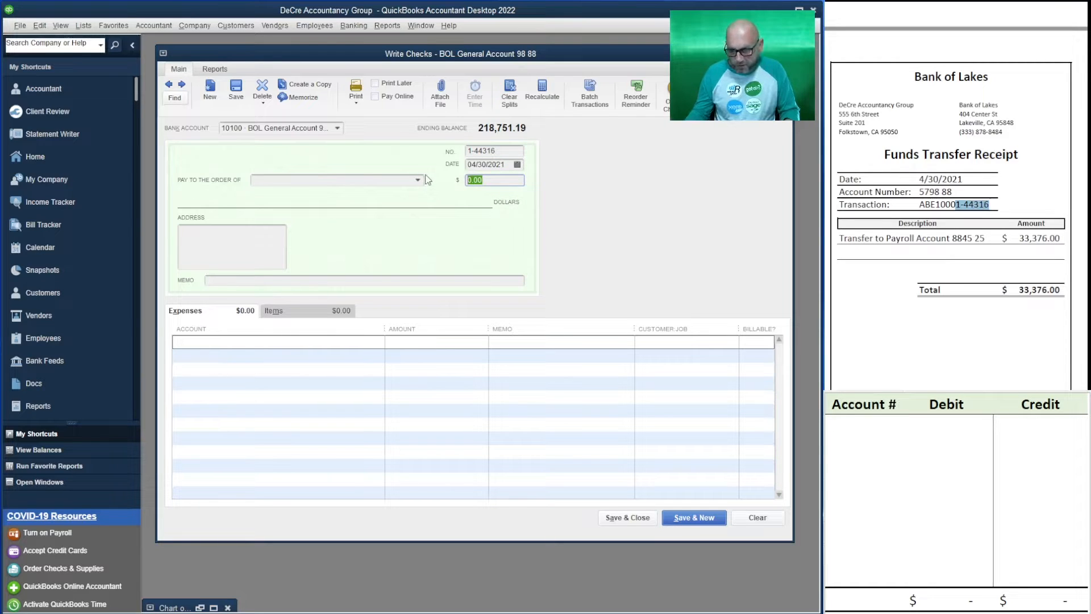
text(33)
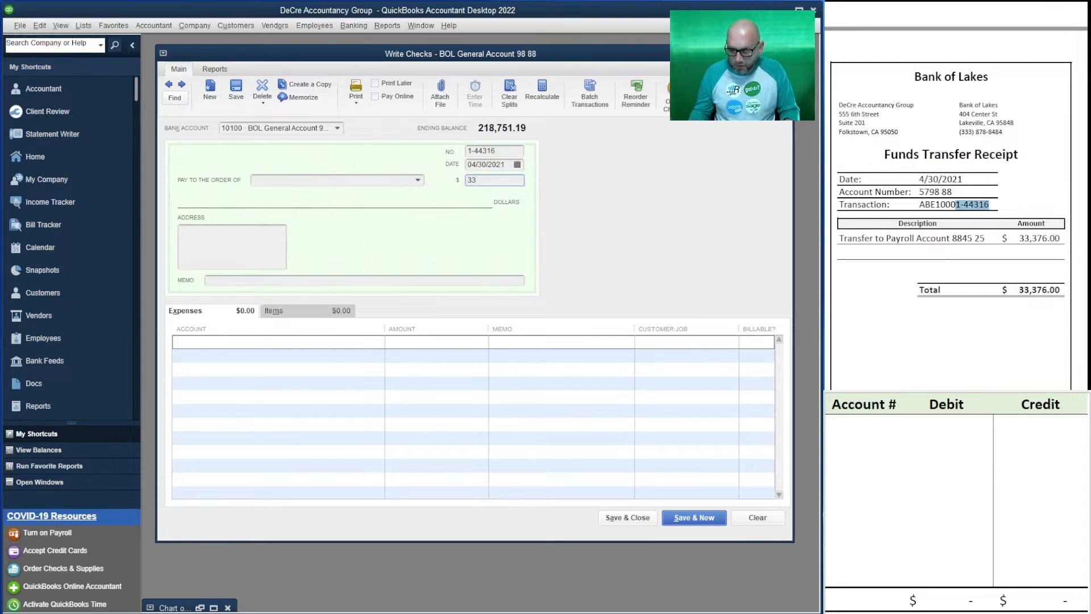
text(,376)
key(Tab)
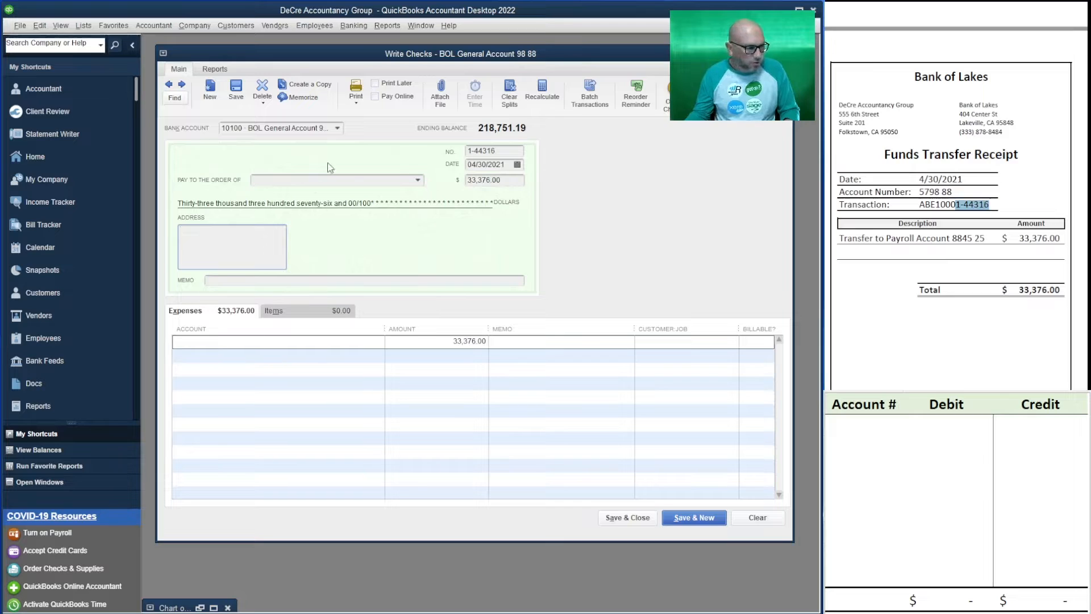
Set the payee of the transfer check to the Office customer job
click(306, 184)
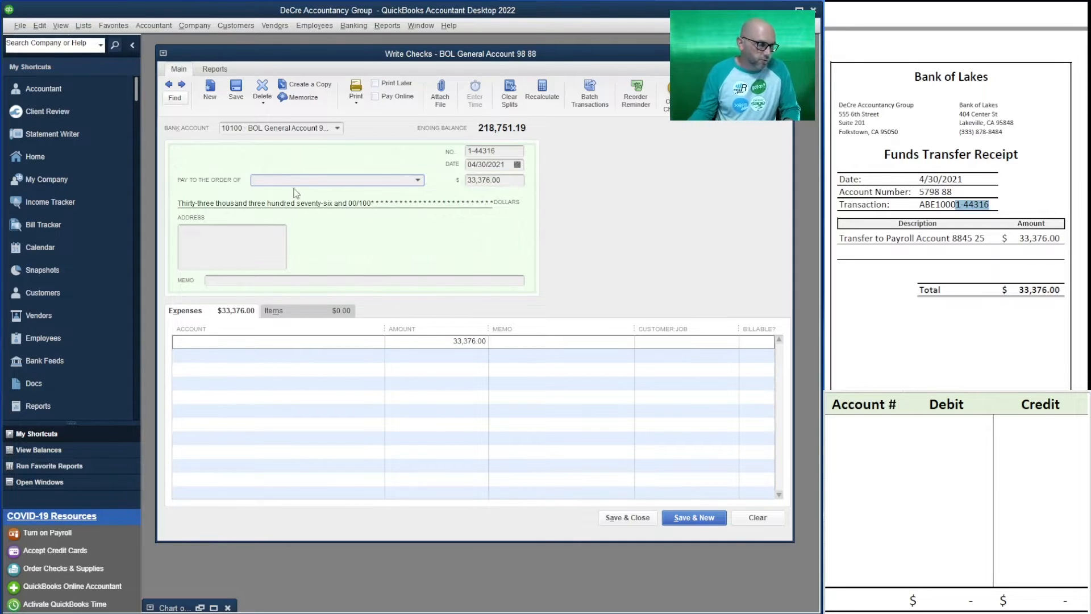
click(418, 180)
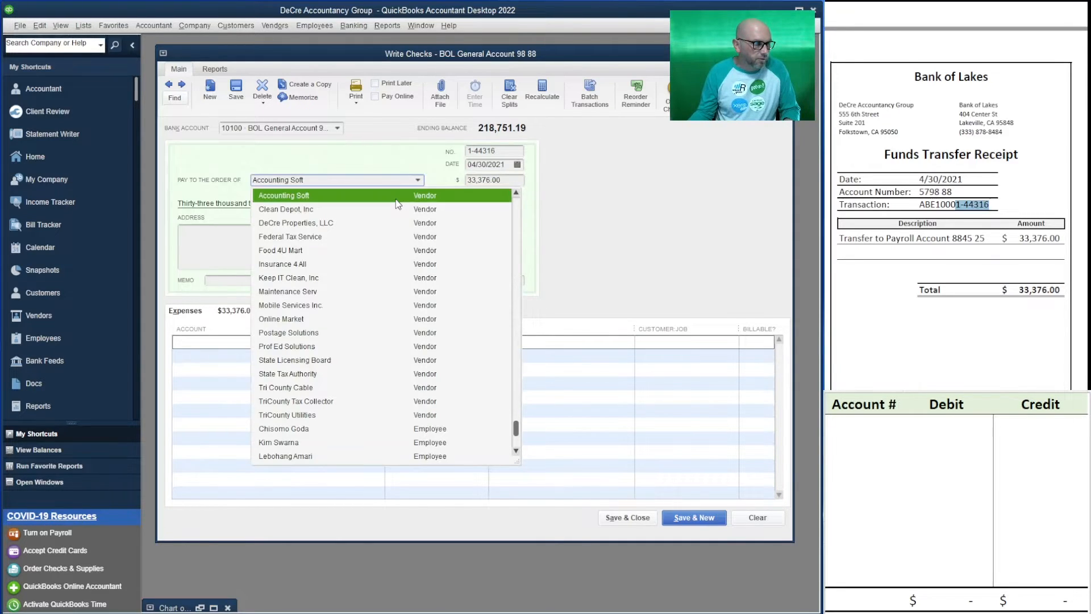
scroll(397, 200, up, 20)
click(411, 151)
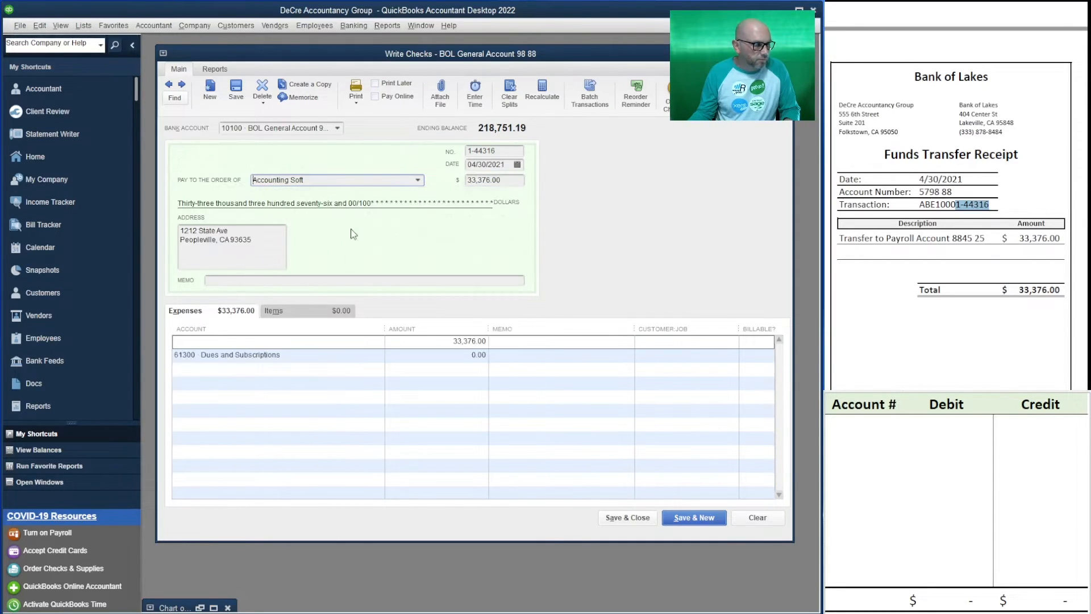
click(417, 180)
scroll(359, 219, up, 15)
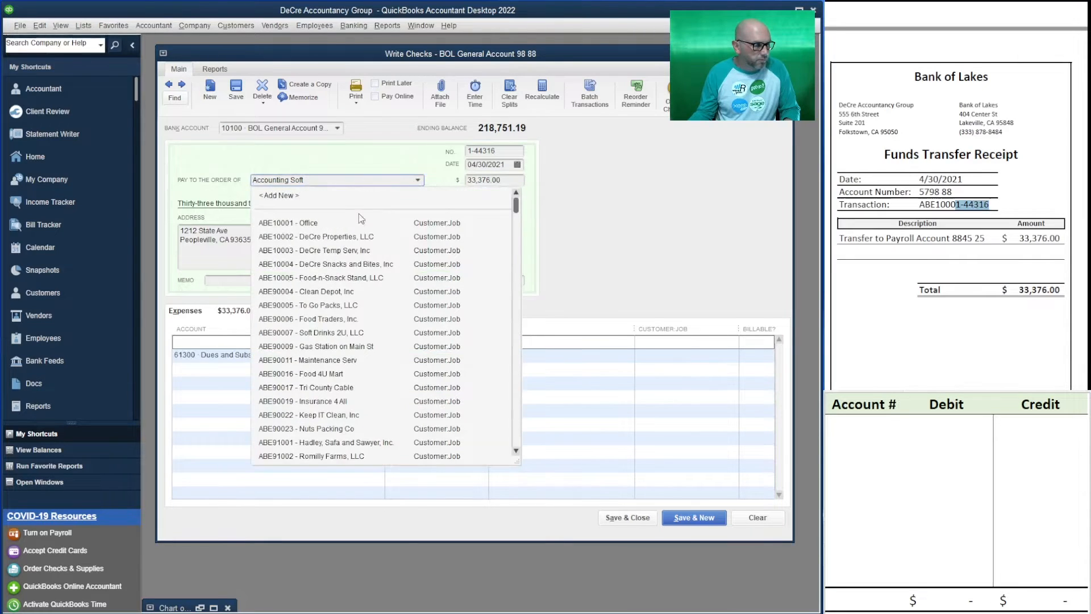
click(358, 222)
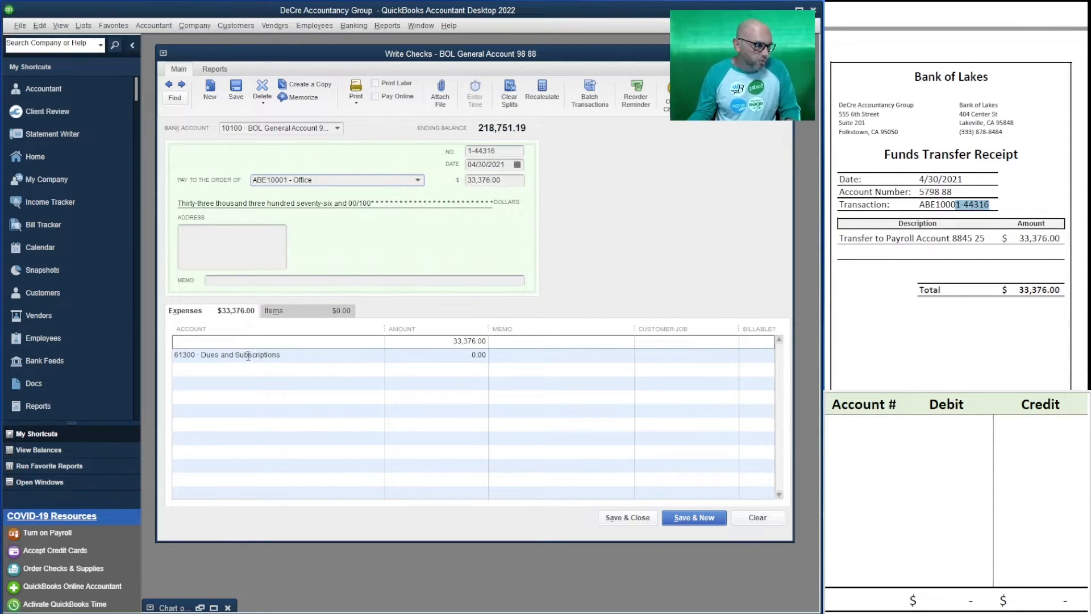
Remove the existing expense lines and enter a line for 10200 BOL Payroll Account with an amount of 33,376.00
click(261, 342)
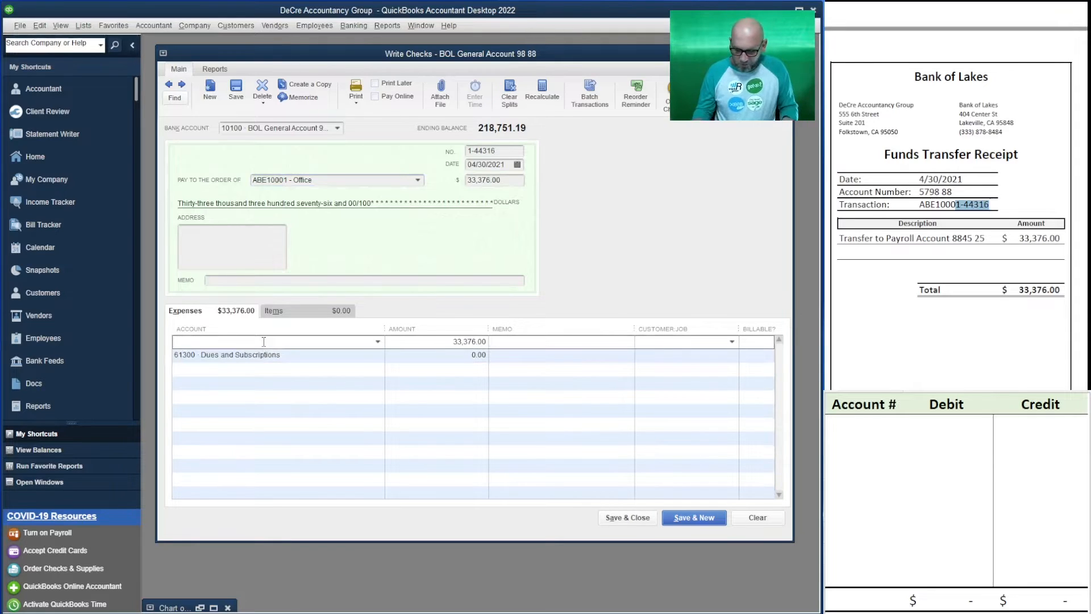
key(ctrl+Delete)
key(ctrl+Delete)
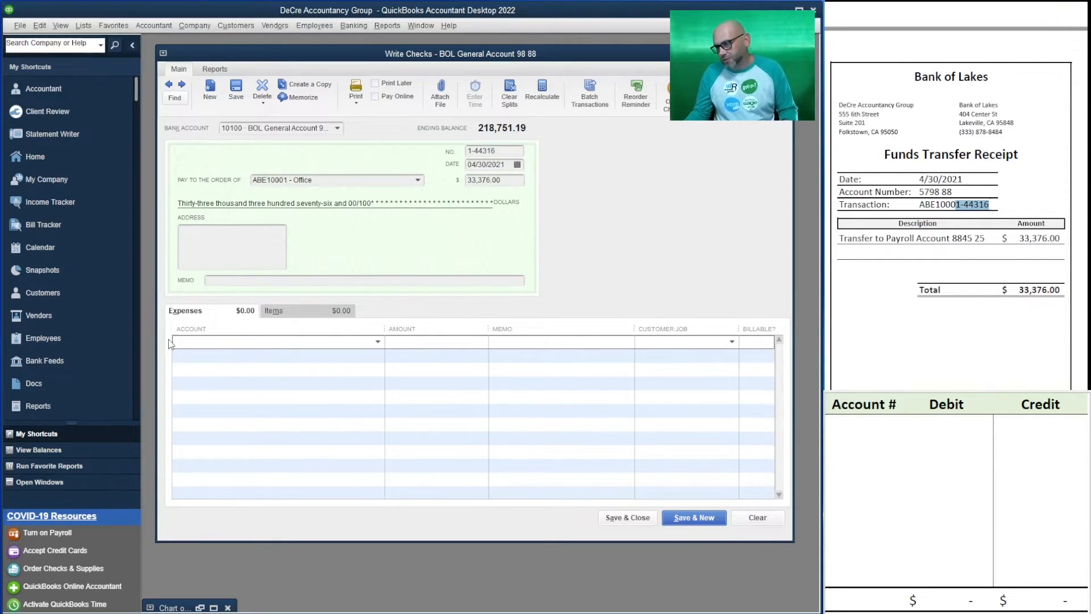
text(10)
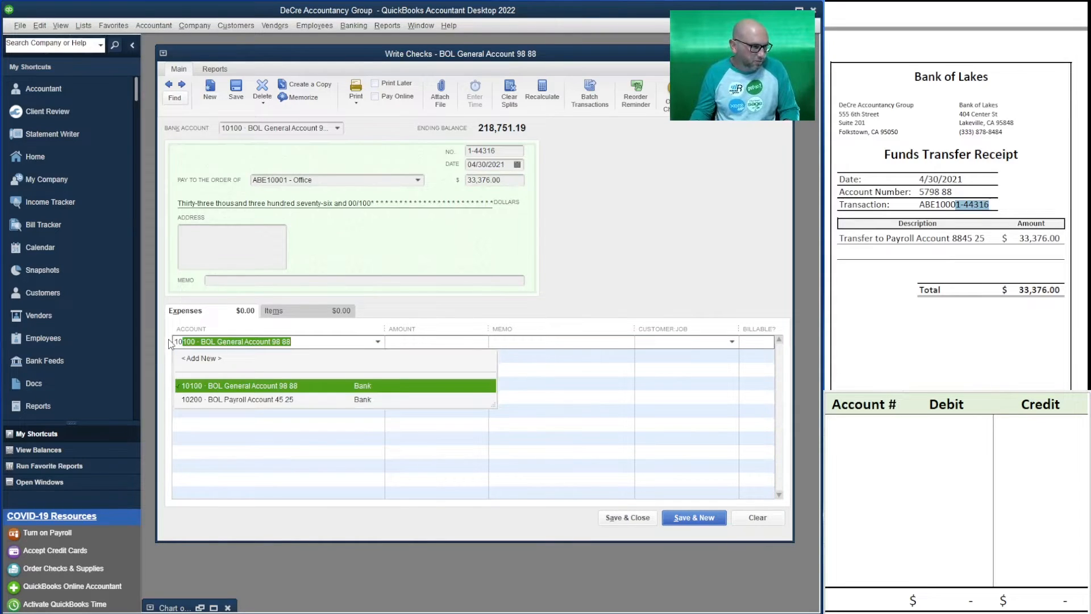
key(Down)
key(Tab)
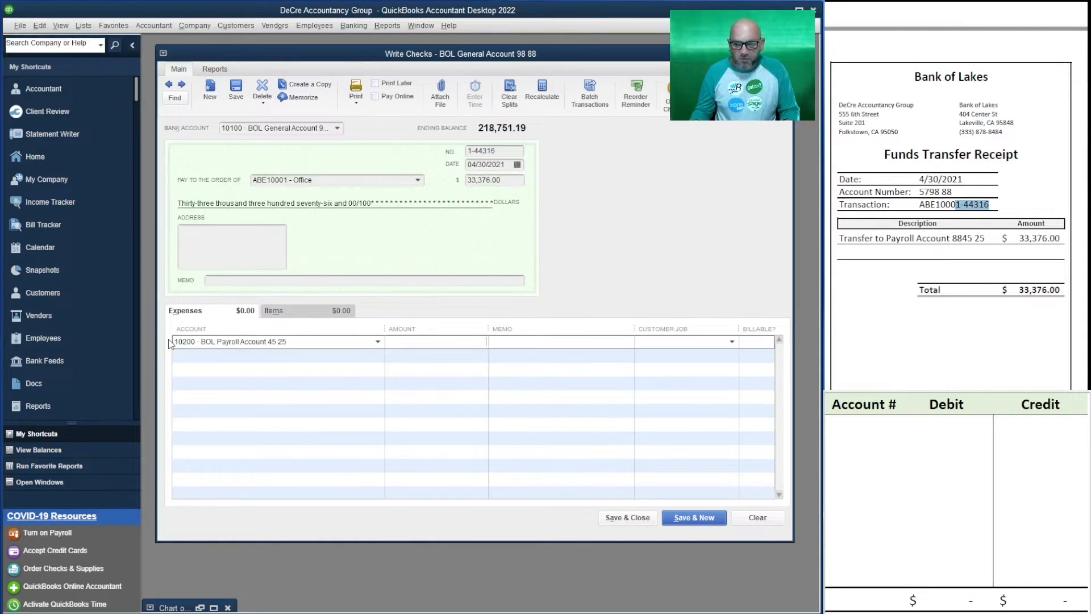
text(33376)
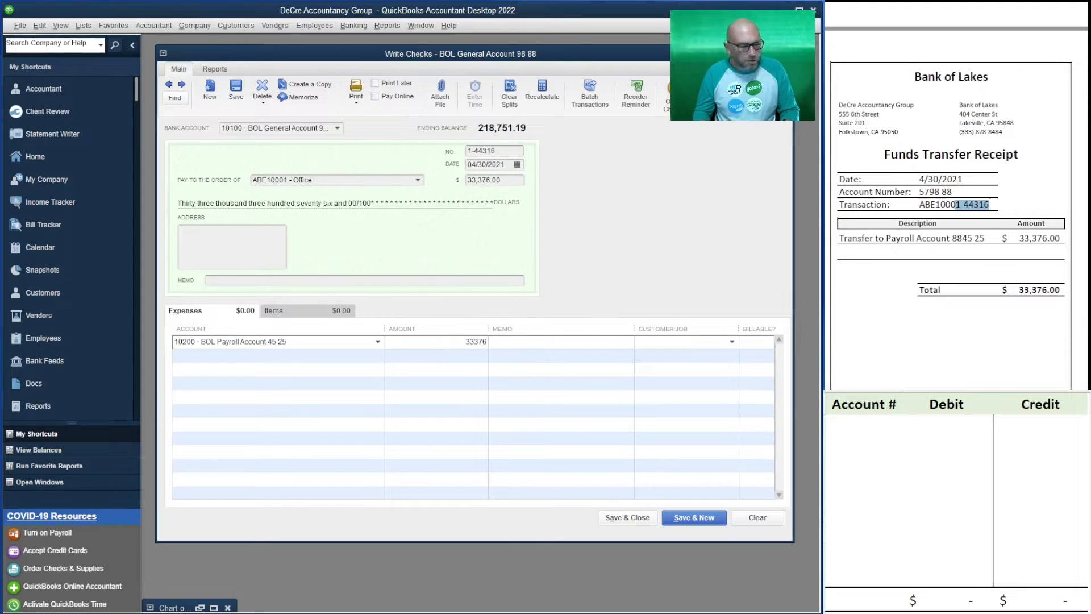
key(Down)
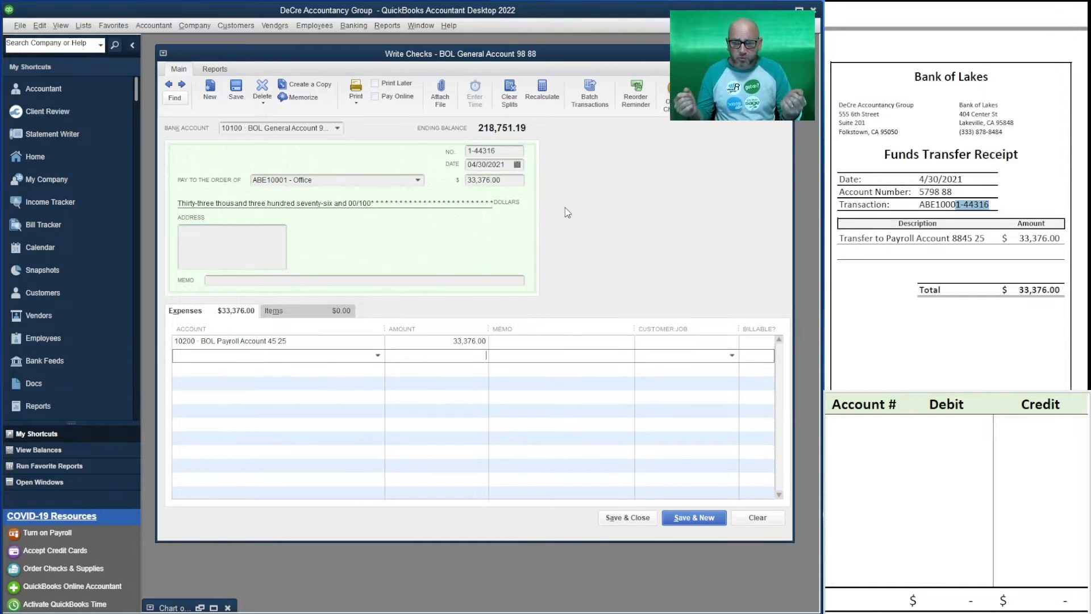
Record a credit of 33,376 to account 10100 in the first row of the debit and credit worksheet
click(865, 426)
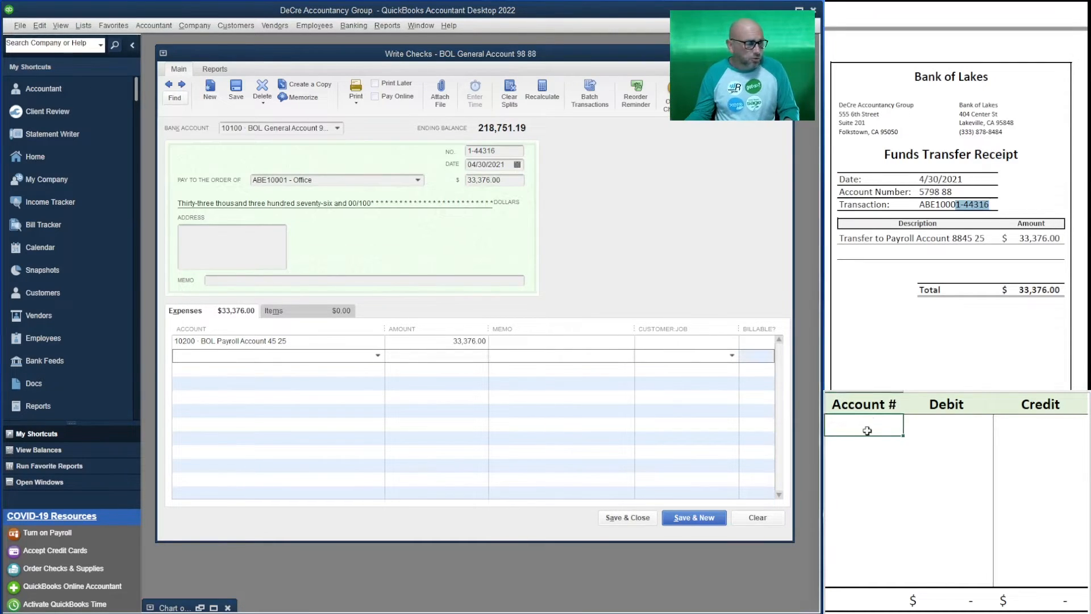
text(10100)
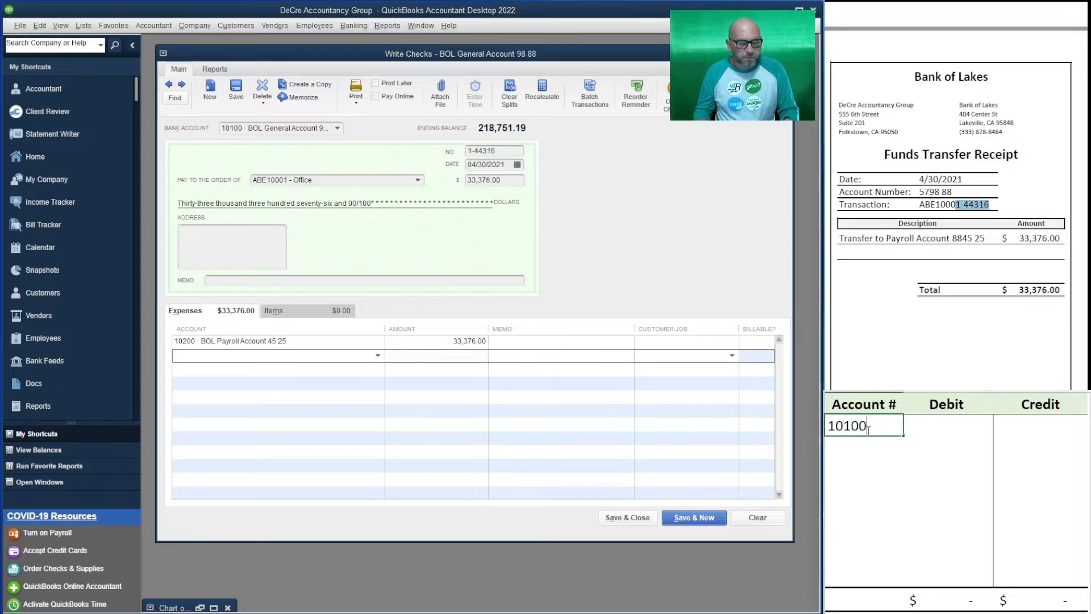
key(Tab)
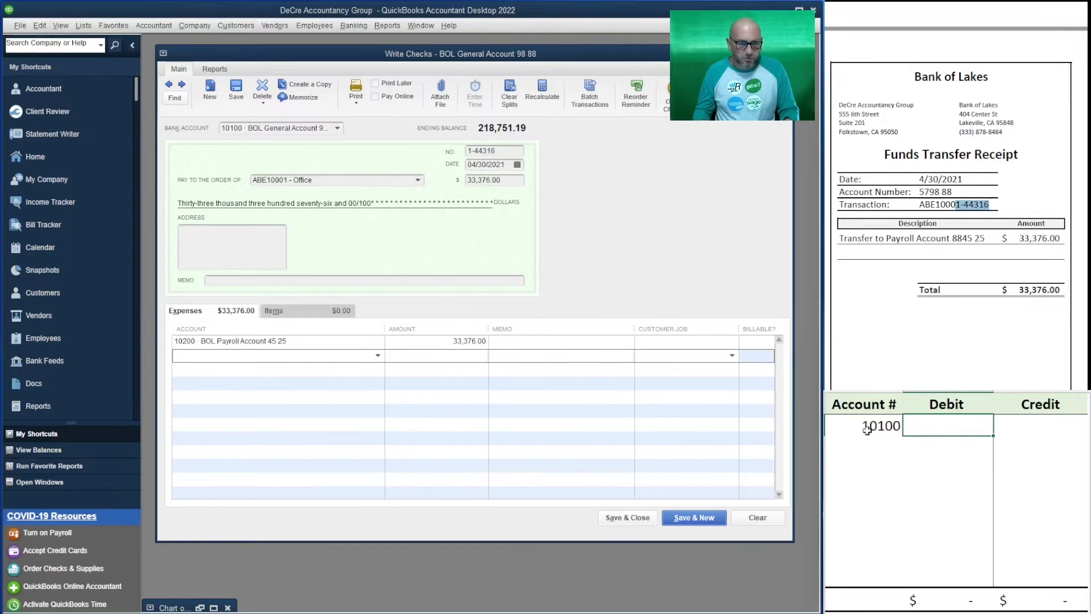
key(Tab)
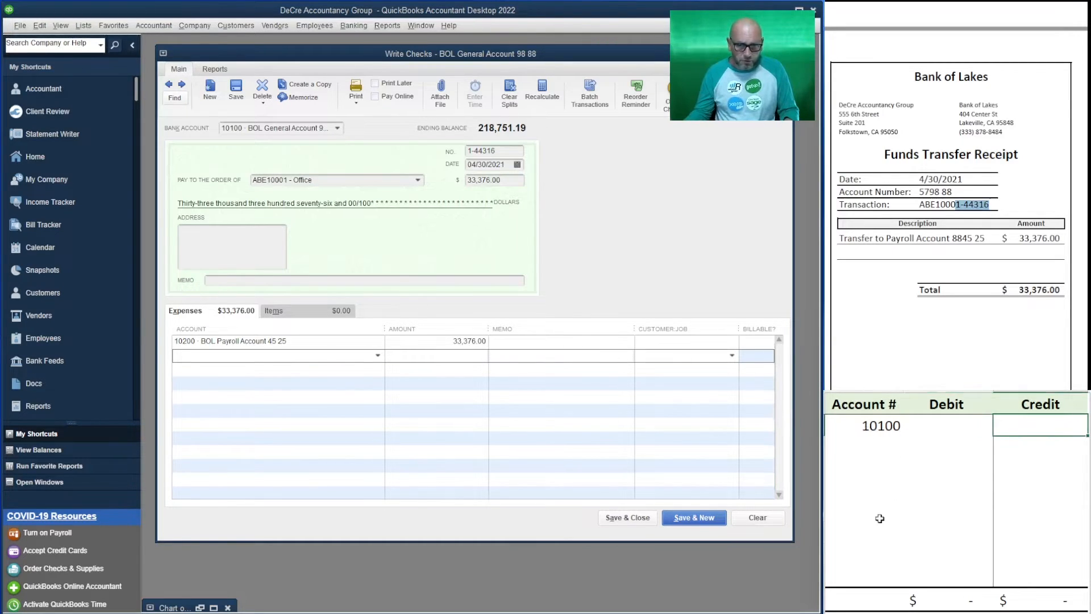
text(33376)
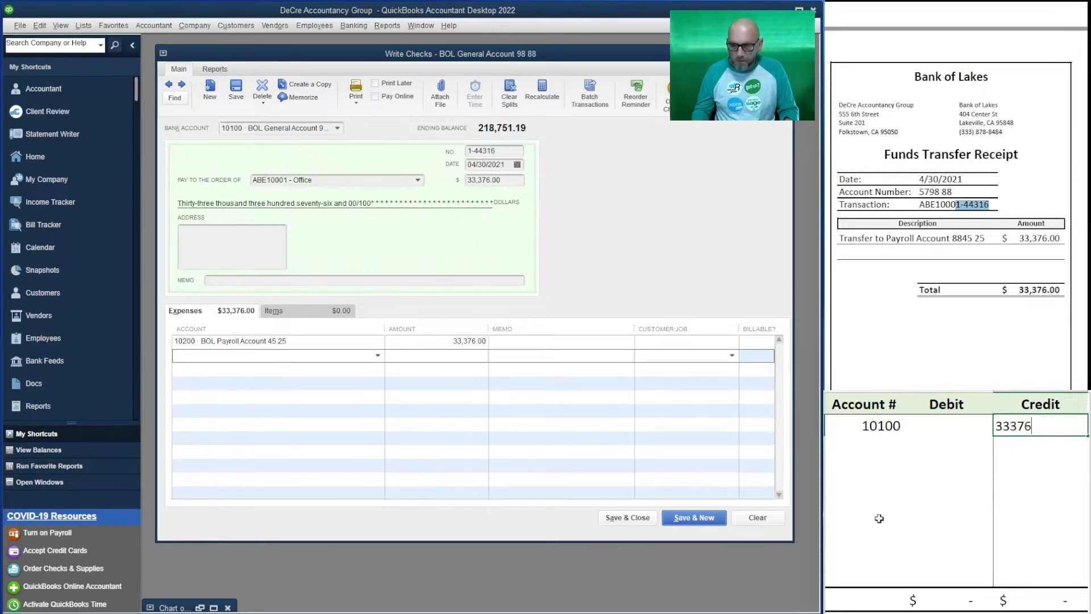
key(Return)
Record a debit of 33,376 to account 10200 in the second row of the worksheet
key(Left)
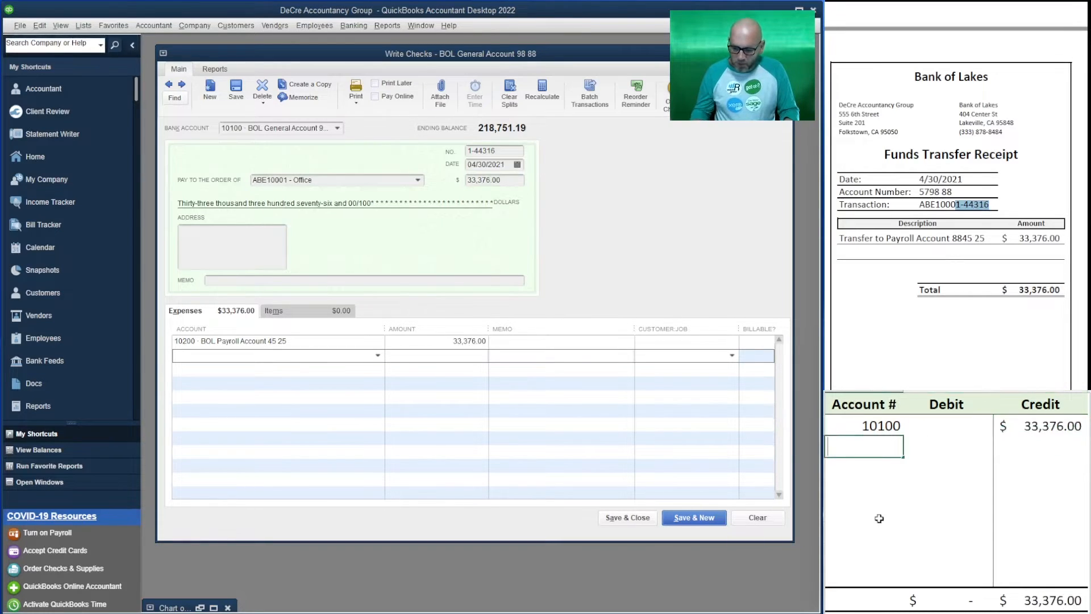
text(102000)
key(BackSpace)
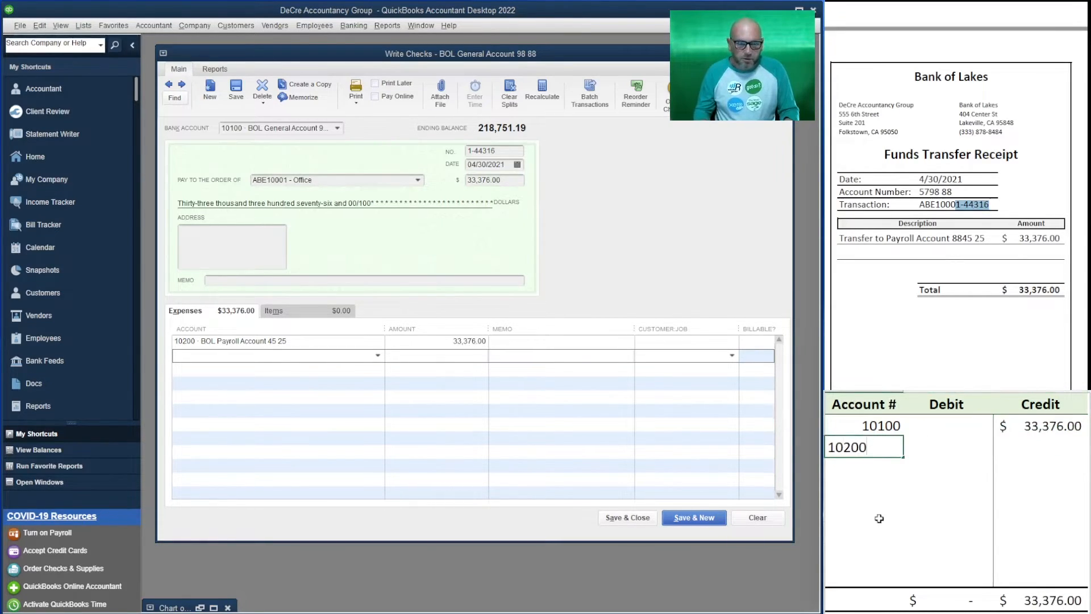
key(Tab)
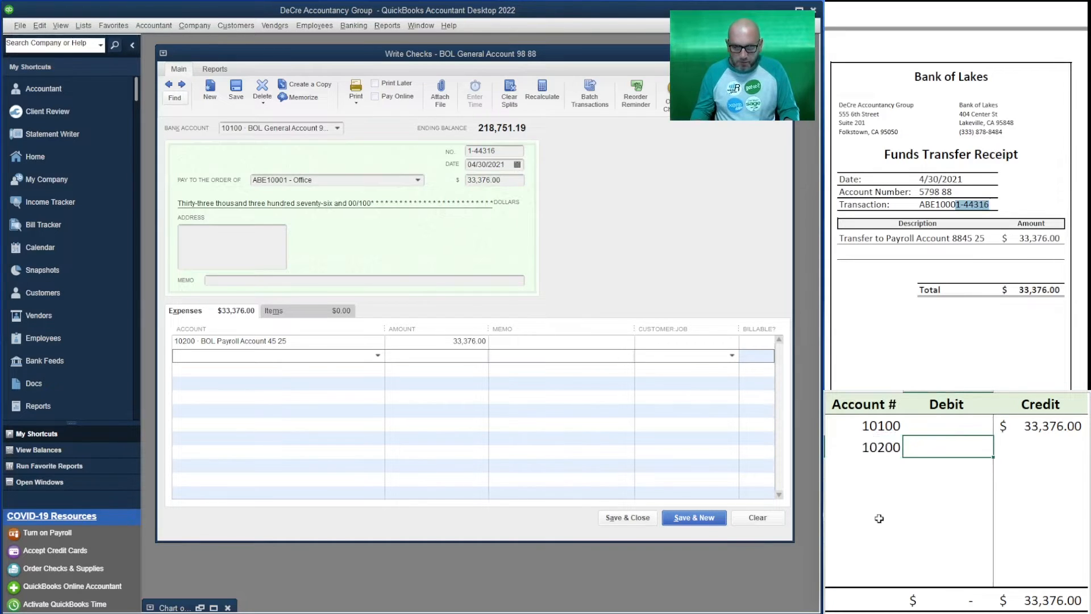
text(33376)
key(Return)
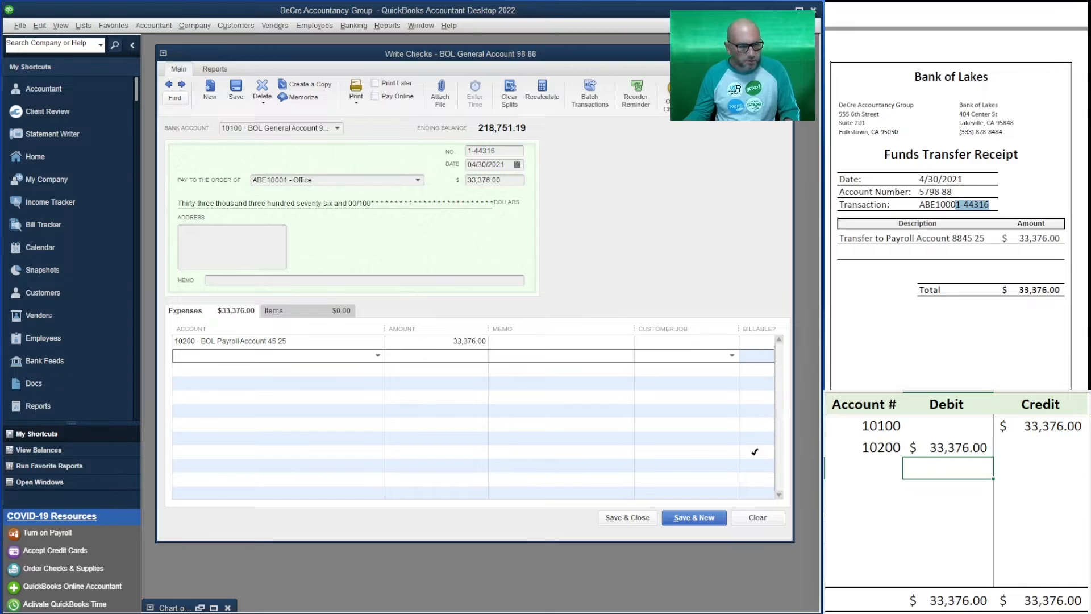
Save the transfer check, start a new check drawn on 10200 BOL Payroll Account and dismiss the default-account notice
click(667, 518)
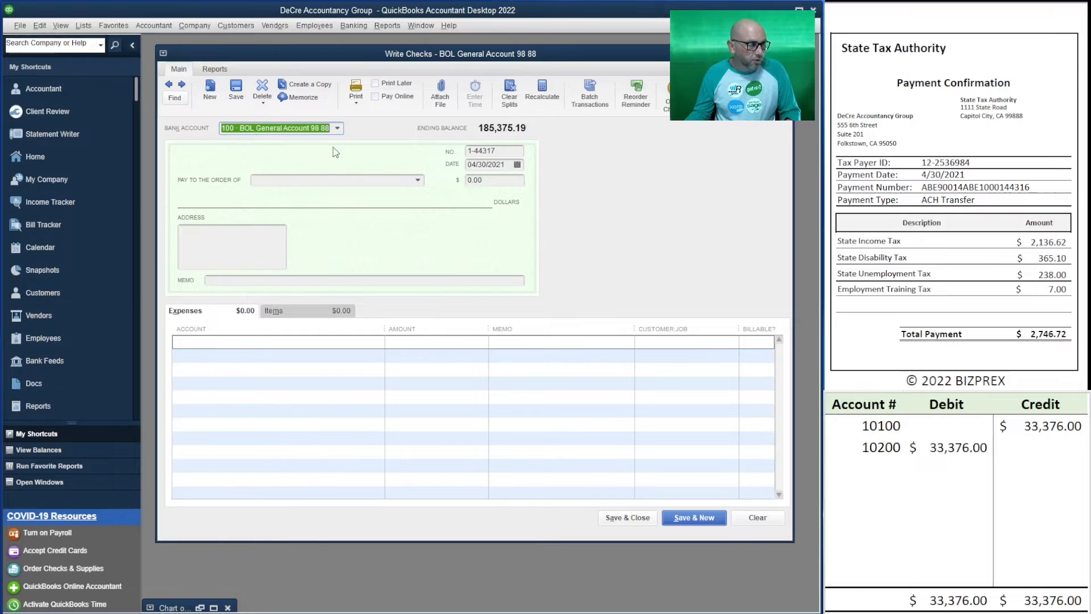
click(338, 129)
click(317, 188)
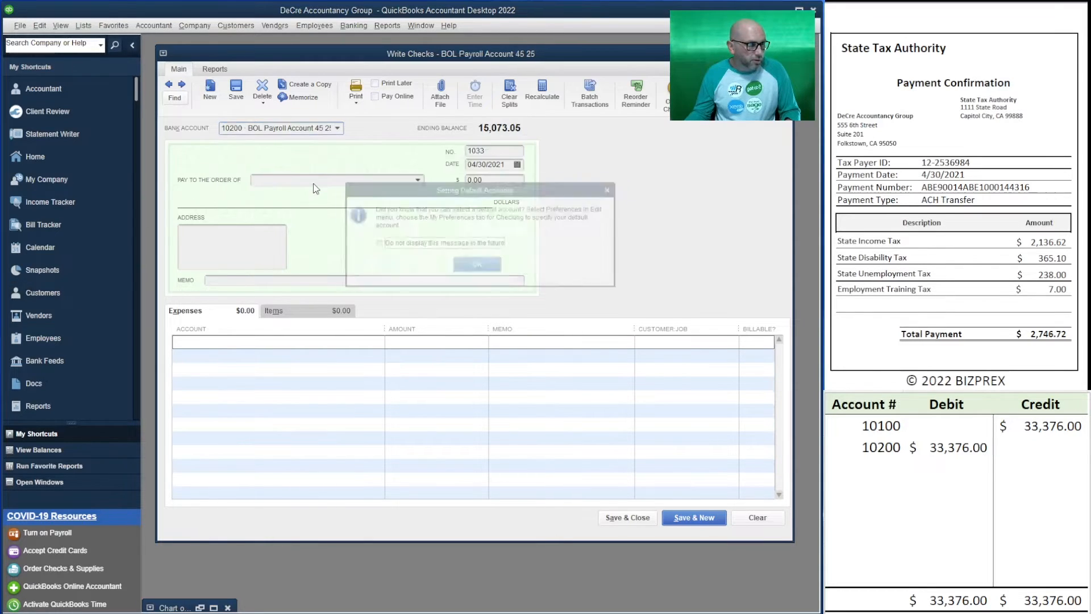
click(476, 268)
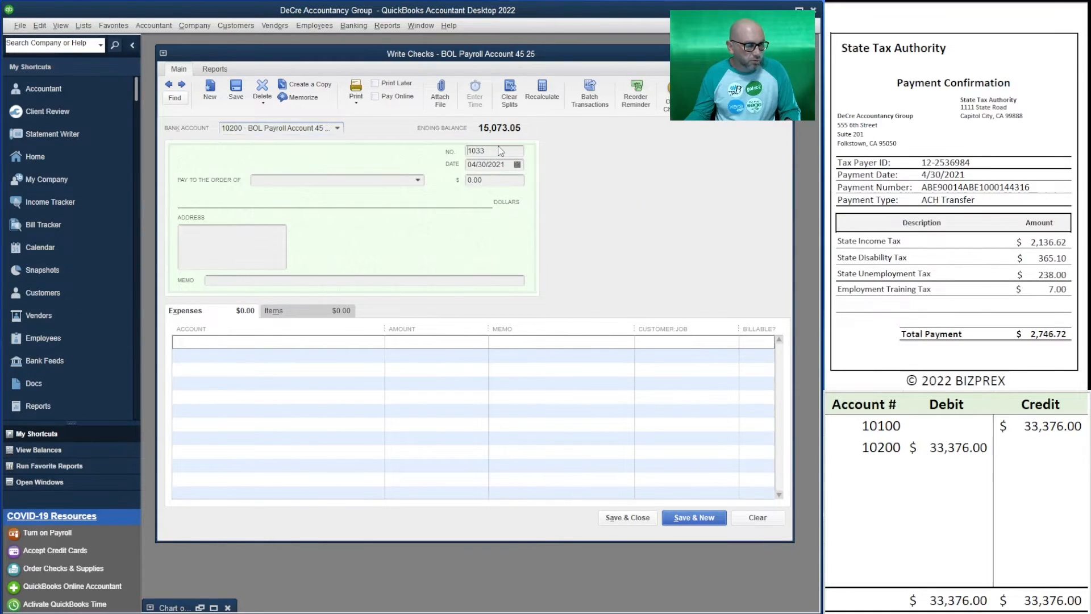
Highlight the last four digits of the payment number on the State Tax Authority payment confirmation
drag(971, 163, 947, 162)
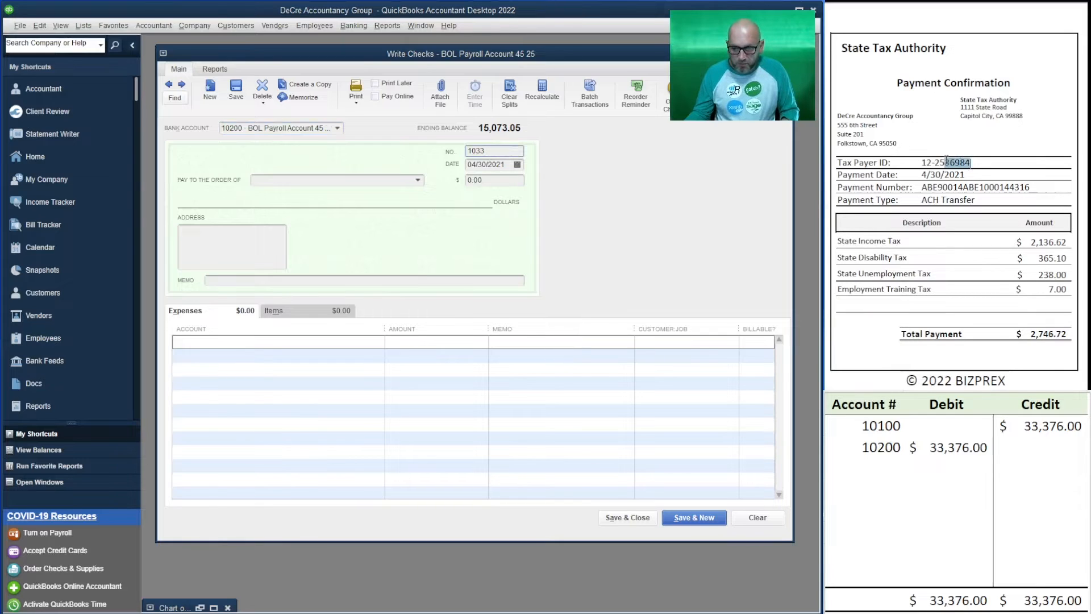
click(1036, 188)
drag(1032, 188, 1010, 191)
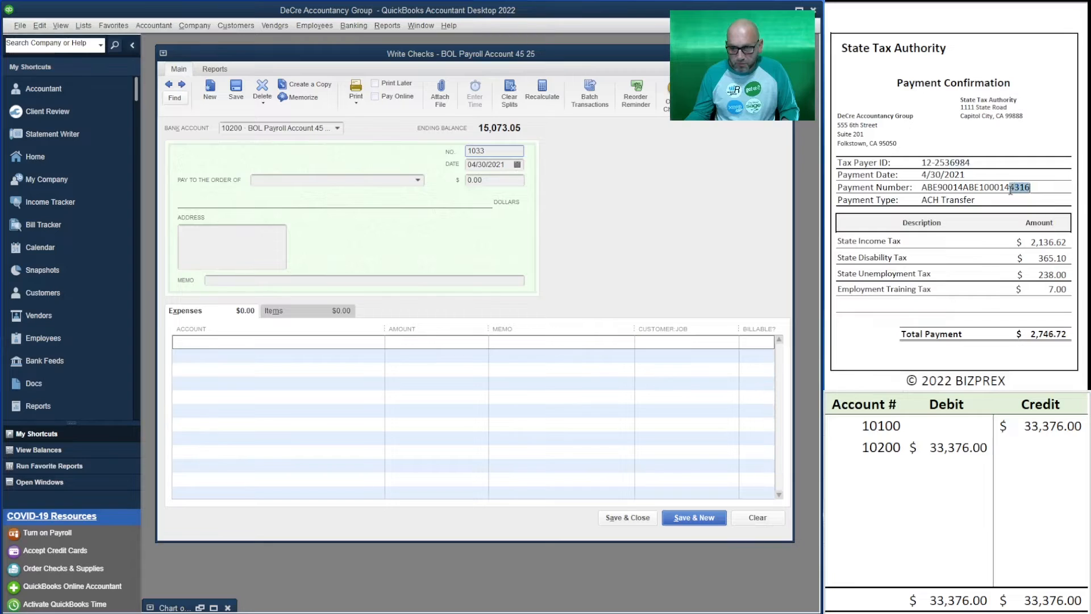
Look back through earlier payroll account checks for the numbering format of the previous State Tax Authority payment, then return to the new check
click(173, 91)
click(168, 85)
click(169, 85)
click(169, 85)
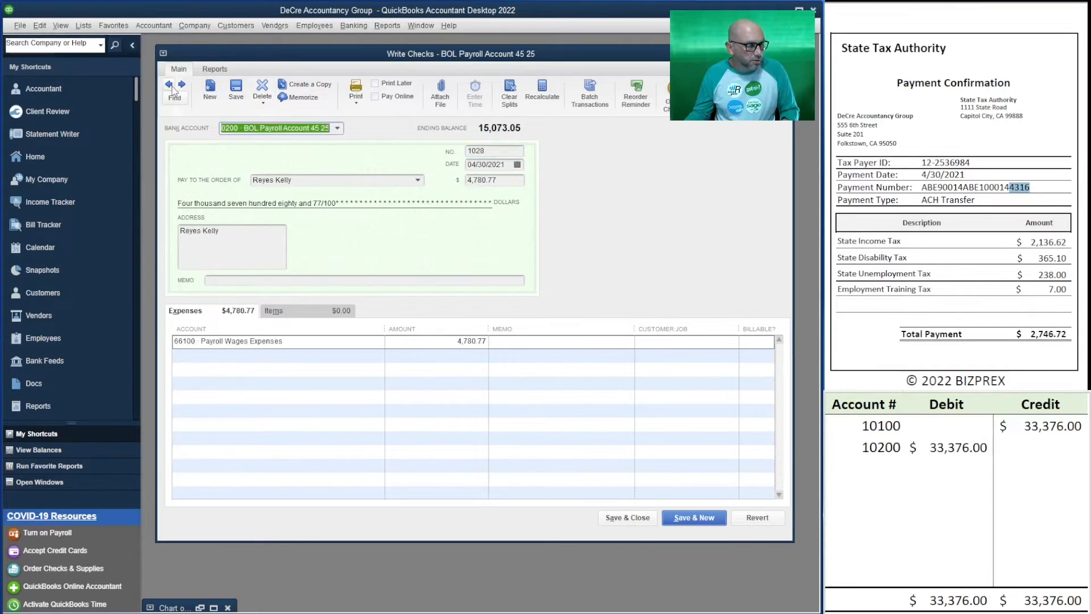
click(169, 84)
click(169, 86)
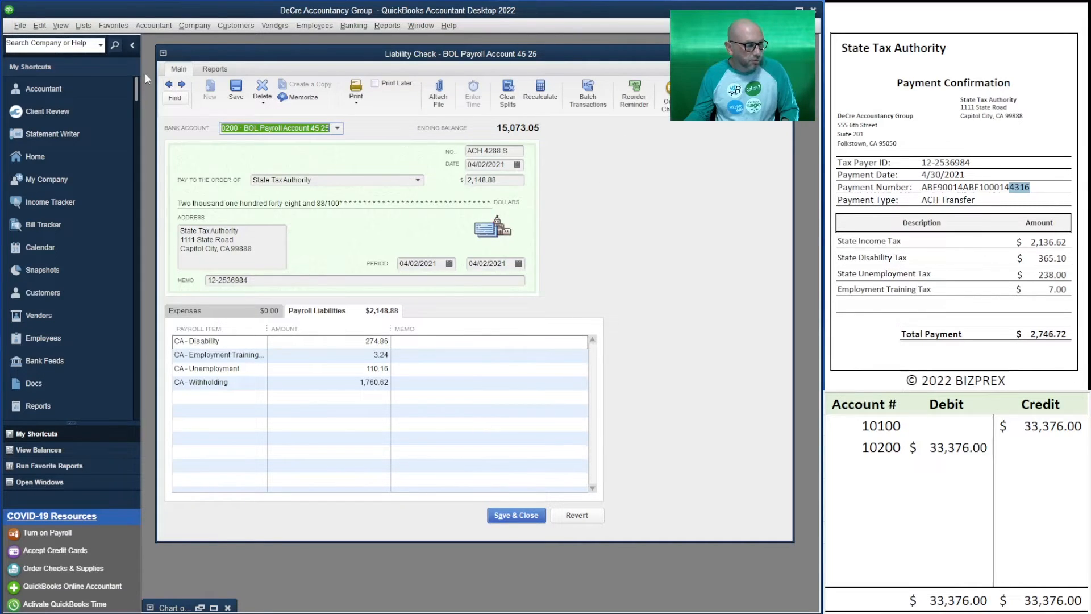
click(182, 85)
click(182, 86)
click(182, 85)
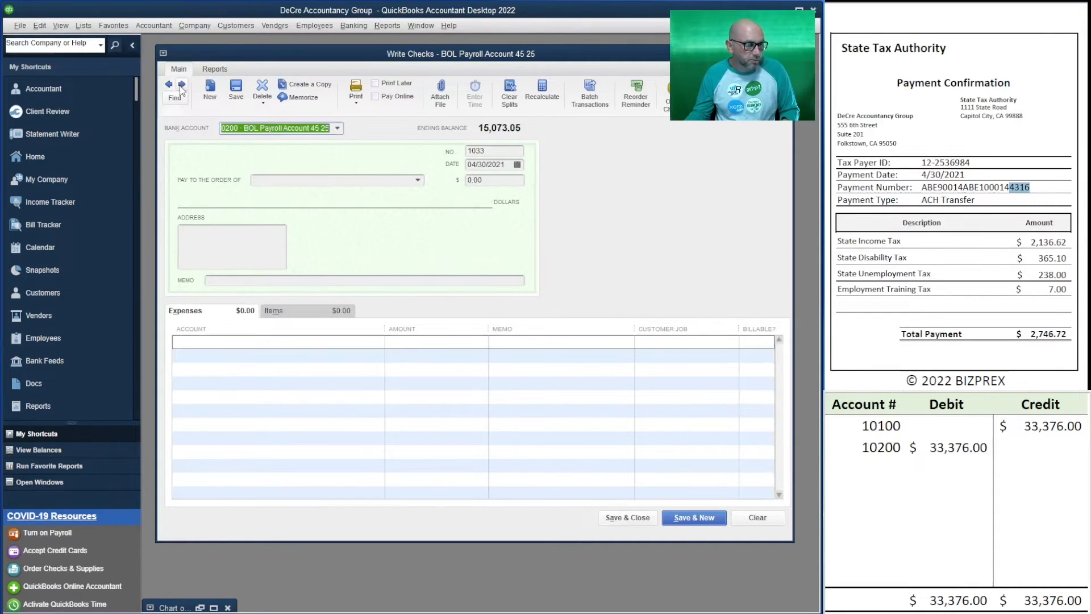
Replace the check number with ACH, the last four digits of the confirmation's payment number and the letter S
double_click(500, 151)
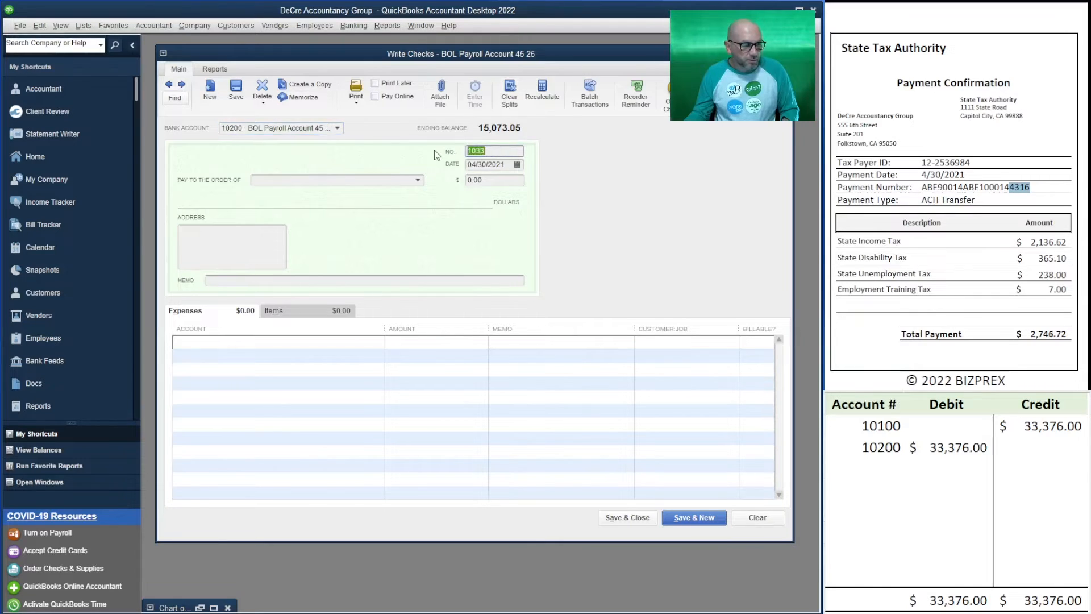
text(ACH)
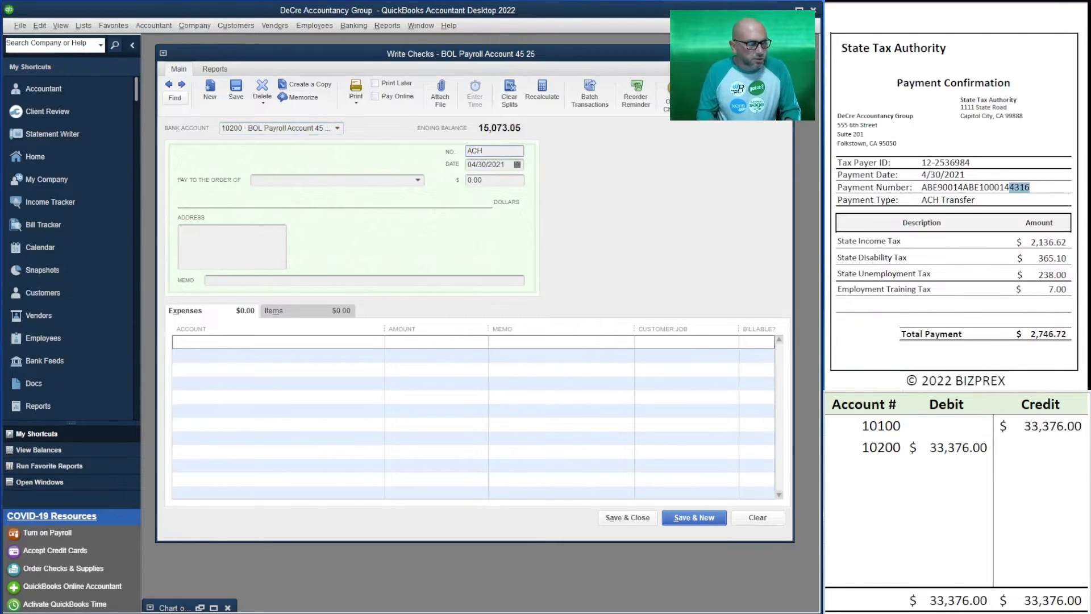
key(Tab)
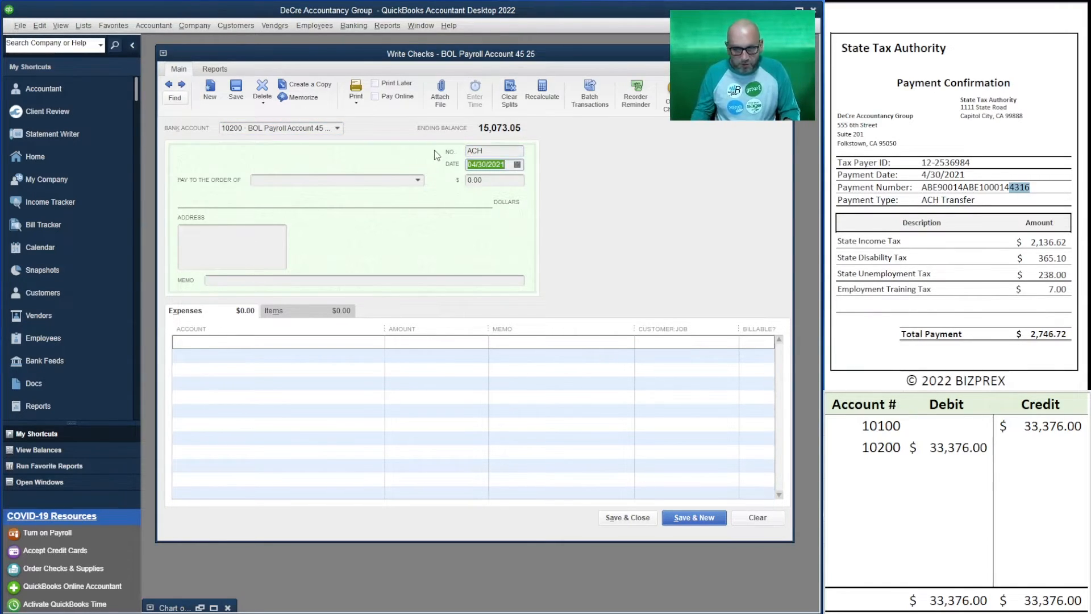
click(512, 151)
text(4)
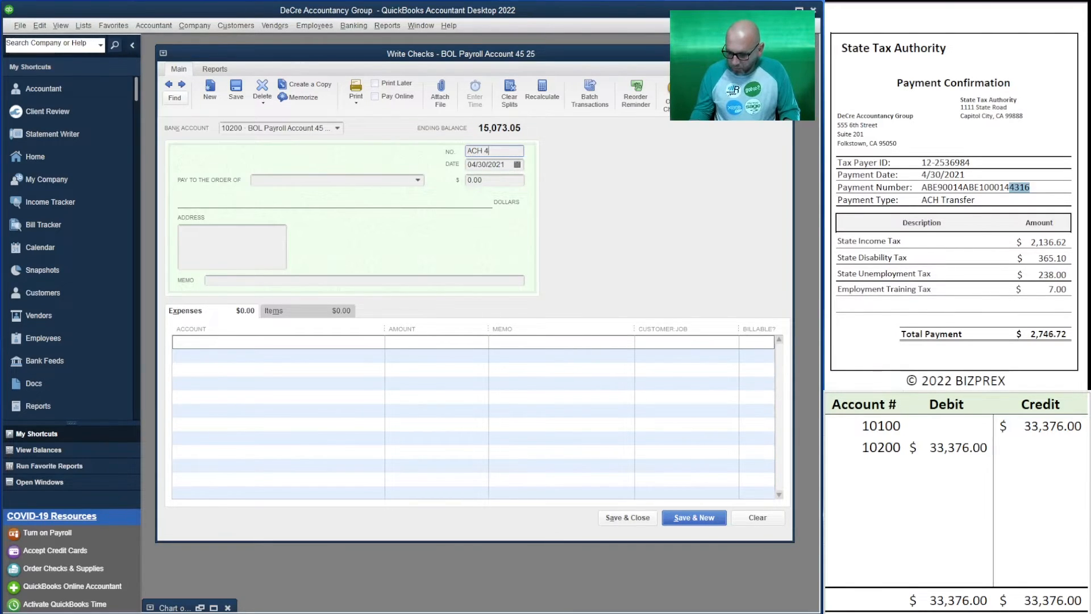
text(316 S)
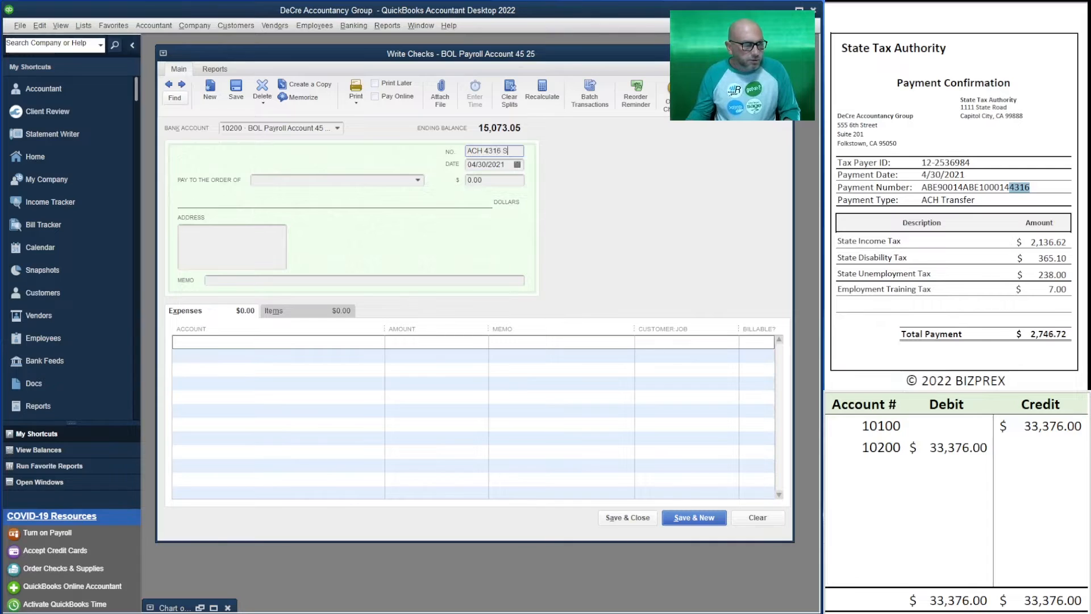
Set the payee of the new check to the vendor State Tax Authority
click(357, 180)
text(State Licensing Board)
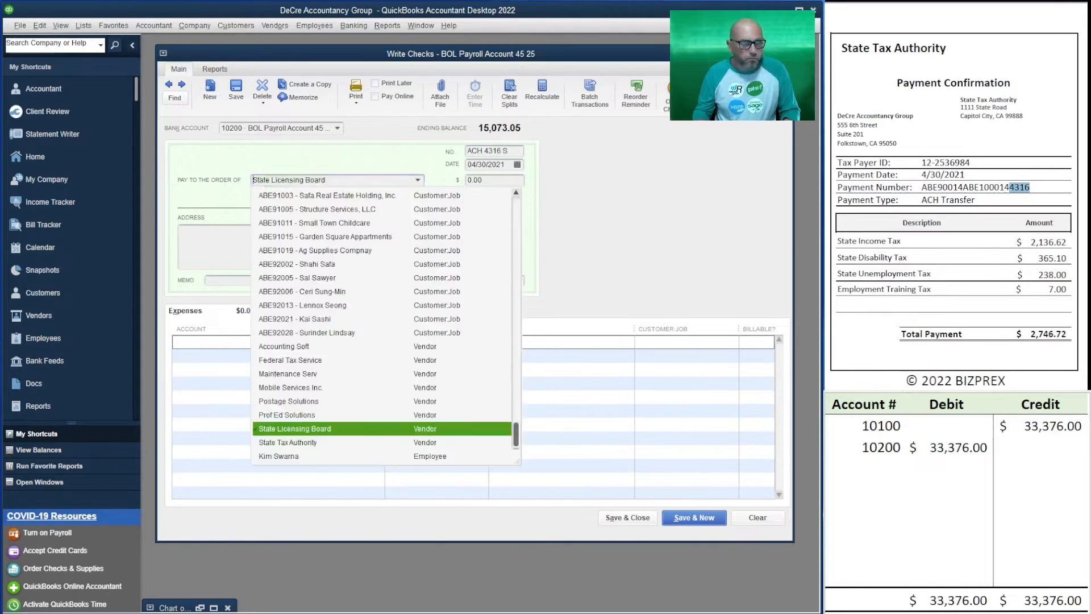
click(334, 263)
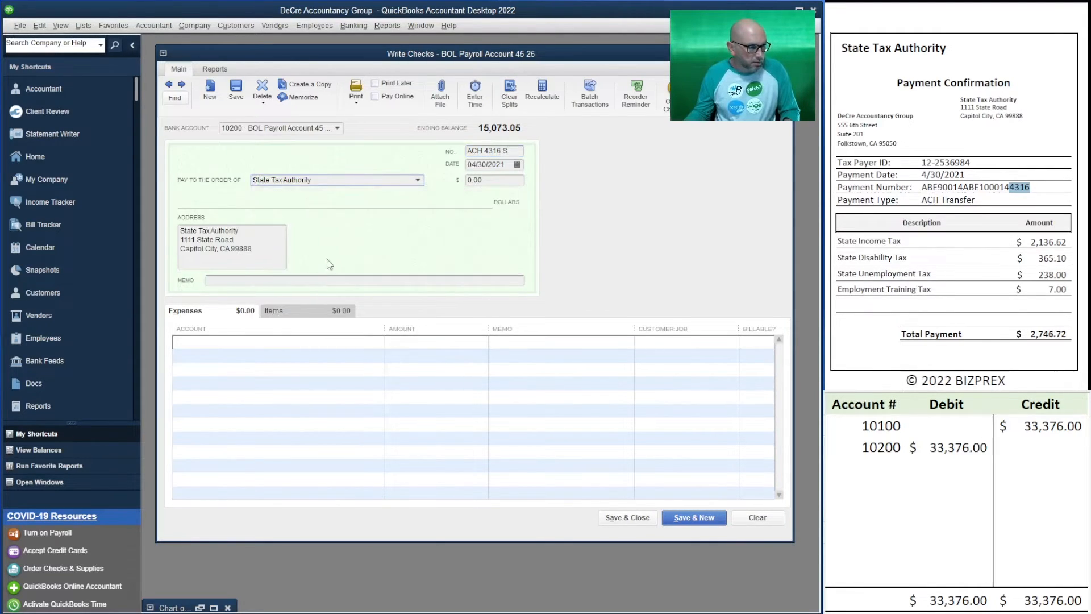
Set the amount of the State Tax Authority check to 2,746.72
click(466, 179)
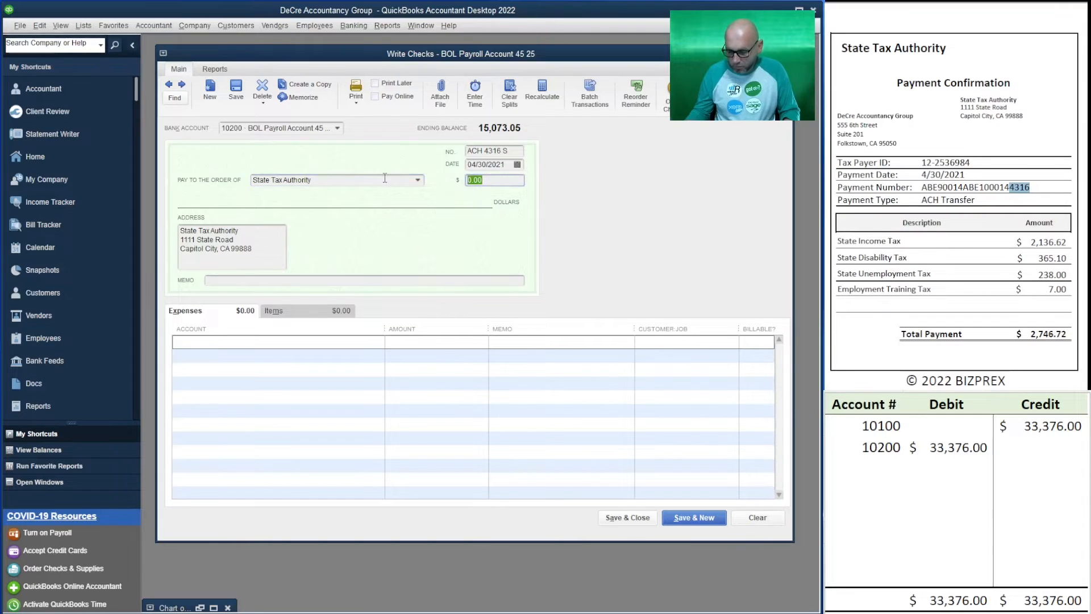
text(2,)
text(7)
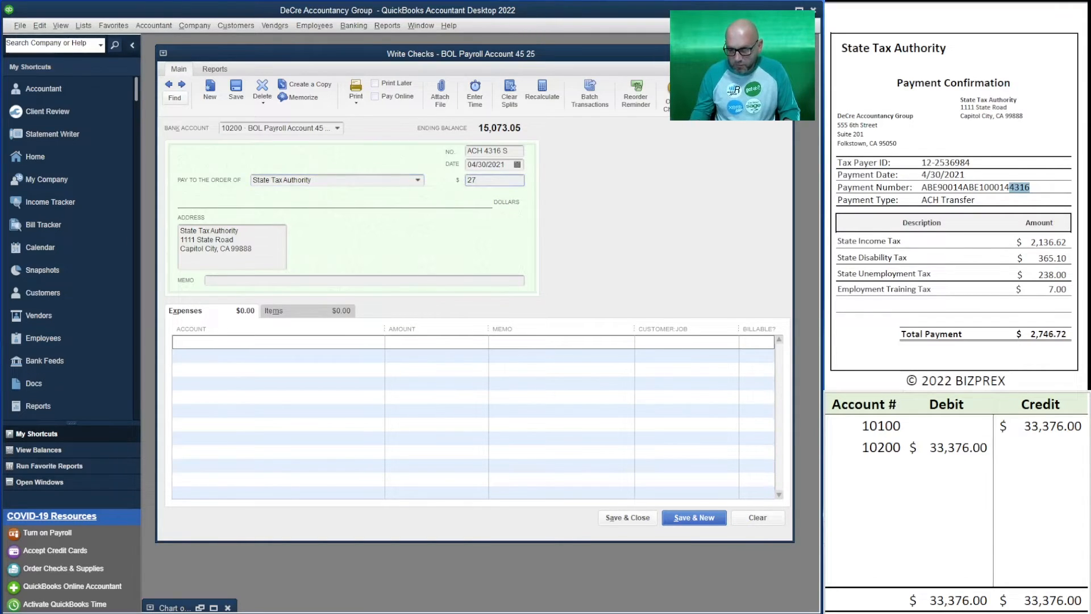
text(46.72)
key(Tab)
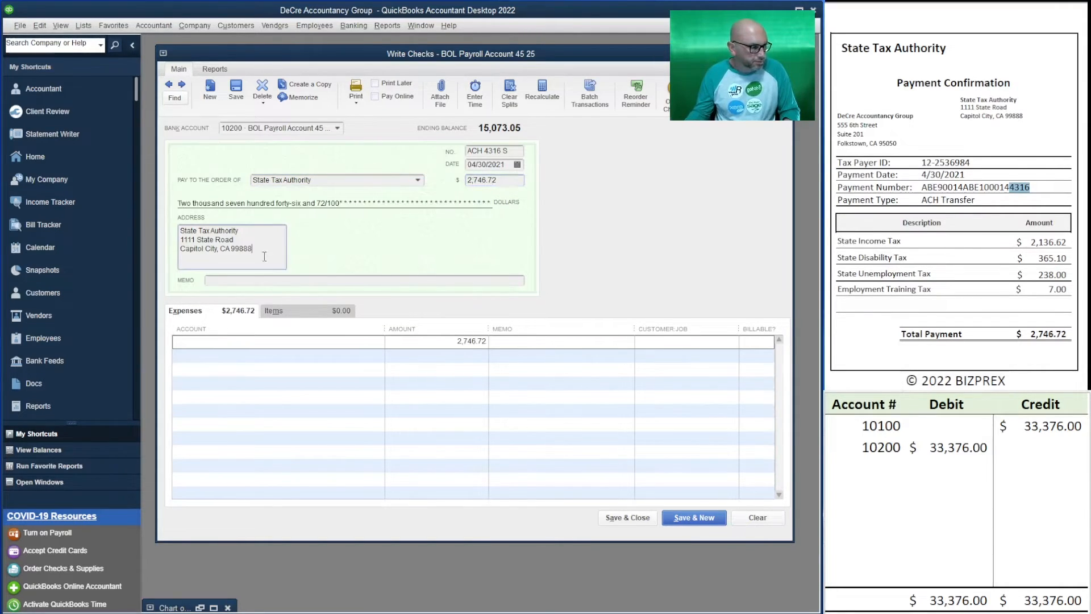
Code the check's first expense line to 66100 Payroll Wages Expenses with an amount of 2,136.62 for state income tax
click(219, 344)
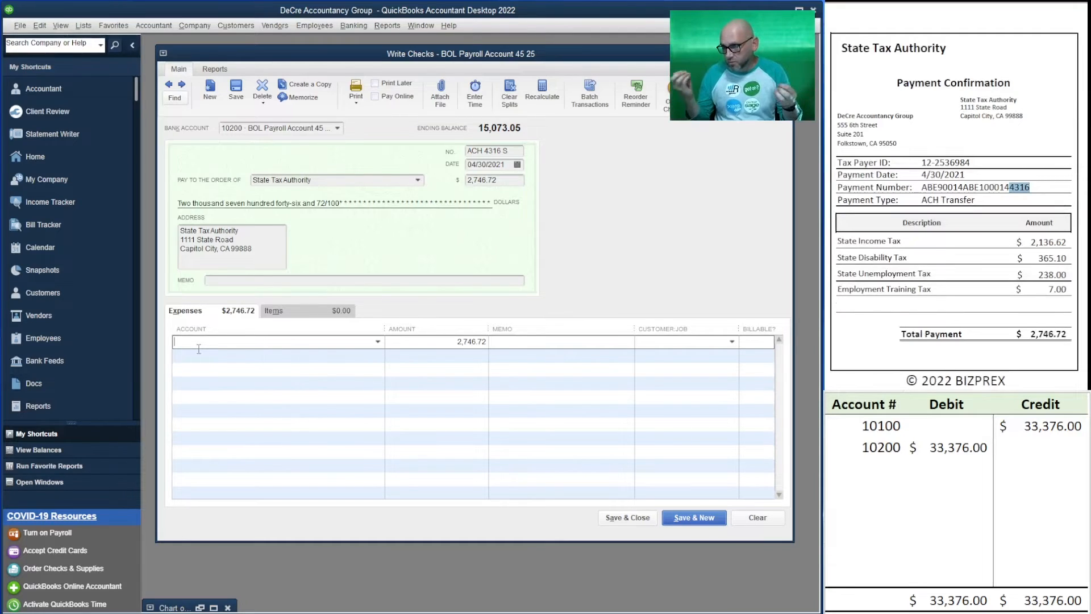
text(66100 · Payroll Wages Expenses)
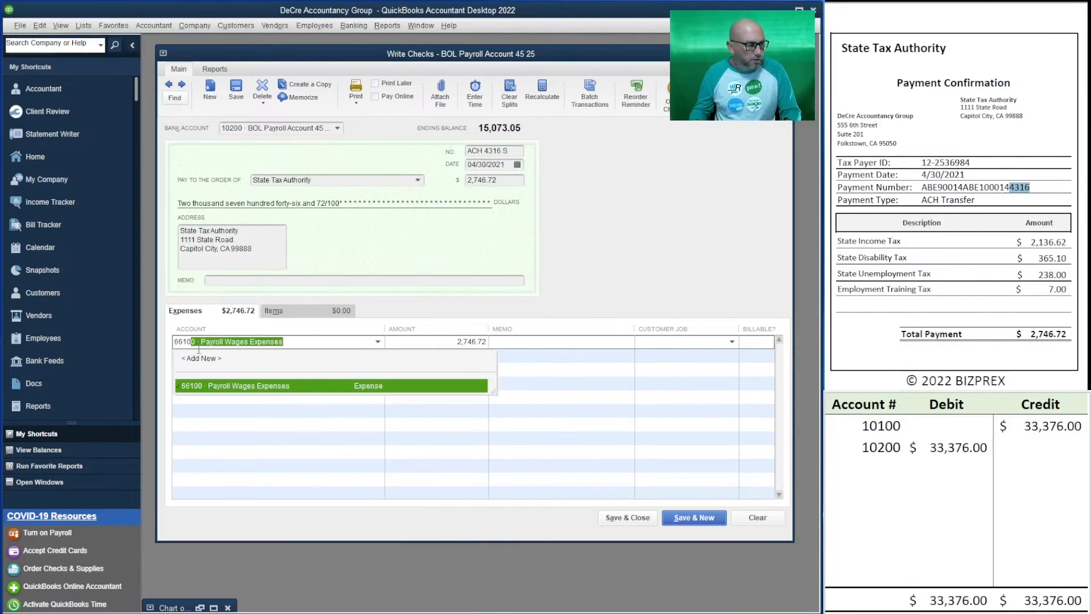
key(Tab)
text(2136.6)
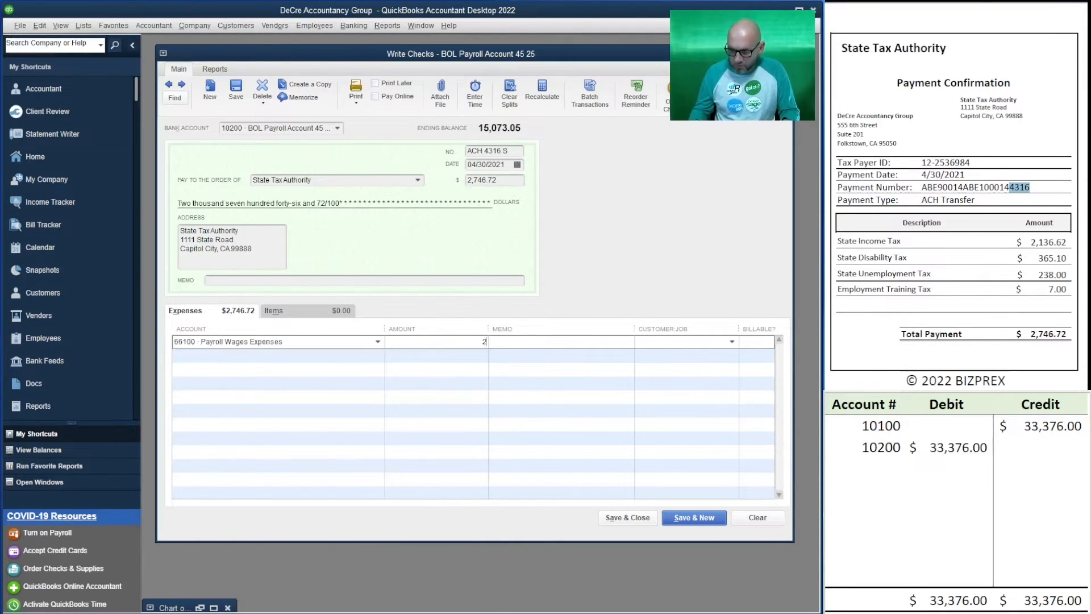
text(3)
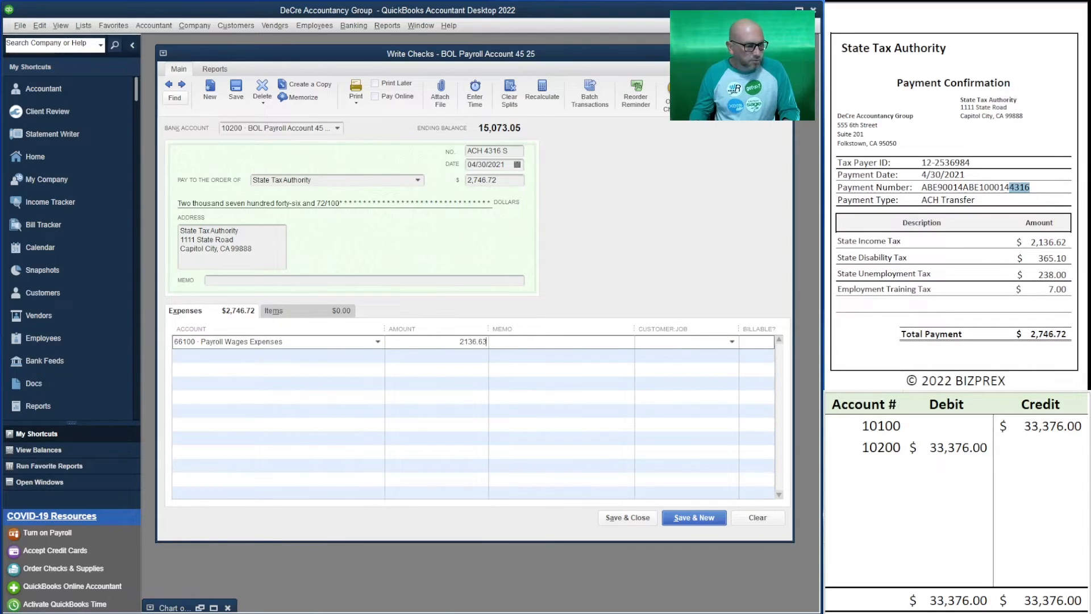
key(BackSpace)
text(2)
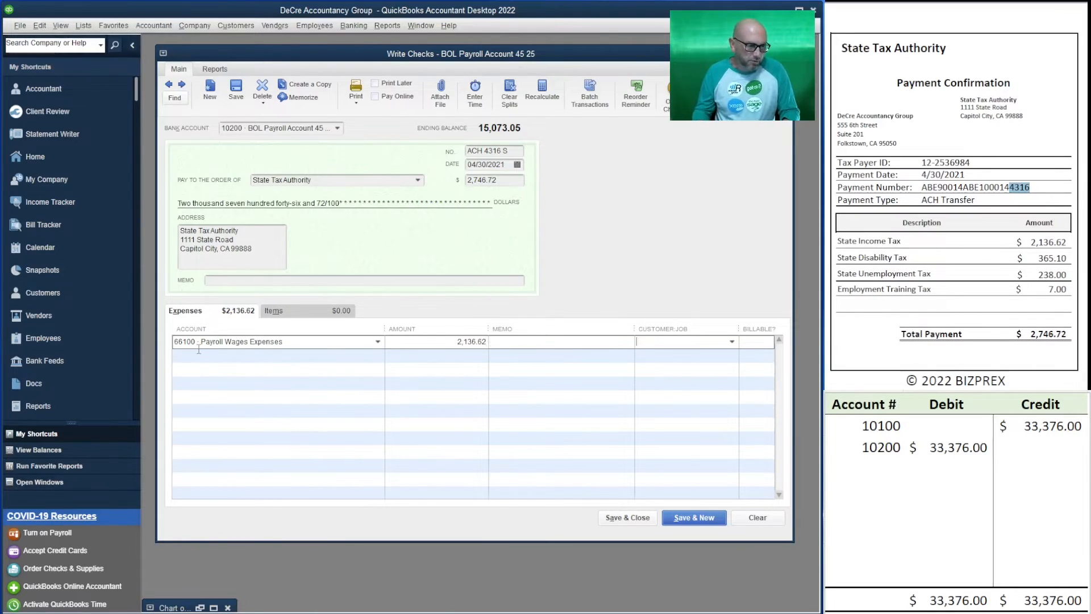
Add a second expense line to 66100 Payroll Wages Expenses for 365.10, the state disability tax
click(199, 349)
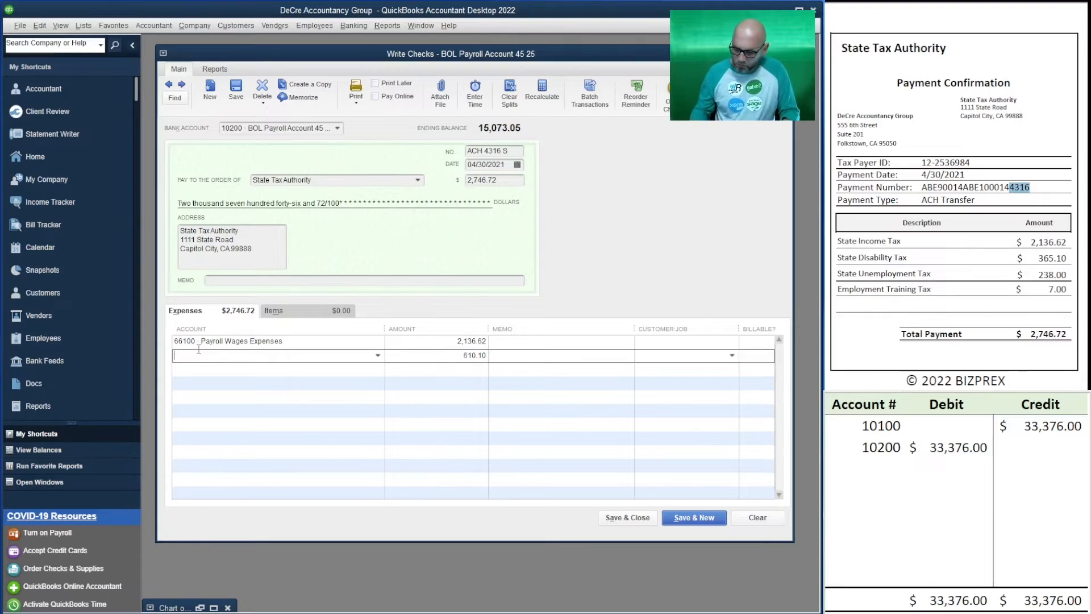
text(66100 · Payroll Wages Expenses)
key(Tab)
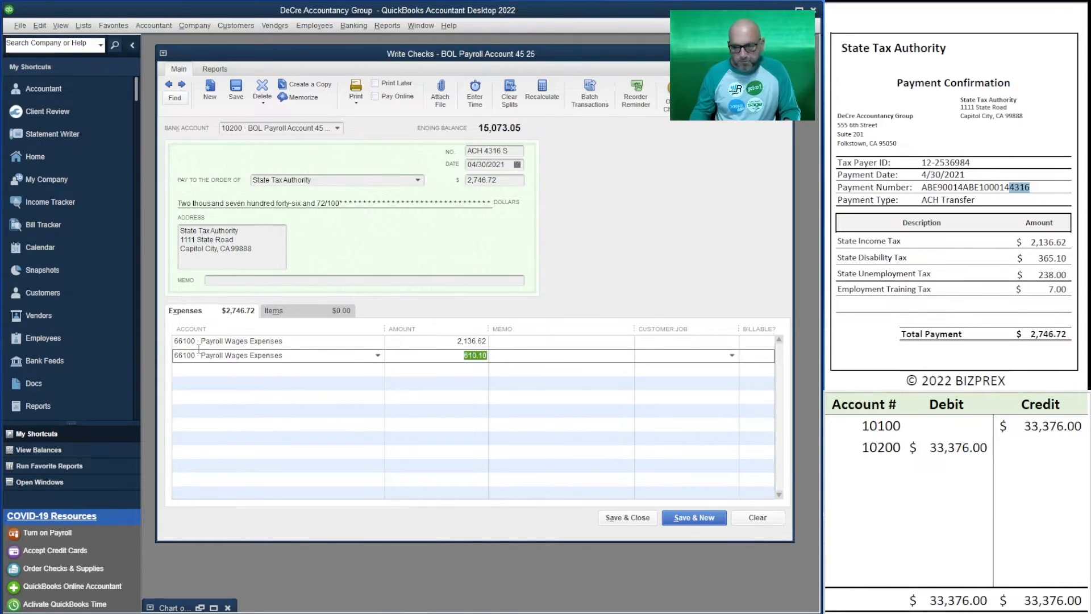
text(365.10)
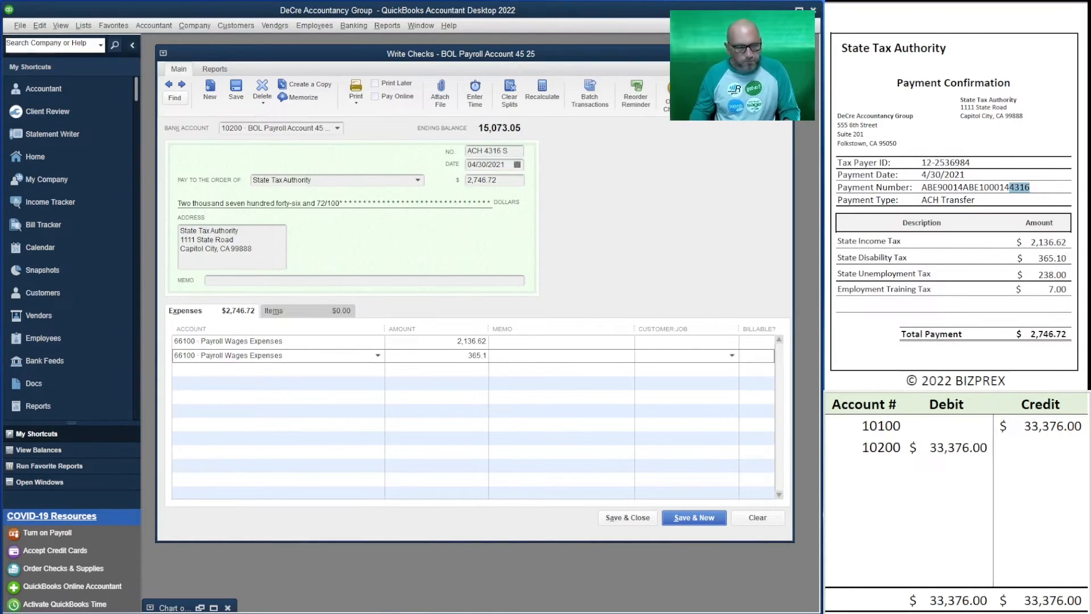
key(Tab)
key(Tab)
key(Tab)
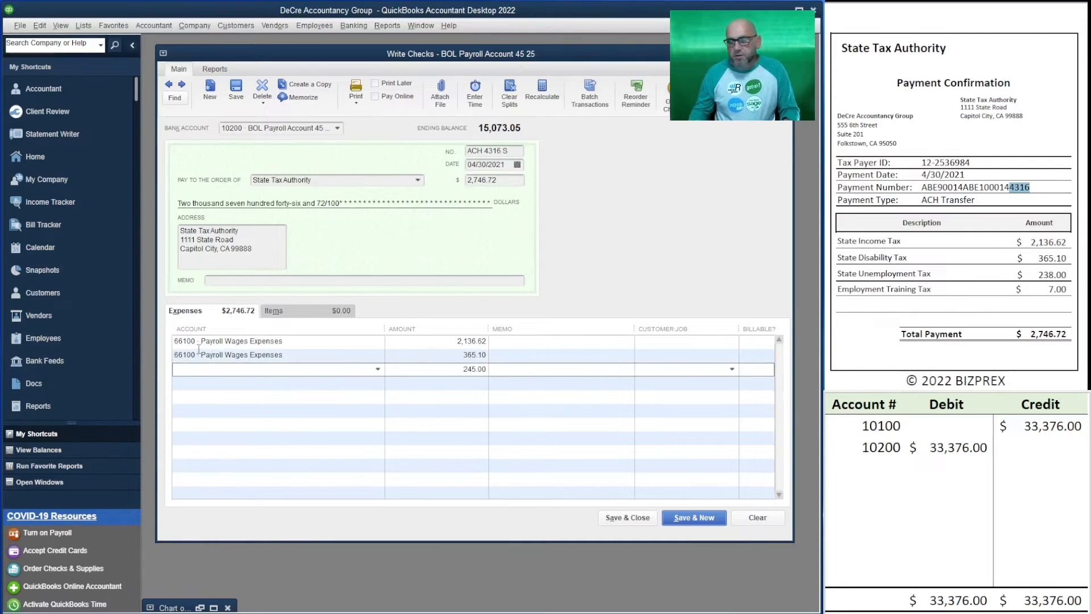
Add a third expense line to 66200 Payroll Taxes Expense for 238.00, the state unemployment tax
text(66200 · Payroll Taxes Expense)
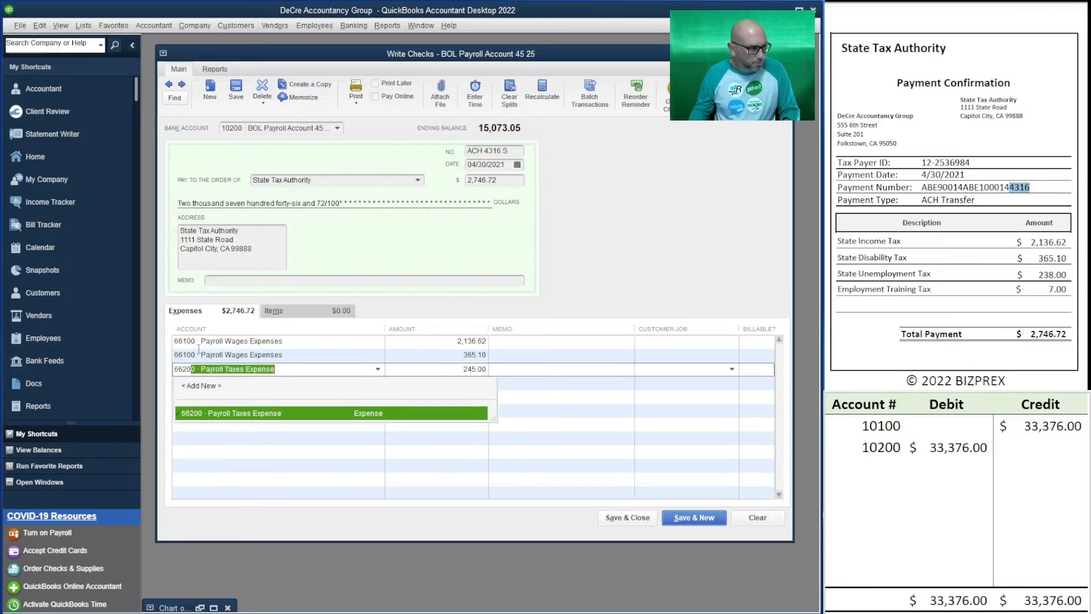
key(Tab)
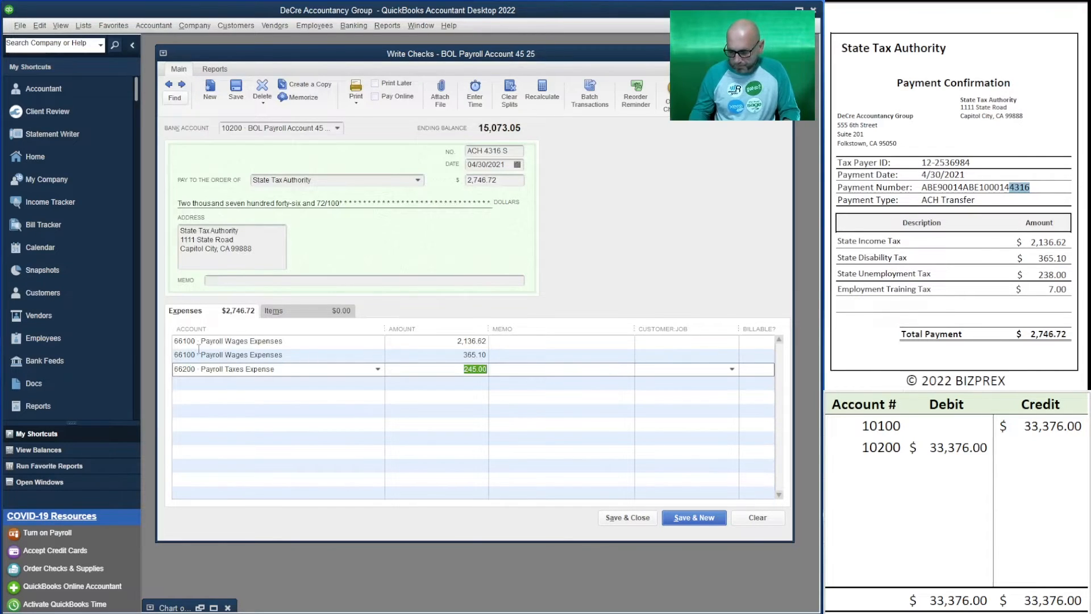
text(238.00)
key(Tab)
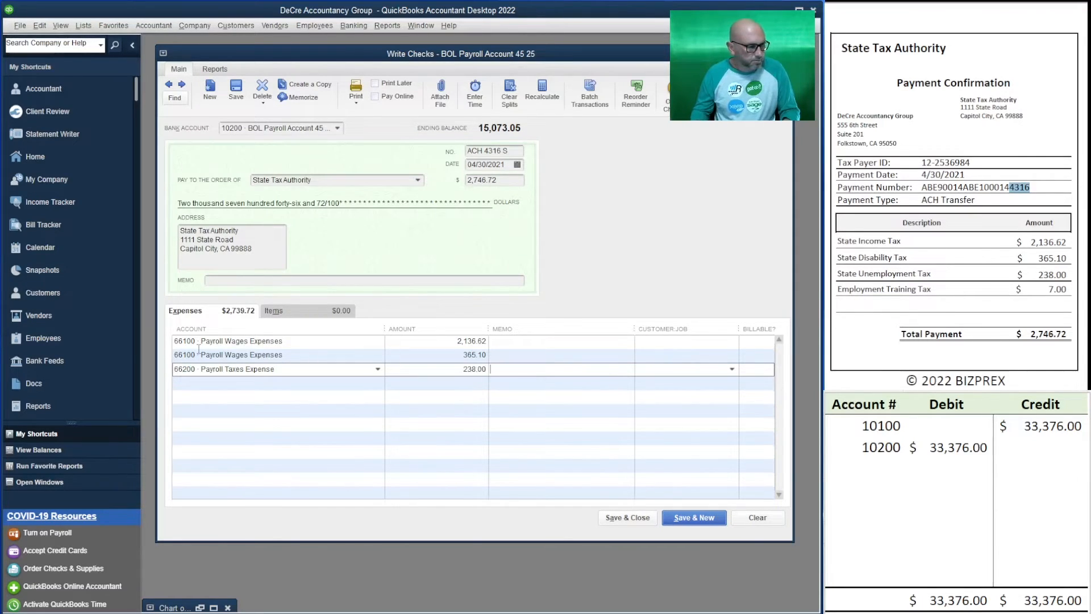
key(Tab)
key(Tab)
Add a fourth expense line to 66200 Payroll Taxes Expense for 7.00, the employment training tax
text(662)
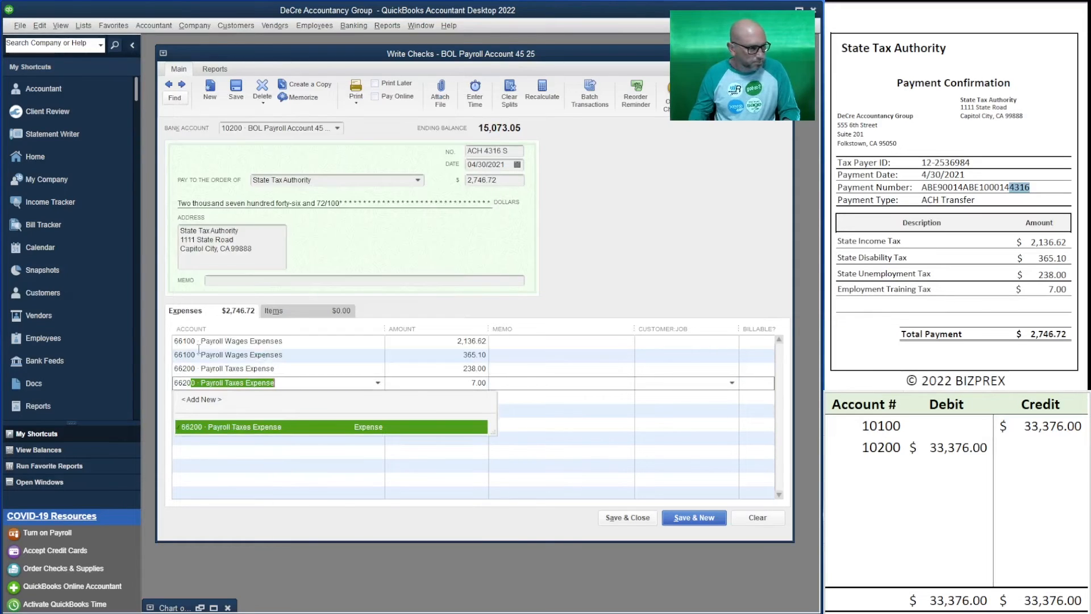
key(Tab)
key(Tab)
key(Tab)
key(Tab)
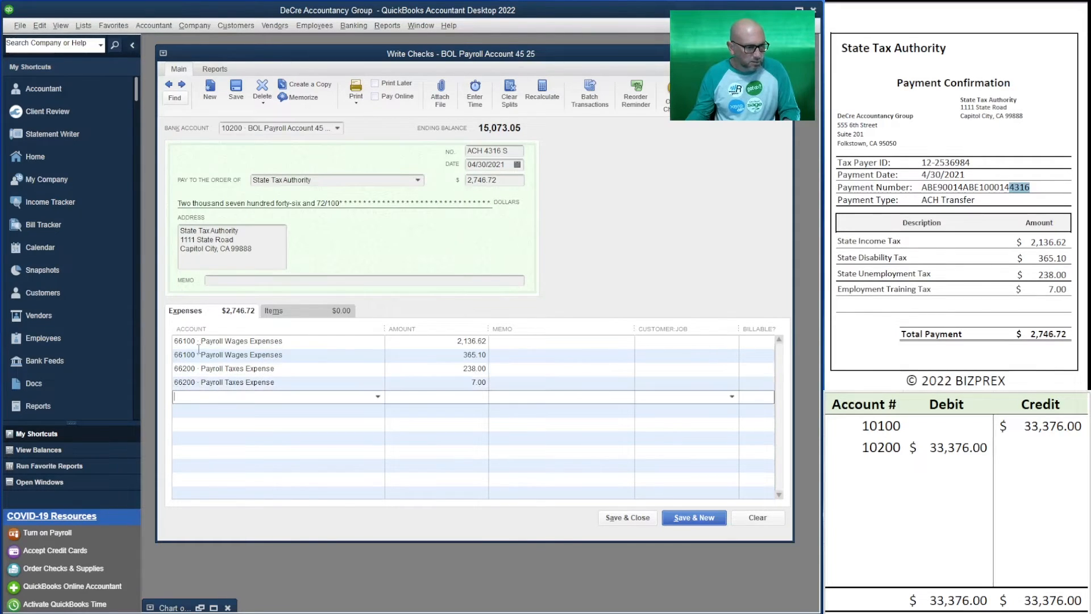
Switch to the debit and credit spreadsheet and clear the previous transfer's account numbers and amounts
click(947, 468)
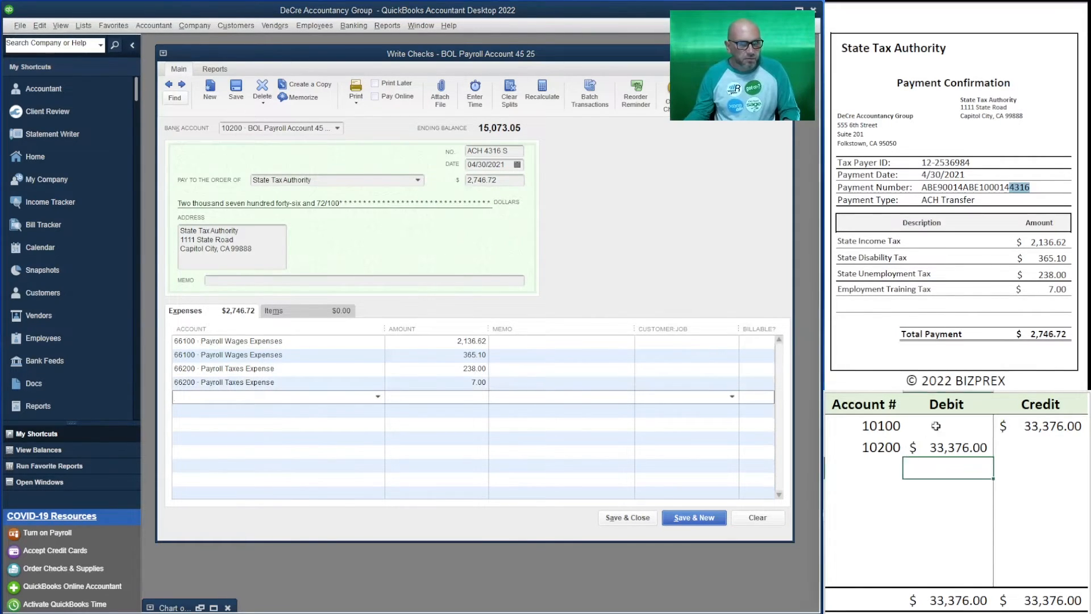
click(884, 440)
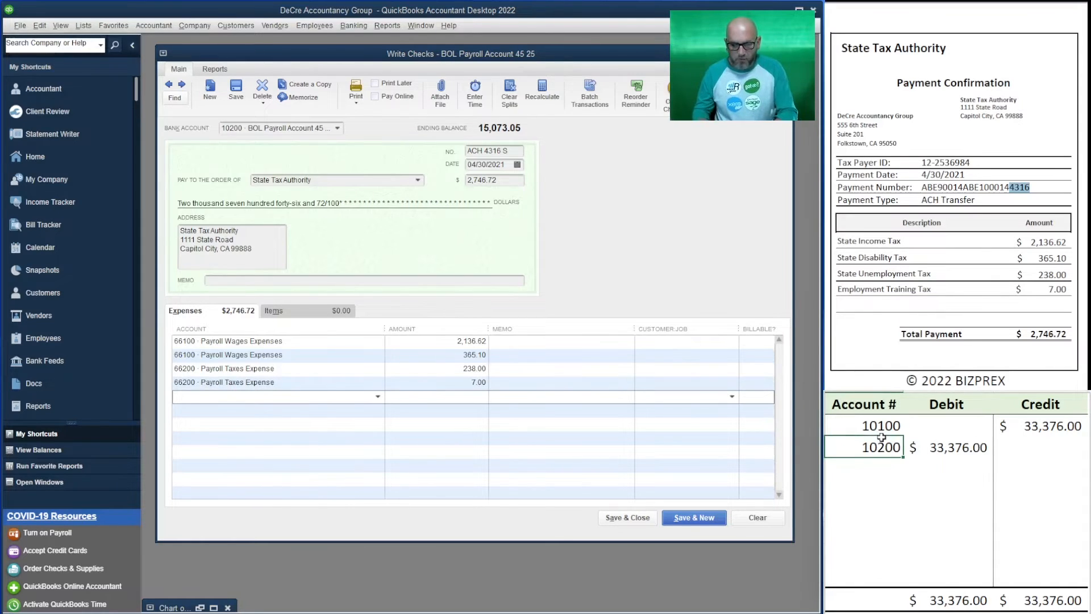
key(Up)
key(Delete)
key(Right)
key(Right)
key(Delete)
key(Down)
key(Left)
key(Delete)
key(Left)
key(Delete)
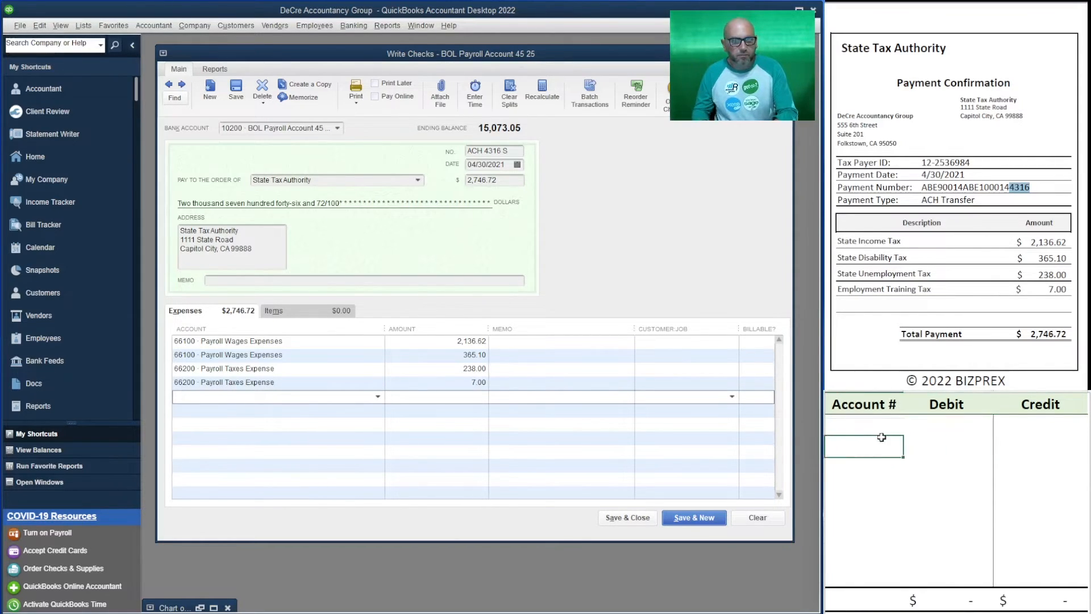
key(Up)
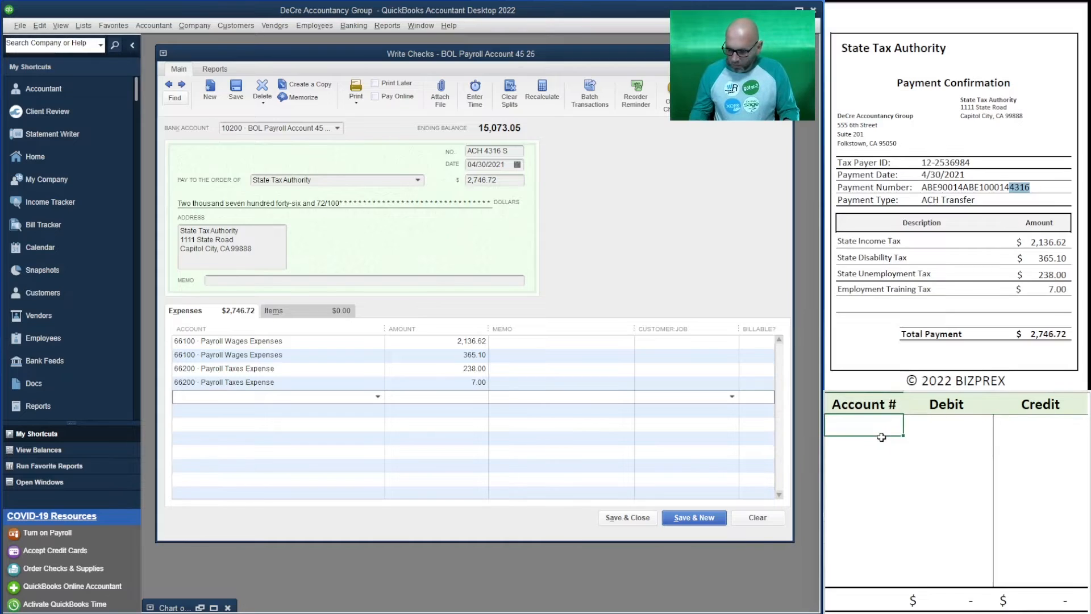
Enter account 10200 in the first row of the debit and credit table with a credit of 2,746.72
text(10200)
key(Right)
key(Right)
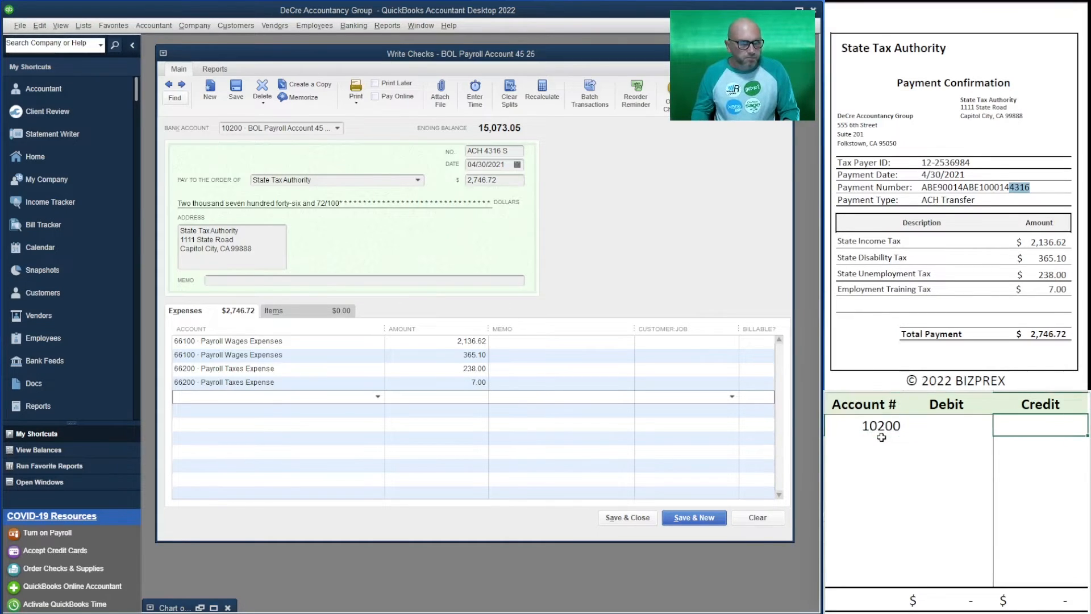
text(2,7)
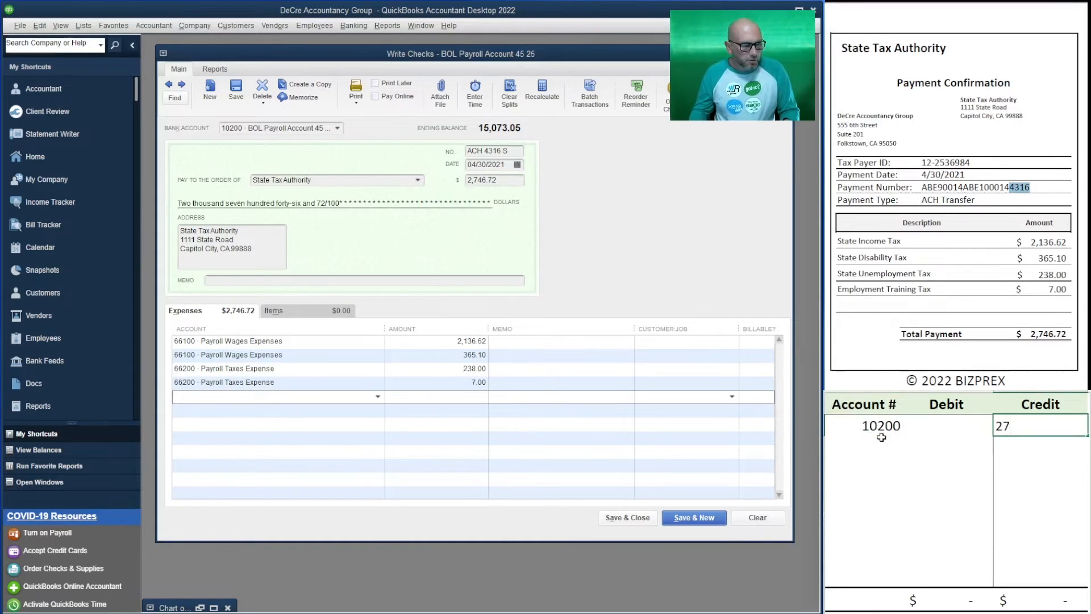
text(46.72)
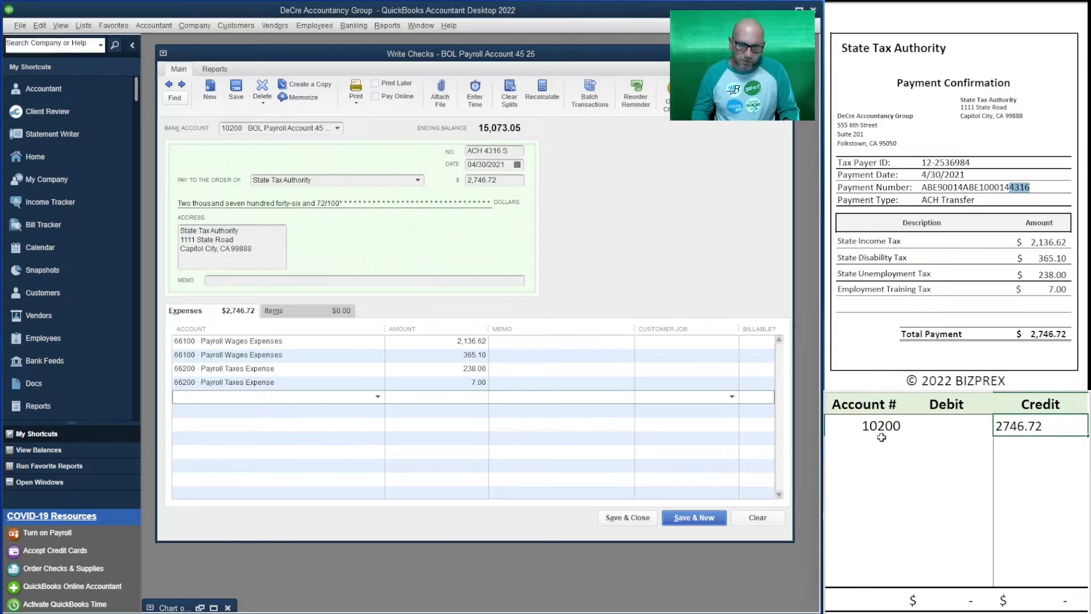
key(Return)
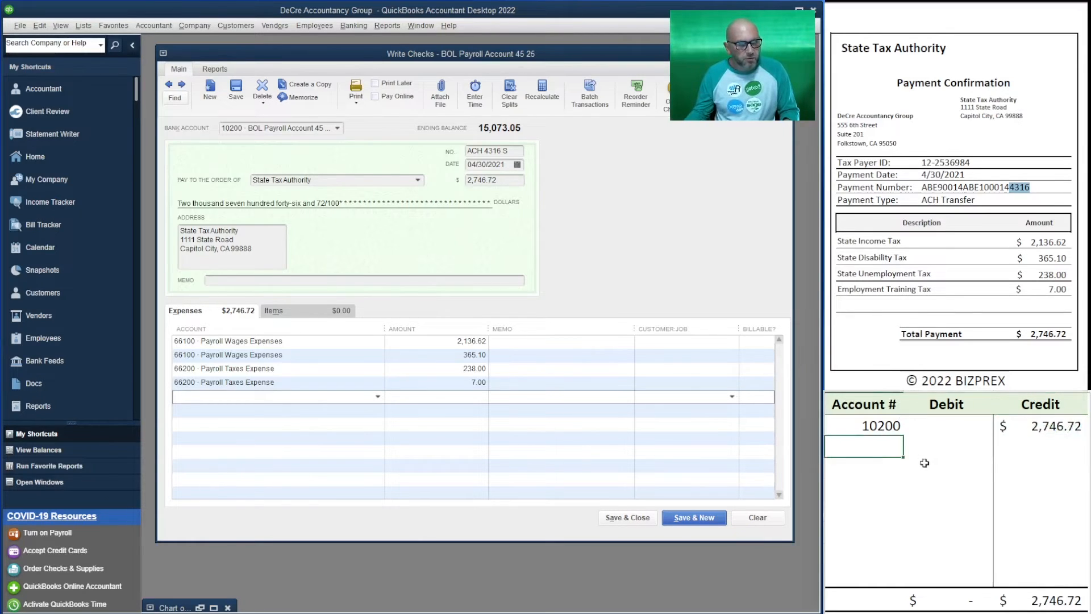
Enter account 66100 in the second row of the table with a debit of 2,136.62
text(66100)
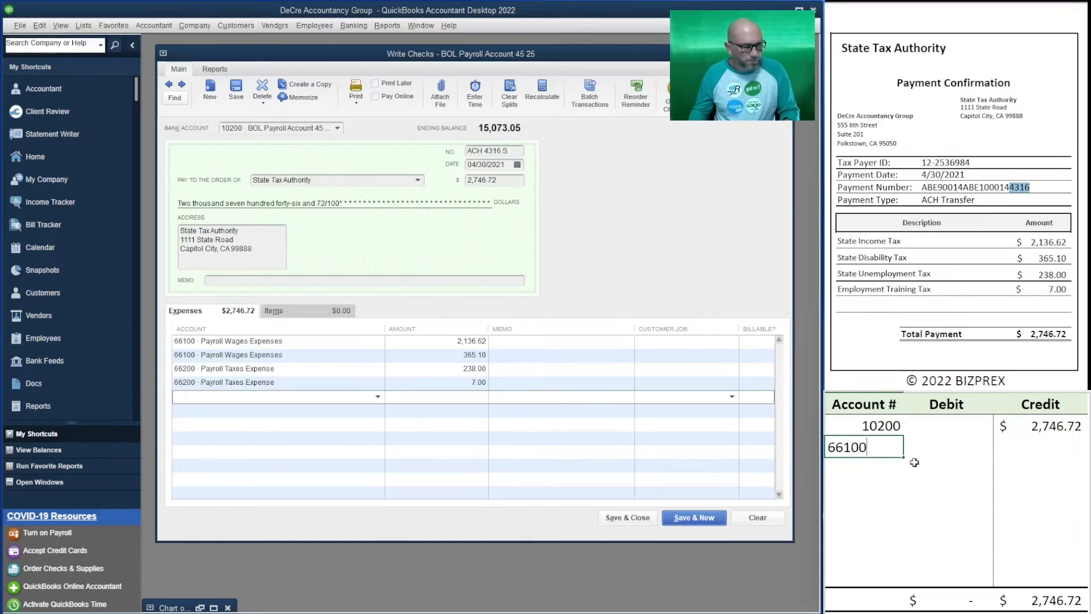
key(Tab)
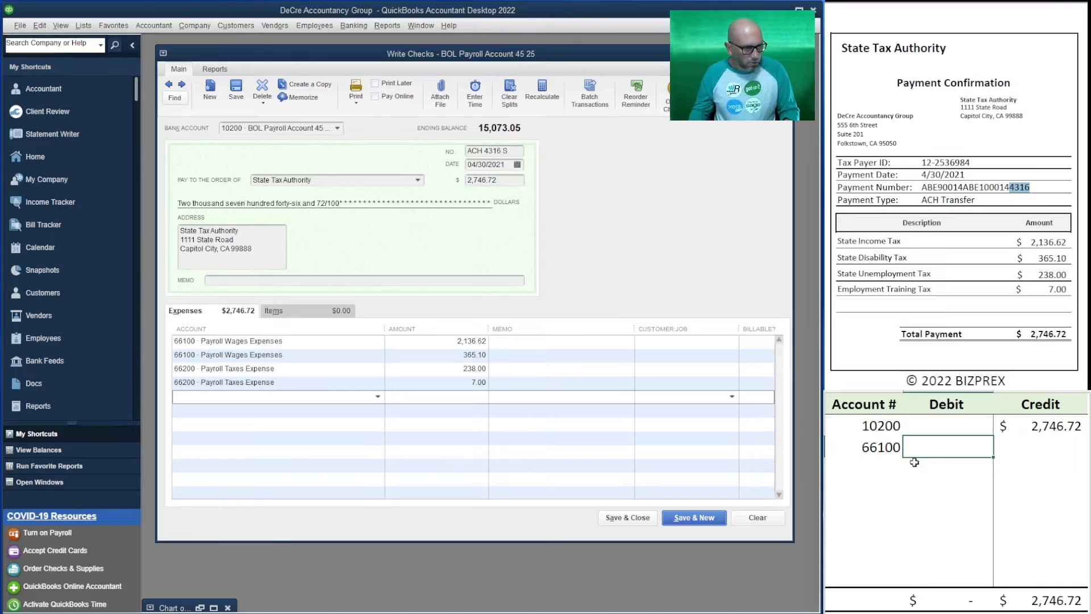
text(2,136.6)
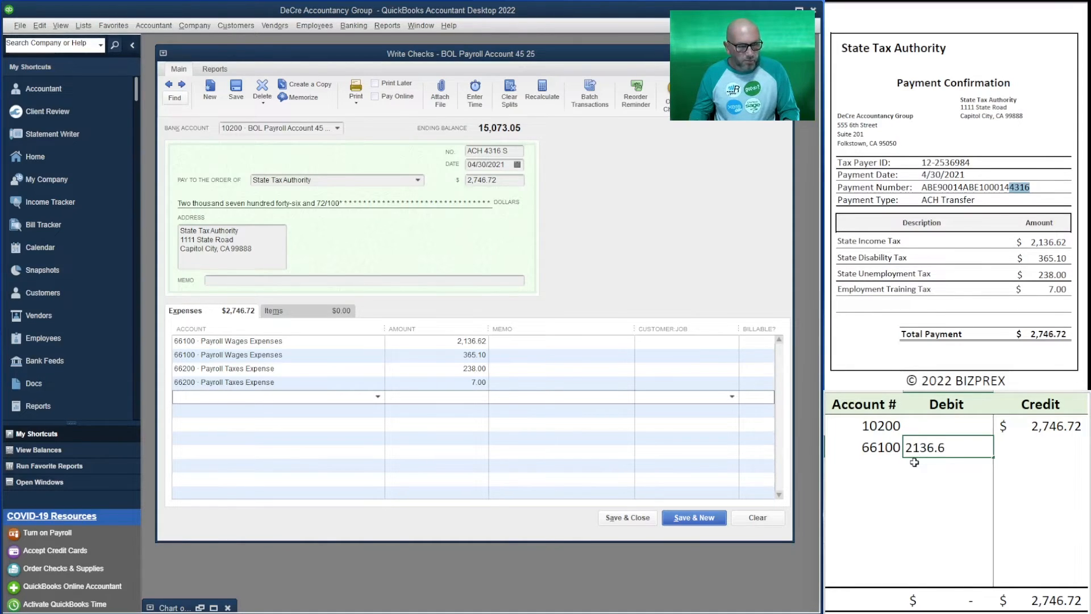
text(2)
key(Return)
Enter account 66100 again in the third row of the table with a debit of 365.10
text(66)
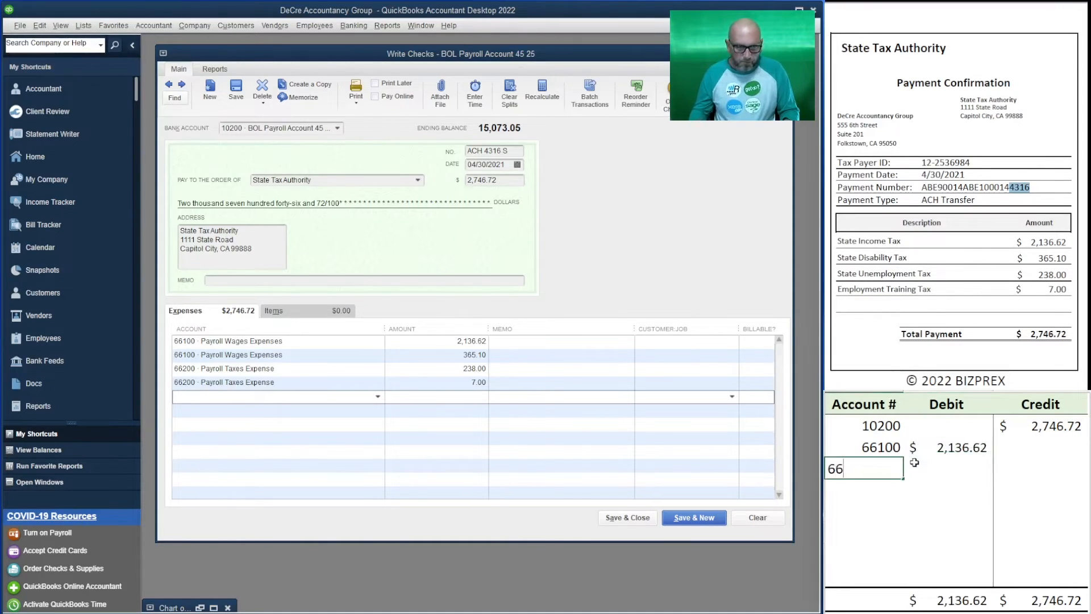
text(100)
key(Tab)
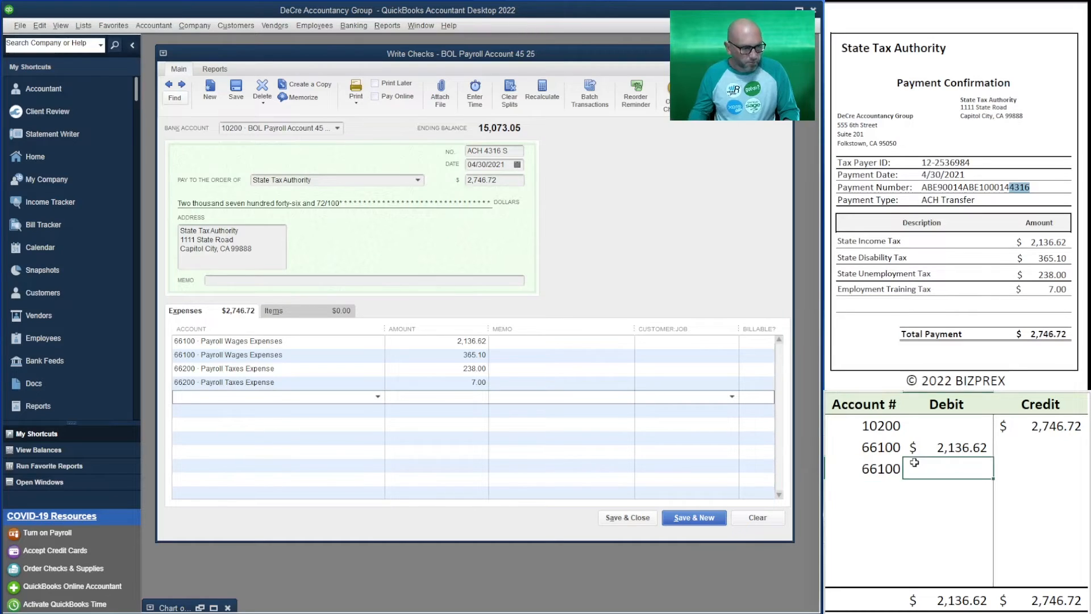
text(365.10)
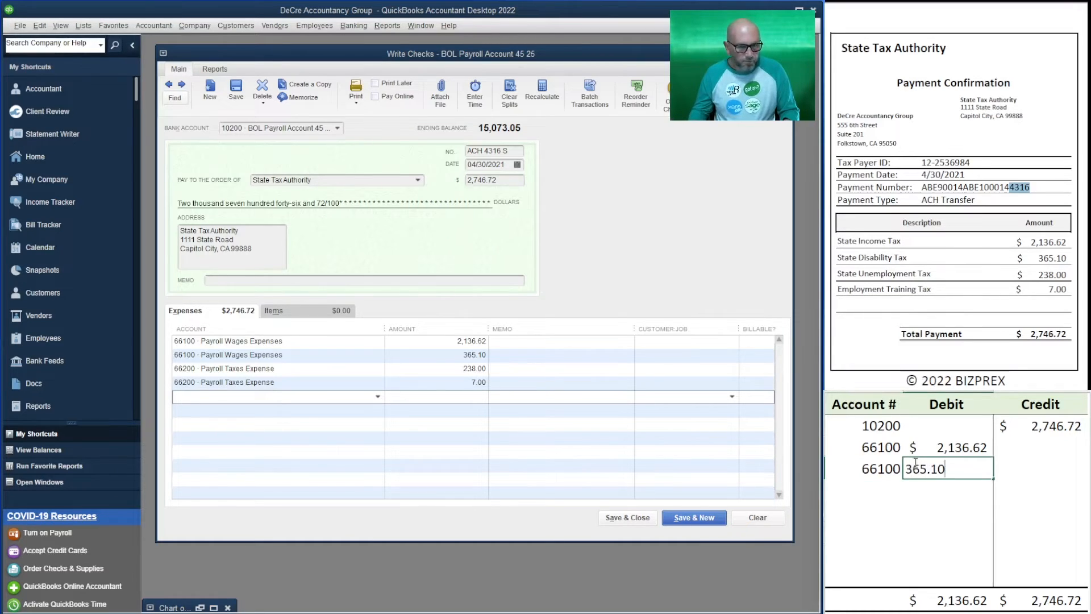
key(Return)
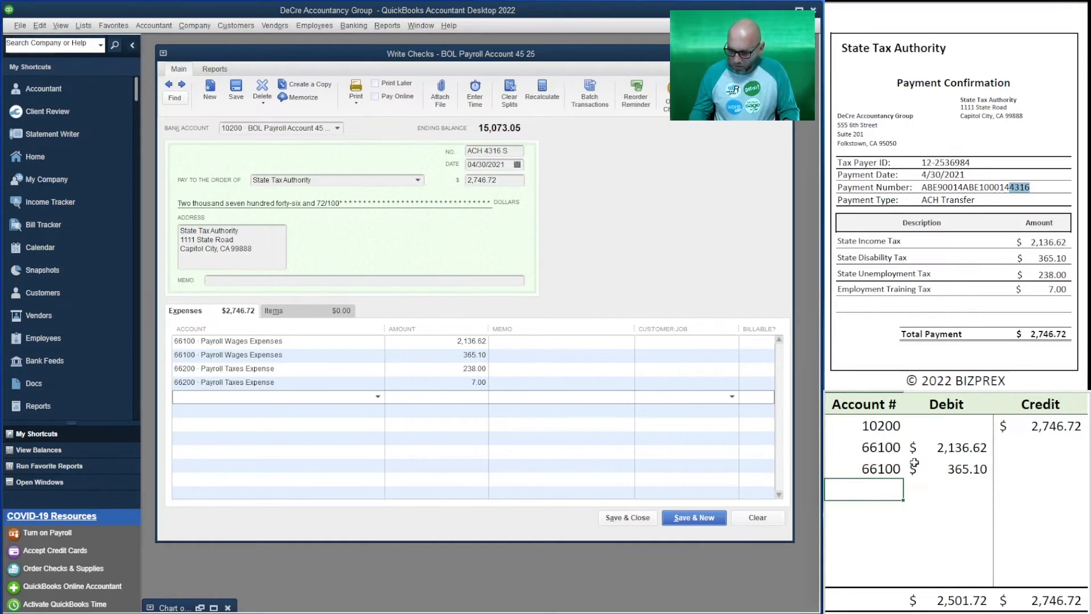
Enter account 66200 in the fourth row of the table with a debit of 238.00
text(66200)
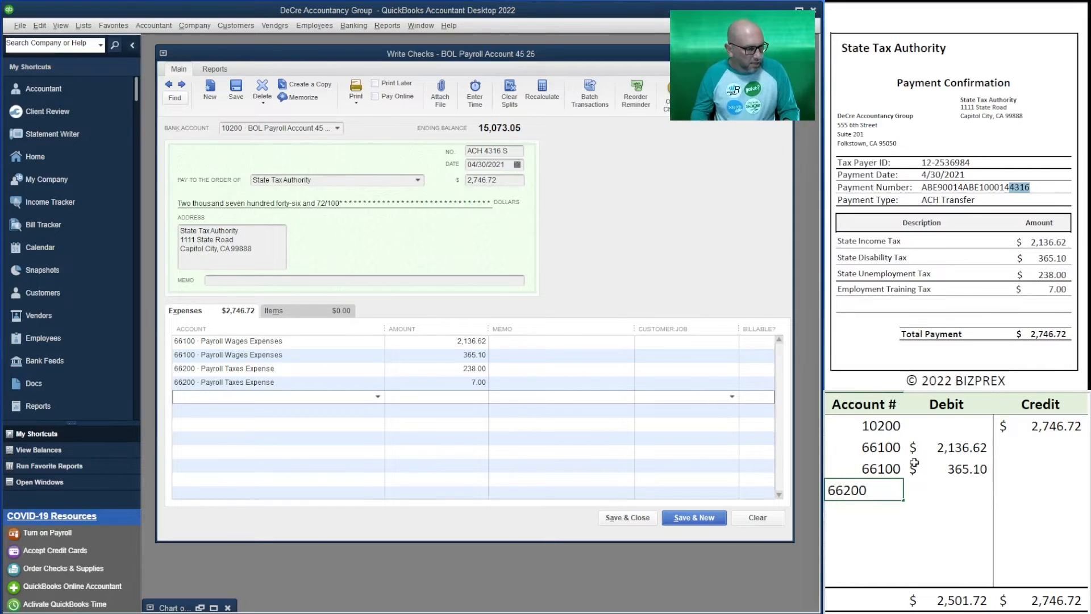
key(Tab)
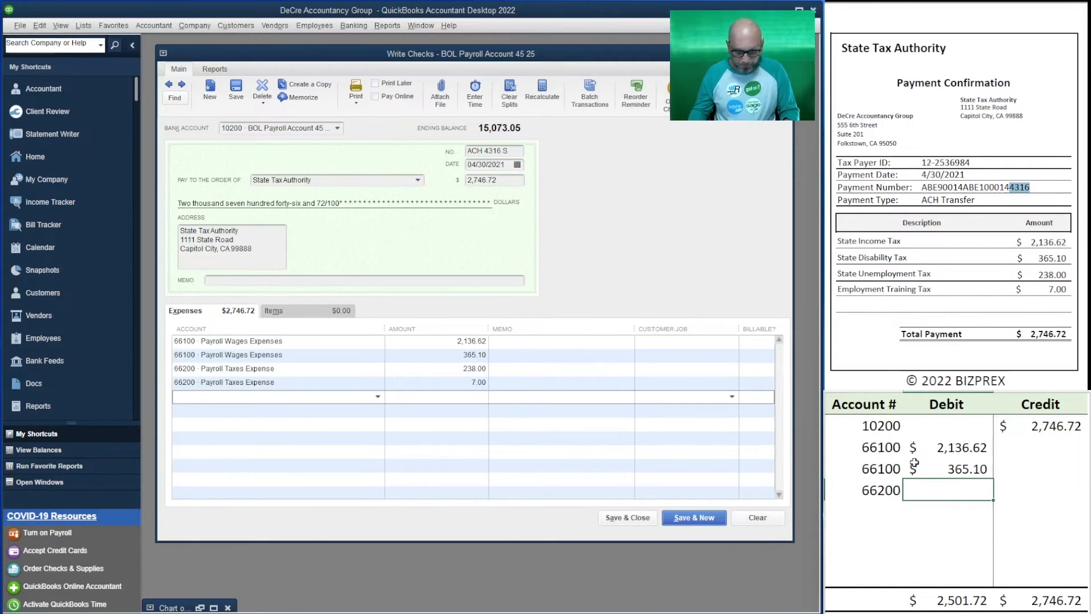
text(238)
key(Left)
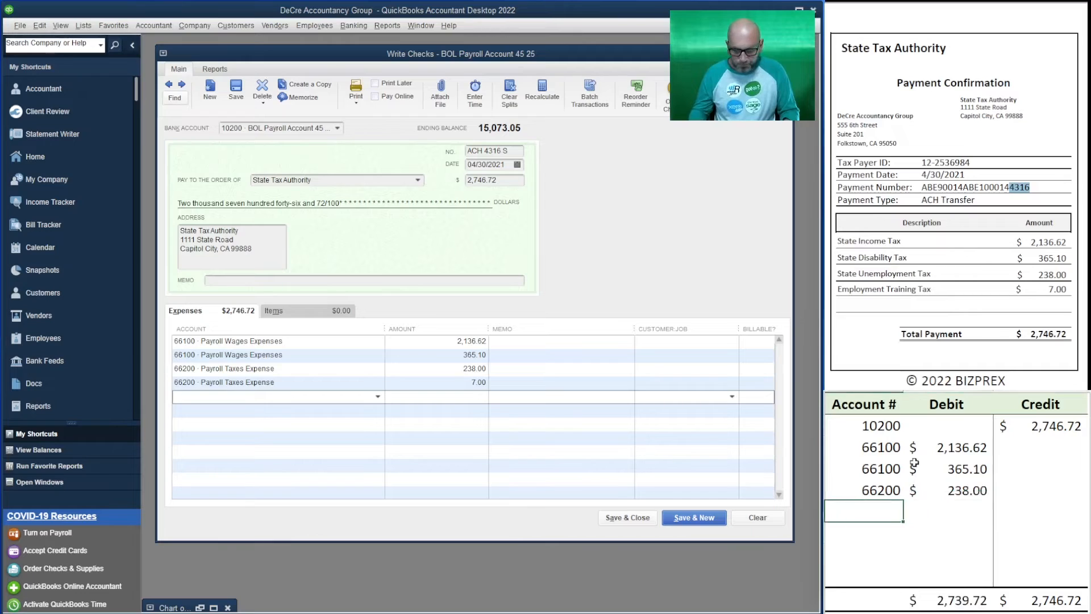
Enter account 66200 in the fifth row of the debit and credit table with a debit of 7.00
text(66200)
key(Tab)
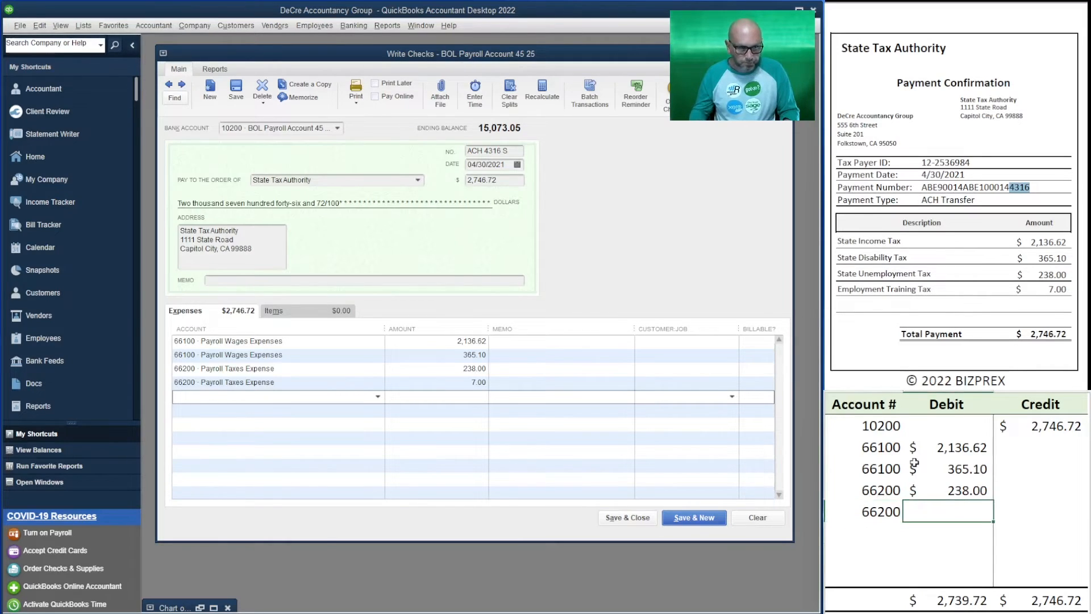
text(7)
key(Return)
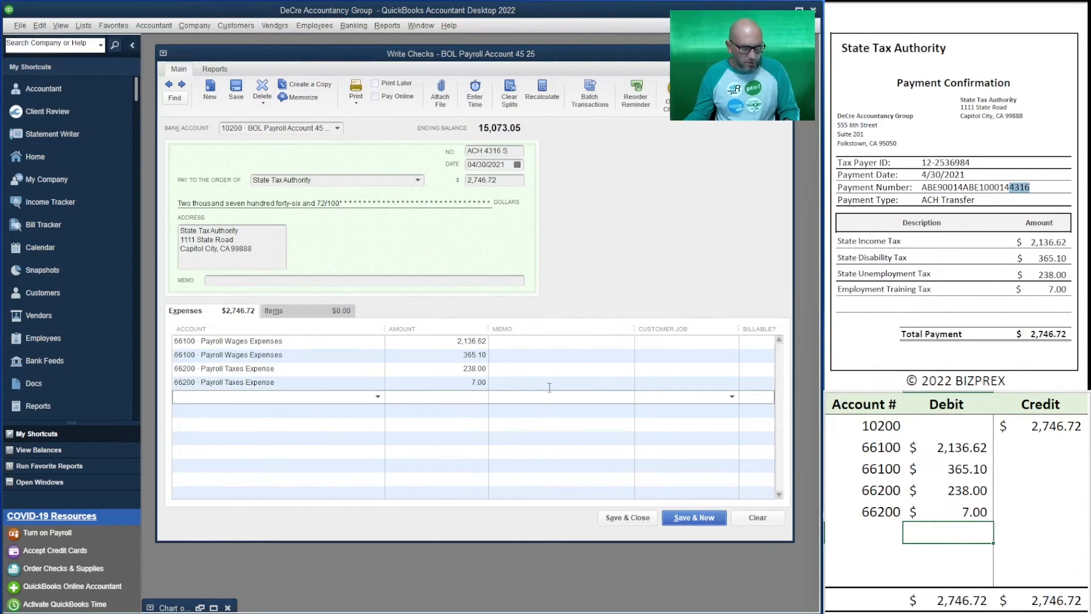
Review the expense lines of the State Tax Authority check, then save it and start a new check
click(455, 369)
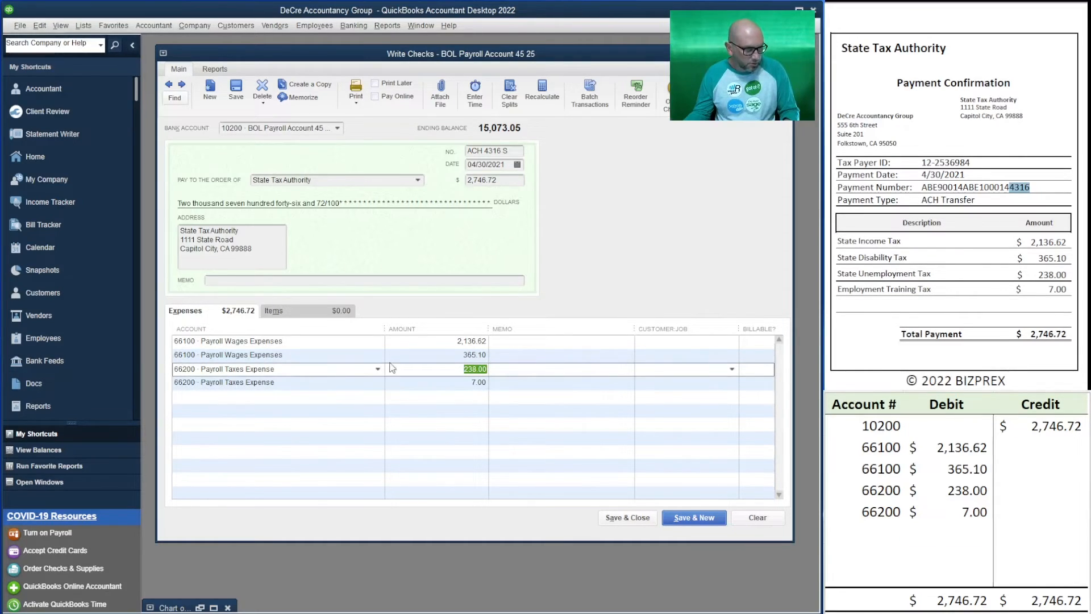
click(417, 357)
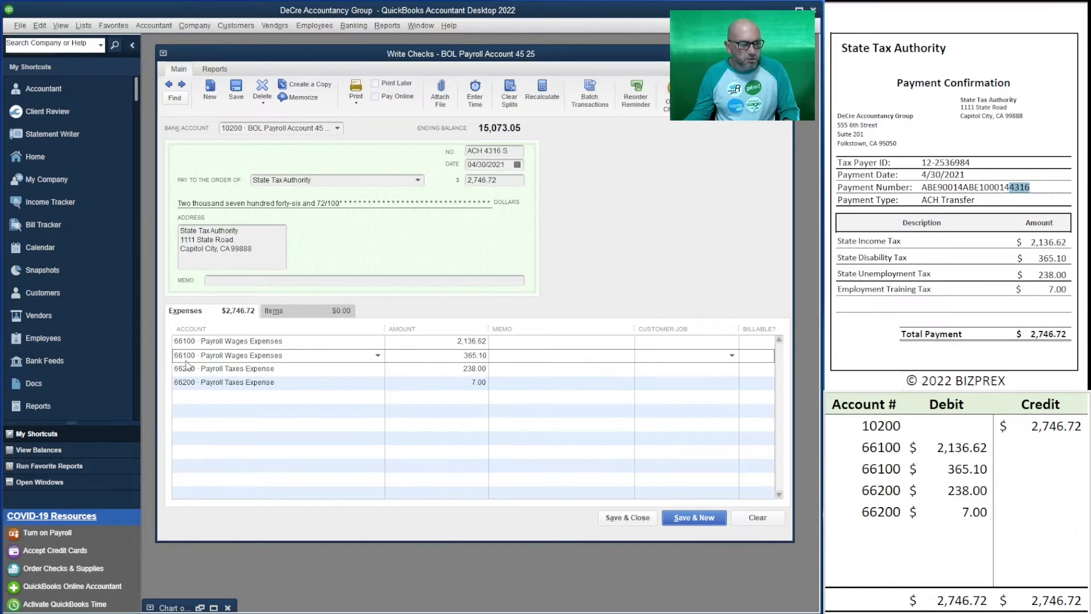
click(442, 341)
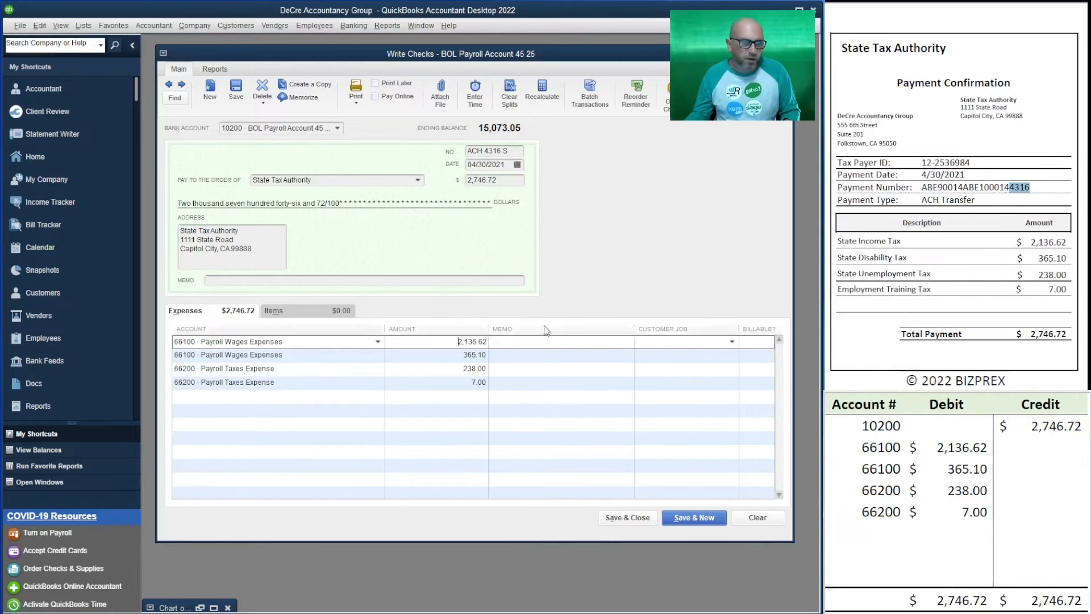
click(699, 519)
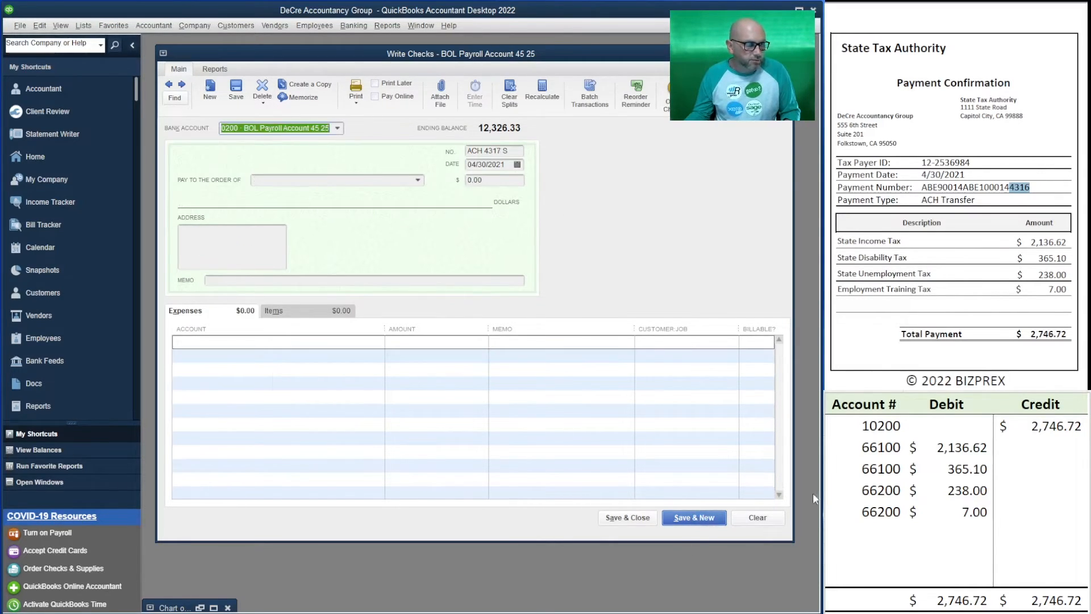
Bring up the Federal Tax Service payment confirmation and set the new check's number to ACH 4316 F
scroll(955, 193, down, 16)
scroll(954, 193, up, 1)
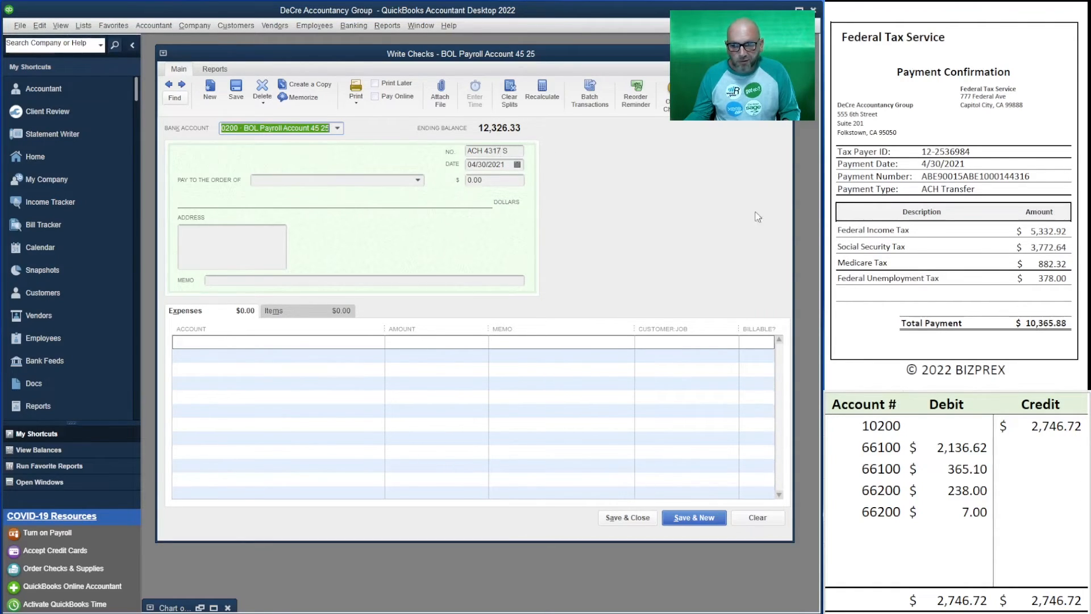
click(513, 149)
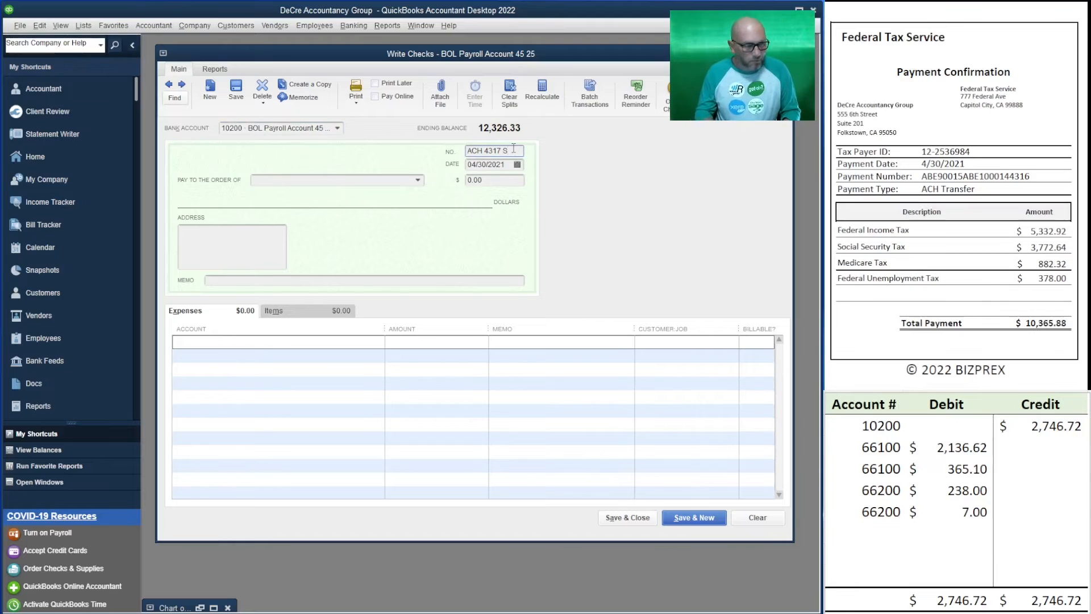
key(BackSpace)
key(BackSpace)
key(BackSpace)
text(6 F)
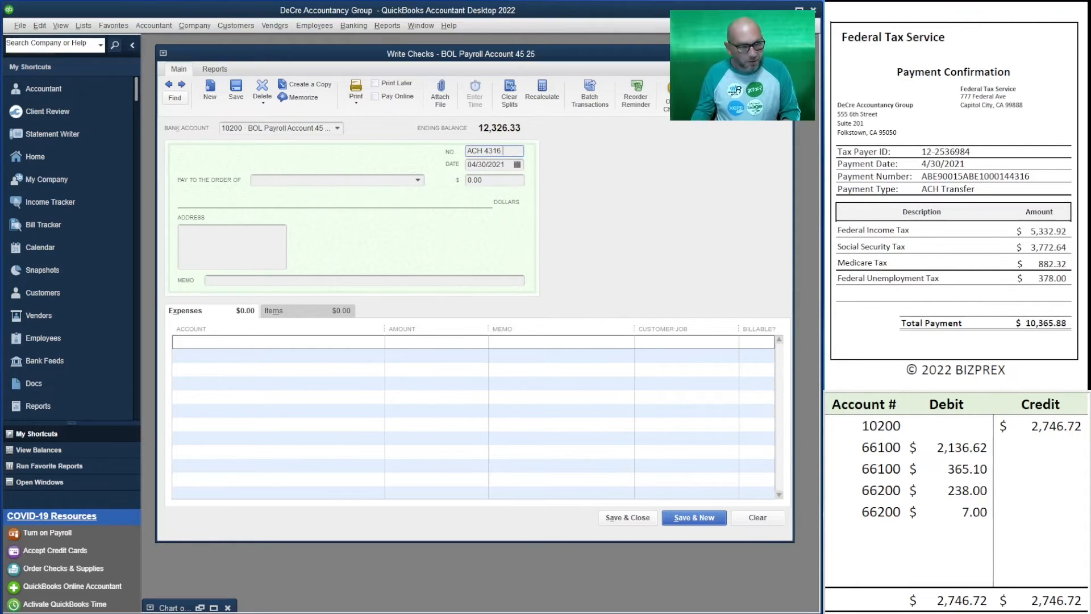
Make the check payable to Federal Tax Service for 10,365.88
click(357, 180)
text(Federal Tax Service)
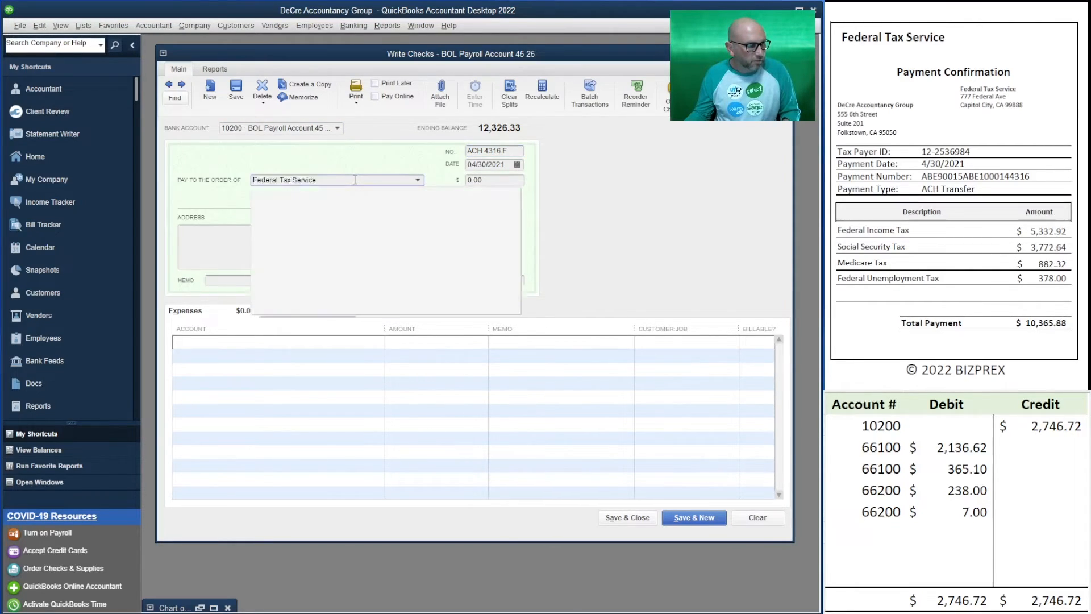
key(Tab)
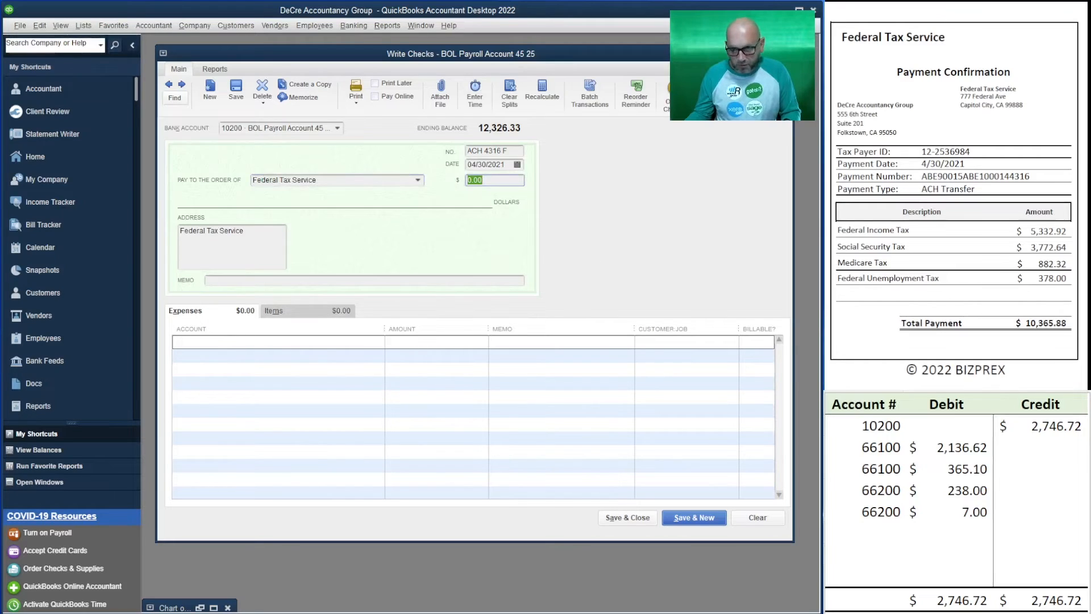
text(10,365)
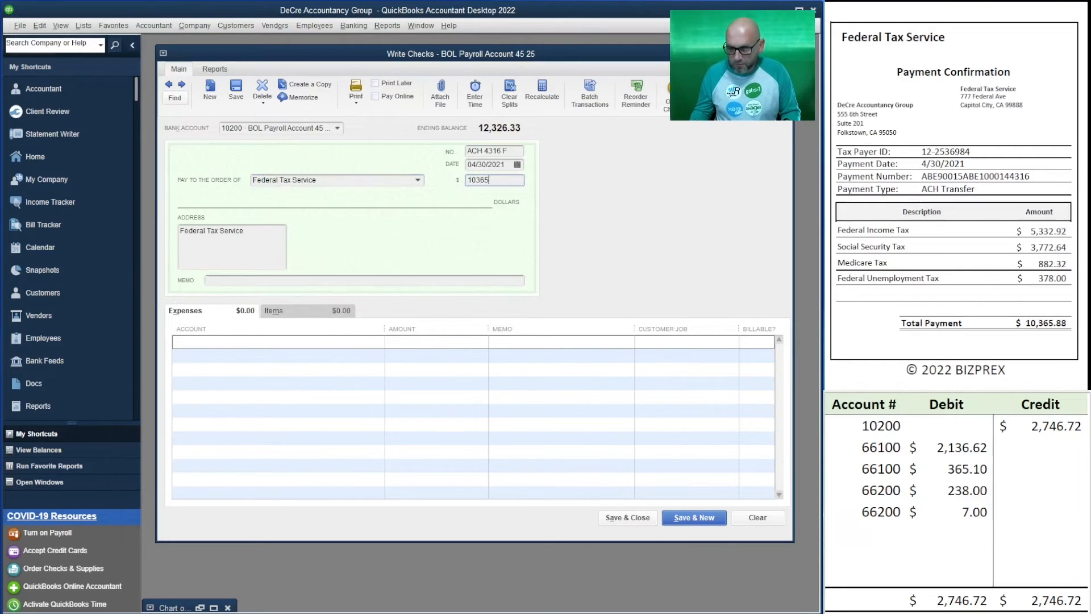
text(.88)
key(Tab)
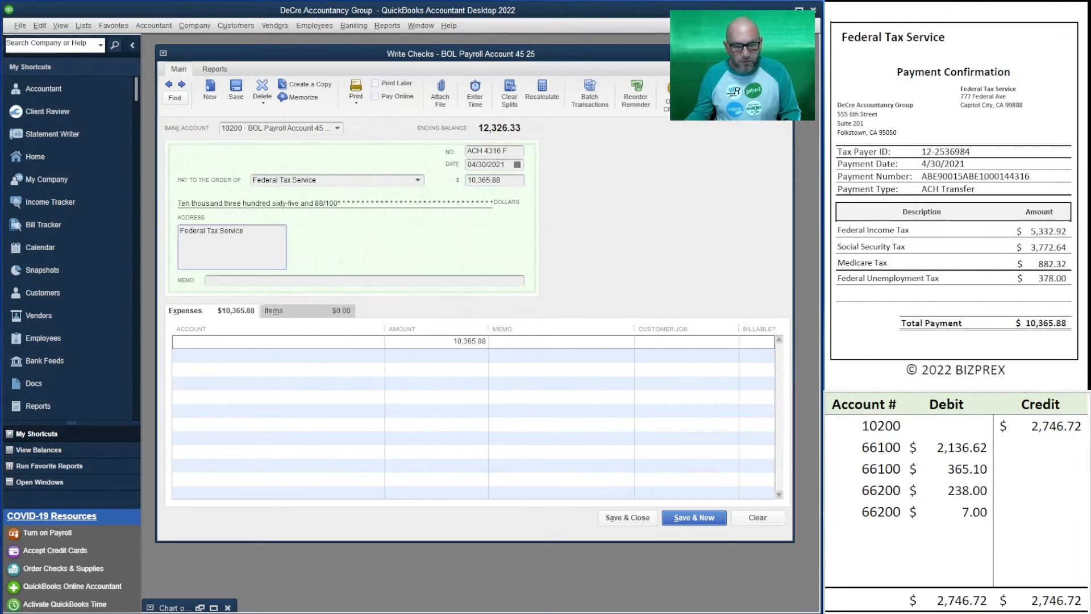
Set the credit for account 10200 in the table to 10,365.88 and clear all the old debit amounts
click(1031, 427)
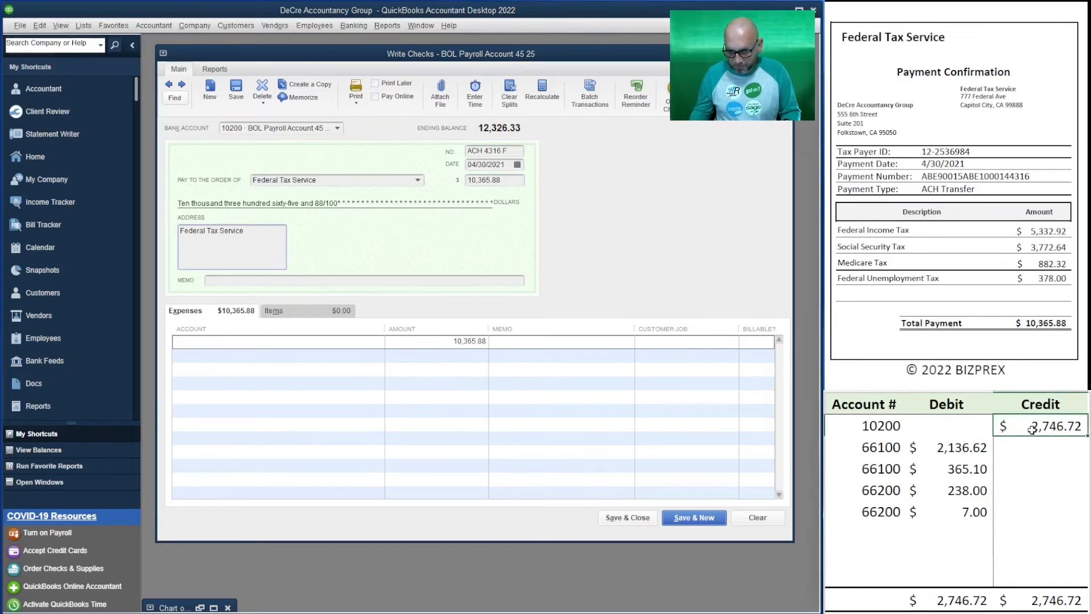
text(10365.88)
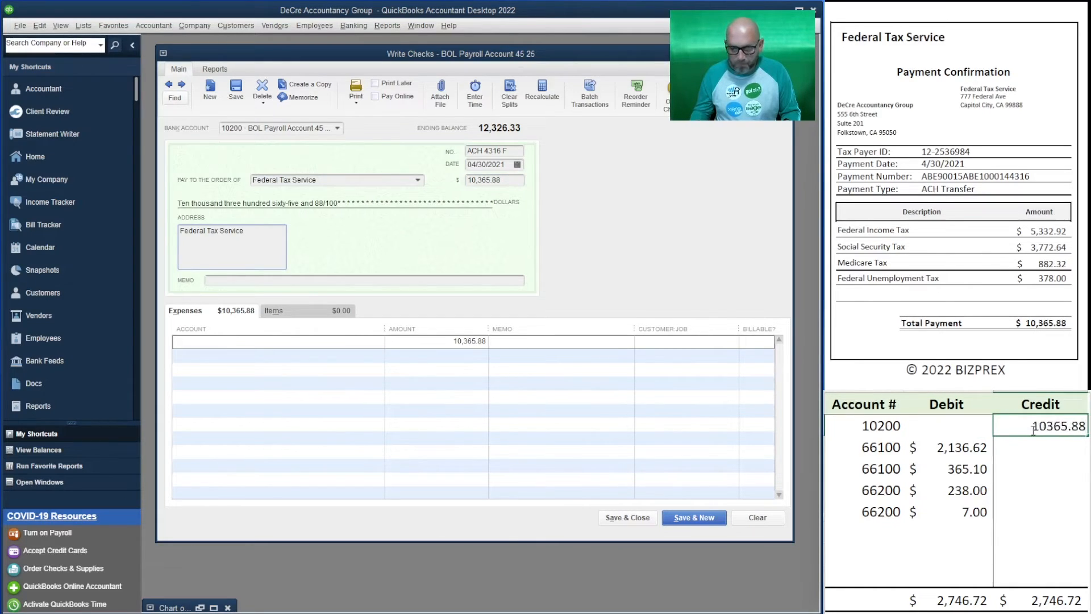
key(Left)
key(Left)
key(Down)
key(Down)
key(Right)
key(Up)
key(BackSpace)
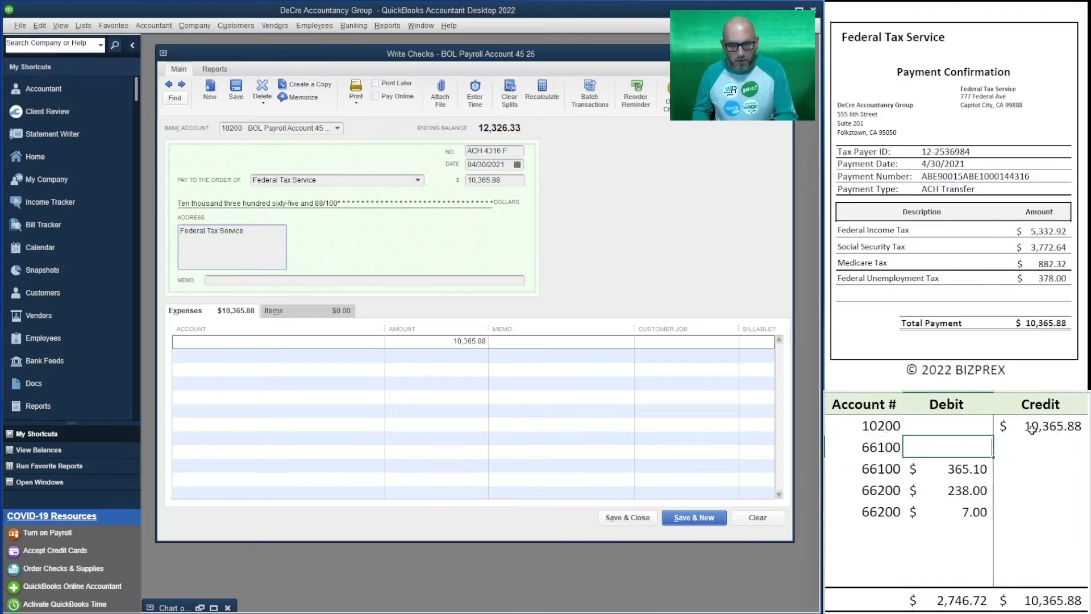
key(Down)
key(BackSpace)
key(Down)
key(BackSpace)
key(Down)
key(BackSpace)
key(Down)
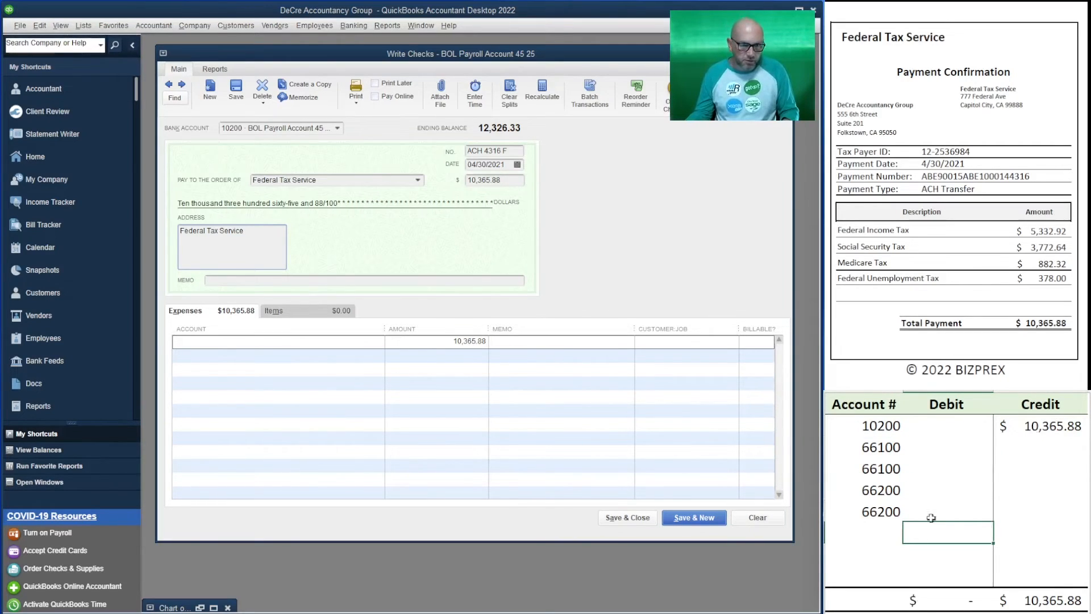
Enter a debit of 5,332.92 for account 66100 in the second row of the table
click(946, 447)
text(5)
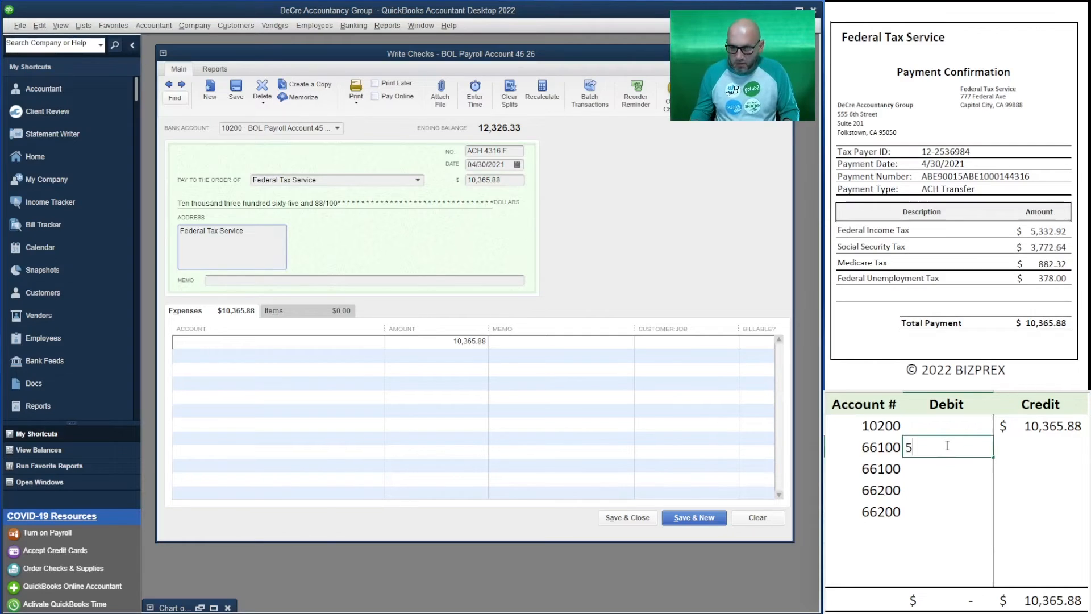
text(332.92)
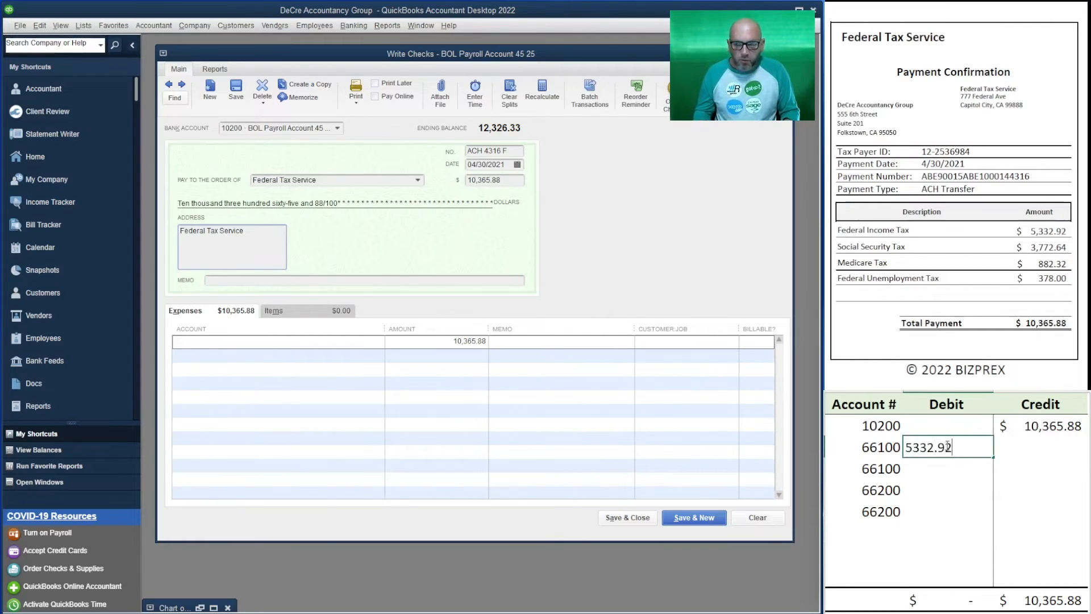
key(Return)
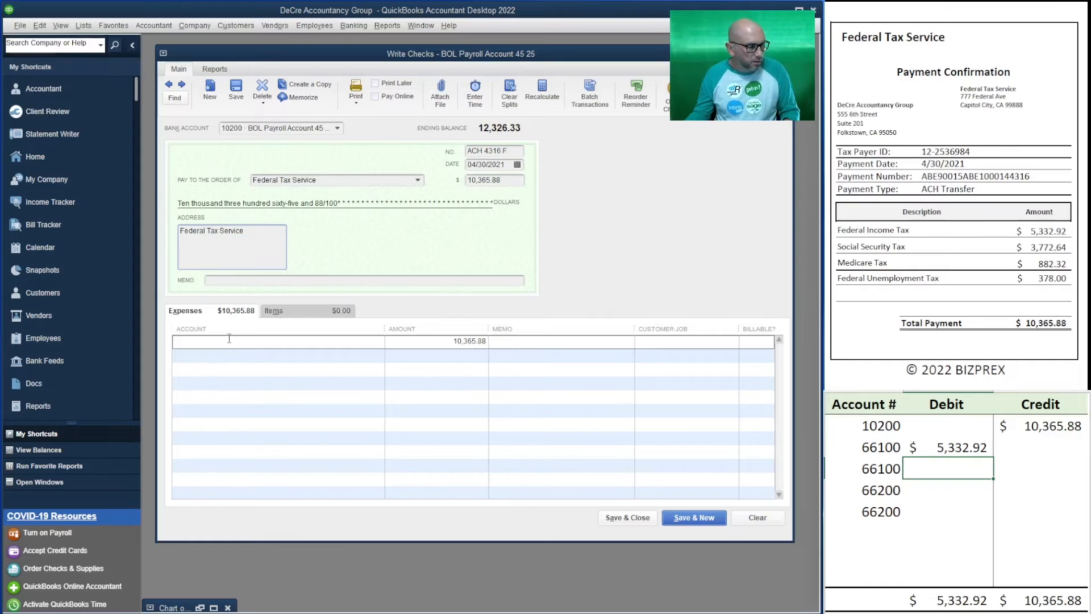
Clear both 66200 account numbers from the table and enter account 66100 in the fourth row
click(865, 489)
key(Delete)
key(Down)
key(Delete)
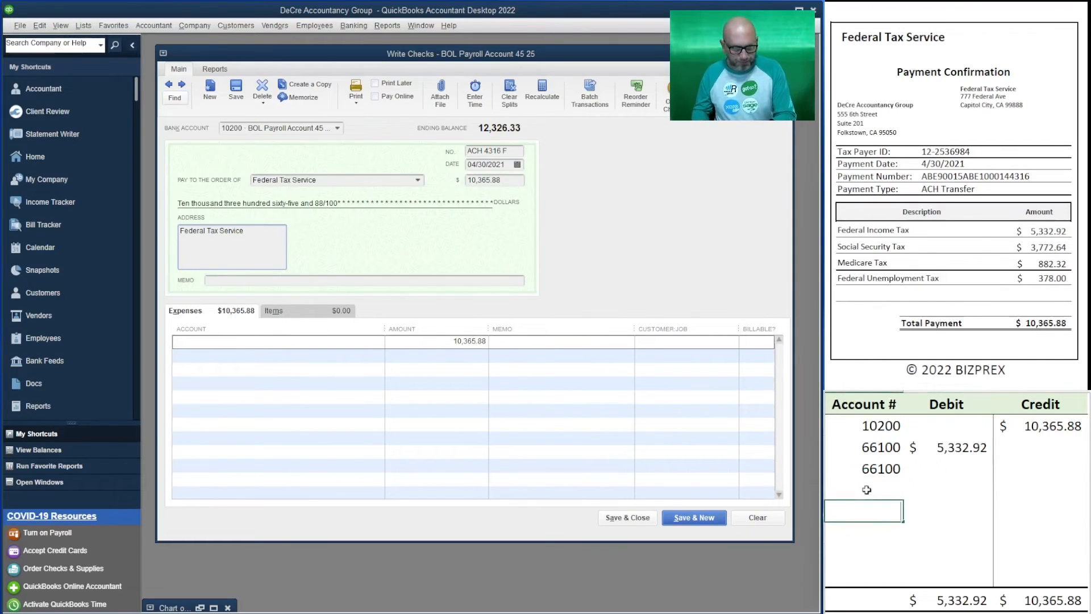
key(Up)
key(Up)
click(866, 490)
text(6)
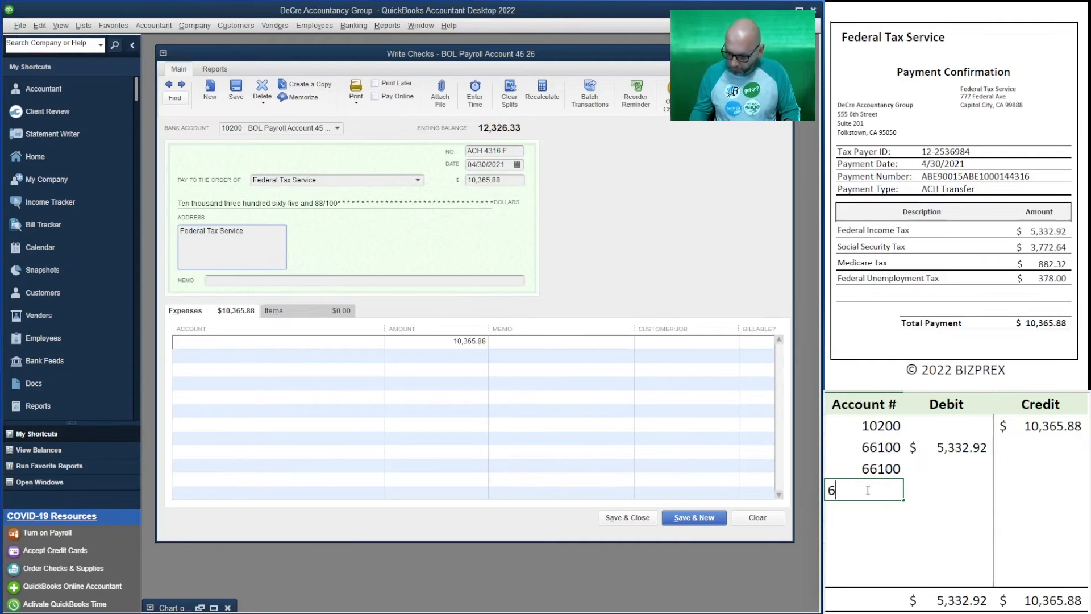
text(6100)
Enter the debit of the third row's account 66100 as half the Social Security tax, =3772.64/2
key(Right)
key(Right)
key(Up)
key(Left)
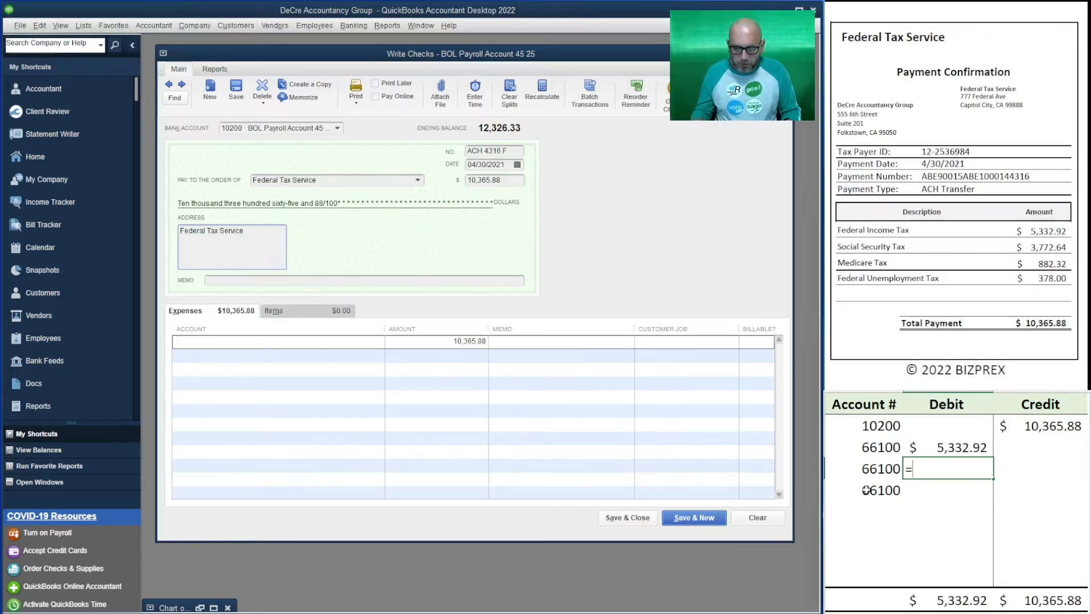
text(377)
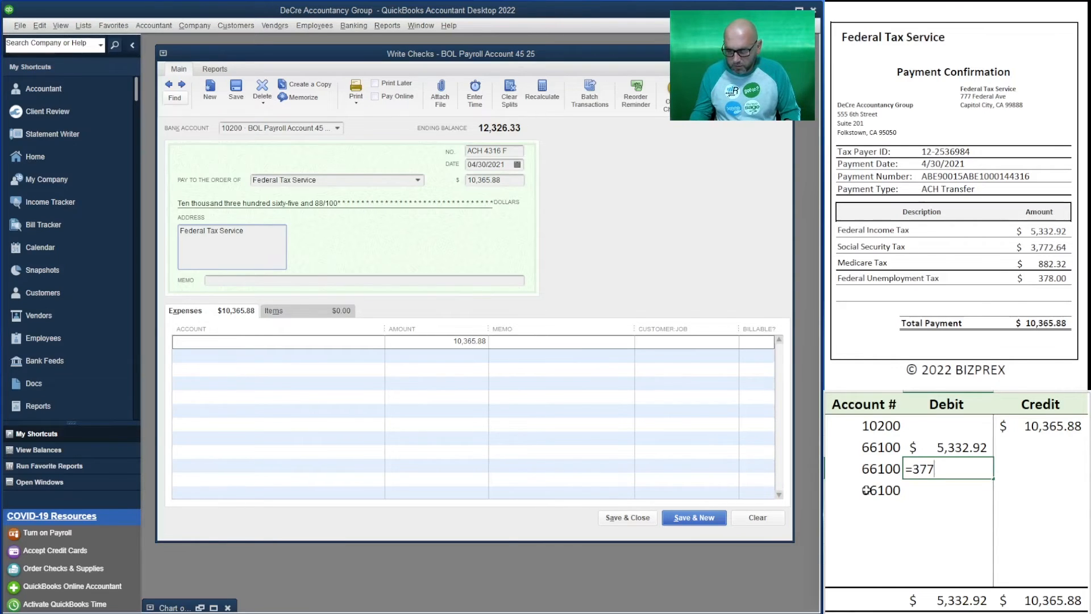
text(2.64/2)
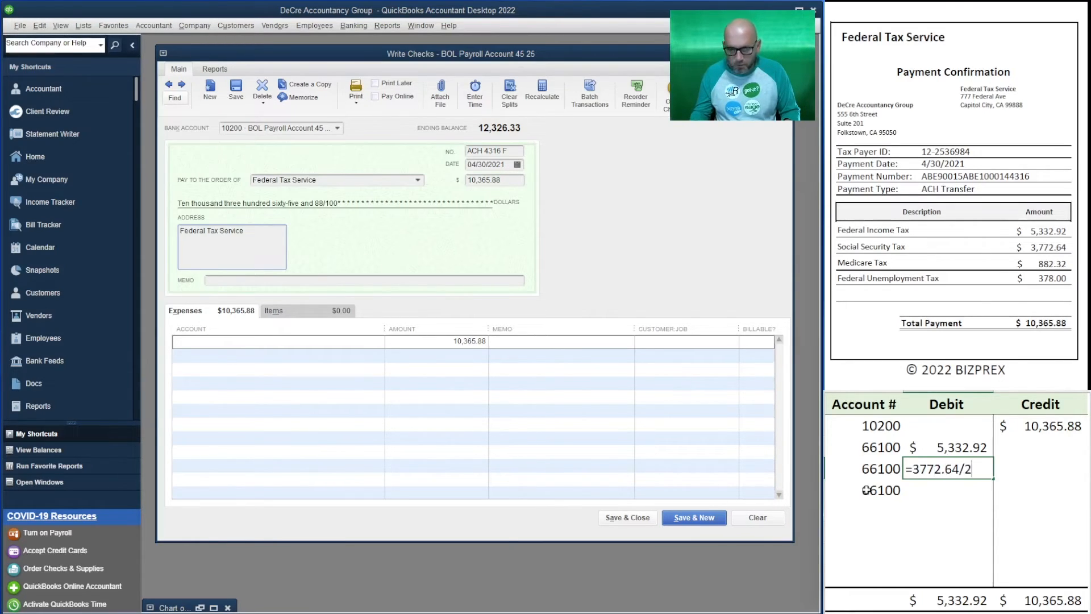
key(Return)
Enter the debit of the fourth row's account 66100 as half the Medicare tax, =882.32/2
text(=)
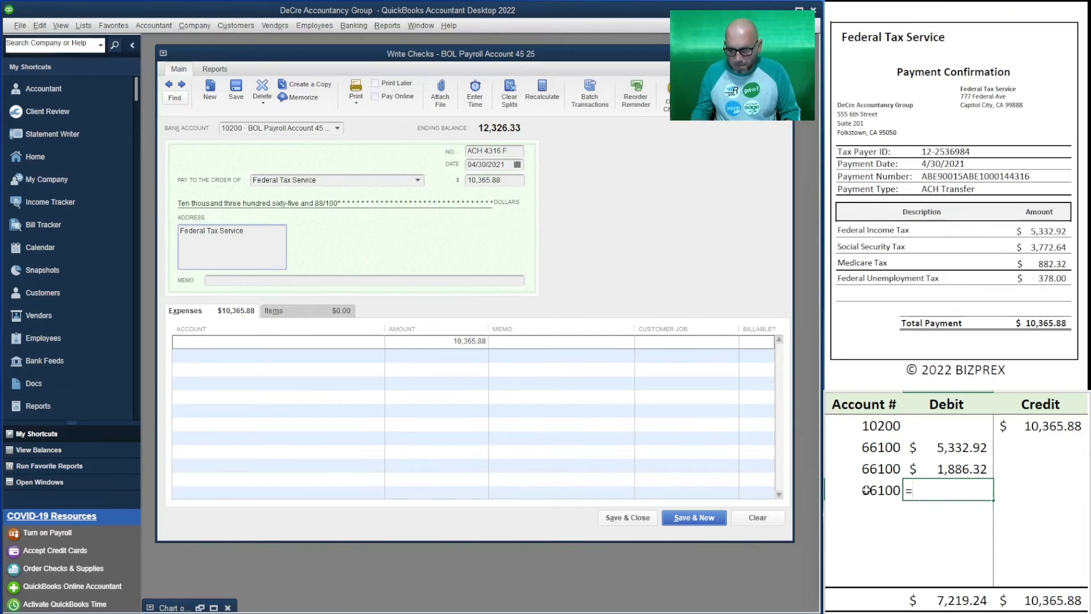
text(882.)
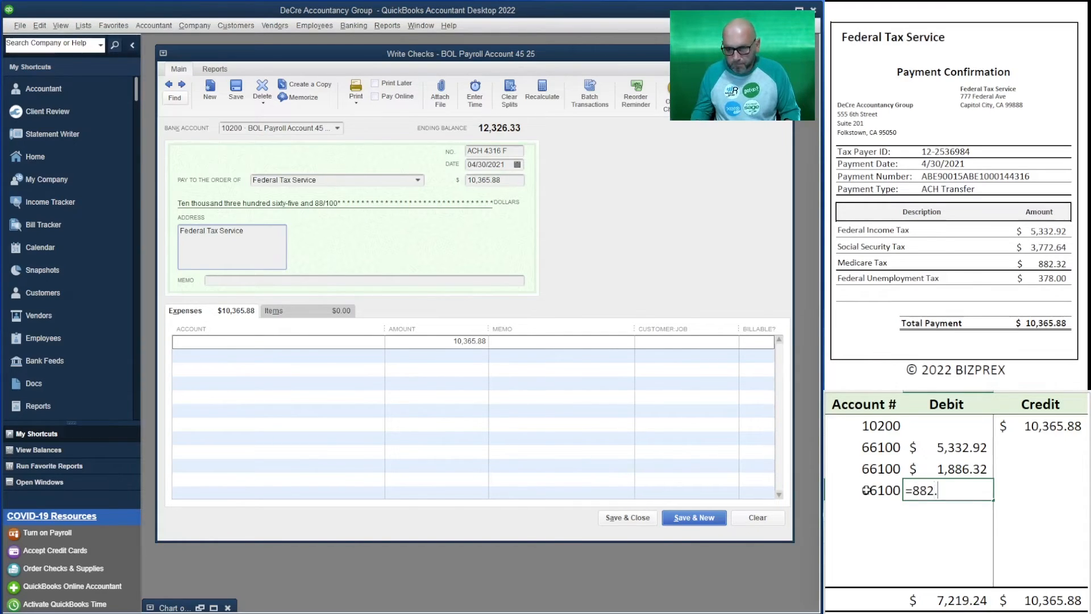
text(32/2)
key(Return)
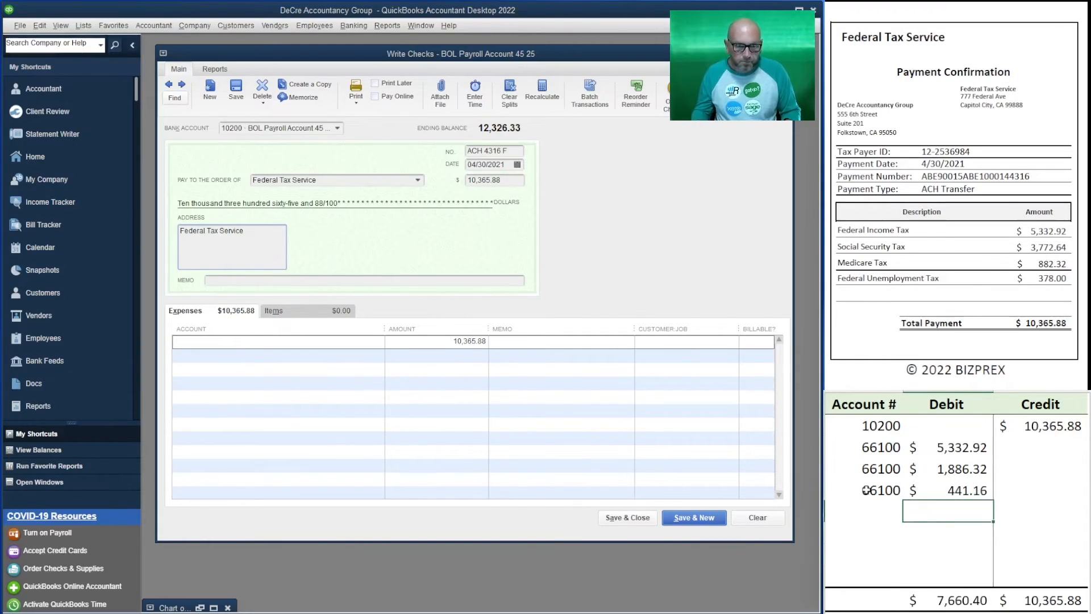
Enter account 66200 in the fifth row with a debit of 378.00 for federal unemployment tax
key(Left)
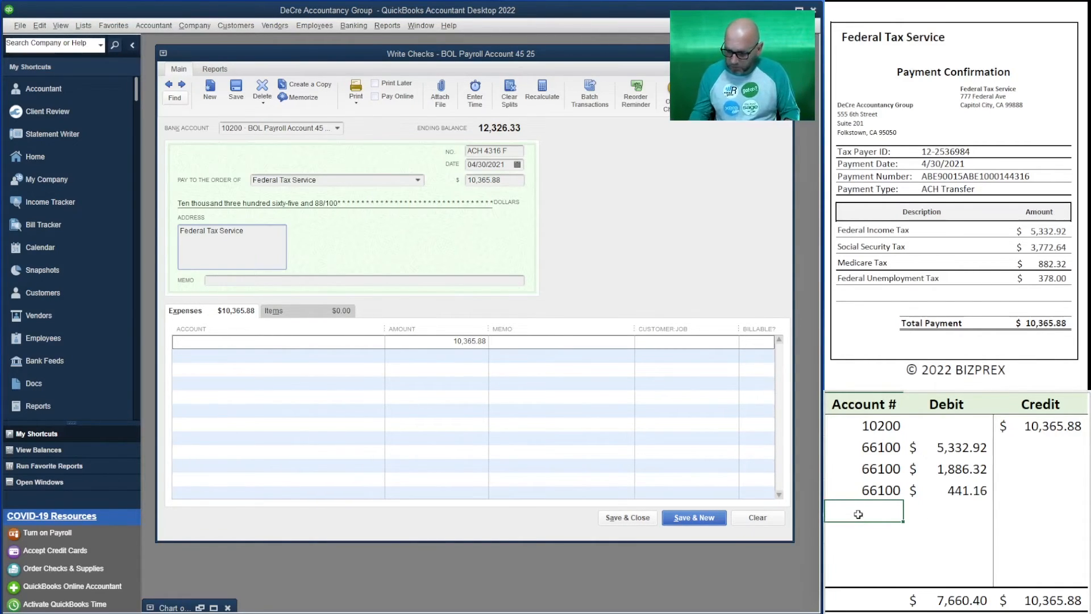
text(66200)
key(Tab)
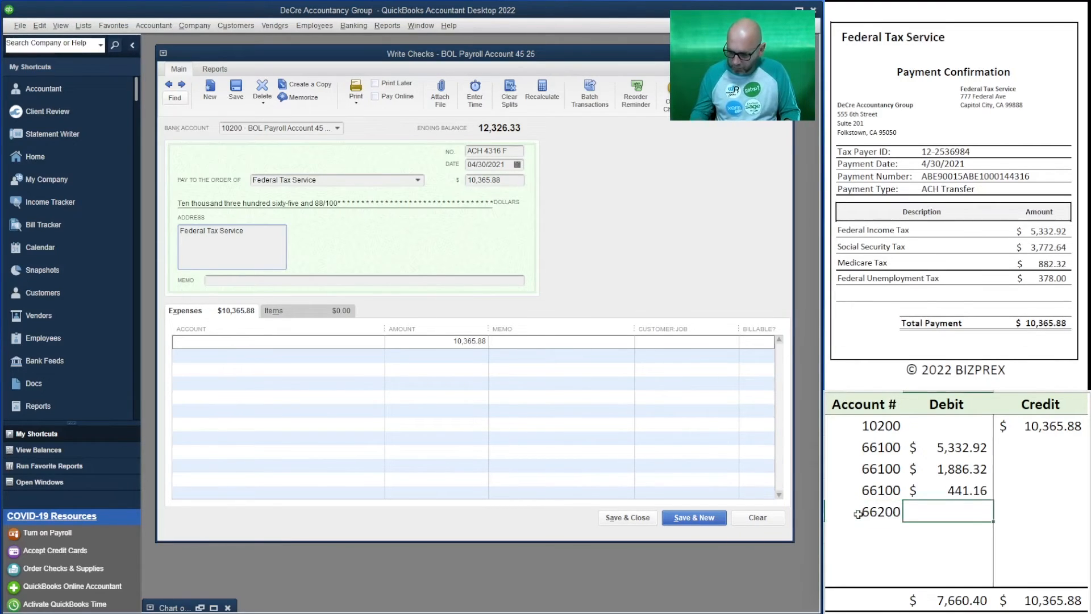
text(378)
key(Return)
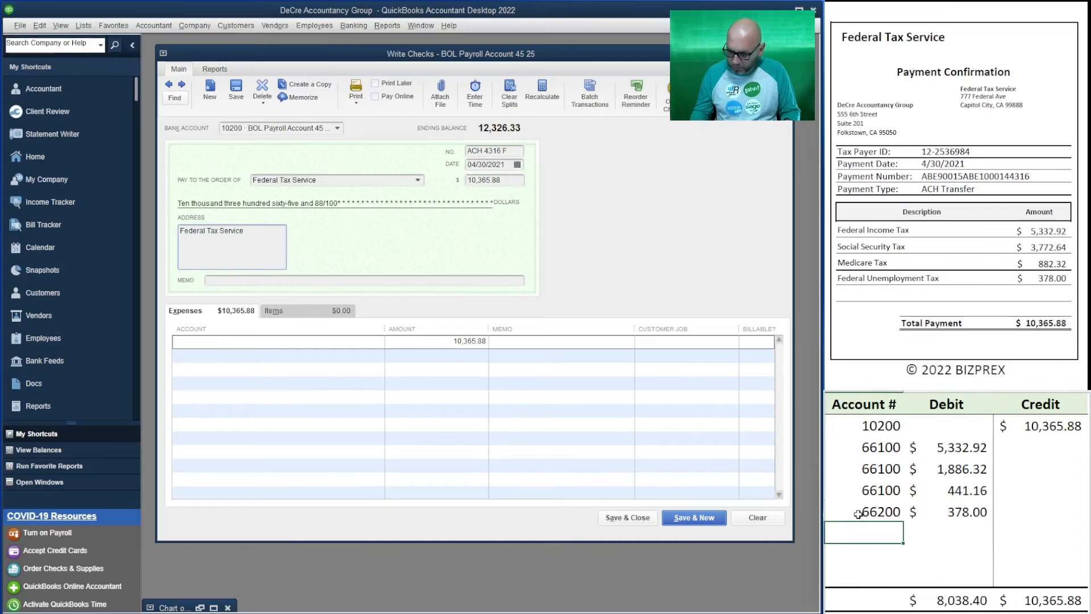
Enter account 66200 in the sixth row with a debit of half the Social Security tax, =3772.64/2
text(66200)
key(Tab)
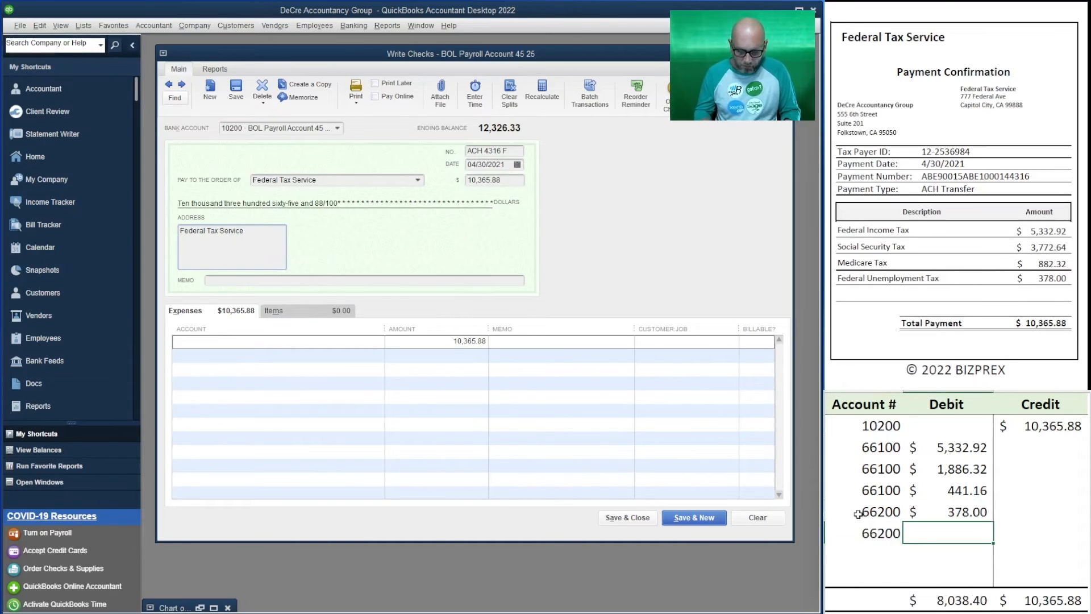
text(=)
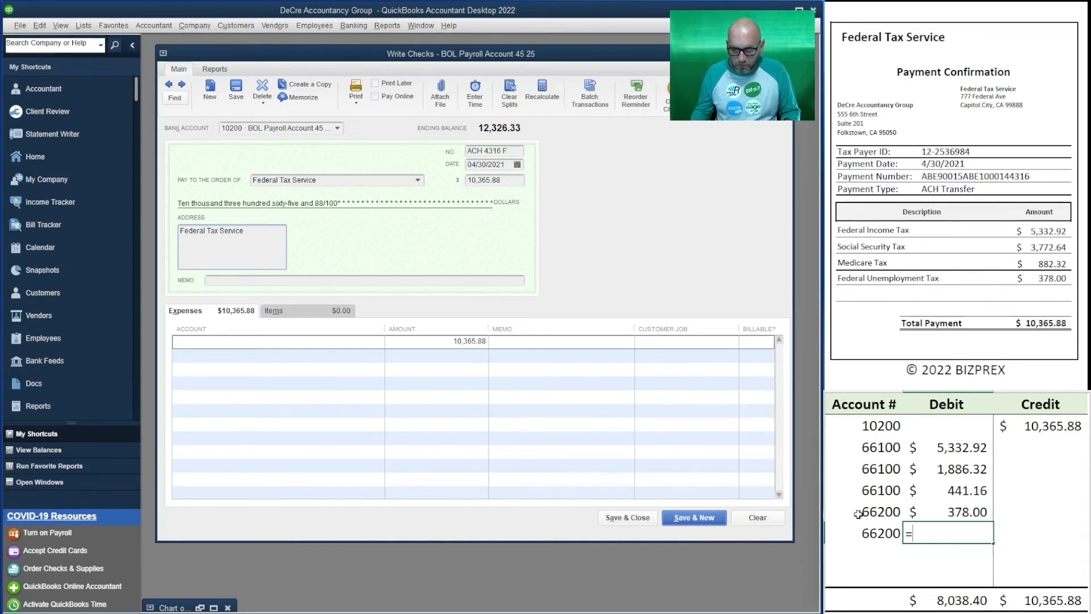
text(377)
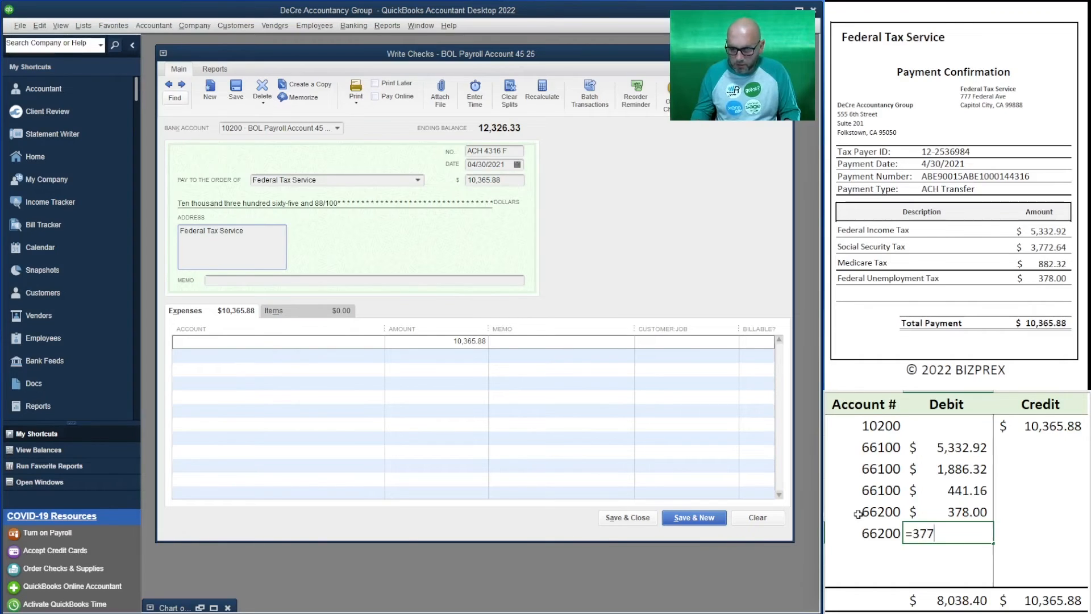
text(2.64/2)
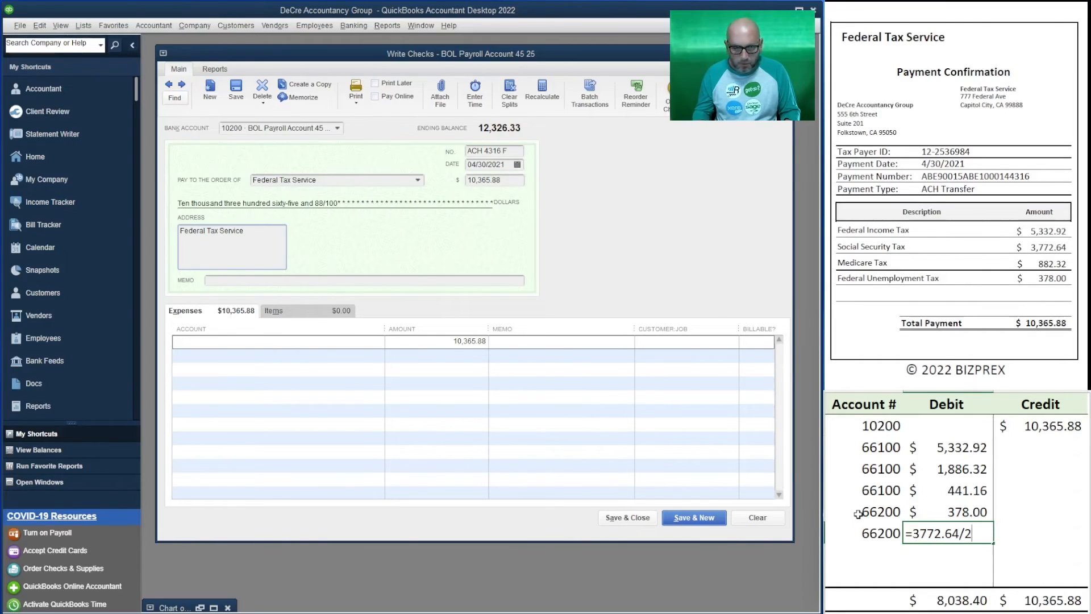
key(Return)
Enter account 66200 in the seventh row with a debit of half the Medicare tax, =882.32/2
text(66200)
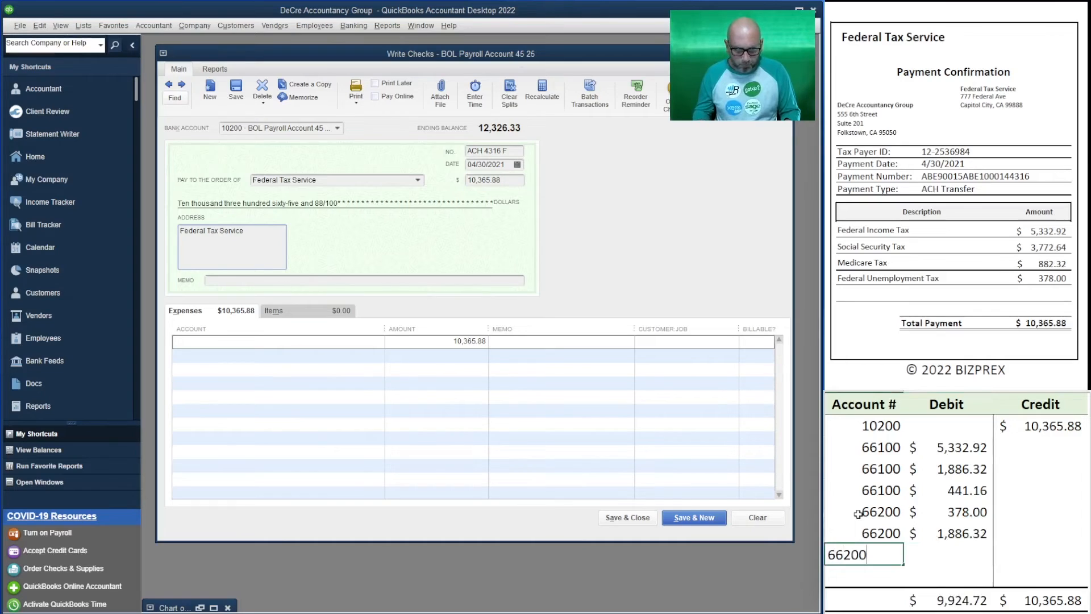
key(Tab)
text(=)
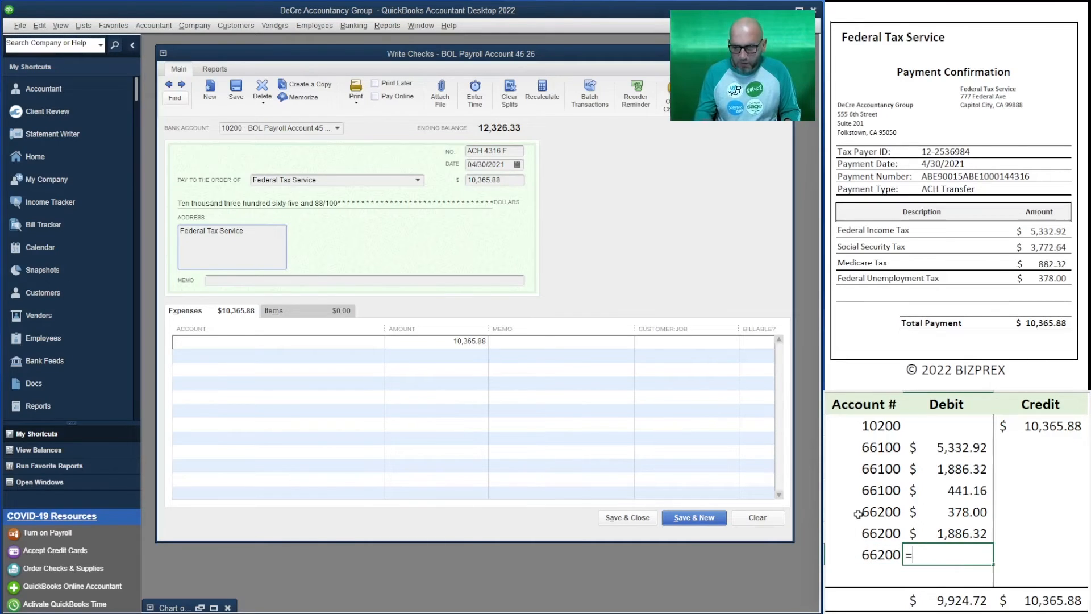
text(882)
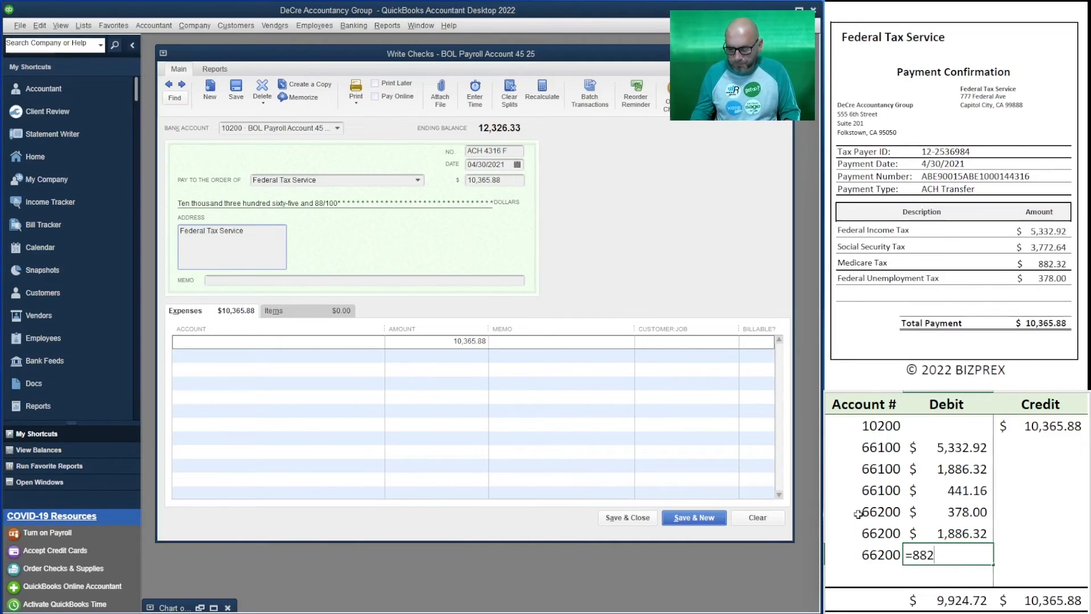
text(.32/2)
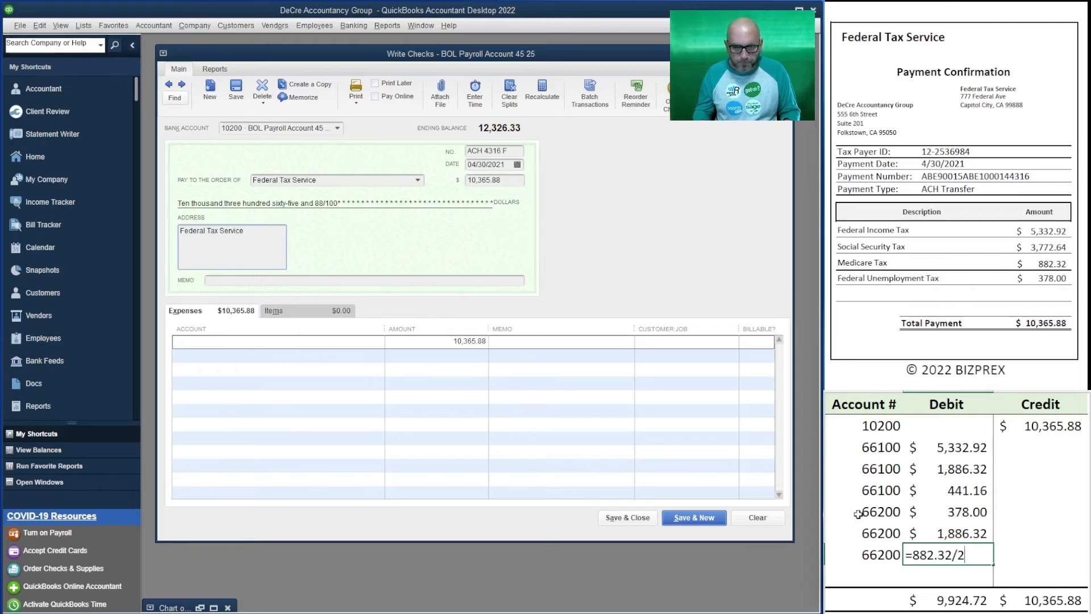
key(Return)
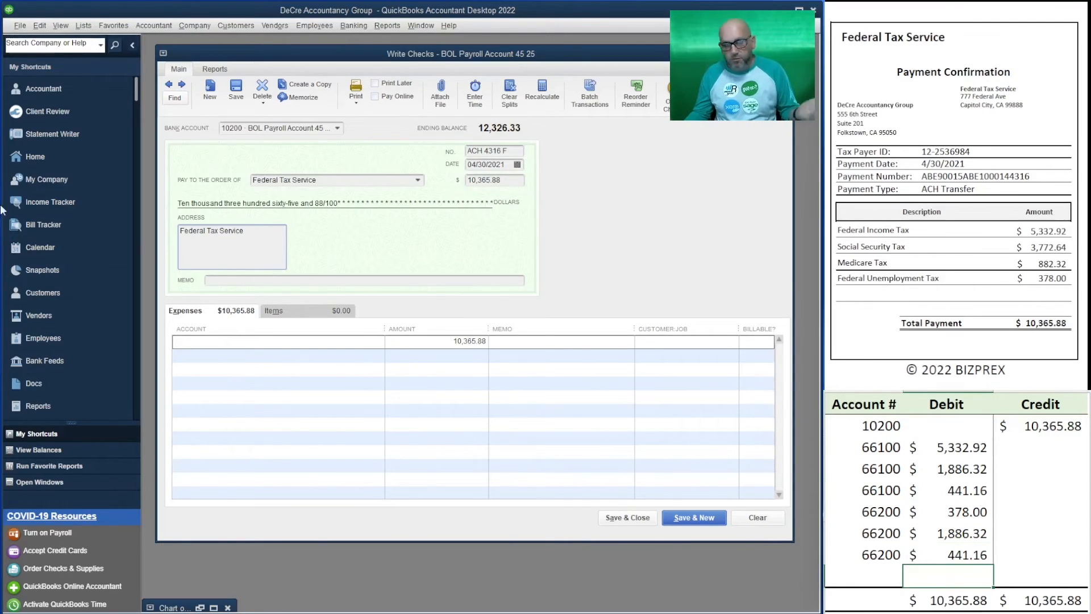
Fill the check's first expense line with account 66100 Payroll Wages Expenses and an amount of 5,332.92
click(211, 342)
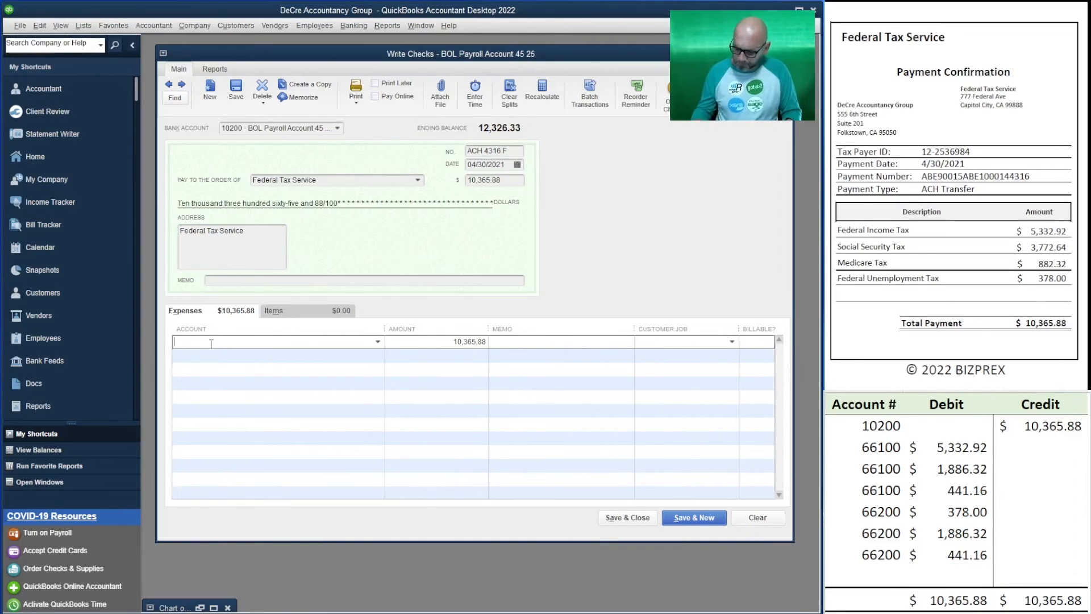
text(66100 · Payroll Wages Expenses)
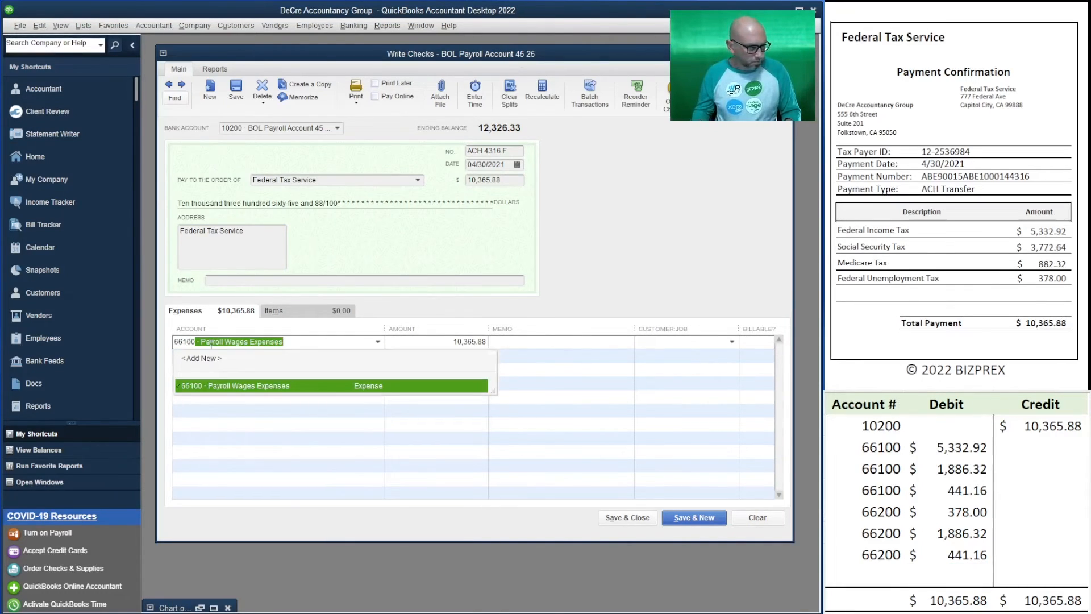
key(Tab)
text(5)
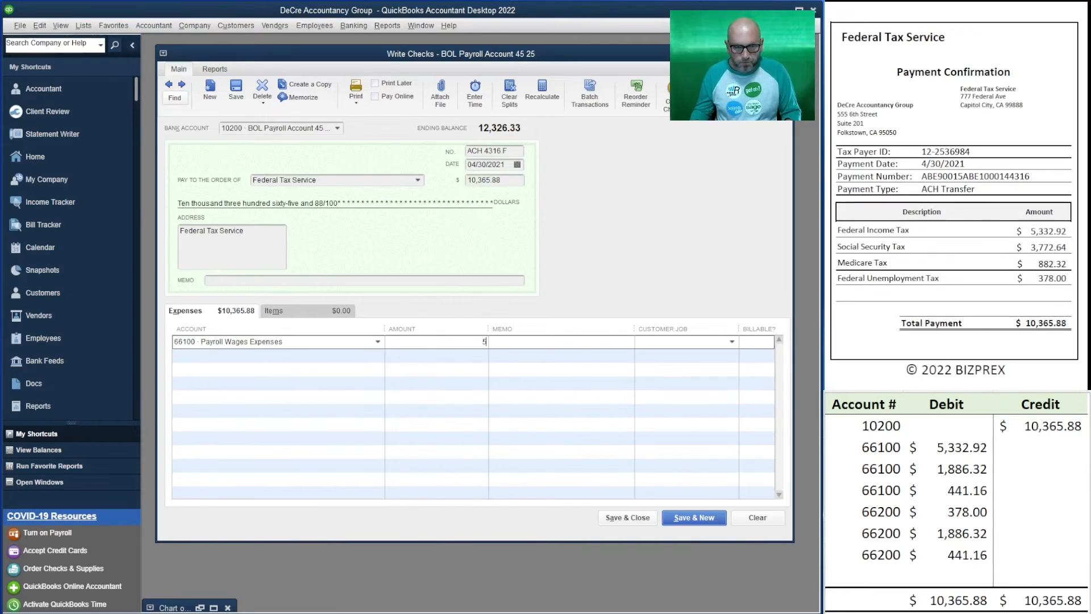
text(,332.92)
key(Tab)
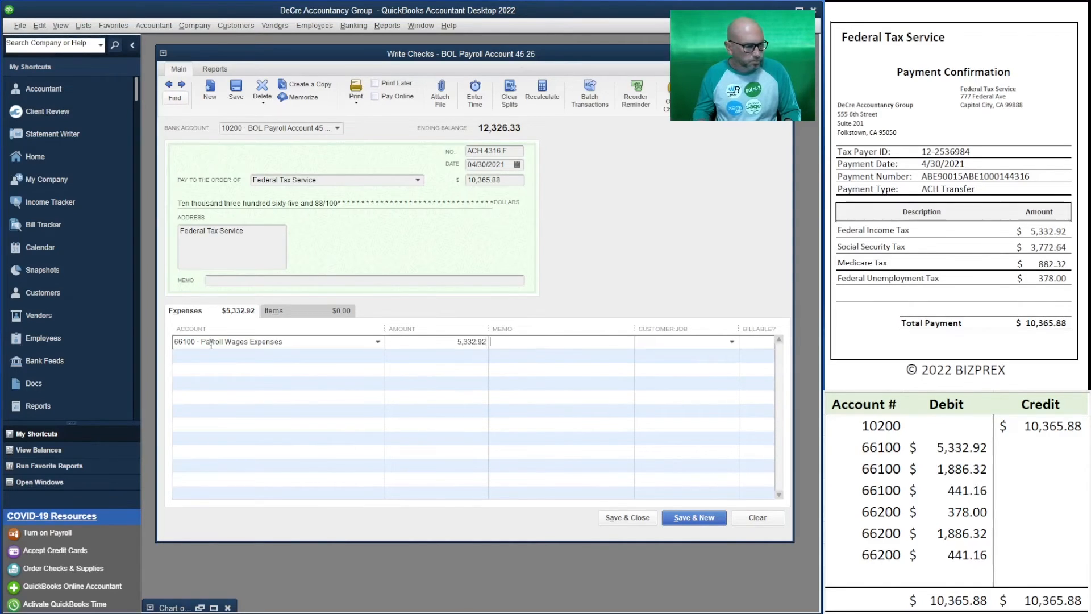
key(Down)
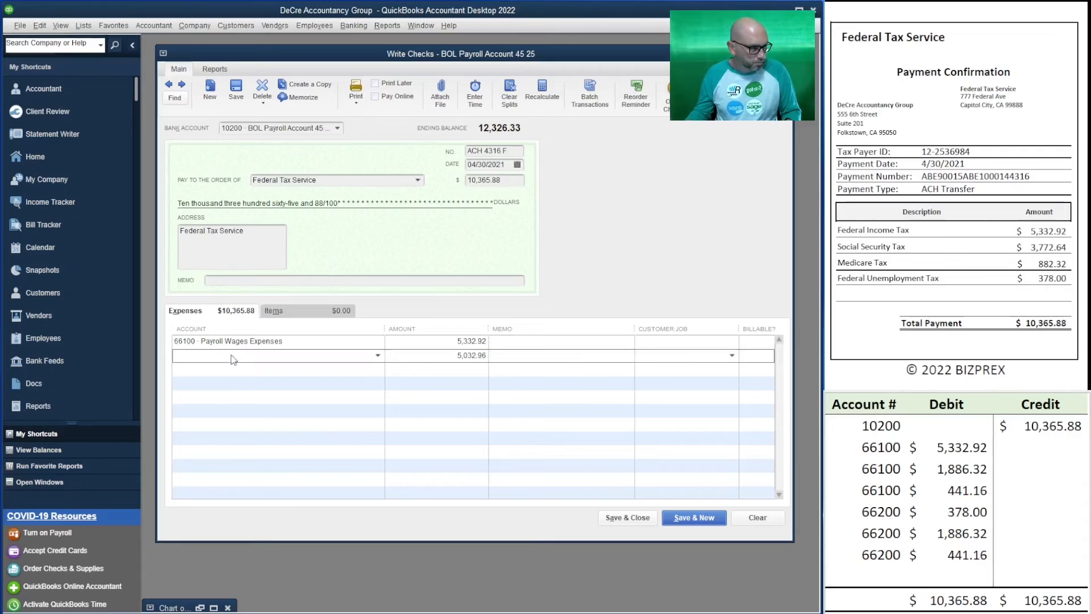
Fill the second expense line with account 66100 Payroll Wages Expenses and an amount of 1,886.32
click(230, 355)
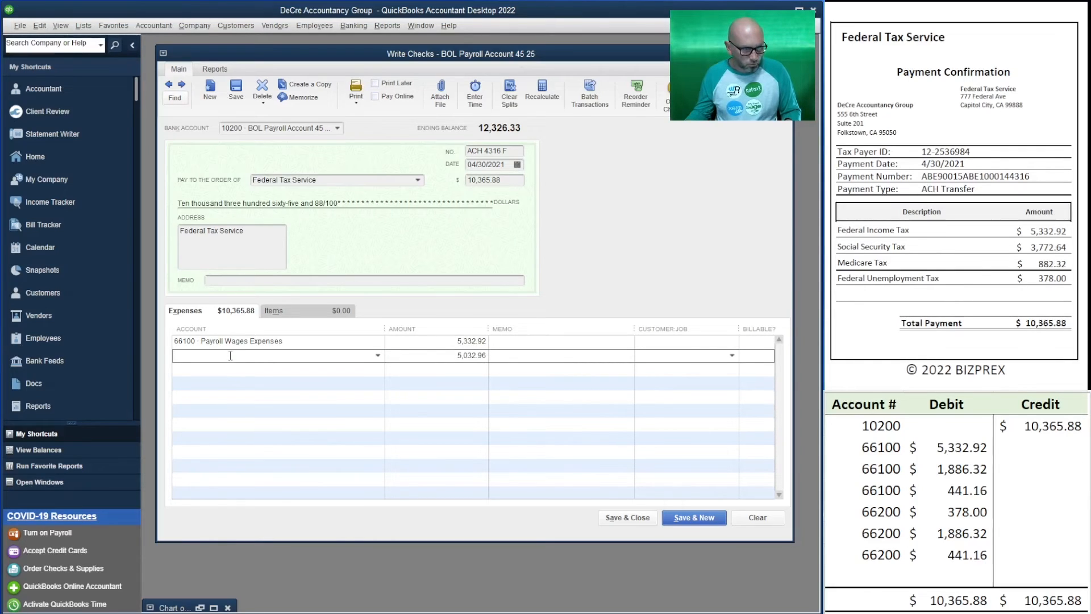
text(66100 · Payroll Wages Expenses)
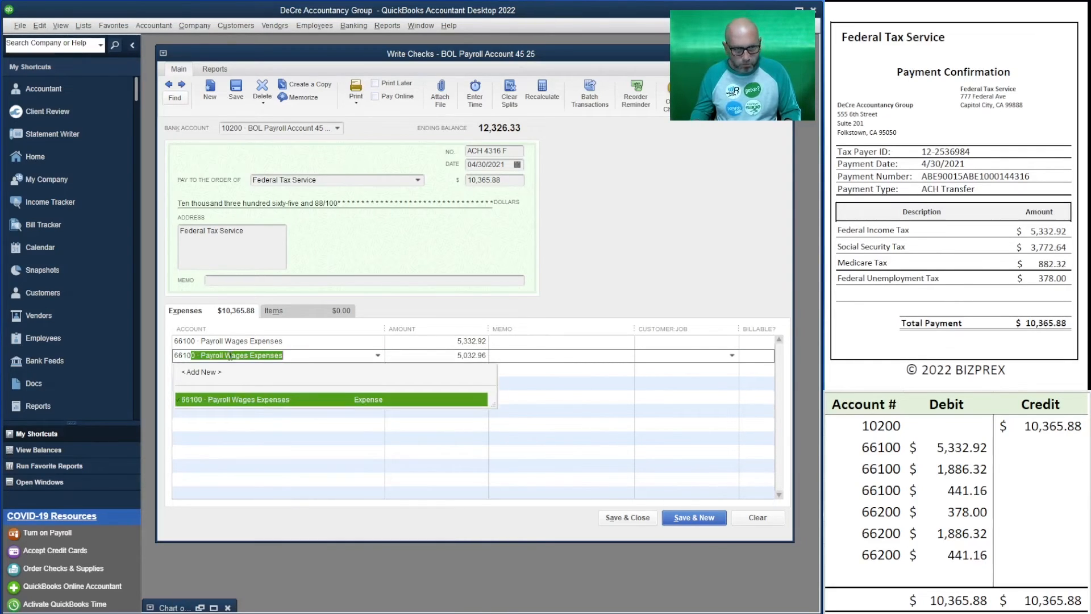
key(Tab)
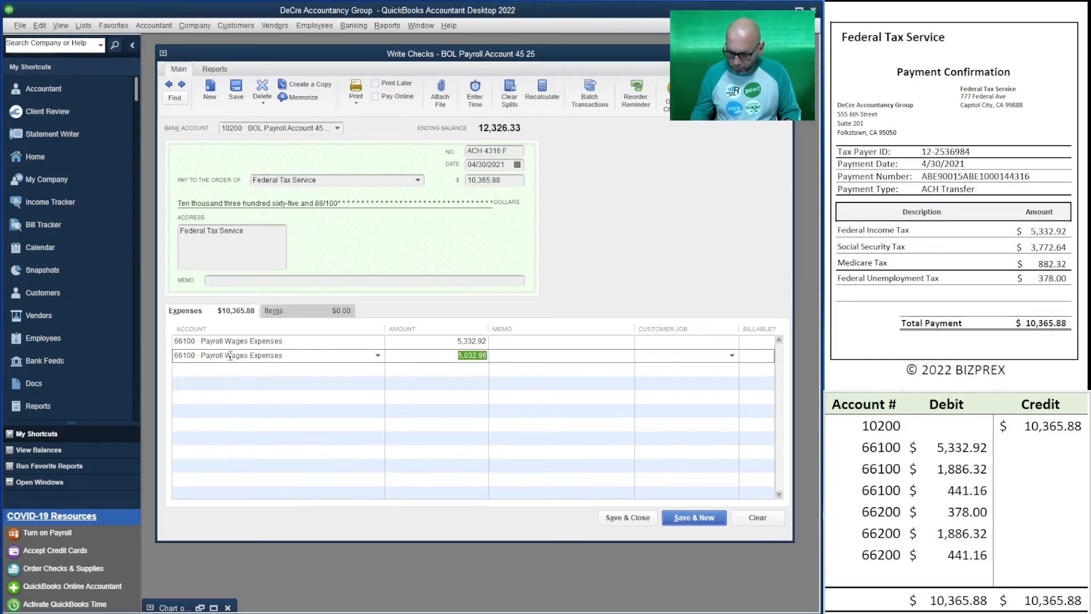
text(1886.32)
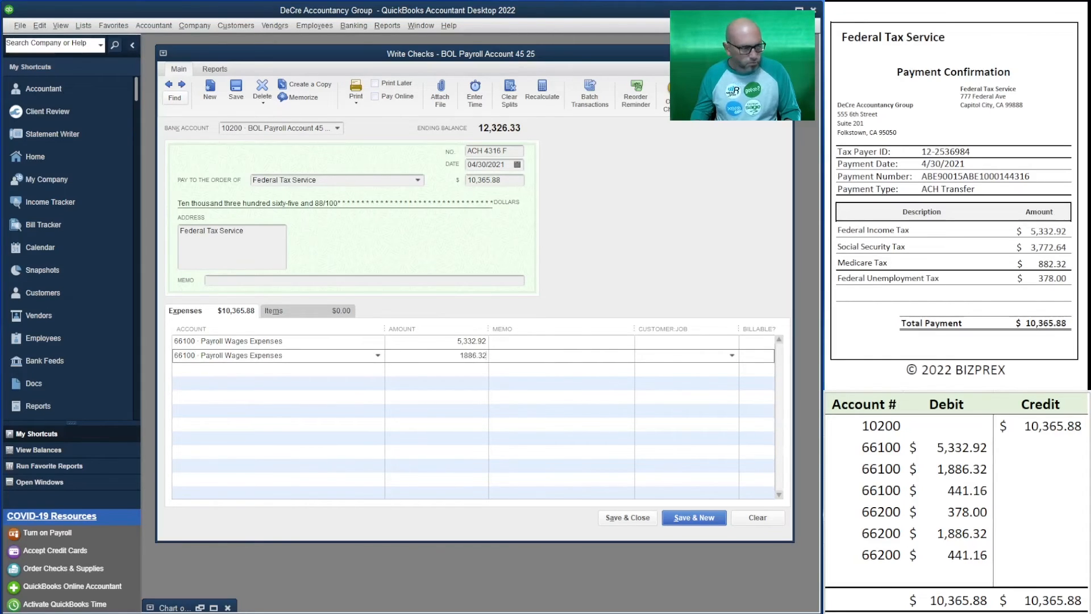
key(Tab)
key(Tab)
Fill the third expense line with account 66100 Payroll Wages Expenses and an amount of 441.16
key(Tab)
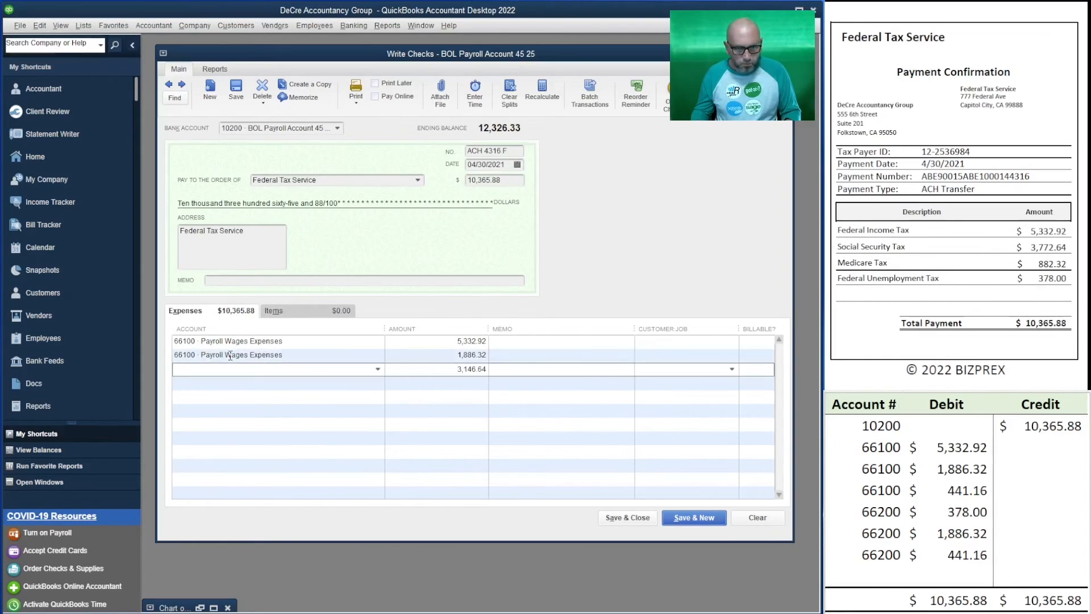
text(66100 · Payroll Wages Expenses)
key(Tab)
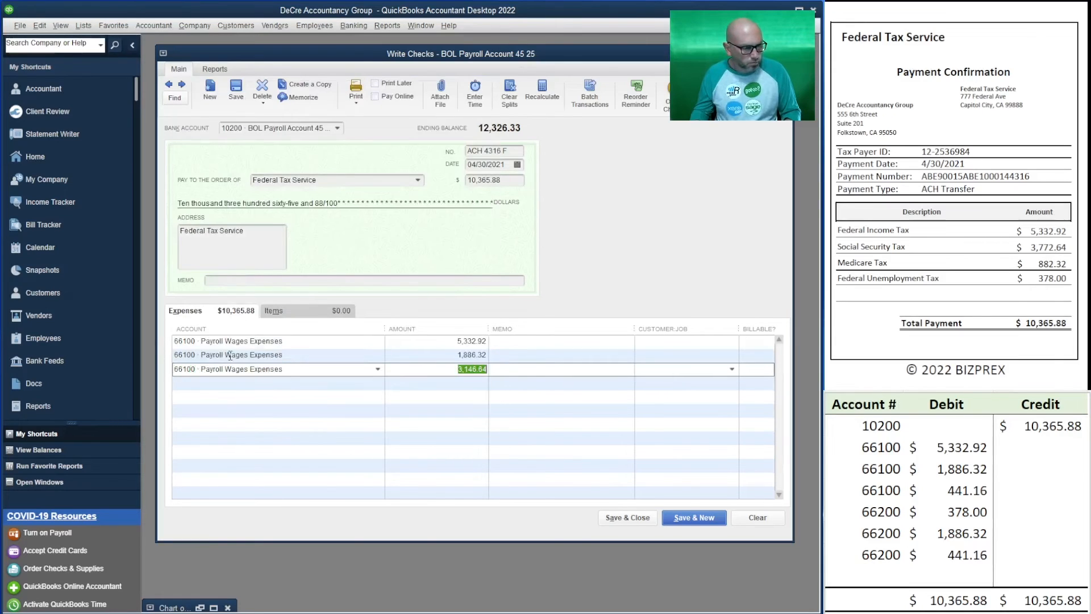
text(441.16)
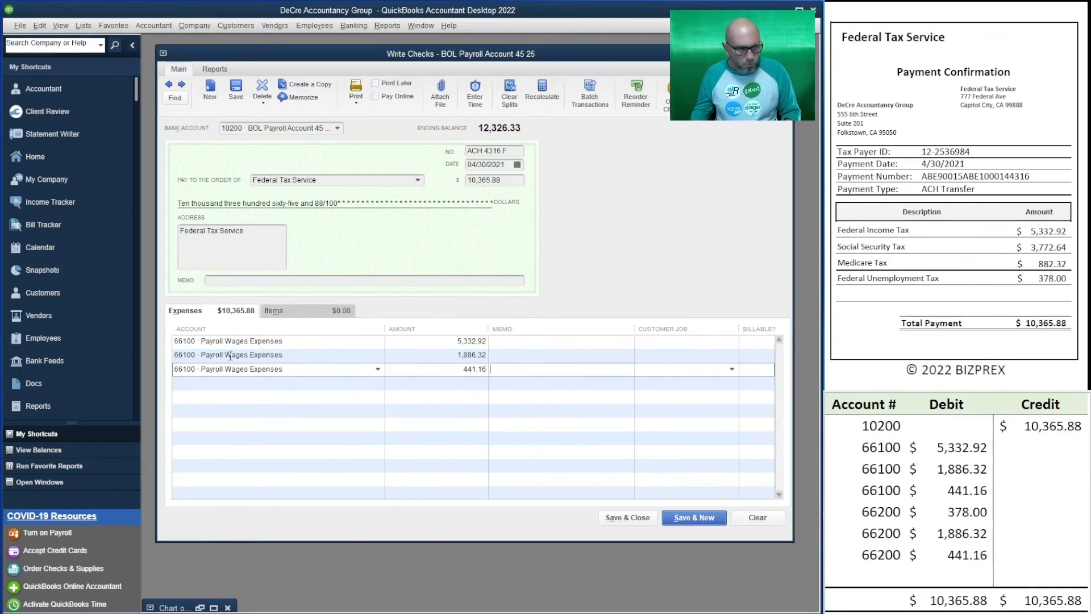
key(Tab)
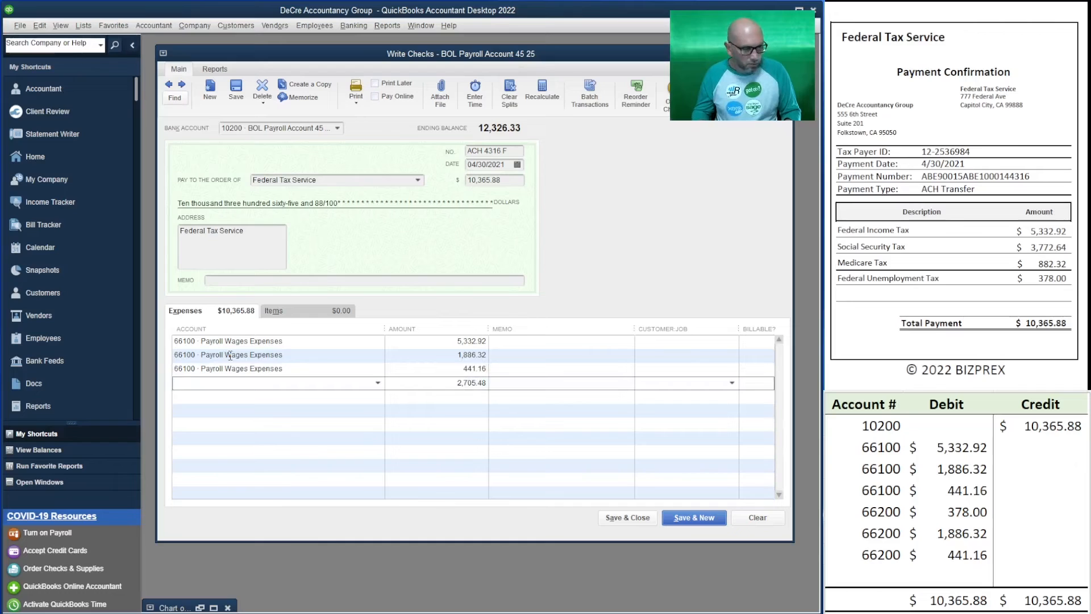
Fill the fourth expense line with account 66200 Payroll Taxes Expense and an amount of 378.00
text(66)
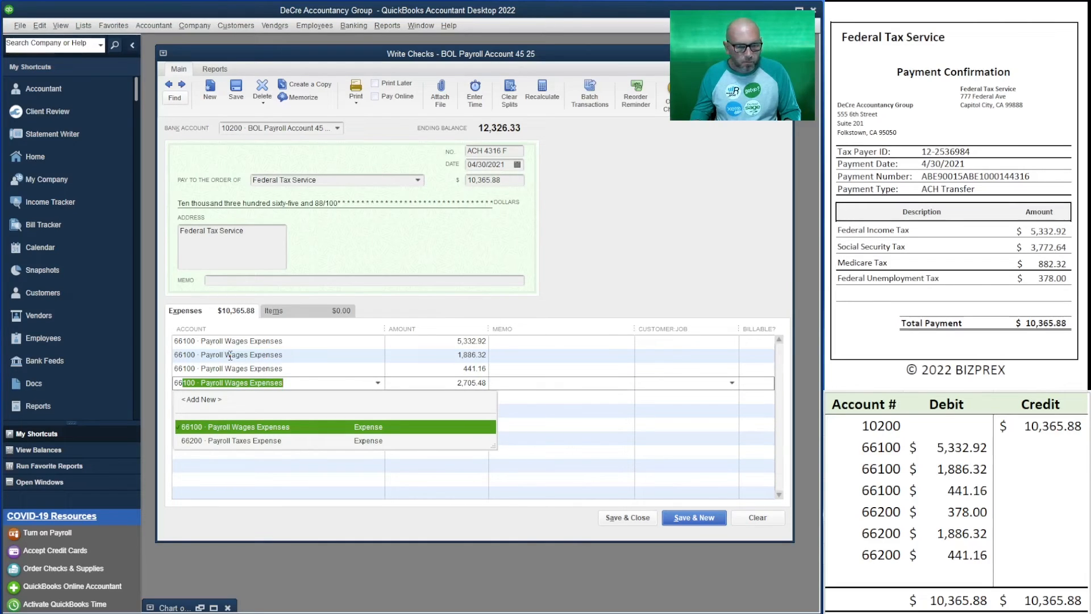
text(2)
key(Tab)
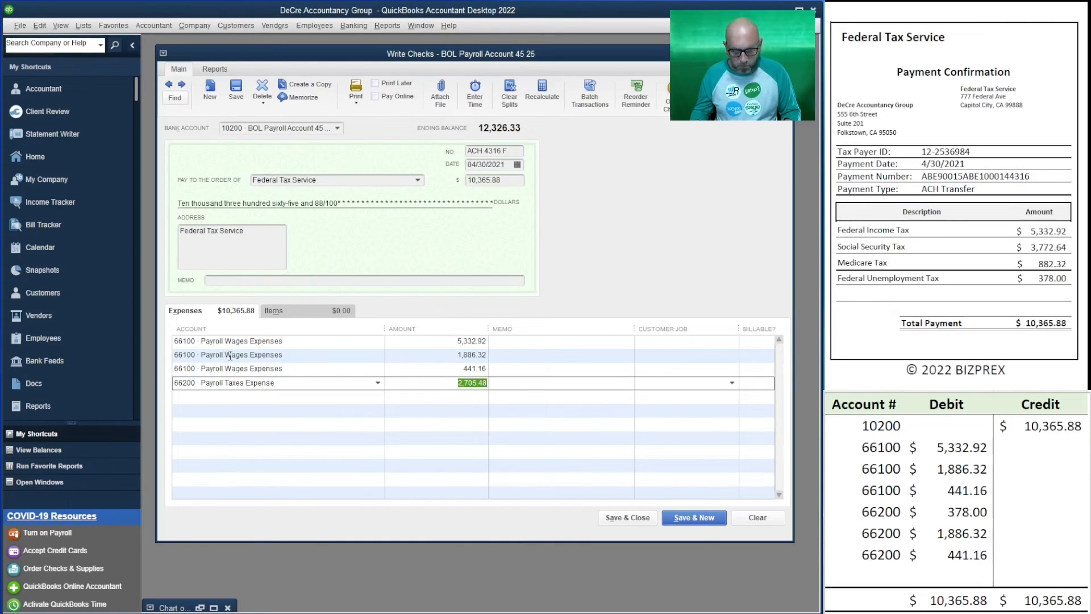
text(378)
key(Tab)
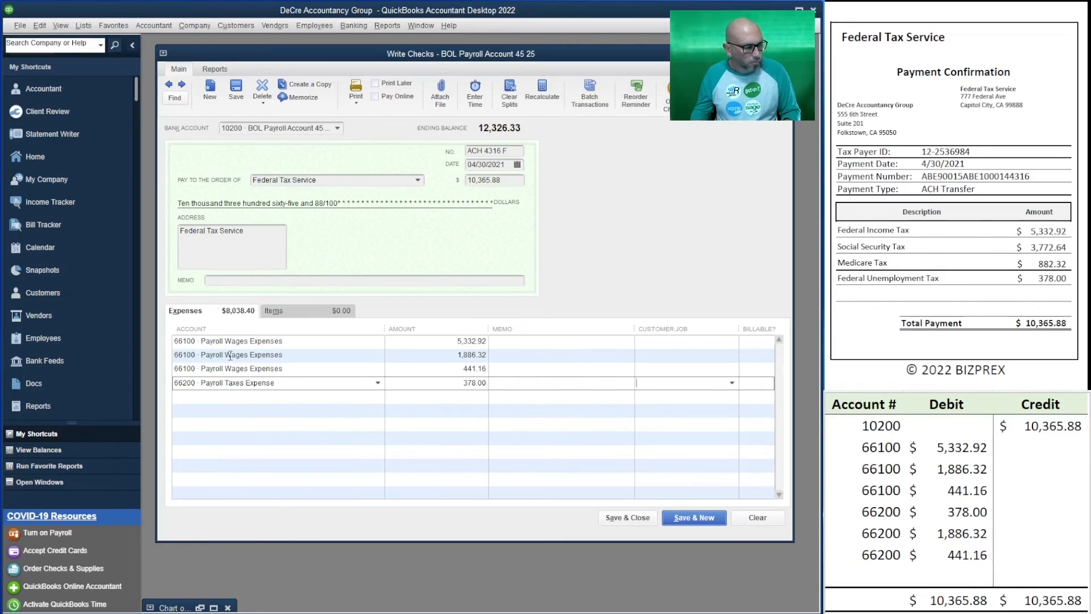
key(Tab)
key(Tab)
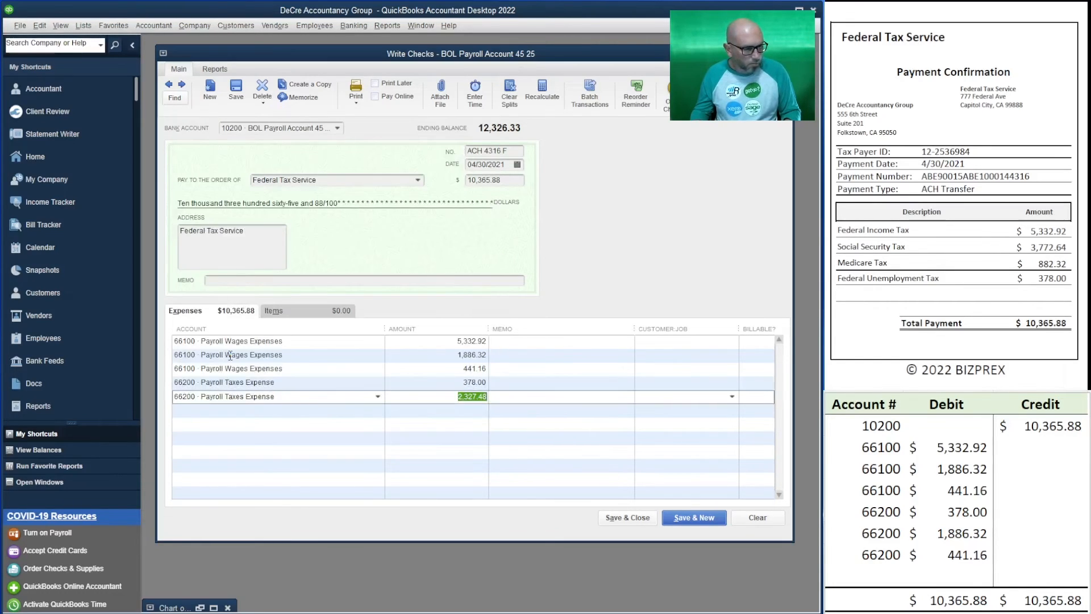
Fill the fifth expense line with account 66200 Payroll Taxes Expense and an amount of 1,886.32
text(1,886)
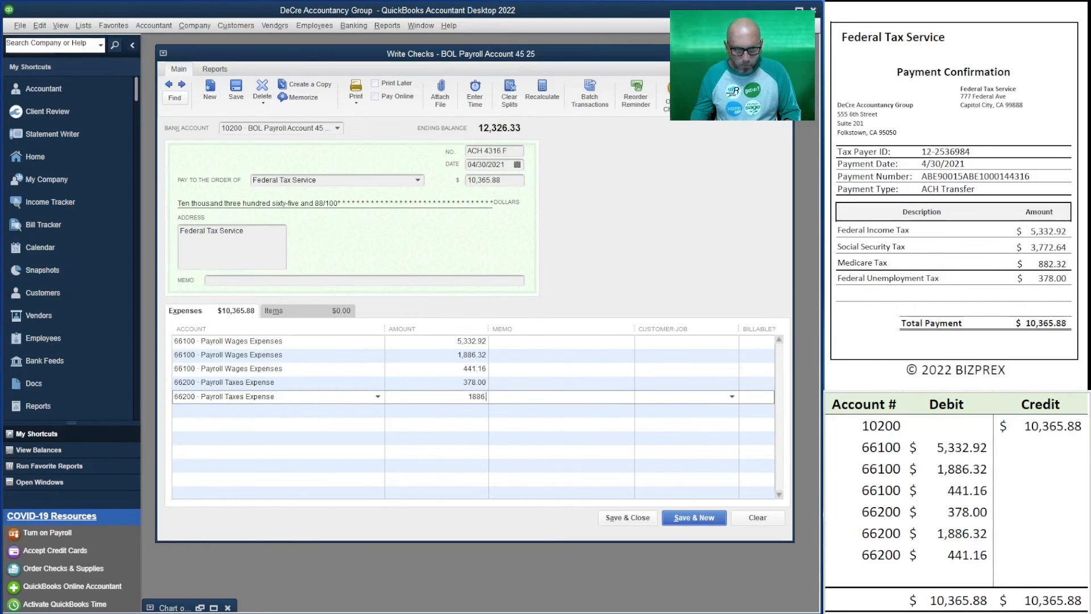
text(.32)
key(Tab)
Fill the sixth expense line with account 66200 Payroll Taxes Expense and an amount of 441.16
text(661)
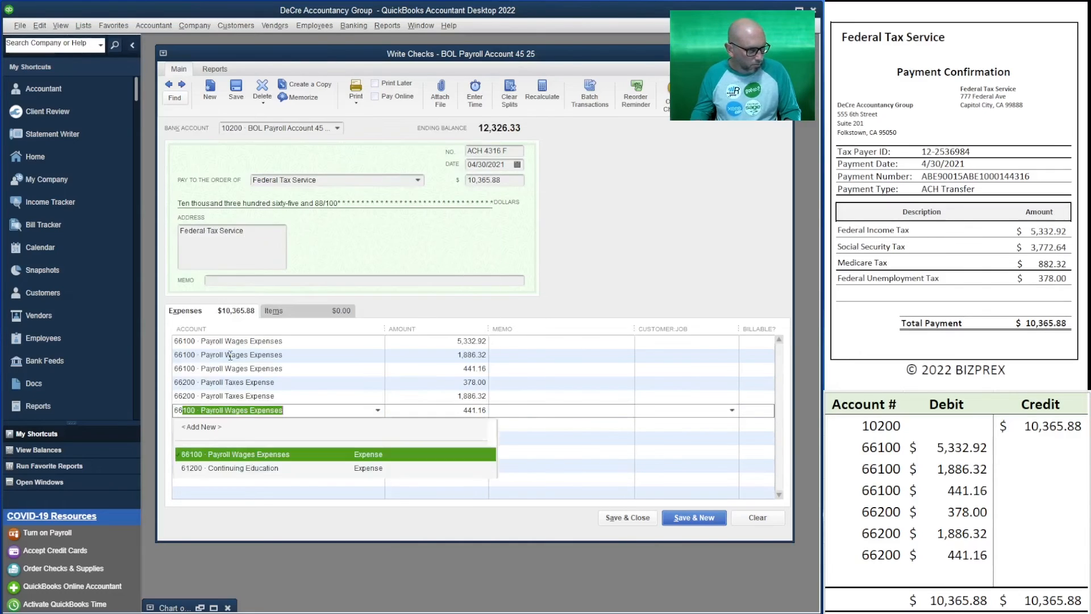
key(Tab)
key(shift+Tab)
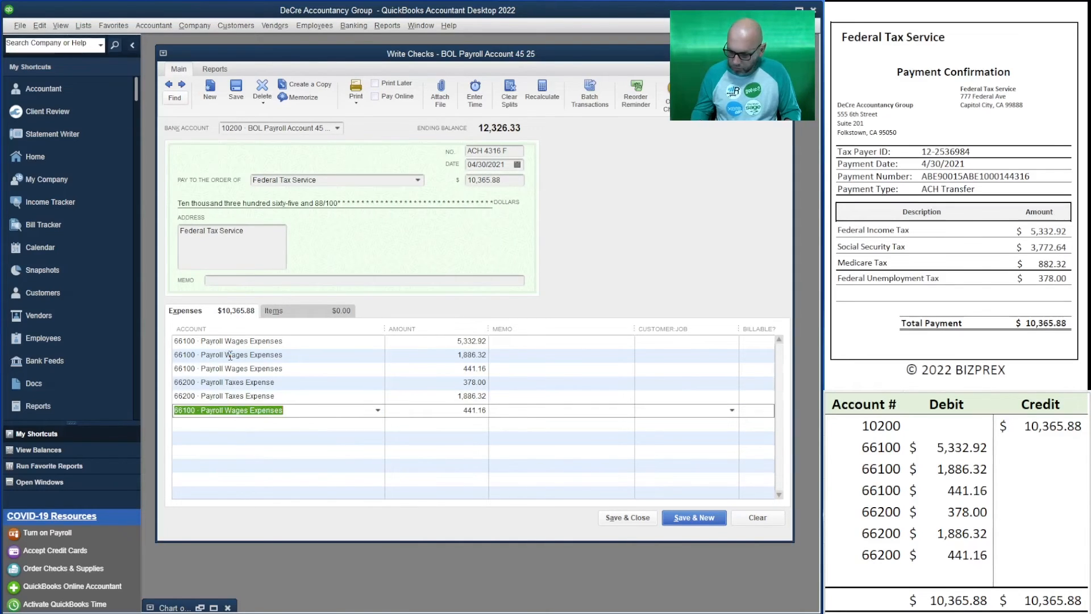
text(662)
key(Tab)
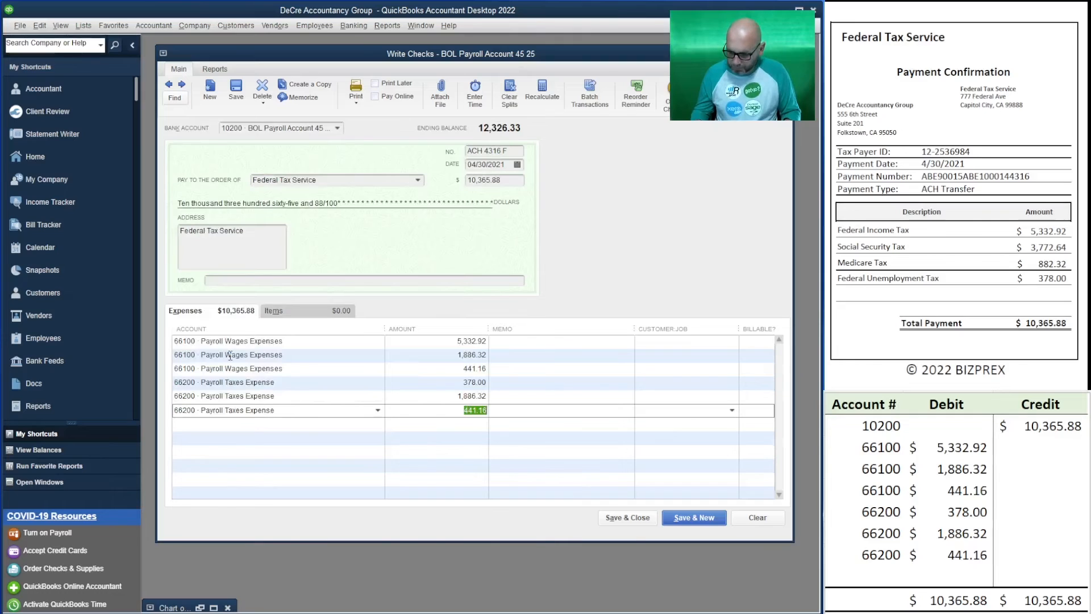
text(441.16)
key(Tab)
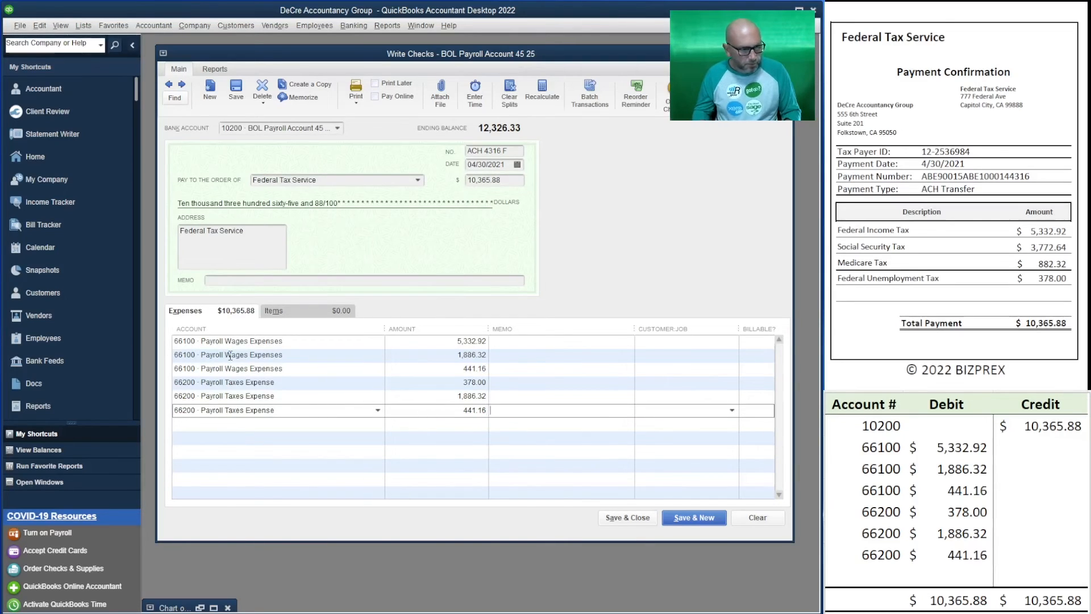
key(Tab)
key(Tab)
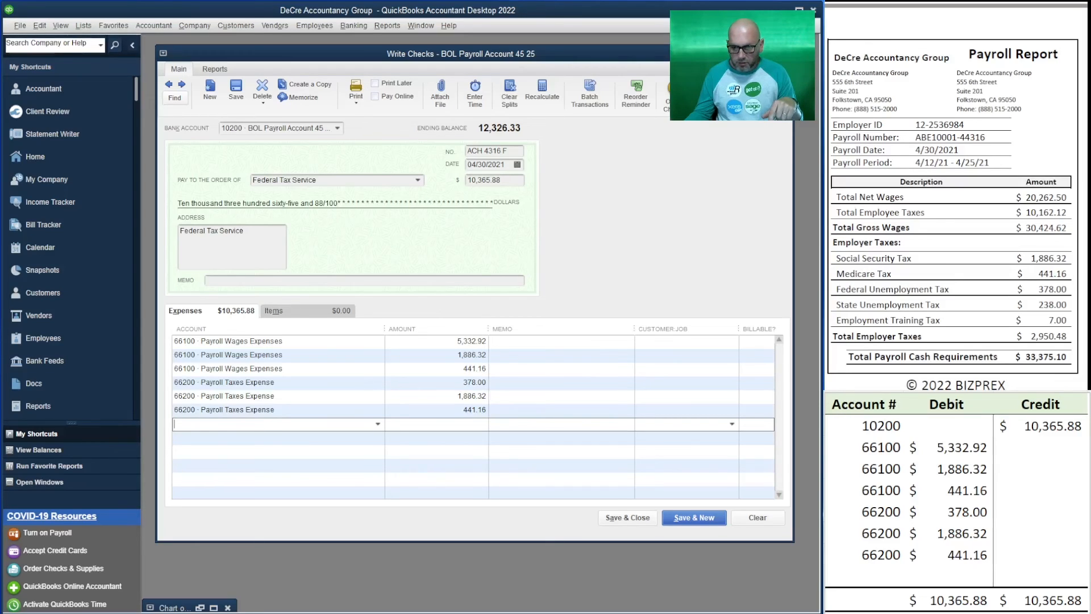
Clear the three 66100 debits and the lower two 66100 account numbers, and move the 66200 rows up beneath the remaining 66100 row
click(928, 490)
key(BackSpace)
key(Up)
key(BackSpace)
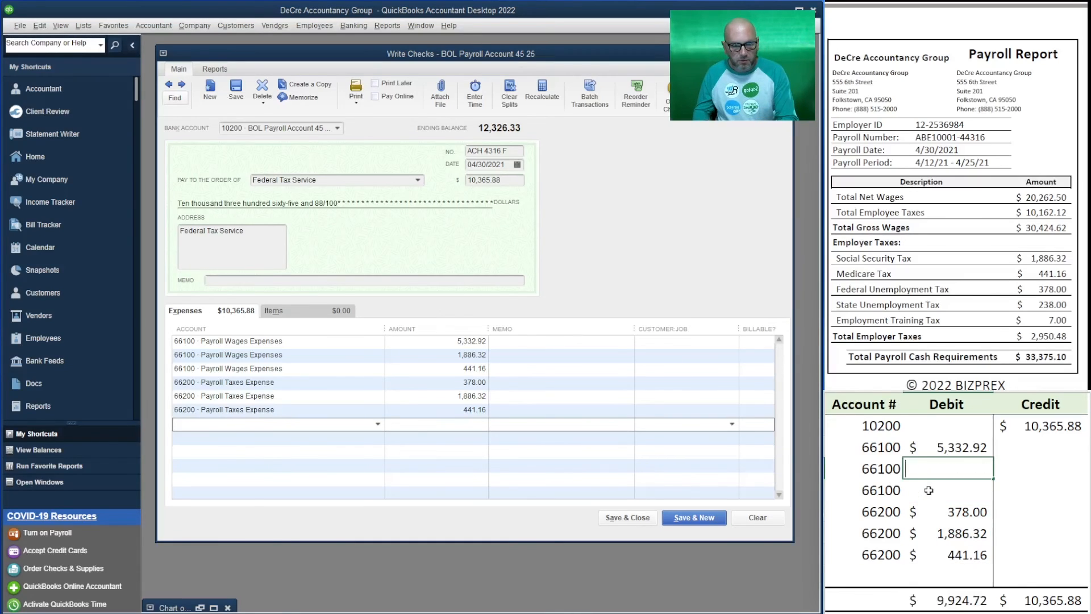
key(Up)
key(BackSpace)
key(Left)
key(Down)
key(BackSpace)
key(Down)
key(BackSpace)
key(Down)
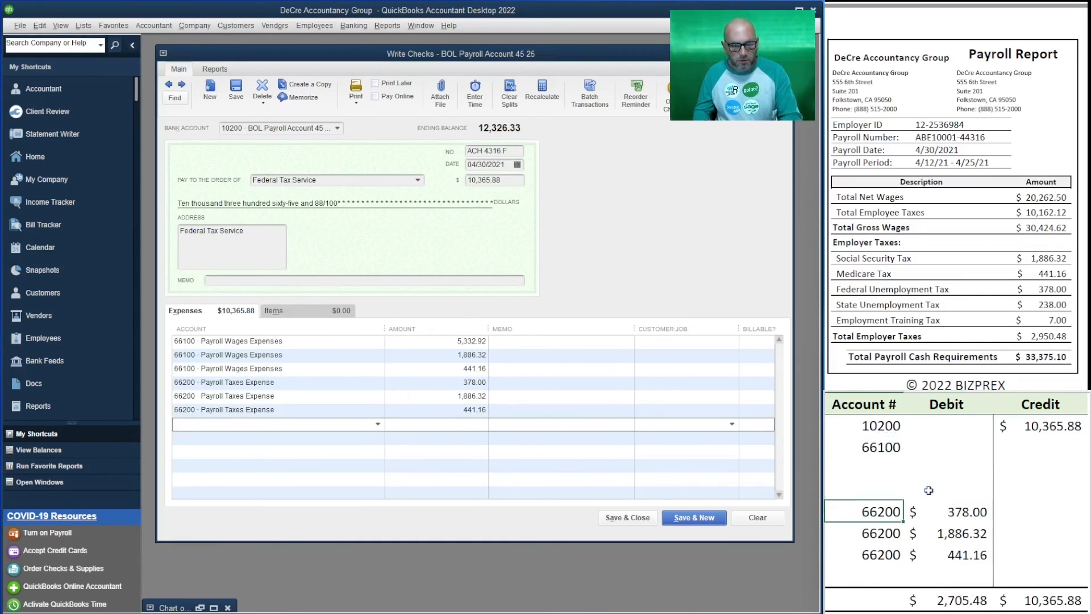
mouse_move(974, 554)
mouse_down()
mouse_move(855, 501)
mouse_move(886, 469)
mouse_up()
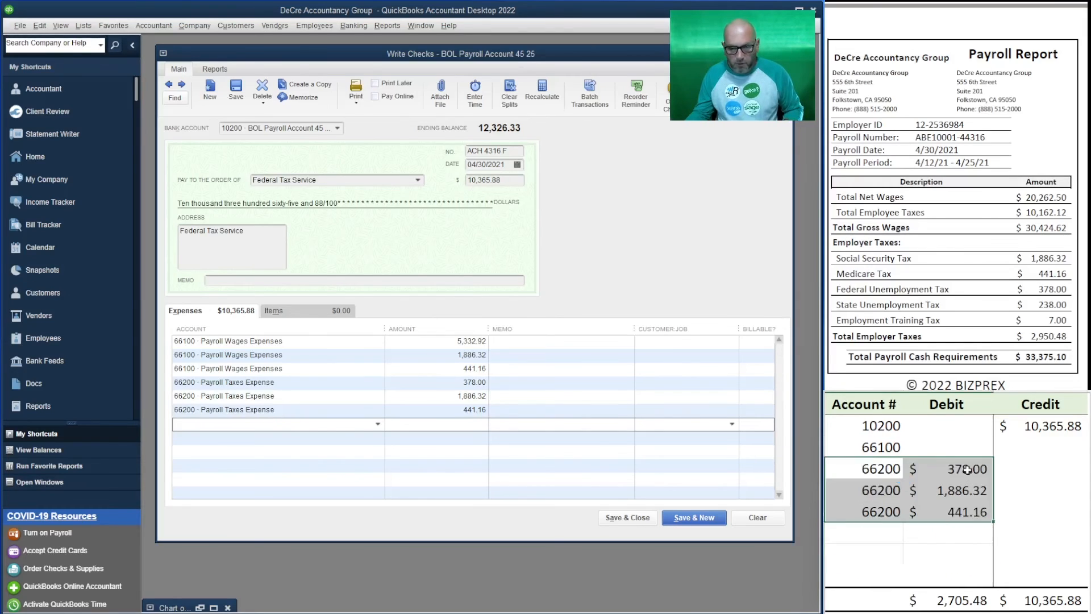
Enter a debit of 10,162.12 for account 66100 in the debit and credit worksheet
drag(955, 554, 872, 528)
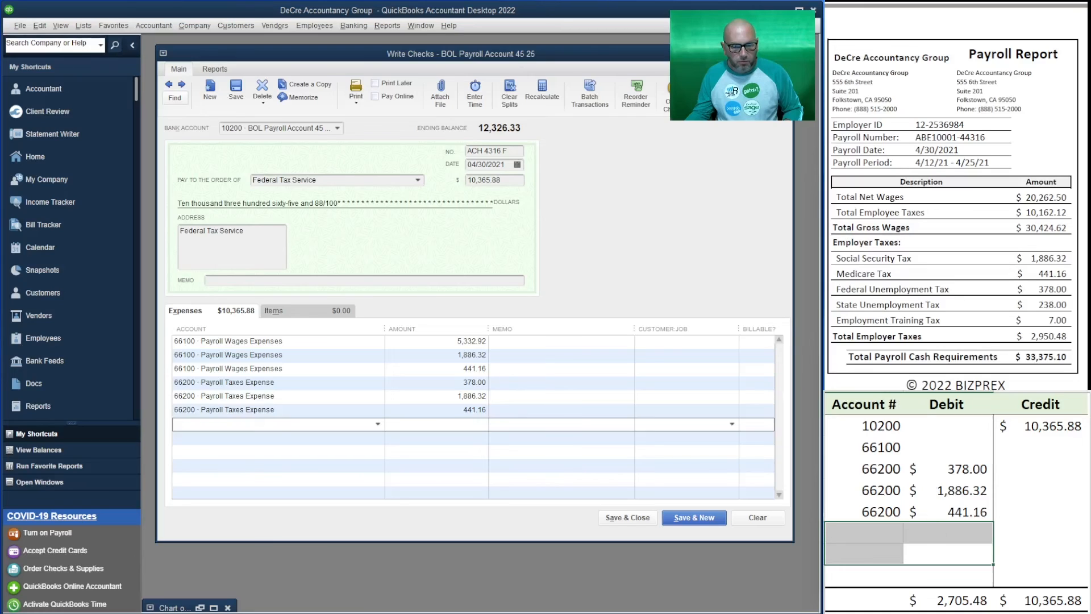
click(945, 550)
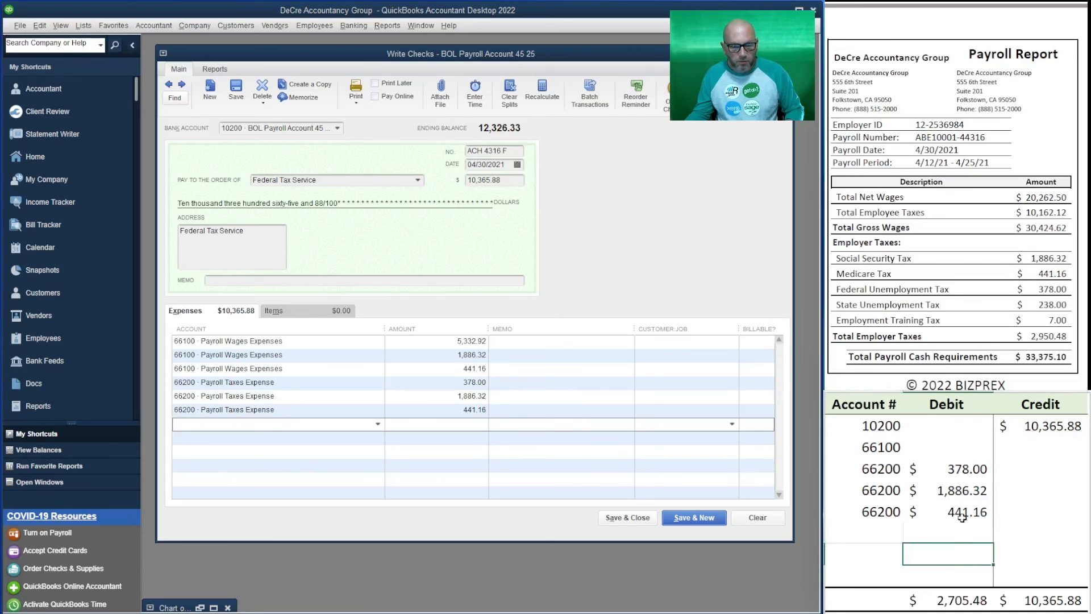
click(924, 451)
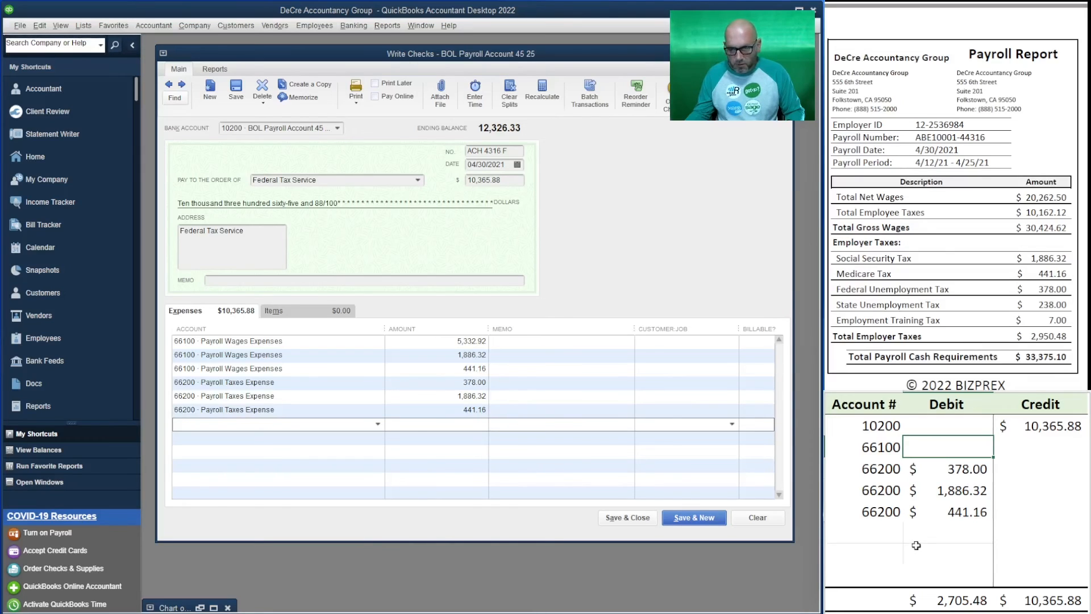
text(10162.12)
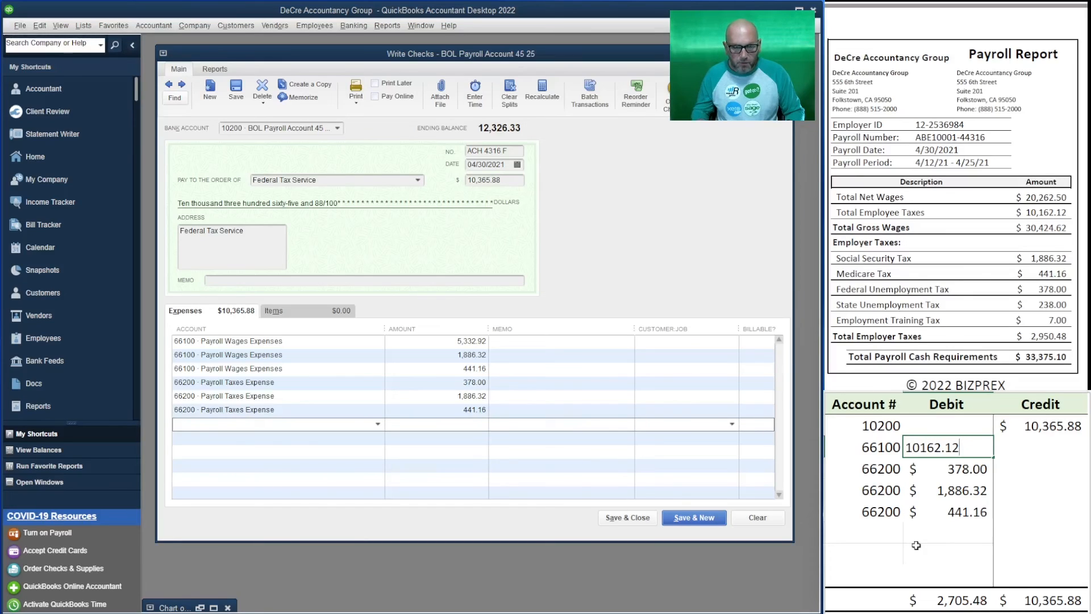
key(Return)
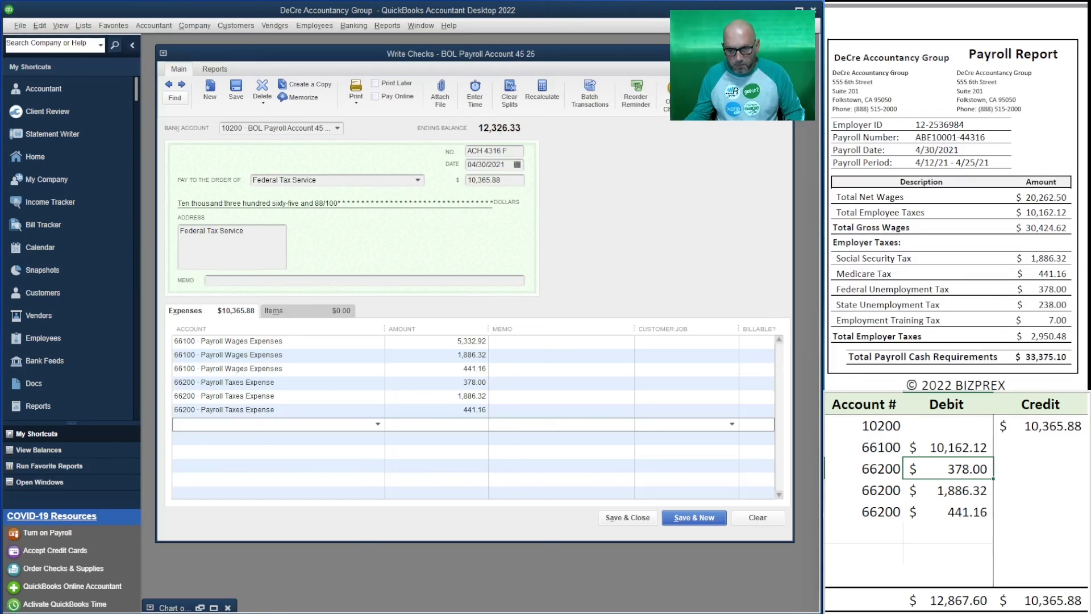
click(961, 513)
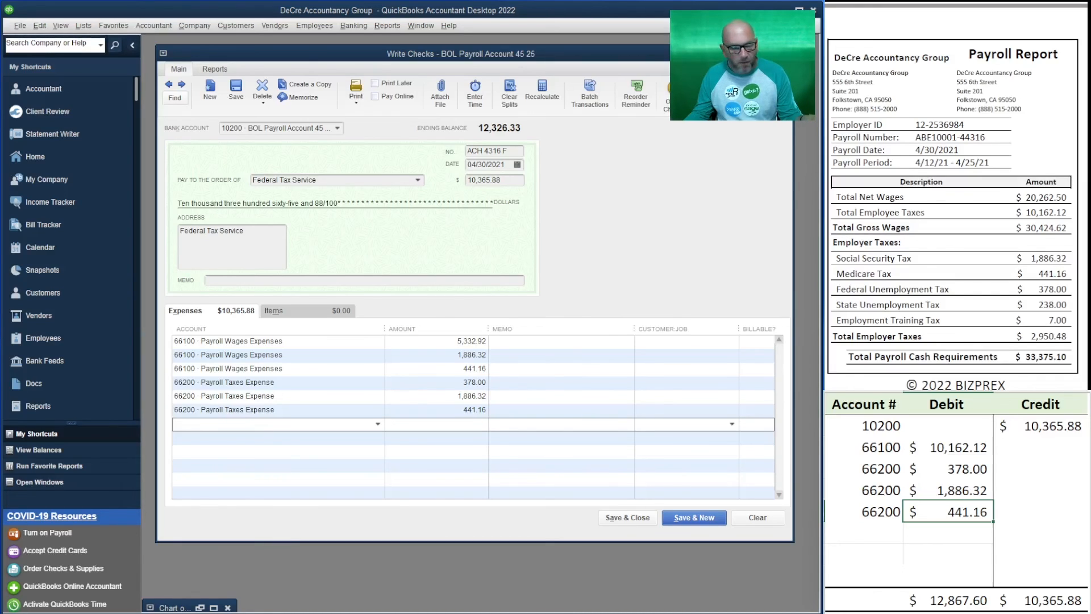
Save and close the 04/30/2021 Federal Tax Service check
click(635, 523)
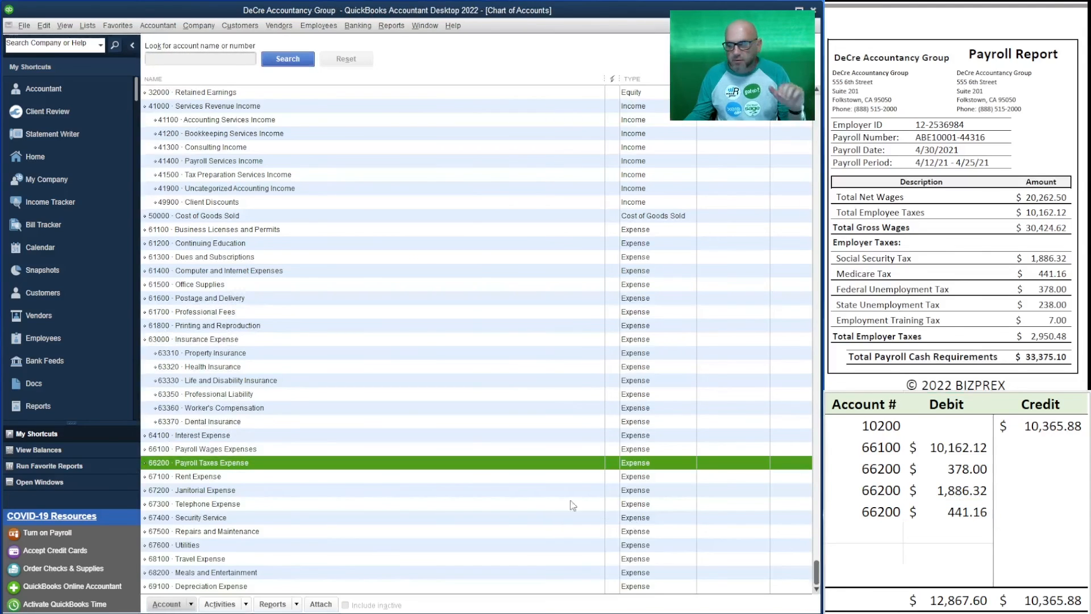